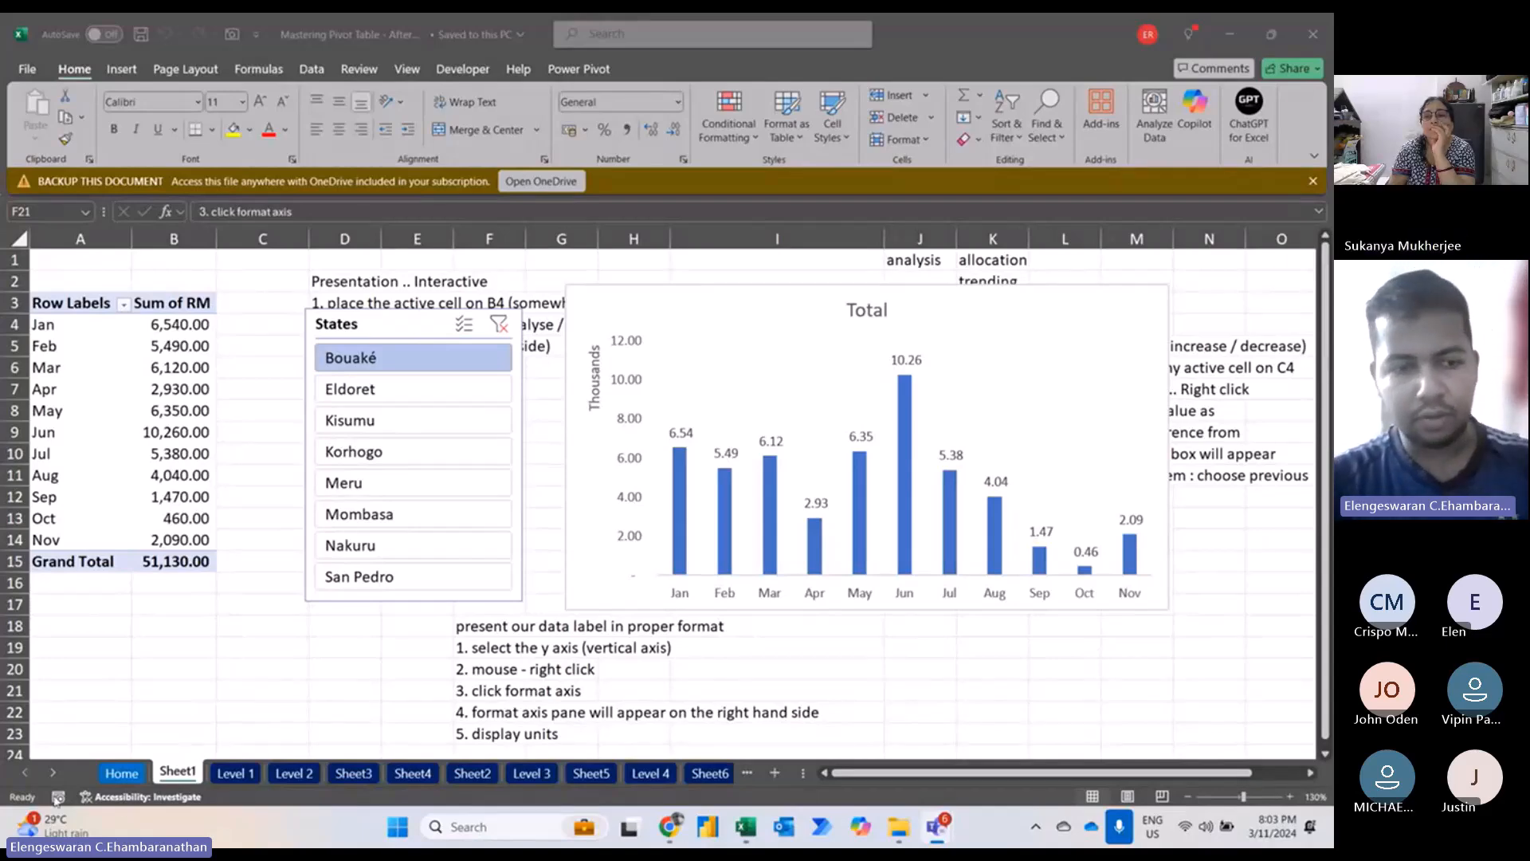
Look through the workbook's level and pivot sheets from Level 2 up to the country population data on Level 6.
{"action": "left_click", "coordinate": [263, 782]}
{"action": "left_click", "coordinate": [317, 772]}
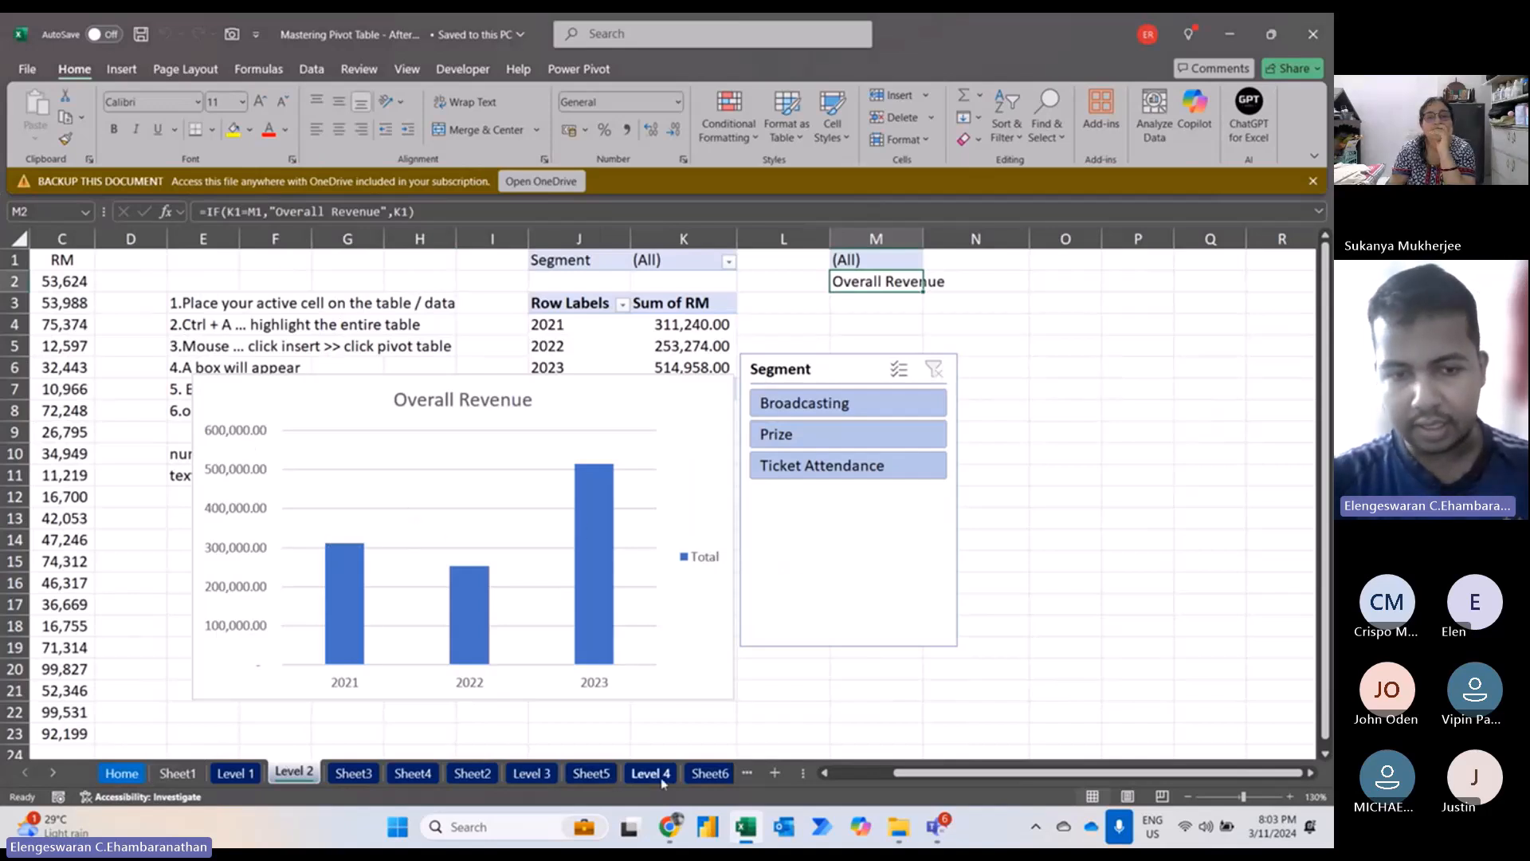
{"action": "left_click", "coordinate": [353, 772]}
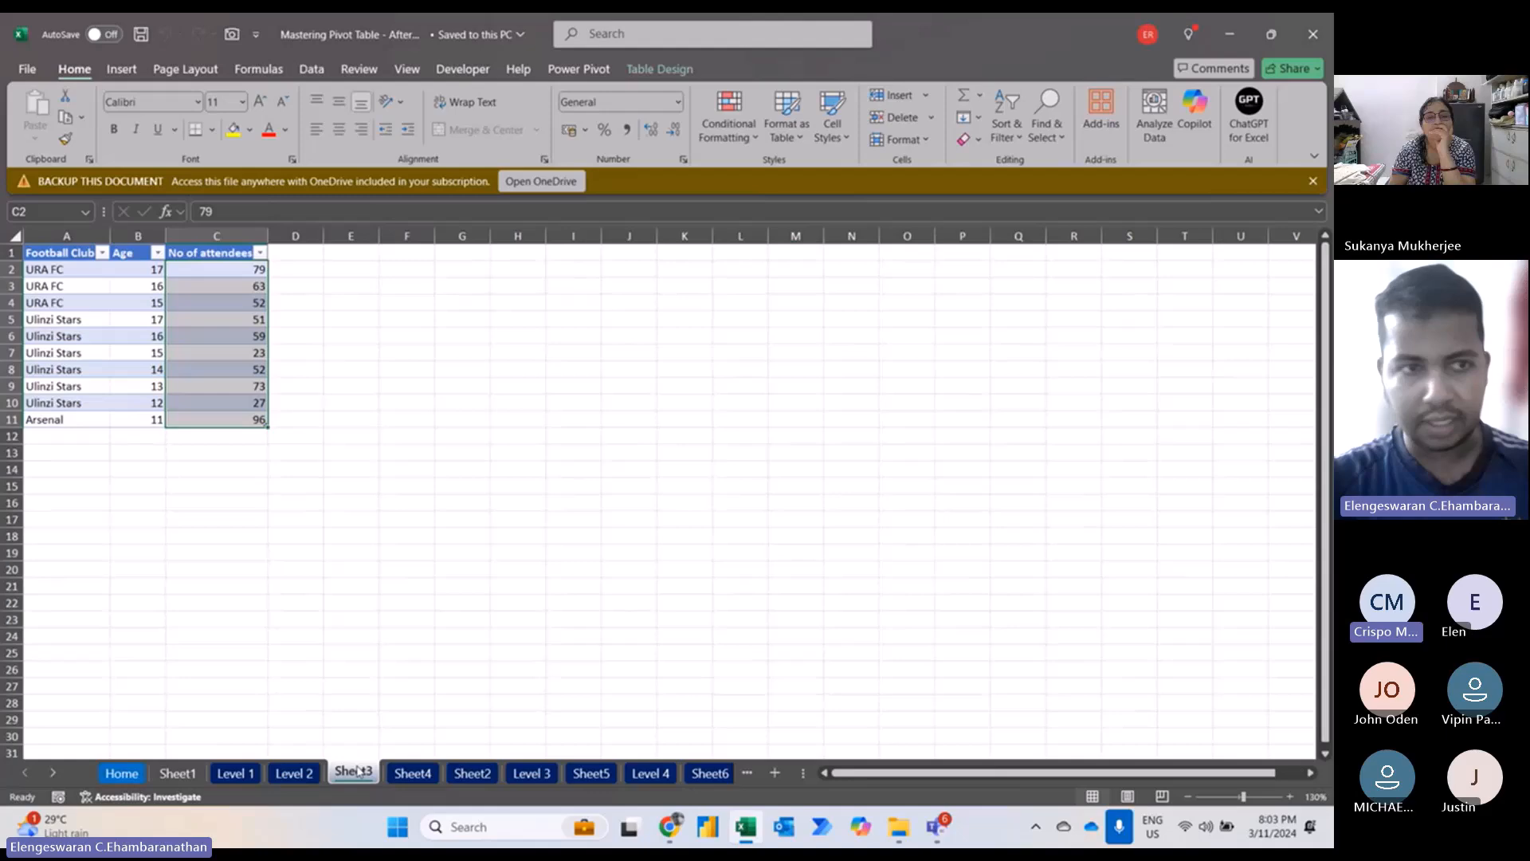
{"action": "left_click", "coordinate": [413, 772]}
{"action": "left_click", "coordinate": [472, 772]}
{"action": "left_click", "coordinate": [531, 772]}
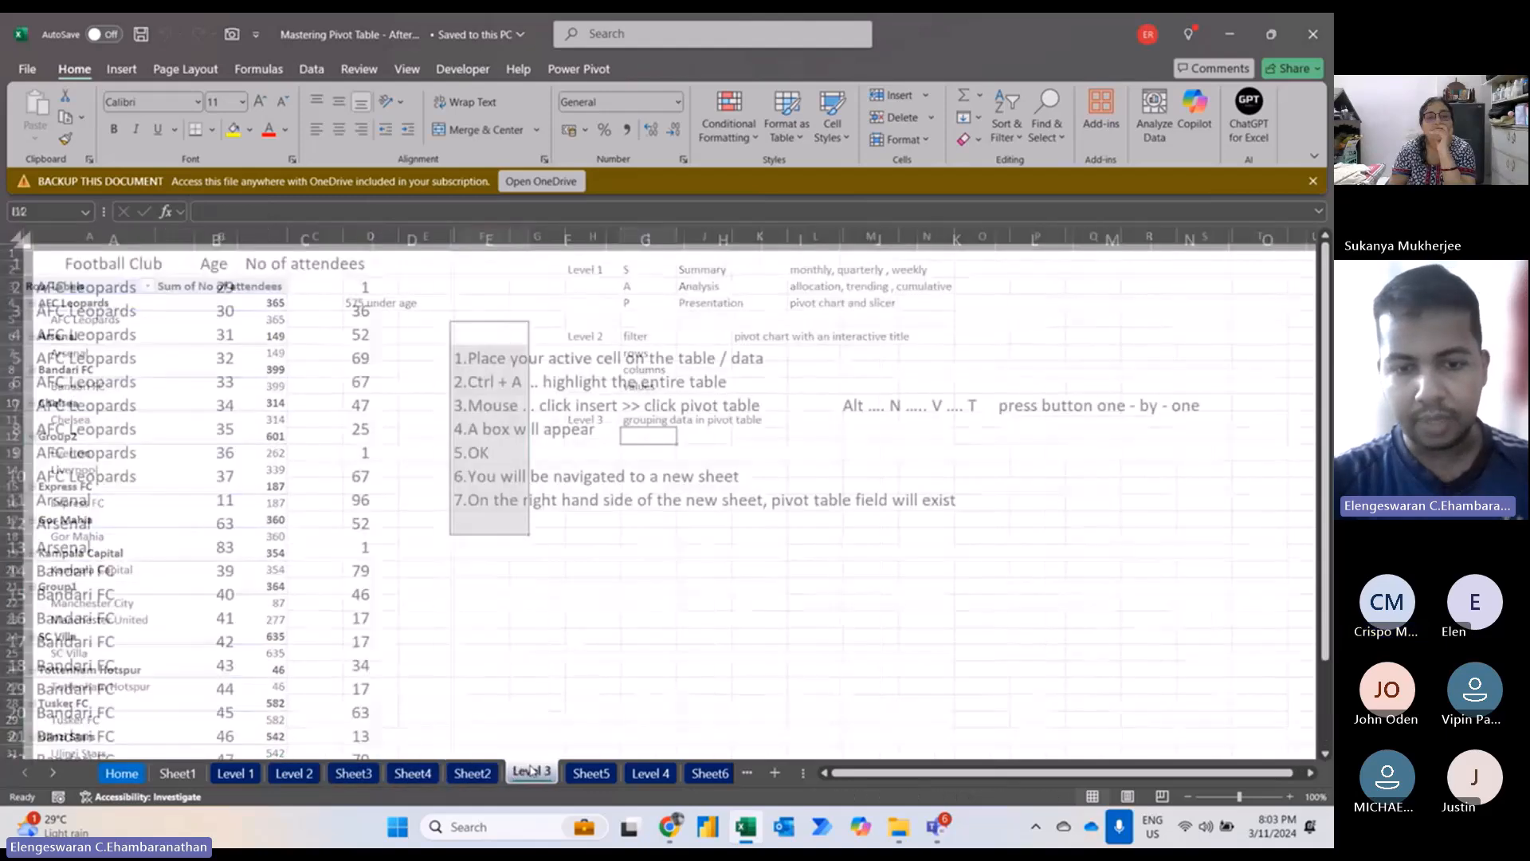
{"action": "left_click", "coordinate": [651, 772]}
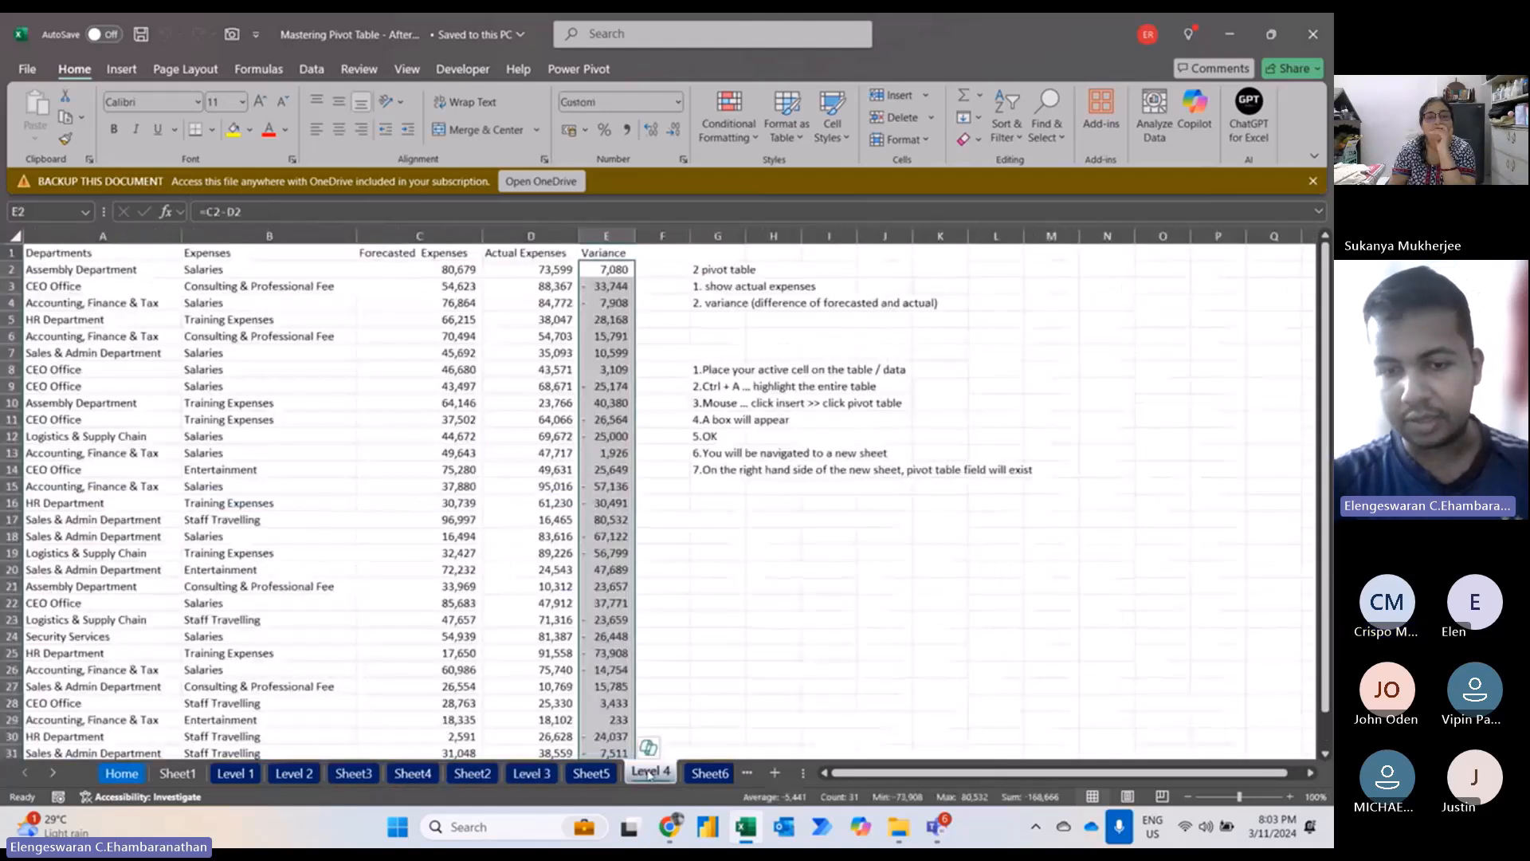
{"action": "left_click", "coordinate": [705, 773]}
{"action": "key", "text": "ctrl+Page_Down"}
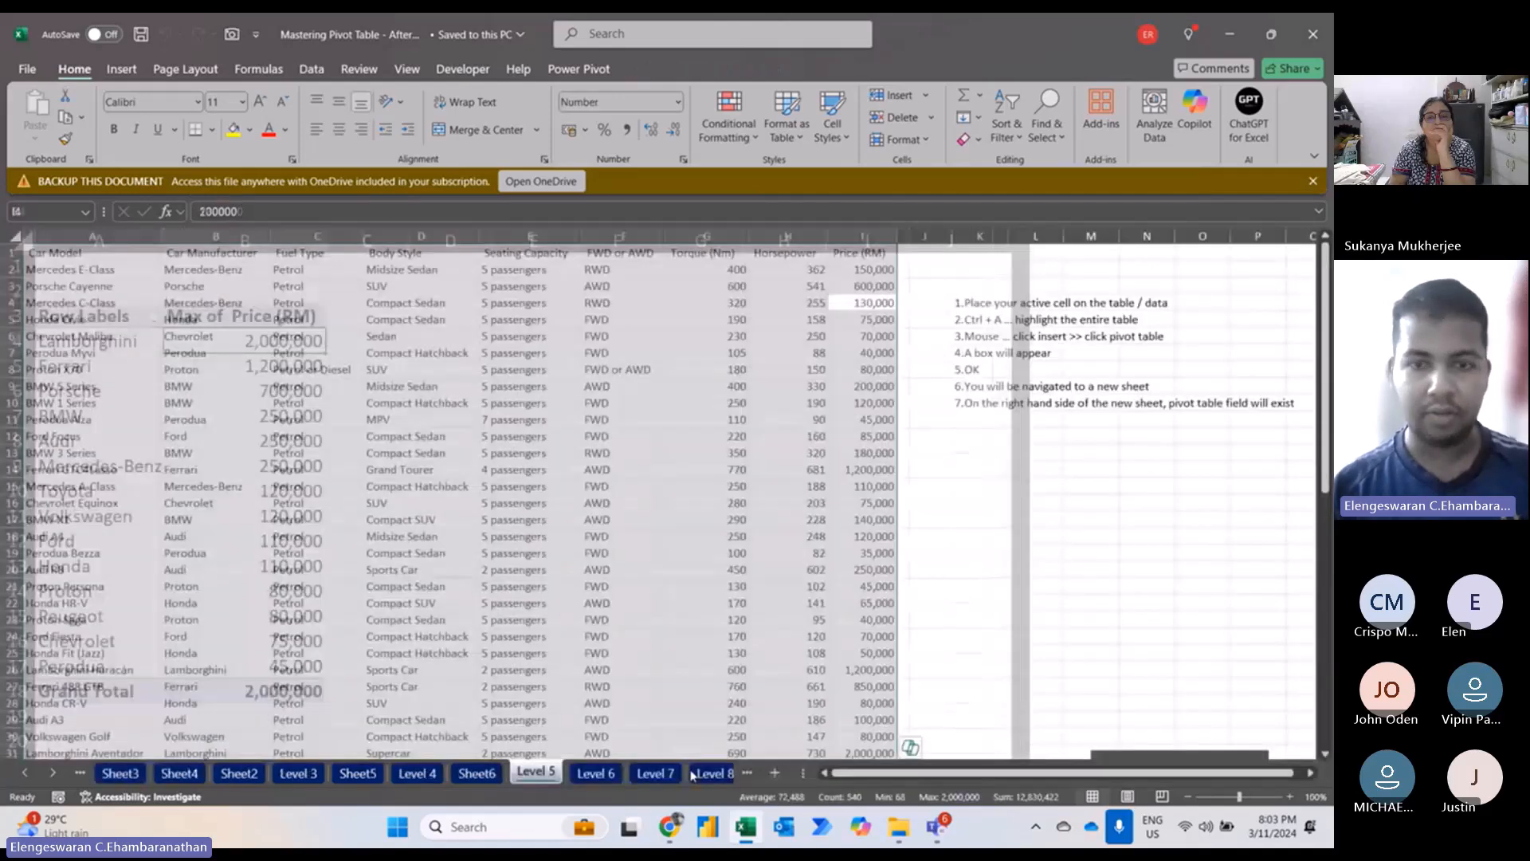
{"action": "key", "text": "ctrl+Page_Down"}
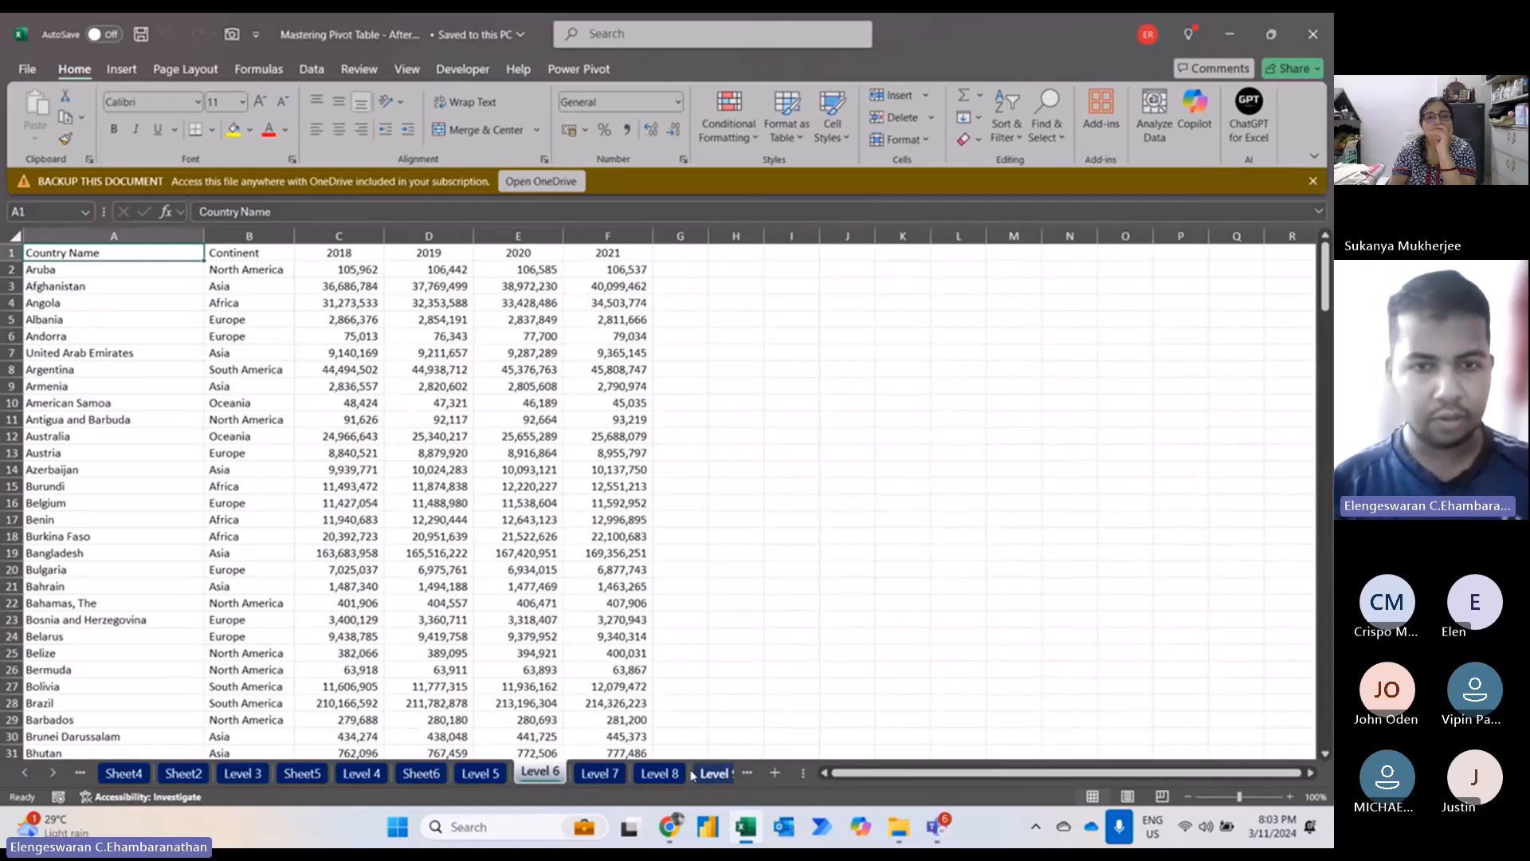
Copy the seven pivot table instruction lines from the Level 5 sheet to the Level 6 sheet, starting at cell I5.
{"action": "key", "text": "ctrl+Page_Up"}
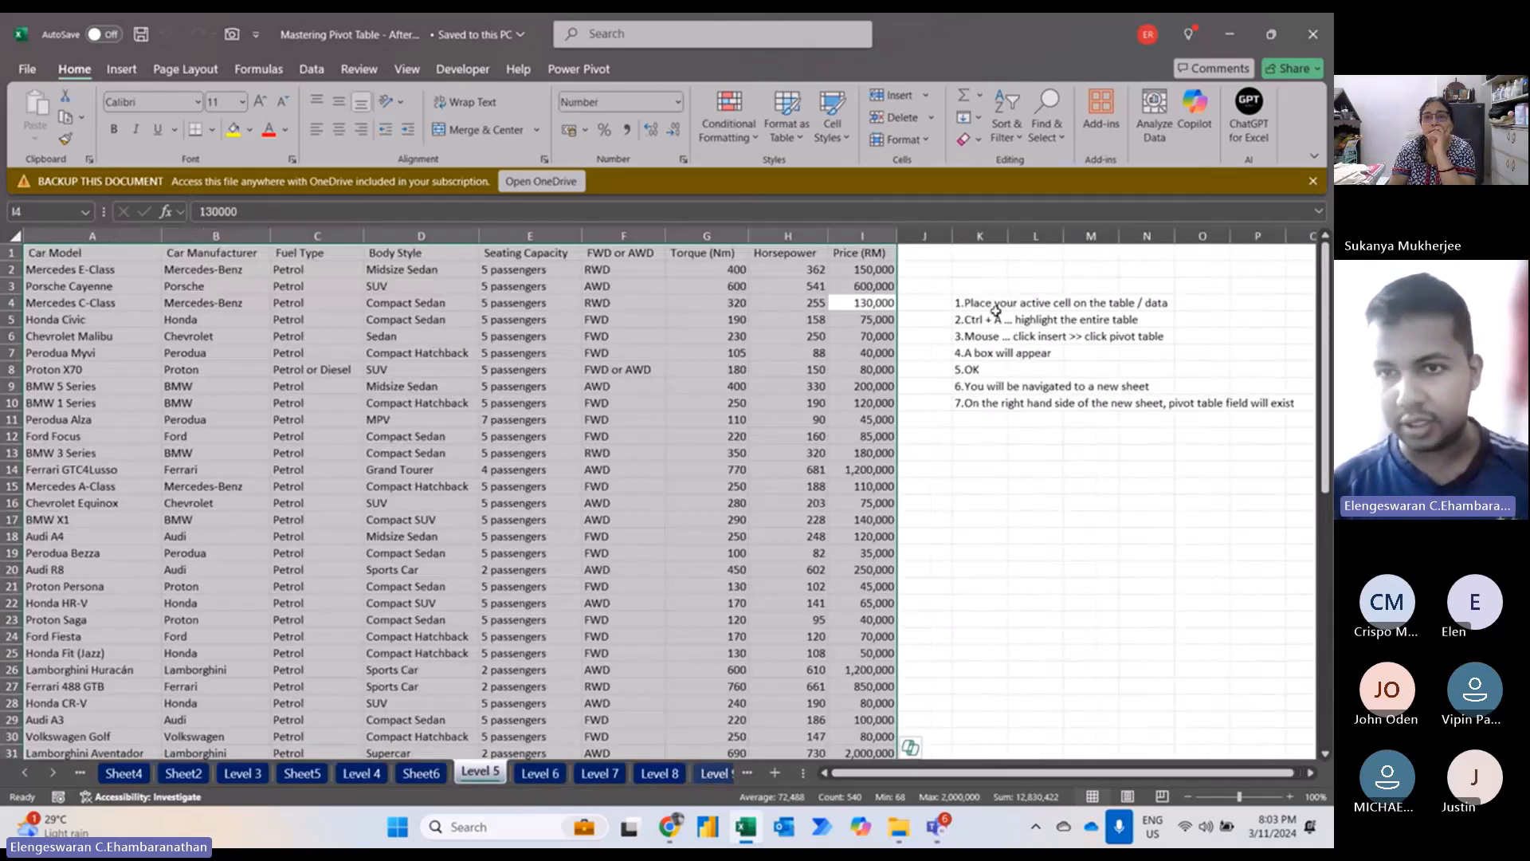
{"action": "key", "text": "ctrl+c"}
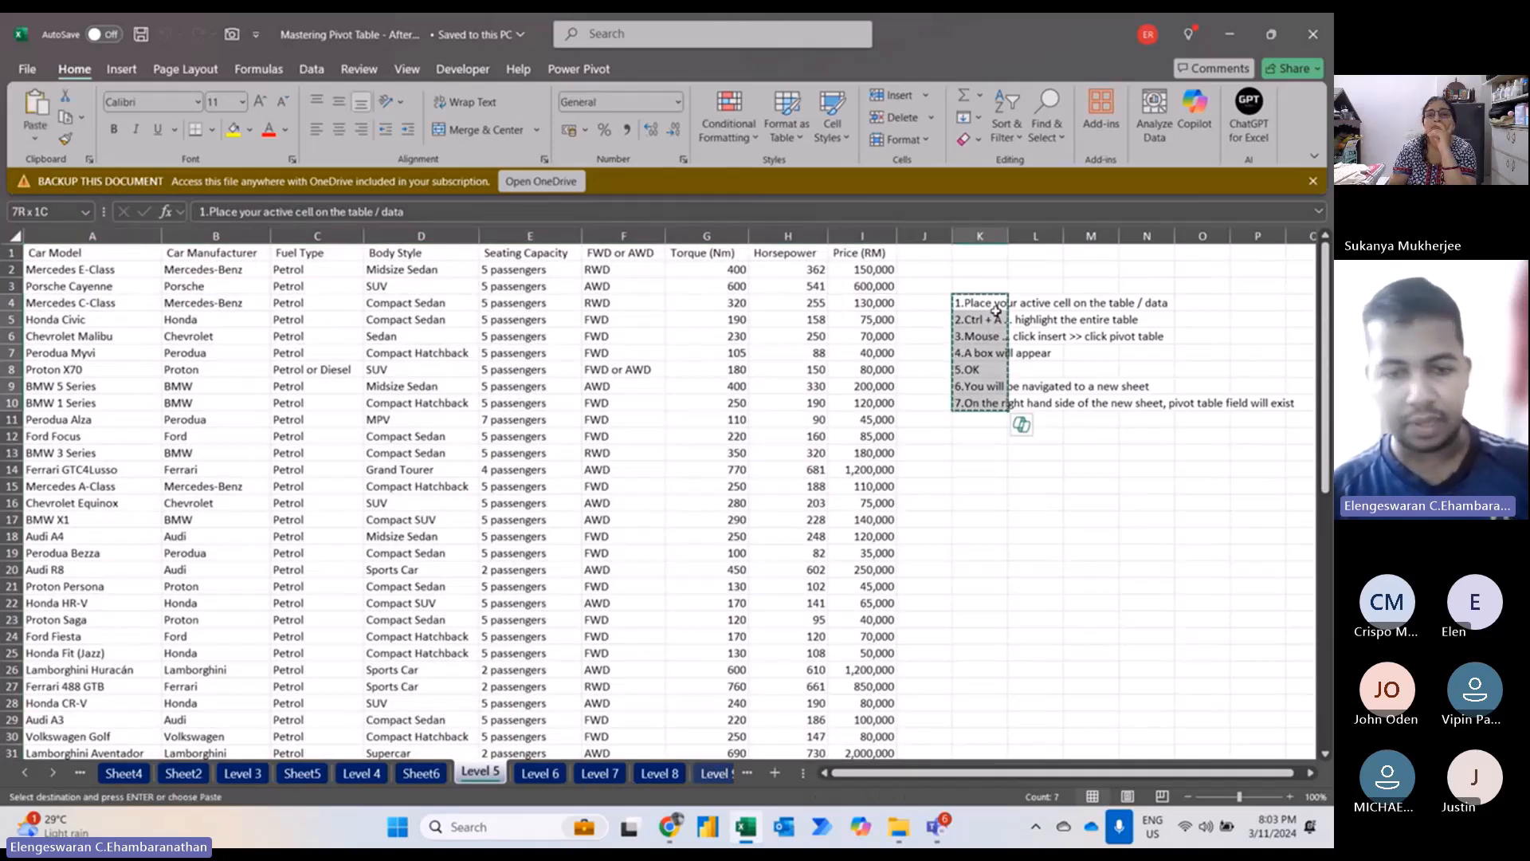
{"action": "key", "text": "ctrl+Page_Down"}
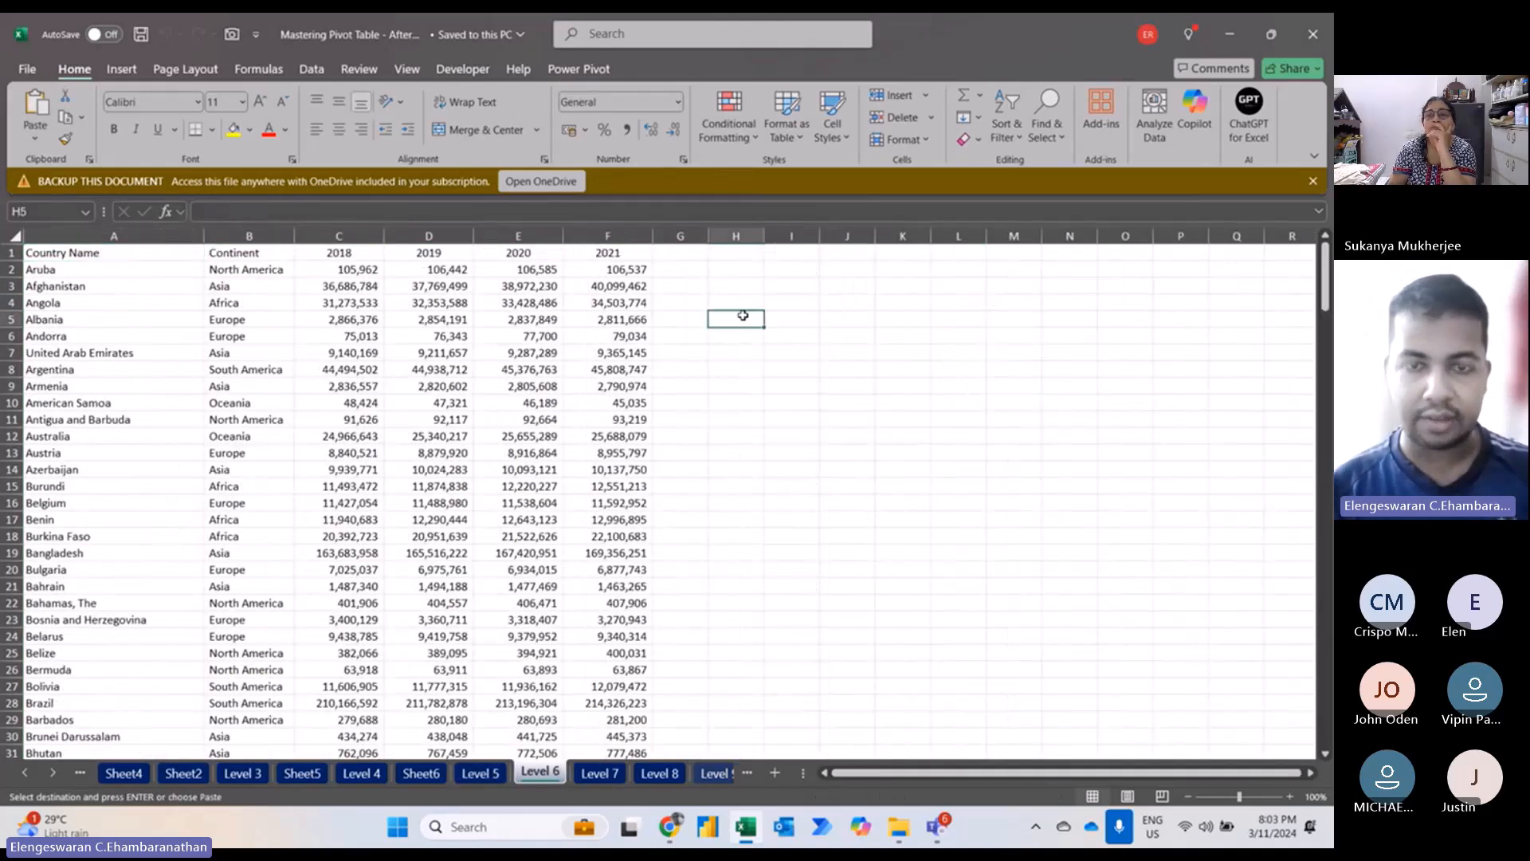
{"action": "key", "text": "Right"}
{"action": "key", "text": "ctrl+v"}
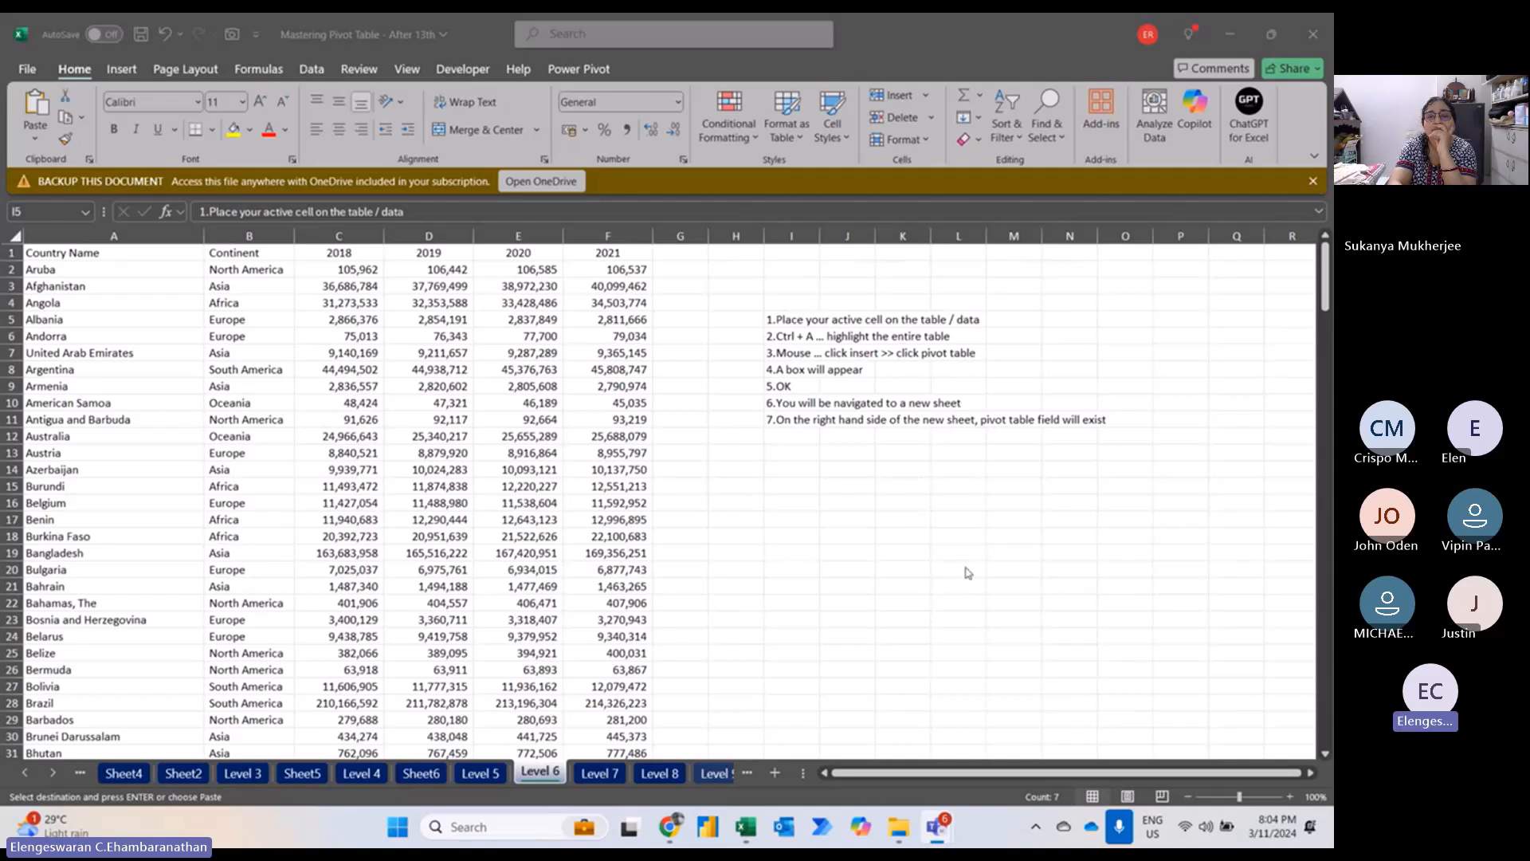
{"action": "key", "text": "ctrl+v"}
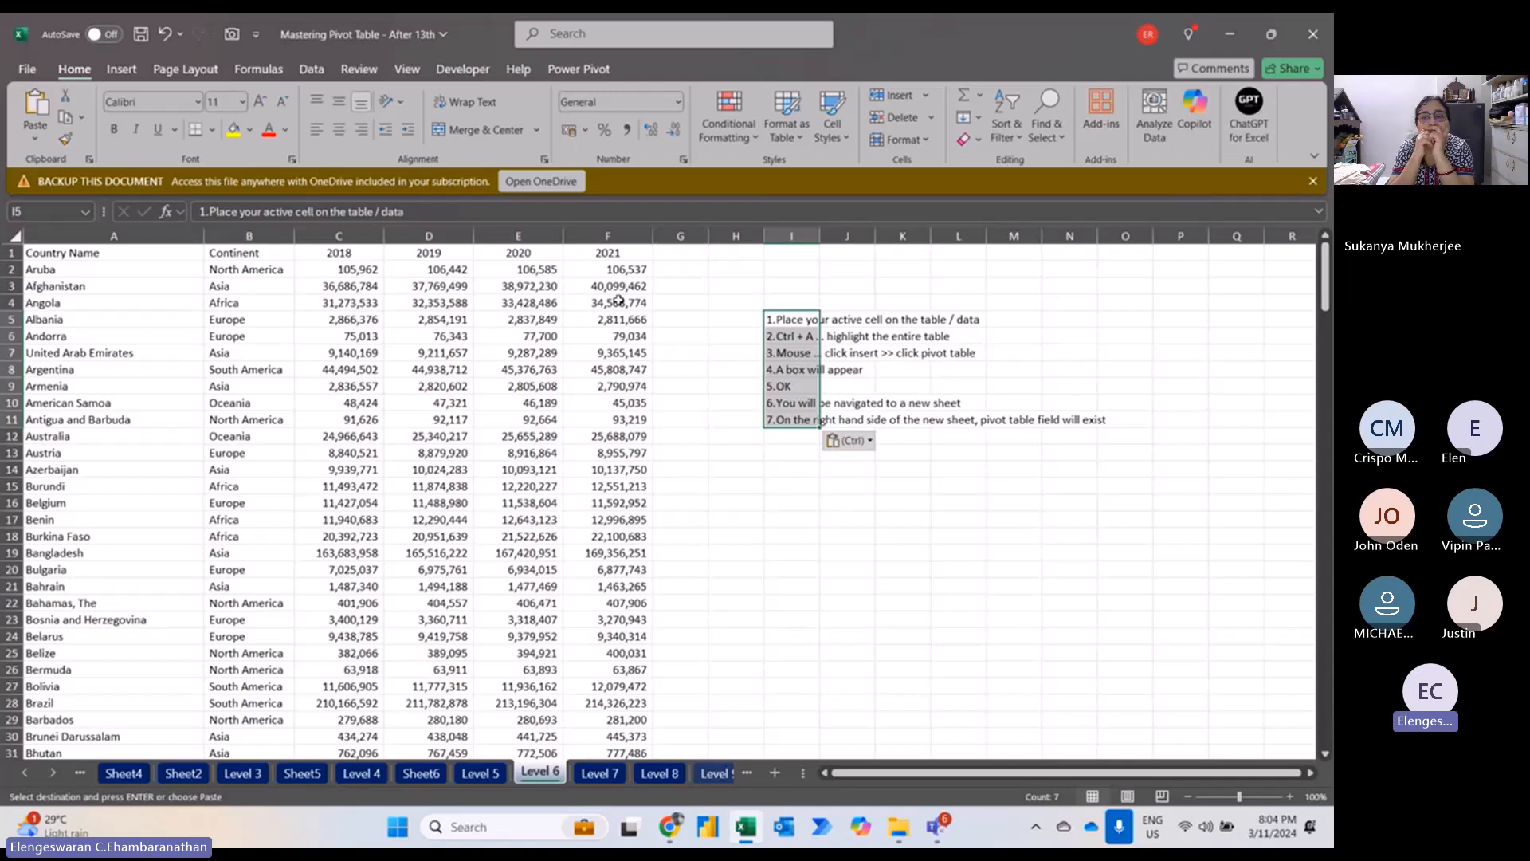
Enter the heading "Top 5 population for 2021" in cell I2 of the Level 6 sheet.
{"action": "left_click", "coordinate": [814, 268]}
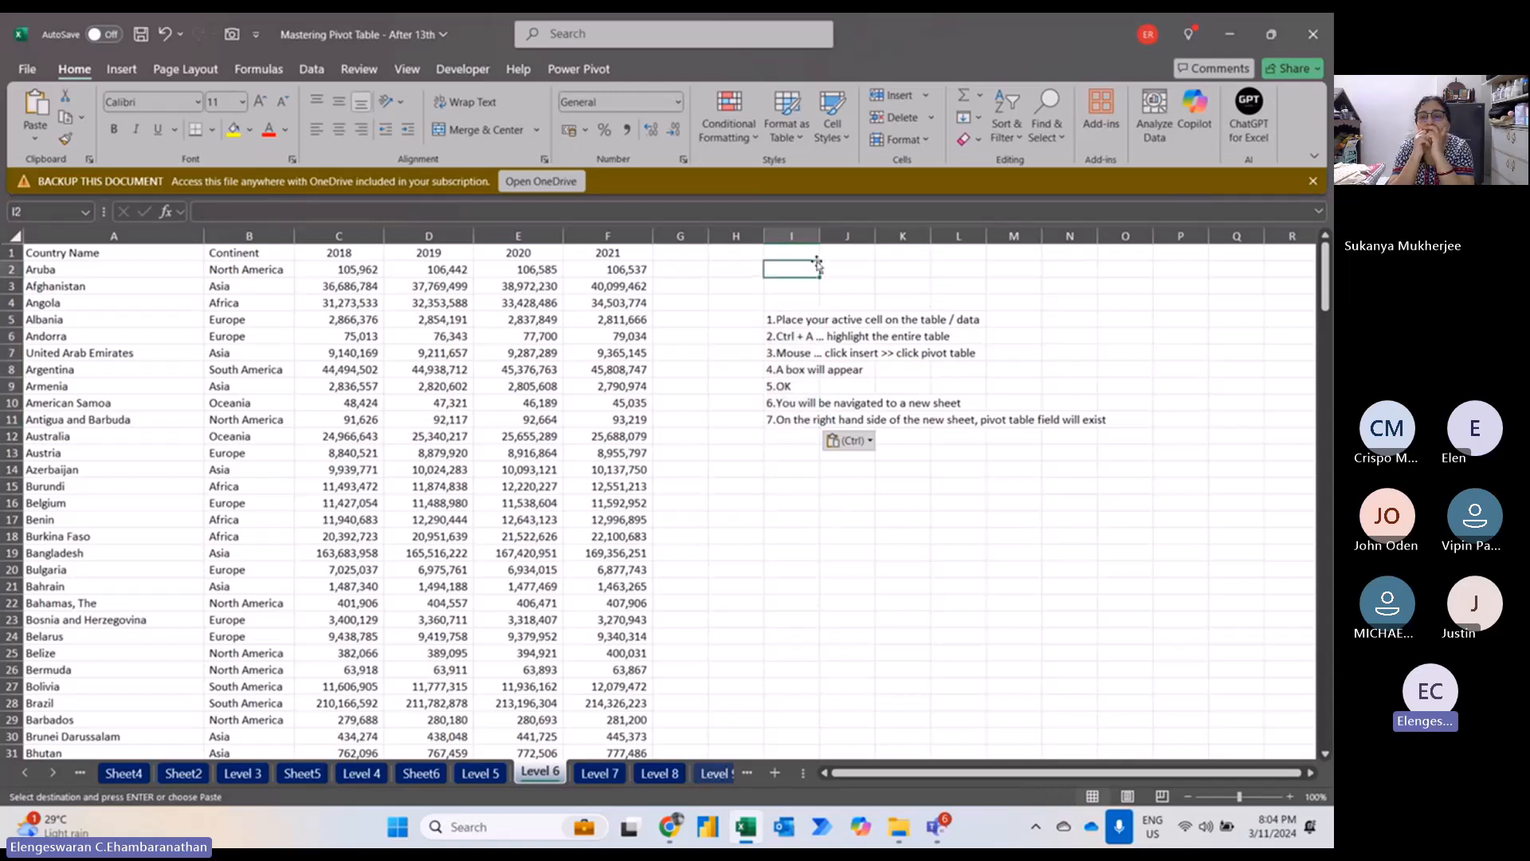
{"action": "type", "text": "Top 5"}
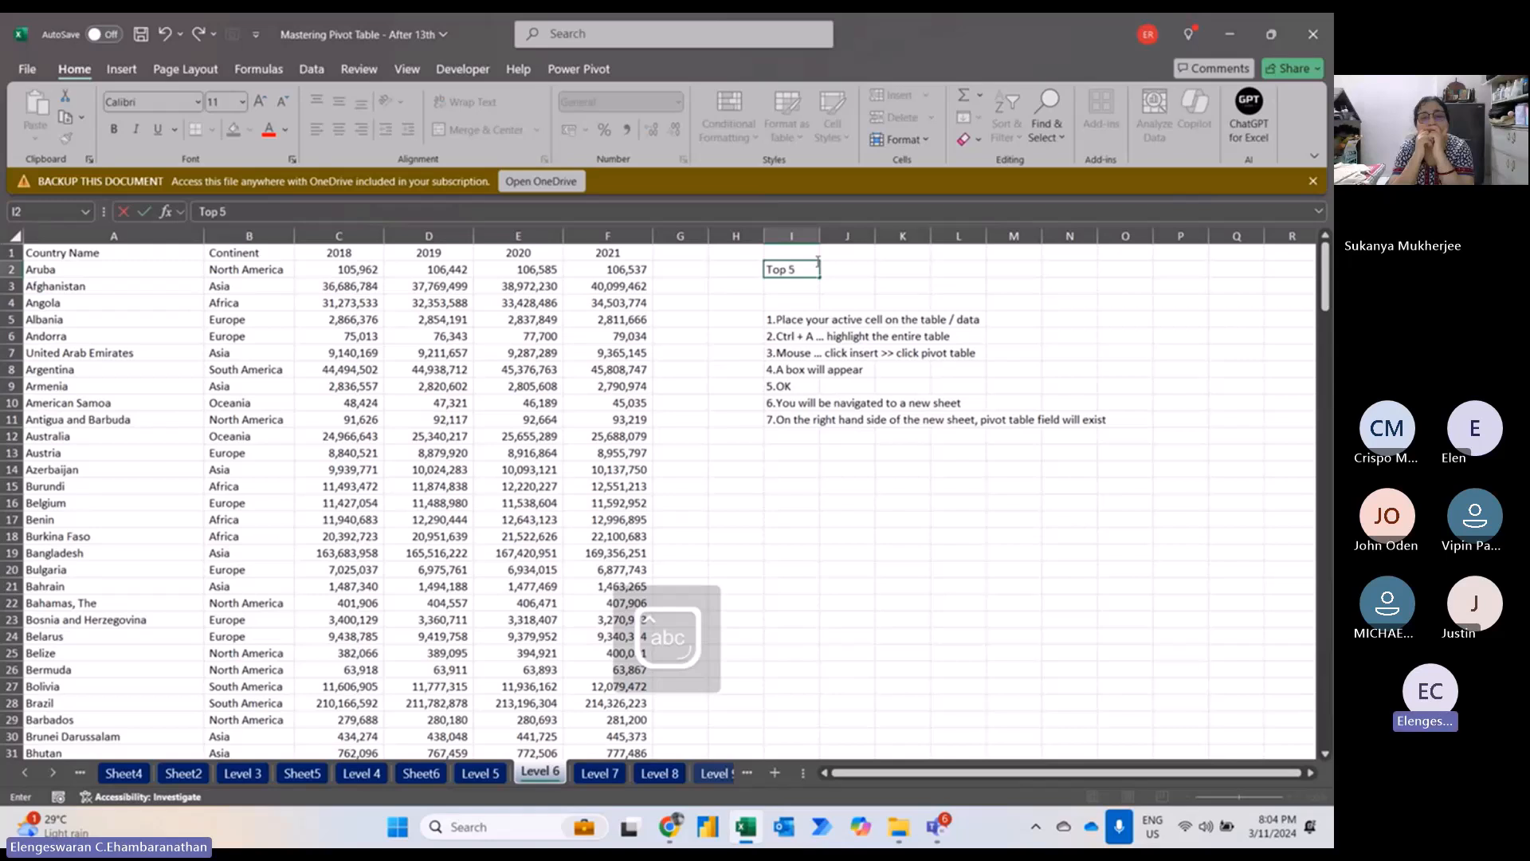
{"action": "type", "text": " pop"}
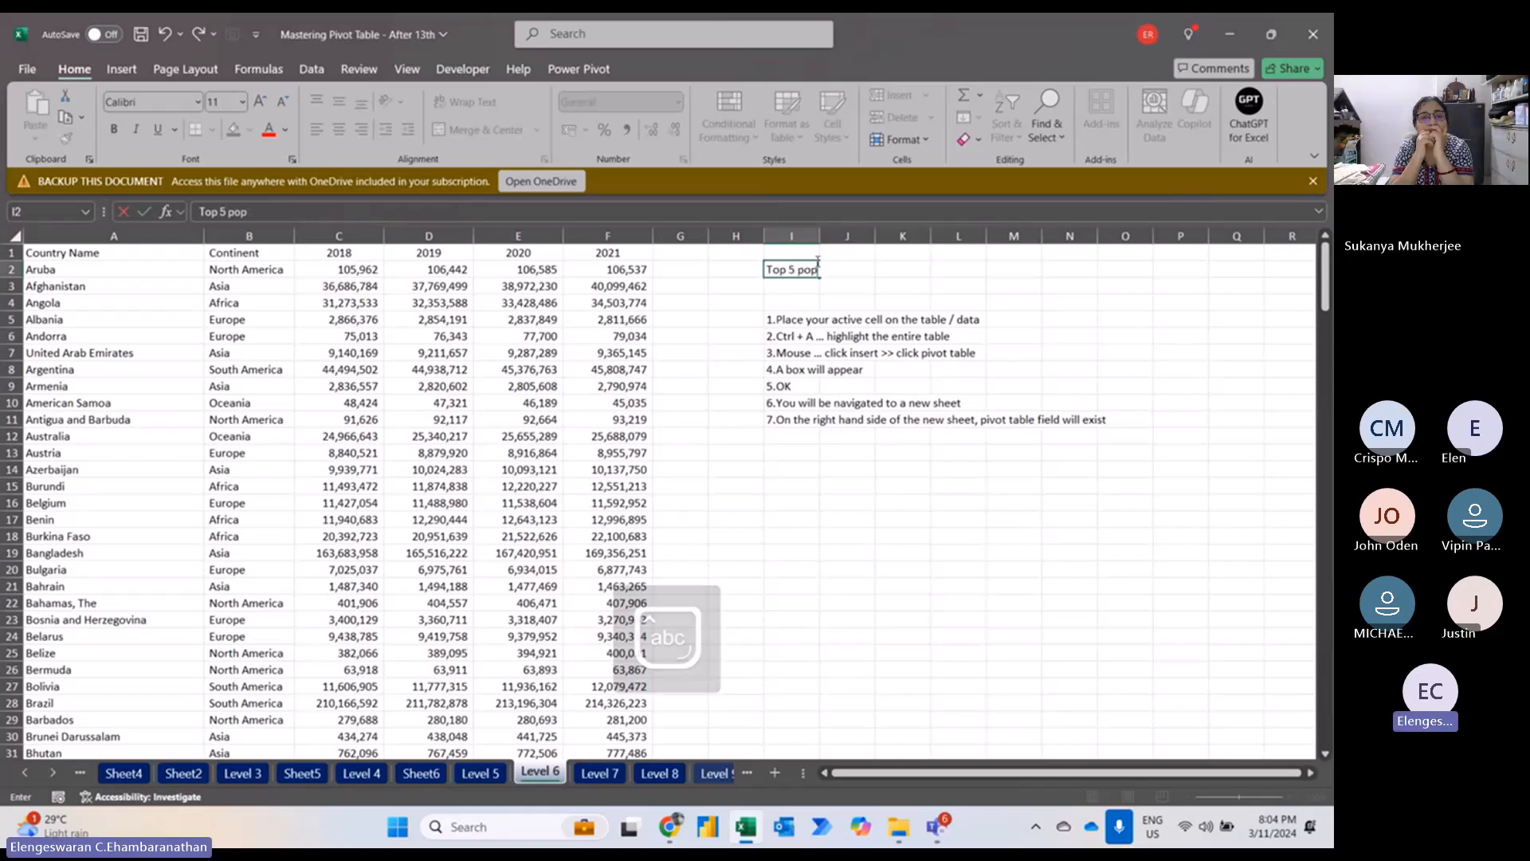
{"action": "type", "text": "ulation "}
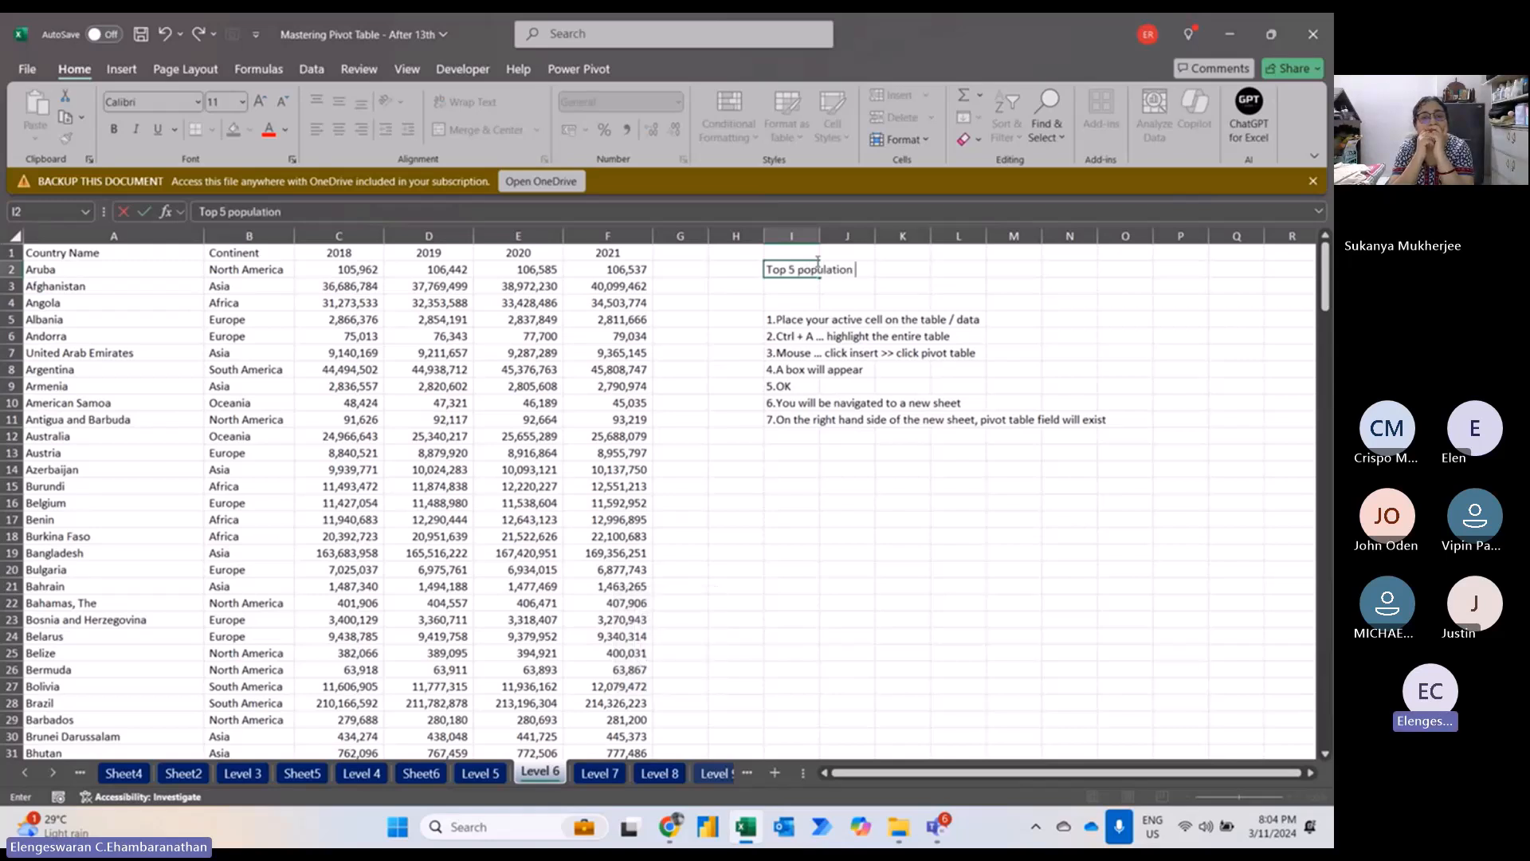
{"action": "type", "text": "for 2021"}
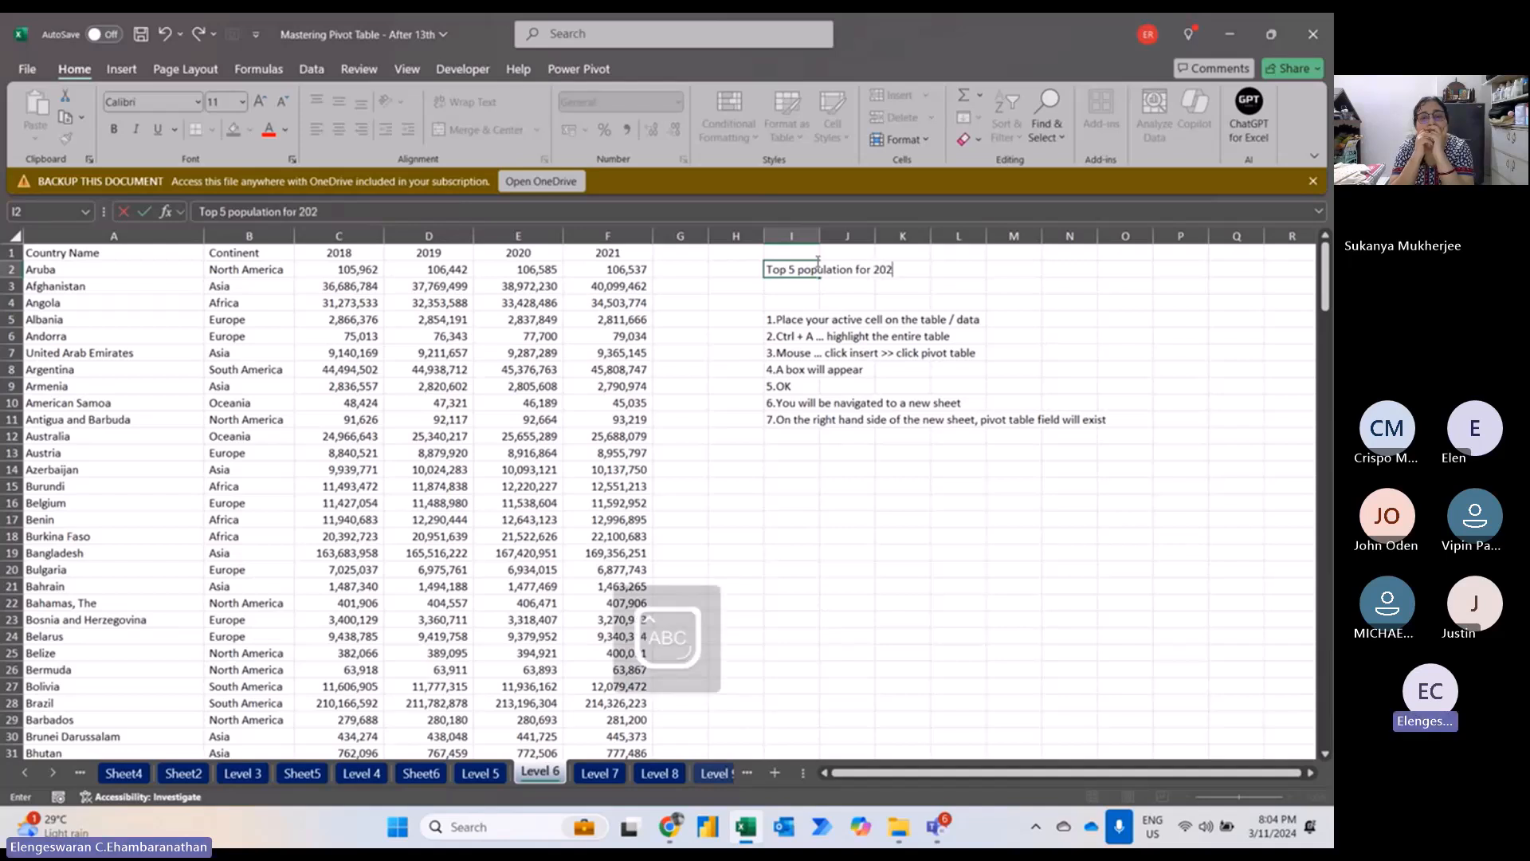
{"action": "key", "text": "Return"}
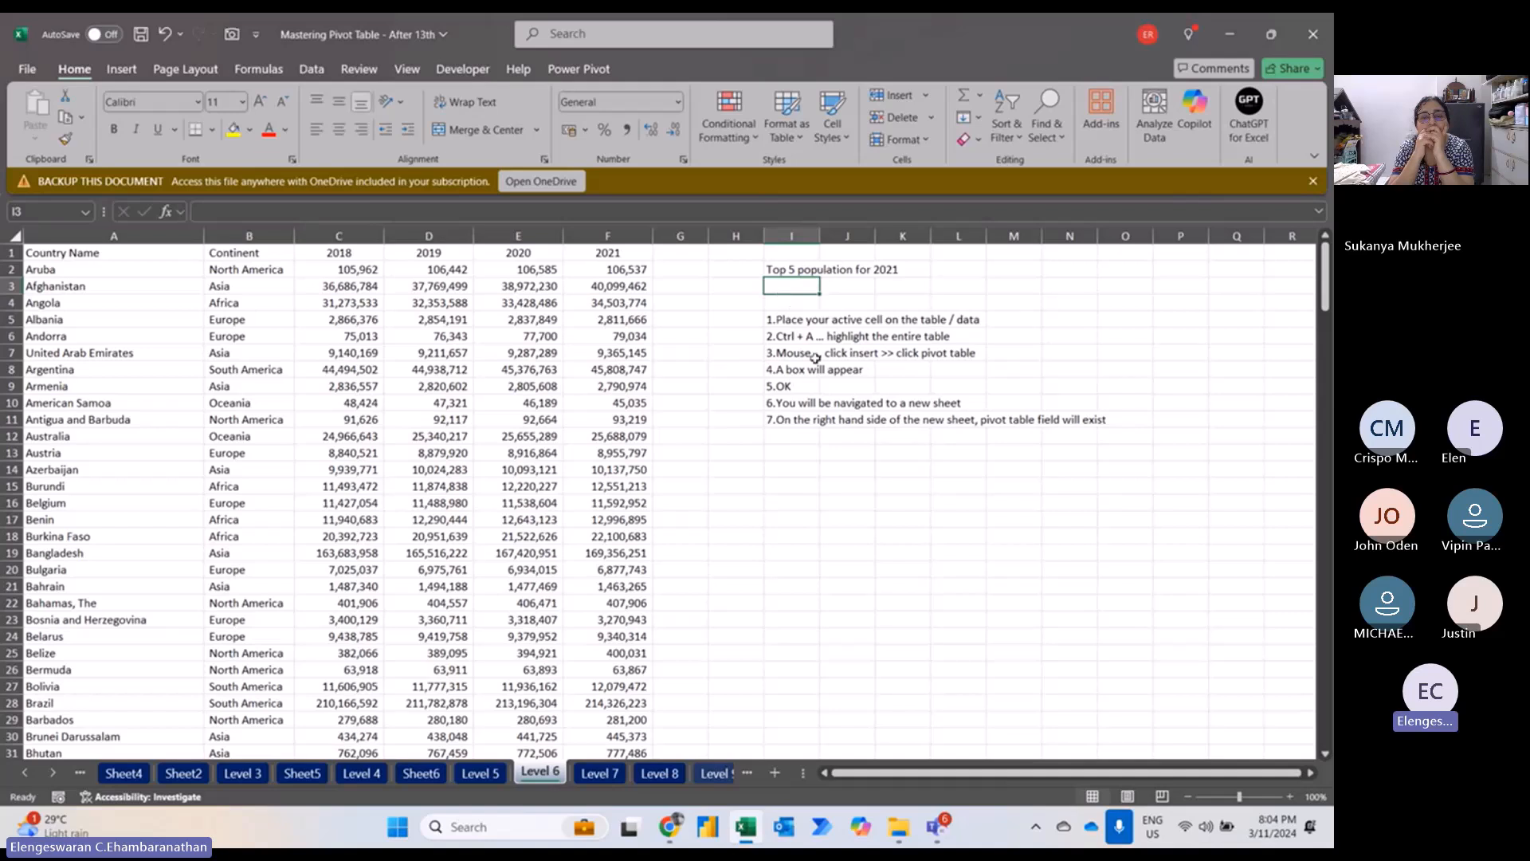
{"action": "left_click", "coordinate": [809, 466]}
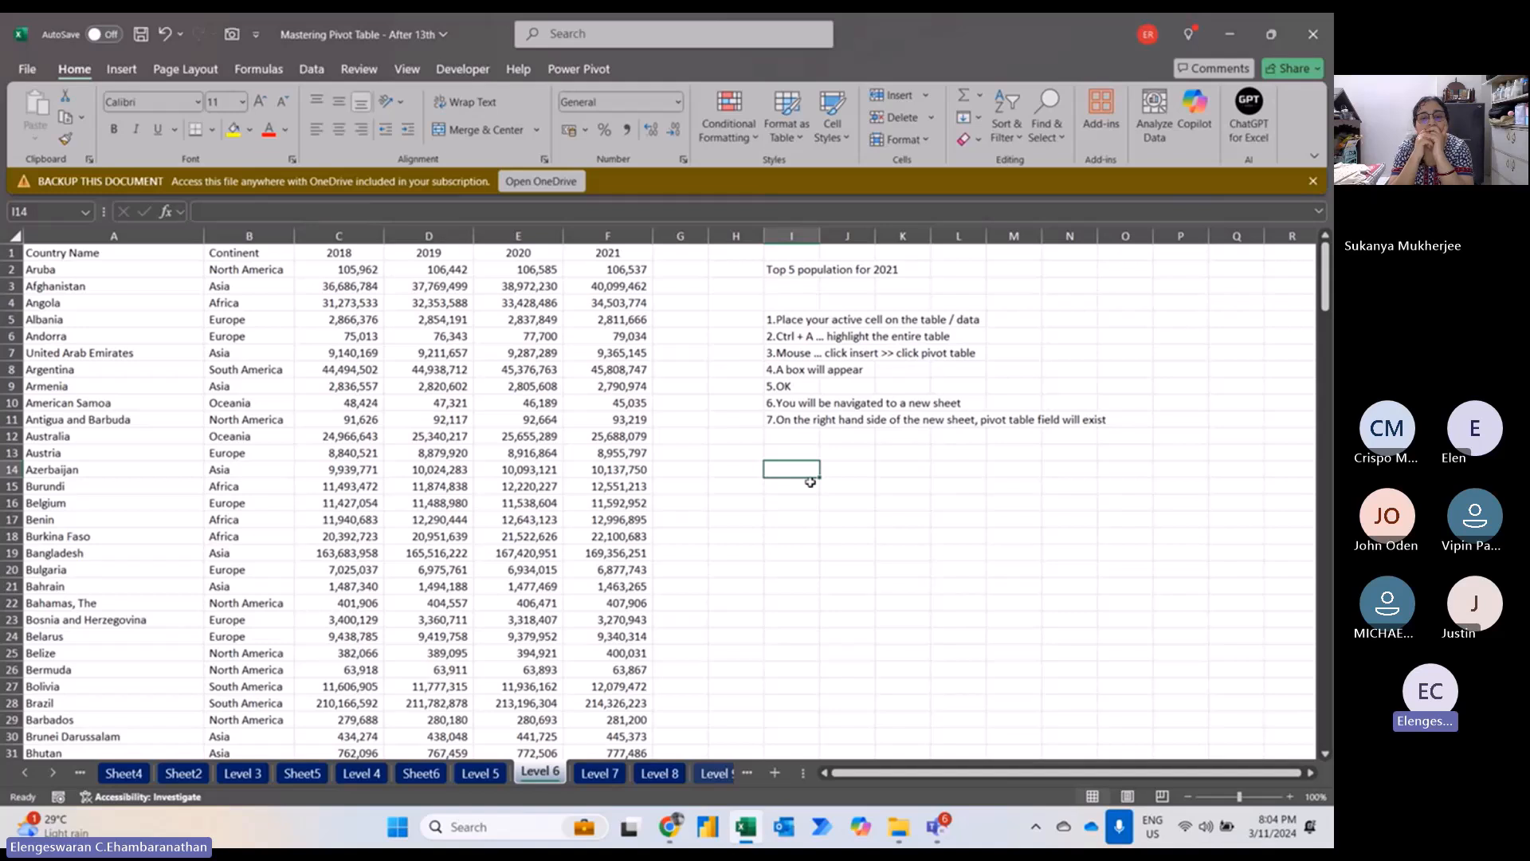
Create a pivot table on a new worksheet from the entire country population table on Level 6.
{"action": "left_click", "coordinate": [600, 297]}
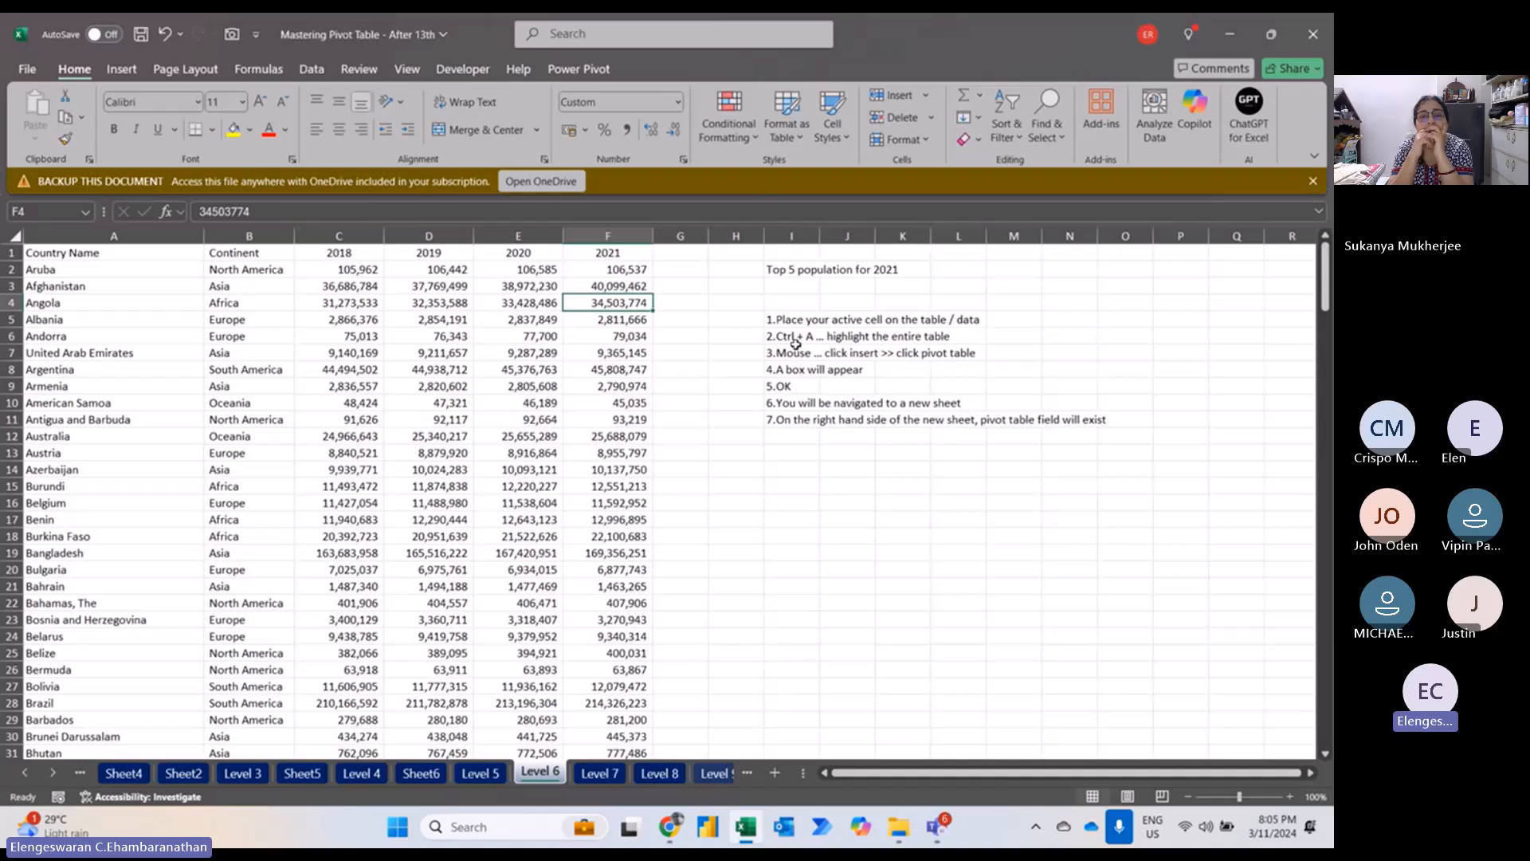
{"action": "key", "text": "ctrl+a"}
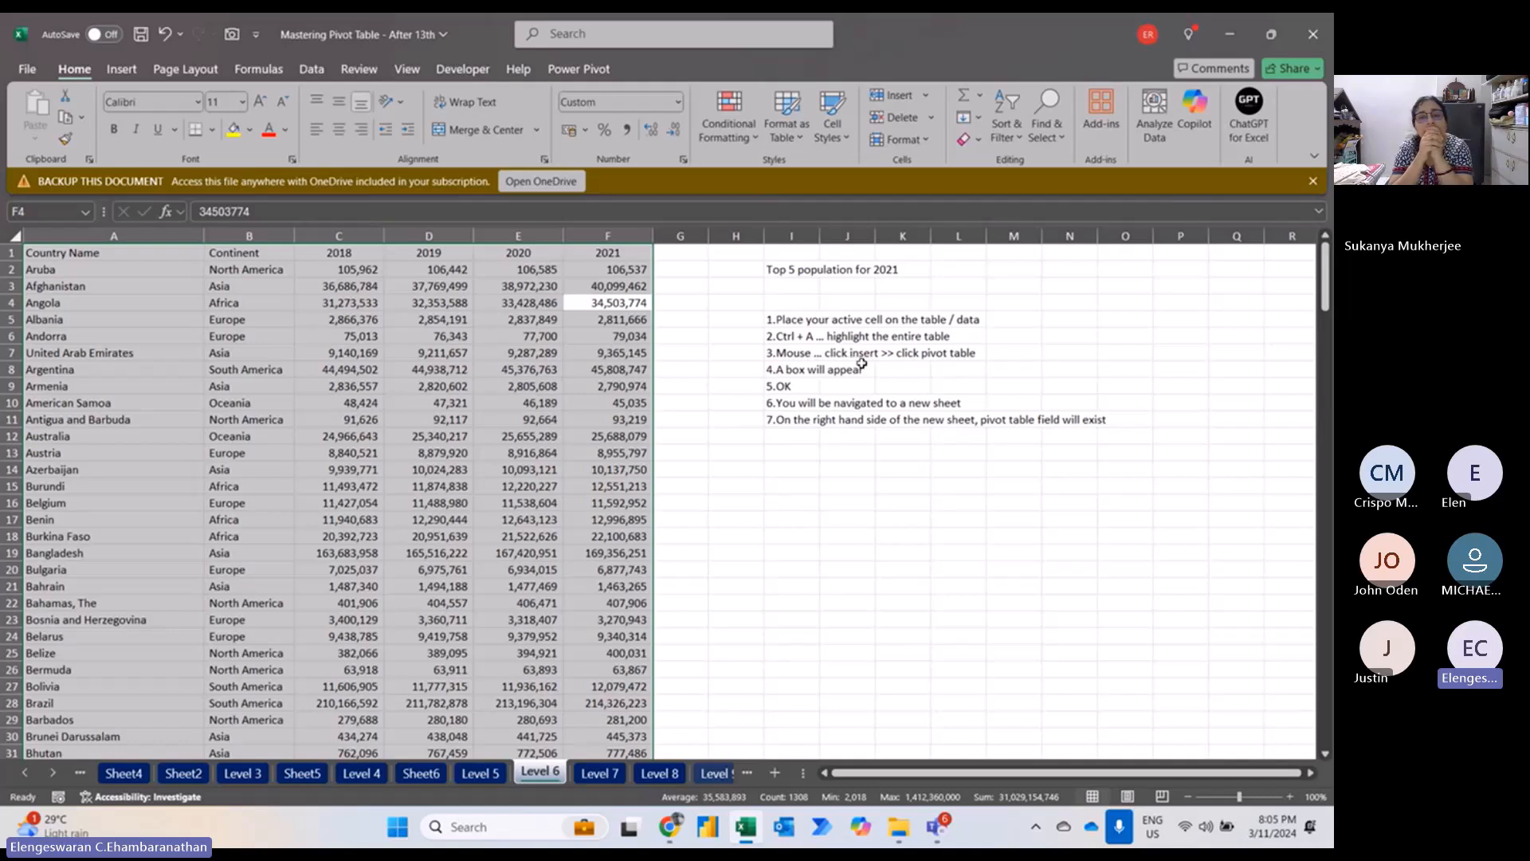
{"action": "left_click", "coordinate": [123, 69]}
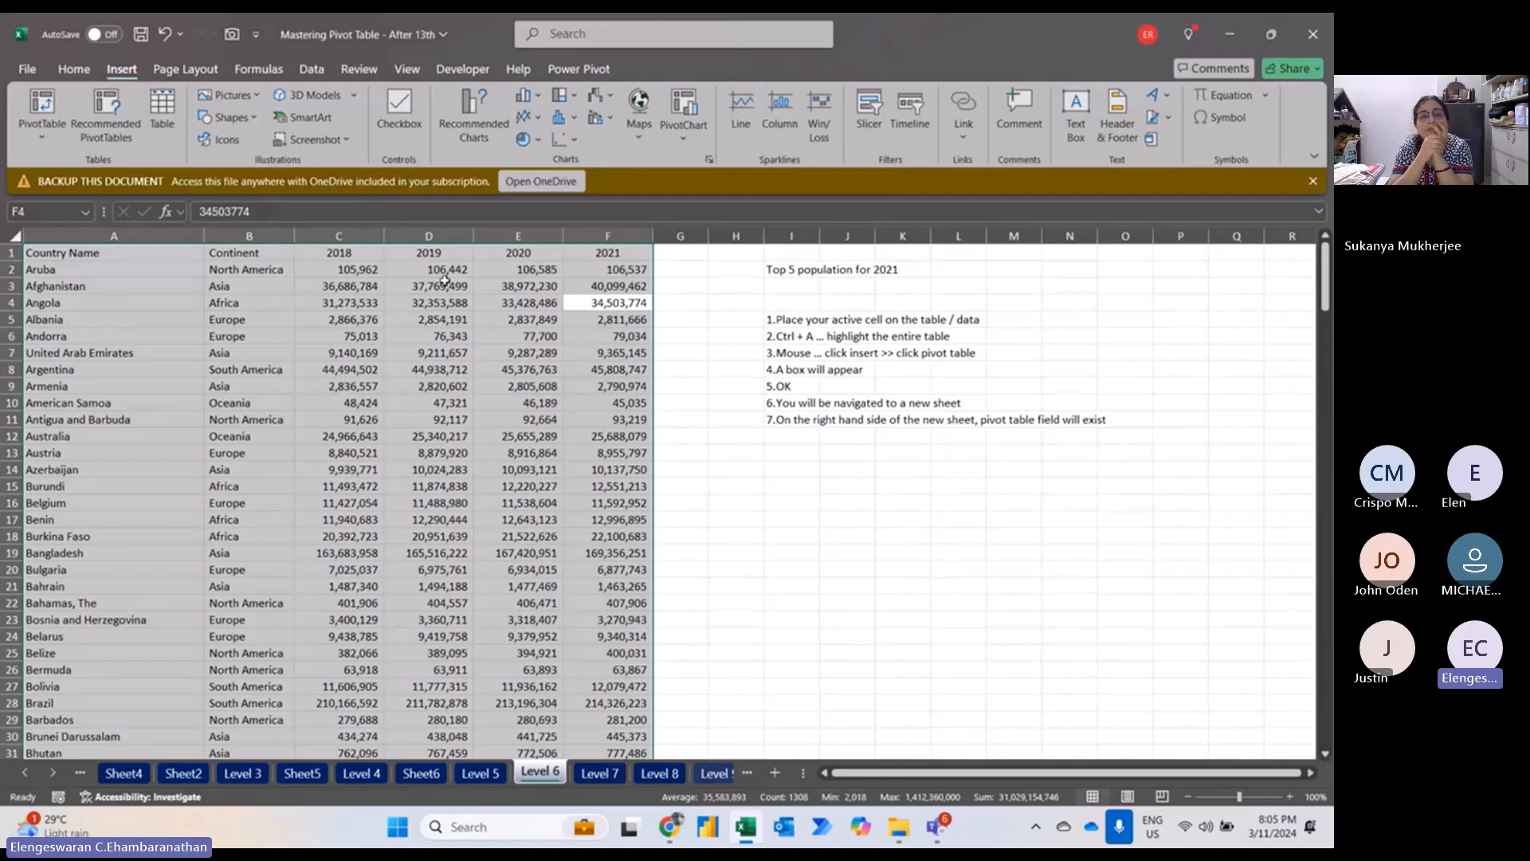
{"action": "left_click", "coordinate": [44, 105]}
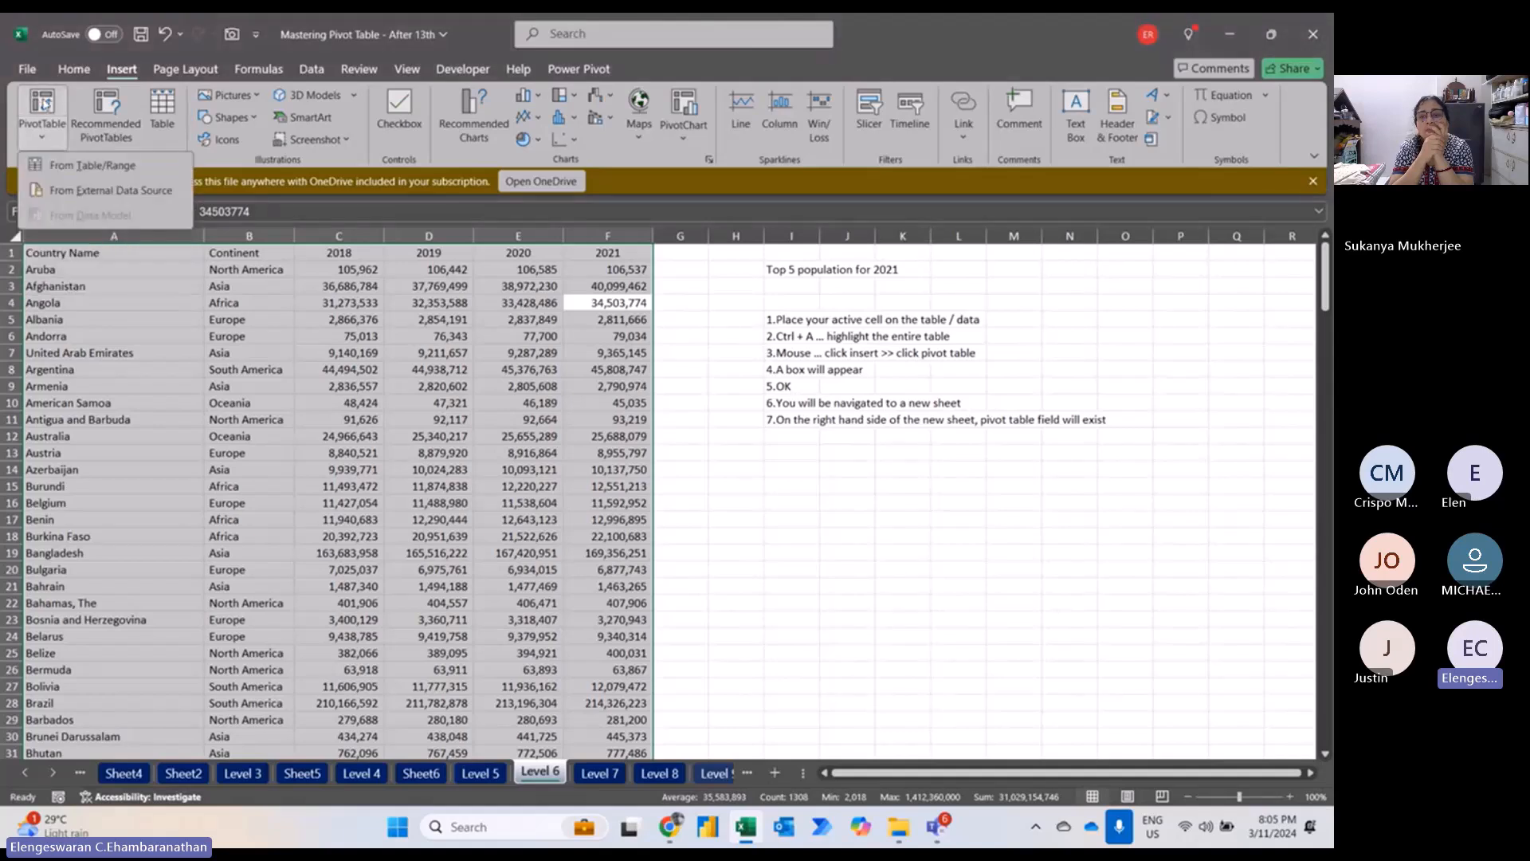
{"action": "left_click", "coordinate": [50, 106]}
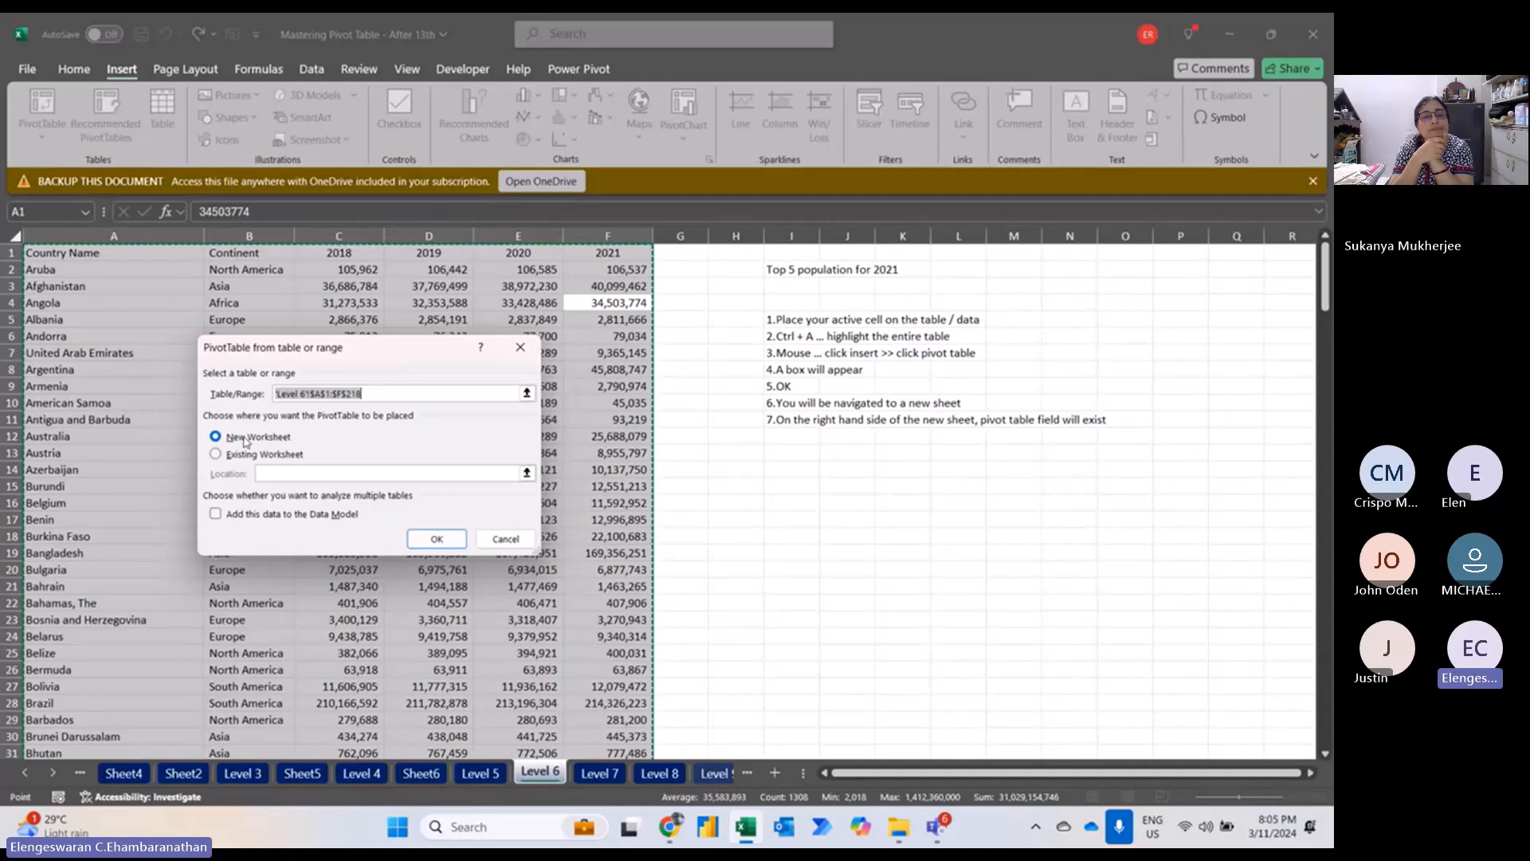
{"action": "left_click", "coordinate": [434, 540]}
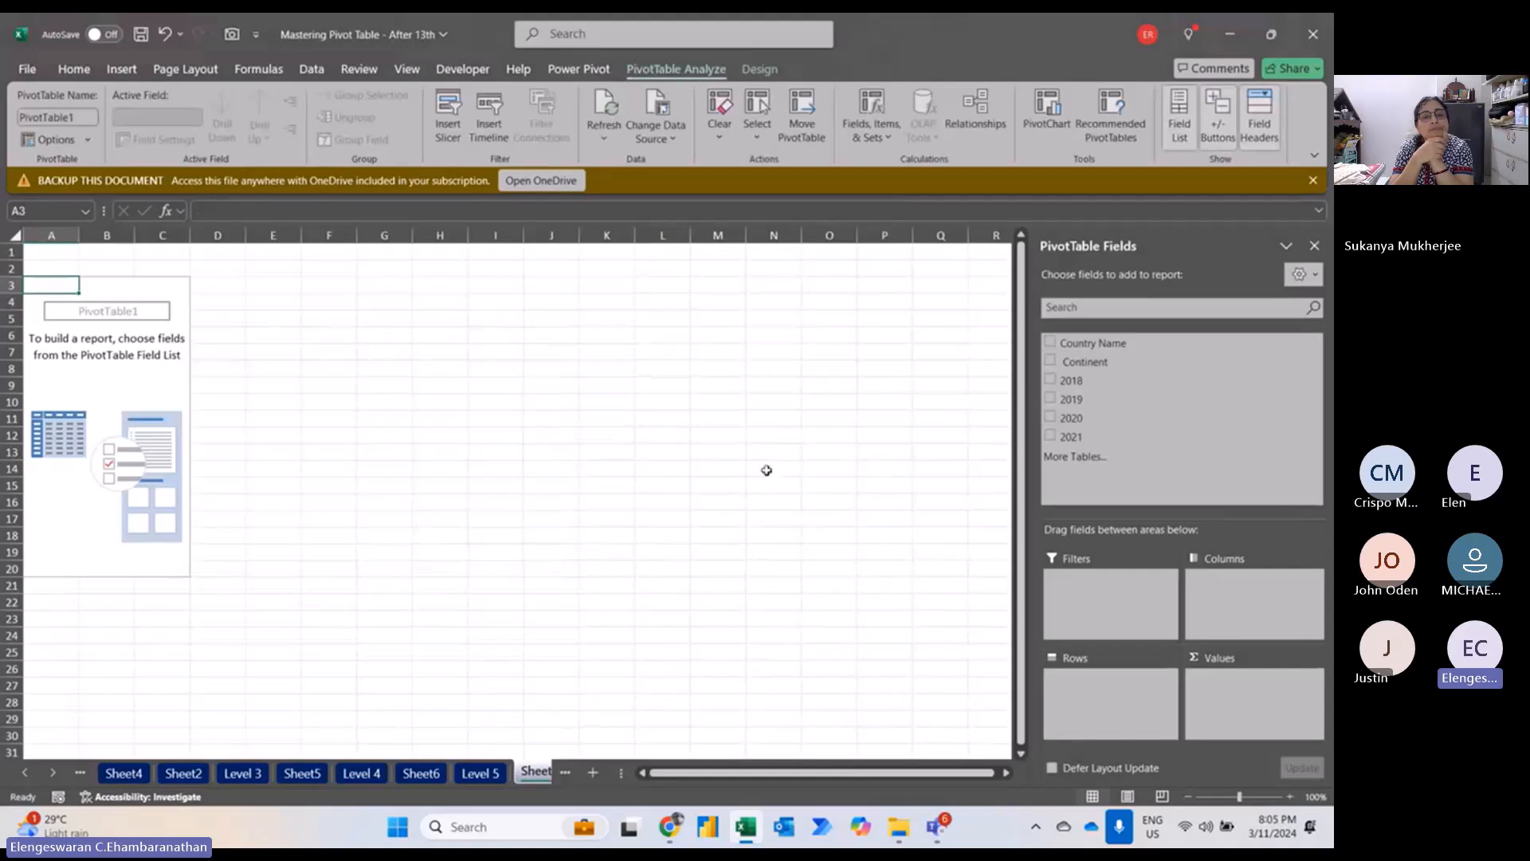
Show the pivot fields and areas sections side by side, and add 2021 as values and Country Name as rows.
{"action": "left_click", "coordinate": [1299, 276]}
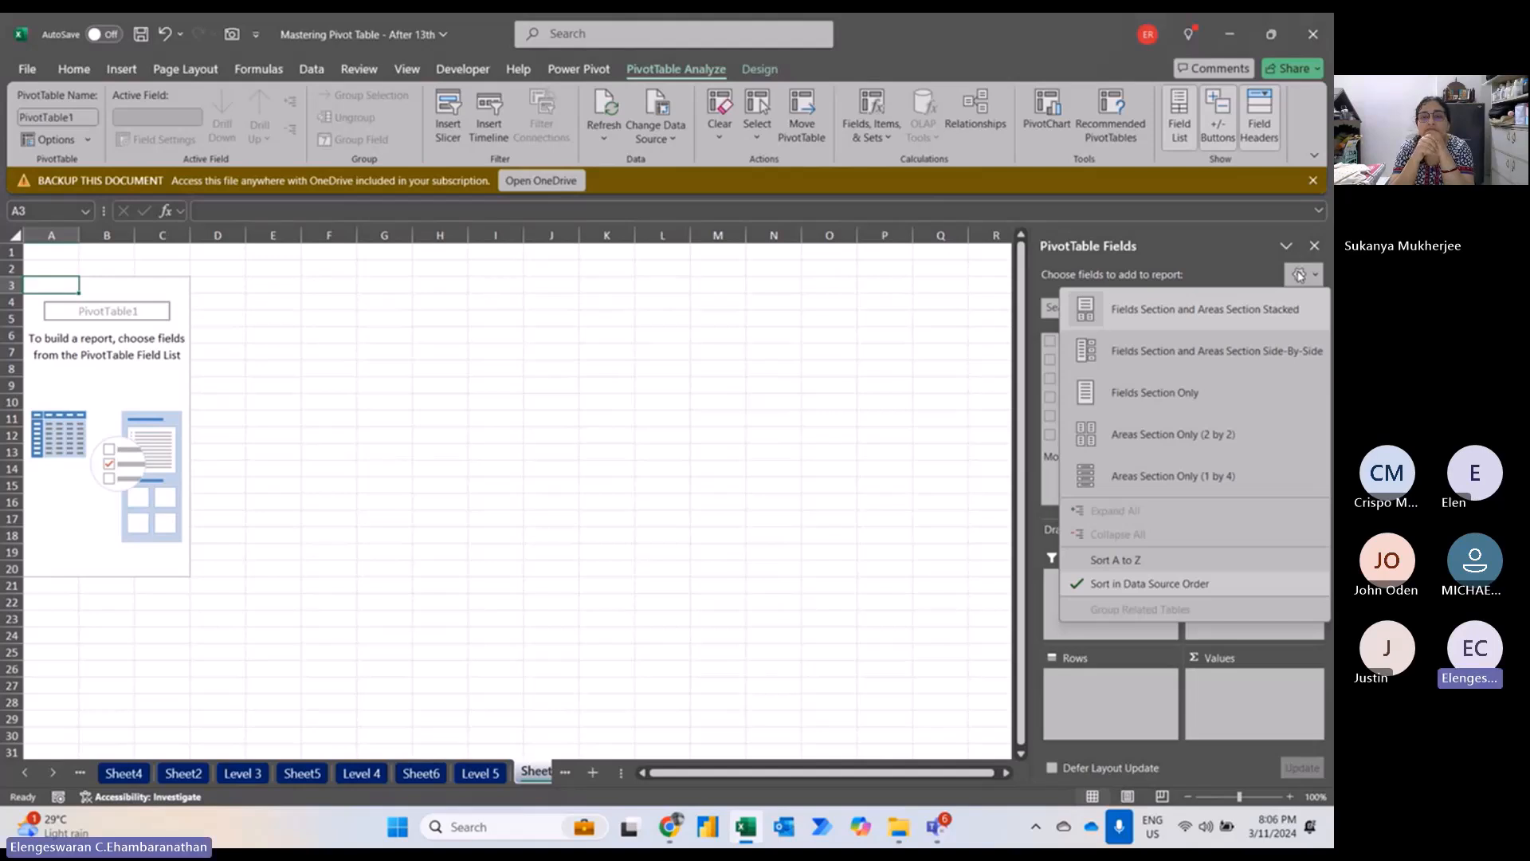
{"action": "left_click", "coordinate": [1195, 351]}
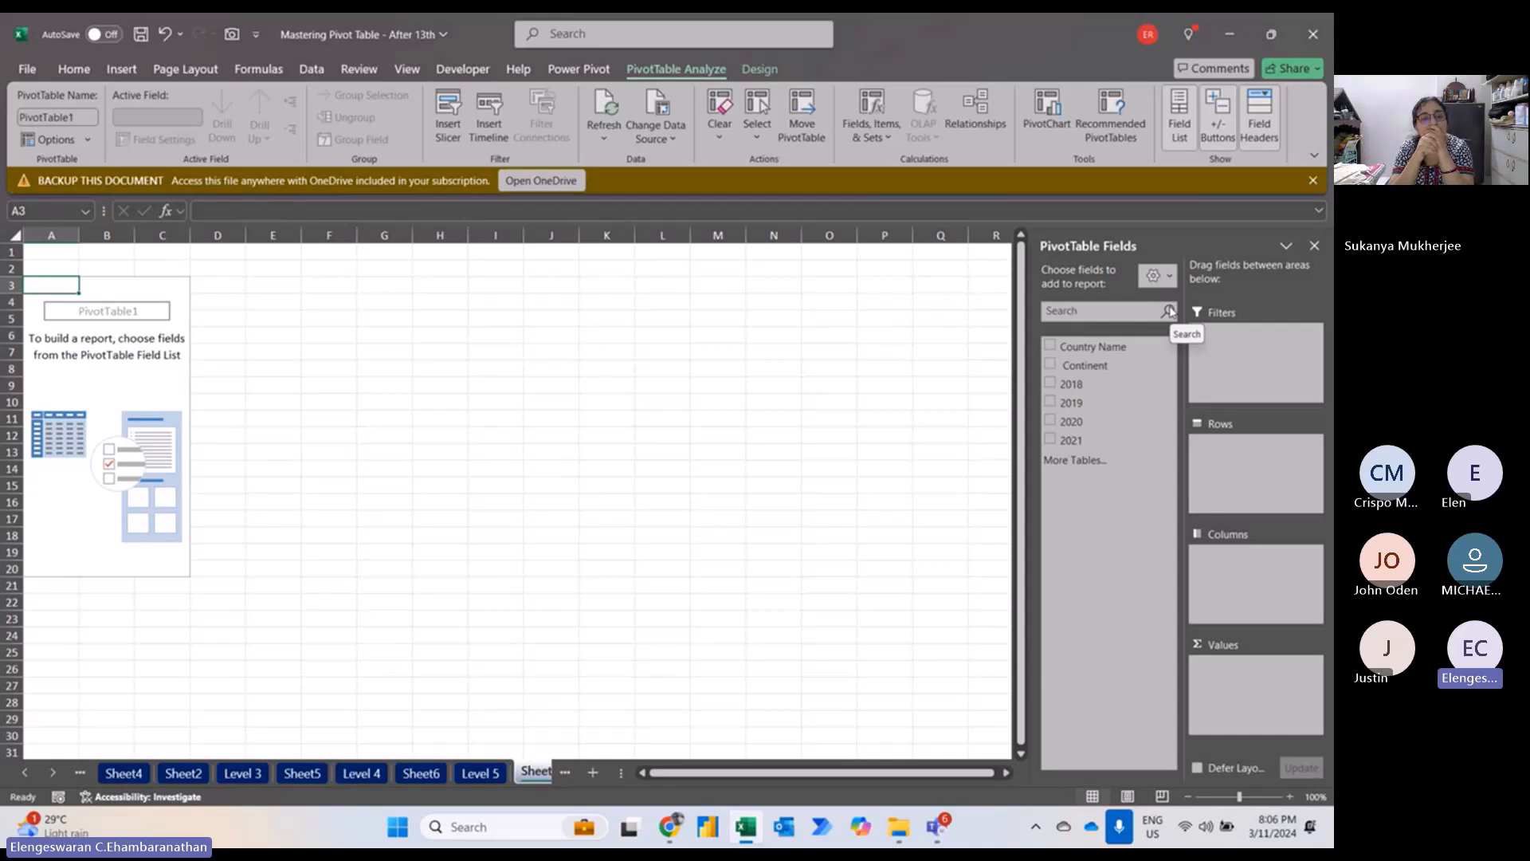
{"action": "left_click", "coordinate": [1051, 441]}
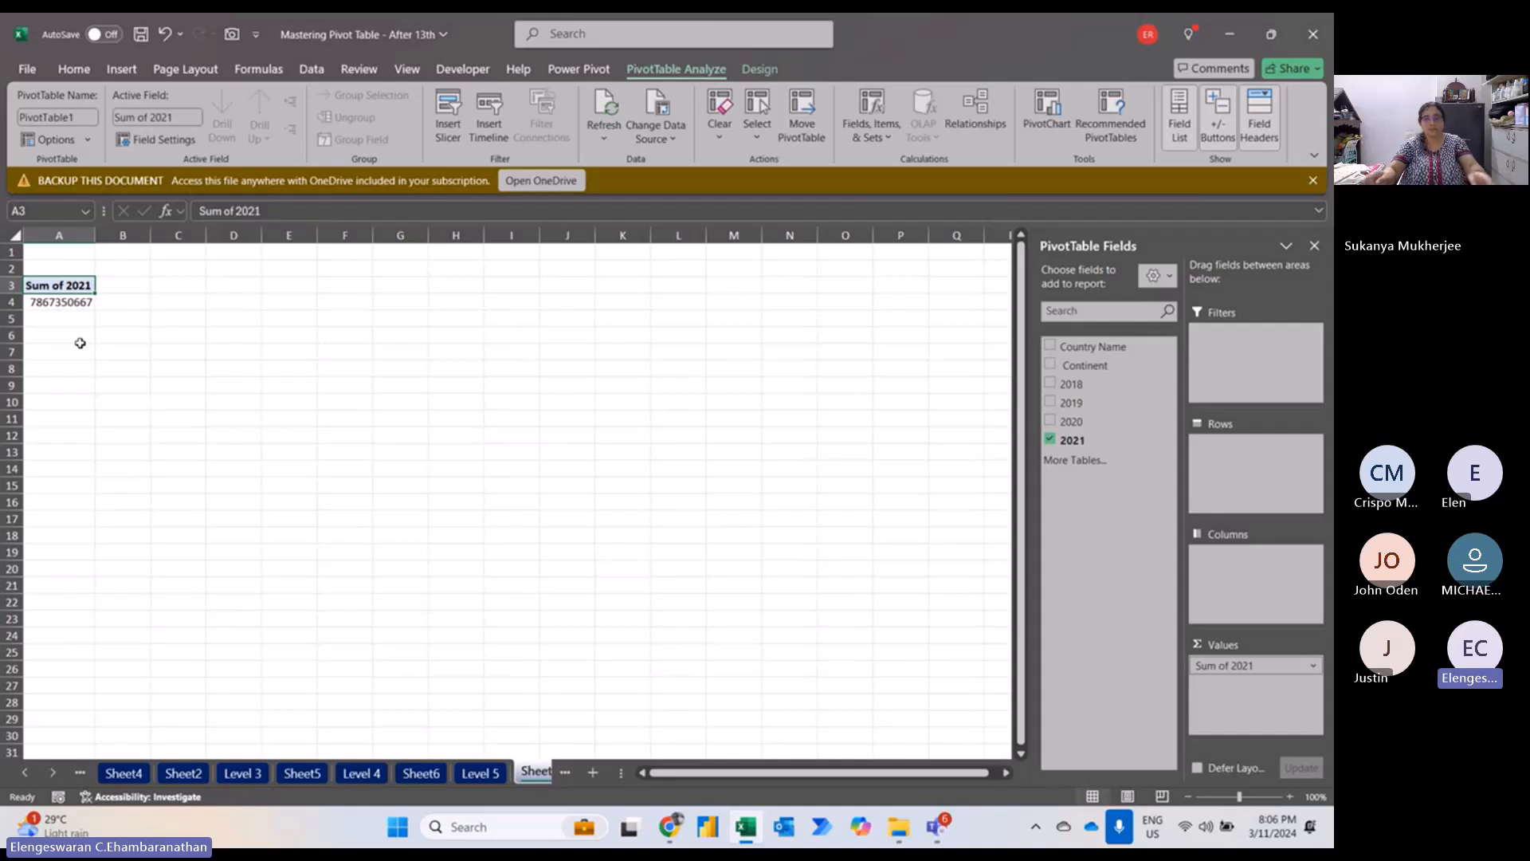
{"action": "left_click", "coordinate": [1050, 348]}
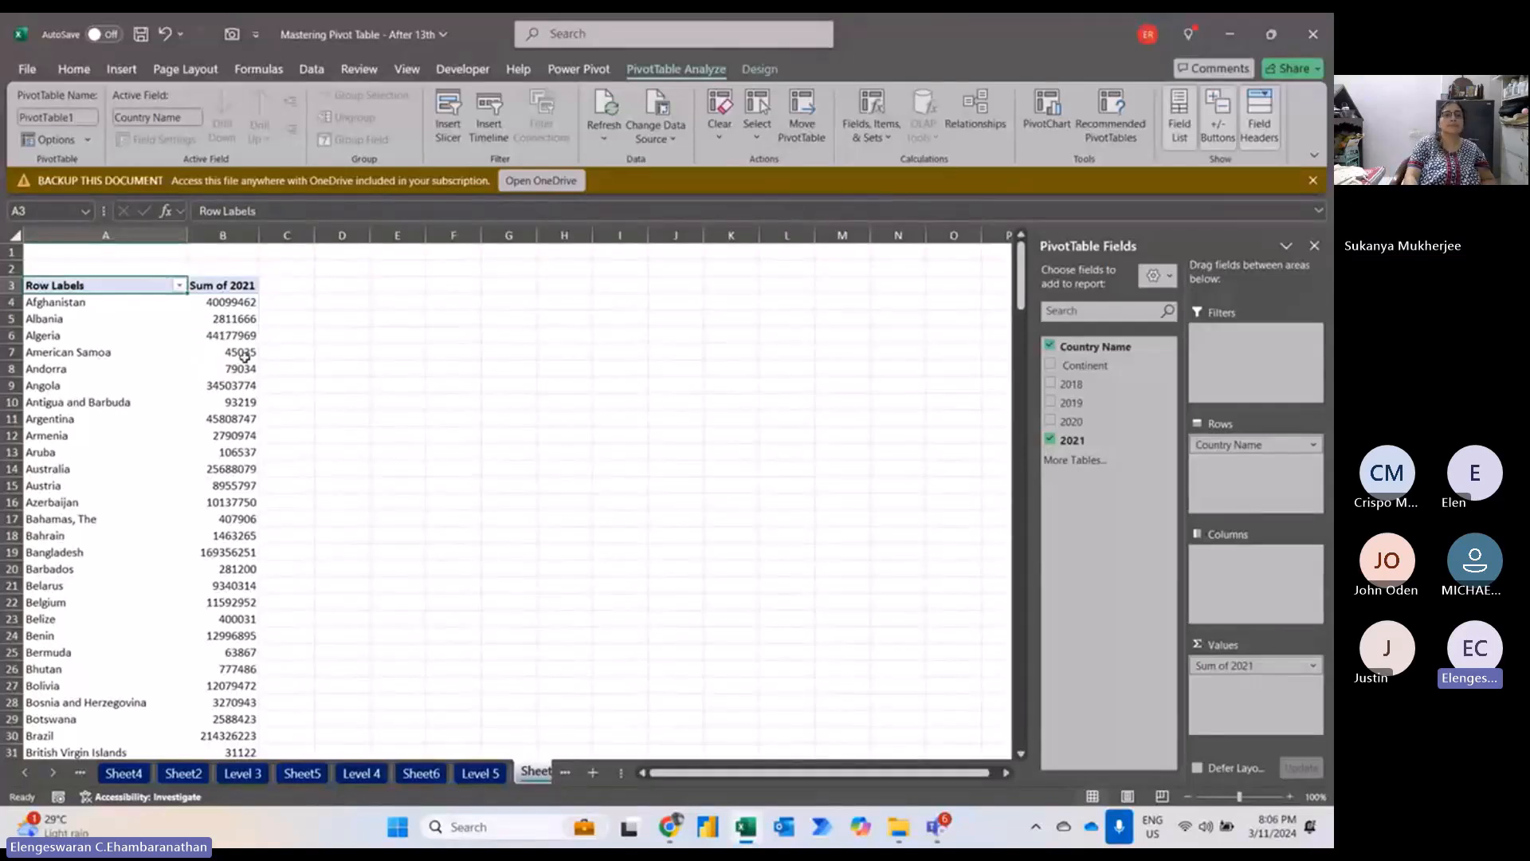
Format the pivot value cells B4:B12 as Number with a thousands separator and 0 decimal places.
{"action": "right_click", "coordinate": [240, 303]}
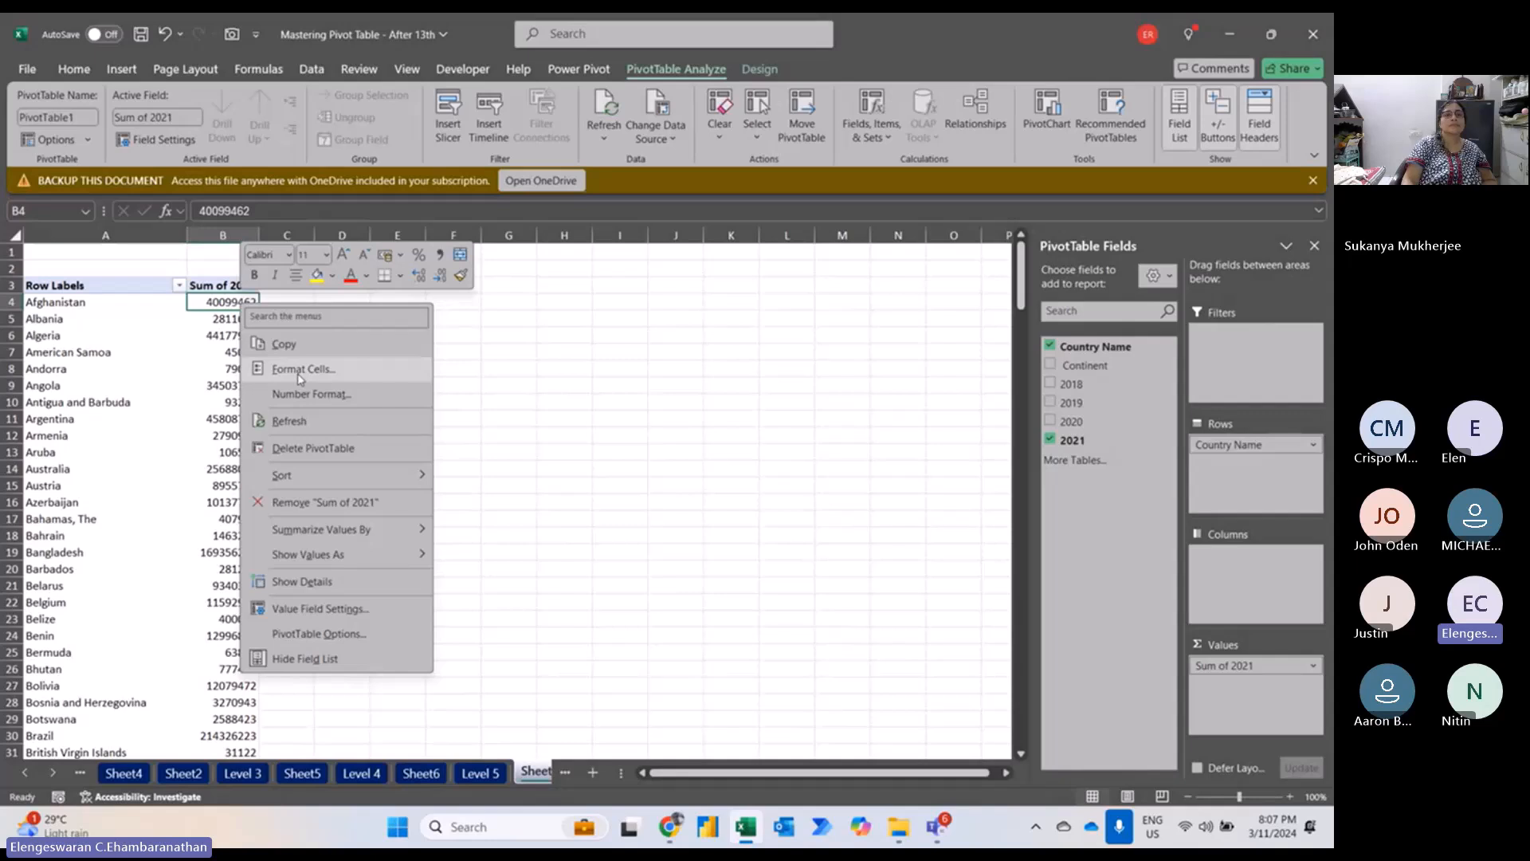
{"action": "left_click", "coordinate": [222, 302]}
{"action": "left_click_drag", "start_coordinate": [222, 301], "coordinate": [228, 431]}
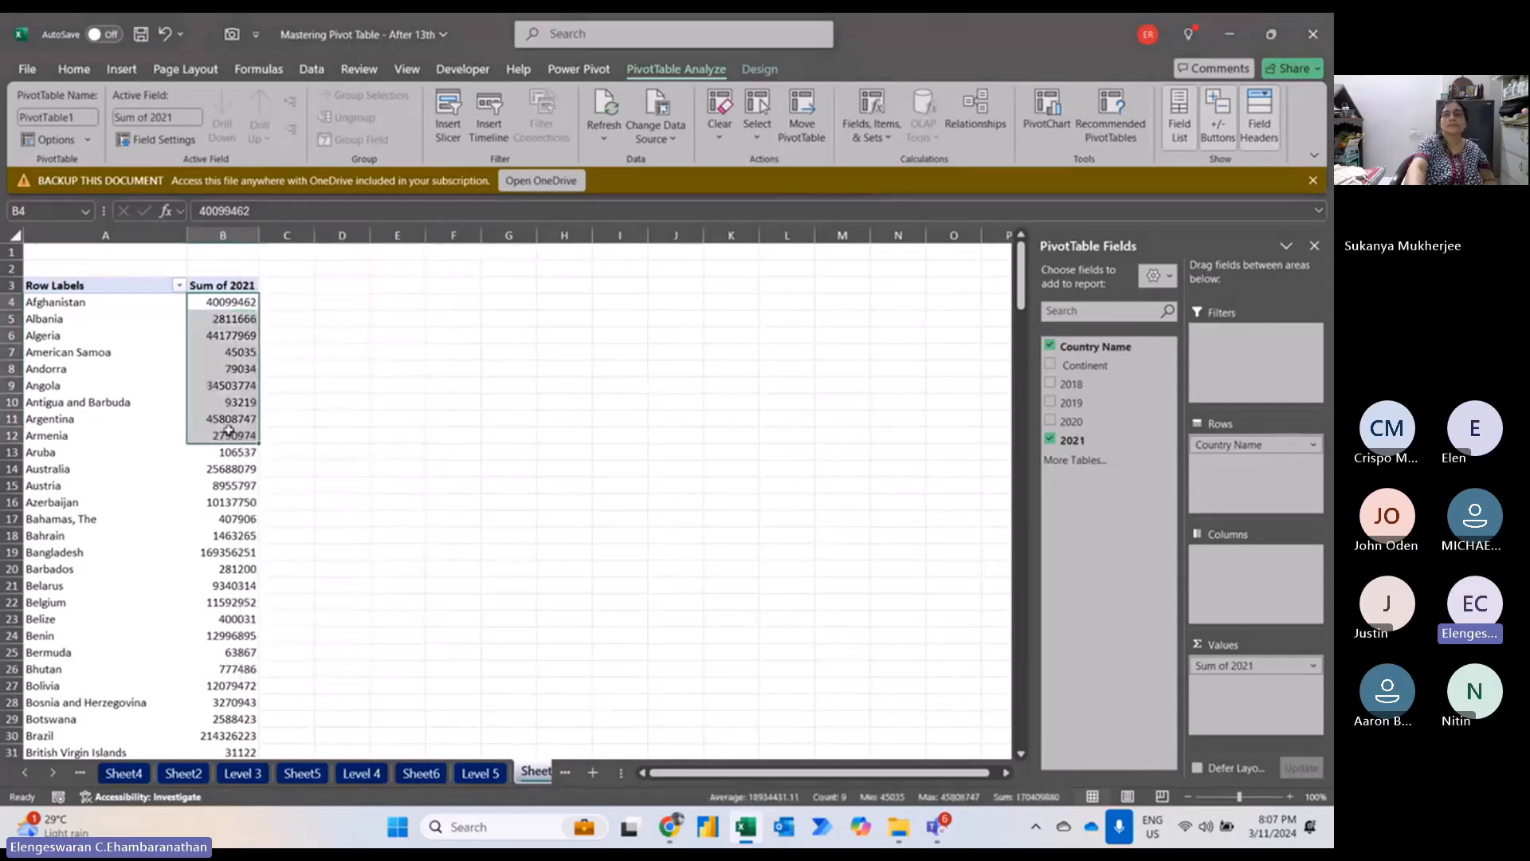
{"action": "right_click", "coordinate": [229, 431]}
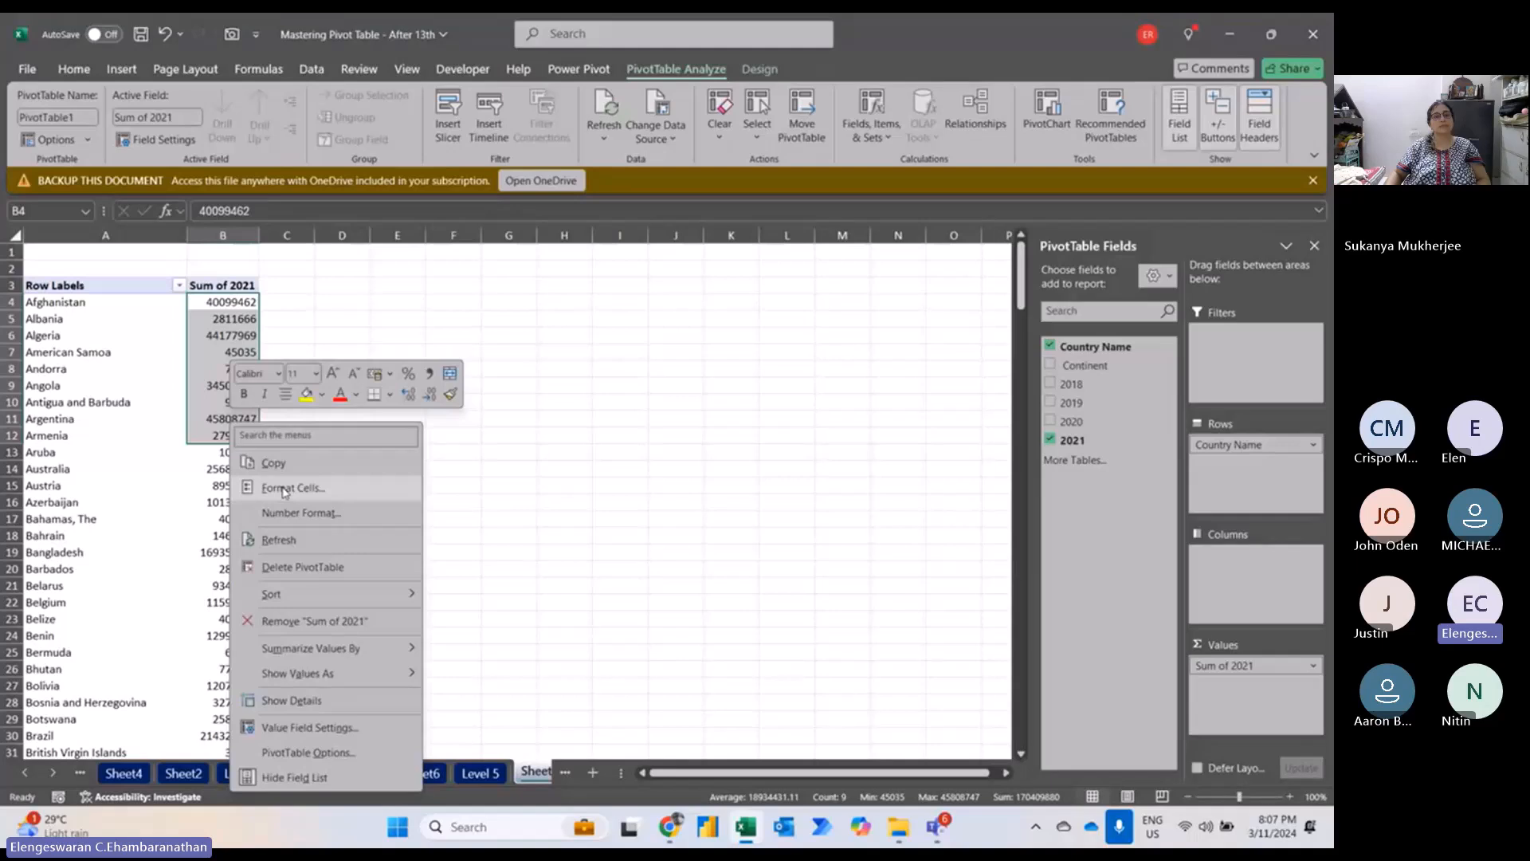
{"action": "left_click", "coordinate": [284, 490]}
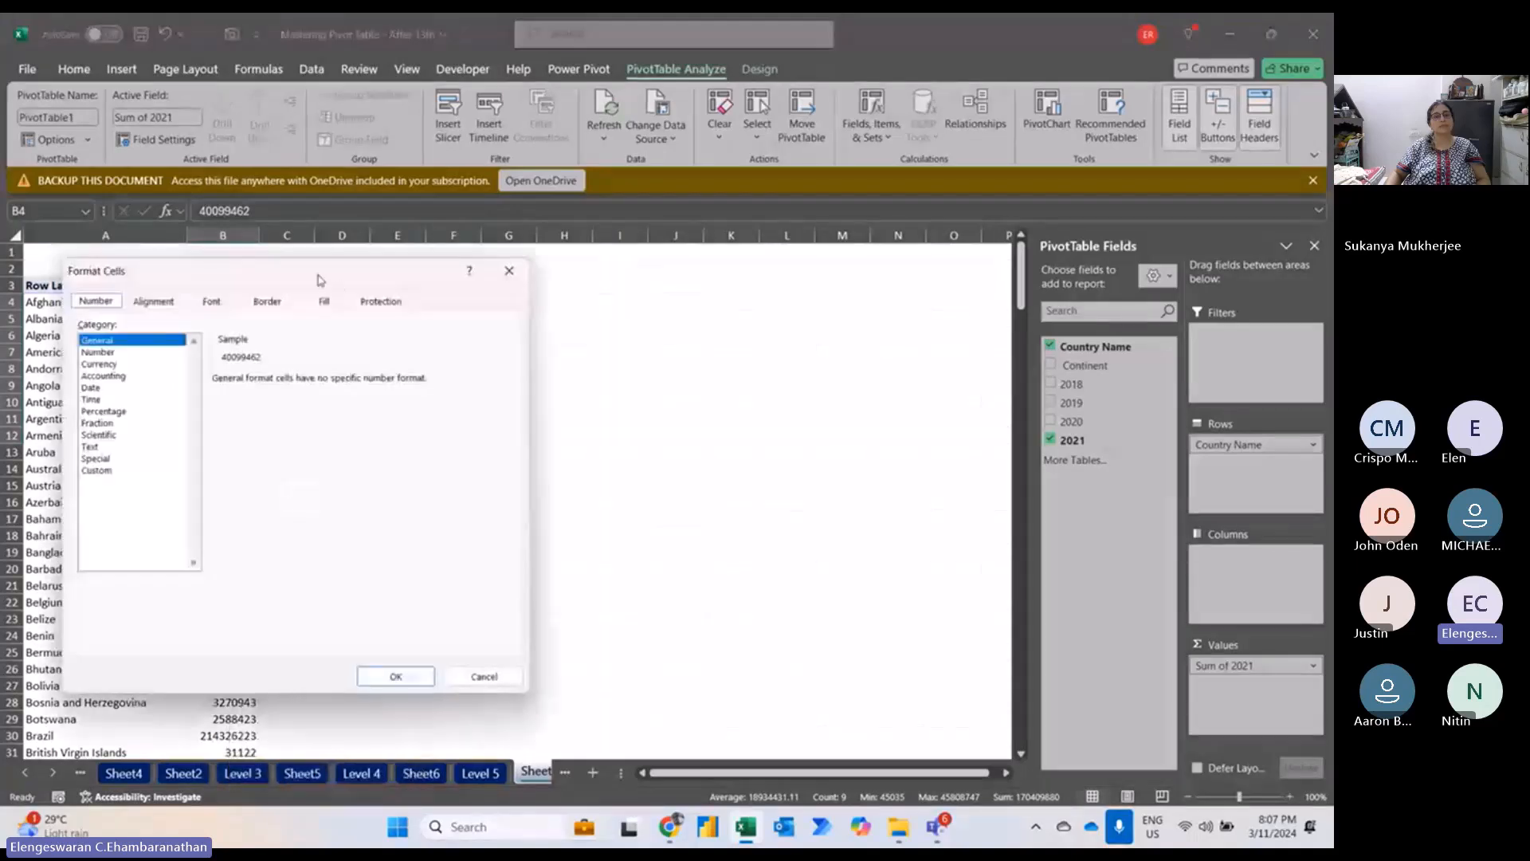
{"action": "left_click", "coordinate": [363, 355]}
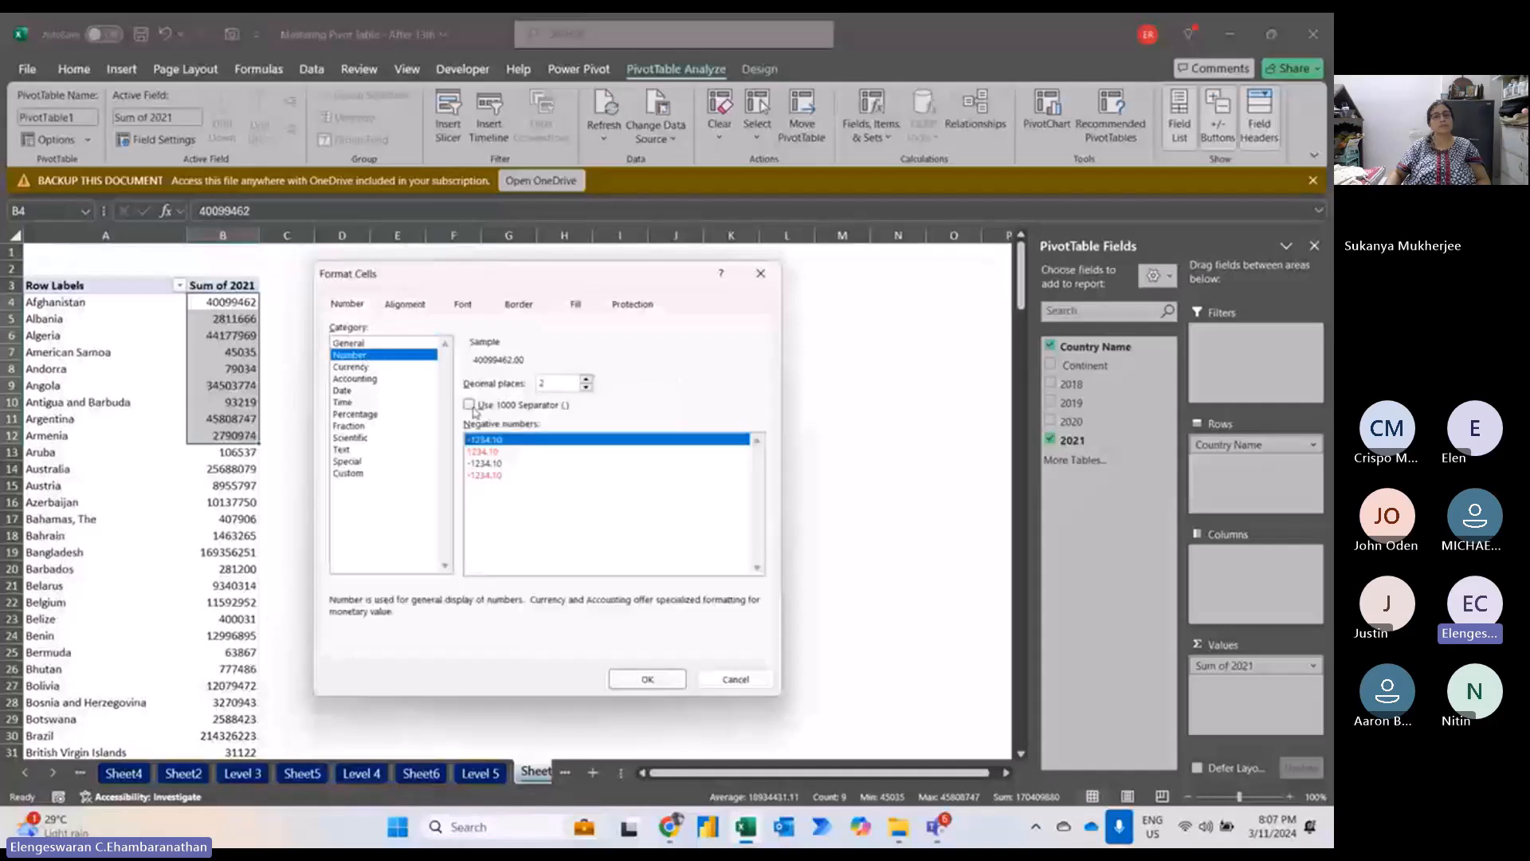
{"action": "left_click", "coordinate": [473, 408]}
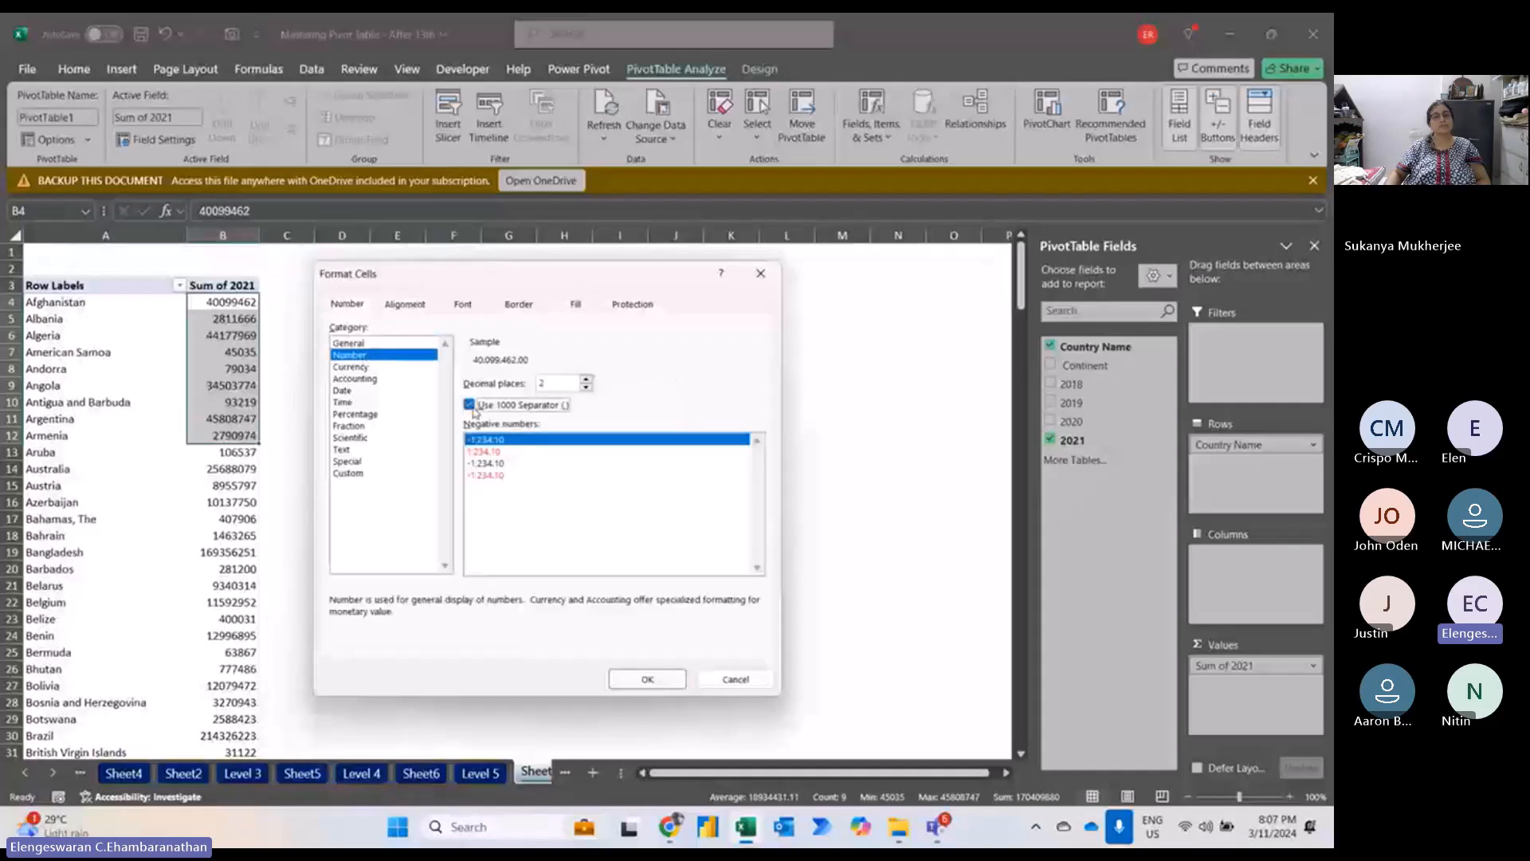
{"action": "left_click", "coordinate": [585, 388]}
{"action": "left_click", "coordinate": [585, 388]}
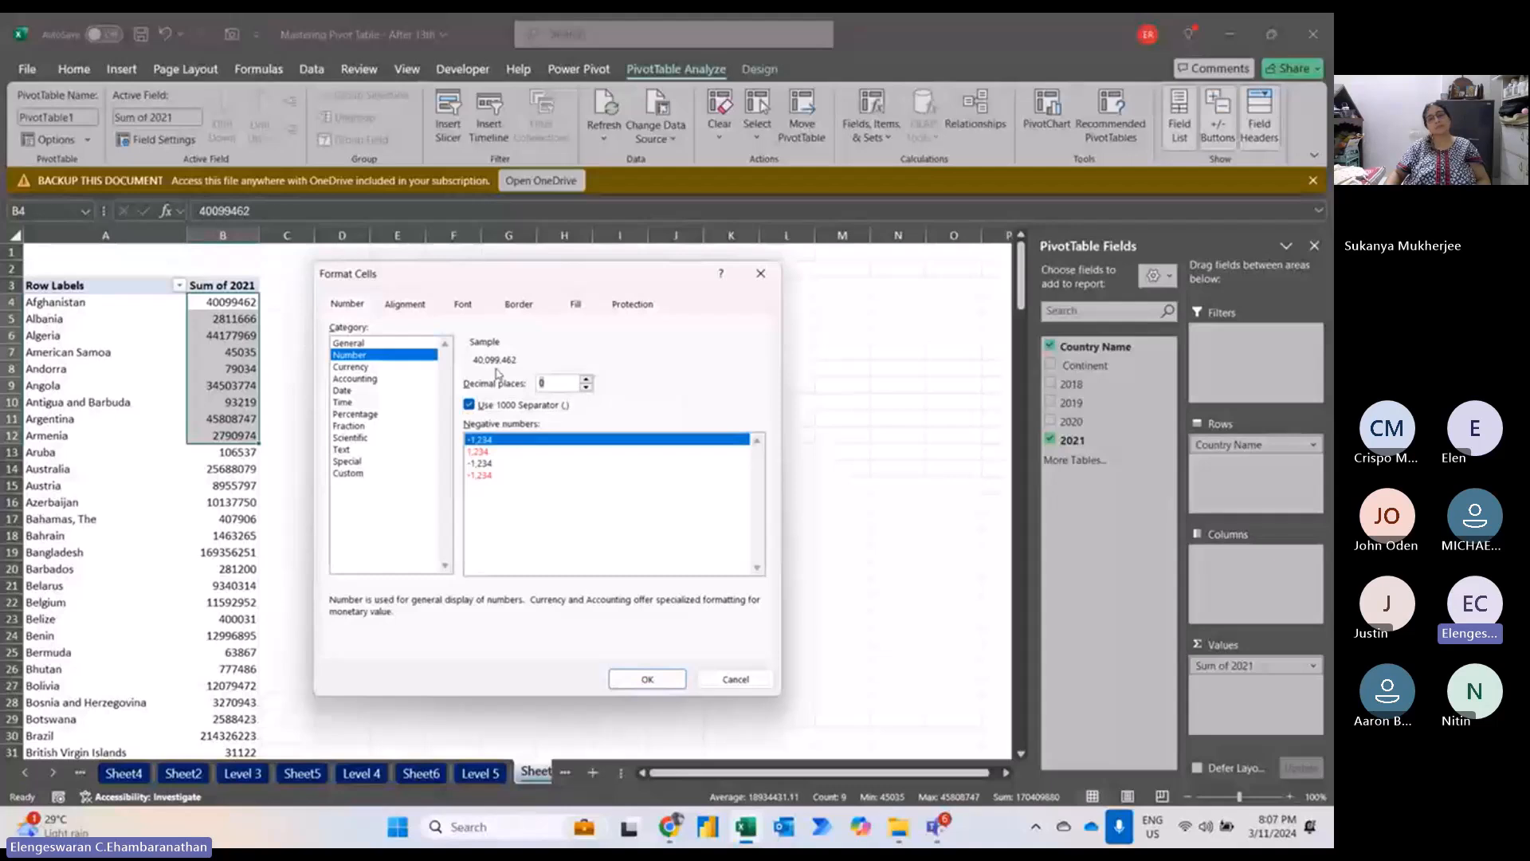
{"action": "left_click", "coordinate": [647, 679]}
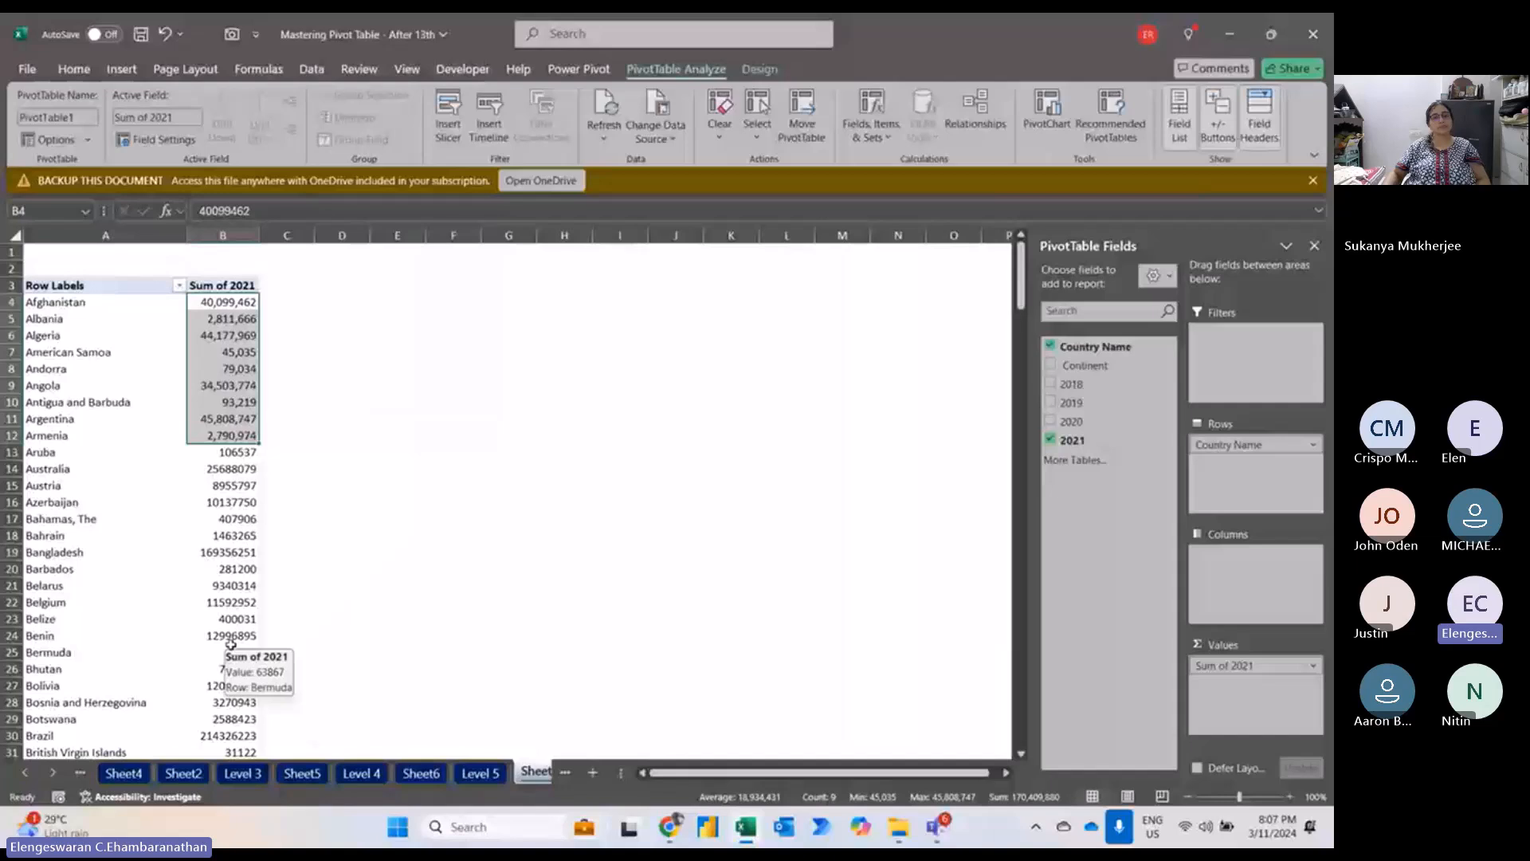
Set the number format of the whole Sum of 2021 field to Number with a thousands separator and 0 decimal places.
{"action": "right_click", "coordinate": [226, 304]}
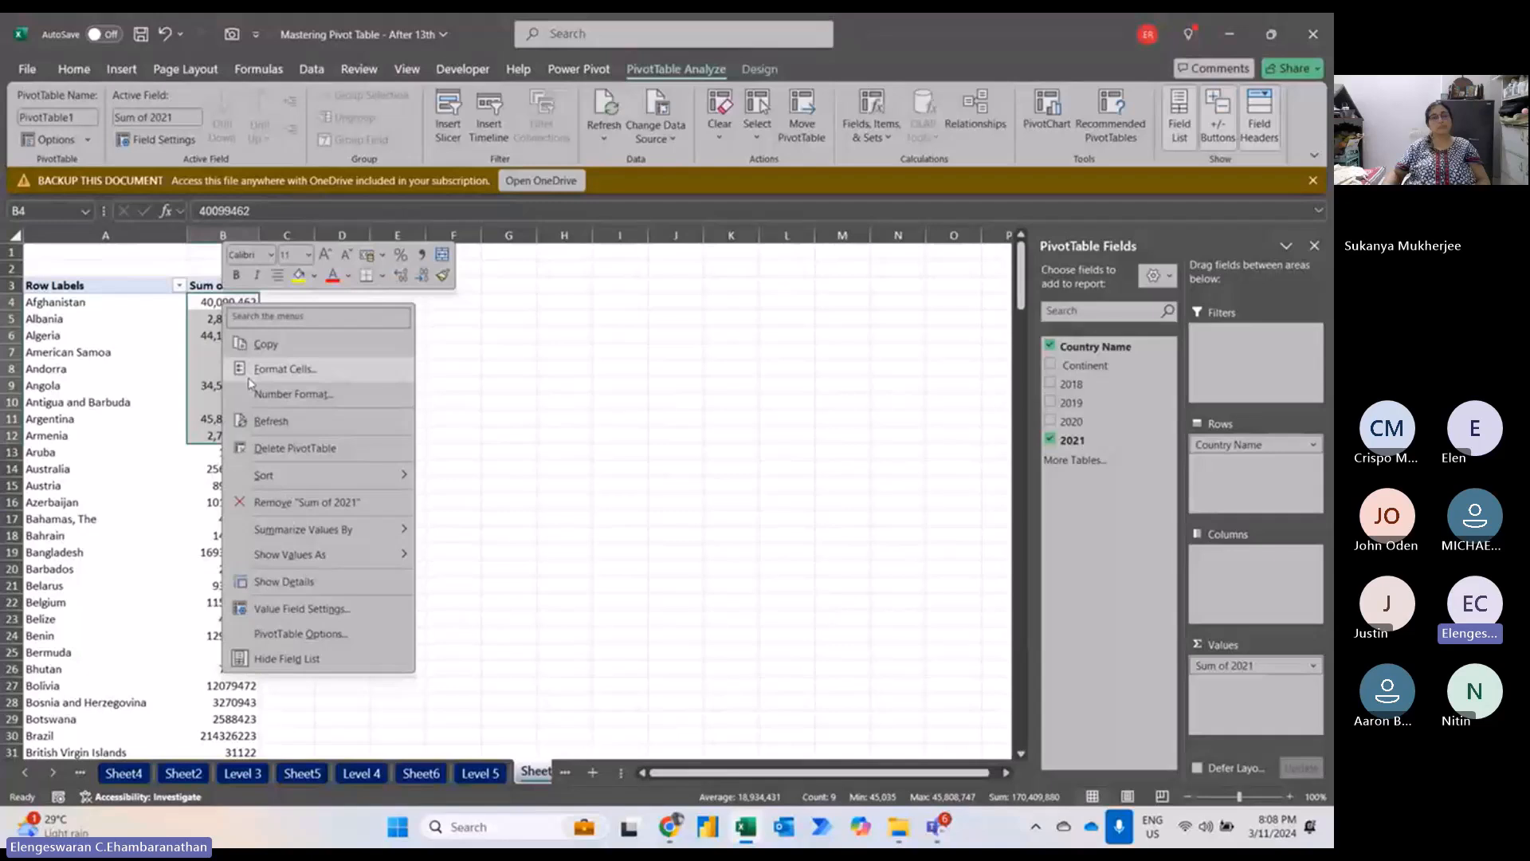
{"action": "left_click", "coordinate": [507, 397]}
{"action": "left_click", "coordinate": [236, 306]}
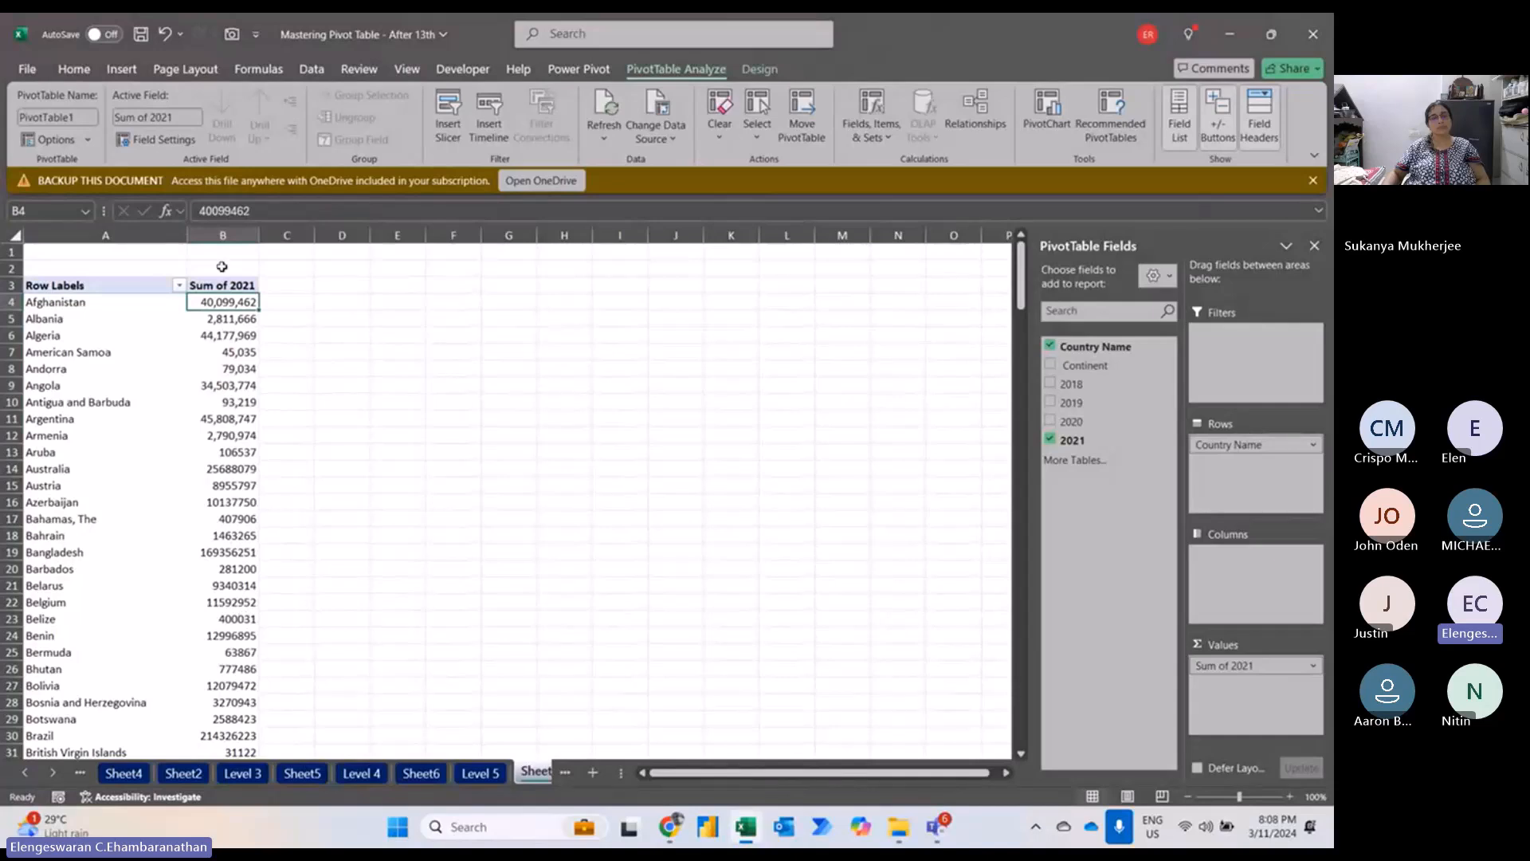
{"action": "right_click", "coordinate": [211, 302]}
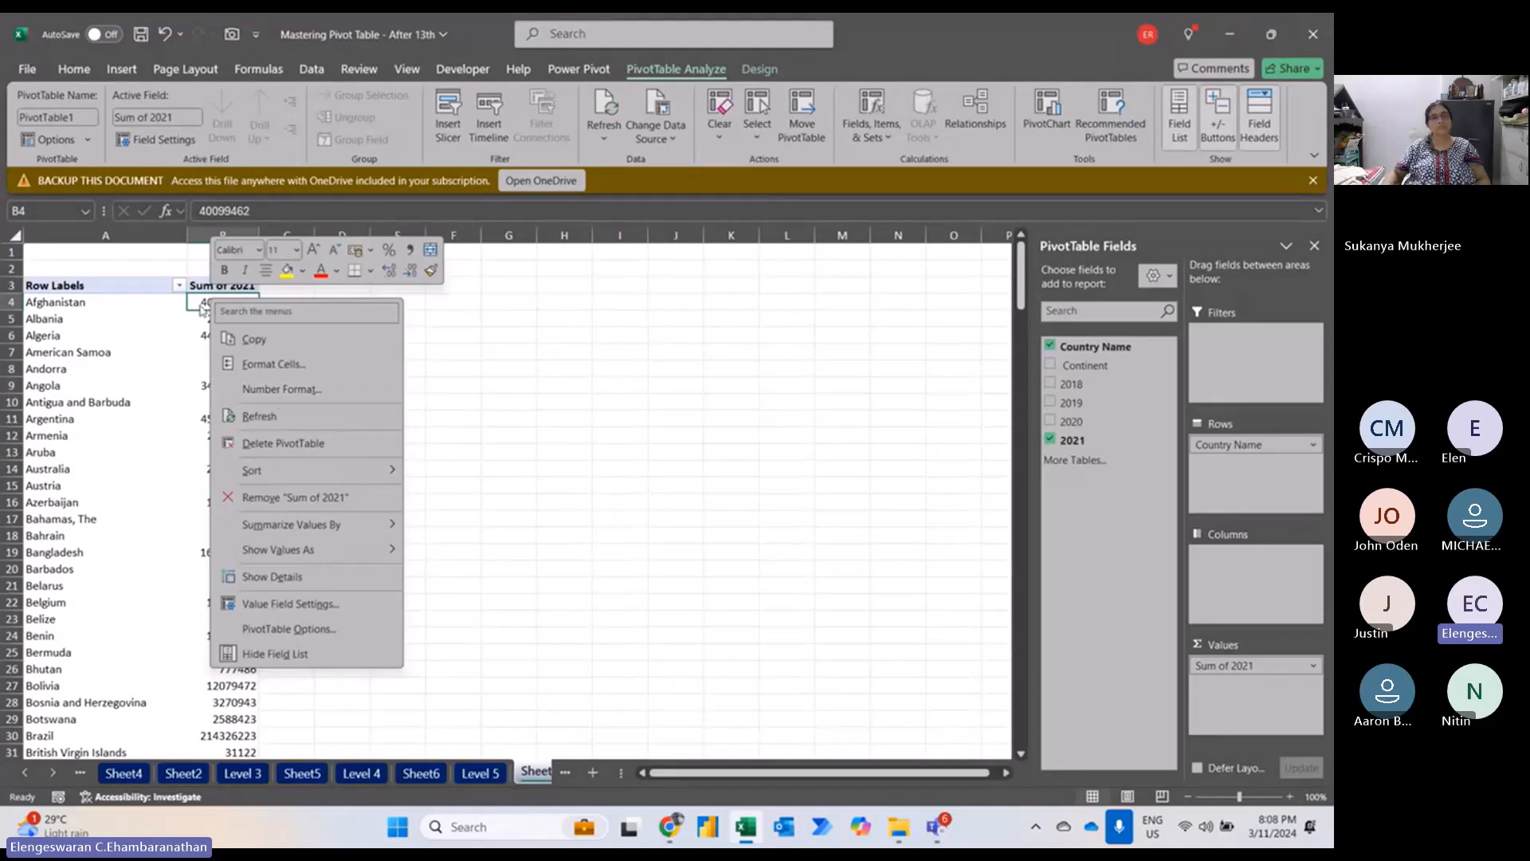
{"action": "left_click", "coordinate": [255, 388]}
{"action": "left_click", "coordinate": [55, 245]}
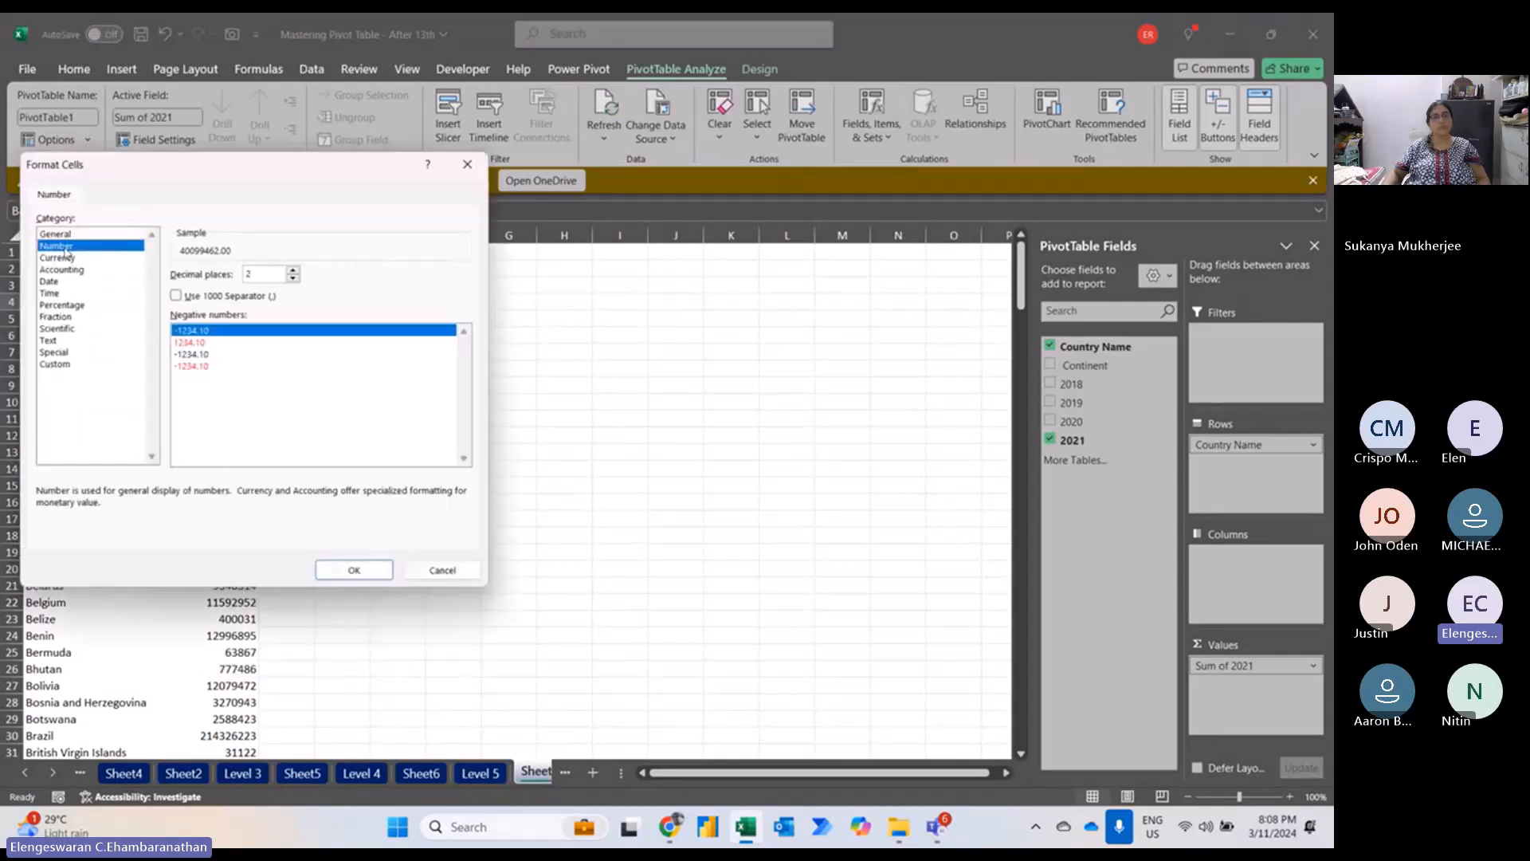
{"action": "left_click", "coordinate": [175, 296]}
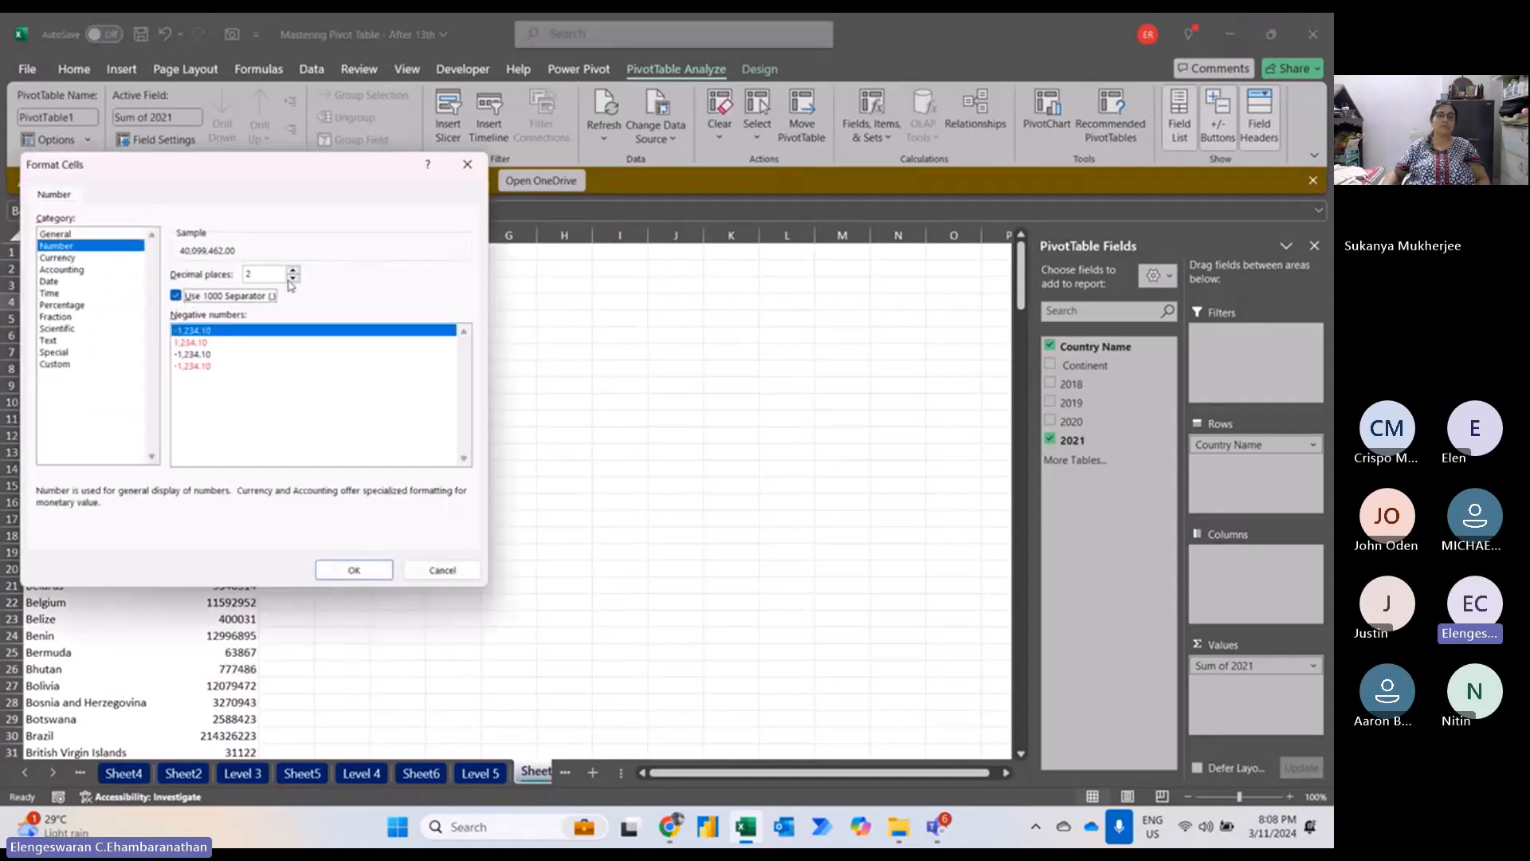
{"action": "left_click", "coordinate": [293, 279]}
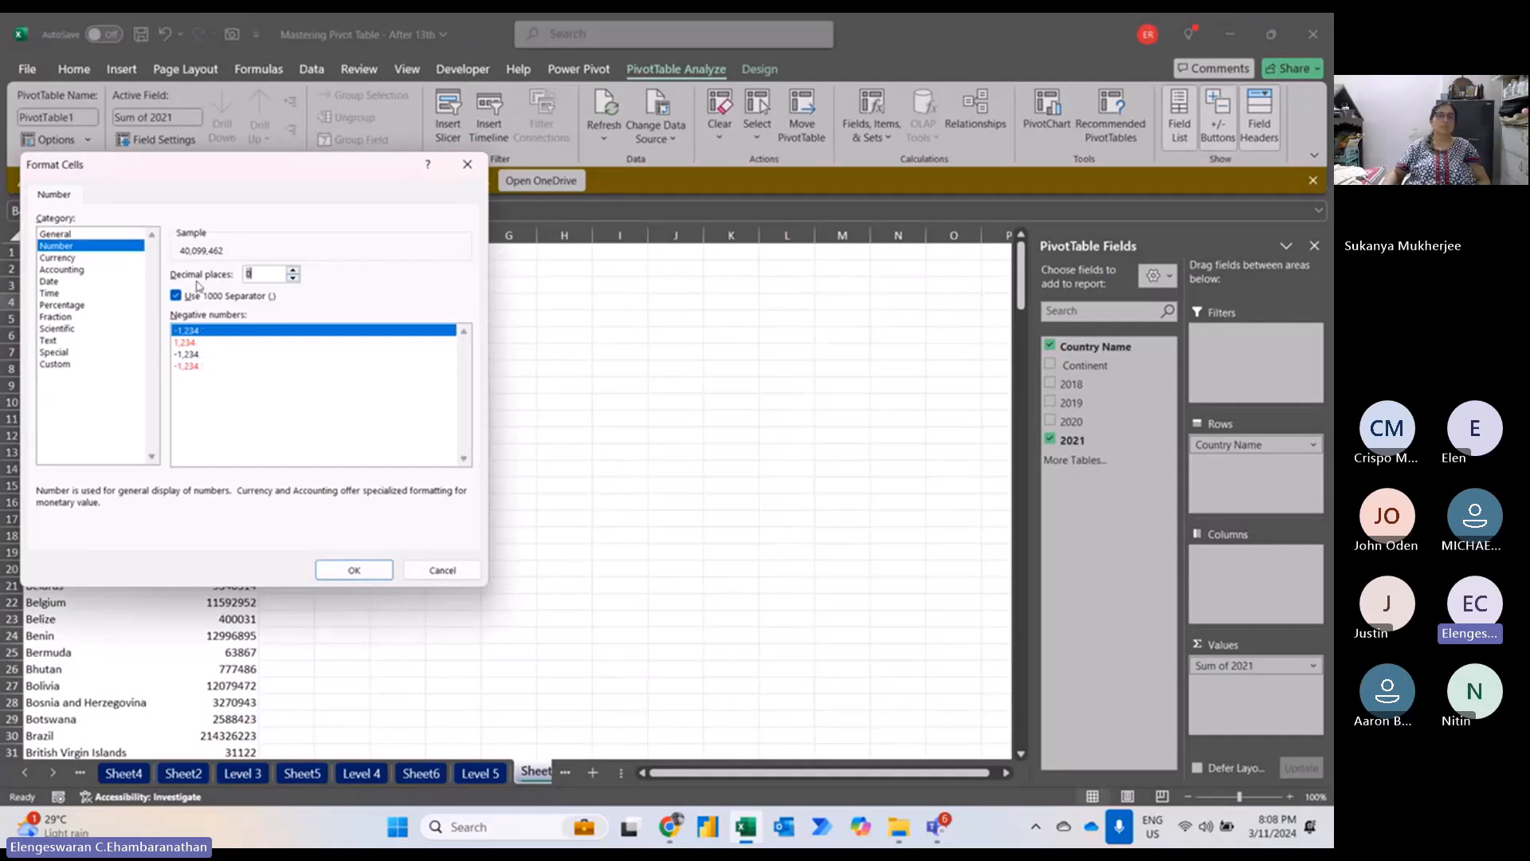
{"action": "left_click", "coordinate": [355, 570]}
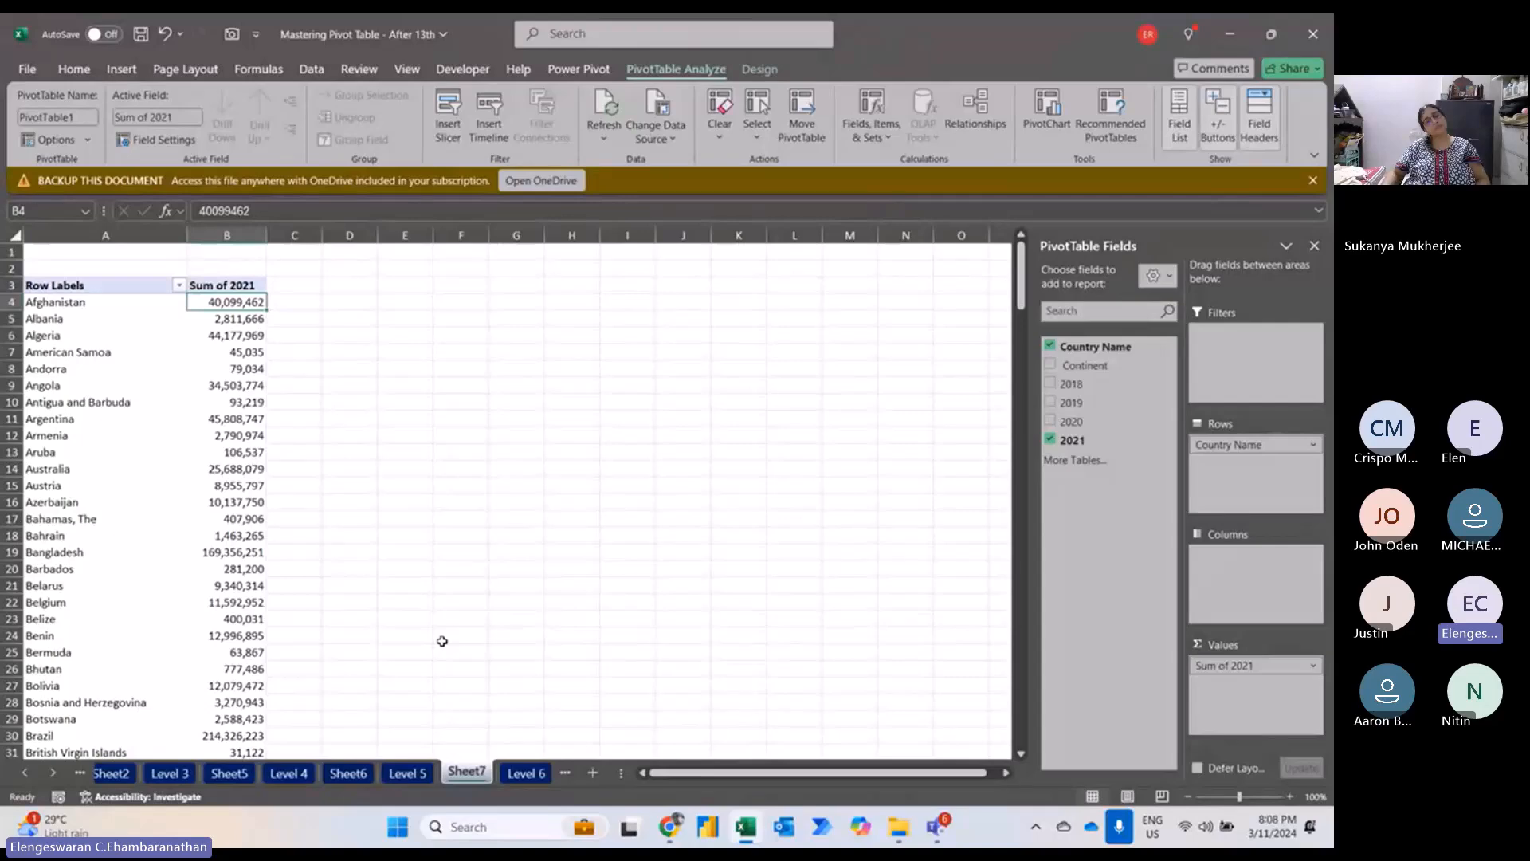
{"action": "key", "text": "ctrl+Page_Down"}
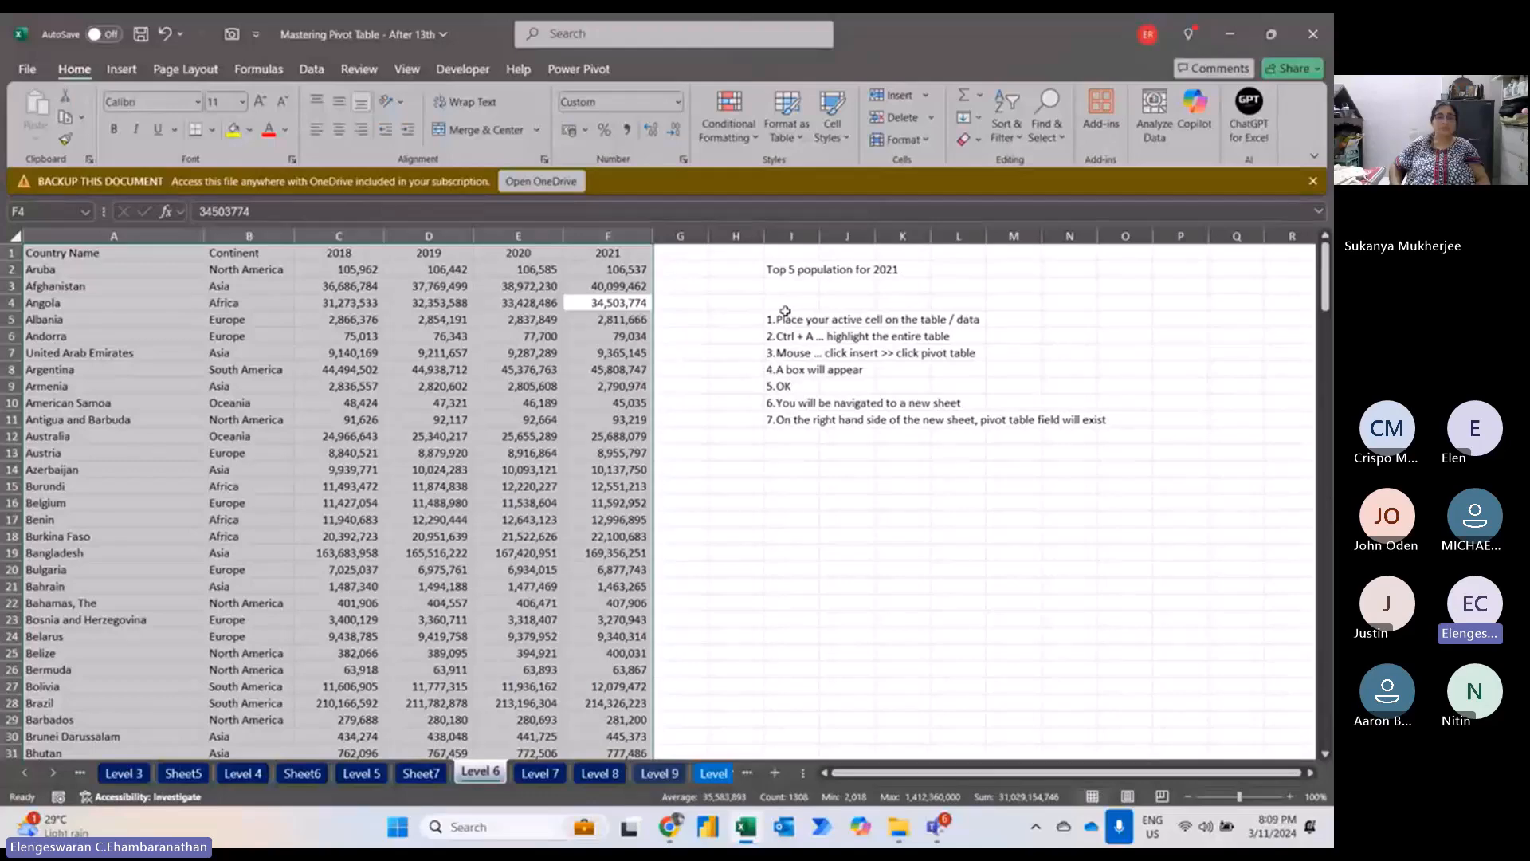
{"action": "key", "text": "ctrl+Page_Up"}
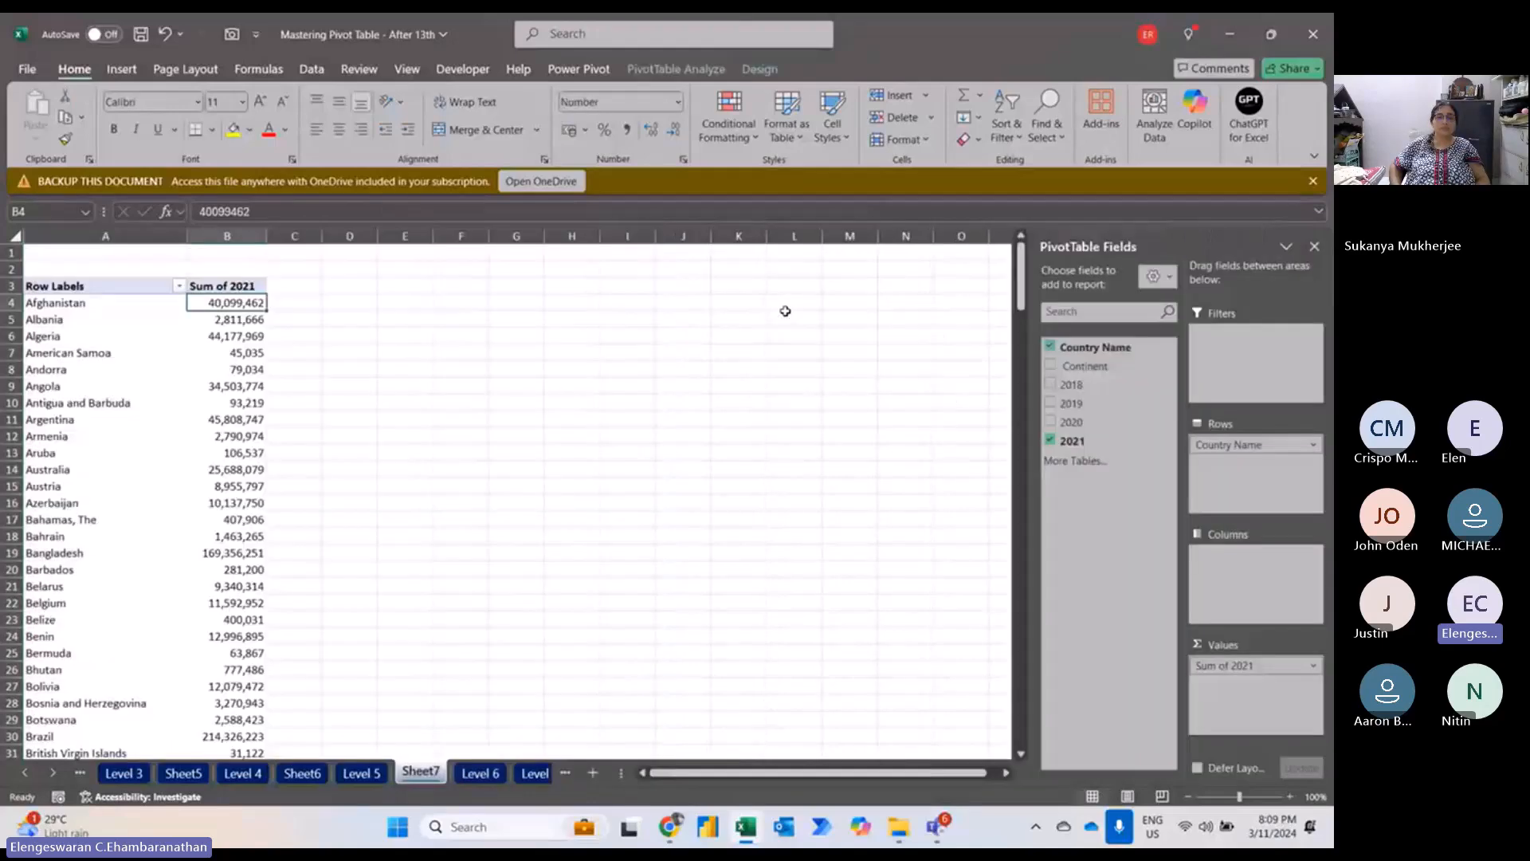
{"action": "left_click_drag", "start_coordinate": [247, 302], "coordinate": [233, 502]}
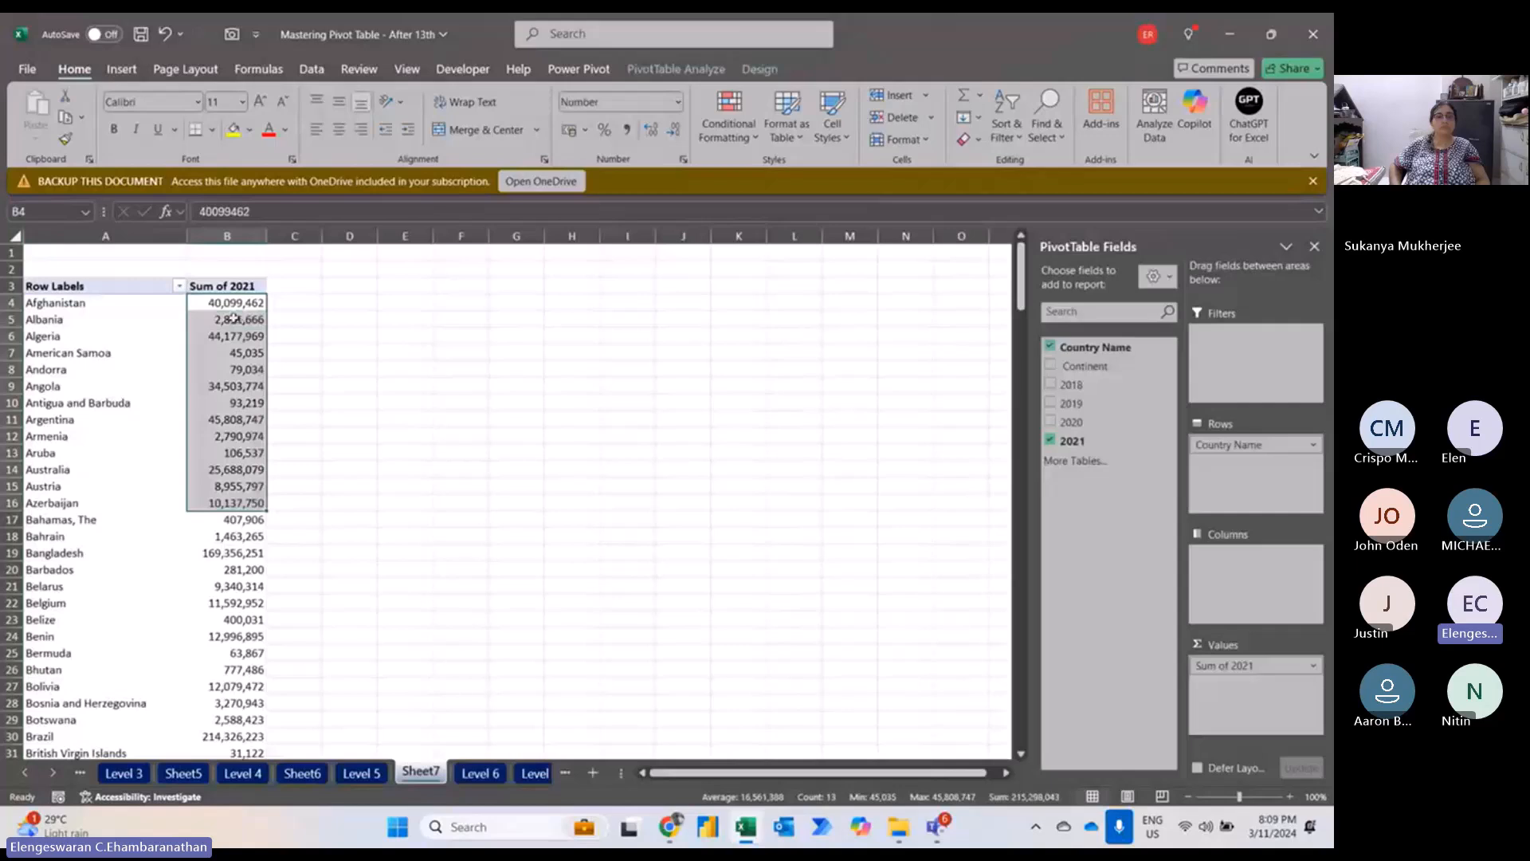
{"action": "right_click", "coordinate": [234, 318]}
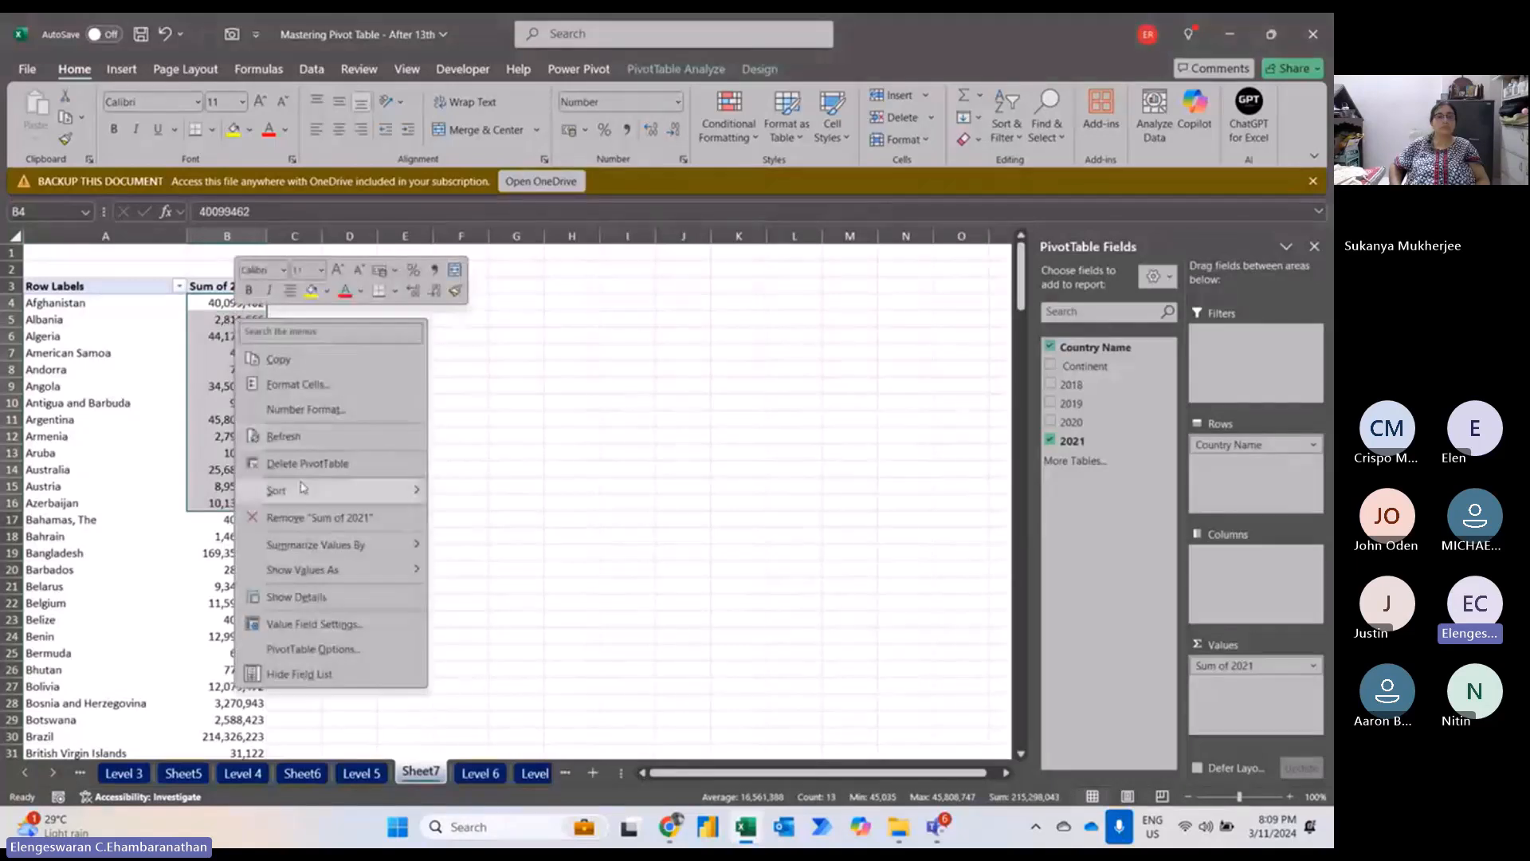
{"action": "mouse_move", "coordinate": [300, 490]}
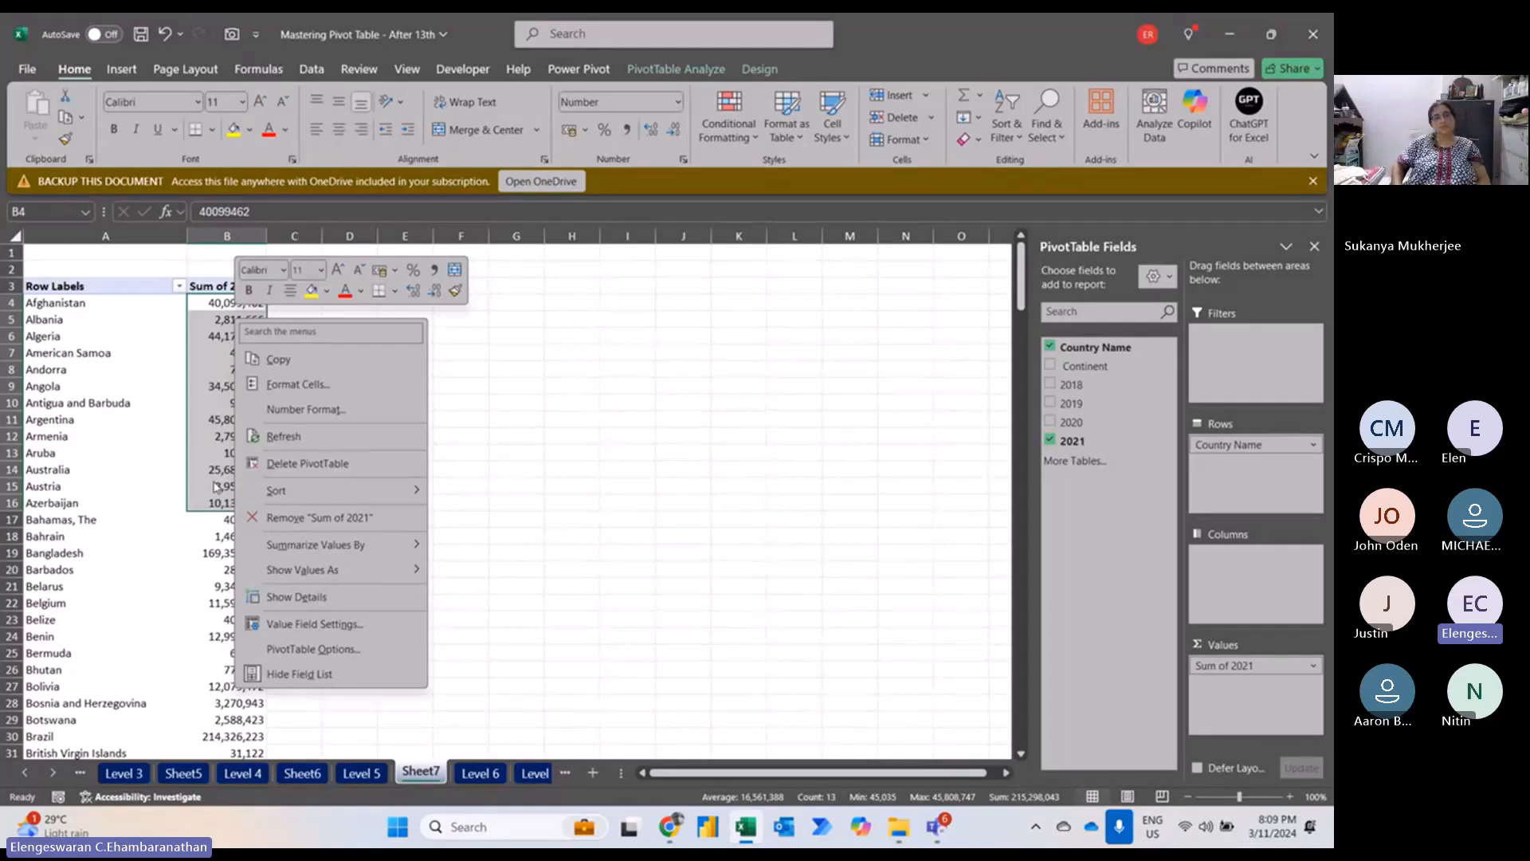
{"action": "key", "text": "Escape"}
Sort the pivot table's countries by Sum of 2021 from largest to smallest.
{"action": "left_click", "coordinate": [209, 386]}
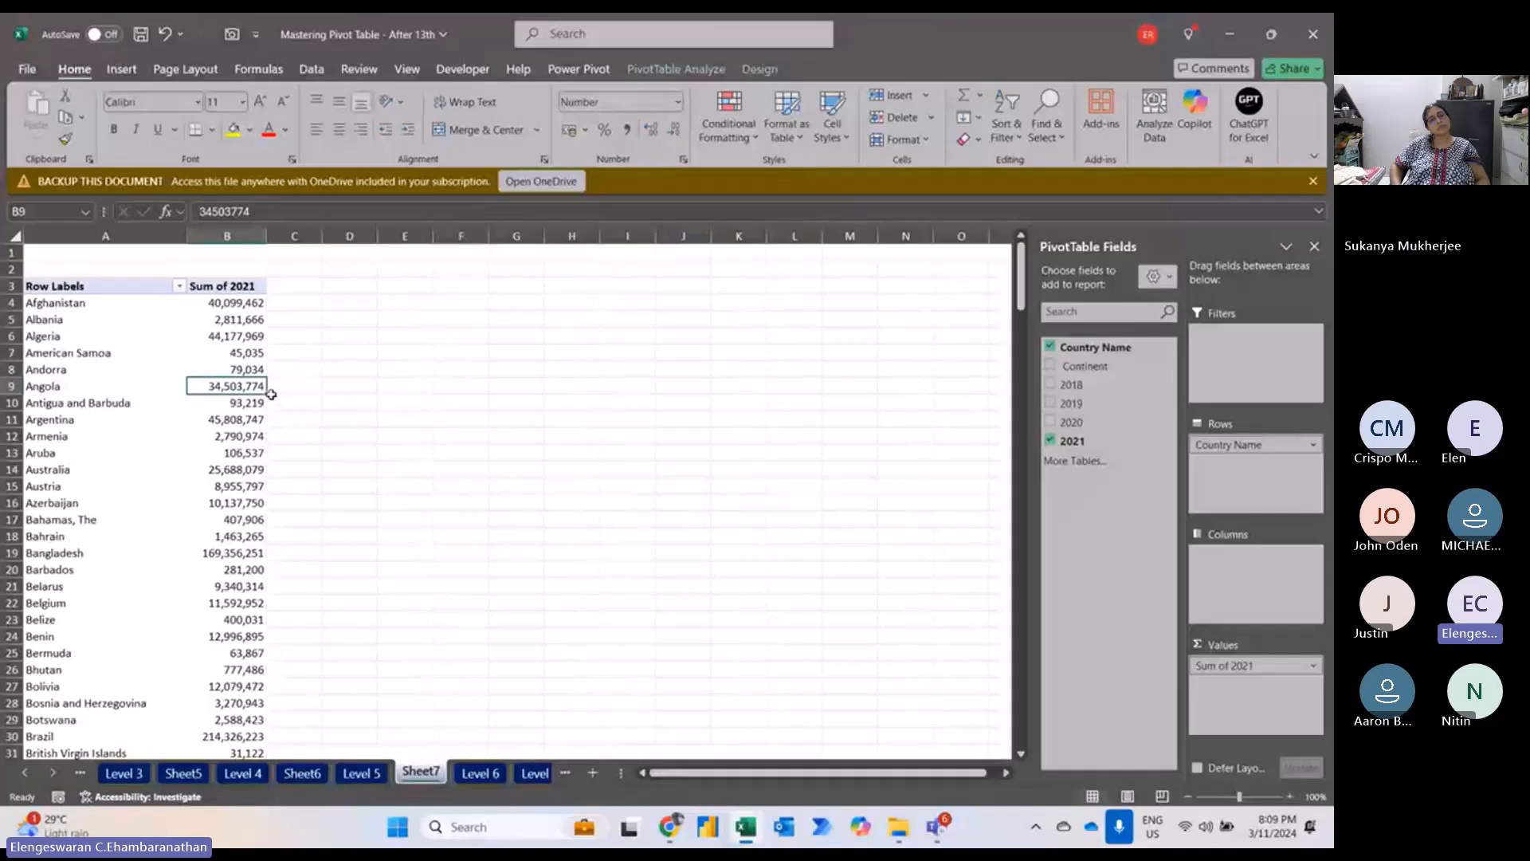
{"action": "right_click", "coordinate": [230, 382]}
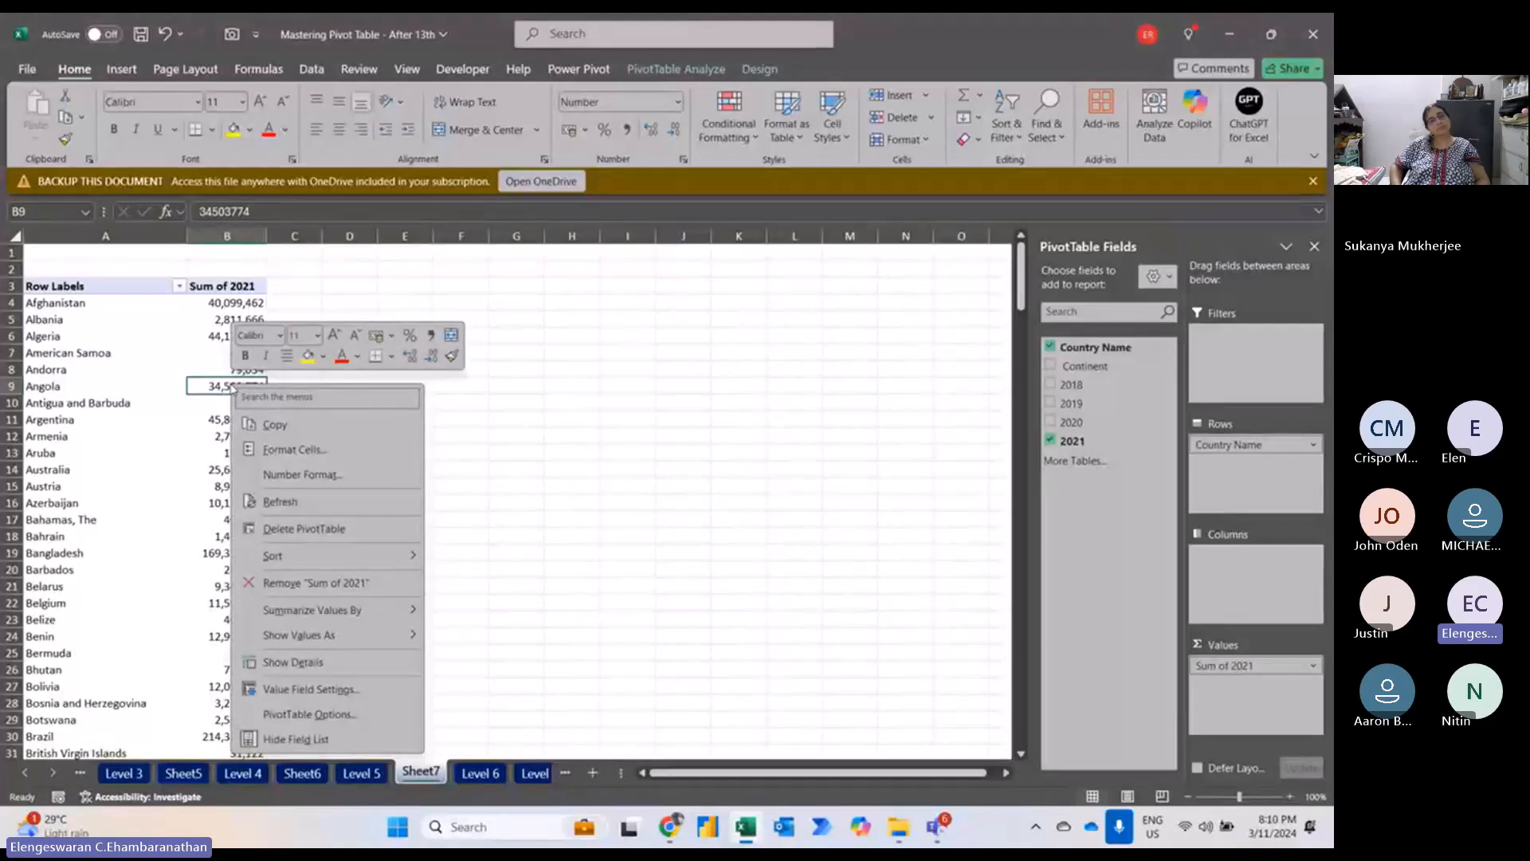
{"action": "mouse_move", "coordinate": [335, 556]}
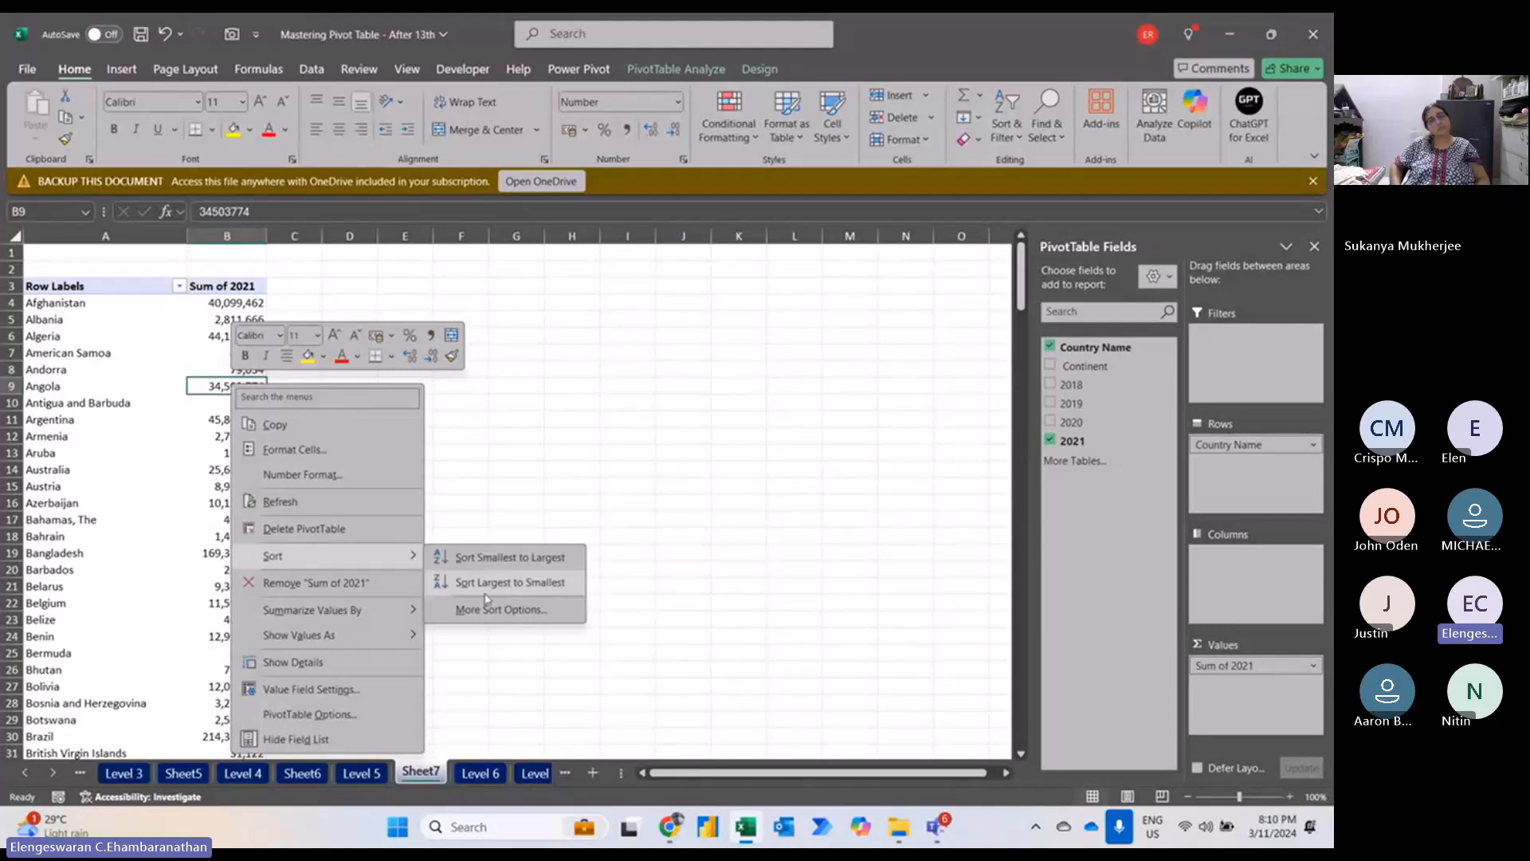
{"action": "left_click", "coordinate": [468, 595]}
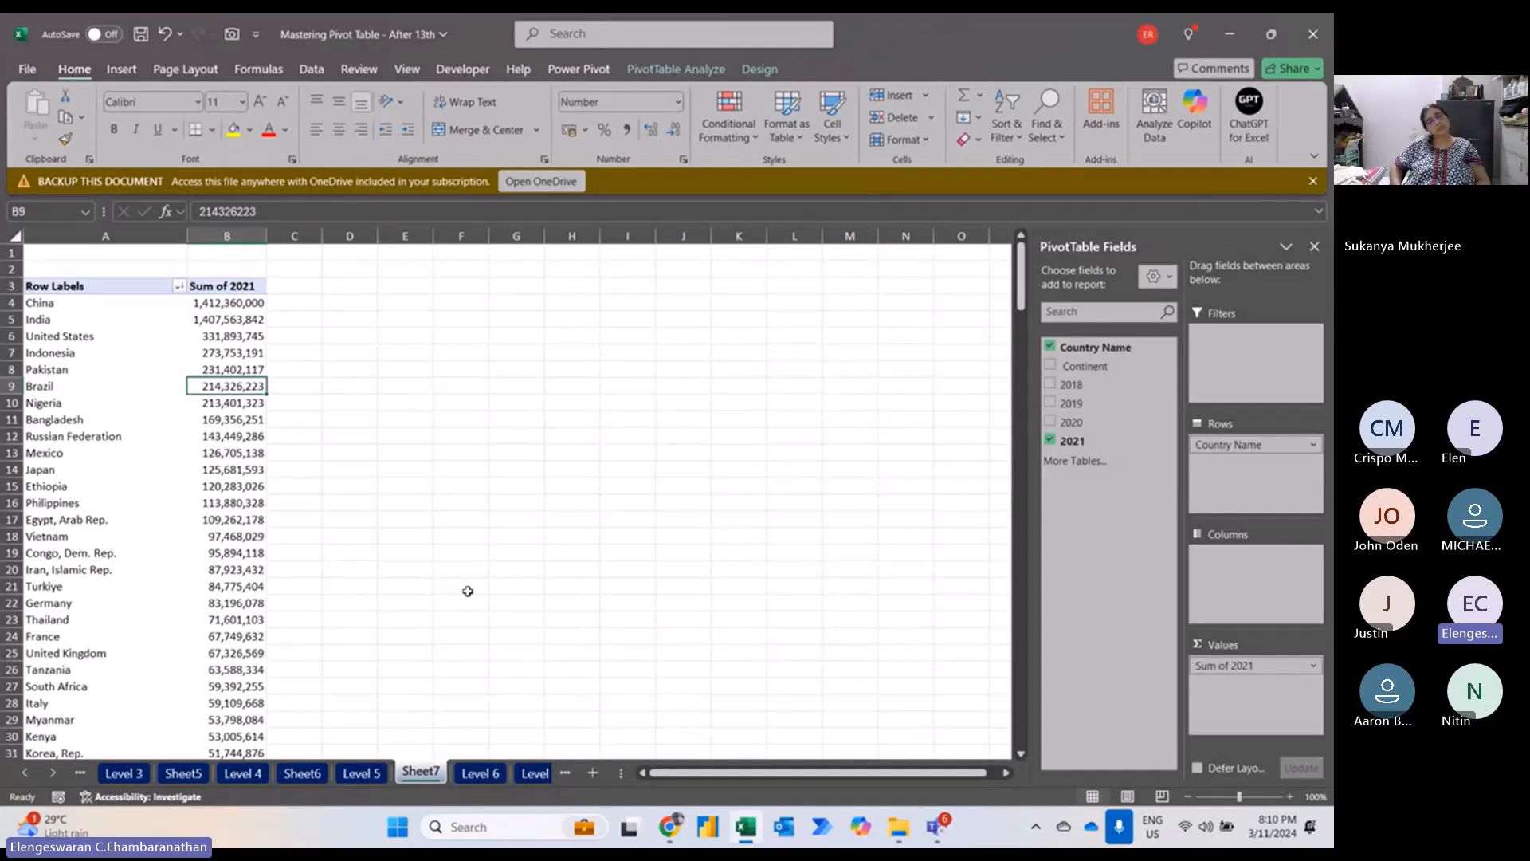
Filter the country row labels to the top 5 items by Sum of 2021.
{"action": "left_click", "coordinate": [180, 287]}
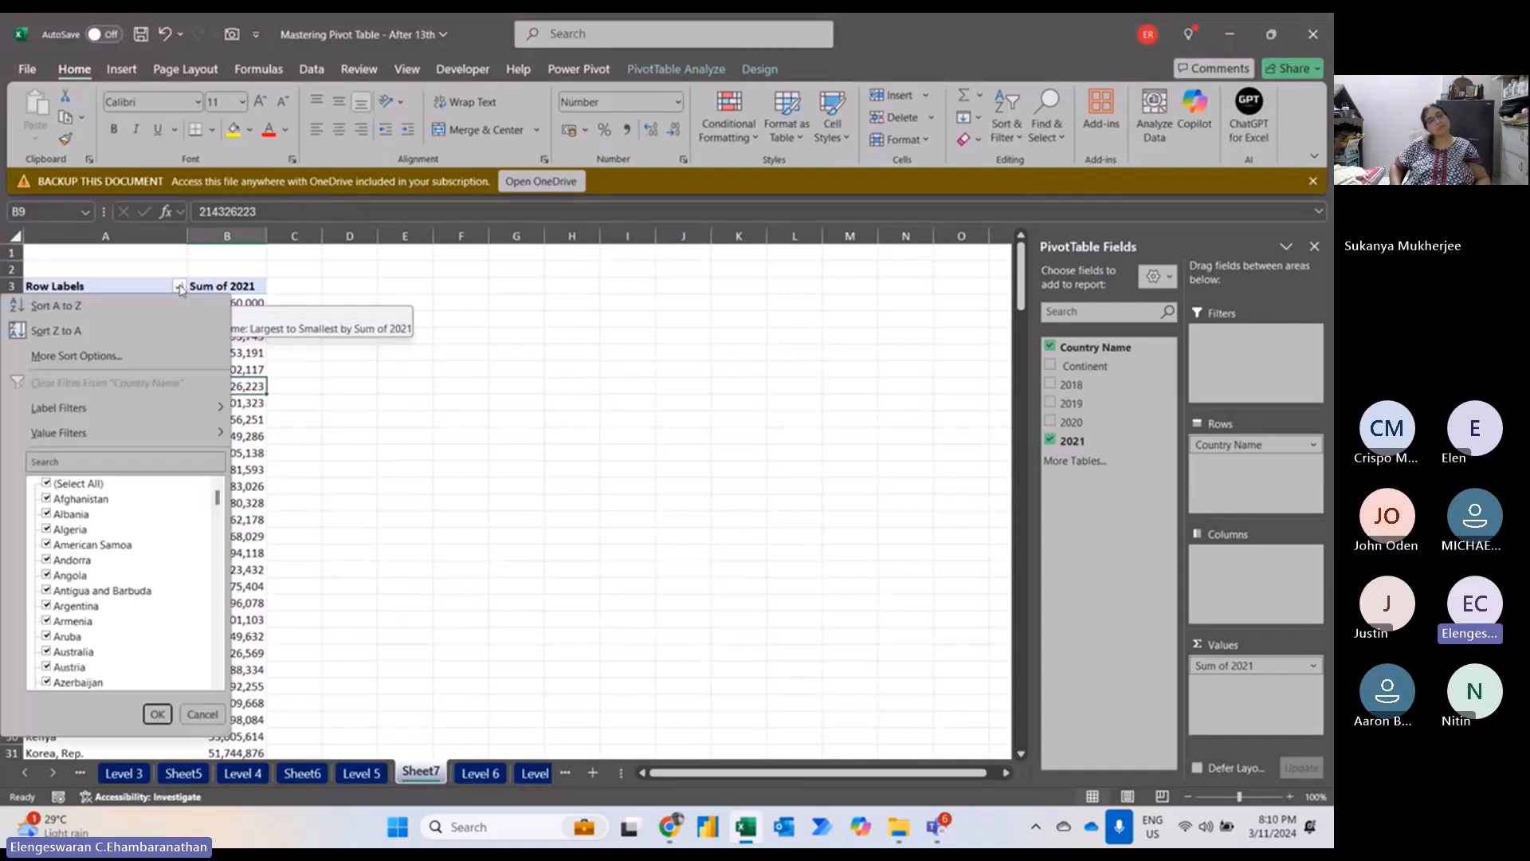
{"action": "mouse_move", "coordinate": [127, 443]}
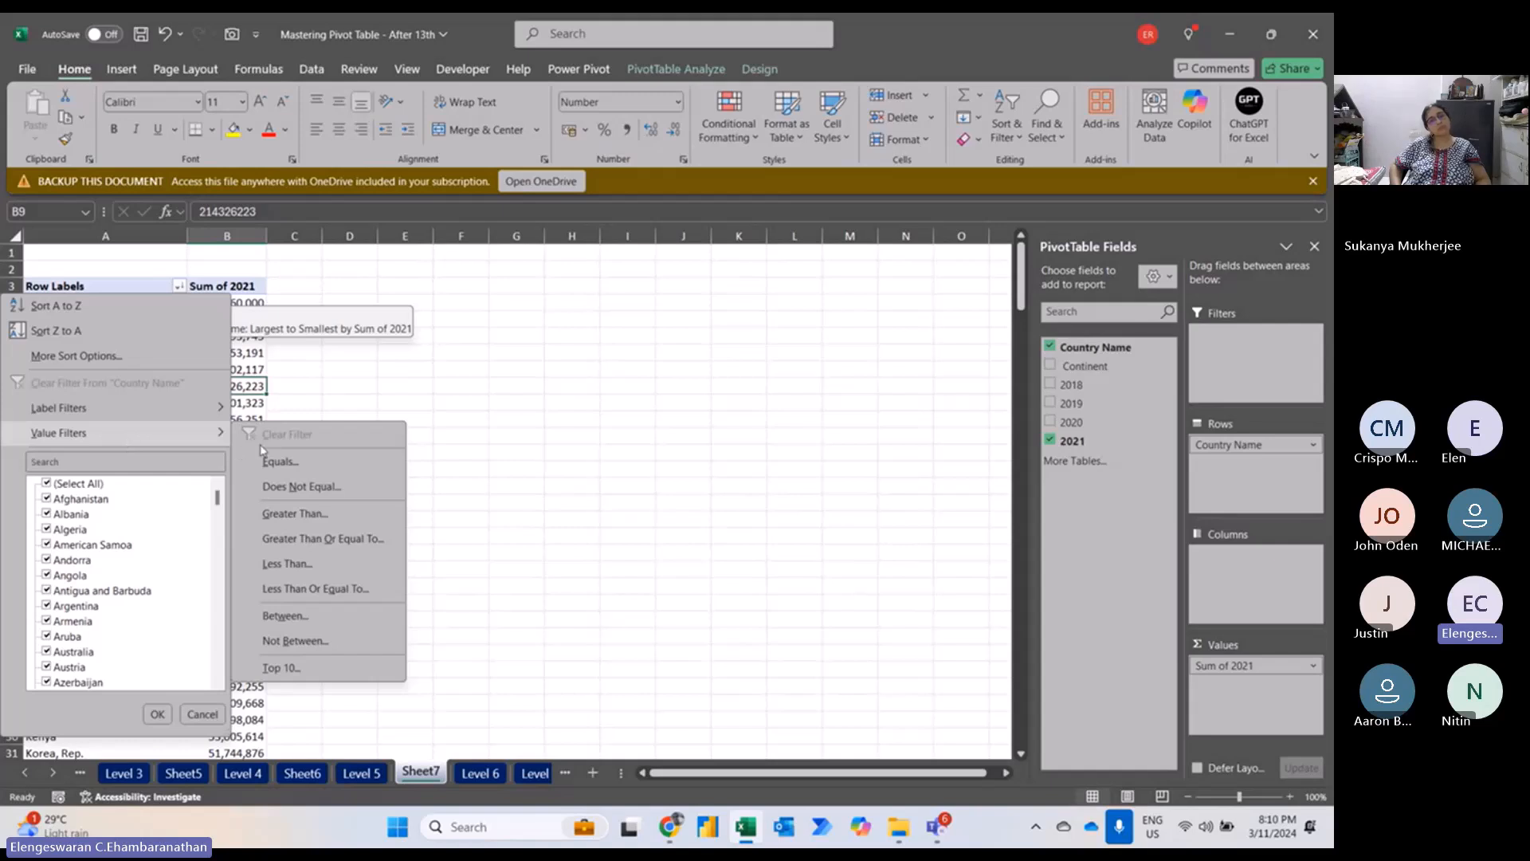
{"action": "left_click", "coordinate": [276, 670]}
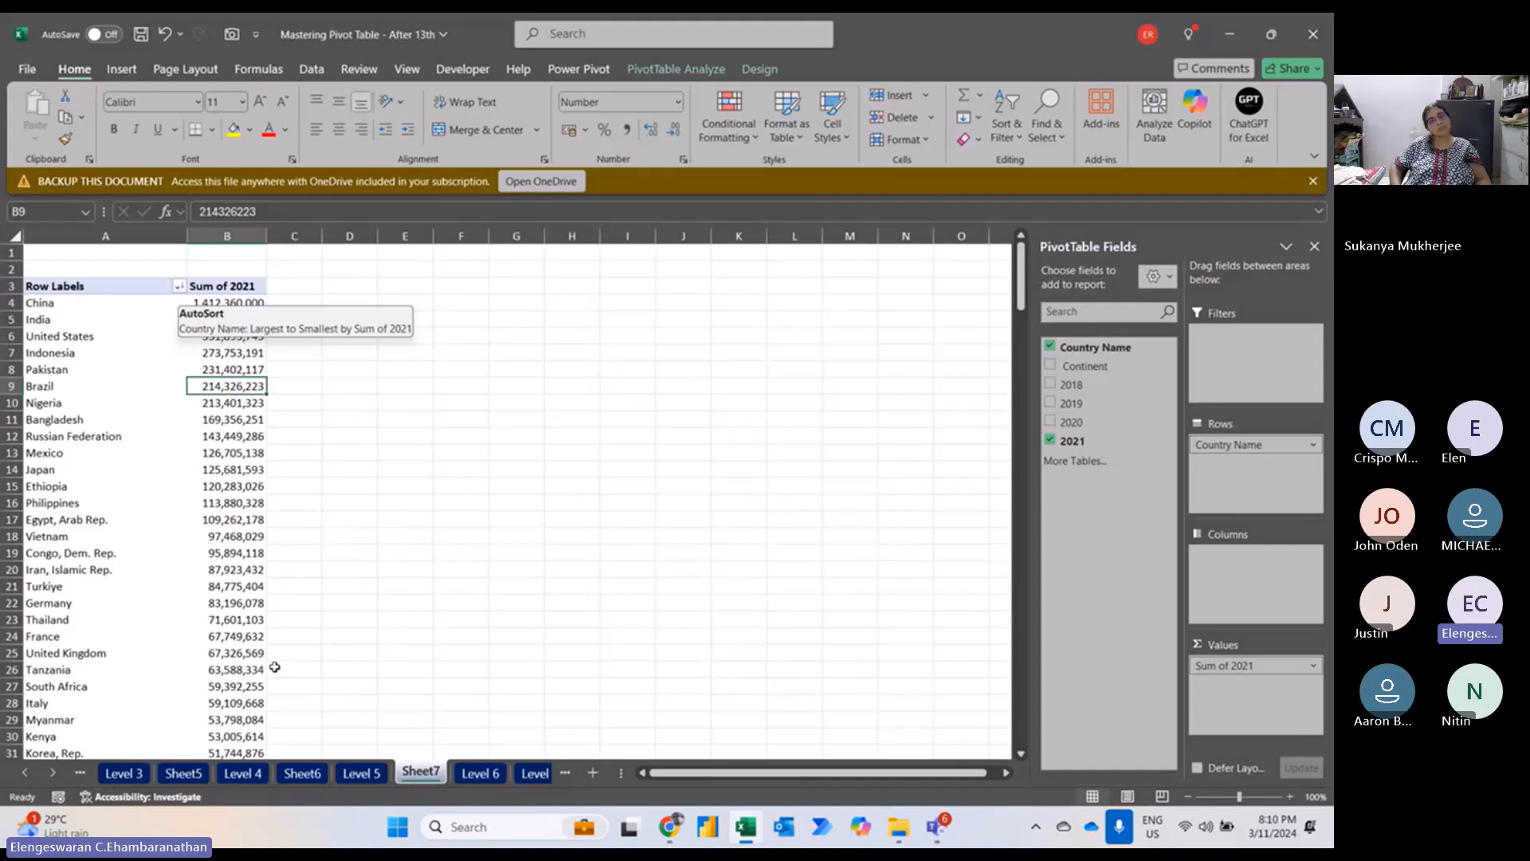
{"action": "left_click_drag", "start_coordinate": [334, 381], "coordinate": [486, 353]}
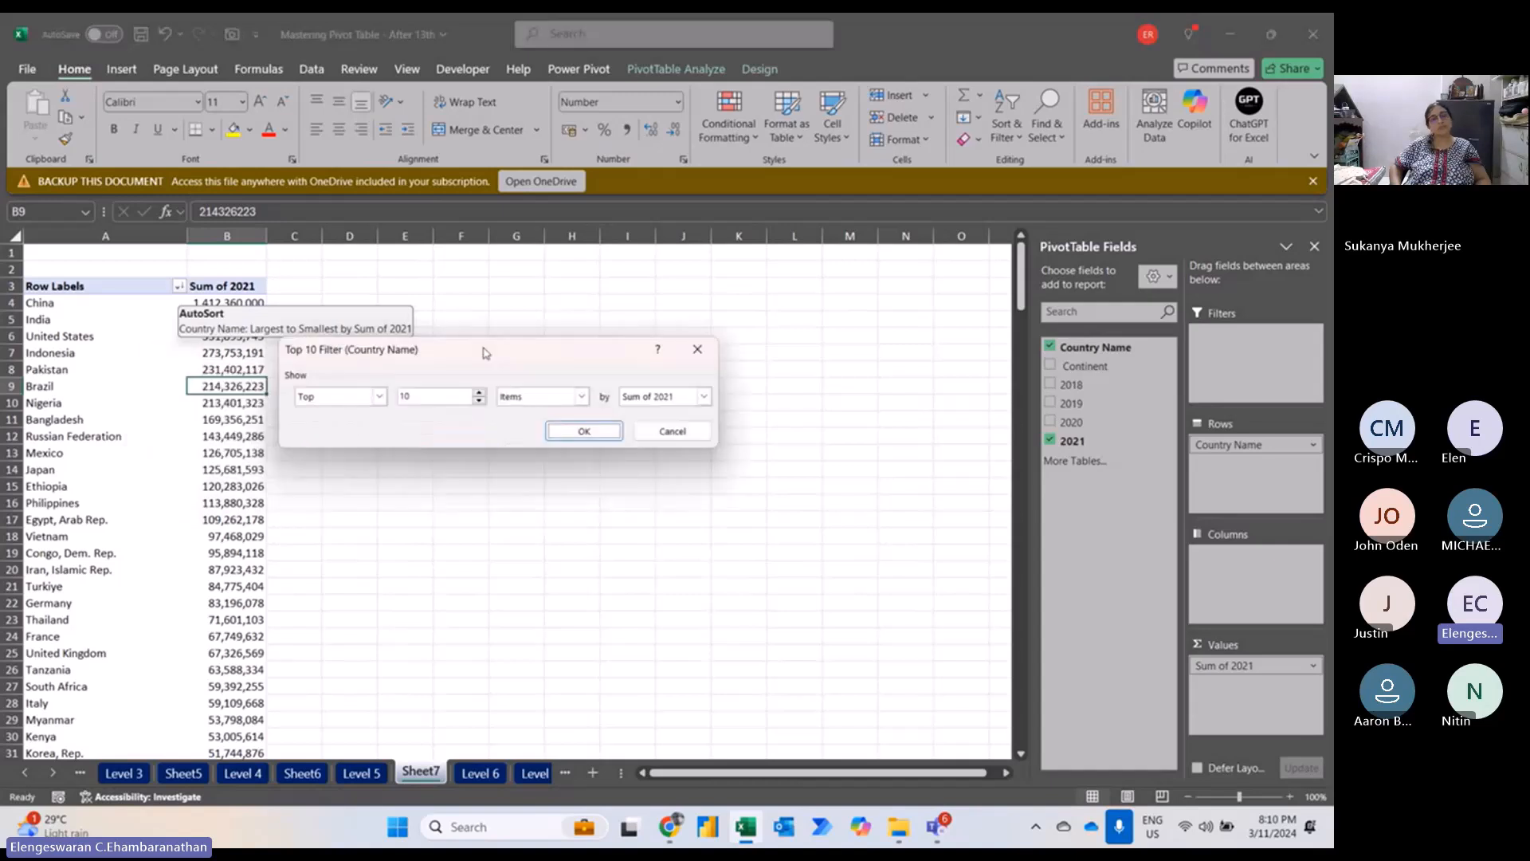
{"action": "double_click", "coordinate": [403, 396]}
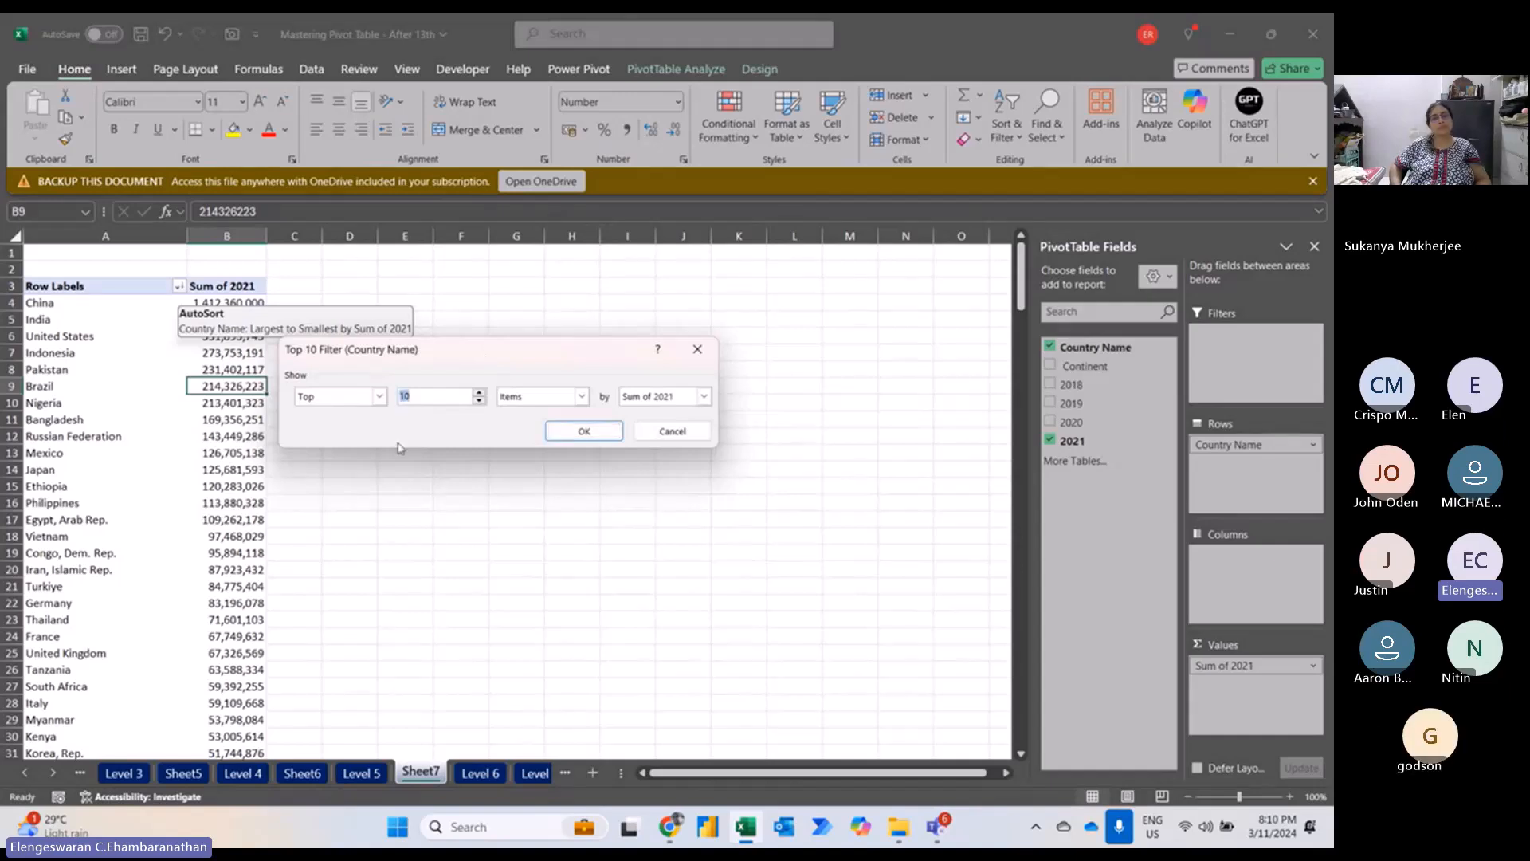
{"action": "type", "text": "5"}
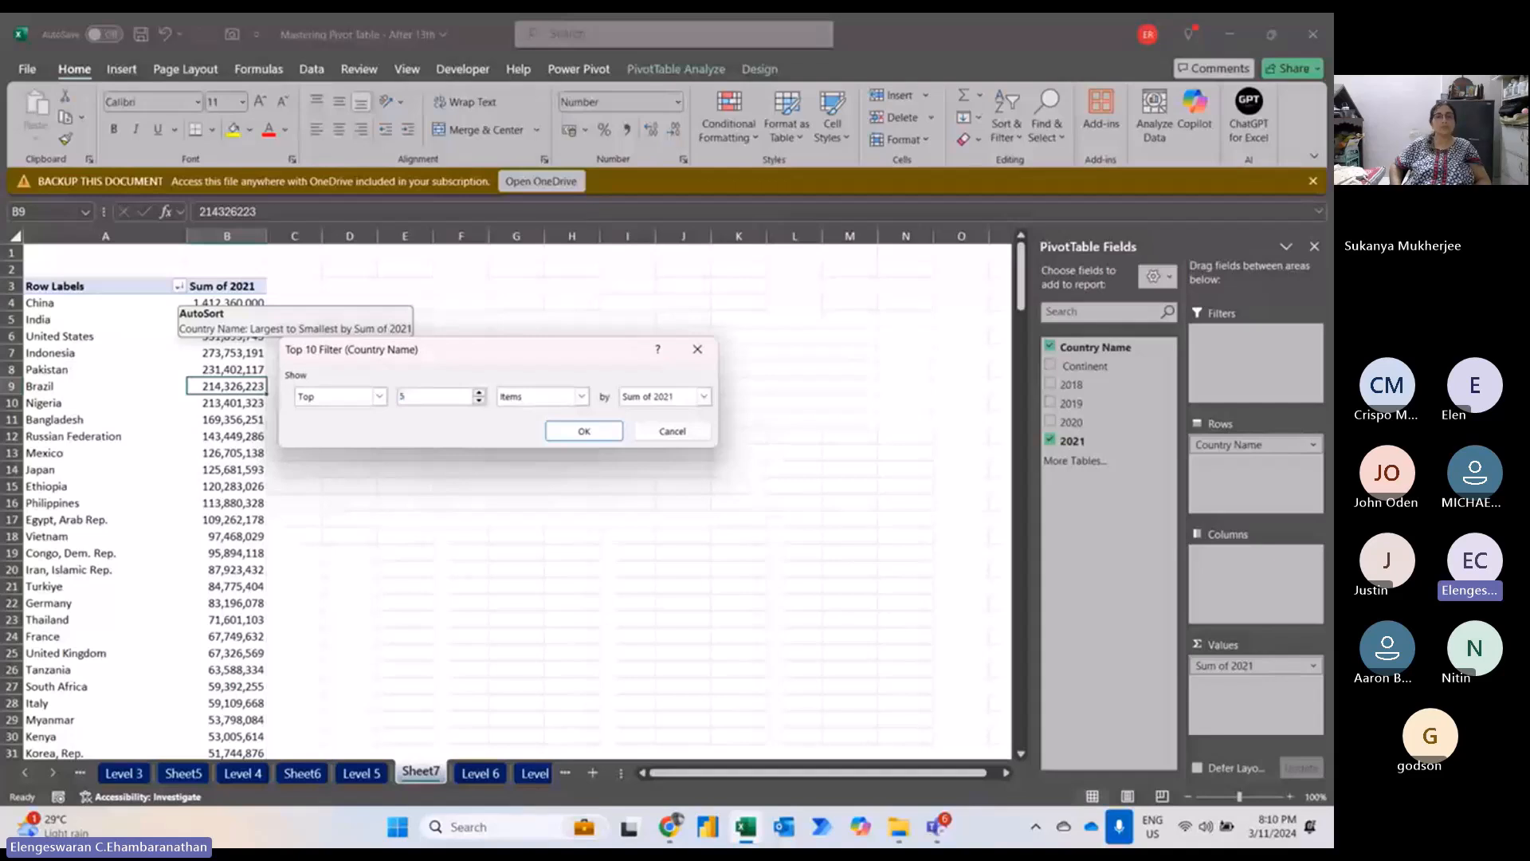
{"action": "left_click", "coordinate": [595, 431]}
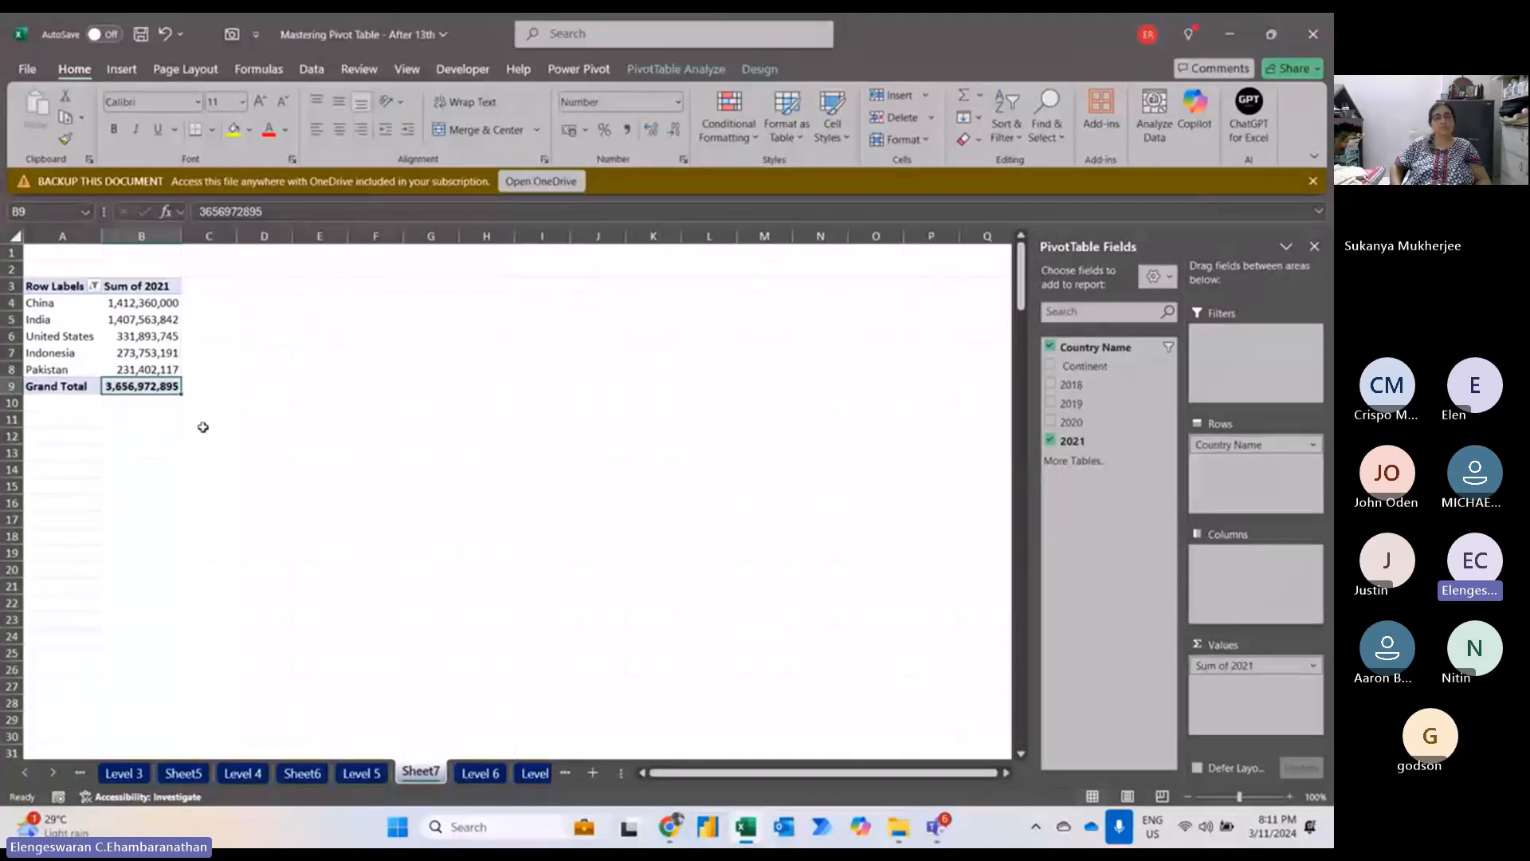
Add a slicer for the Continent field and place it beside the pivot table, around columns E to H near the sheet's first rows.
{"action": "left_click", "coordinate": [679, 75]}
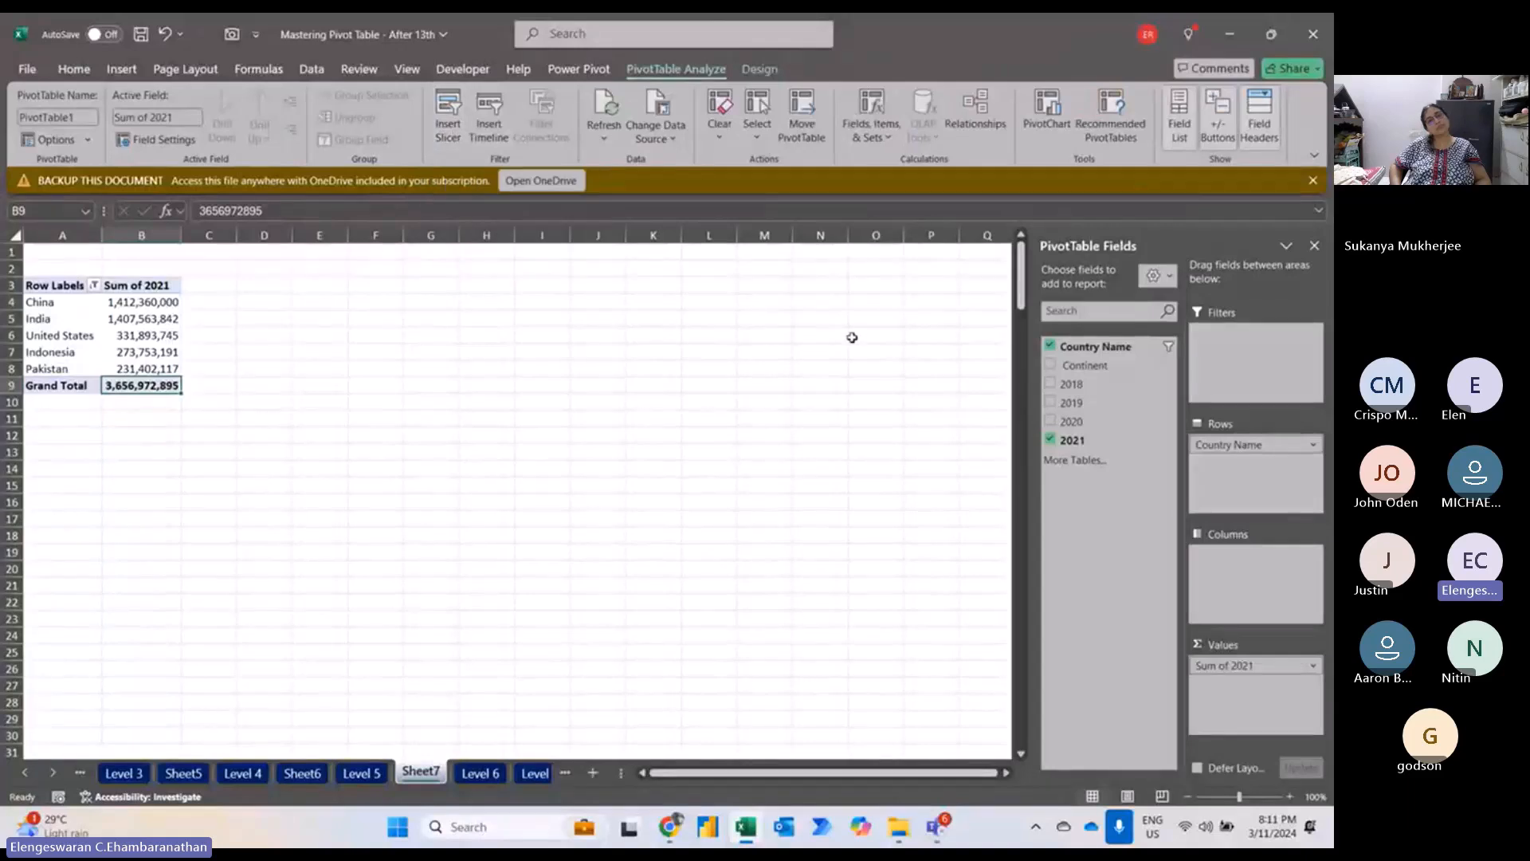
{"action": "right_click", "coordinate": [1101, 372]}
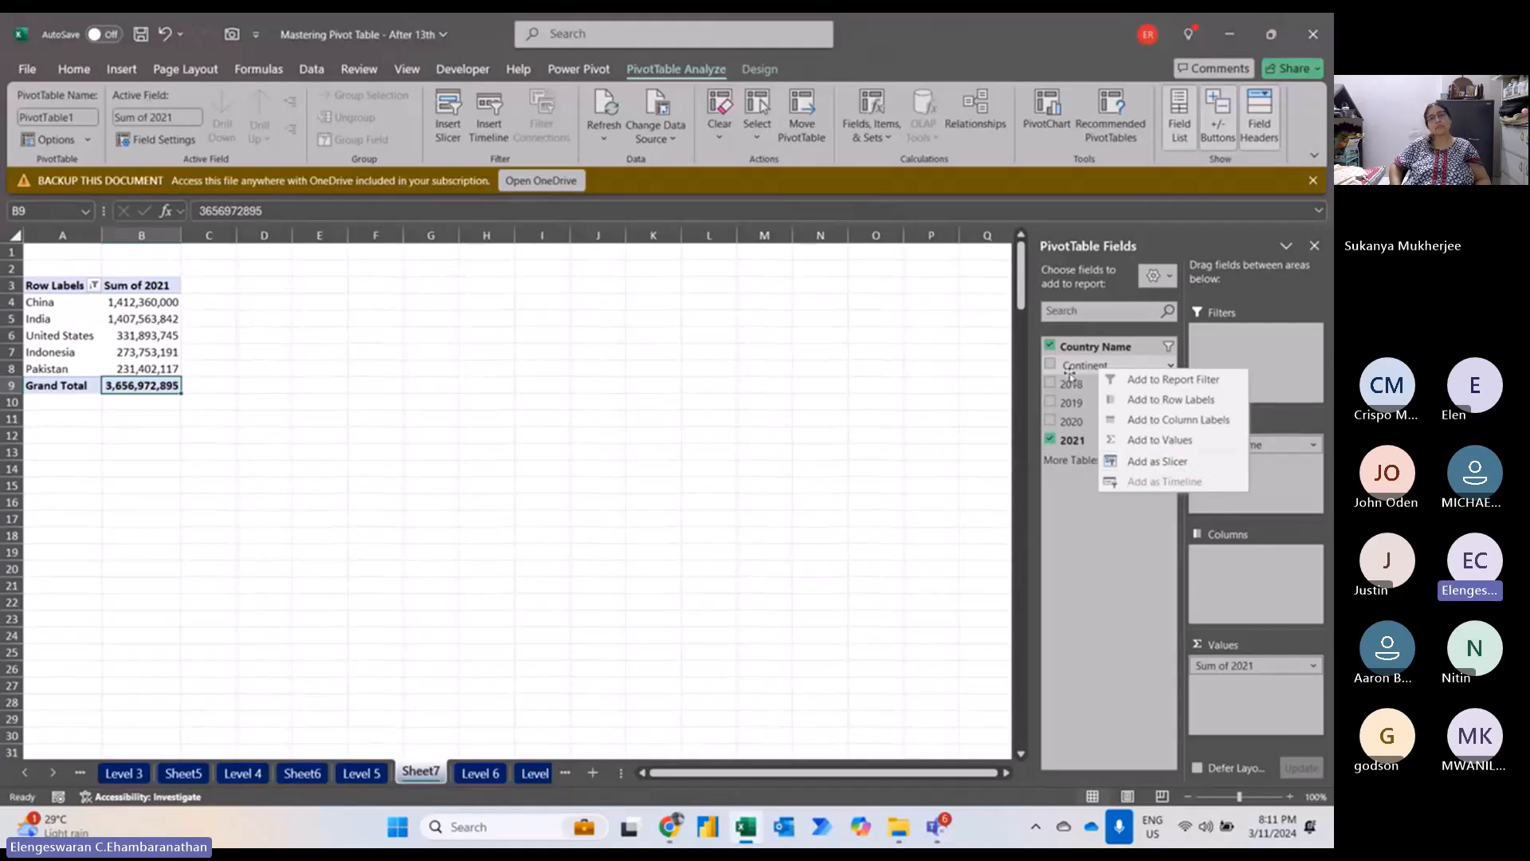
{"action": "left_click", "coordinate": [1148, 462]}
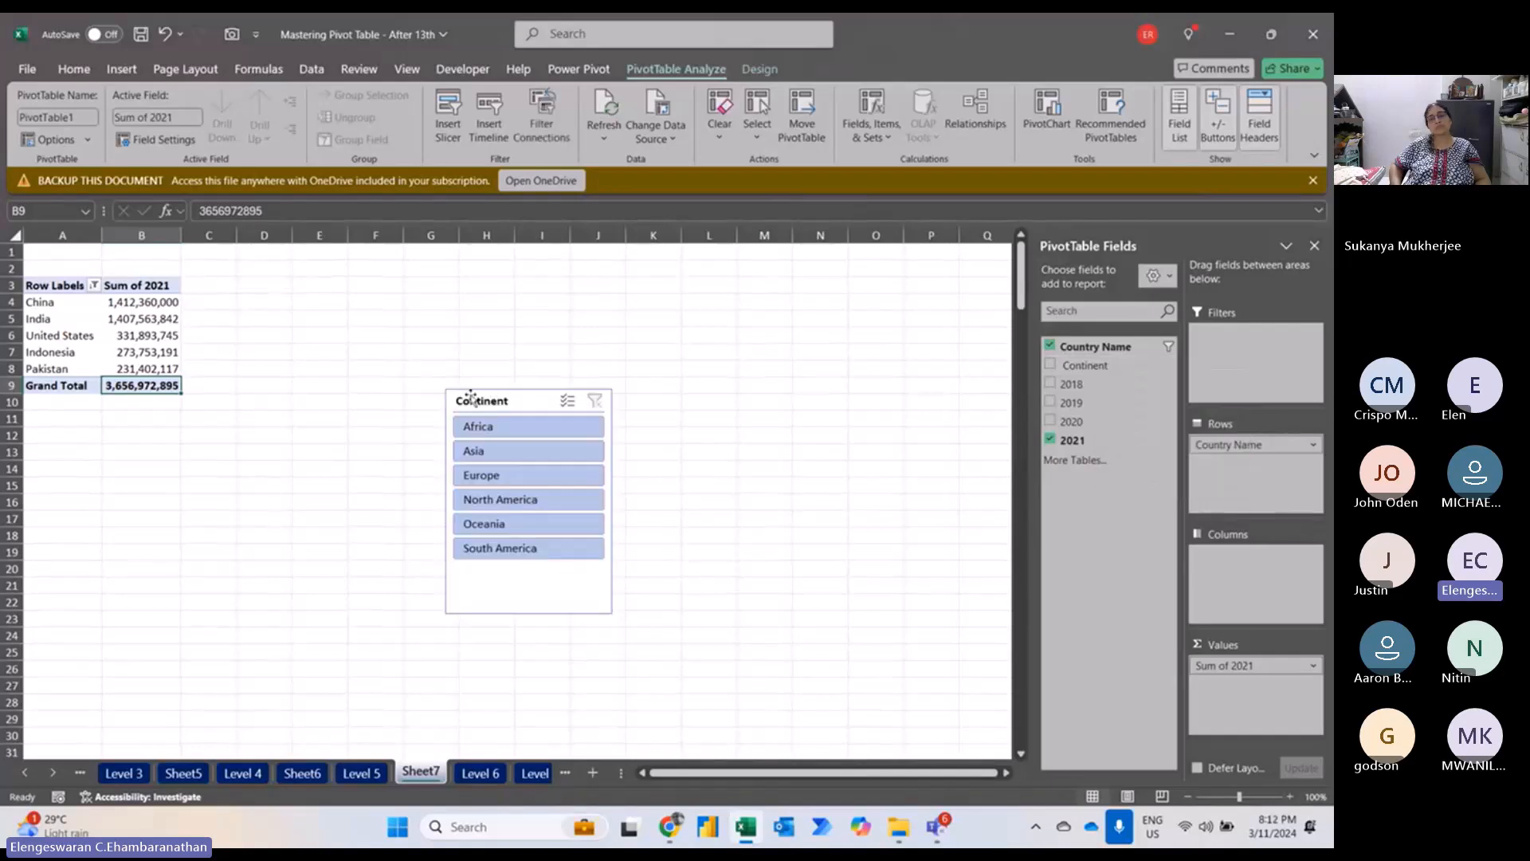
{"action": "left_click_drag", "start_coordinate": [471, 396], "coordinate": [359, 263]}
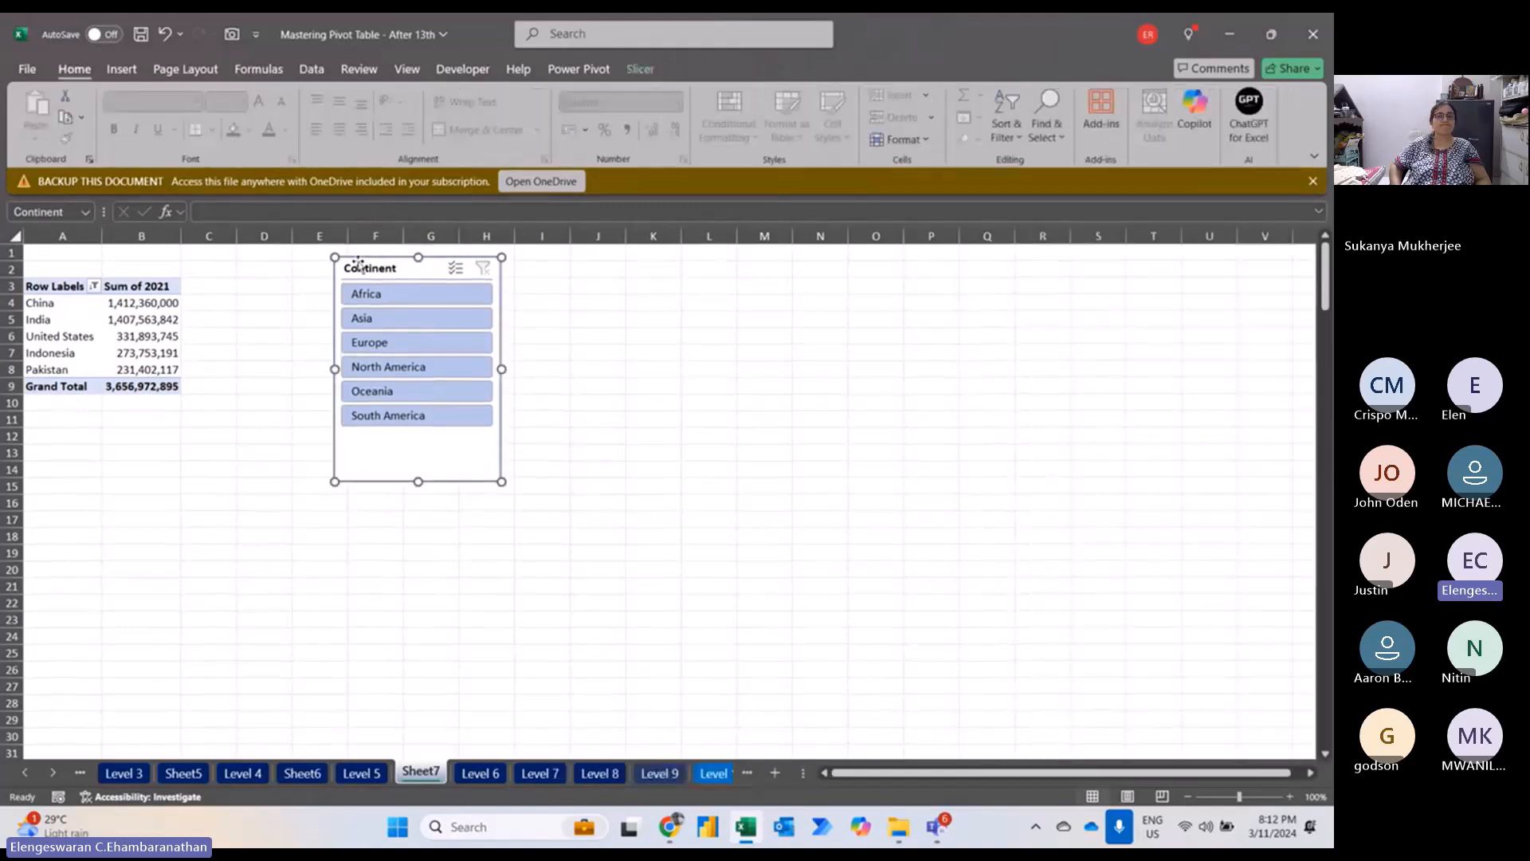
Filter the pivot table through the Continent slicer by Africa, Asia, Europe and South America in turn.
{"action": "left_click", "coordinate": [389, 299]}
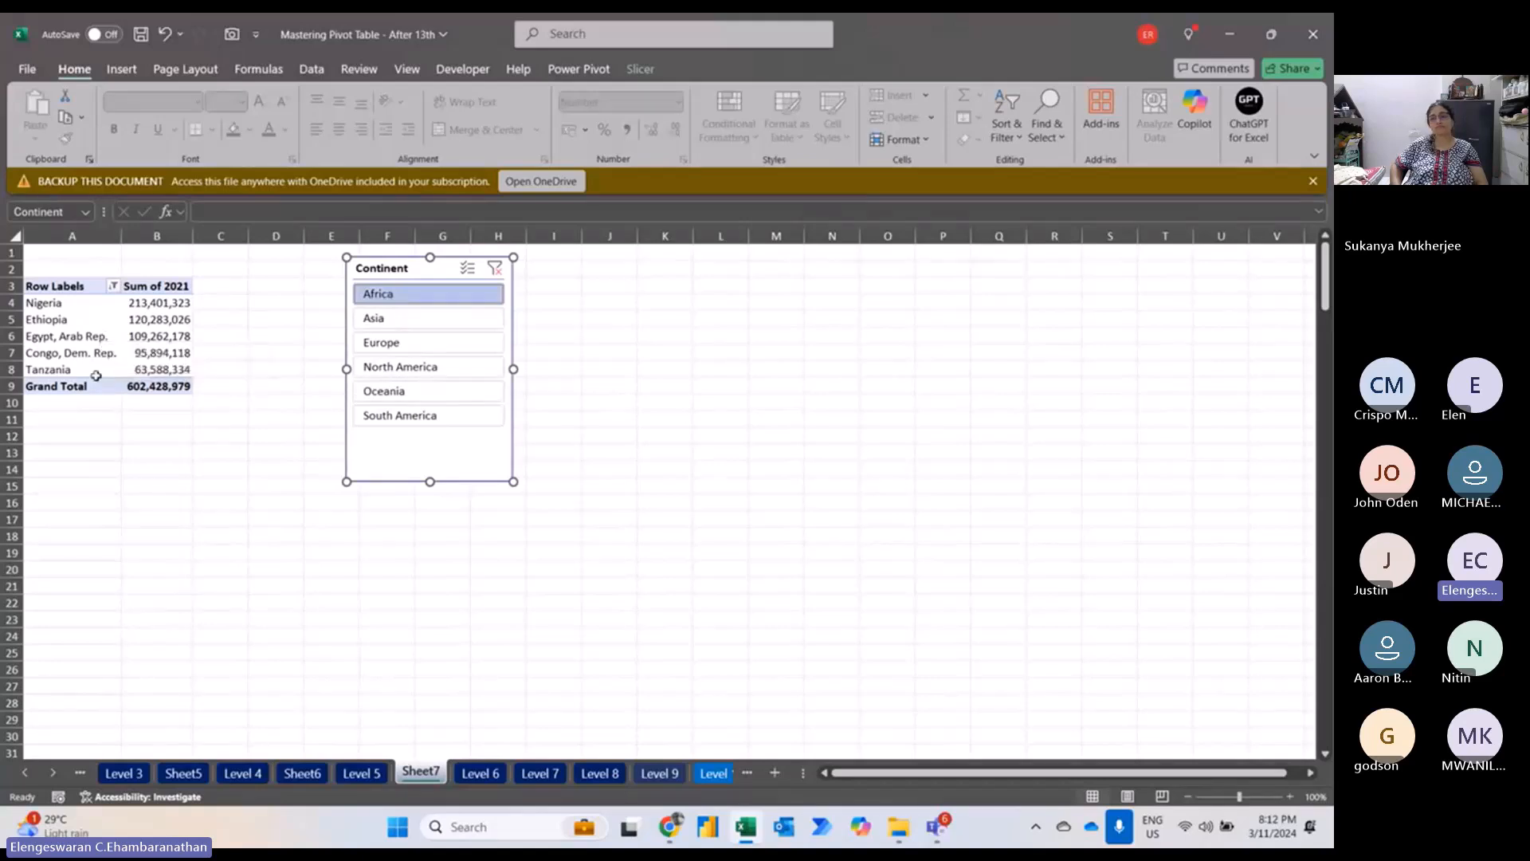
{"action": "left_click", "coordinate": [417, 318]}
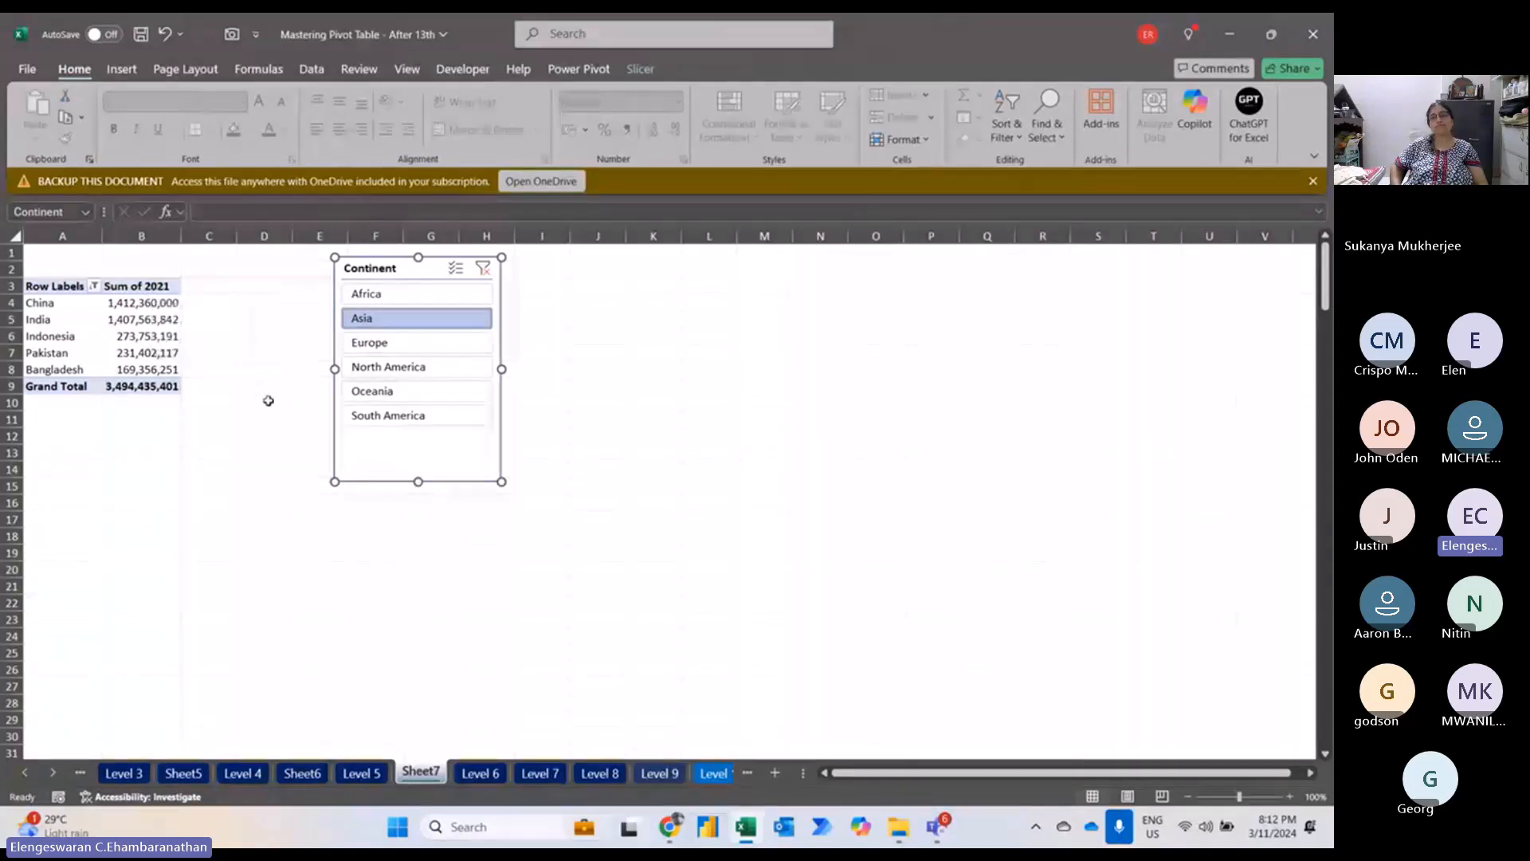
{"action": "left_click", "coordinate": [382, 353]}
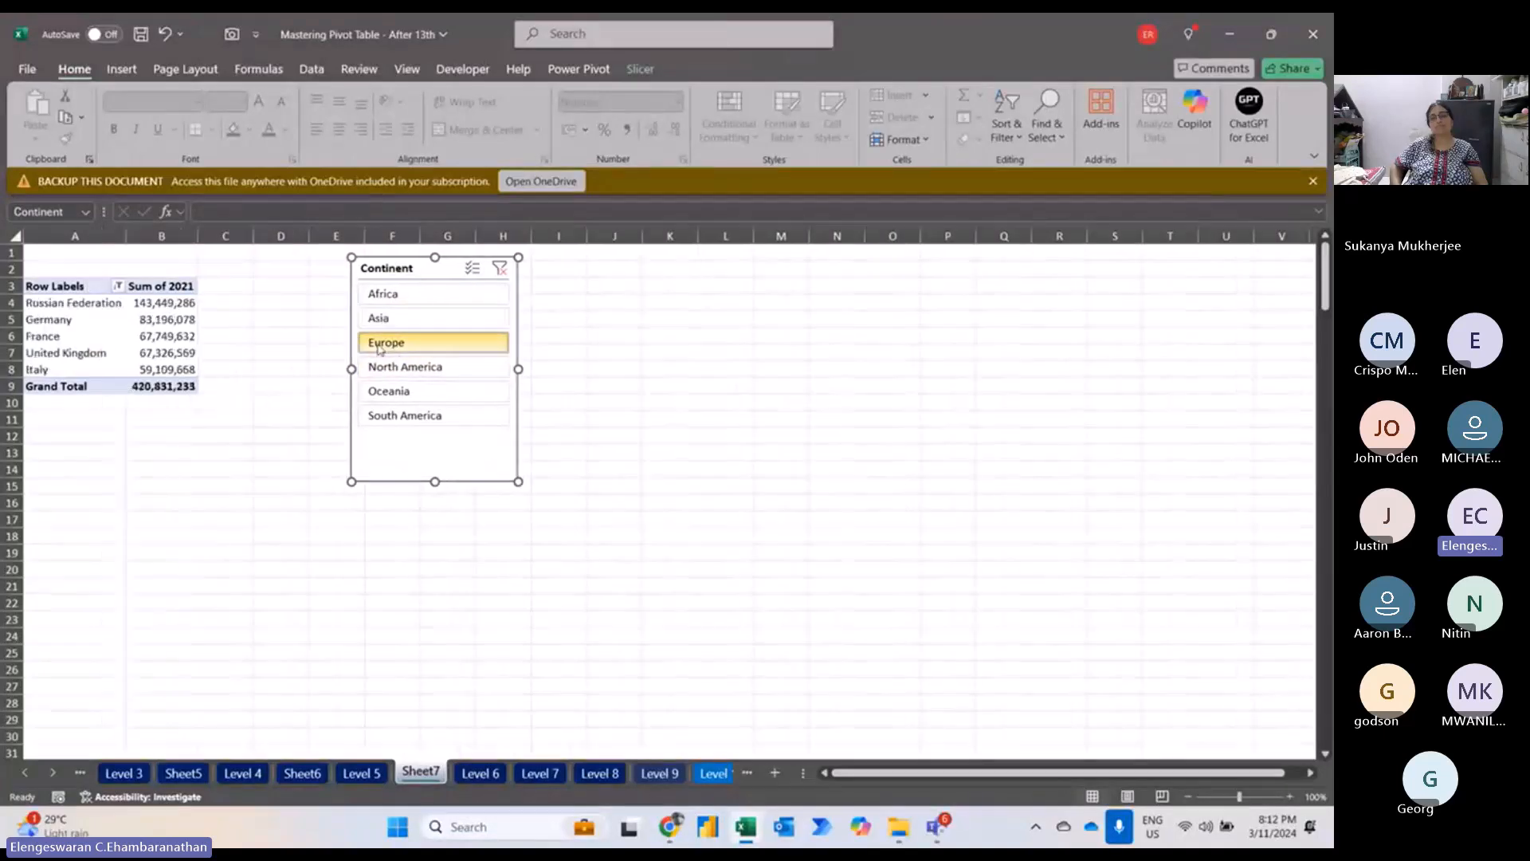
{"action": "left_click", "coordinate": [405, 421]}
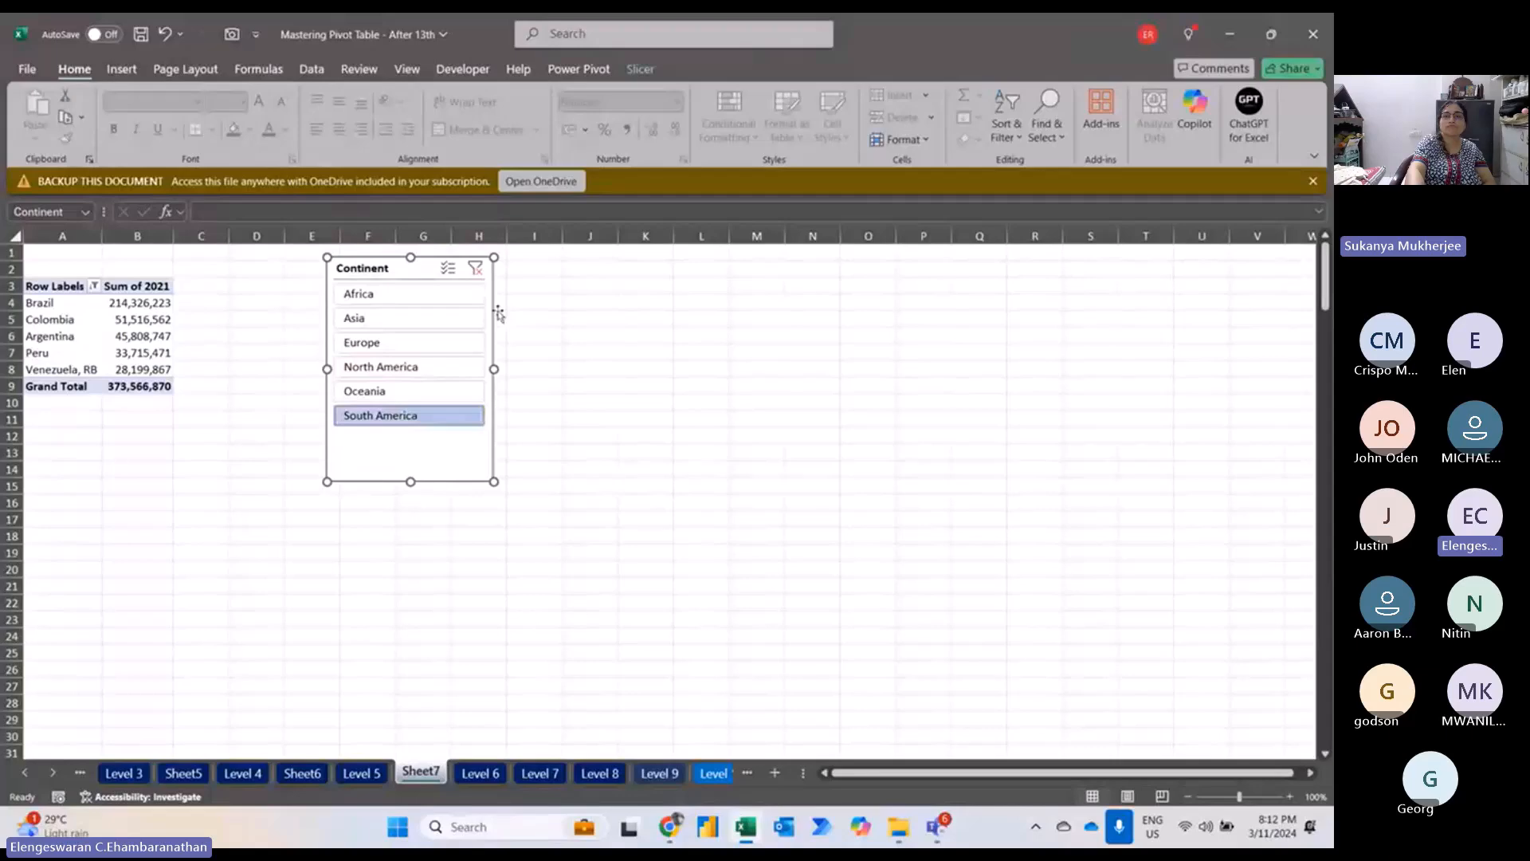
Arrange the Continent slicer's buttons in 2 columns and widen the slicer to about 8.4 cm.
{"action": "left_click", "coordinate": [639, 70]}
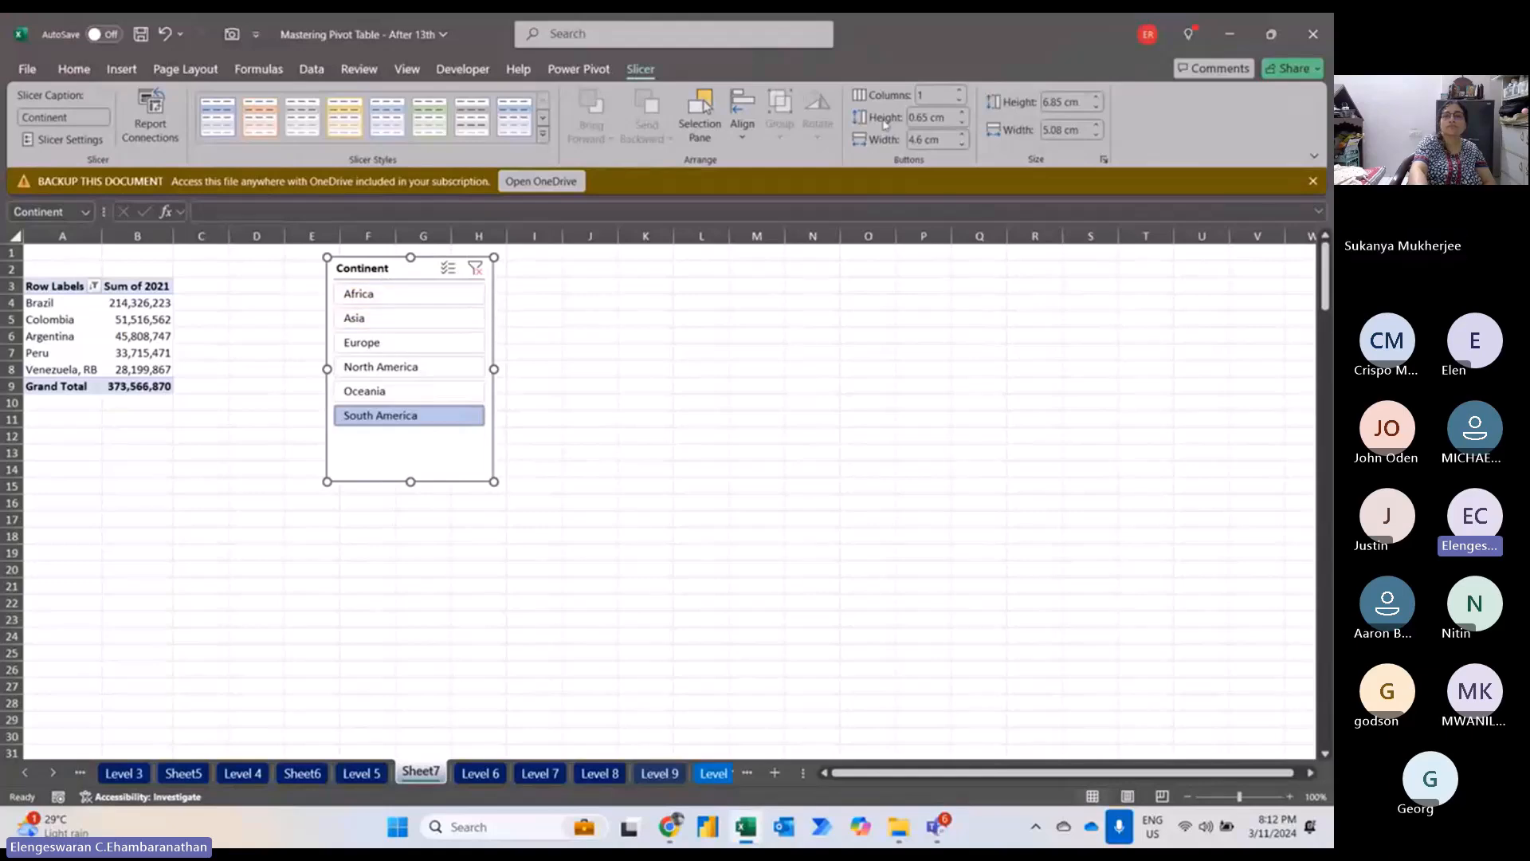
{"action": "left_click", "coordinate": [932, 94]}
{"action": "type", "text": "2"}
{"action": "key", "text": "Return"}
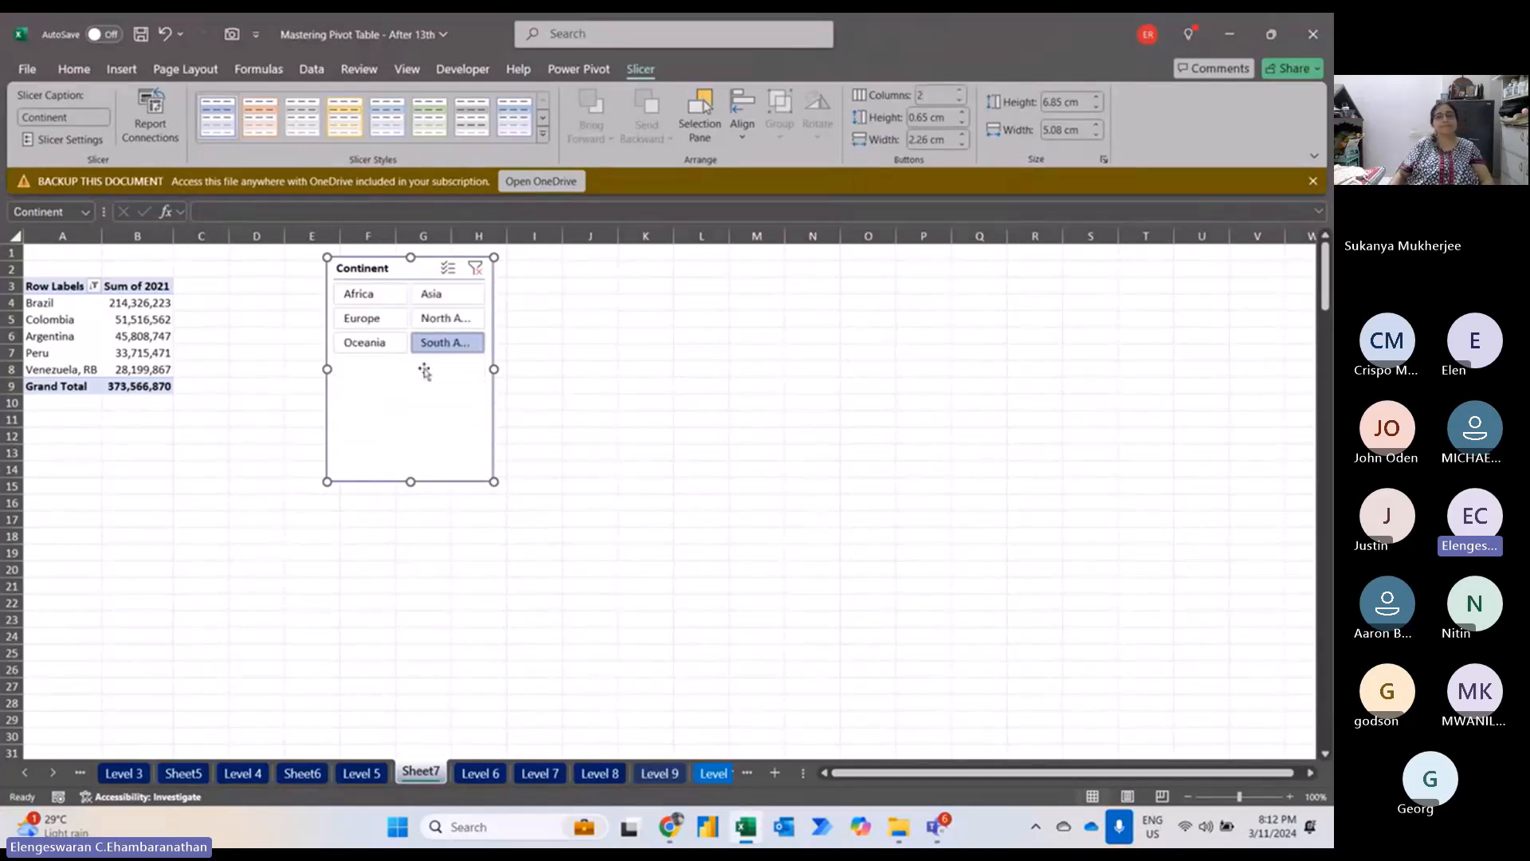
{"action": "left_click_drag", "start_coordinate": [494, 369], "coordinate": [601, 369]}
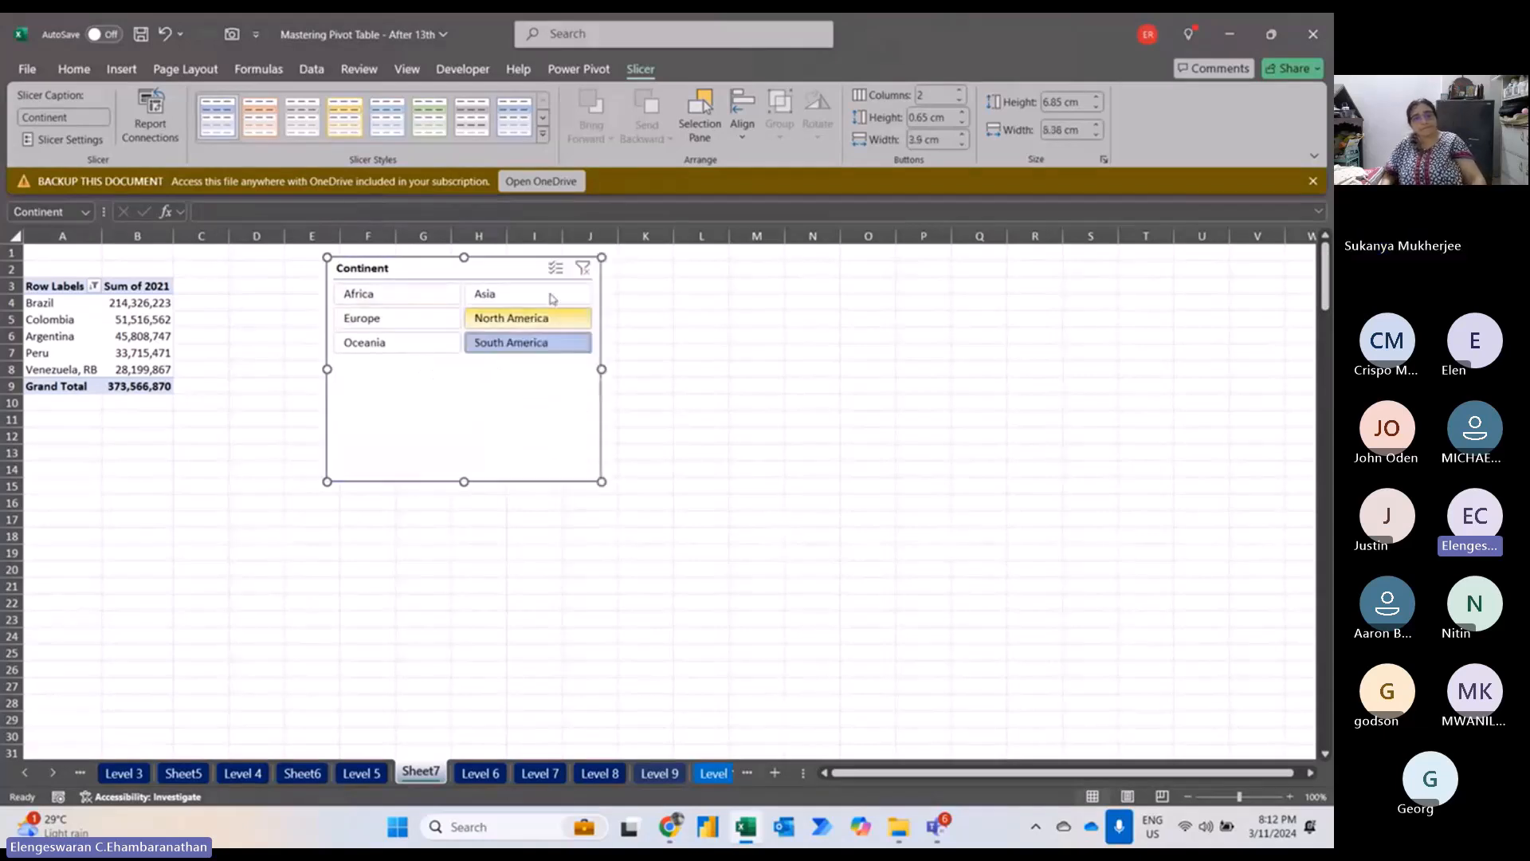
Arrange the Continent slicer's buttons in 6 columns and widen the slicer to about 19.4 cm.
{"action": "left_click", "coordinate": [934, 94]}
{"action": "key", "text": "BackSpace"}
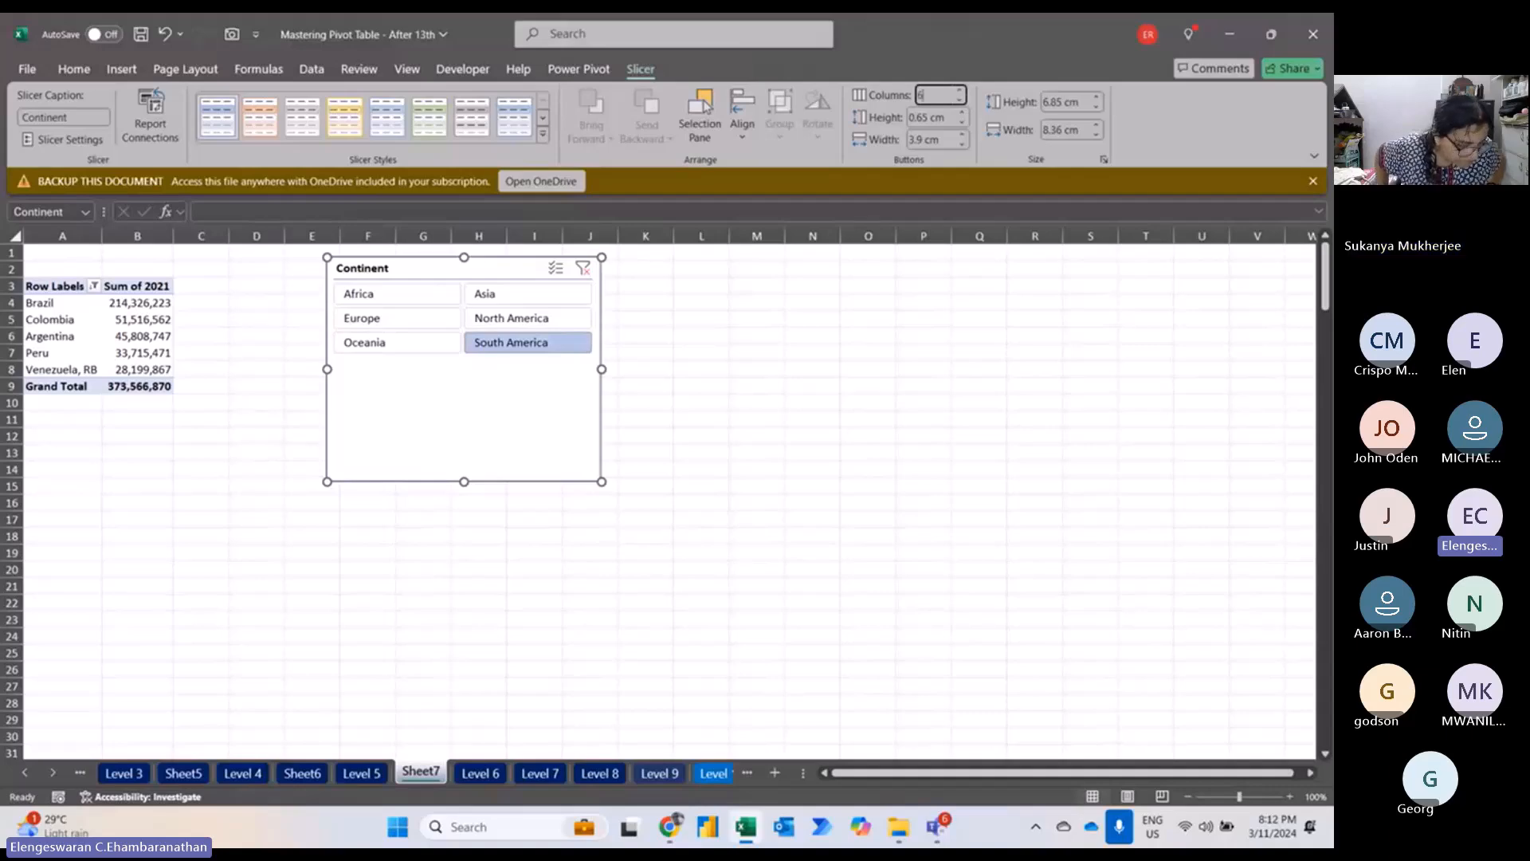
{"action": "type", "text": "6"}
{"action": "key", "text": "Return"}
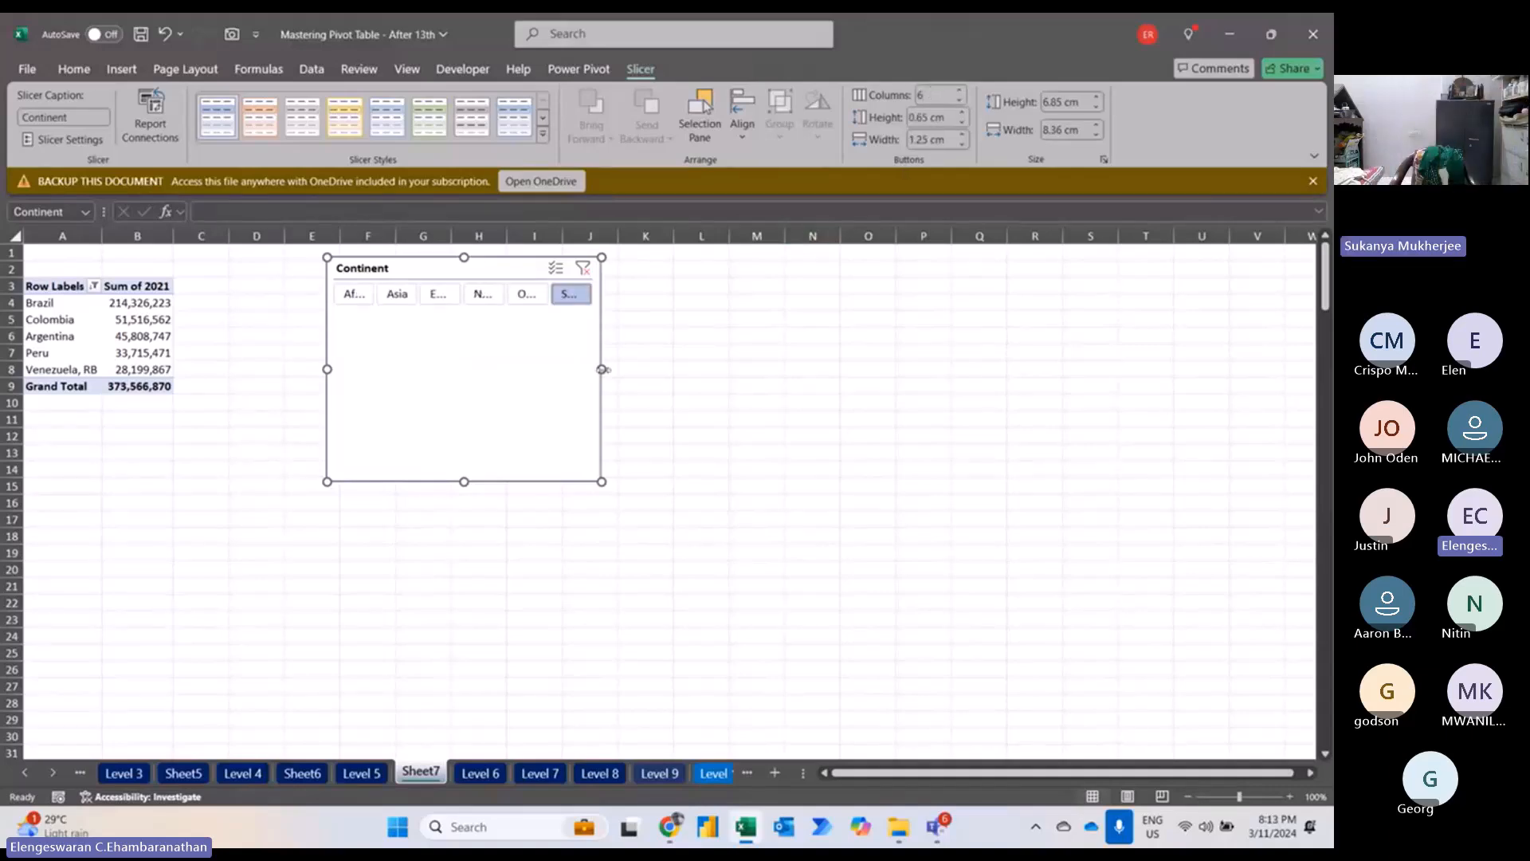
{"action": "left_click_drag", "start_coordinate": [603, 369], "coordinate": [965, 369]}
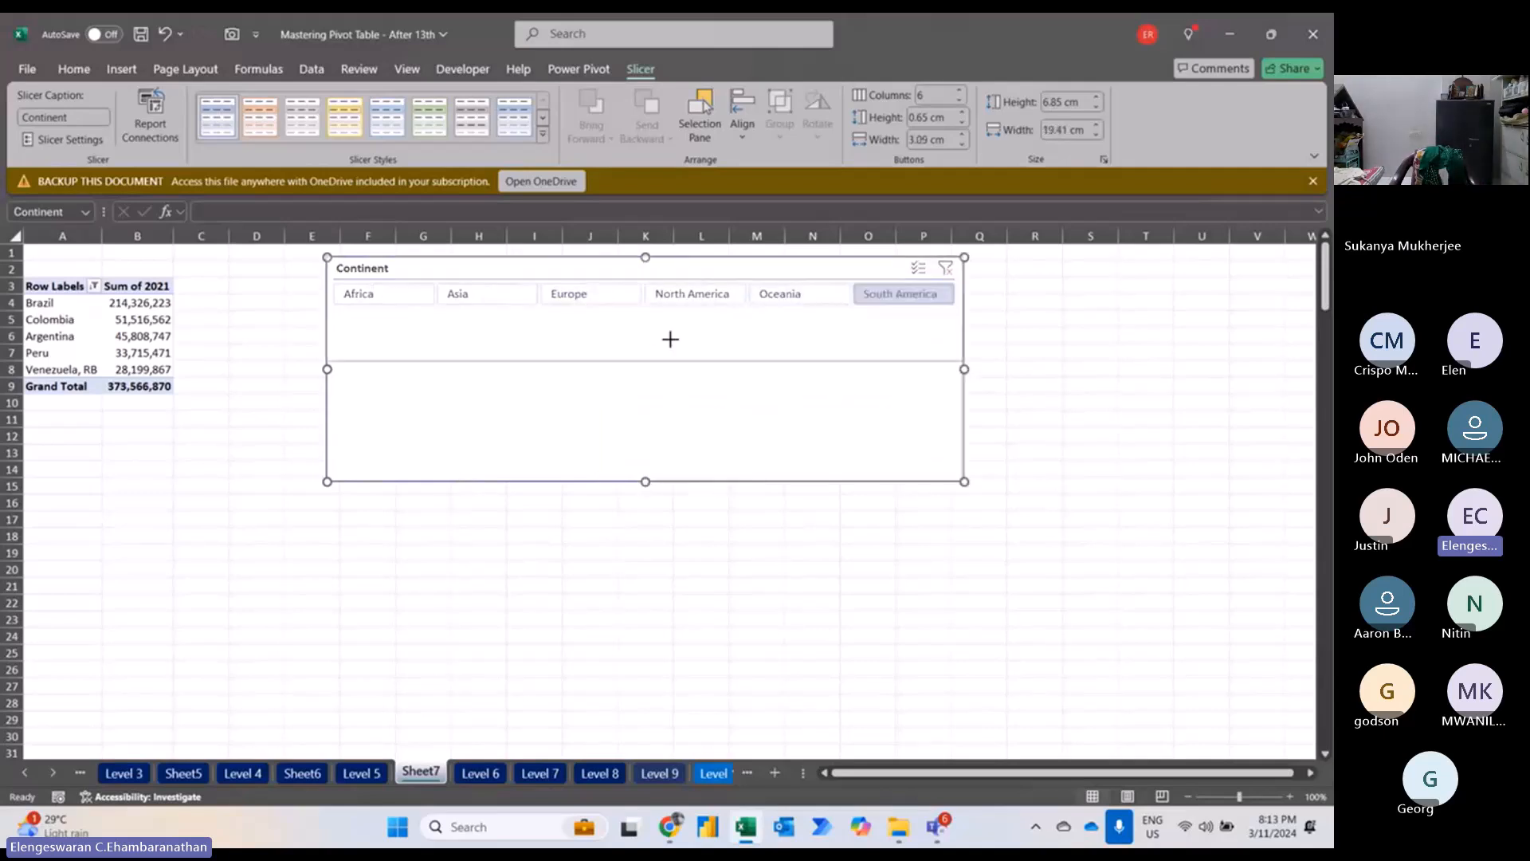
Shorten the Continent slicer to about 2.2 cm high and move it over columns D to O in rows 1 to 5.
{"action": "left_click_drag", "start_coordinate": [670, 339], "coordinate": [673, 330]}
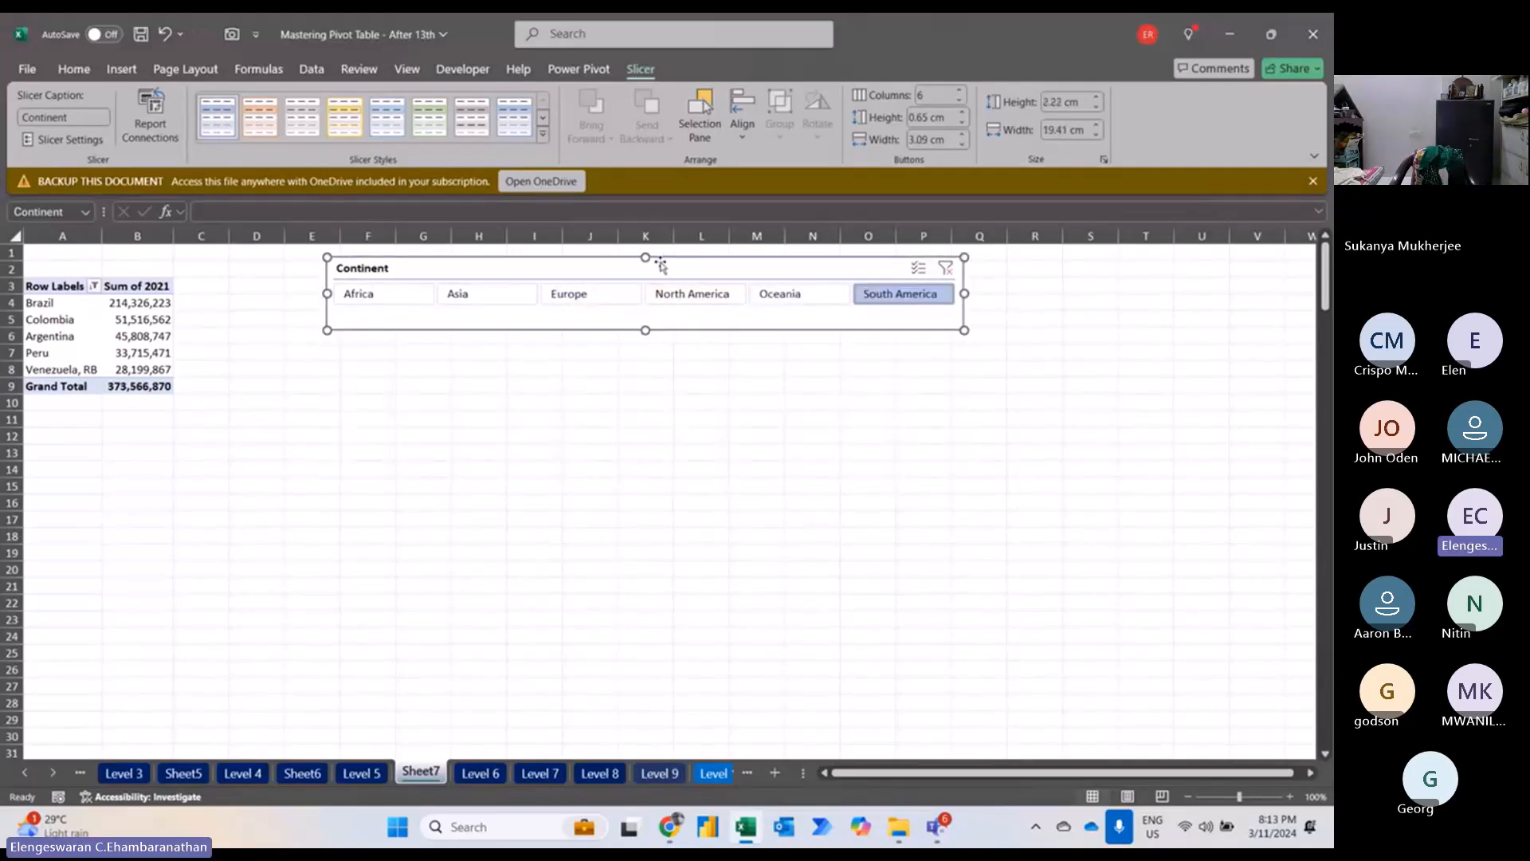
{"action": "left_click_drag", "start_coordinate": [658, 263], "coordinate": [582, 252]}
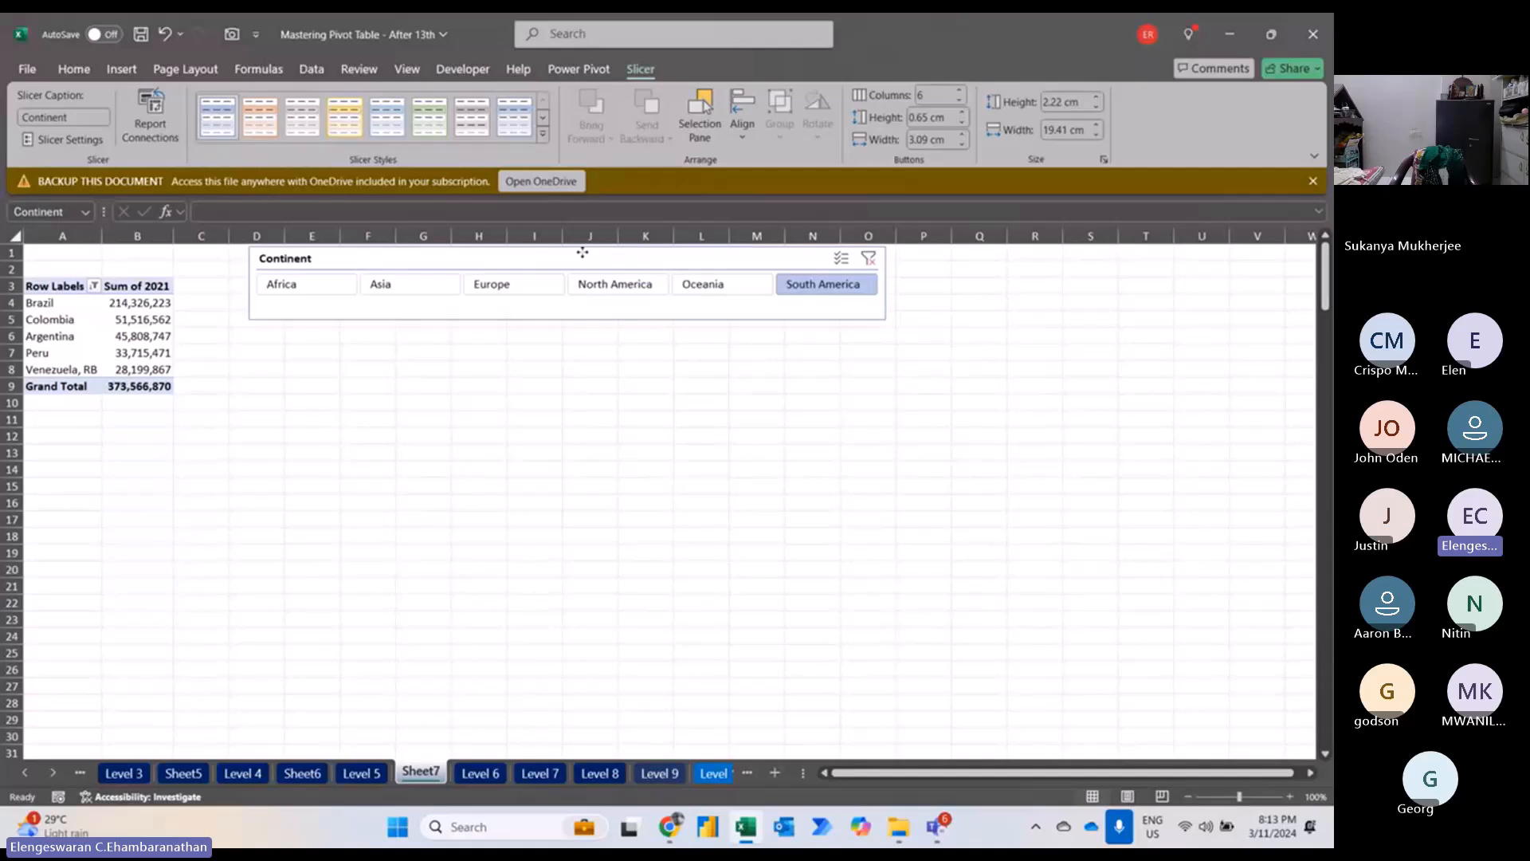
{"action": "left_click_drag", "start_coordinate": [583, 253], "coordinate": [563, 260]}
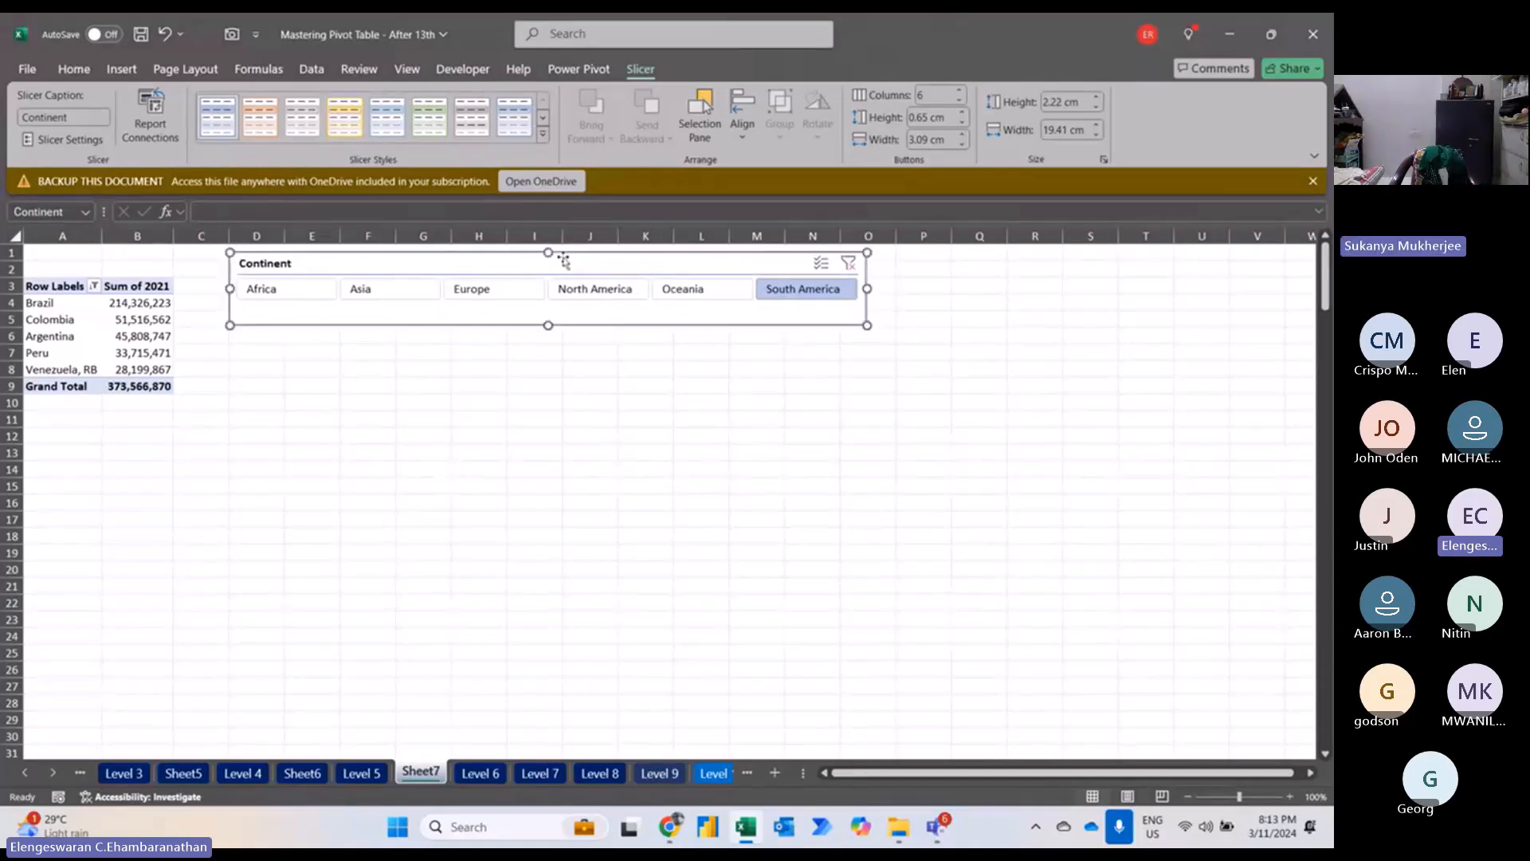
Enter the letters S, A and P in cells H8 to H10 below the slicer.
{"action": "left_click", "coordinate": [475, 374]}
{"action": "key", "text": "Caps_Lock"}
{"action": "type", "text": "S"}
{"action": "key", "text": "Return"}
{"action": "type", "text": "A"}
{"action": "key", "text": "Return"}
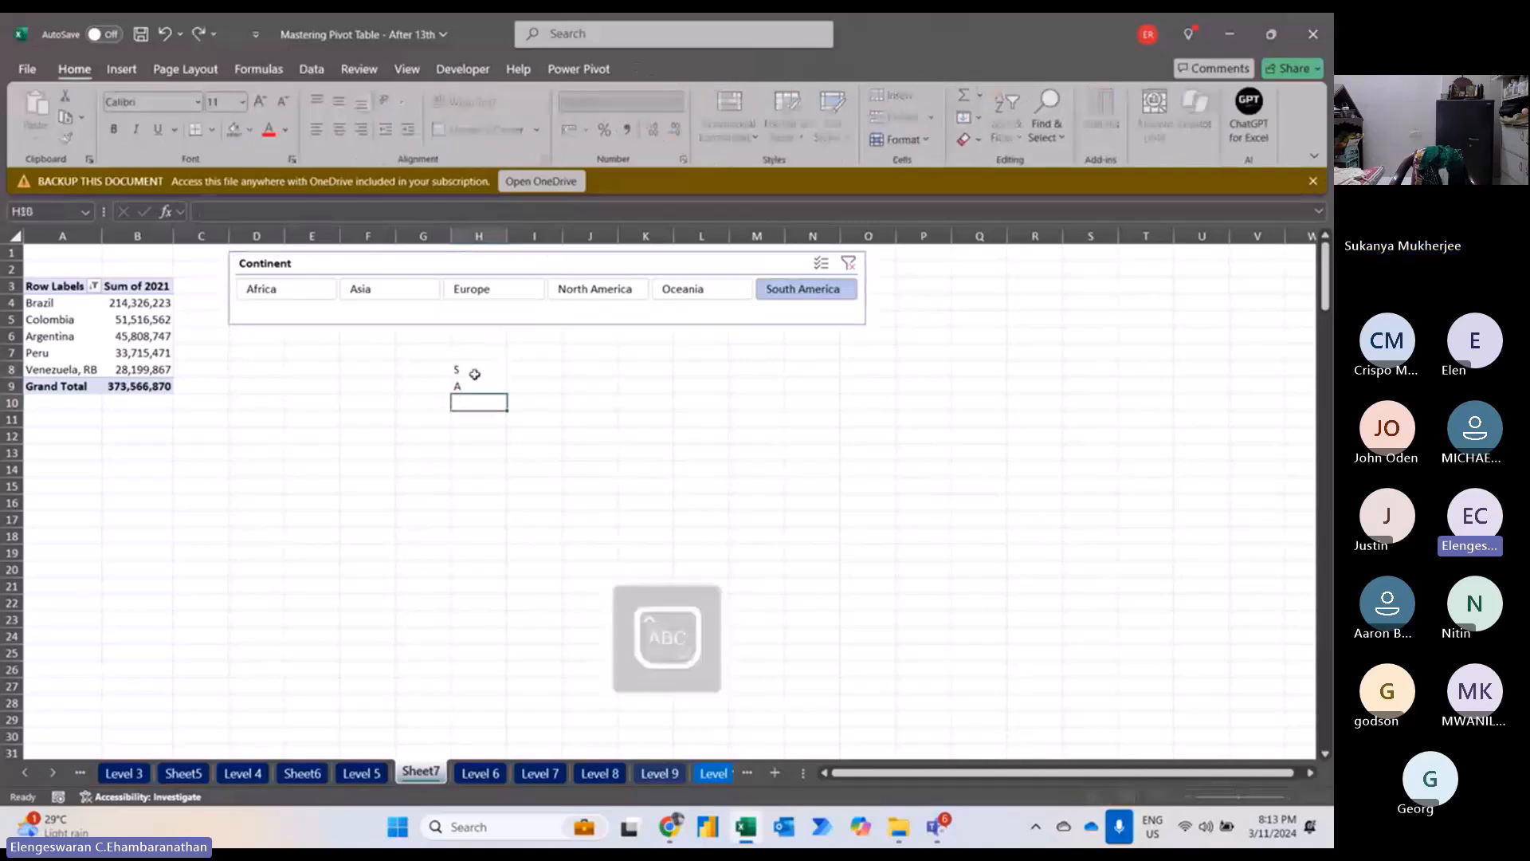
{"action": "type", "text": "P"}
{"action": "key", "text": "Return"}
Enter Summary, Analysis and Presentation in cells I8 to I10 beside the letters S, A and P.
{"action": "key", "text": "Up"}
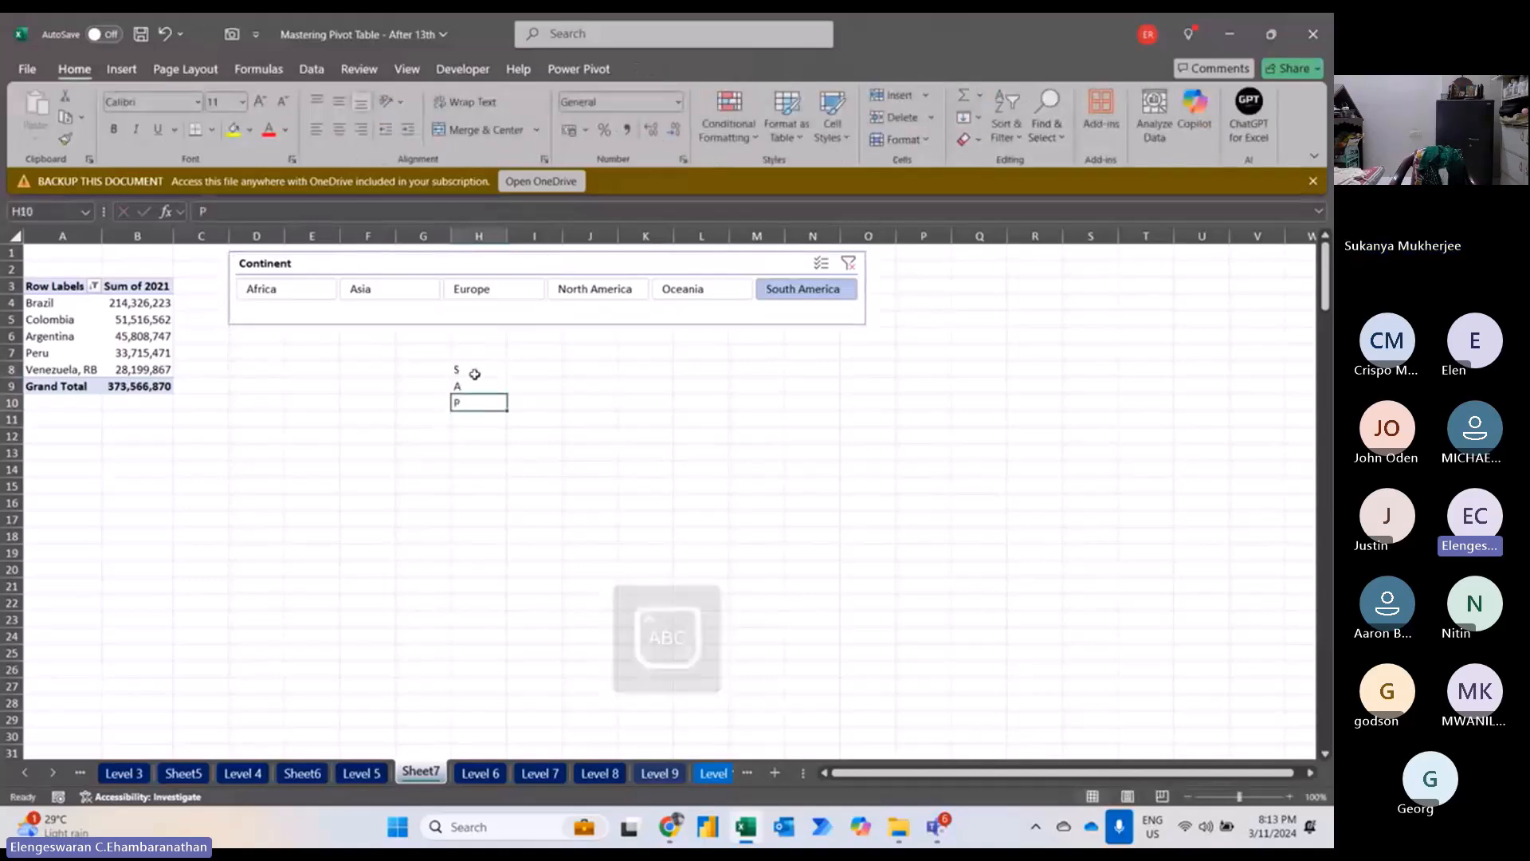
{"action": "key", "text": "Up"}
{"action": "key", "text": "Up"}
{"action": "key", "text": "Right"}
{"action": "type", "text": "S"}
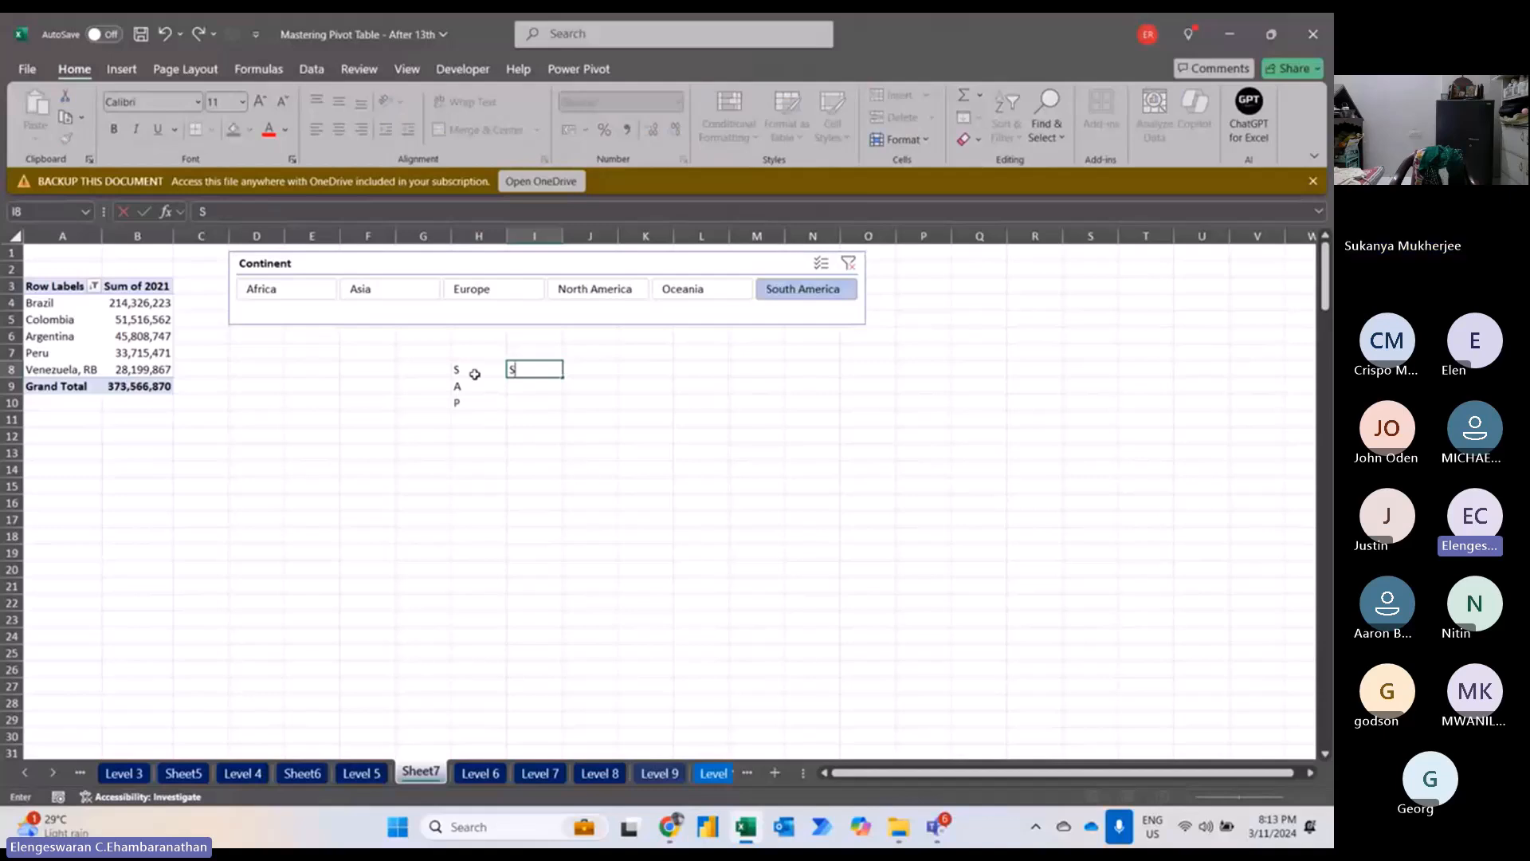
{"action": "key", "text": "Caps_Lock"}
{"action": "type", "text": "um"}
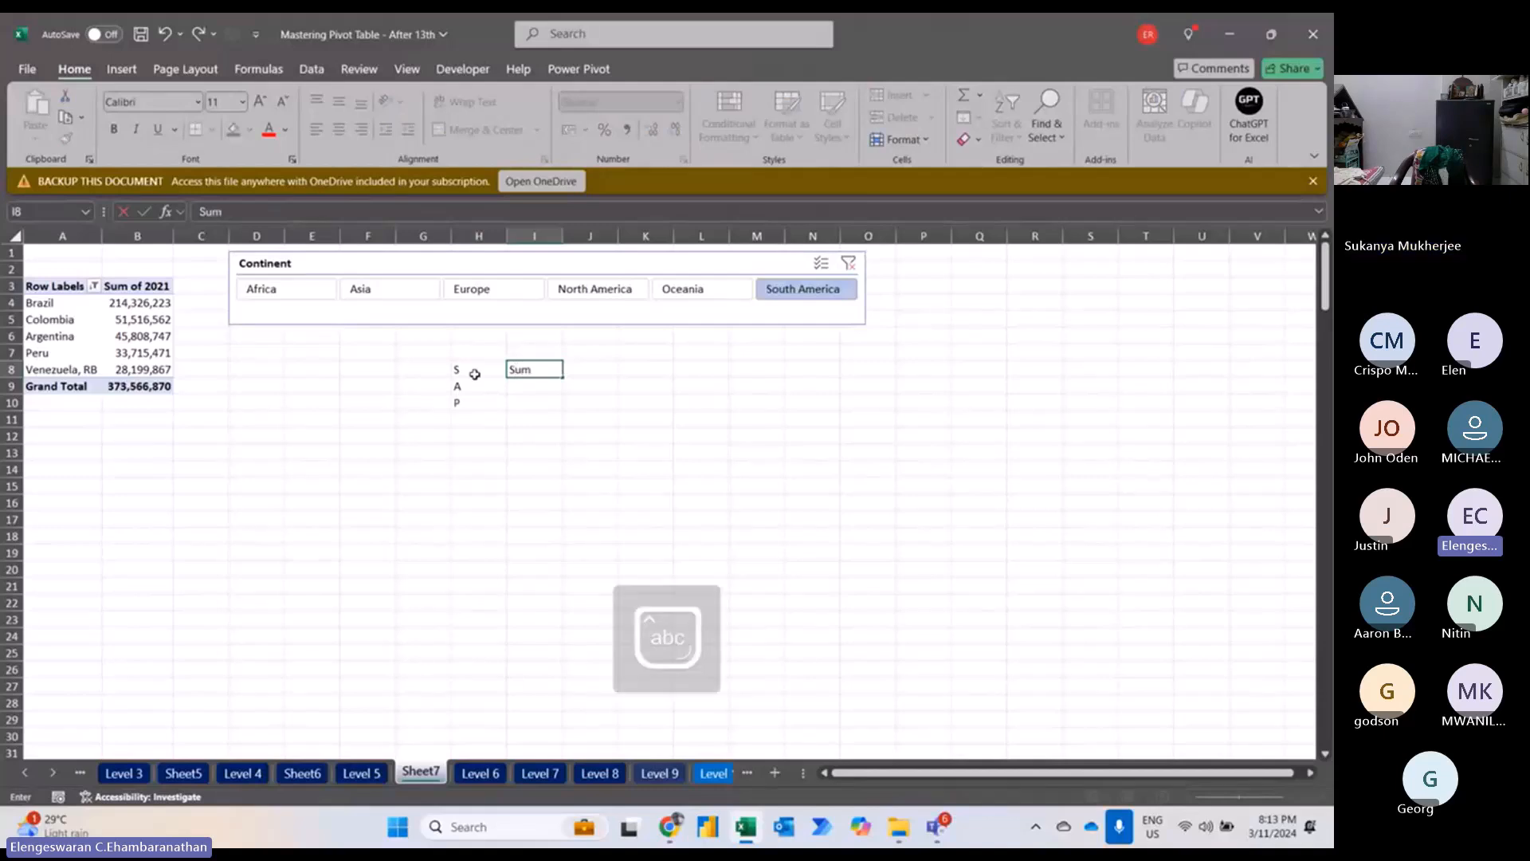
{"action": "type", "text": "mary"}
{"action": "key", "text": "Return"}
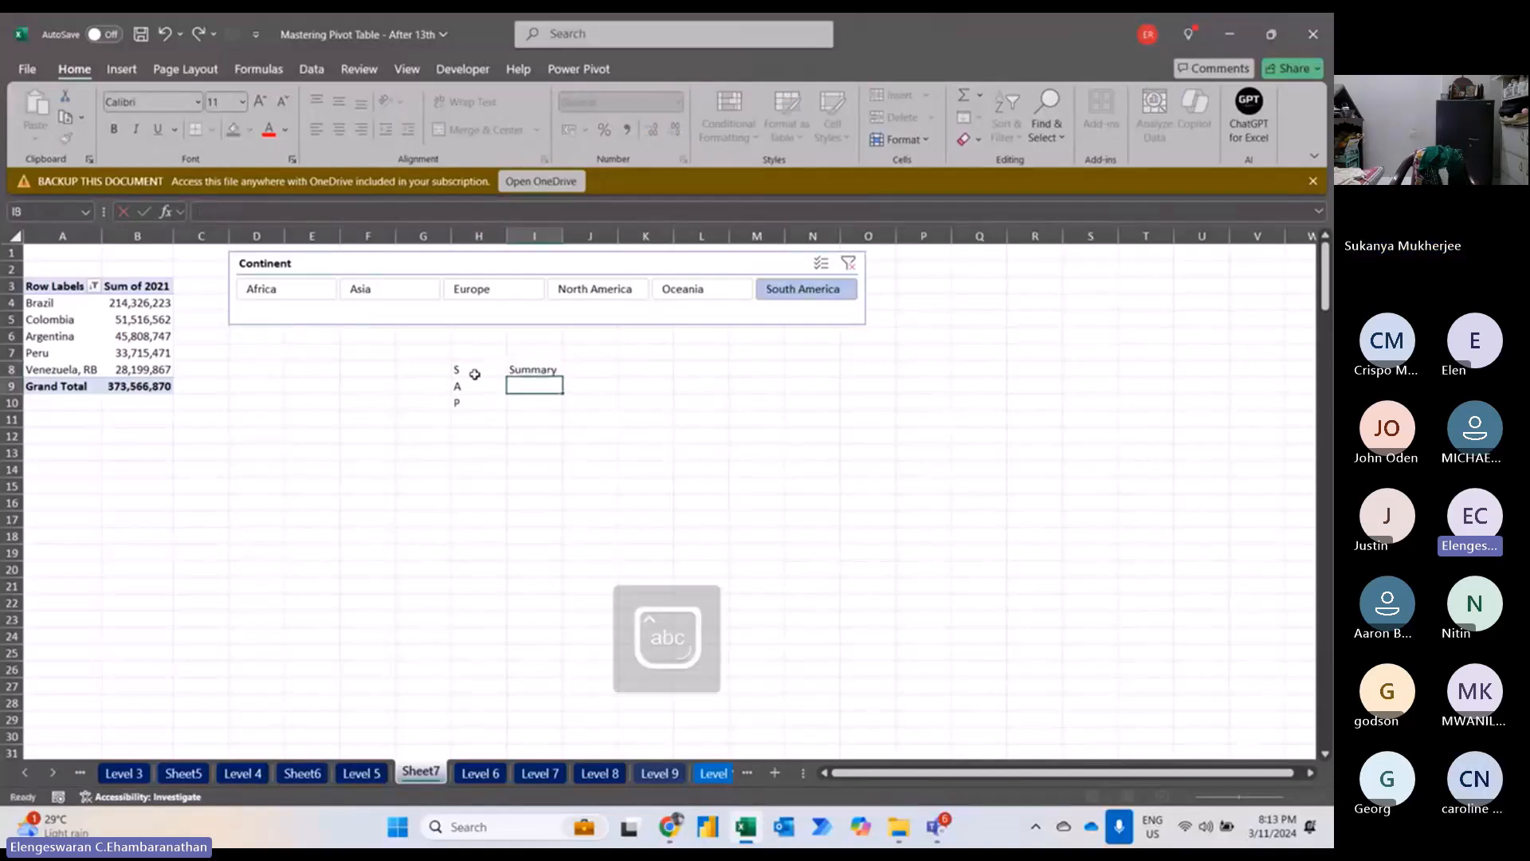
{"action": "type", "text": "Analysis"}
{"action": "key", "text": "Return"}
{"action": "type", "text": "P"}
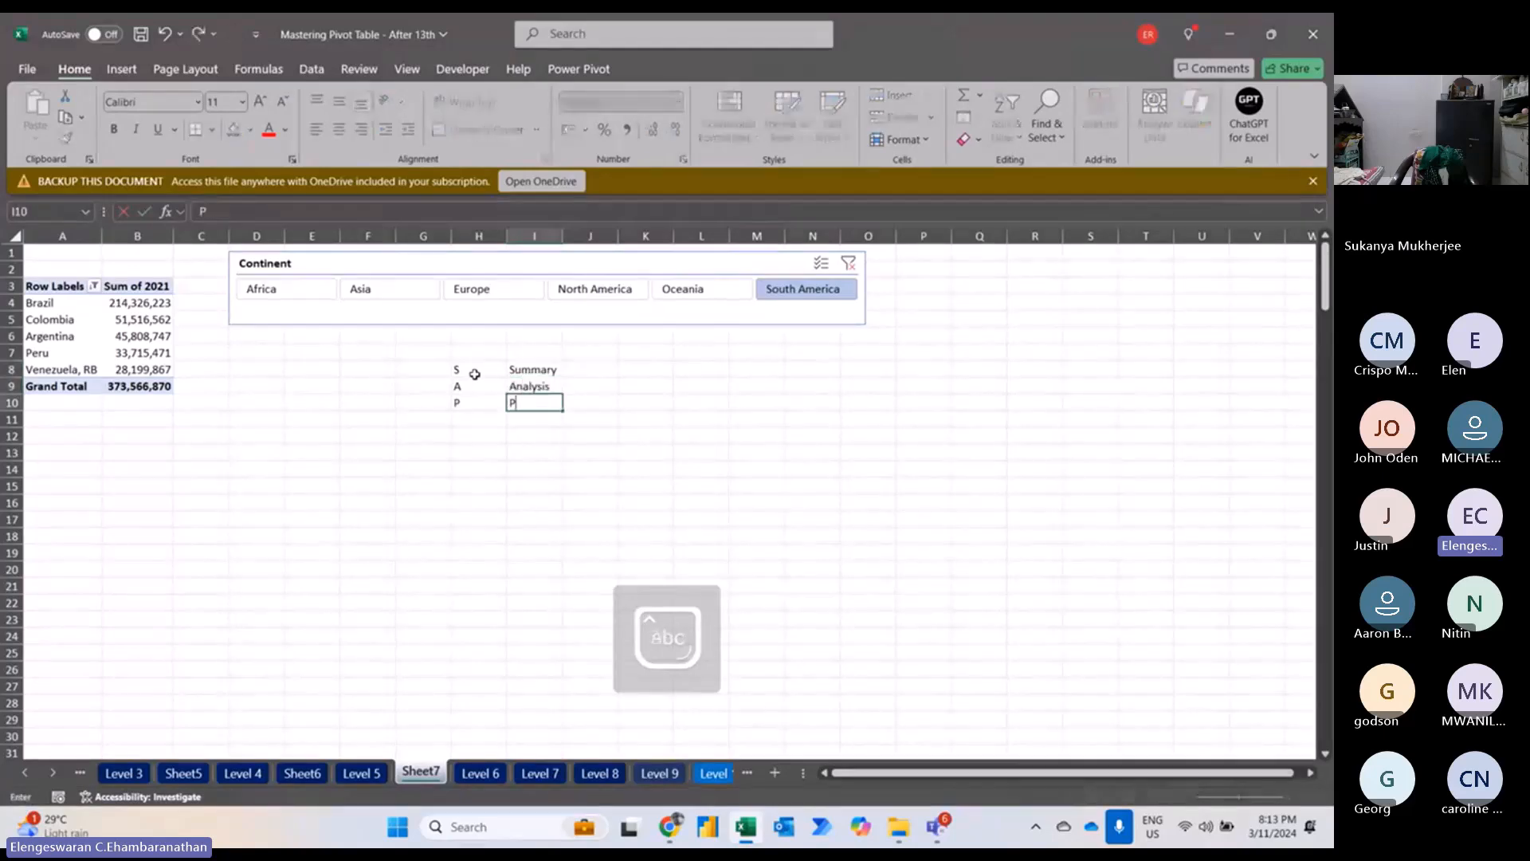
{"action": "type", "text": "resentation"}
{"action": "key", "text": "Return"}
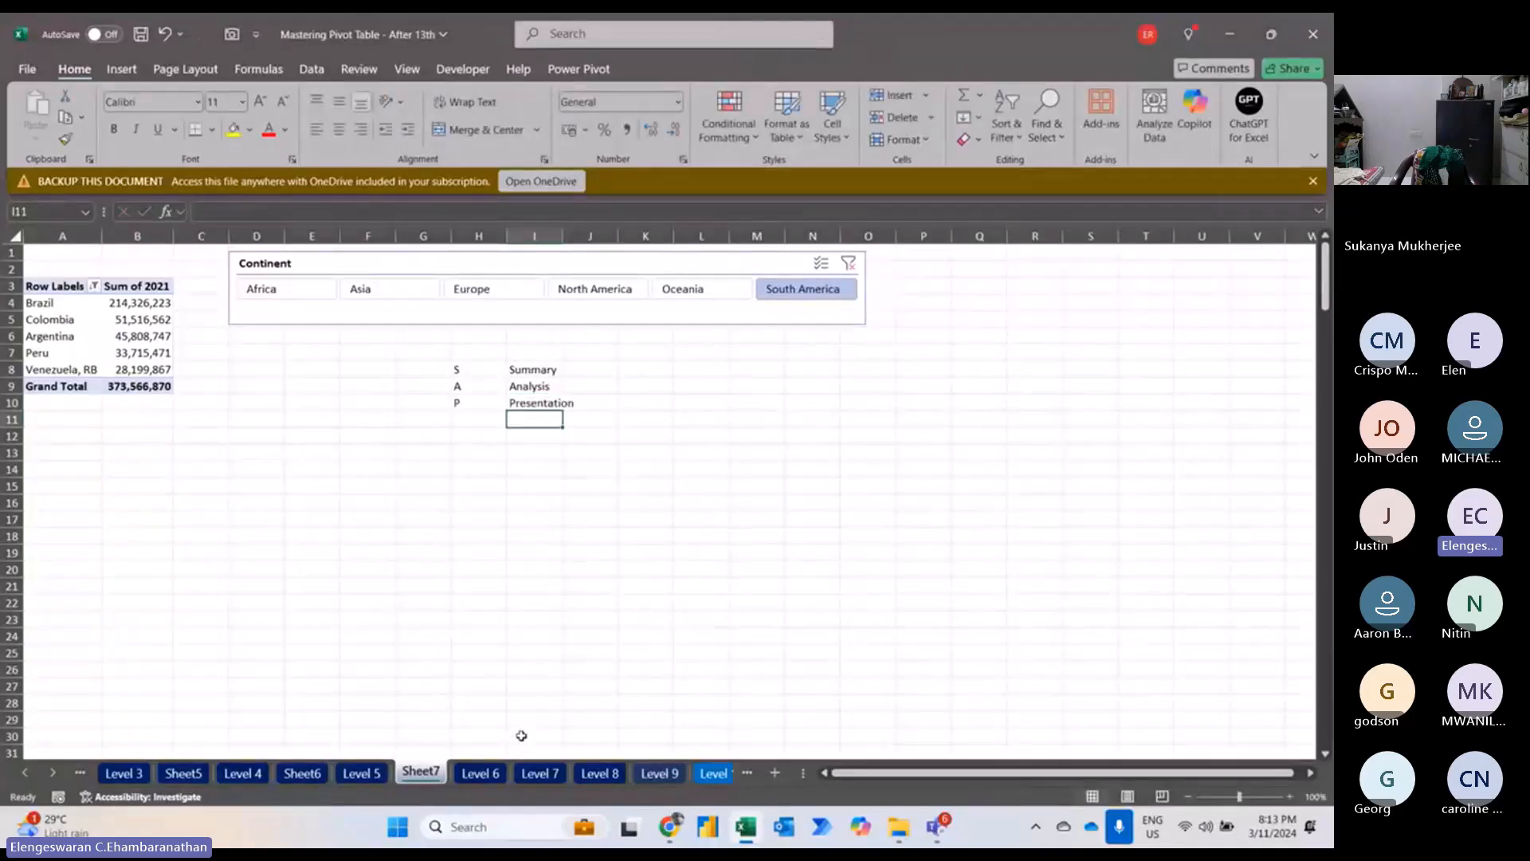
Enter the heading "Pivot table" in cell H7 above the letters.
{"action": "key", "text": "Up"}
{"action": "key", "text": "Up"}
{"action": "key", "text": "Up"}
{"action": "key", "text": "Up"}
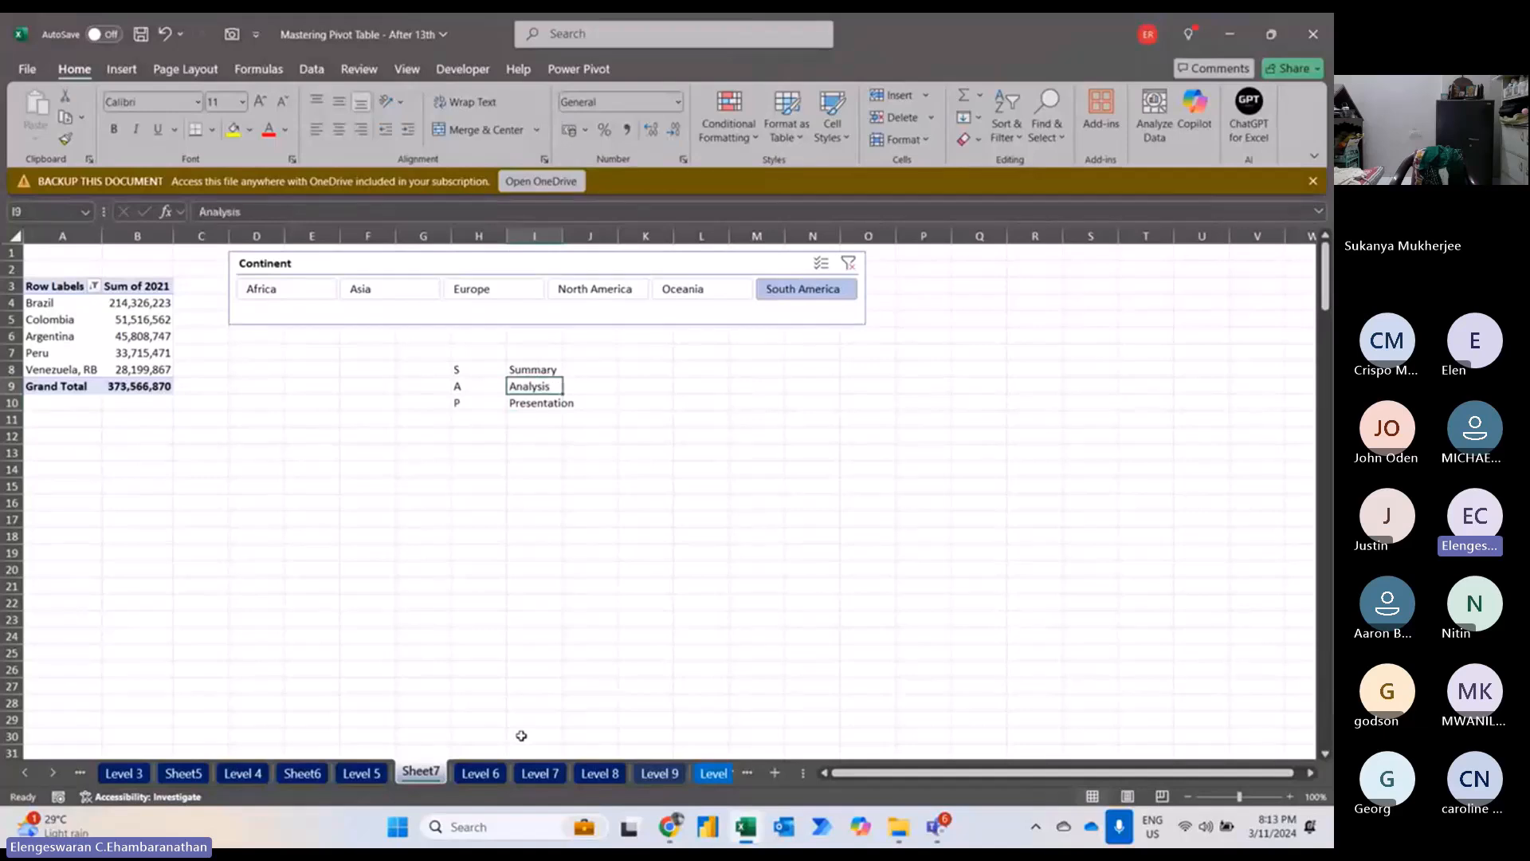
{"action": "key", "text": "Left"}
{"action": "type", "text": "Pivot table"}
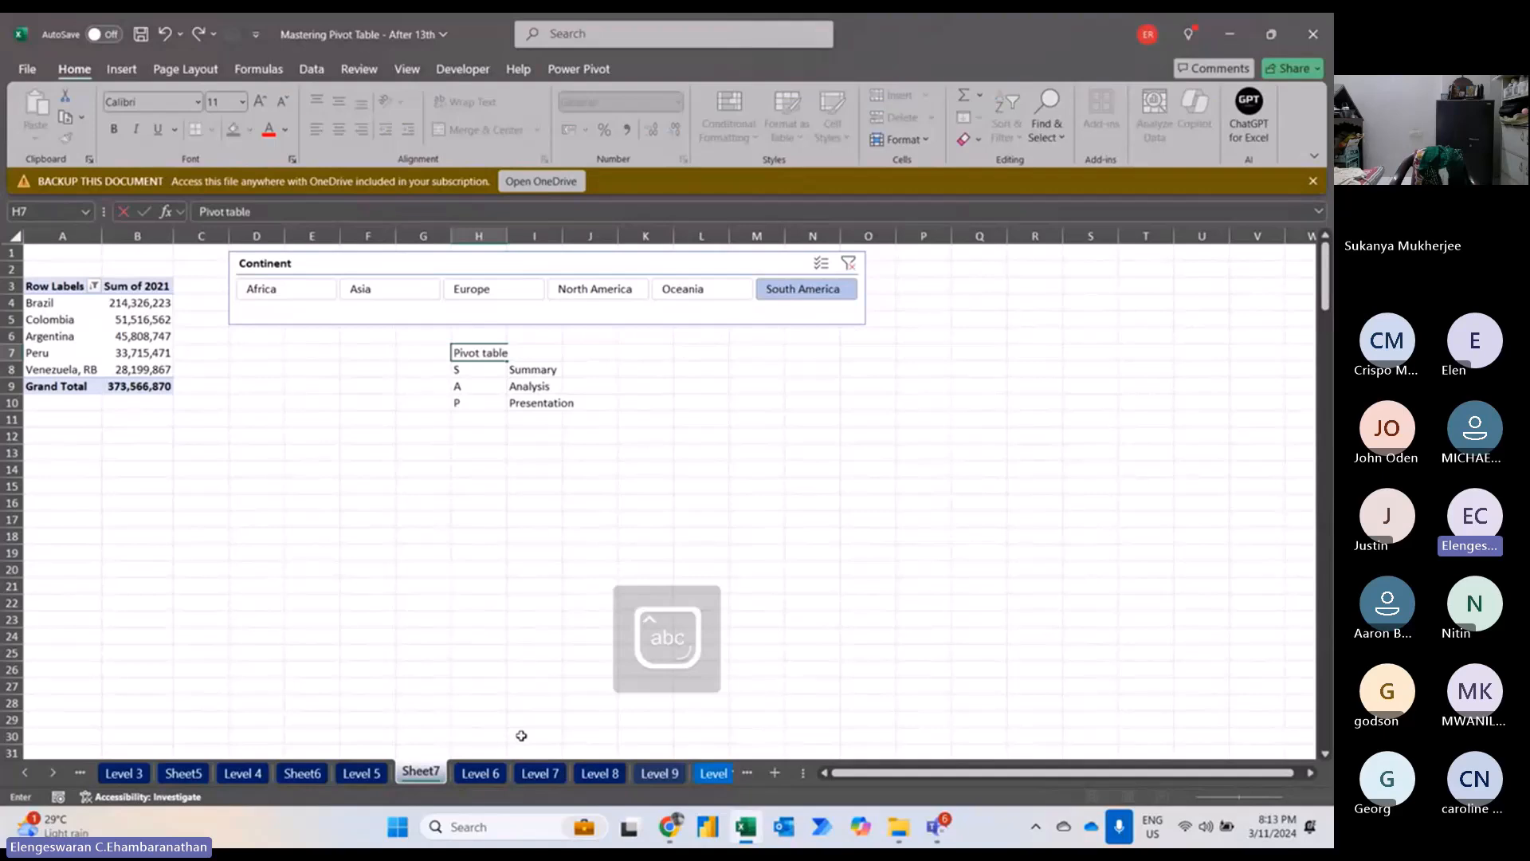
{"action": "key", "text": "Return"}
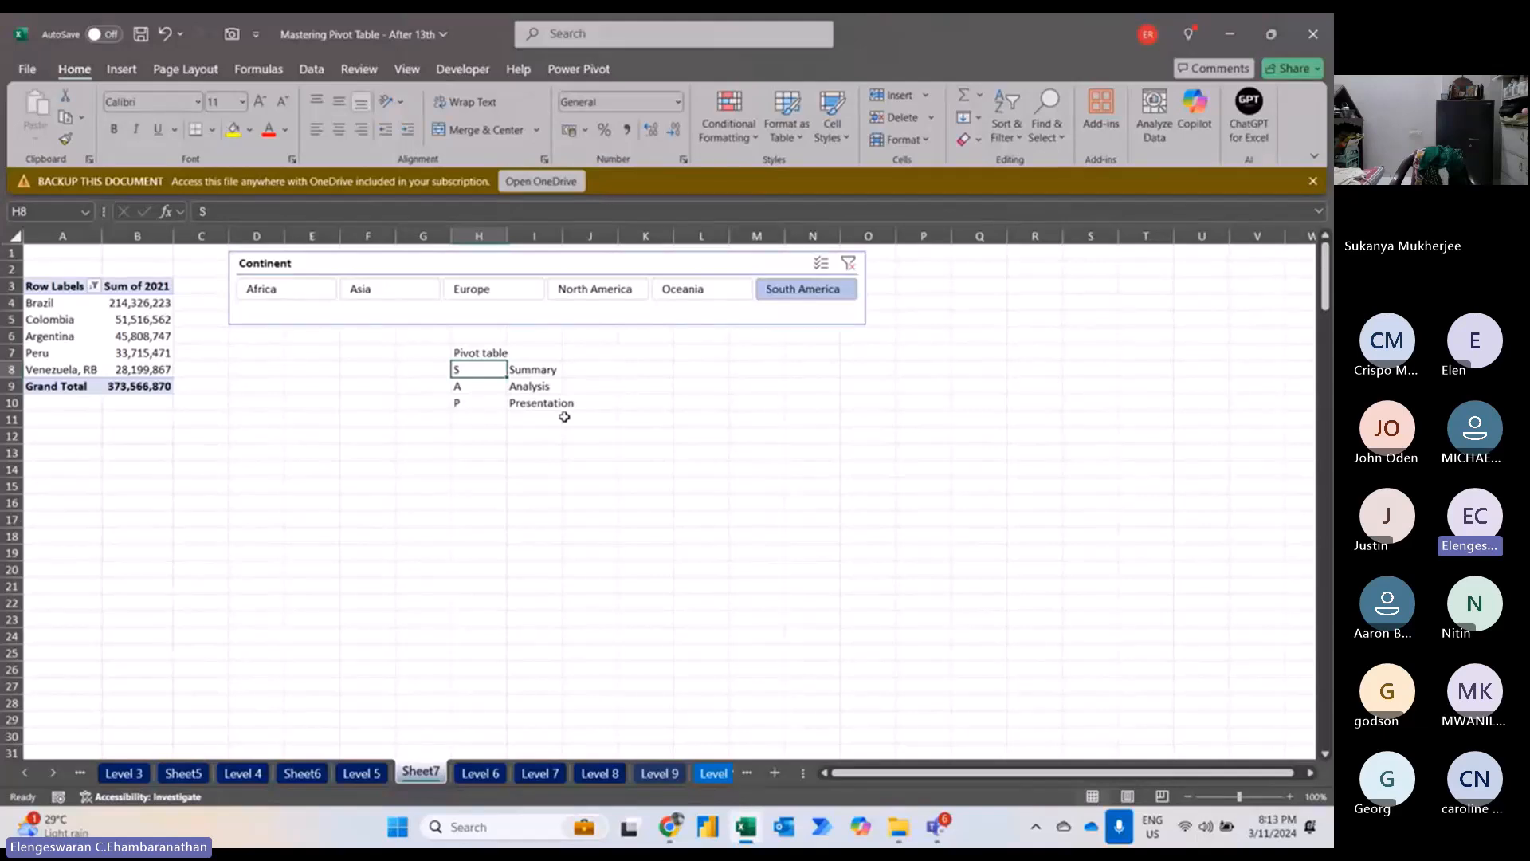
Add the 2021 field to the pivot table a second time as another Sum value column.
{"action": "left_click", "coordinate": [160, 300]}
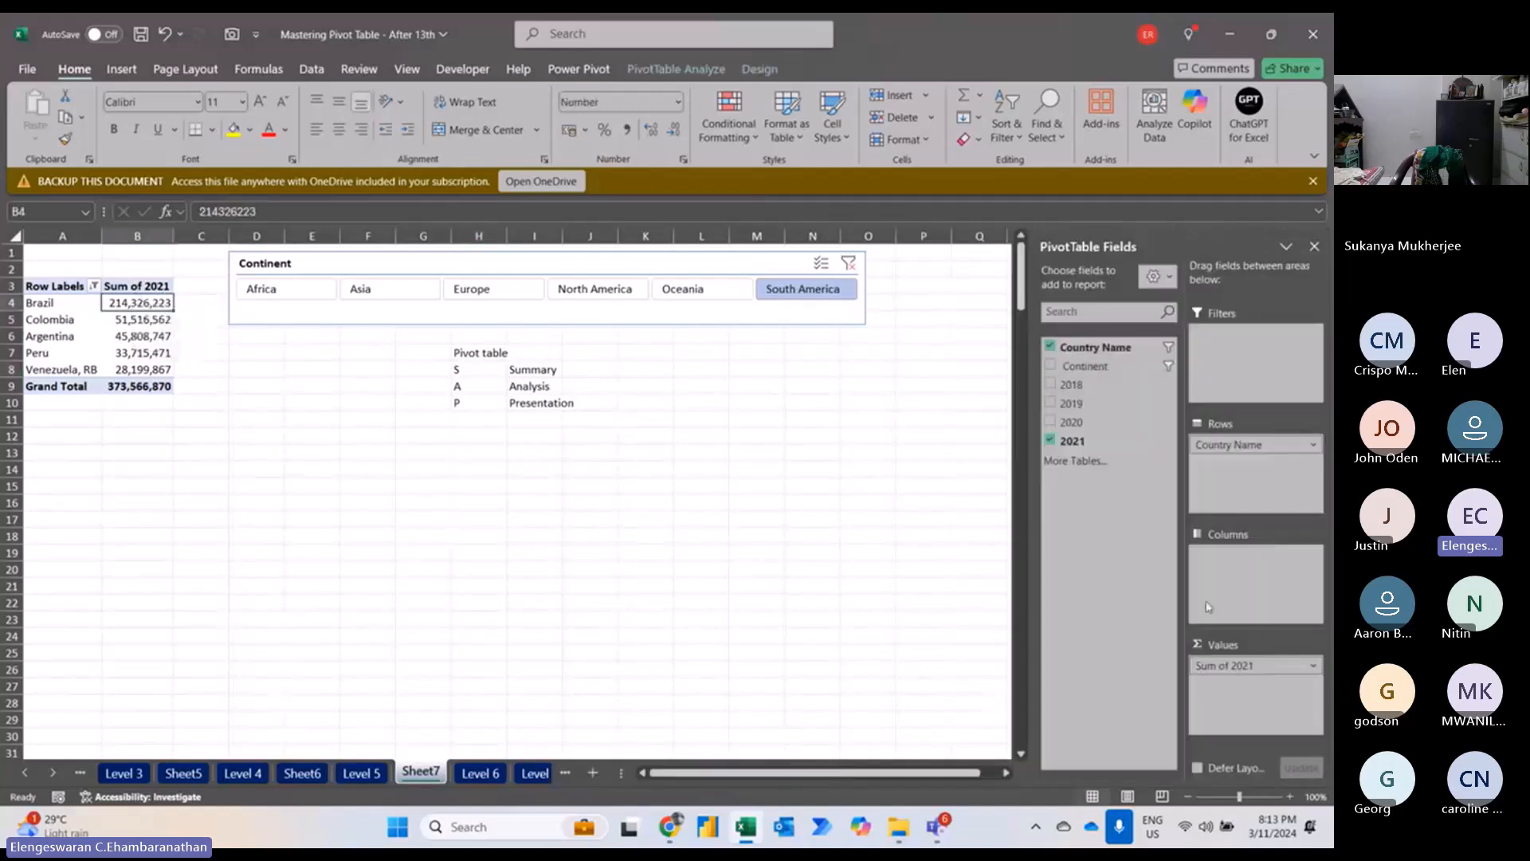
{"action": "left_click", "coordinate": [1258, 579]}
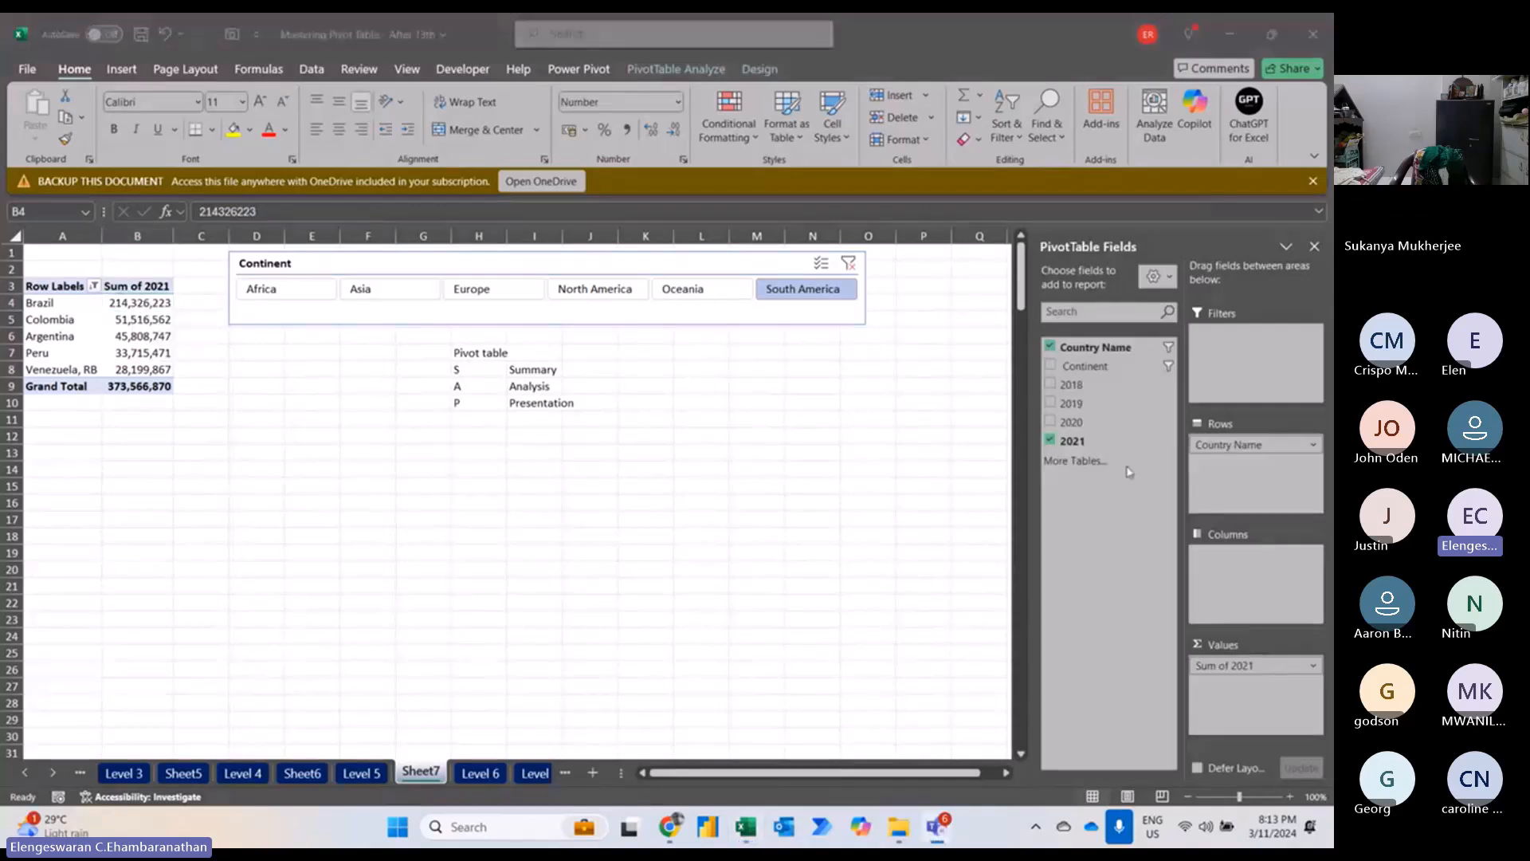
{"action": "left_click", "coordinate": [1088, 444]}
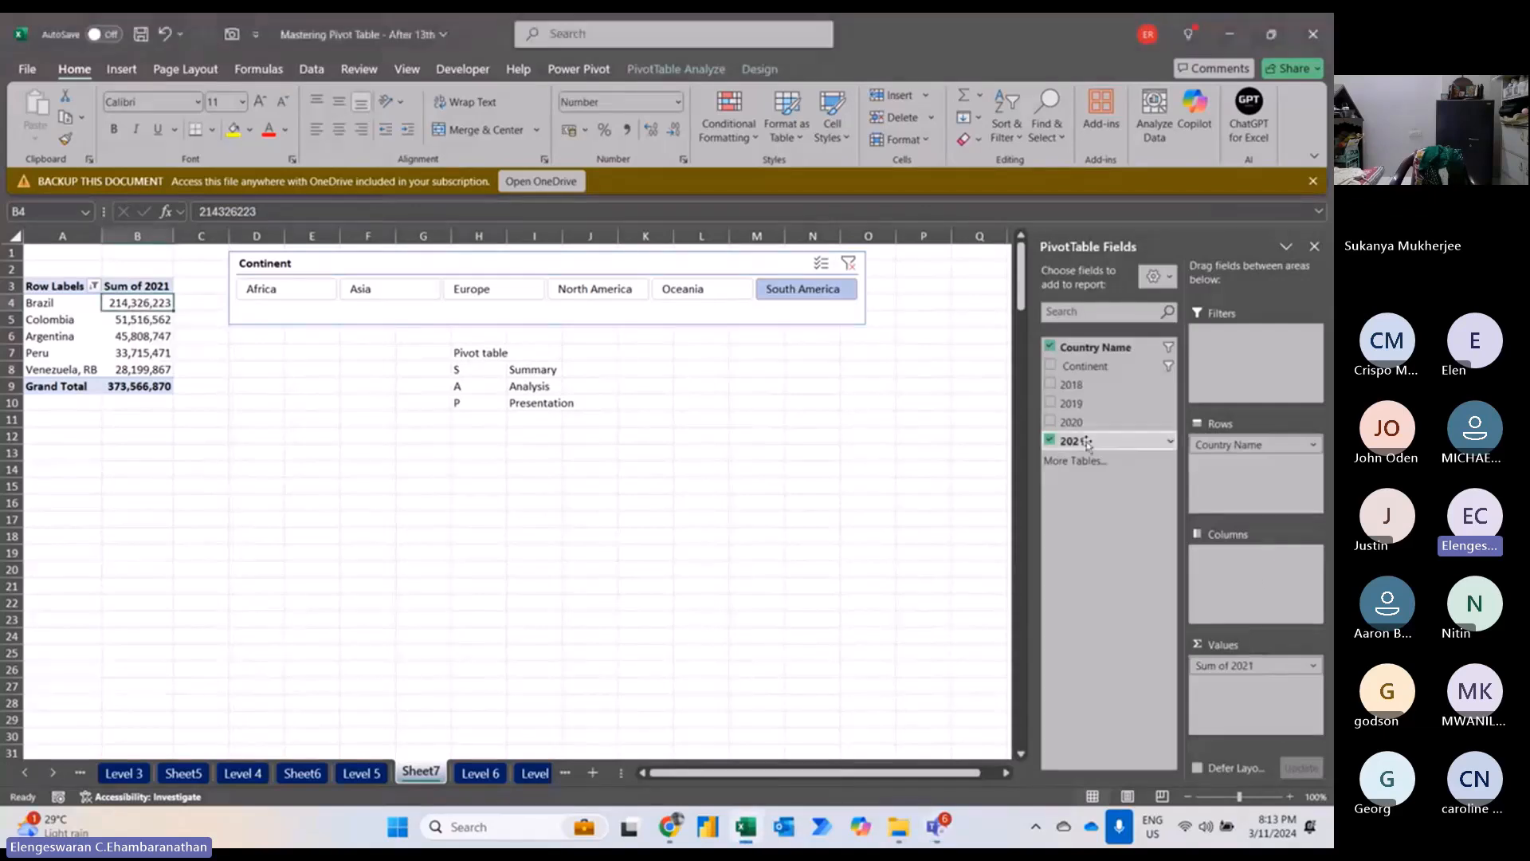
{"action": "left_click_drag", "start_coordinate": [1087, 443], "coordinate": [235, 304]}
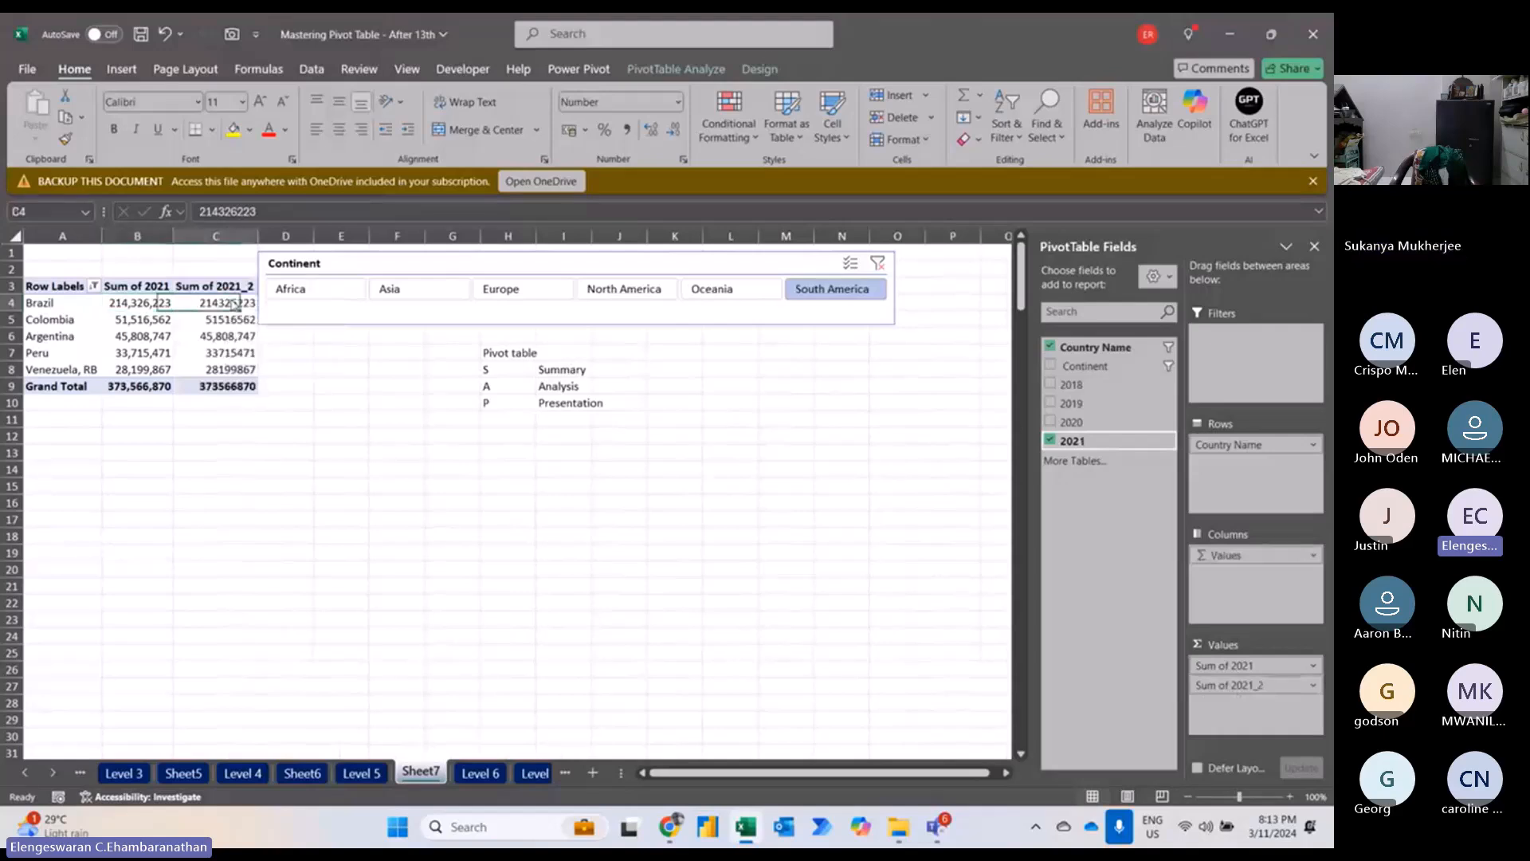
{"action": "right_click", "coordinate": [234, 304]}
{"action": "mouse_move", "coordinate": [292, 555]}
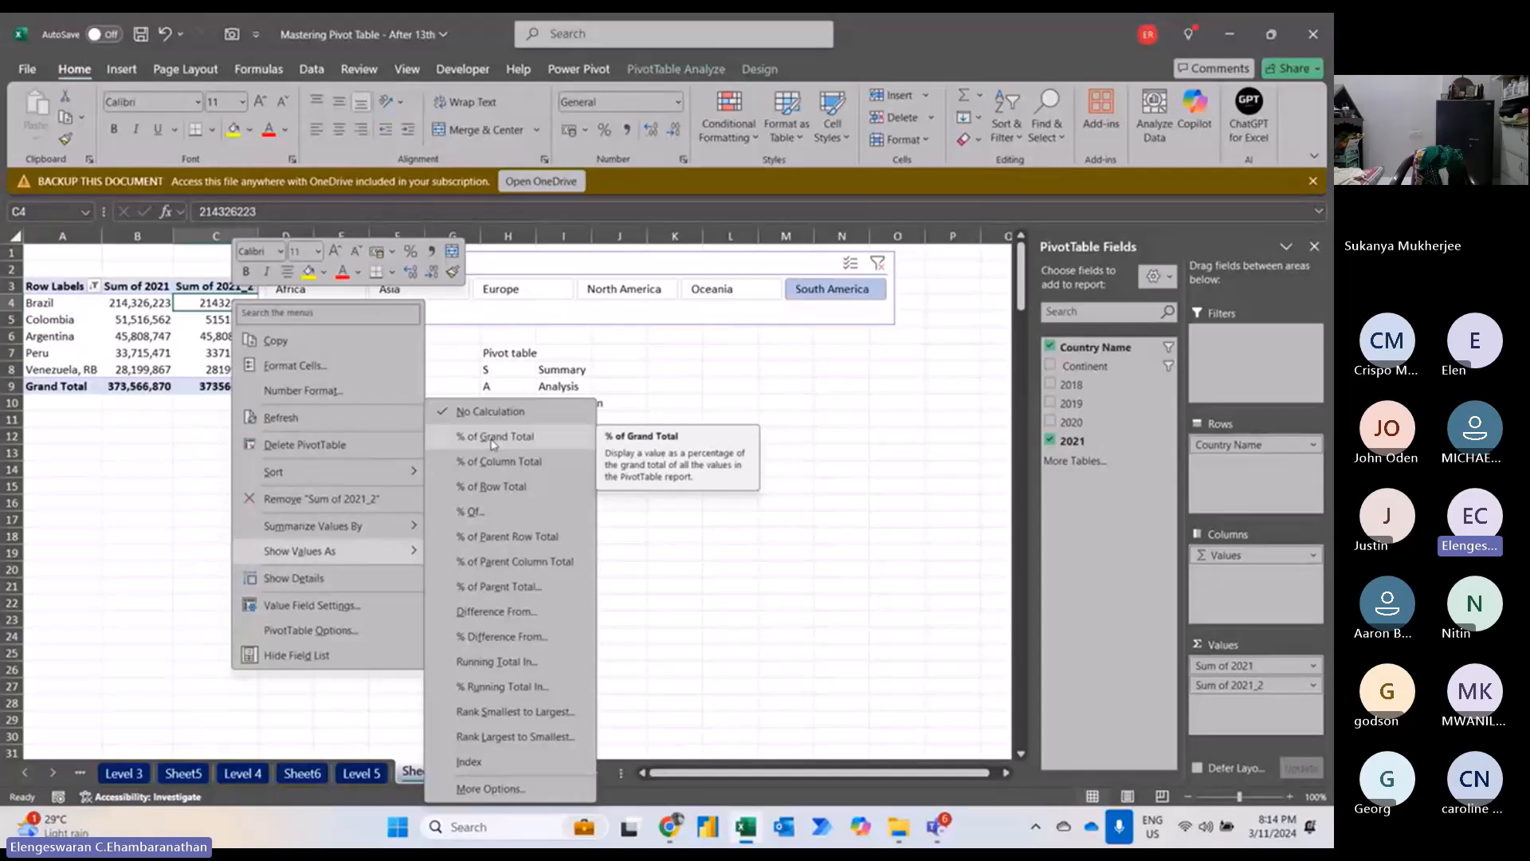
{"action": "key", "text": "Escape"}
{"action": "key", "text": "Escape"}
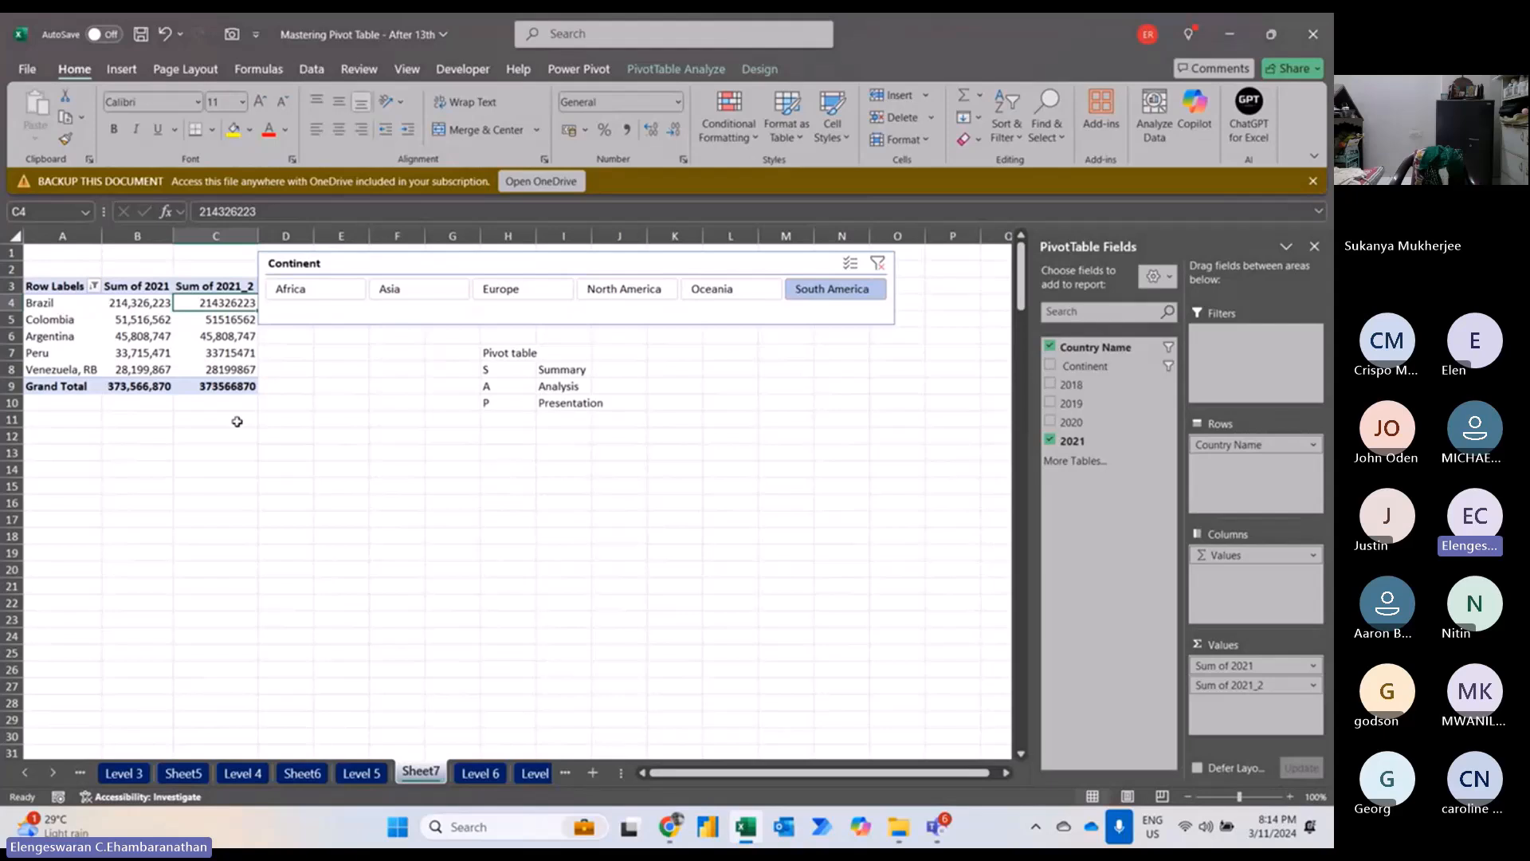
Show the values of the second 2021 column as % of Column Total.
{"action": "right_click", "coordinate": [204, 303]}
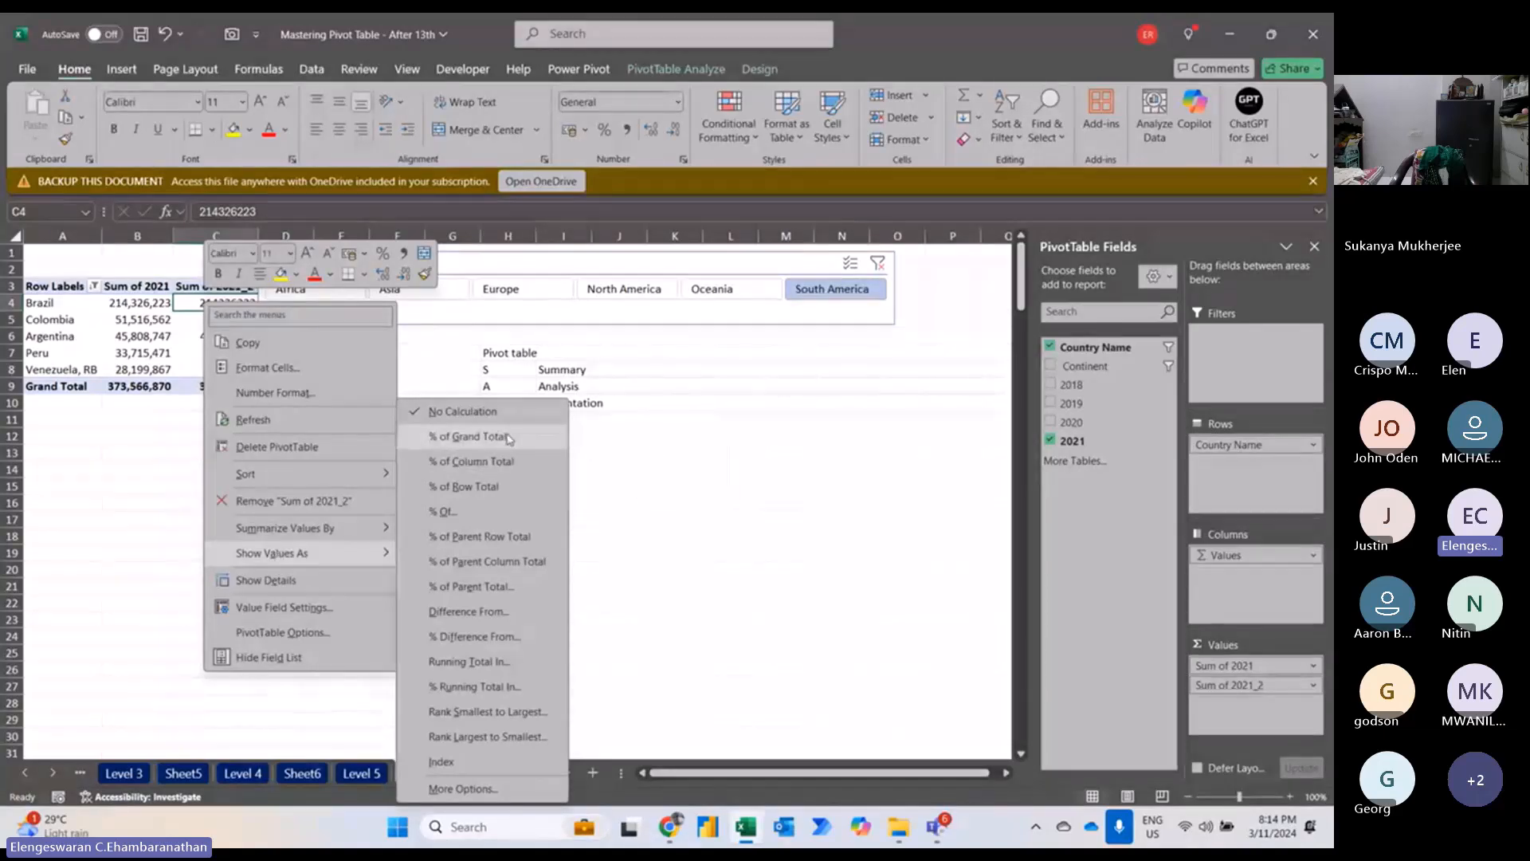
{"action": "left_click", "coordinate": [522, 460]}
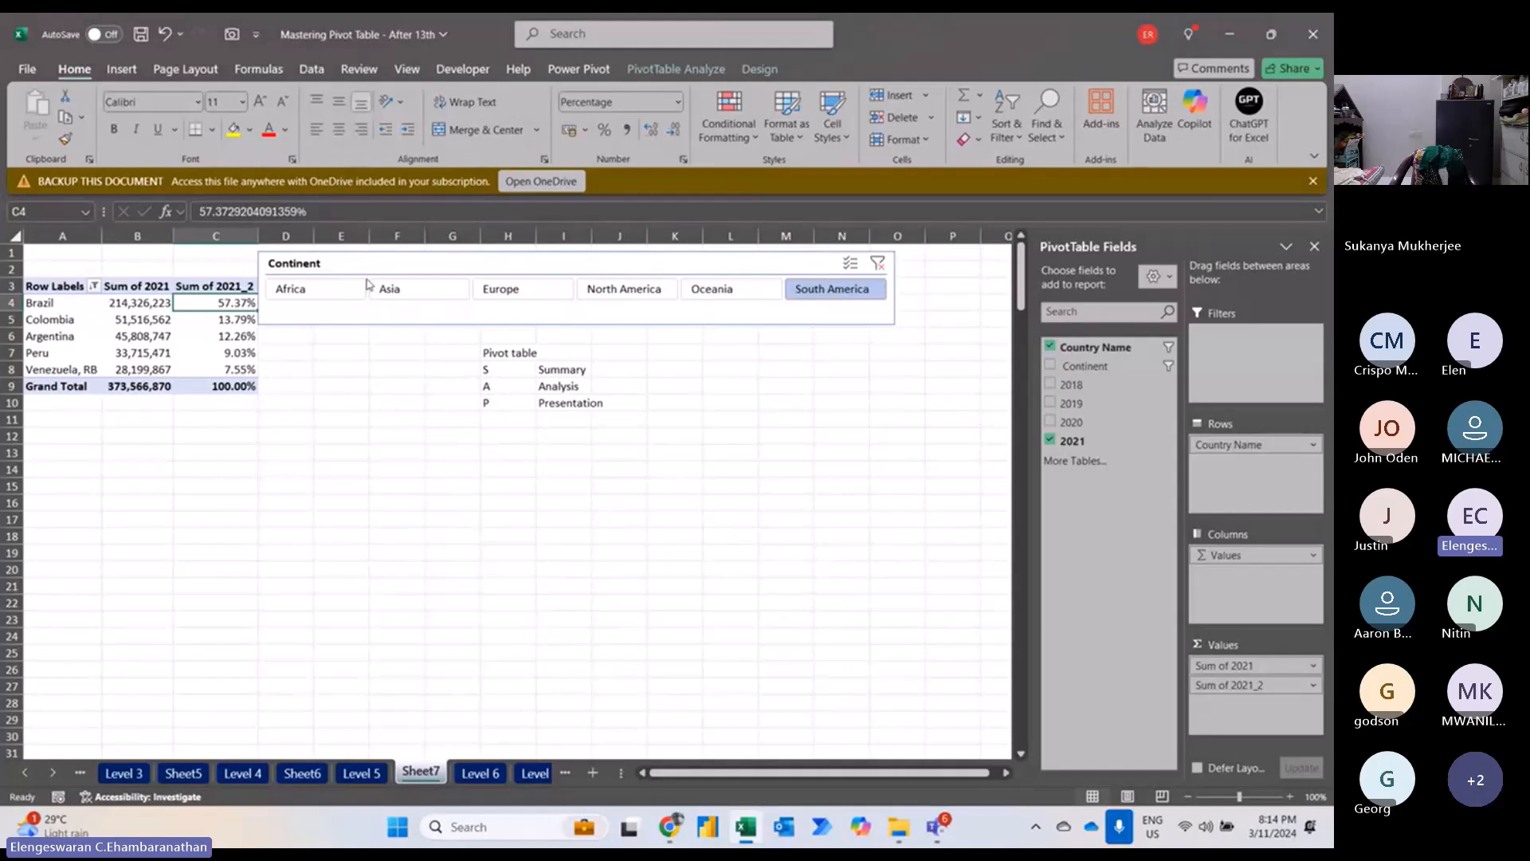
Filter the pivot table with the Continent slicer, first to Africa and finally to Asia.
{"action": "left_click", "coordinate": [342, 294]}
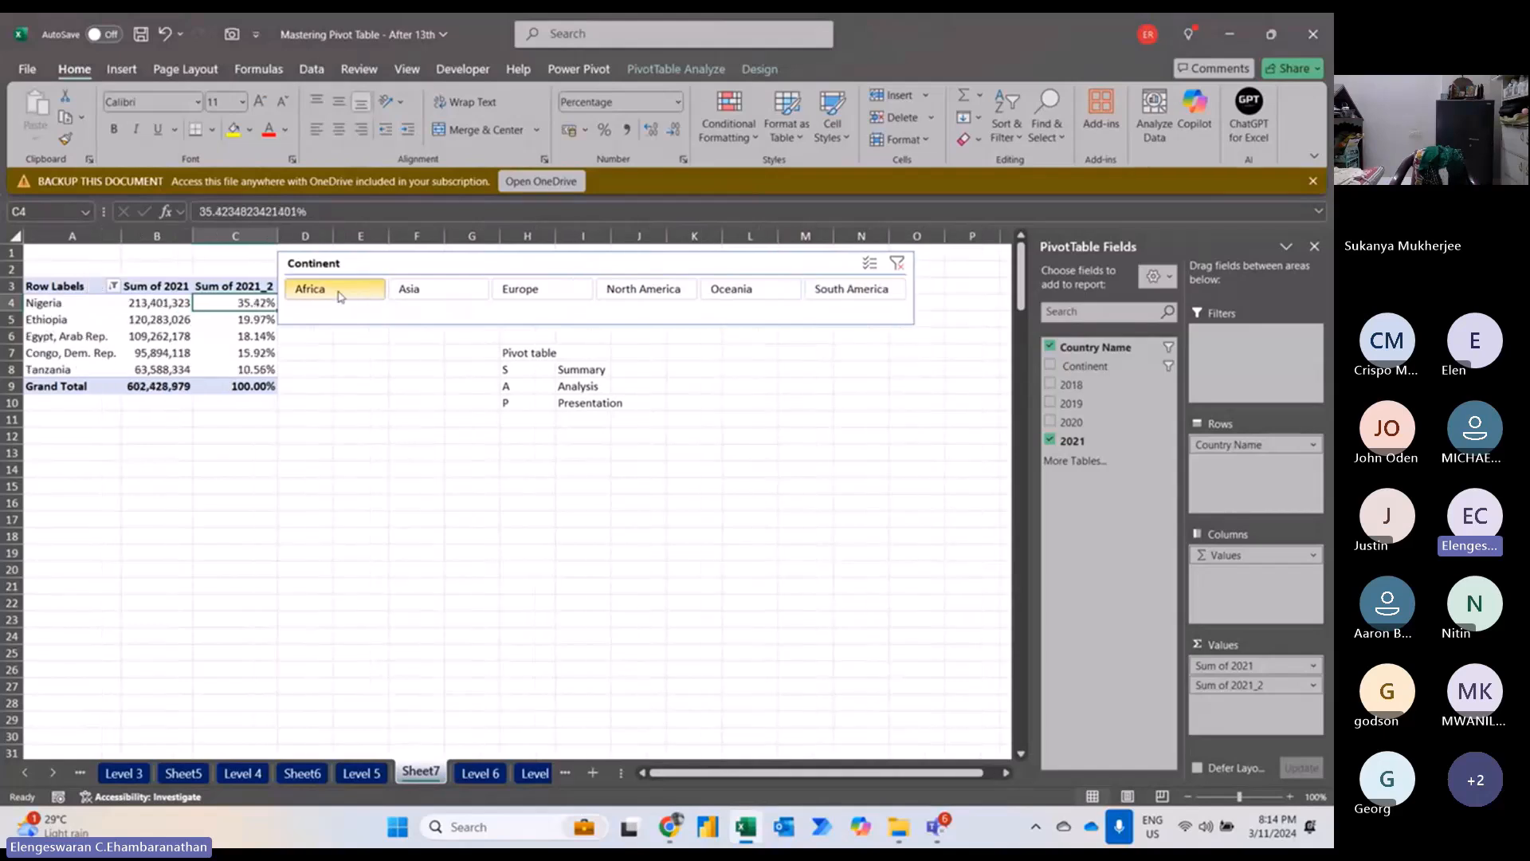
{"action": "key", "text": "Left"}
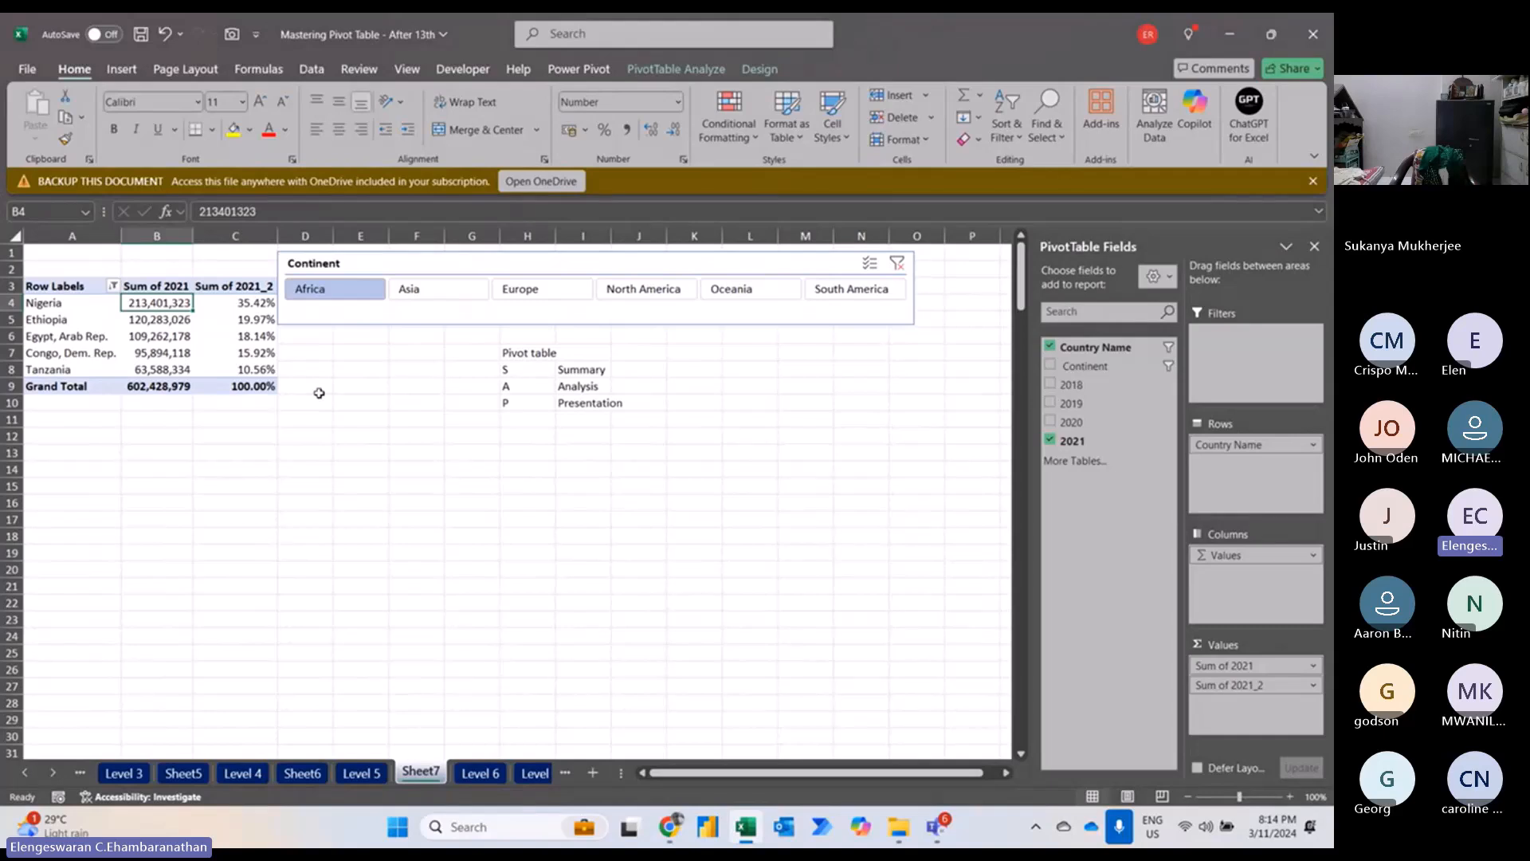
{"action": "key", "text": "Right"}
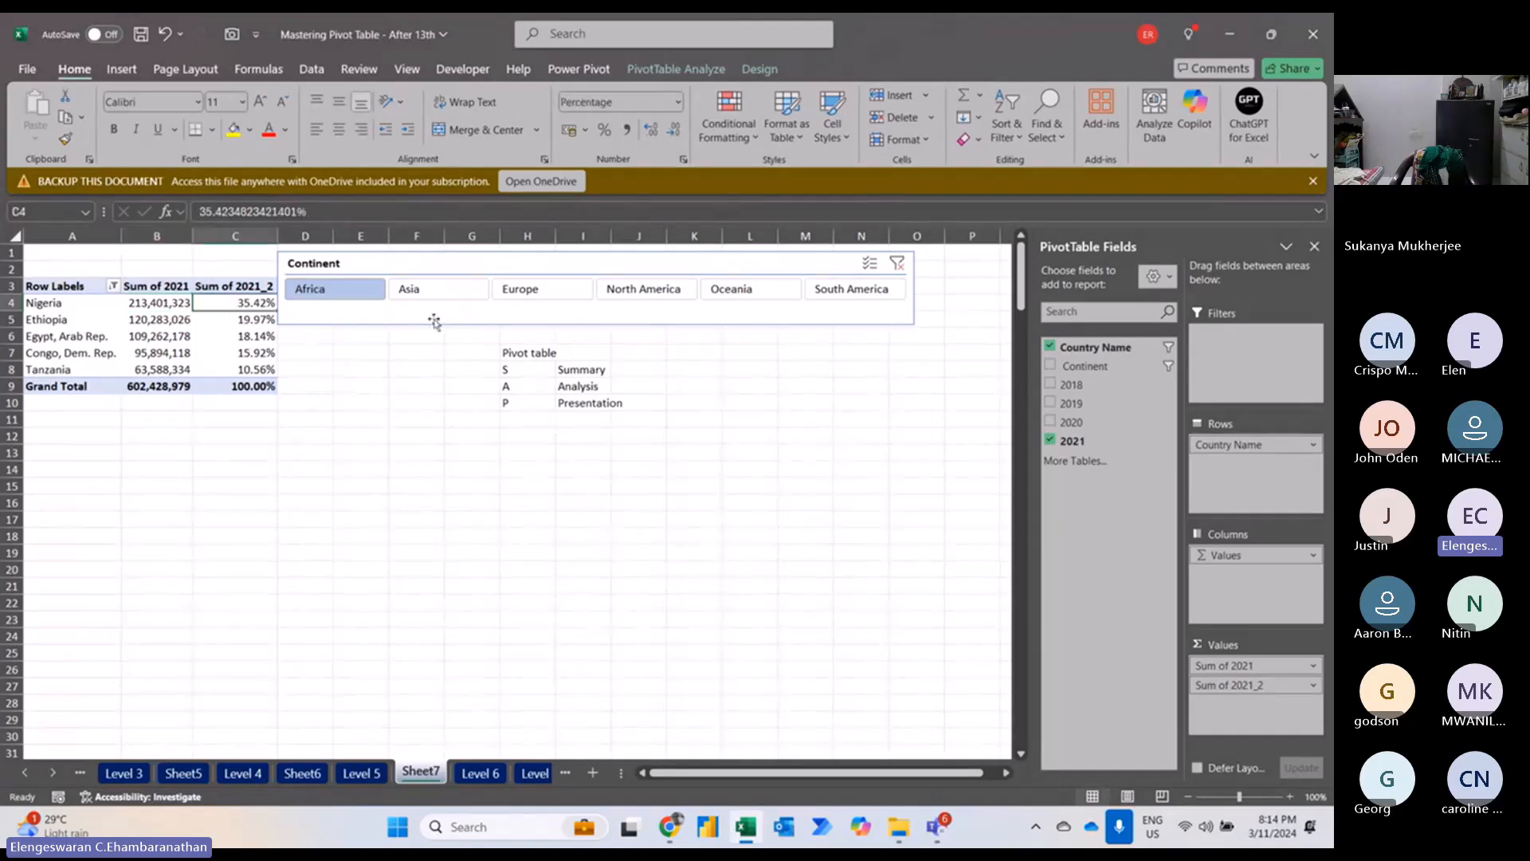
{"action": "left_click", "coordinate": [439, 290]}
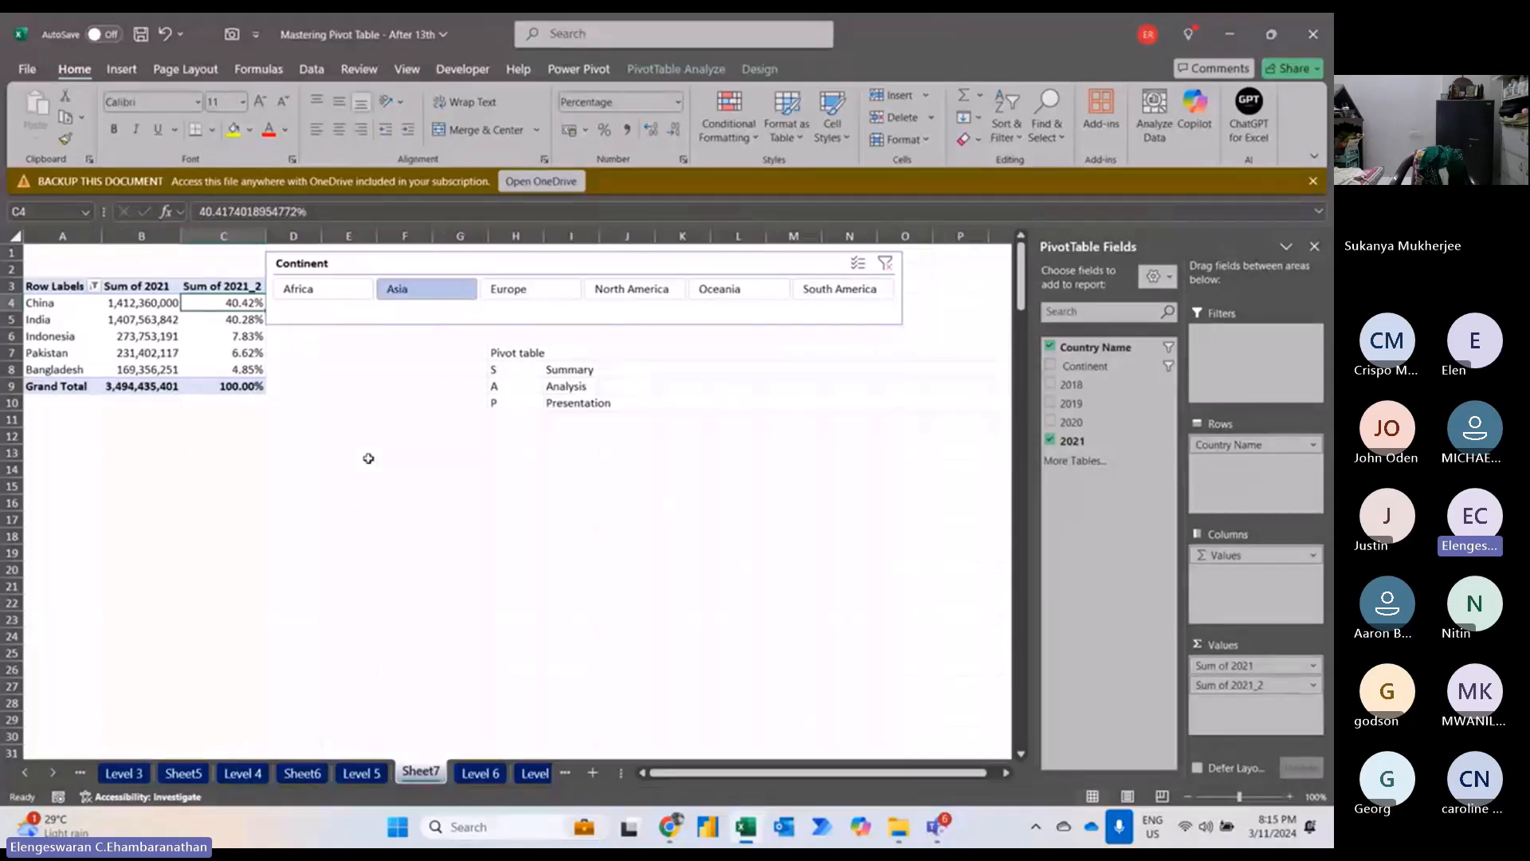
Select the China and India percentage shares to examine them together, and view the Apple sales data on the Level 7 sheet.
{"action": "key", "text": "Down"}
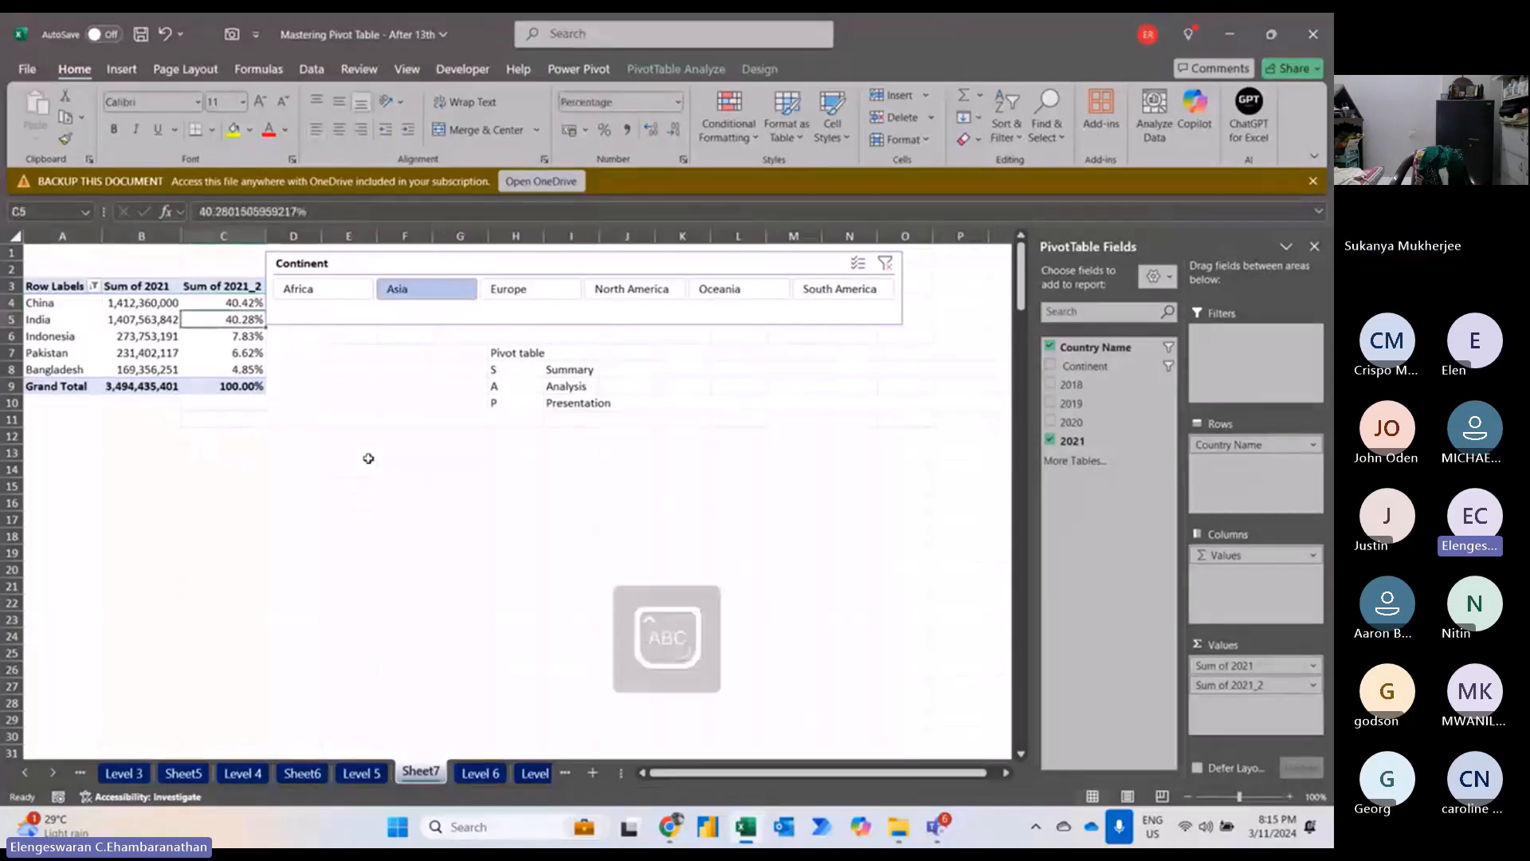
{"action": "key", "text": "shift+Up"}
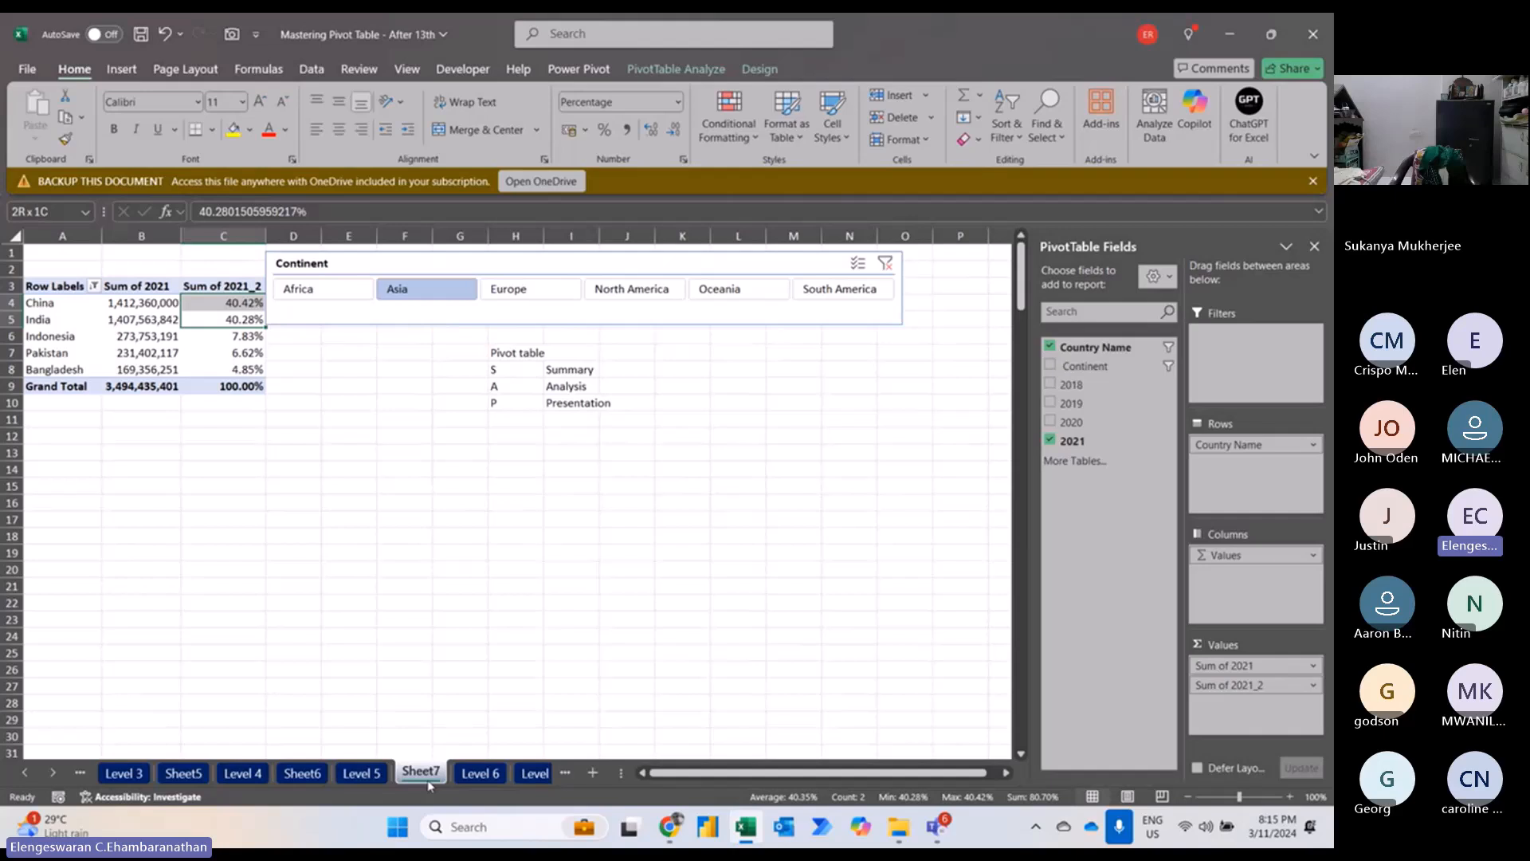
{"action": "left_click", "coordinate": [537, 774]}
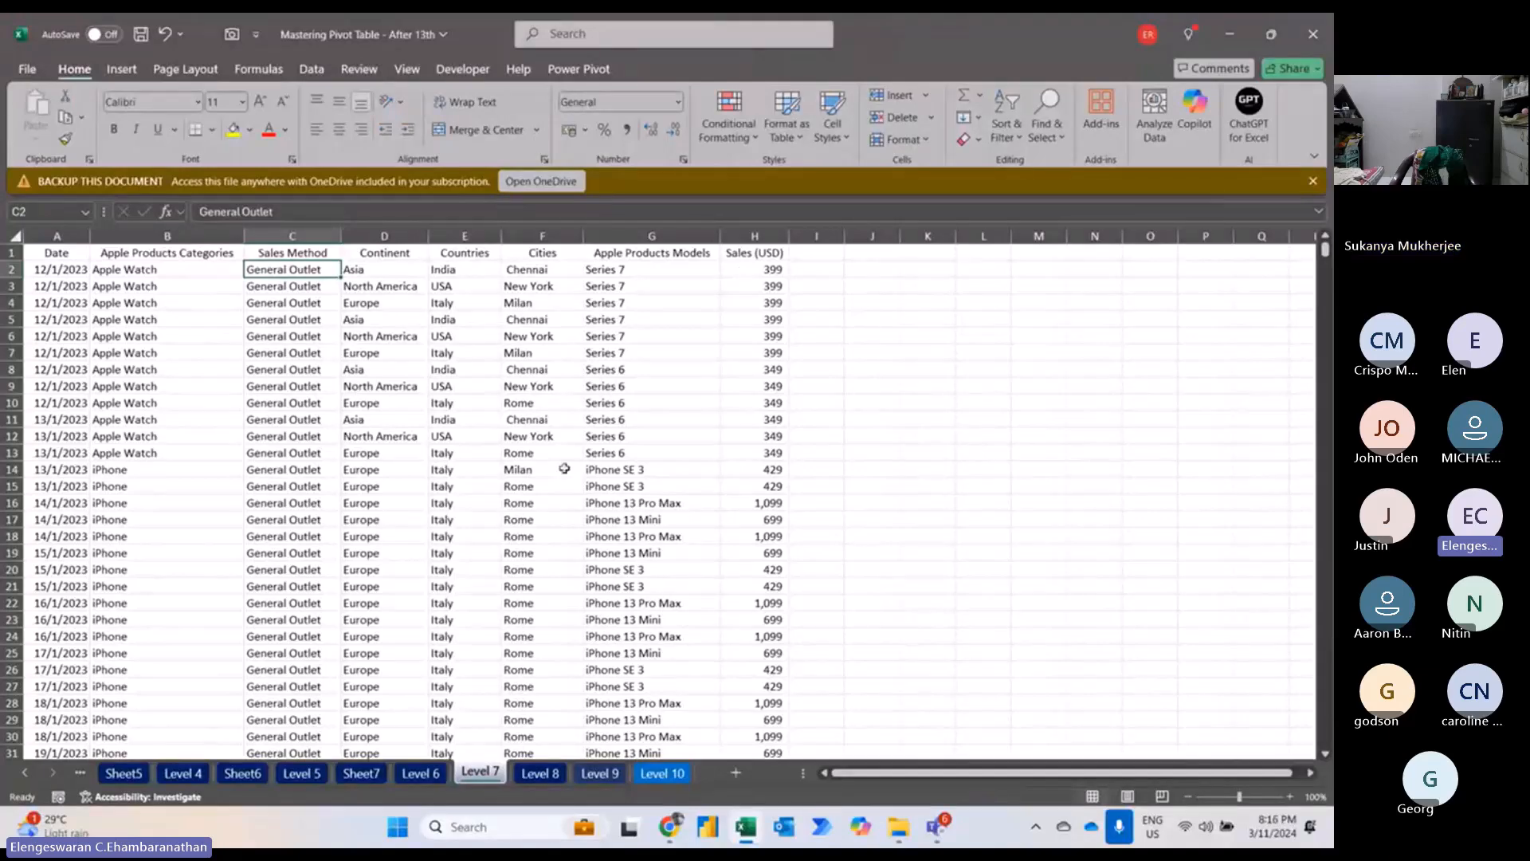
{"action": "left_click", "coordinate": [467, 228]}
{"action": "left_click", "coordinate": [470, 315]}
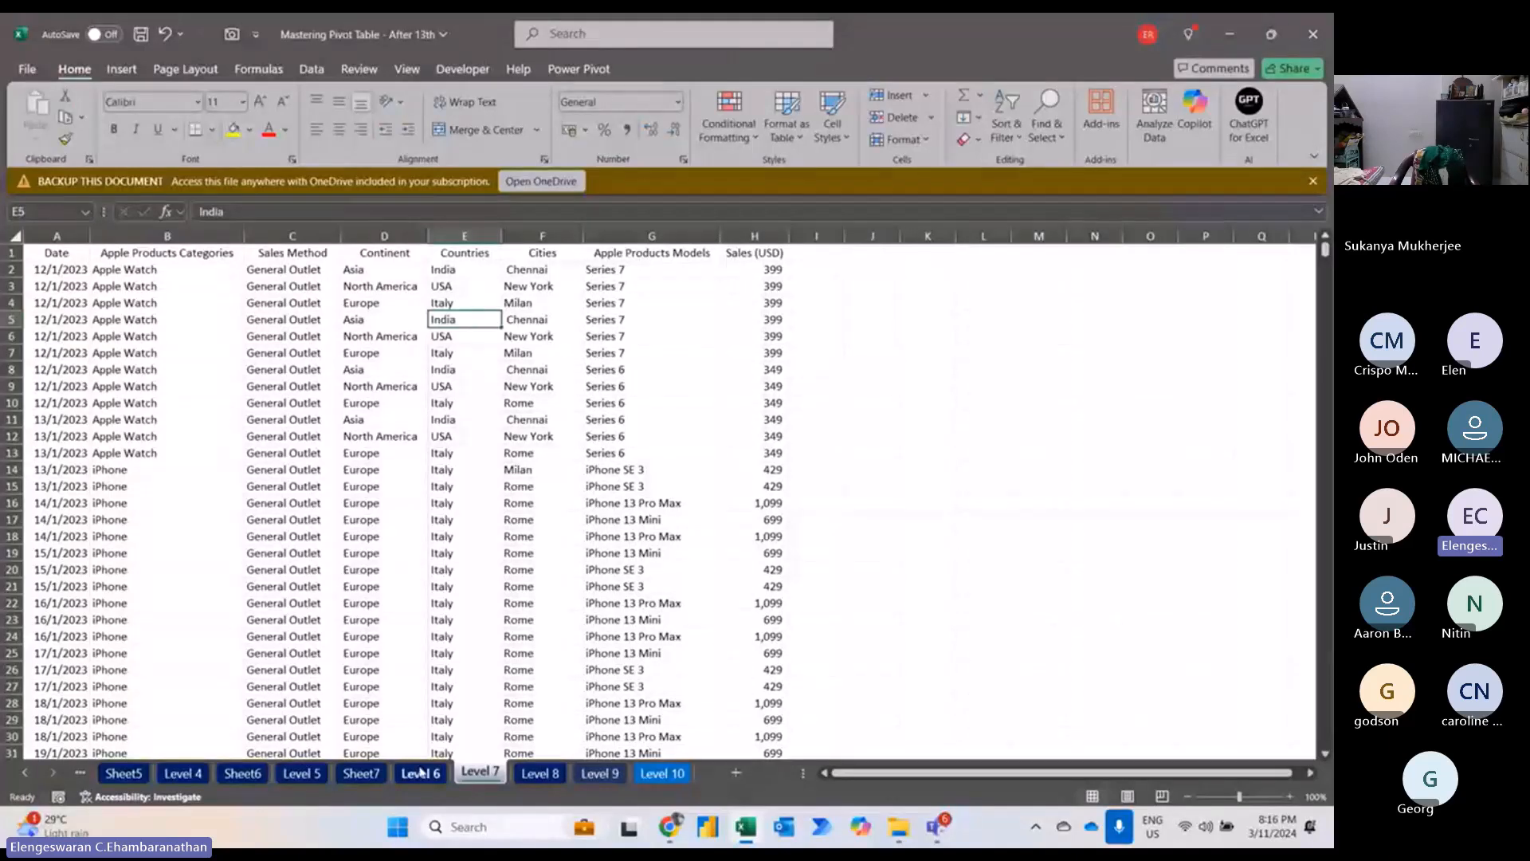
Copy the seven numbered pivot table instructions from the Level 6 sheet to cell K5 of the Level 7 sheet.
{"action": "left_click", "coordinate": [420, 772]}
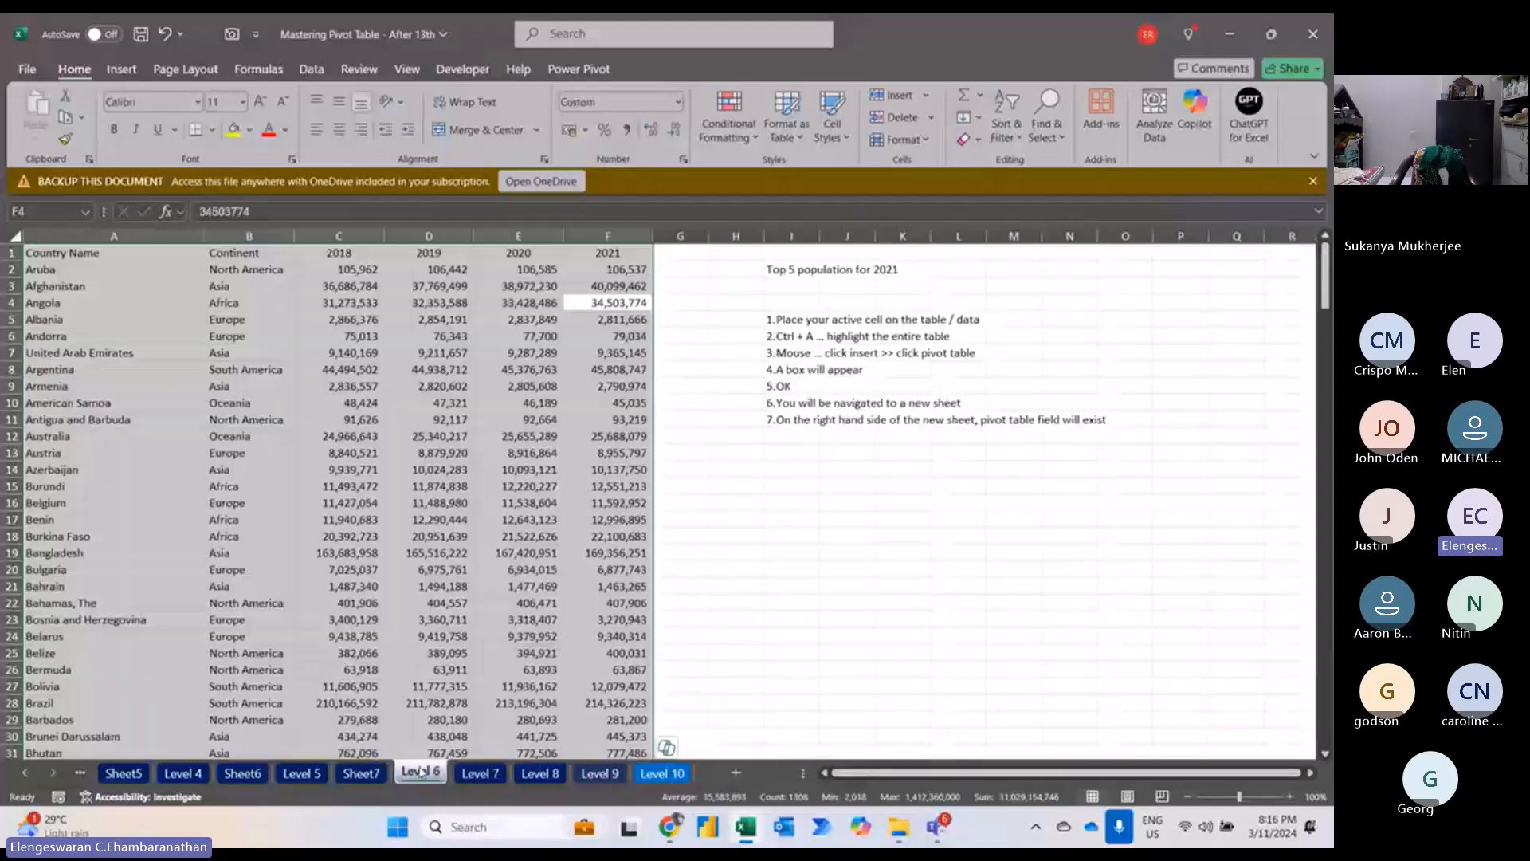
{"action": "key", "text": "ctrl+c"}
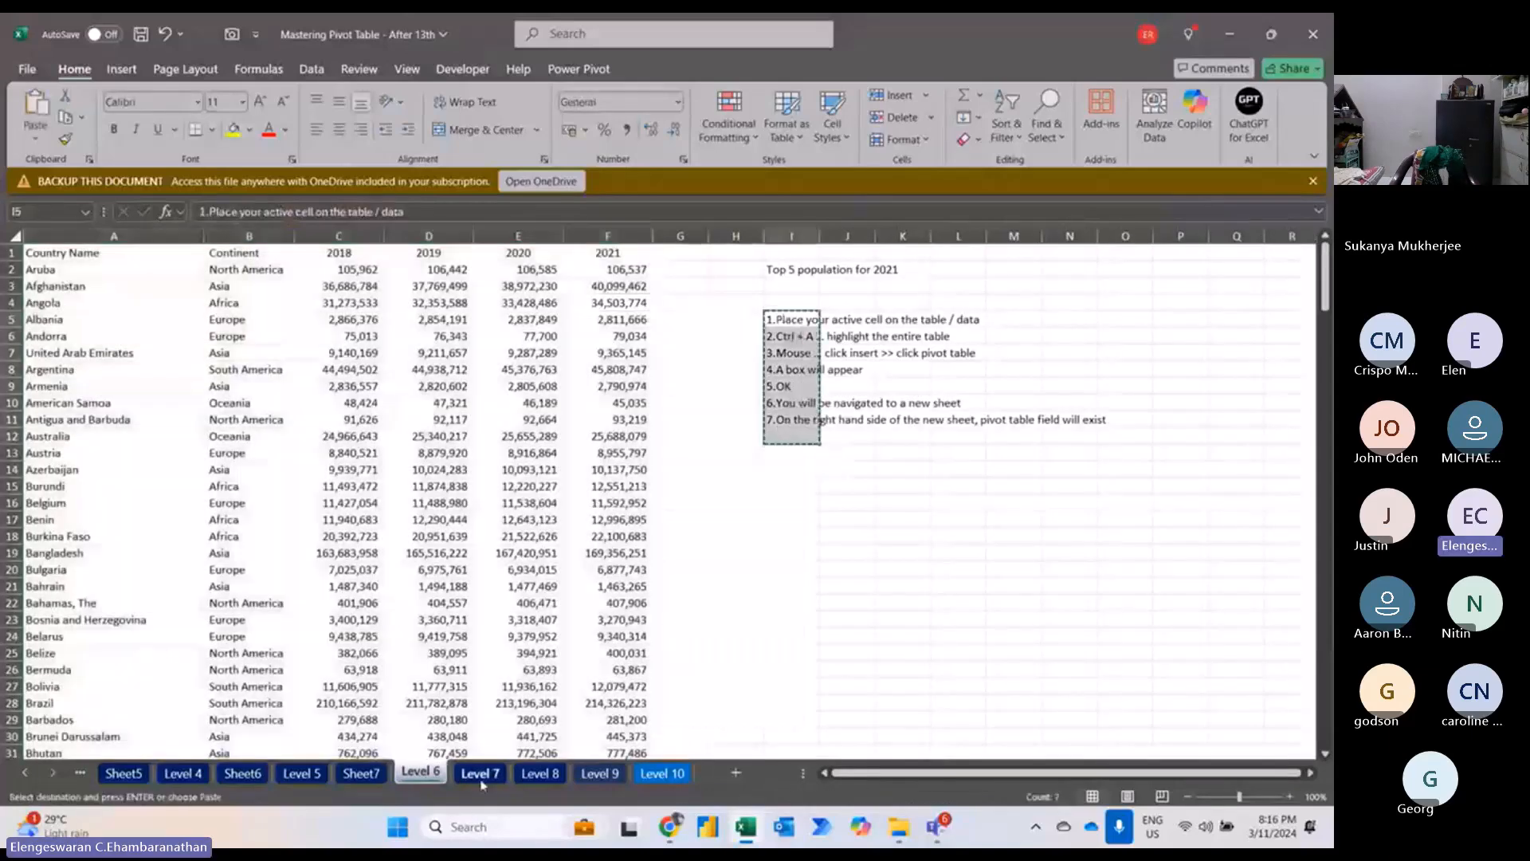
{"action": "left_click", "coordinate": [479, 772]}
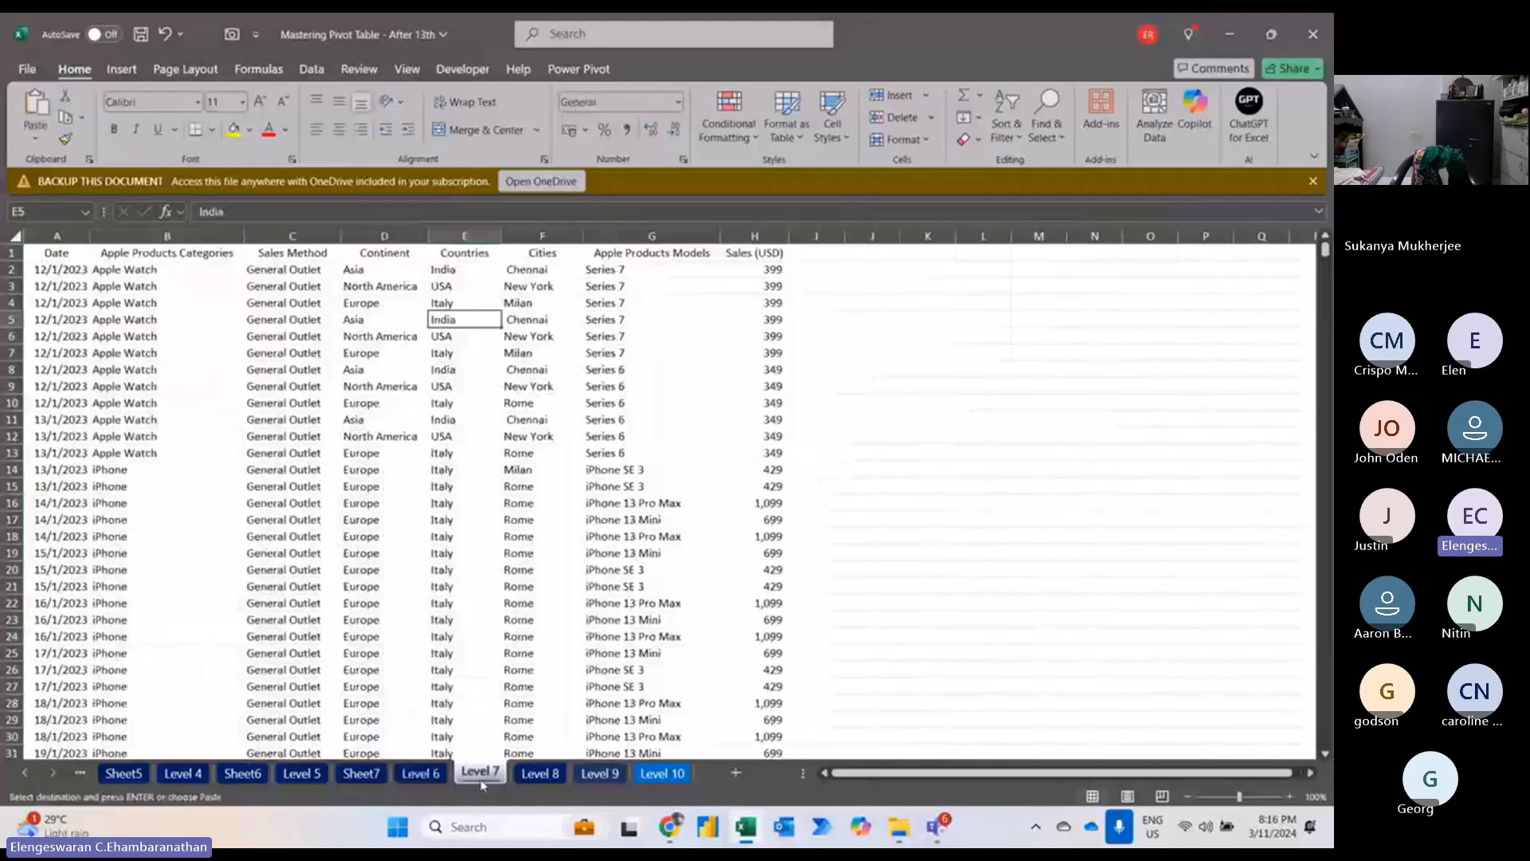
{"action": "left_click", "coordinate": [924, 306]}
{"action": "key", "text": "Down"}
{"action": "key", "text": "ctrl+v"}
Enter the task "Determine which country dominate the apple products market" in cell K2 above the instructions.
{"action": "key", "text": "Up"}
{"action": "key", "text": "Up"}
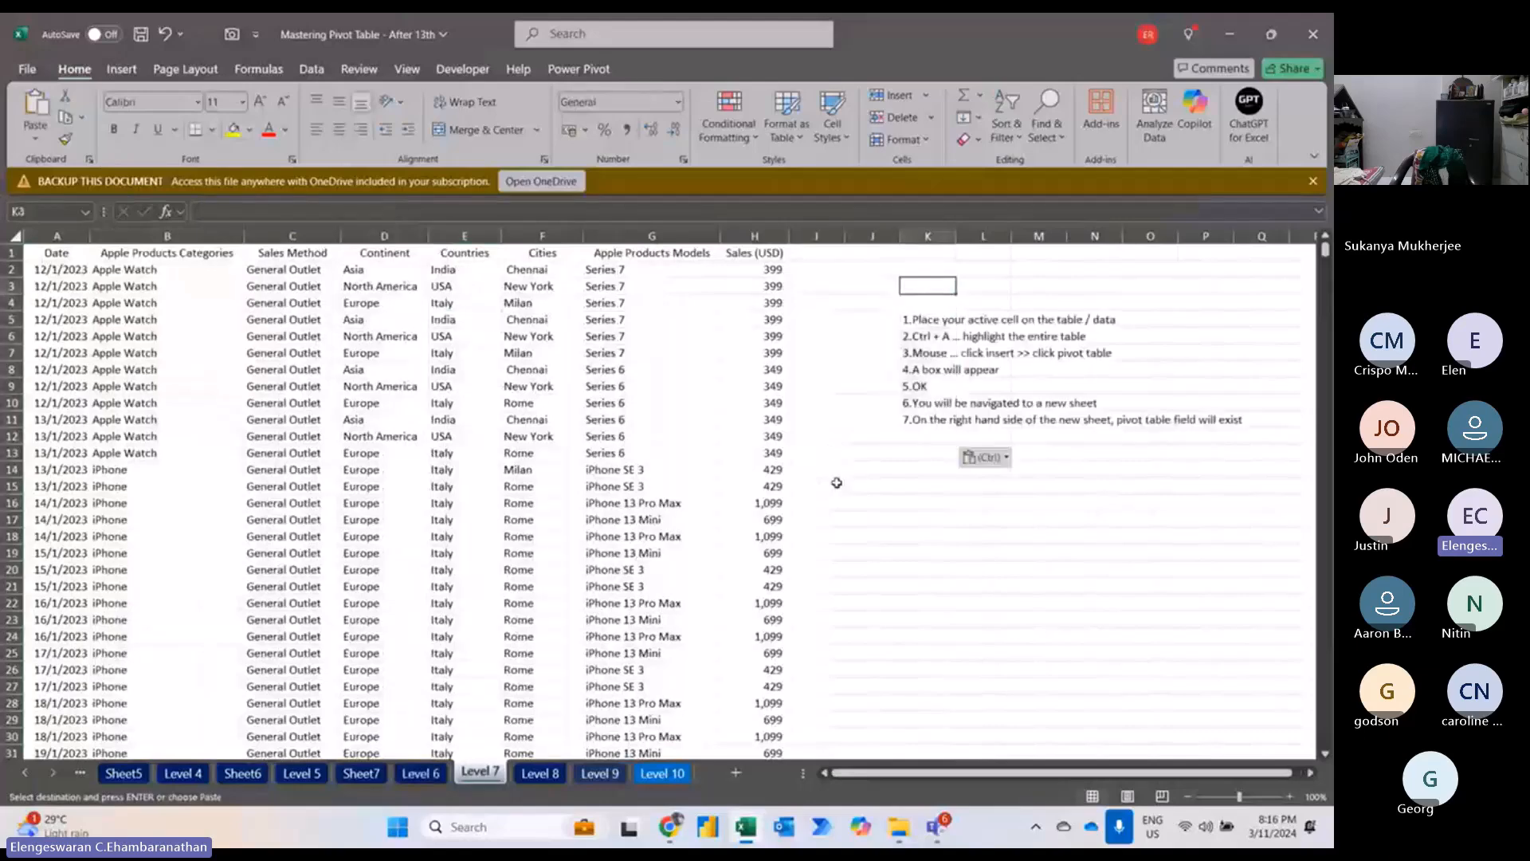
{"action": "key", "text": "Up"}
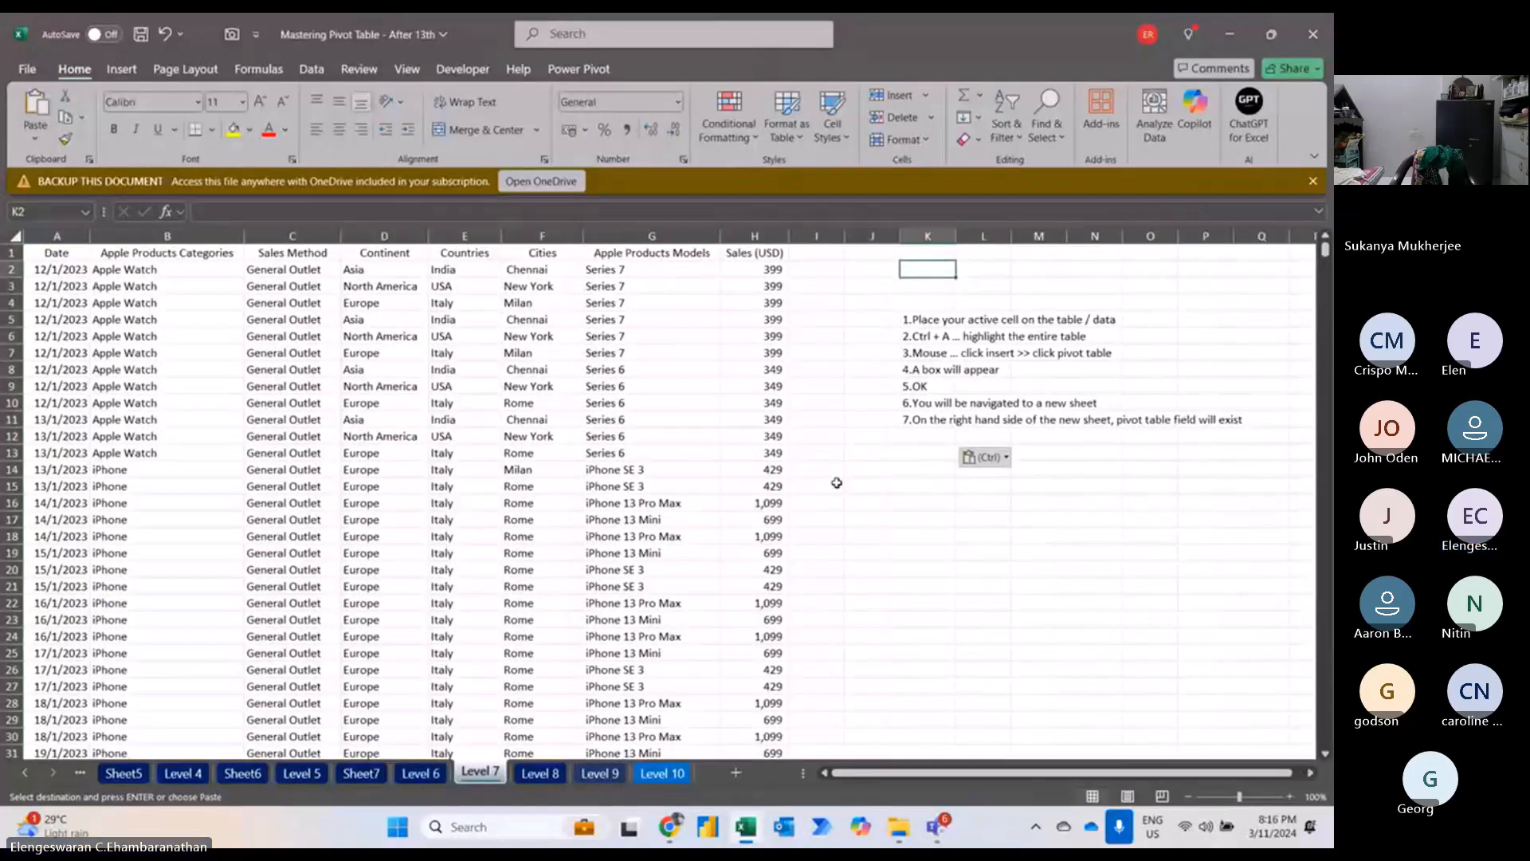
{"action": "type", "text": "D"}
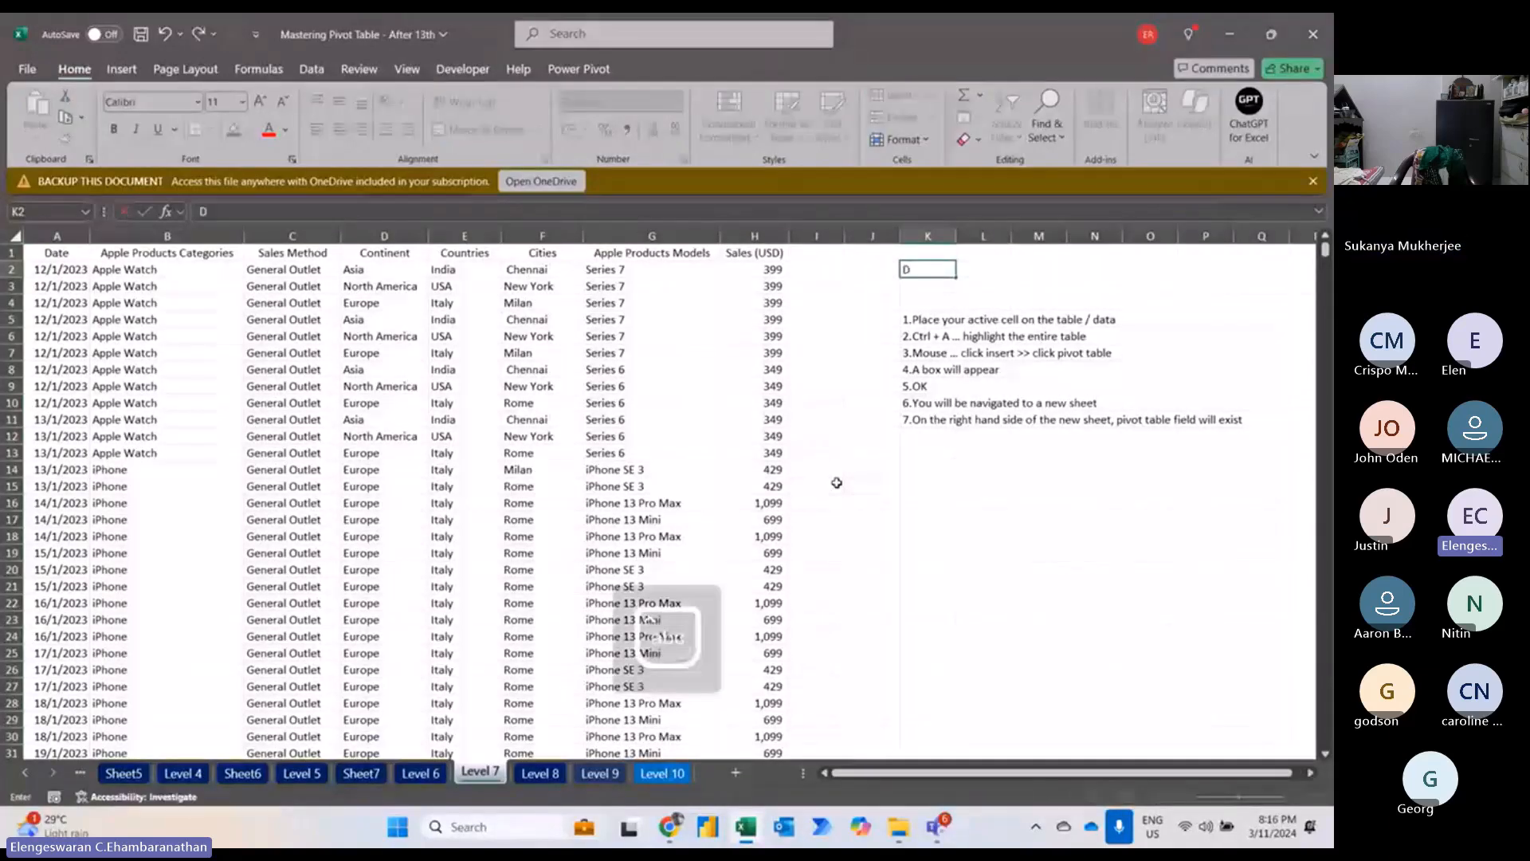
{"action": "type", "text": "etermine which country dominate the apple p"}
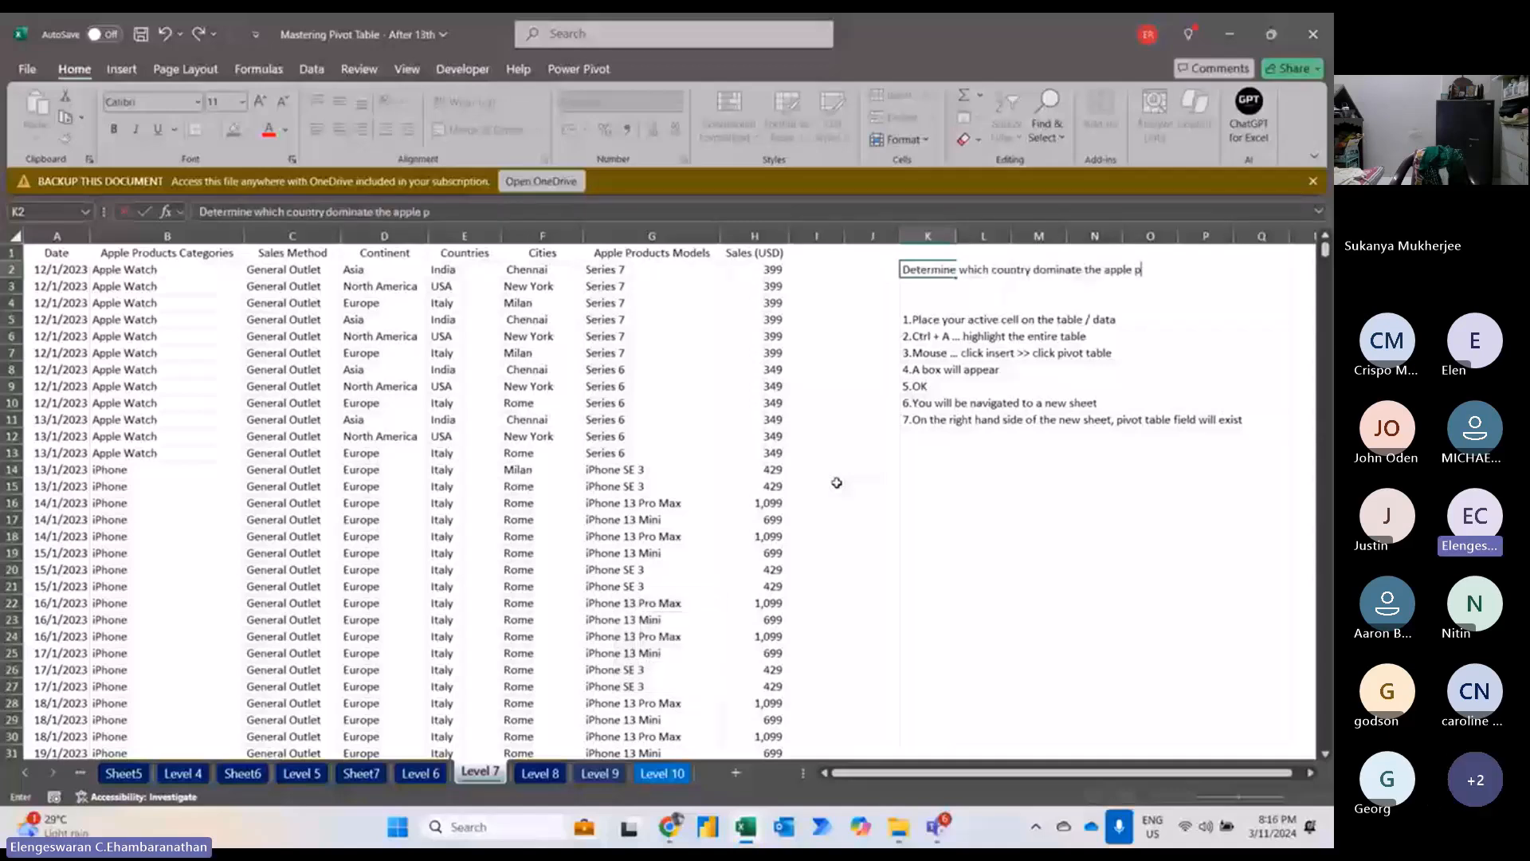
{"action": "type", "text": "roduct"}
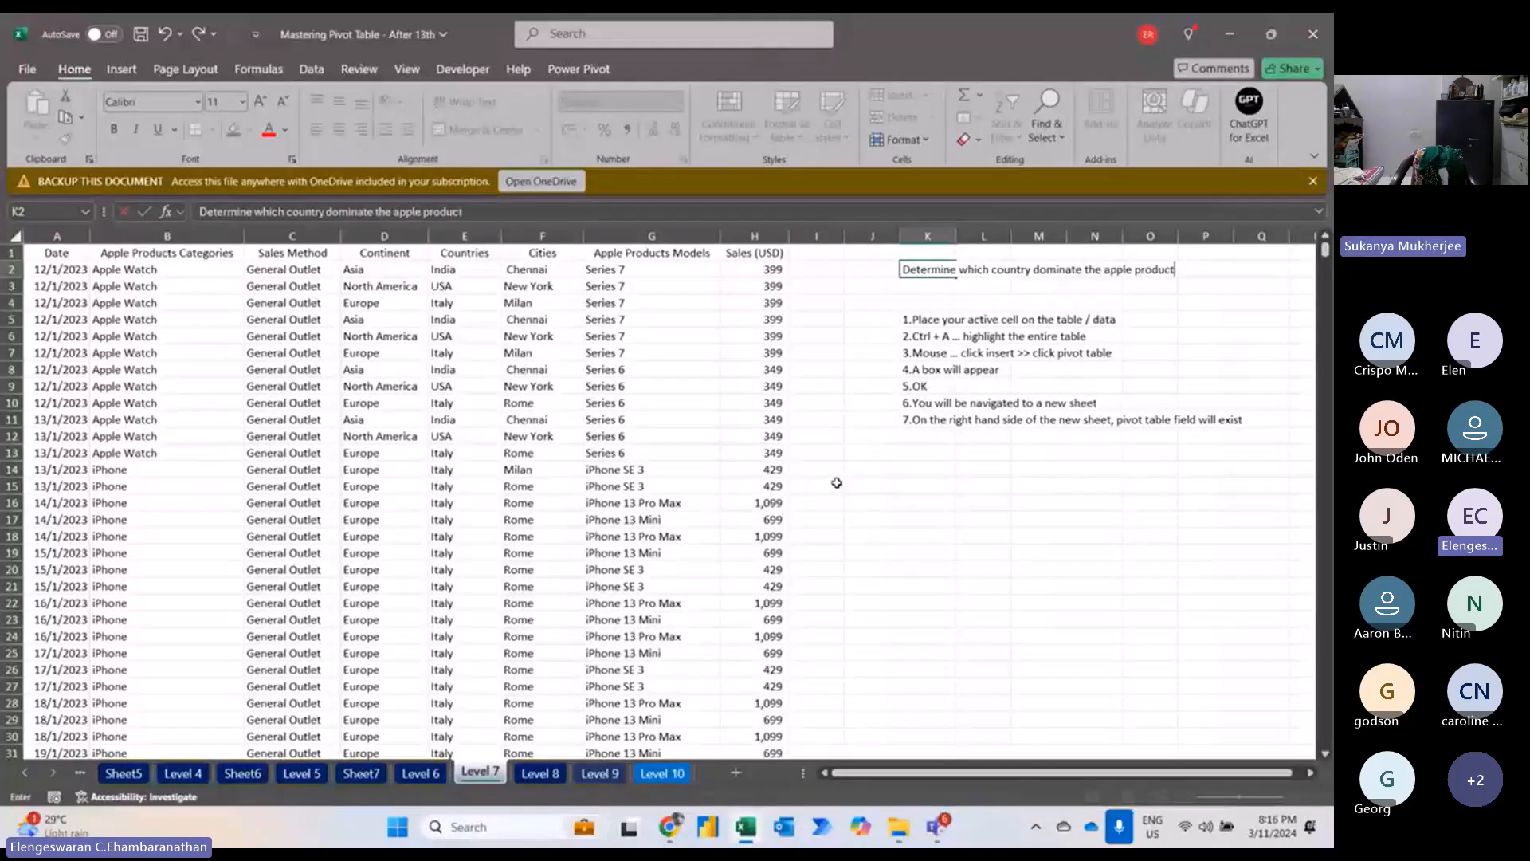
{"action": "type", "text": "s market"}
{"action": "key", "text": "Return"}
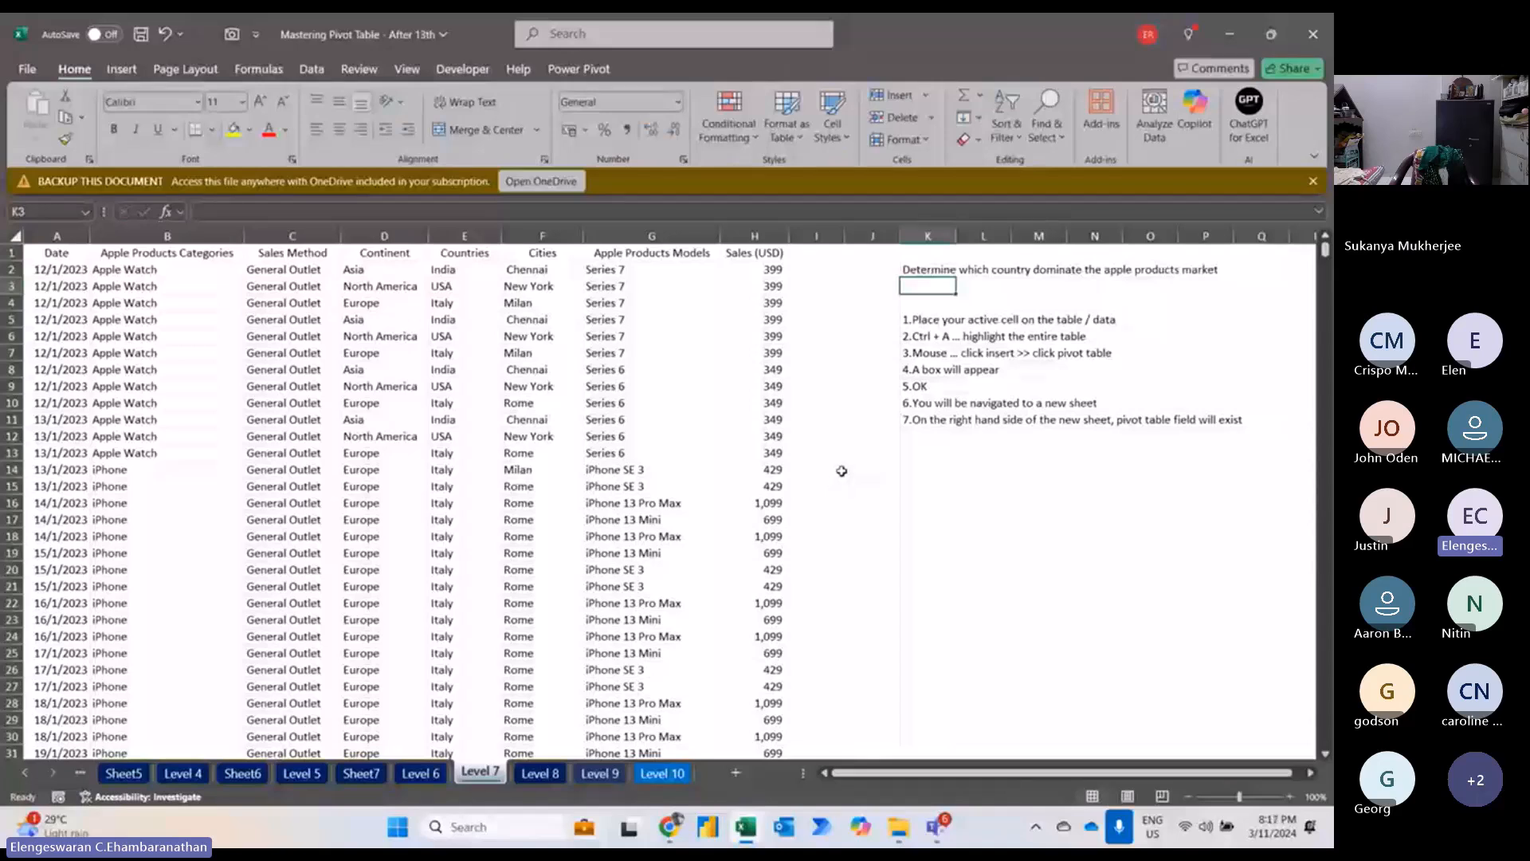
Enter the shortcut note "Alt ... N ... v ... t" in cell P7 beside the third instruction.
{"action": "key", "text": "Return"}
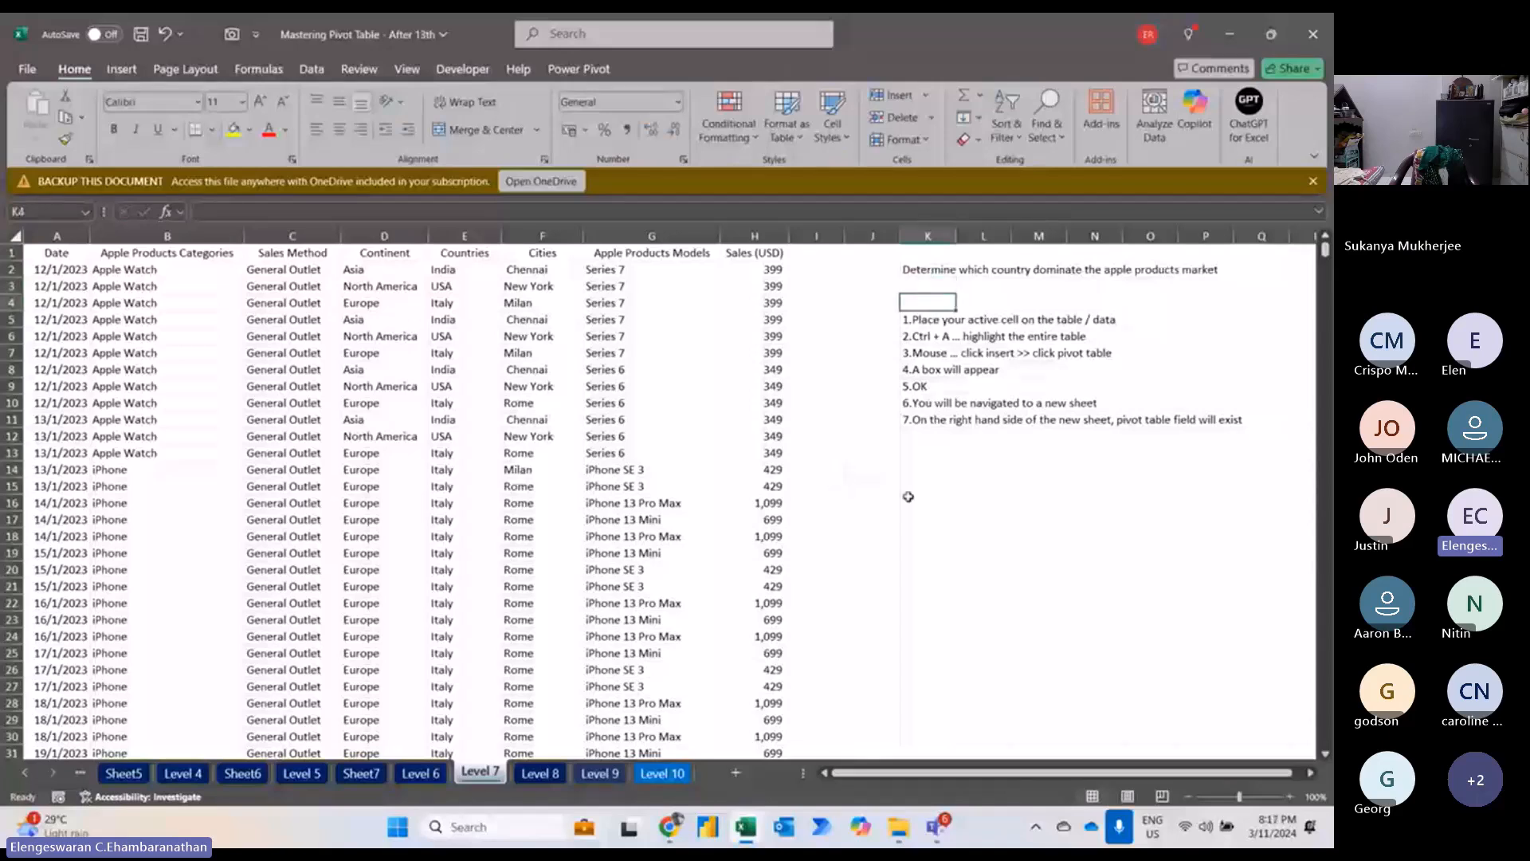
{"action": "key", "text": "Down"}
{"action": "key", "text": "Down"}
{"action": "key", "text": "Down"}
{"action": "key", "text": "Right"}
{"action": "key", "text": "Right"}
{"action": "key", "text": "Right"}
{"action": "key", "text": "Right"}
{"action": "key", "text": "Right"}
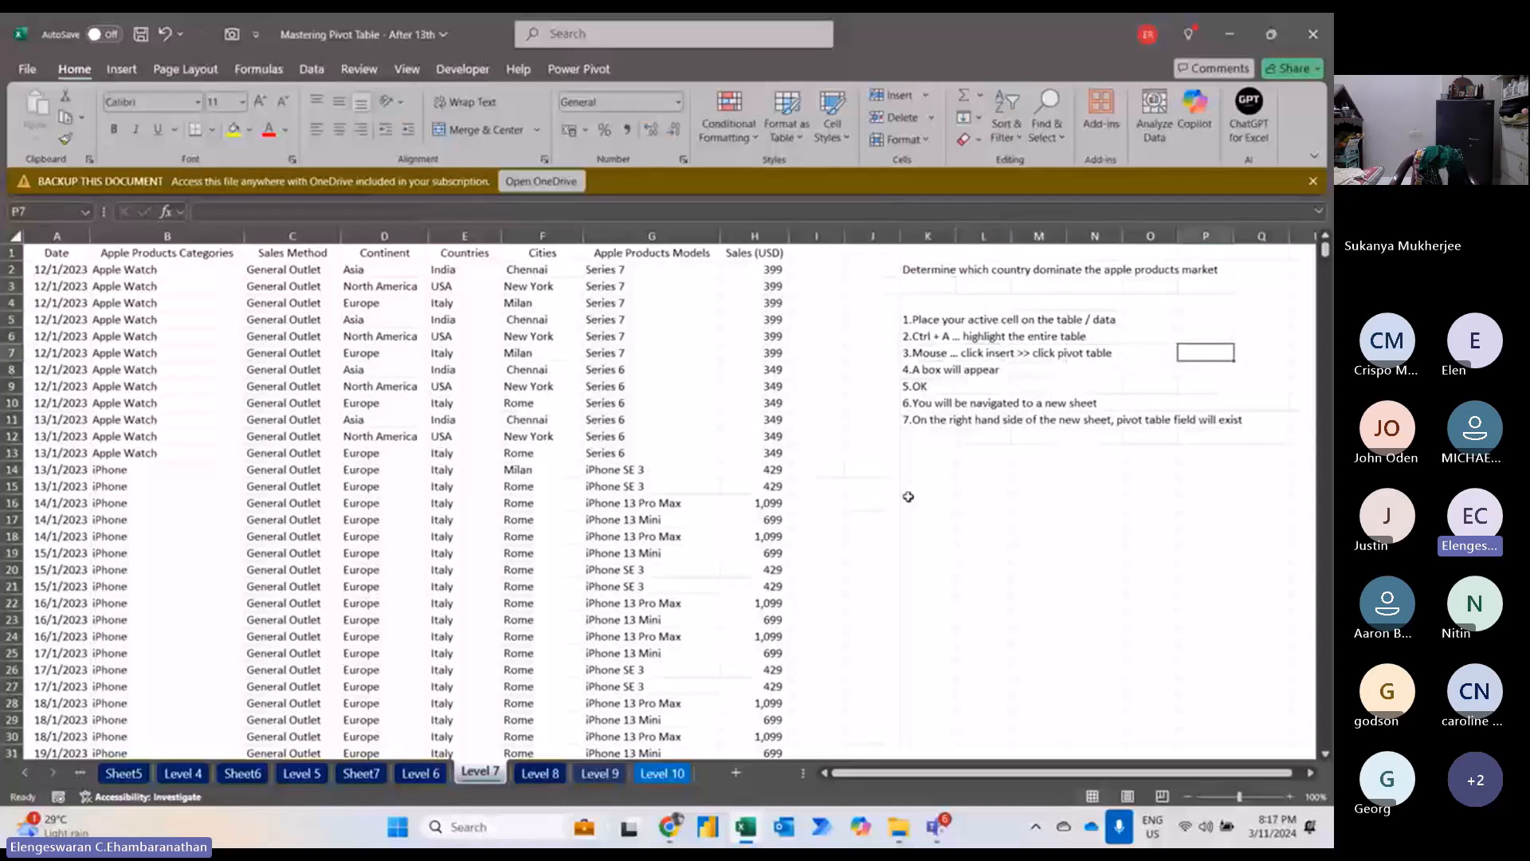
{"action": "type", "text": "Alt"}
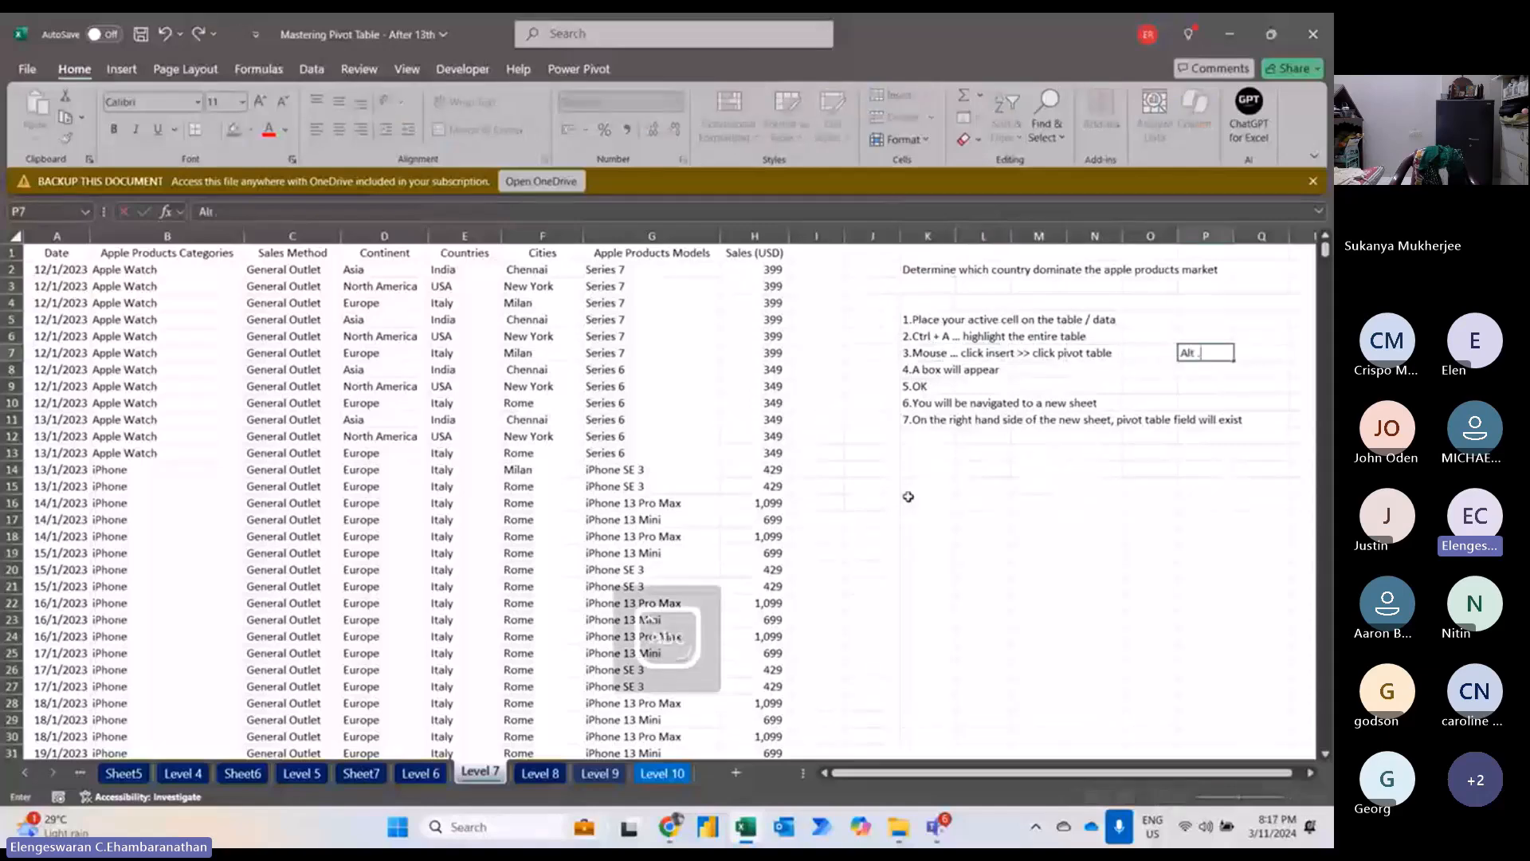
{"action": "type", "text": " ... N"}
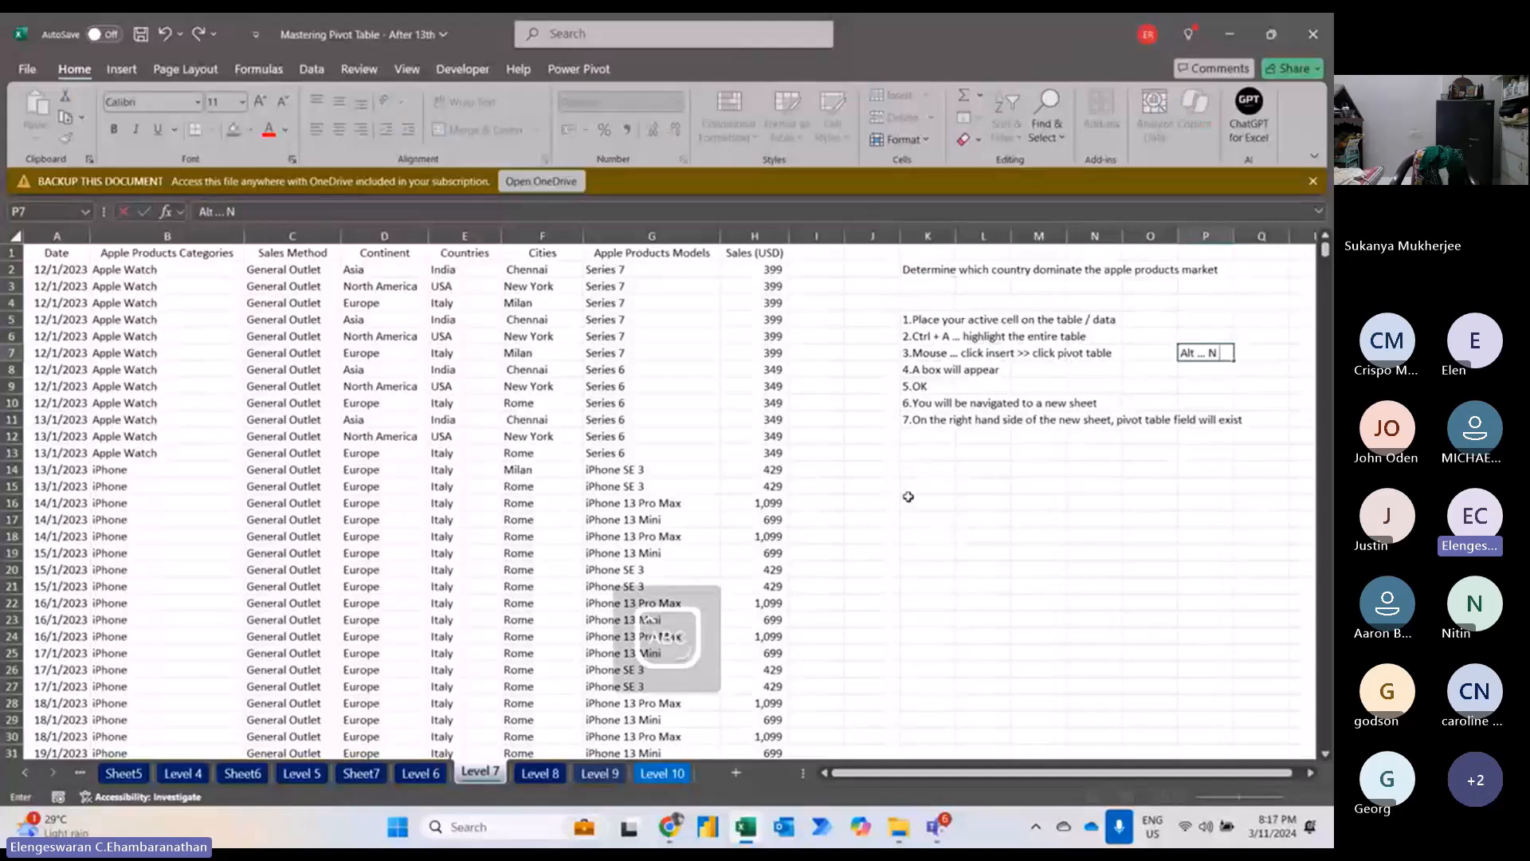
{"action": "type", "text": " ."}
{"action": "type", "text": ".. v ... t"}
{"action": "key", "text": "Return"}
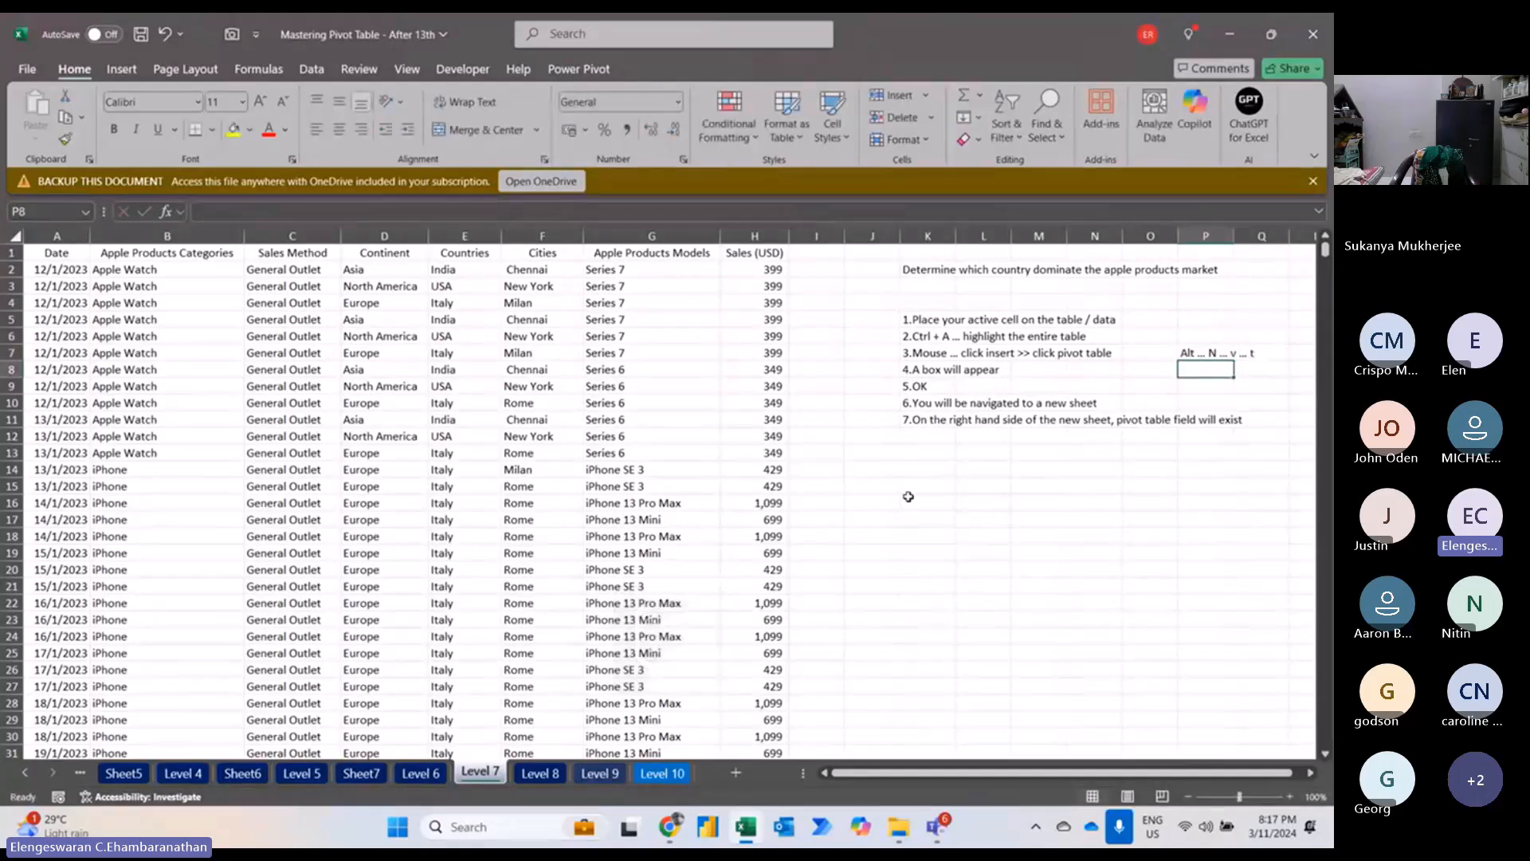
{"action": "key", "text": "Up"}
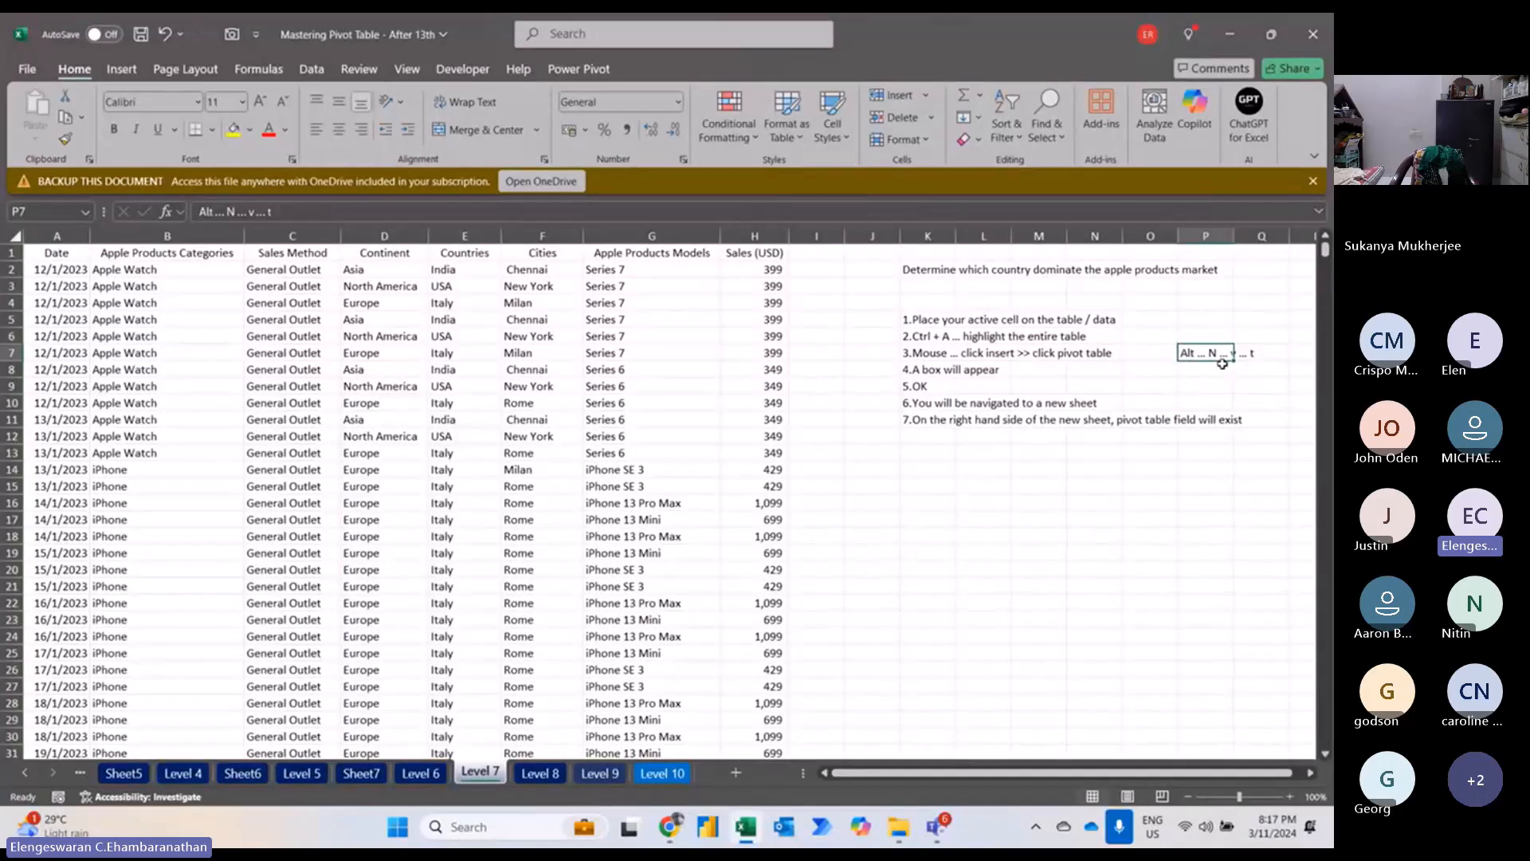
Create a pivot table on a new worksheet from the entire Apple sales data range of the Level 7 sheet.
{"action": "left_click", "coordinate": [669, 293]}
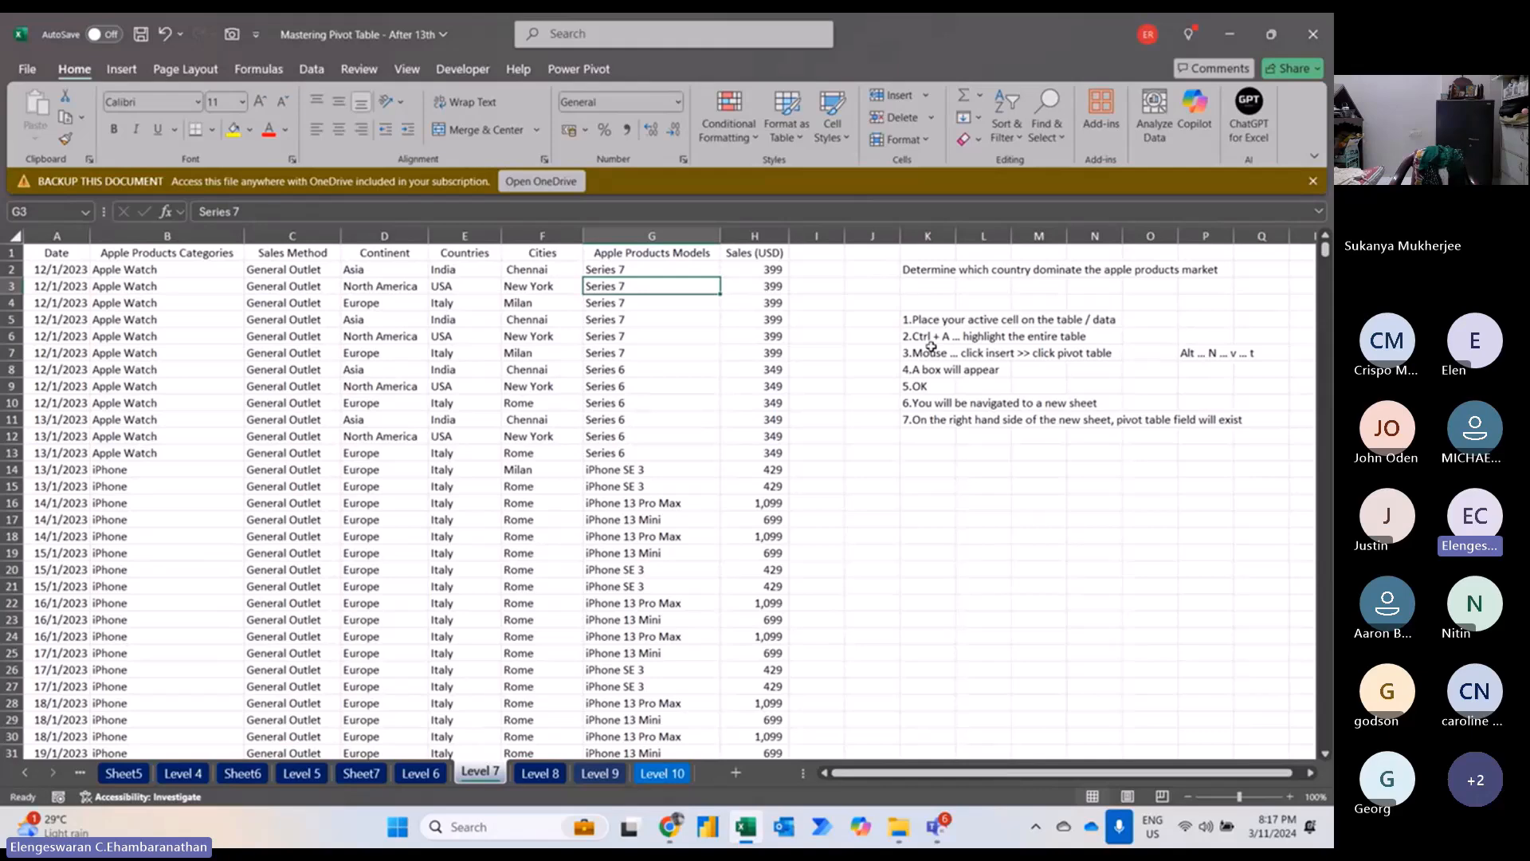
{"action": "key", "text": "ctrl+a"}
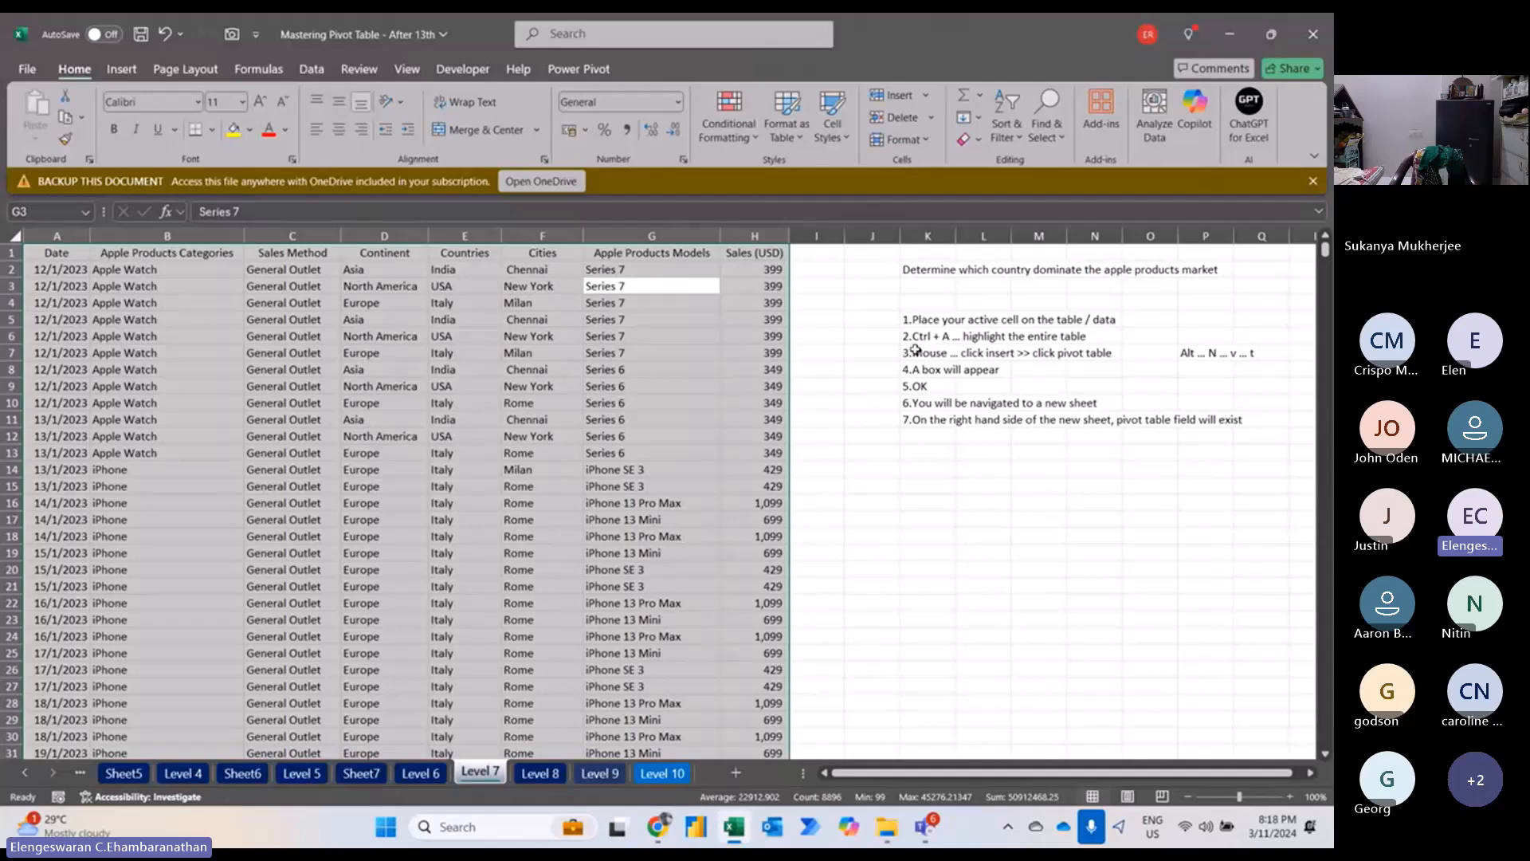
{"action": "left_click", "coordinate": [122, 65]}
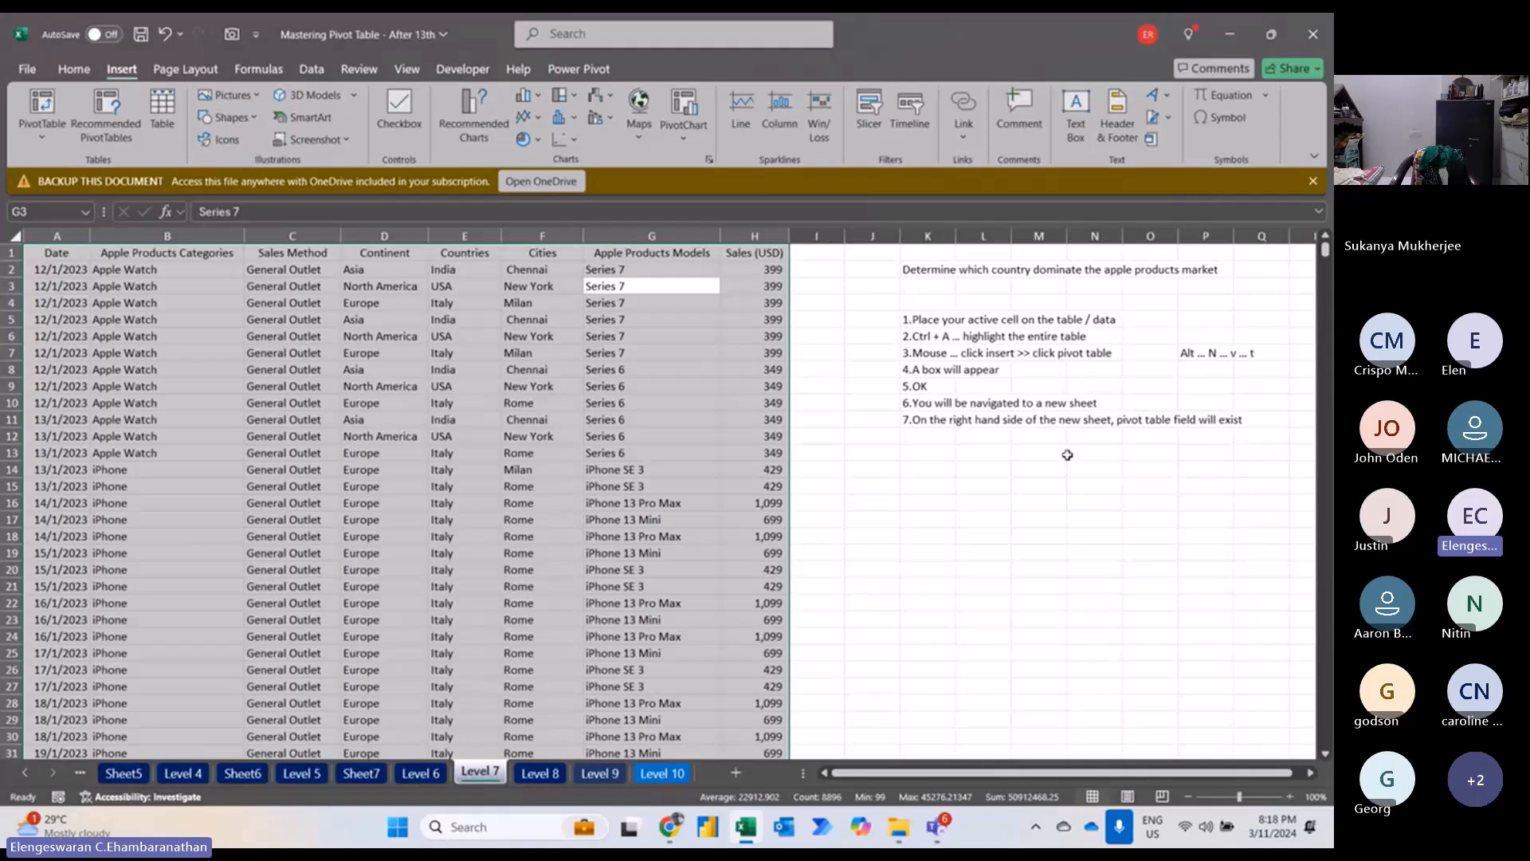
{"action": "key", "text": "alt"}
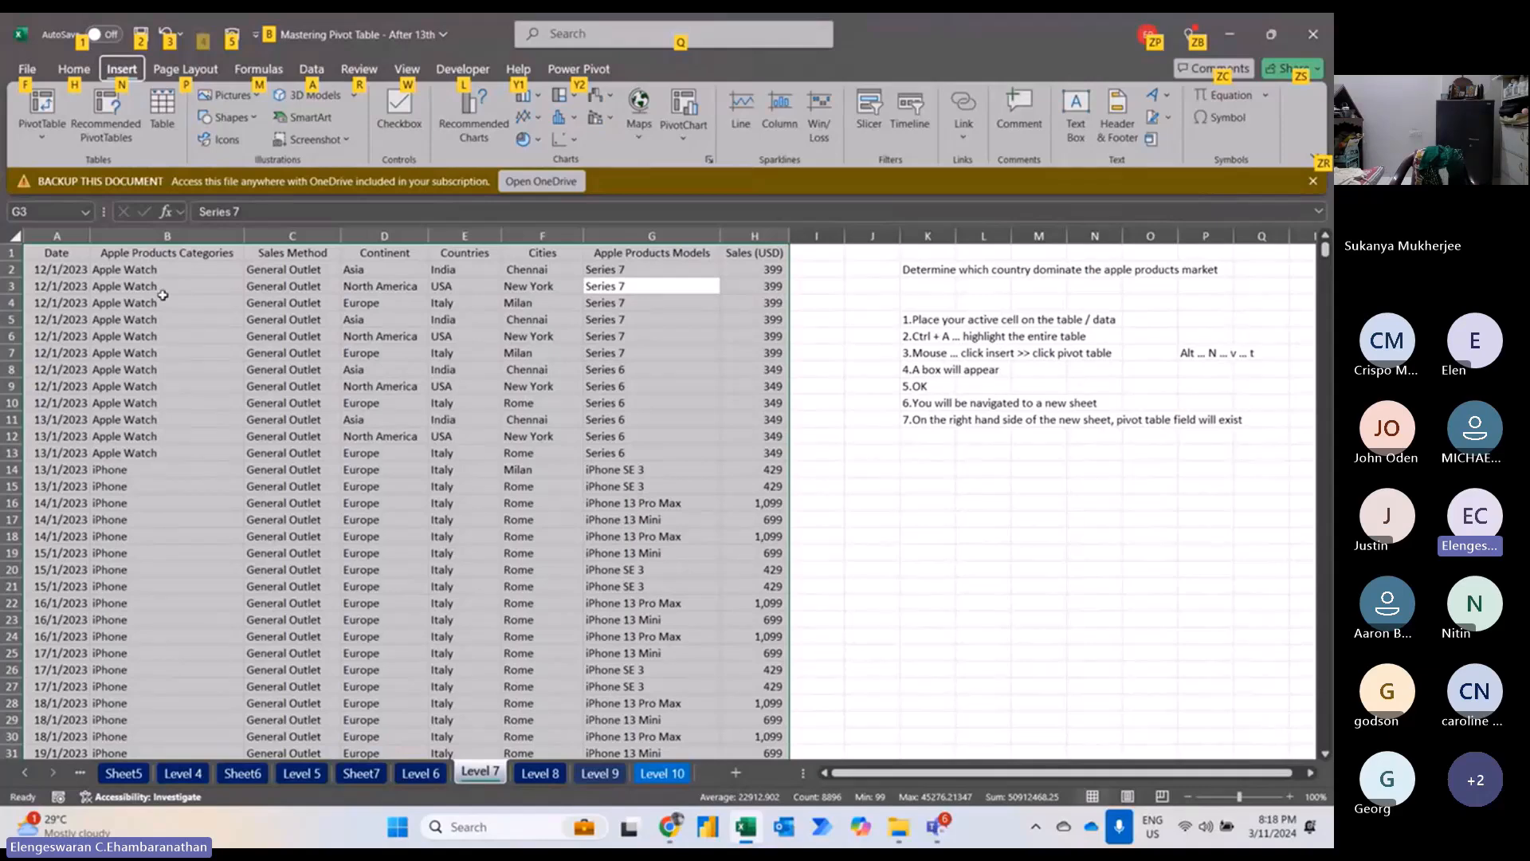
{"action": "key", "text": "n"}
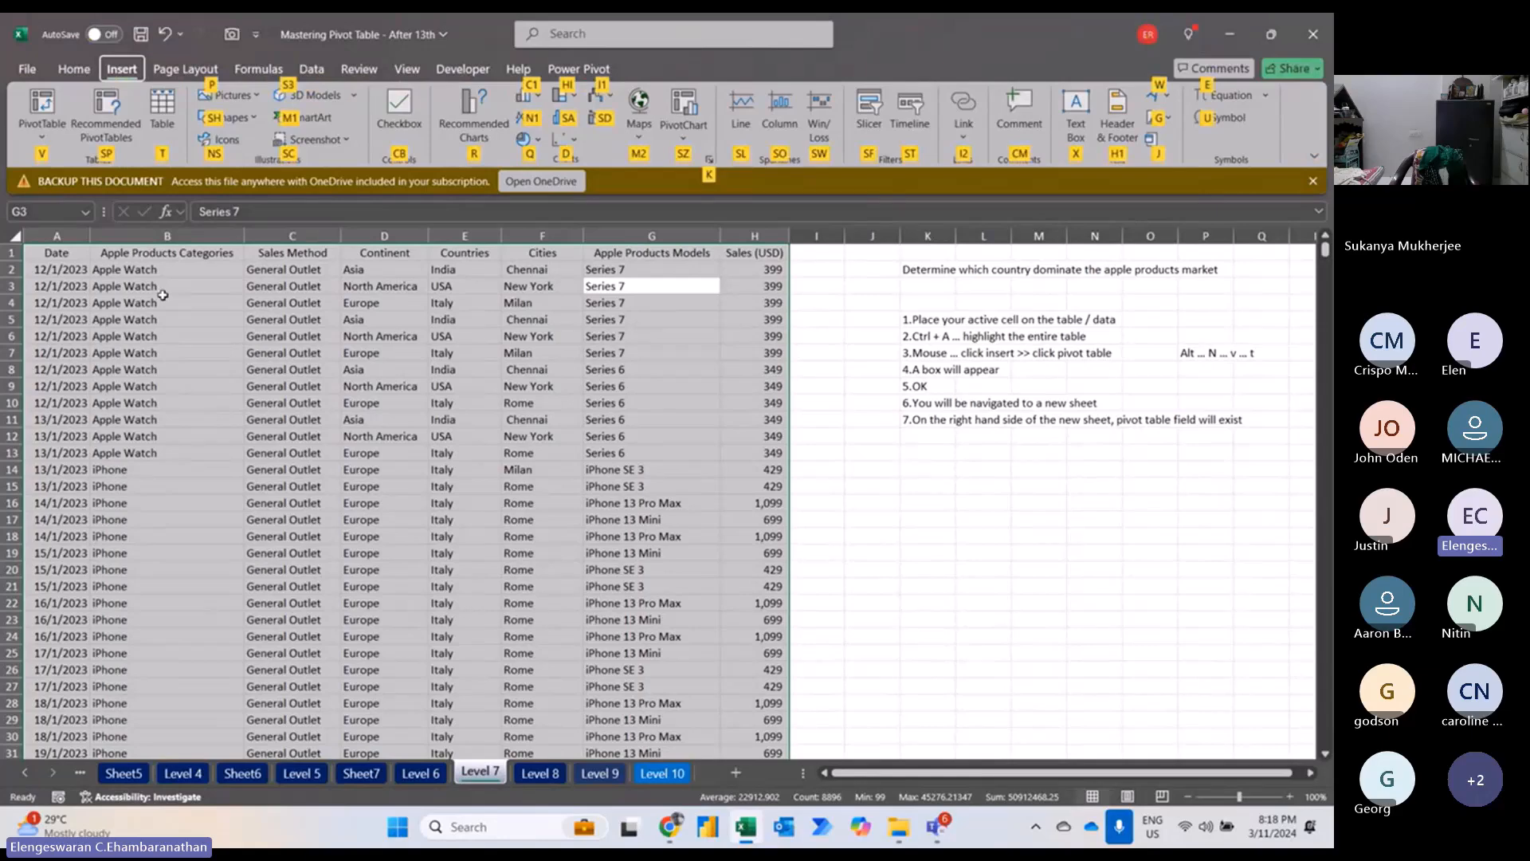
{"action": "key", "text": "v"}
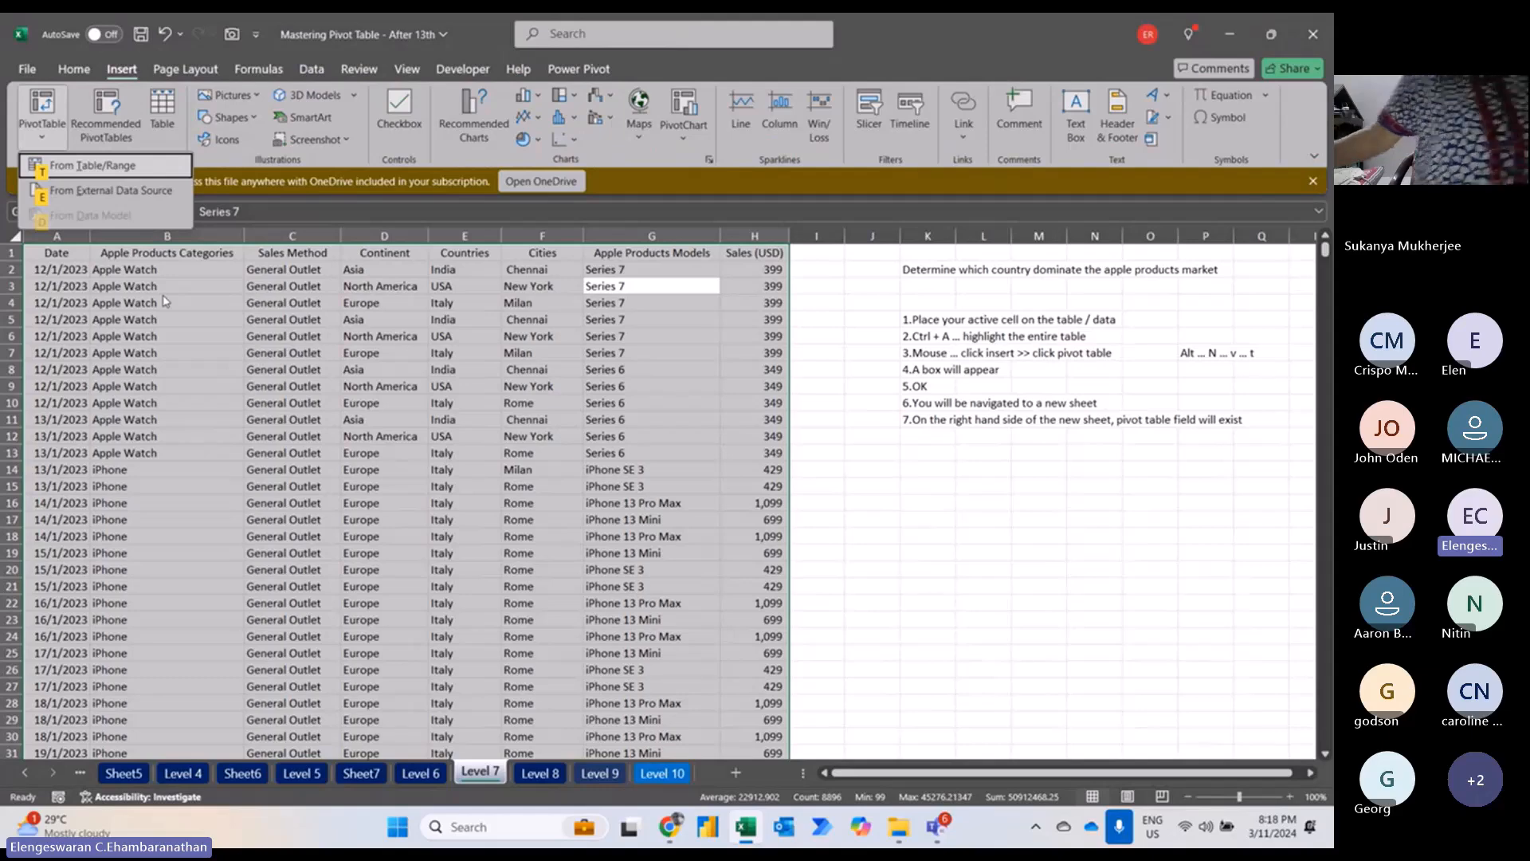
{"action": "key", "text": "t"}
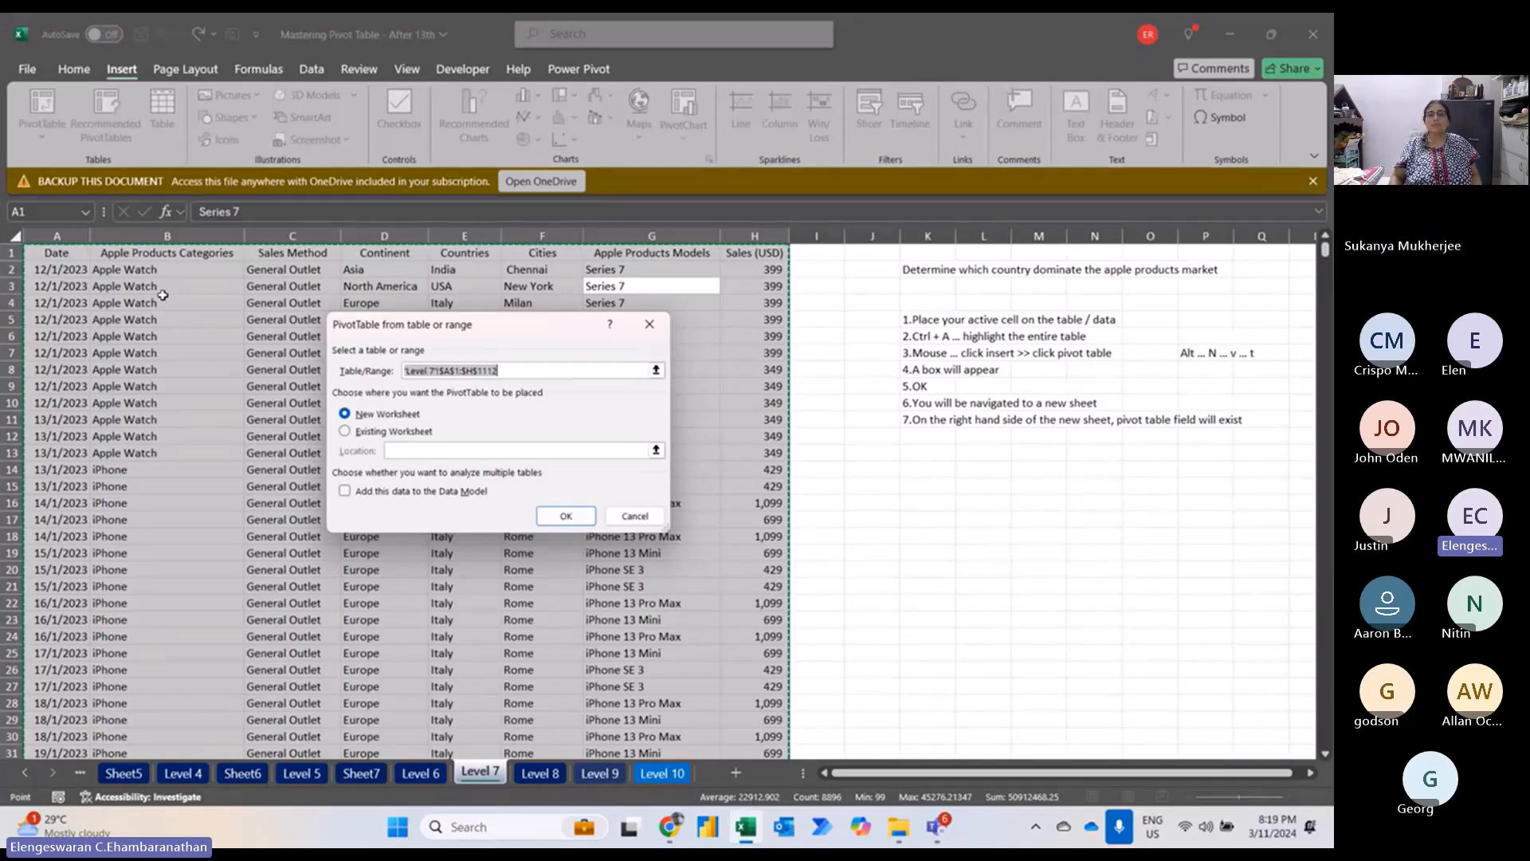
{"action": "key", "text": "Return"}
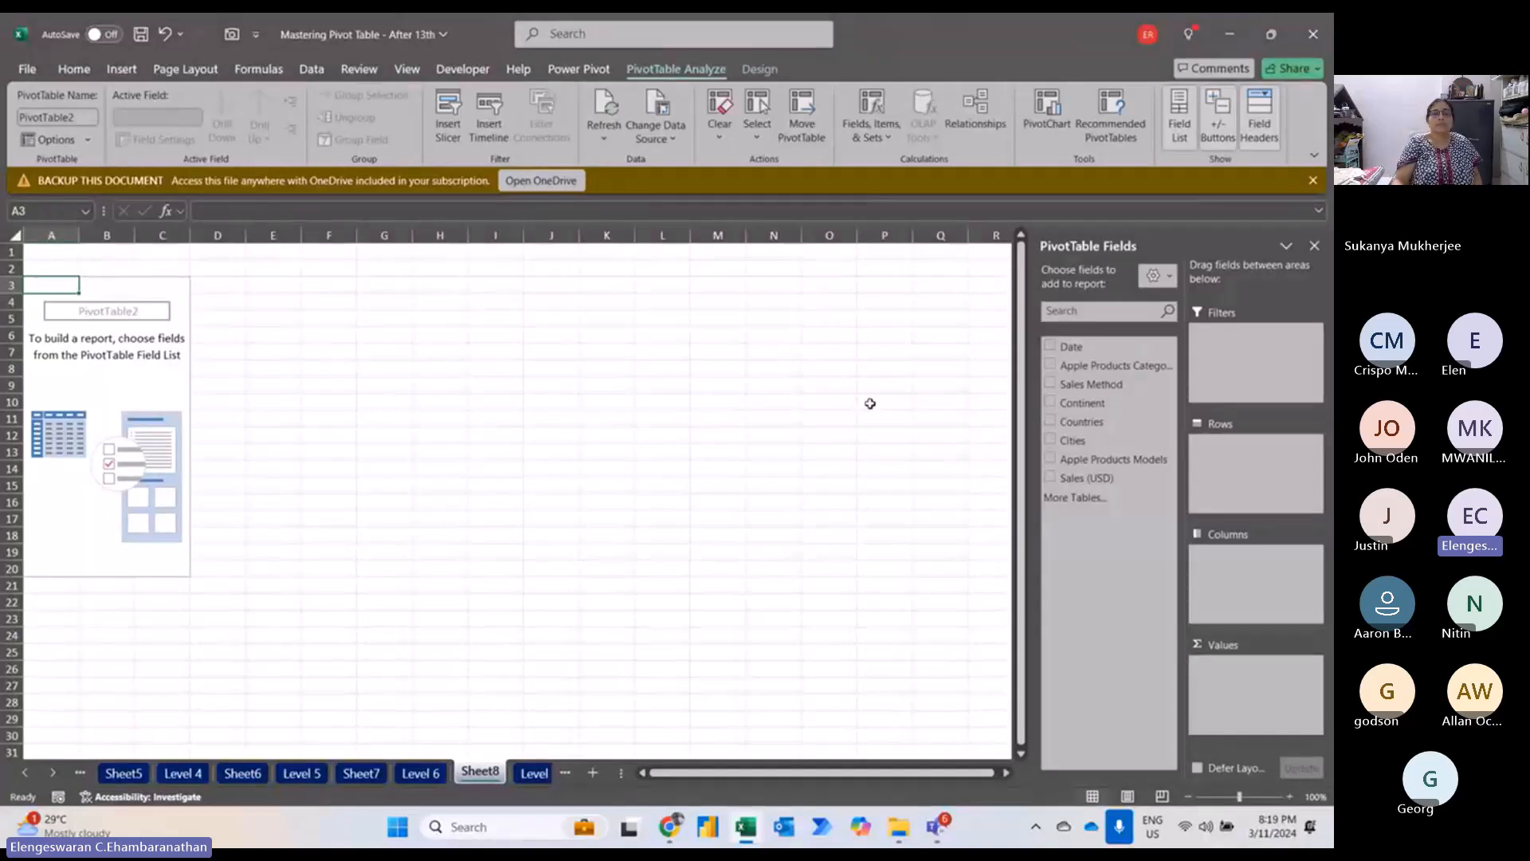
Add Countries and Apple Products Categories as pivot table rows, and Sales (USD) as the summed value.
{"action": "left_click", "coordinate": [1083, 422]}
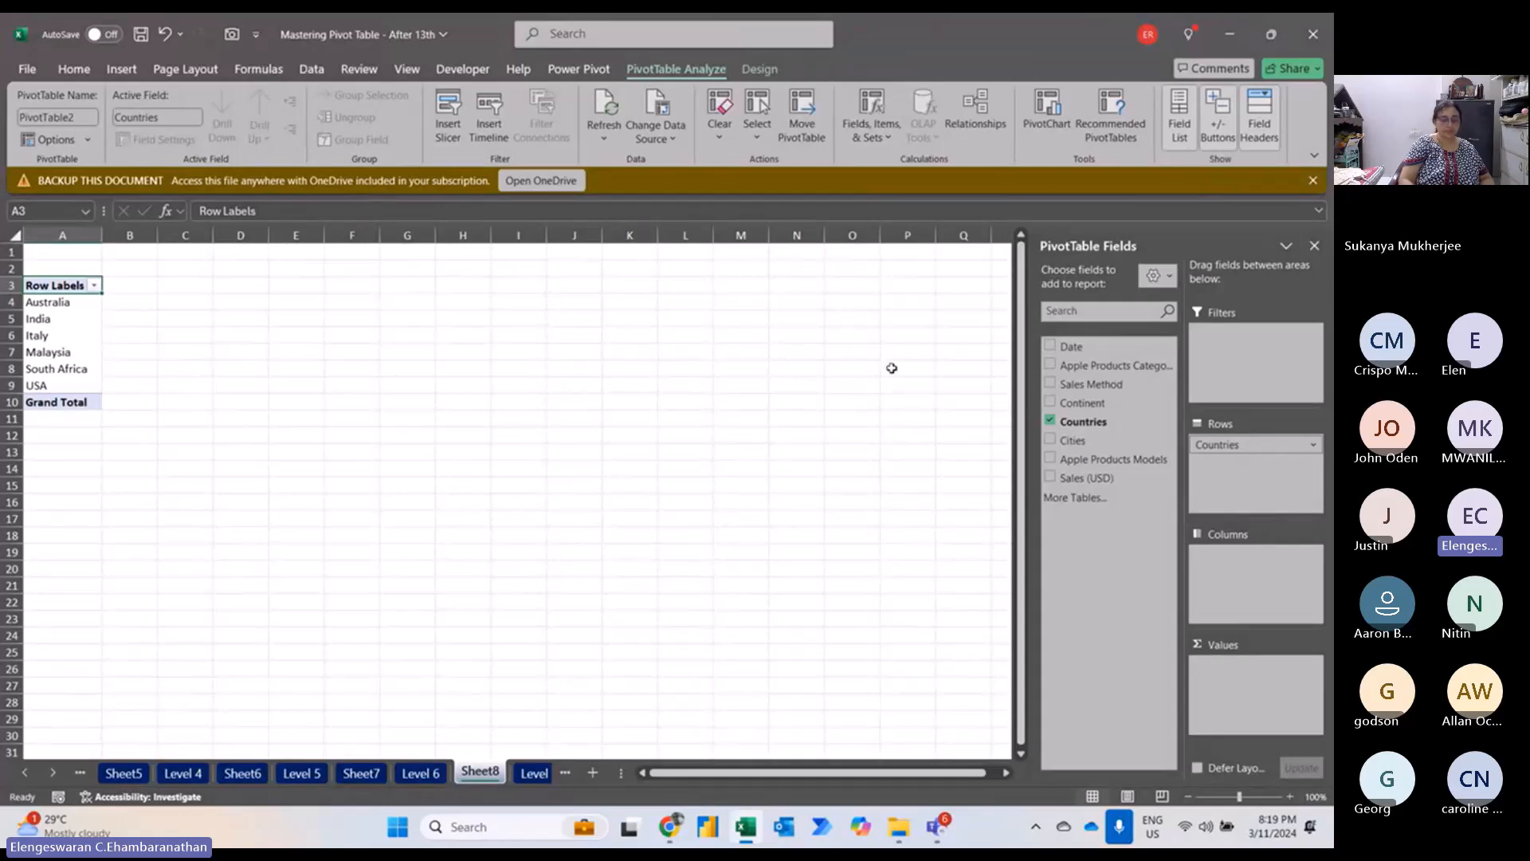
{"action": "left_click", "coordinate": [1050, 365]}
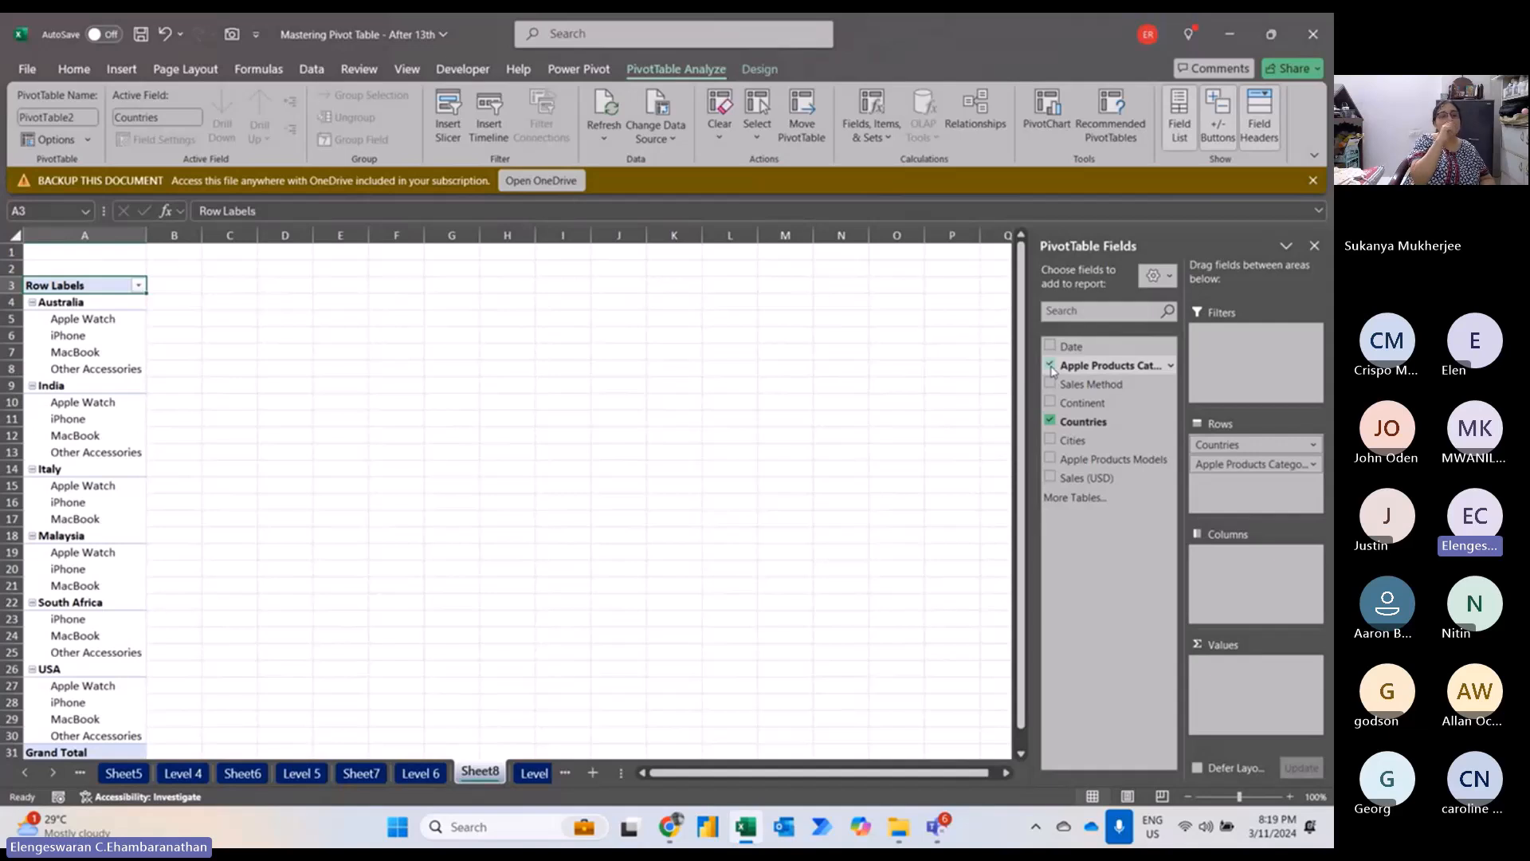
{"action": "left_click", "coordinate": [1051, 478]}
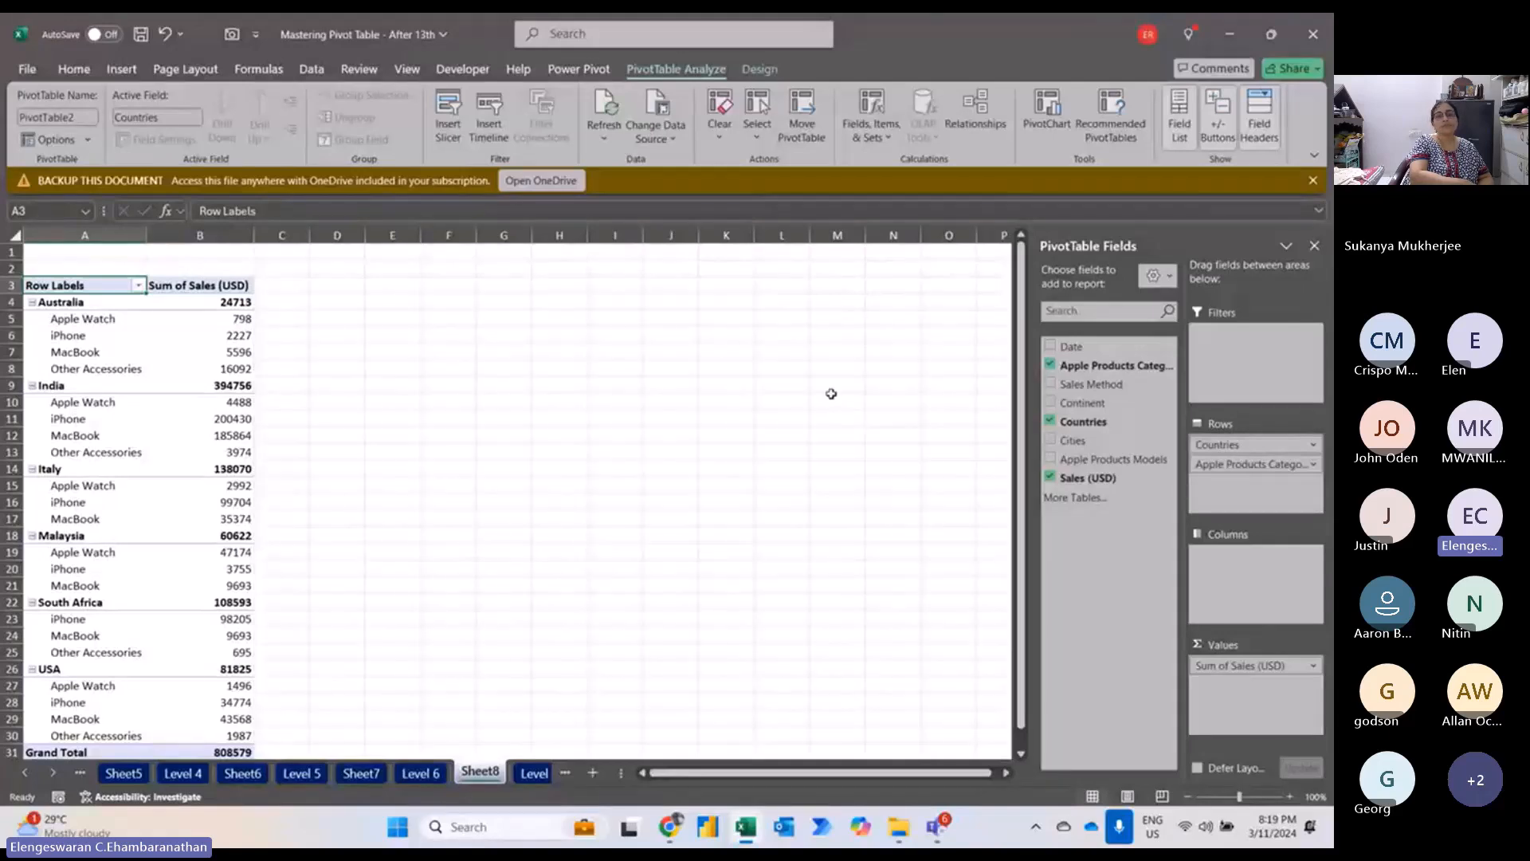
Change the pivot table's report layout to Tabular Form.
{"action": "left_click", "coordinate": [759, 68]}
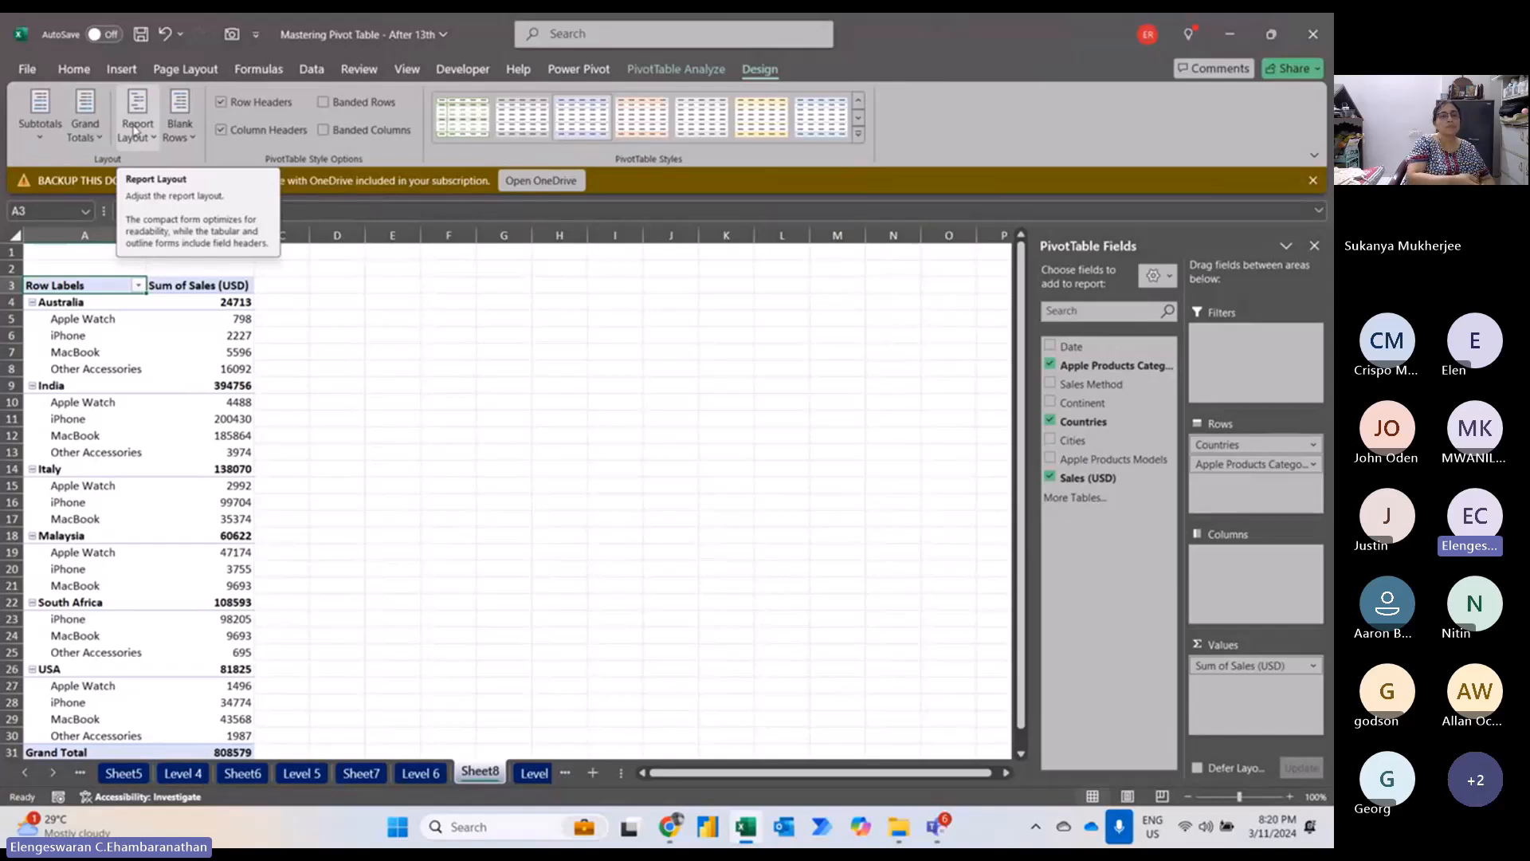
{"action": "left_click", "coordinate": [135, 131]}
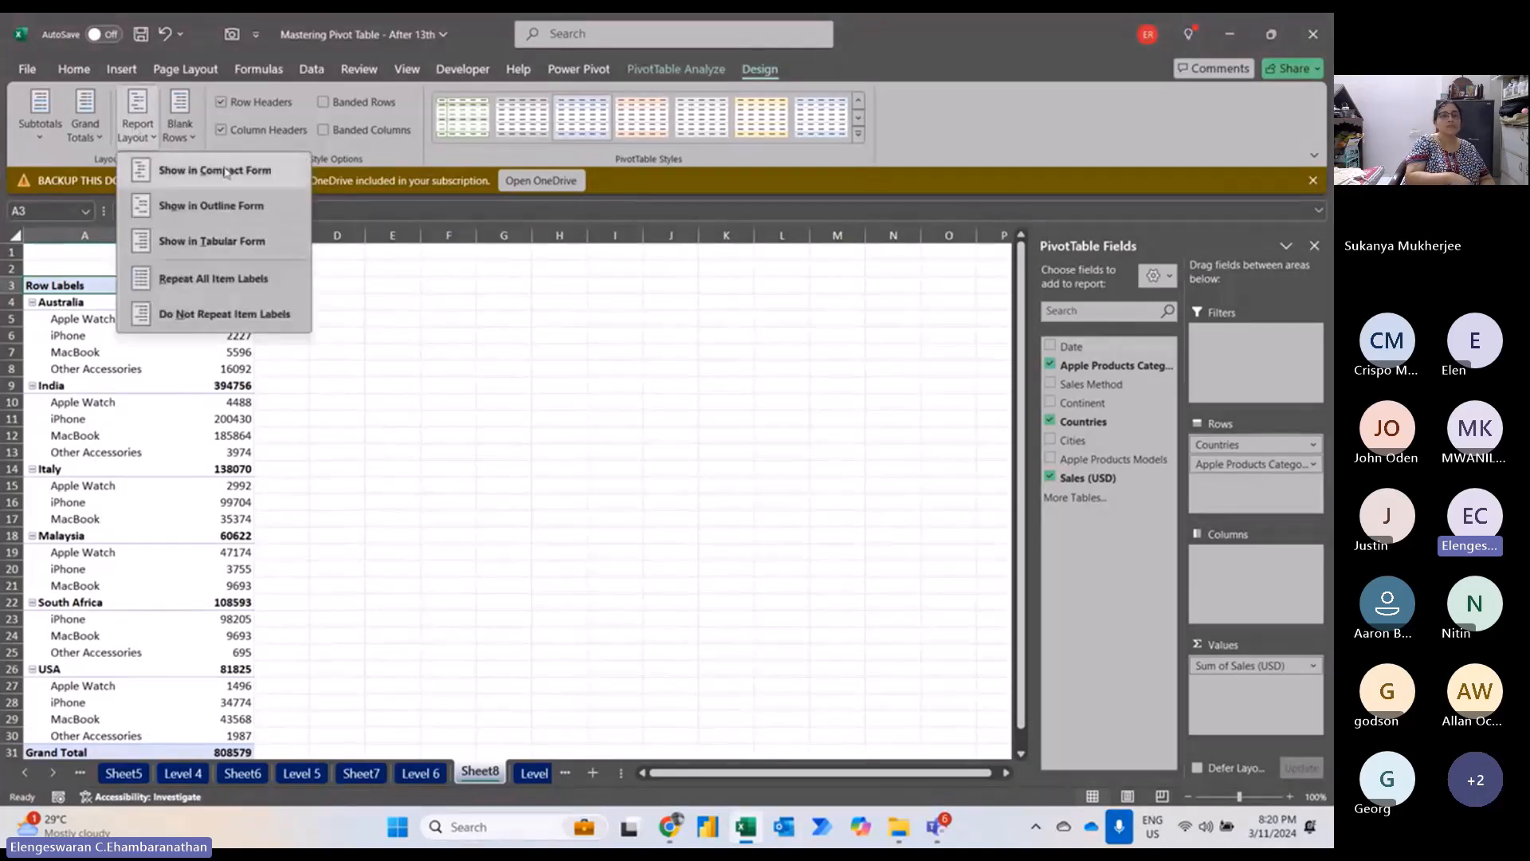
{"action": "left_click", "coordinate": [174, 249]}
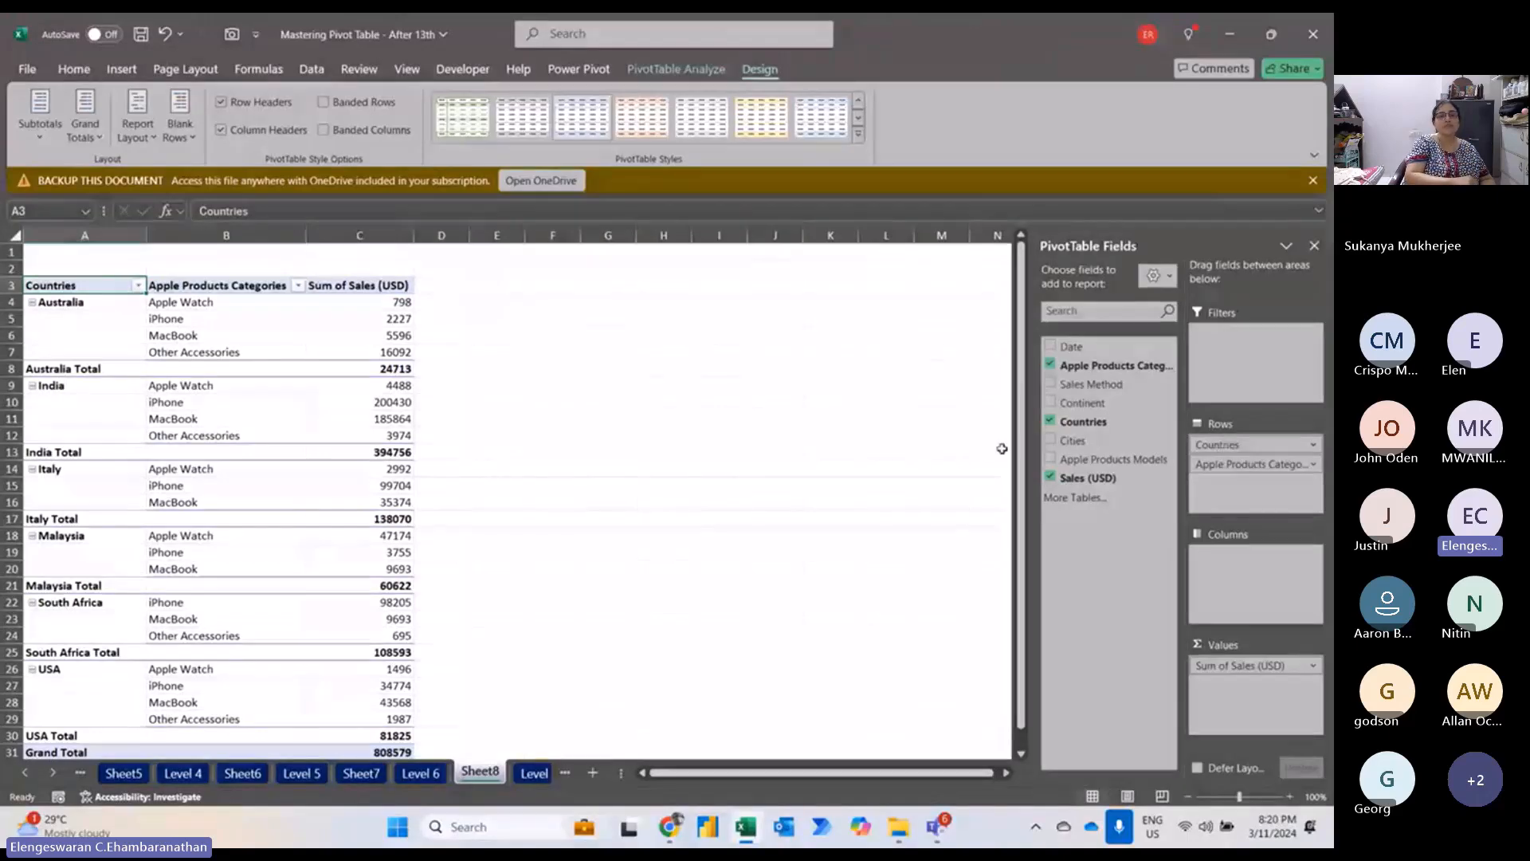
Add the Sales (USD) field a second time as another Sum value column and select its Australia Total cell.
{"action": "left_click_drag", "start_coordinate": [1088, 478], "coordinate": [1222, 685]}
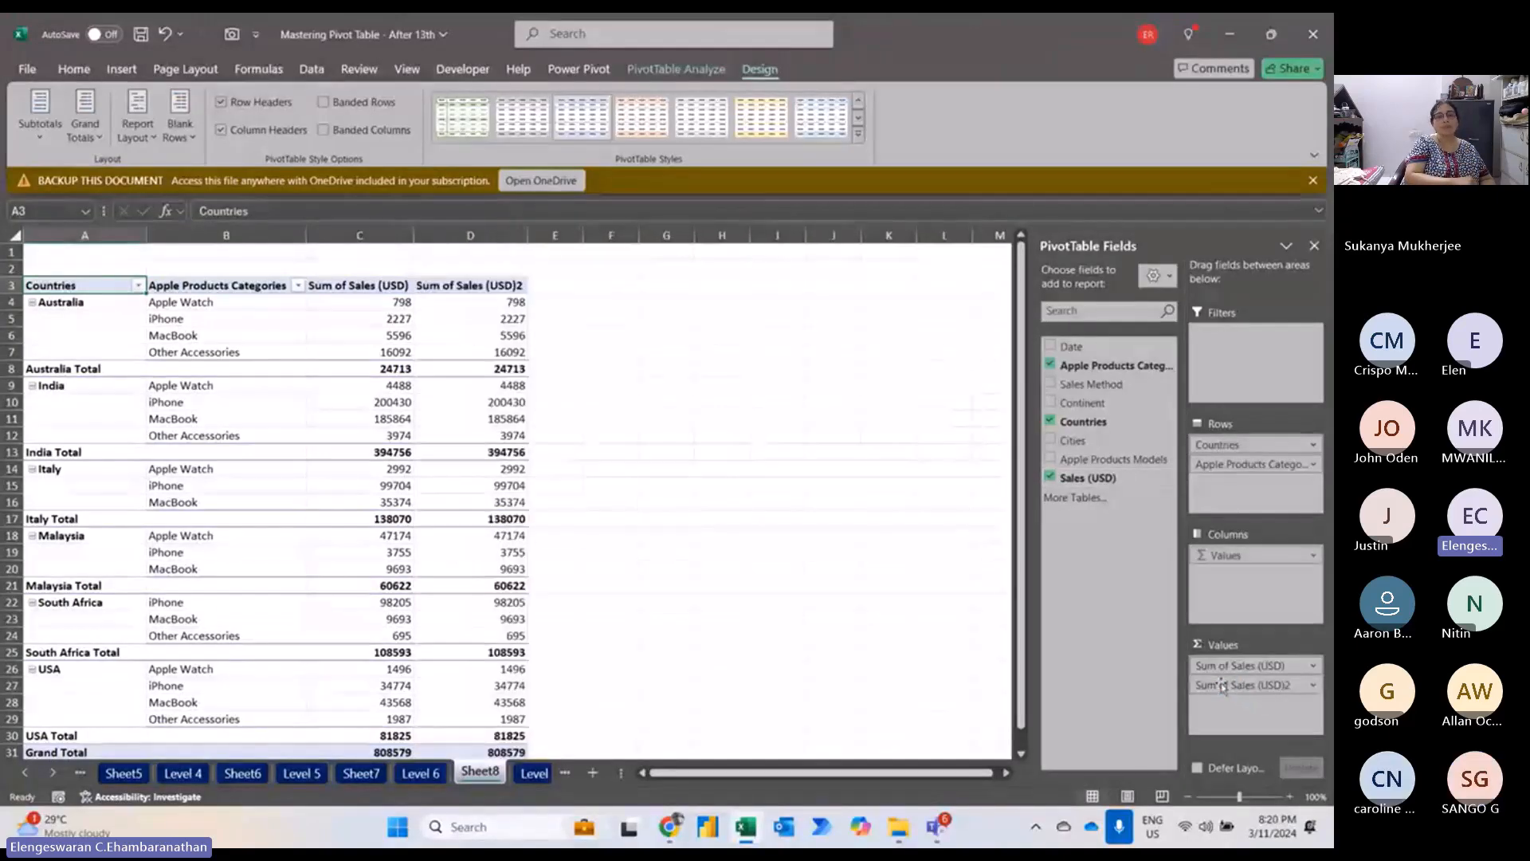
{"action": "left_click", "coordinate": [487, 368]}
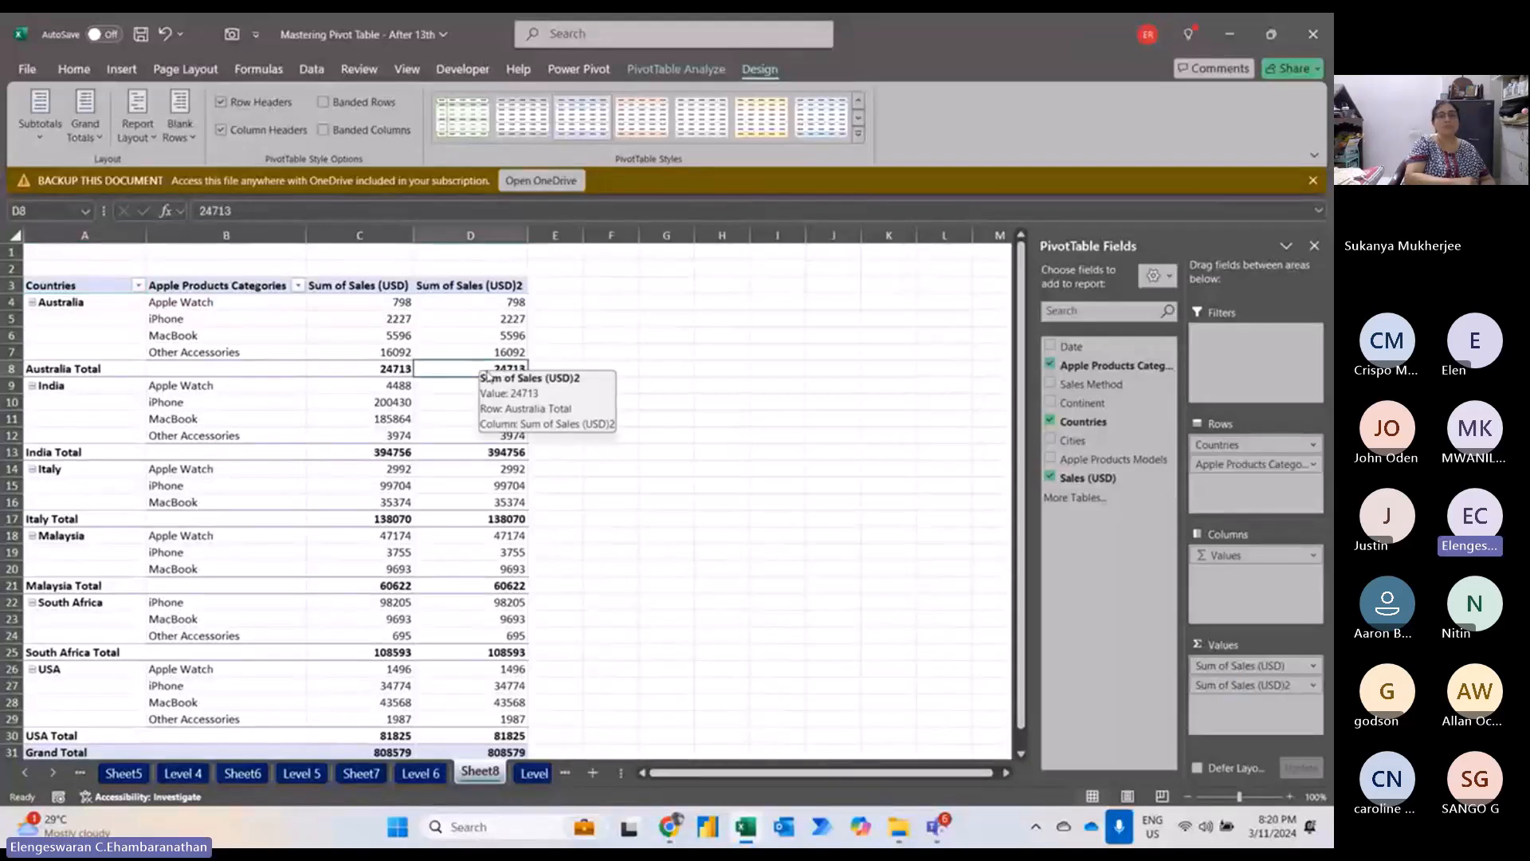
Sort the countries by their Sum of Sales (USD)2 totals from largest to smallest.
{"action": "right_click", "coordinate": [488, 377]}
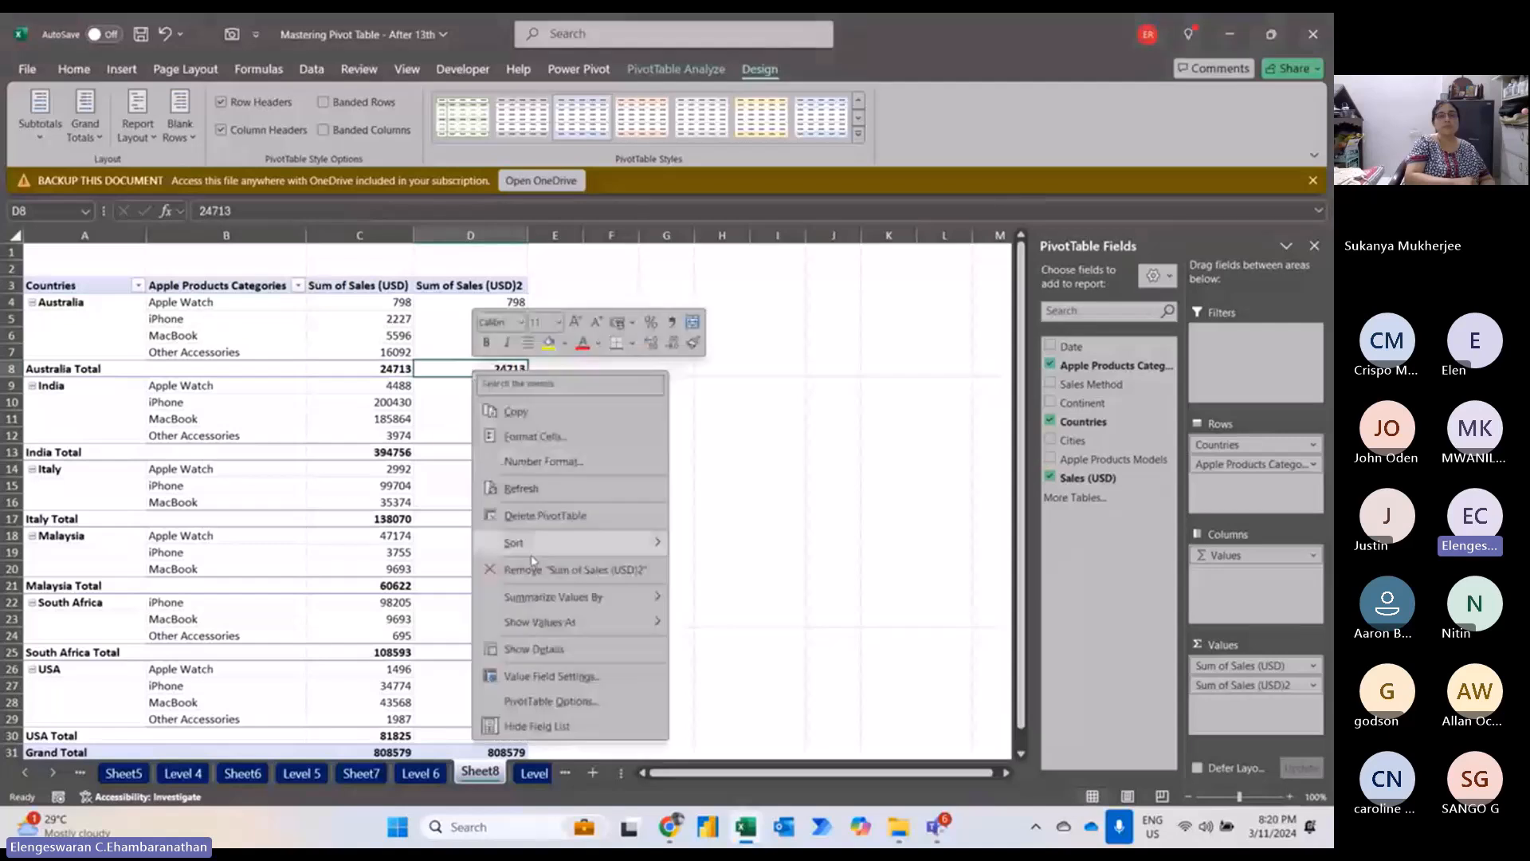
{"action": "mouse_move", "coordinate": [557, 542]}
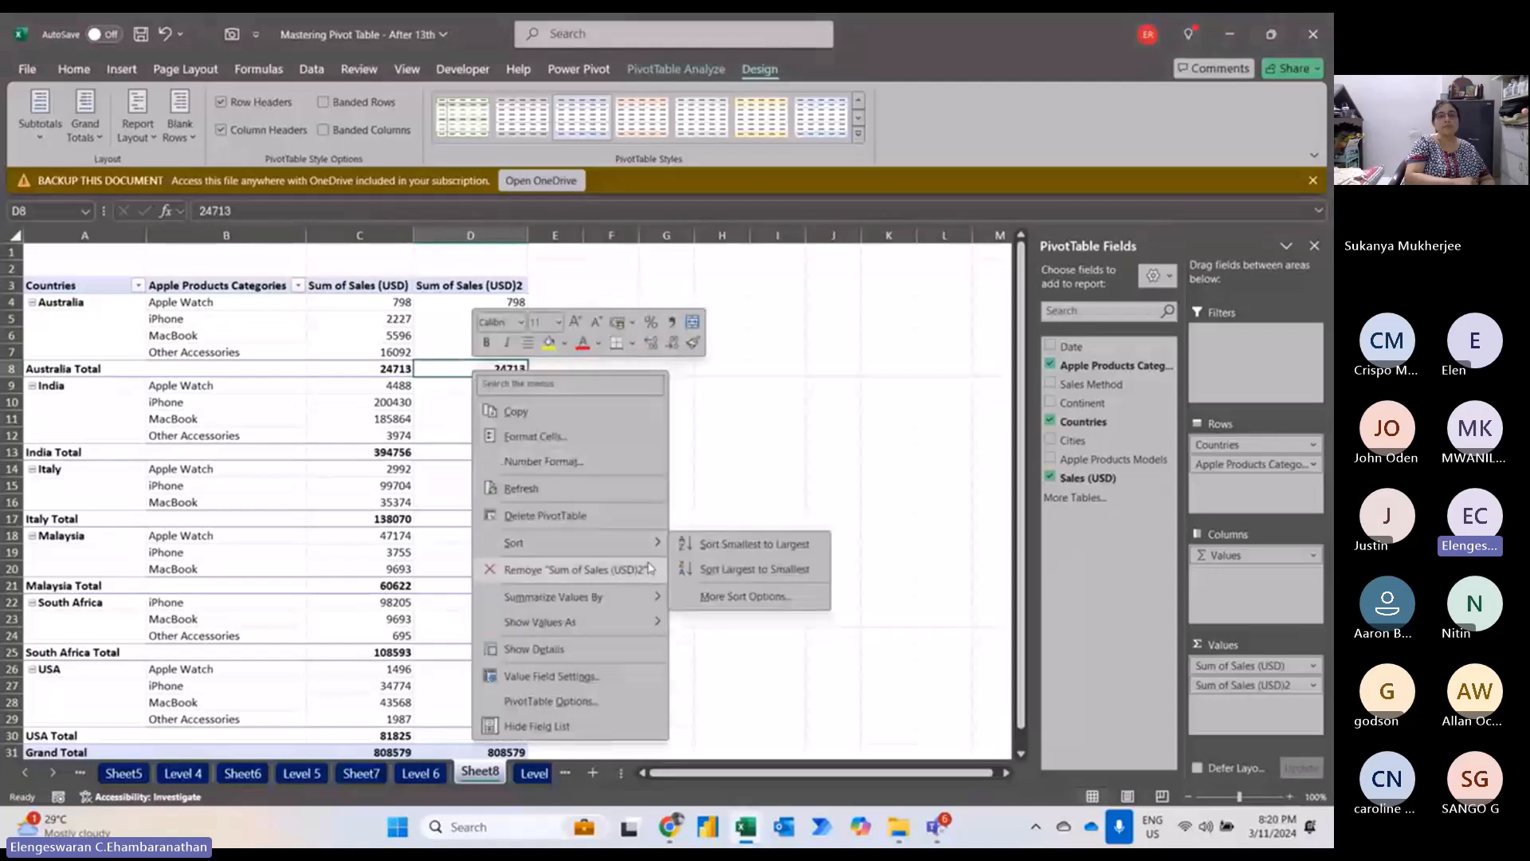
{"action": "left_click", "coordinate": [704, 570]}
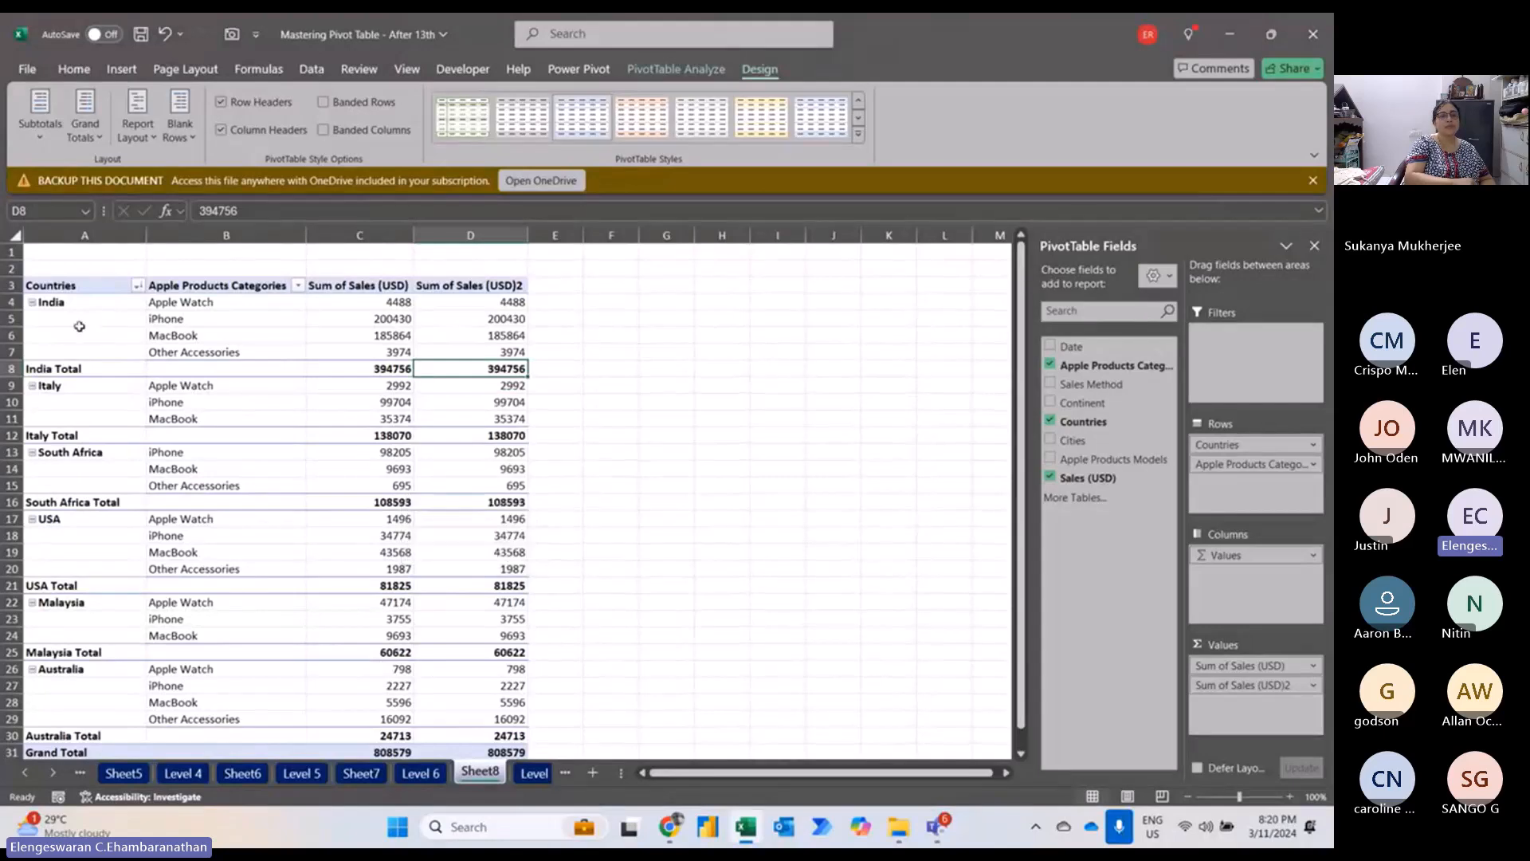
Show the Sum of Sales (USD)2 values as % of Parent Row Total.
{"action": "right_click", "coordinate": [498, 305]}
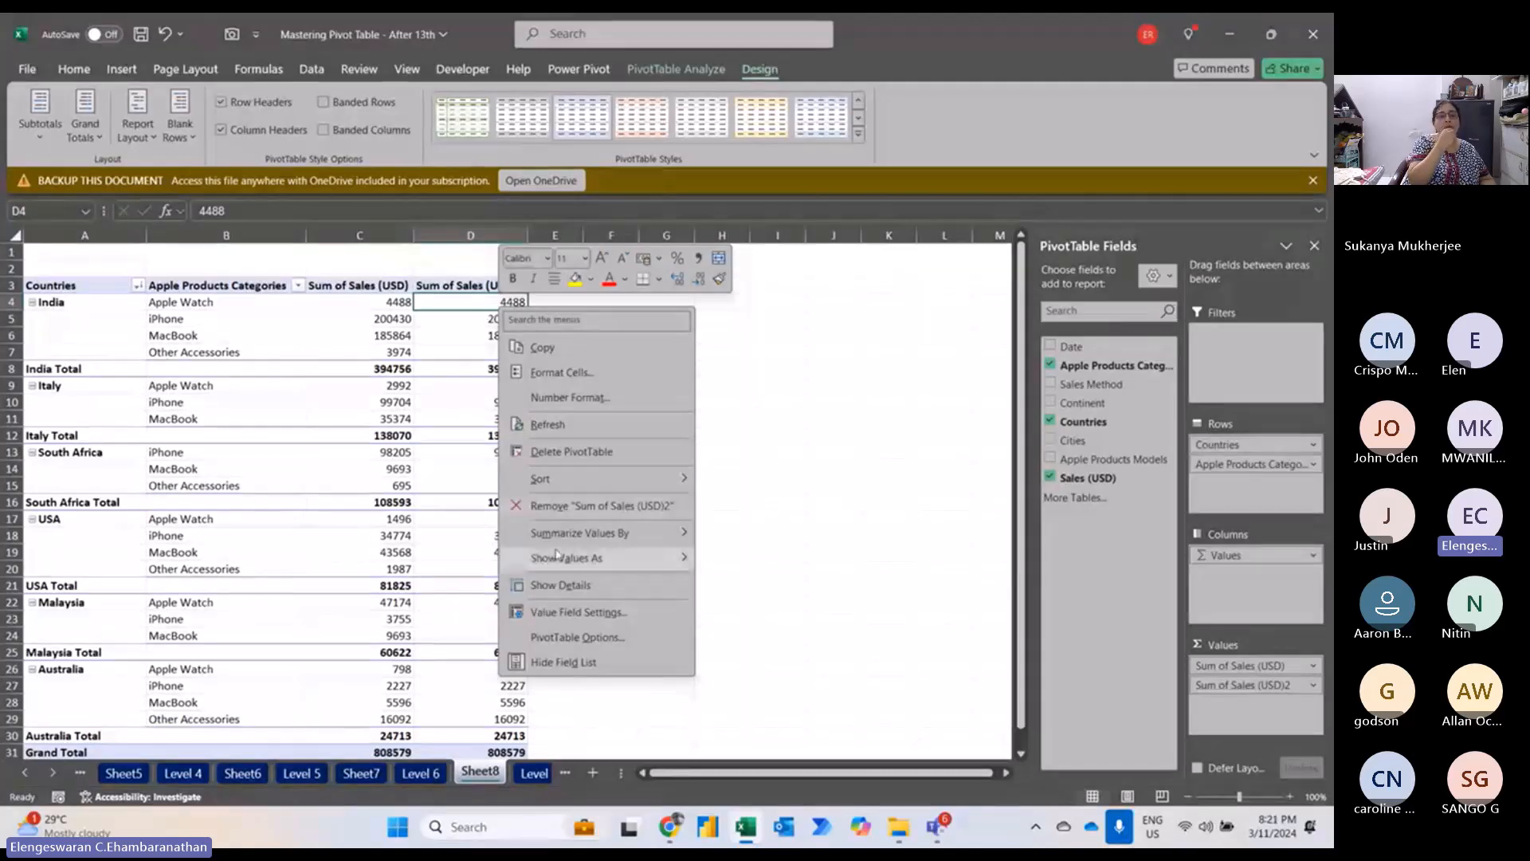
{"action": "mouse_move", "coordinate": [645, 571]}
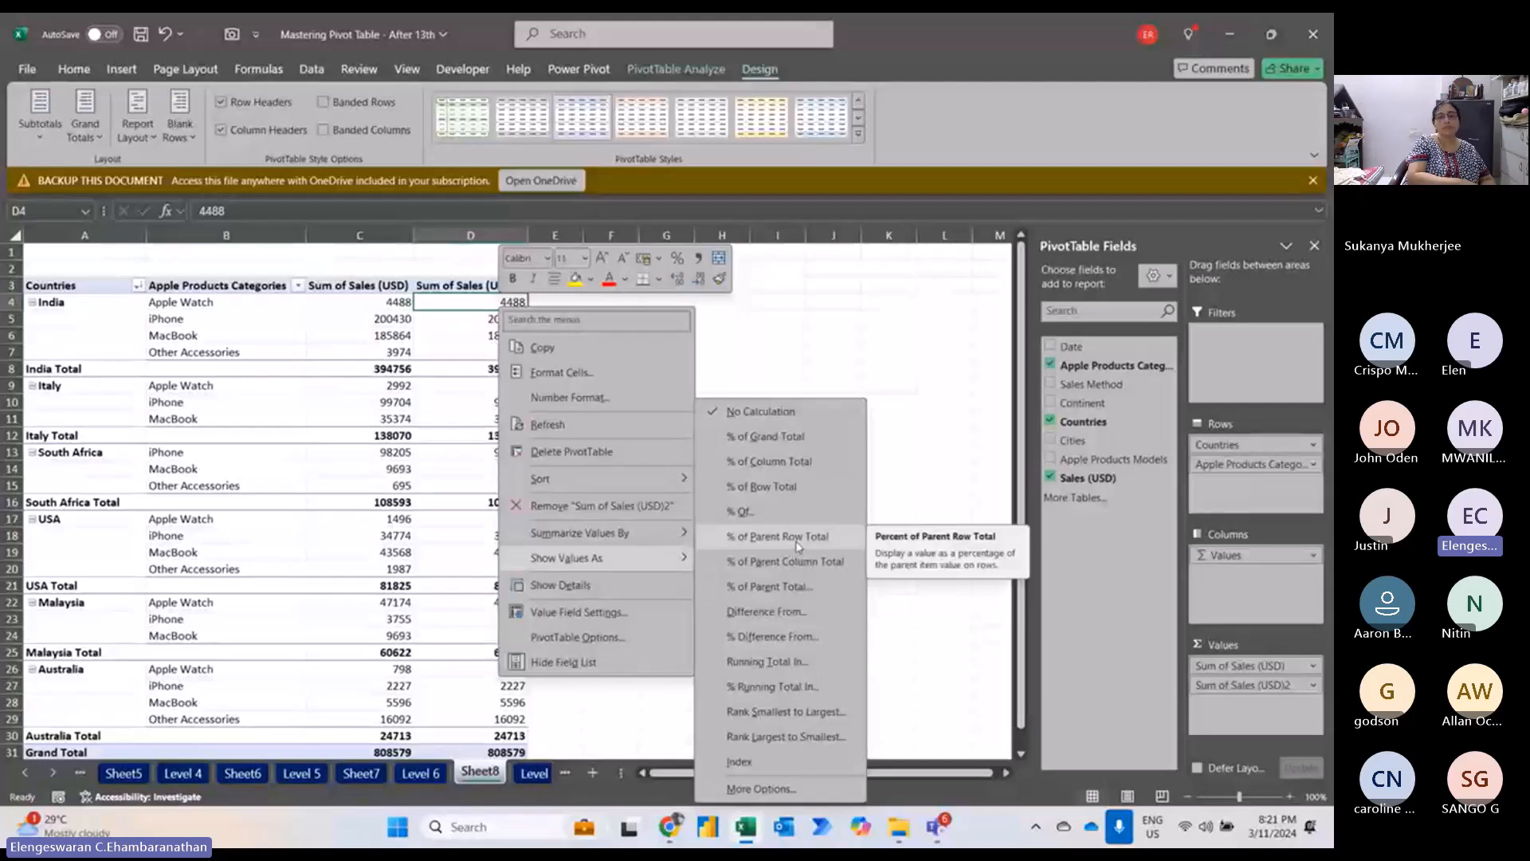
{"action": "left_click", "coordinate": [746, 537]}
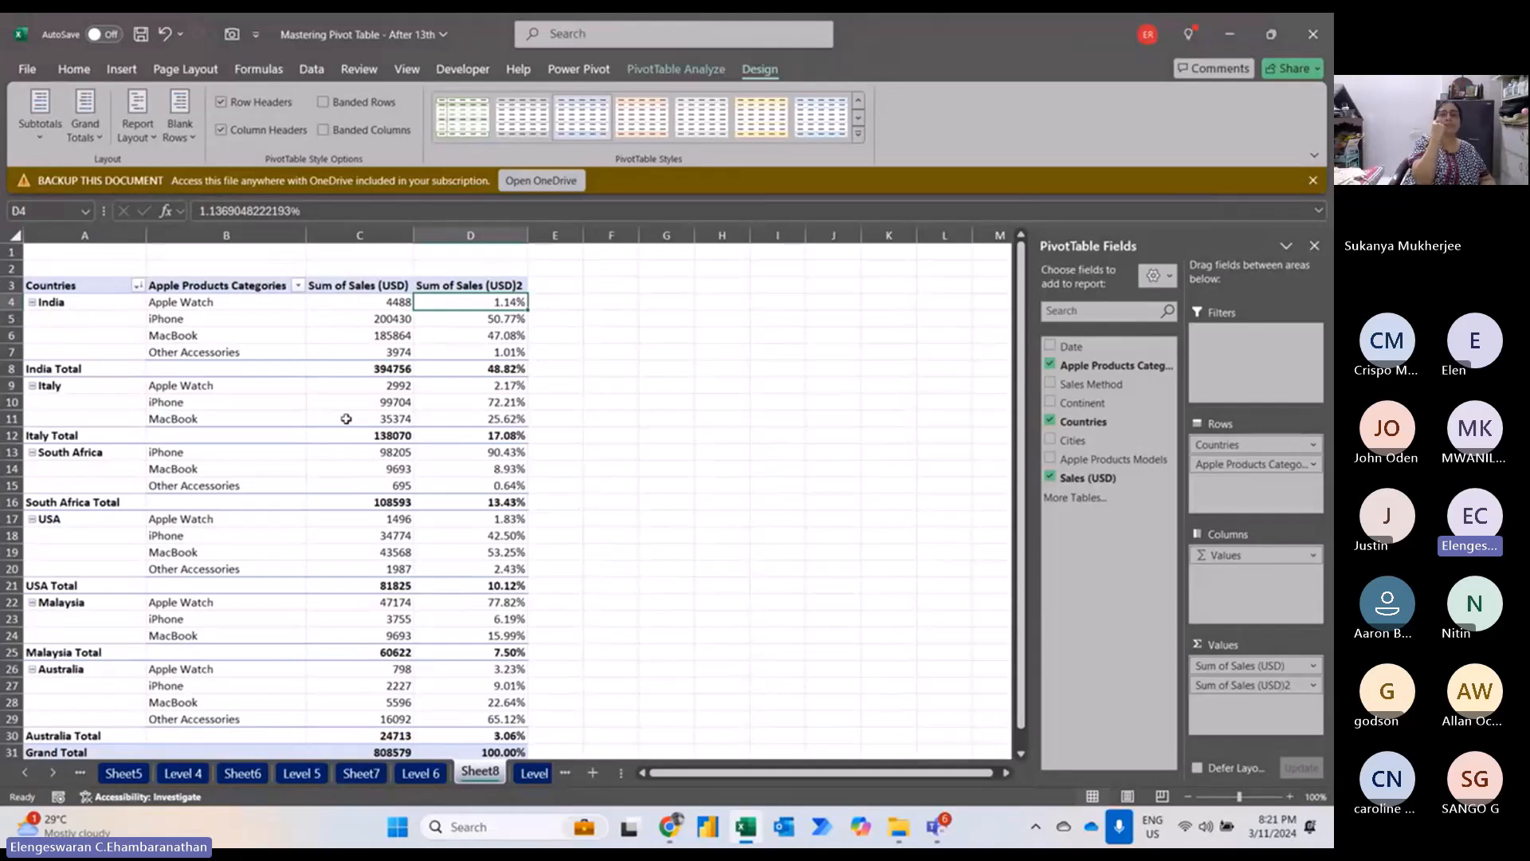
Examine India's product categories and select their four percentages to check how they add up.
{"action": "key", "text": "Home"}
{"action": "key", "text": "Right"}
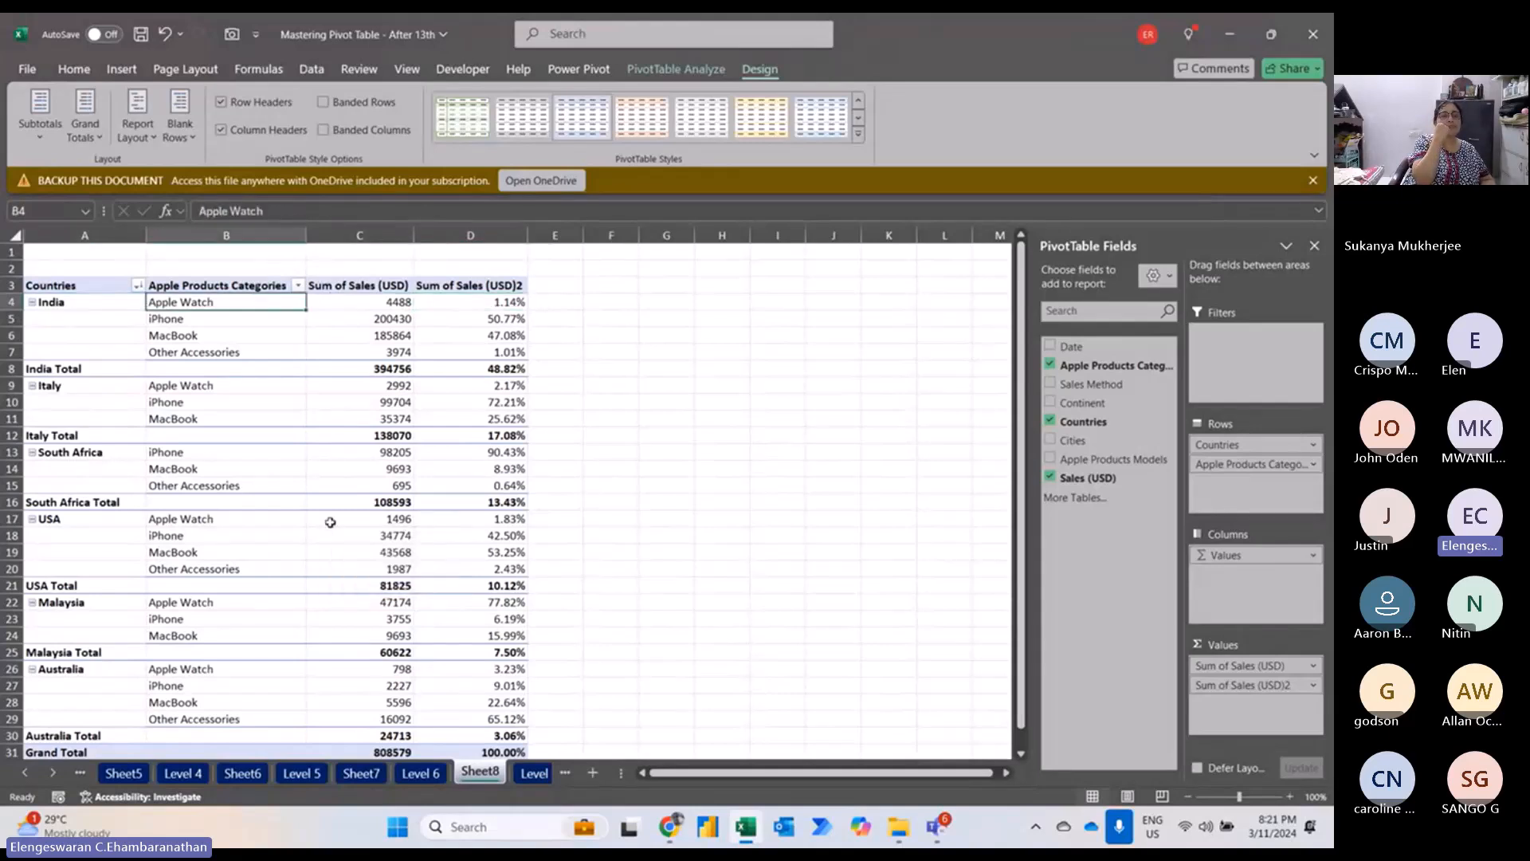
{"action": "key", "text": "Down"}
{"action": "key", "text": "Down"}
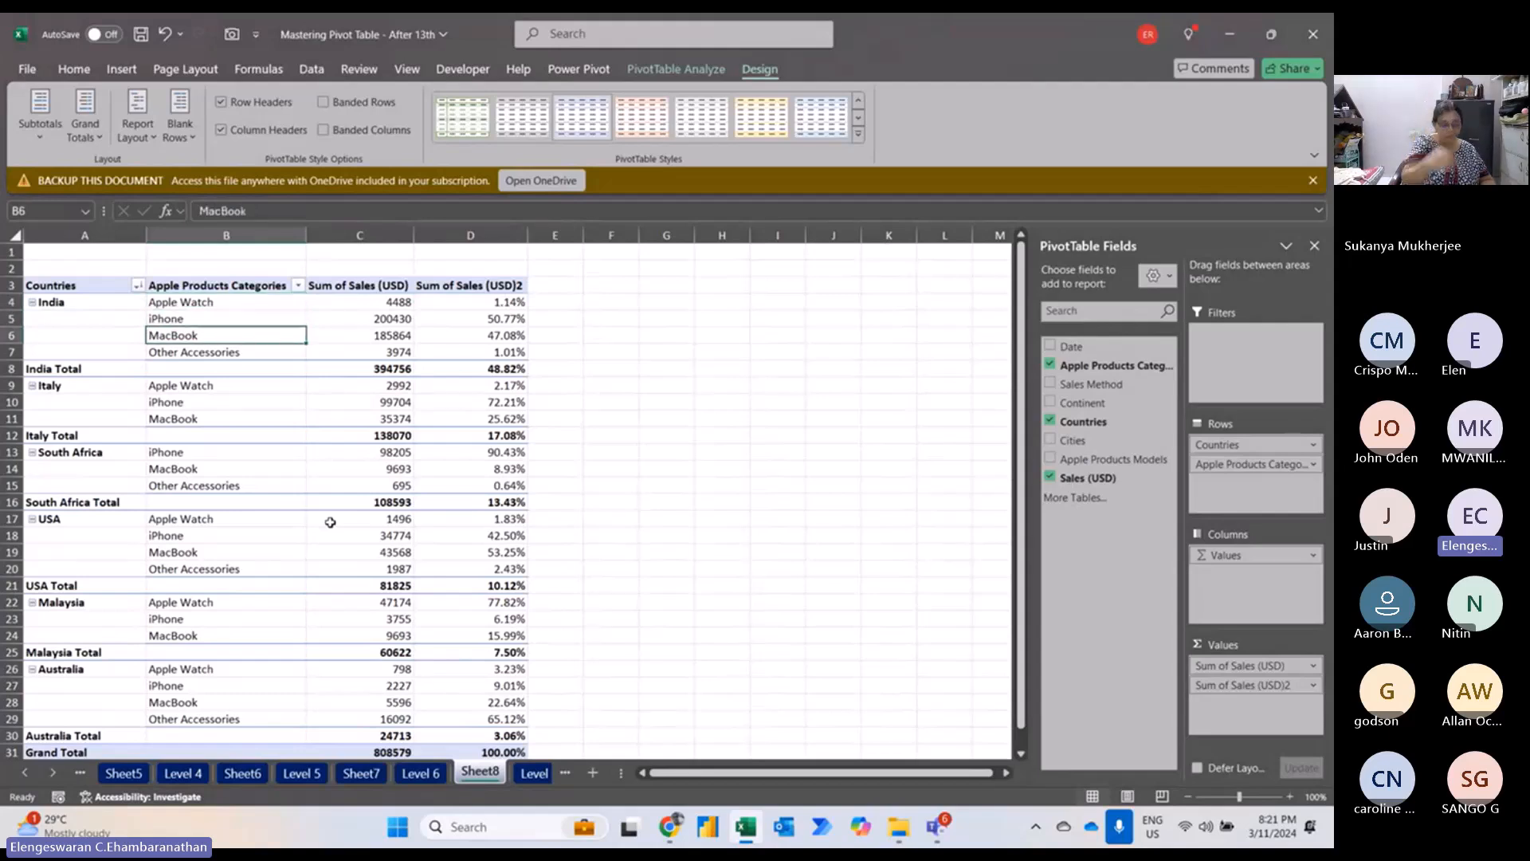
{"action": "key", "text": "Down"}
{"action": "key", "text": "Right"}
{"action": "key", "text": "Right"}
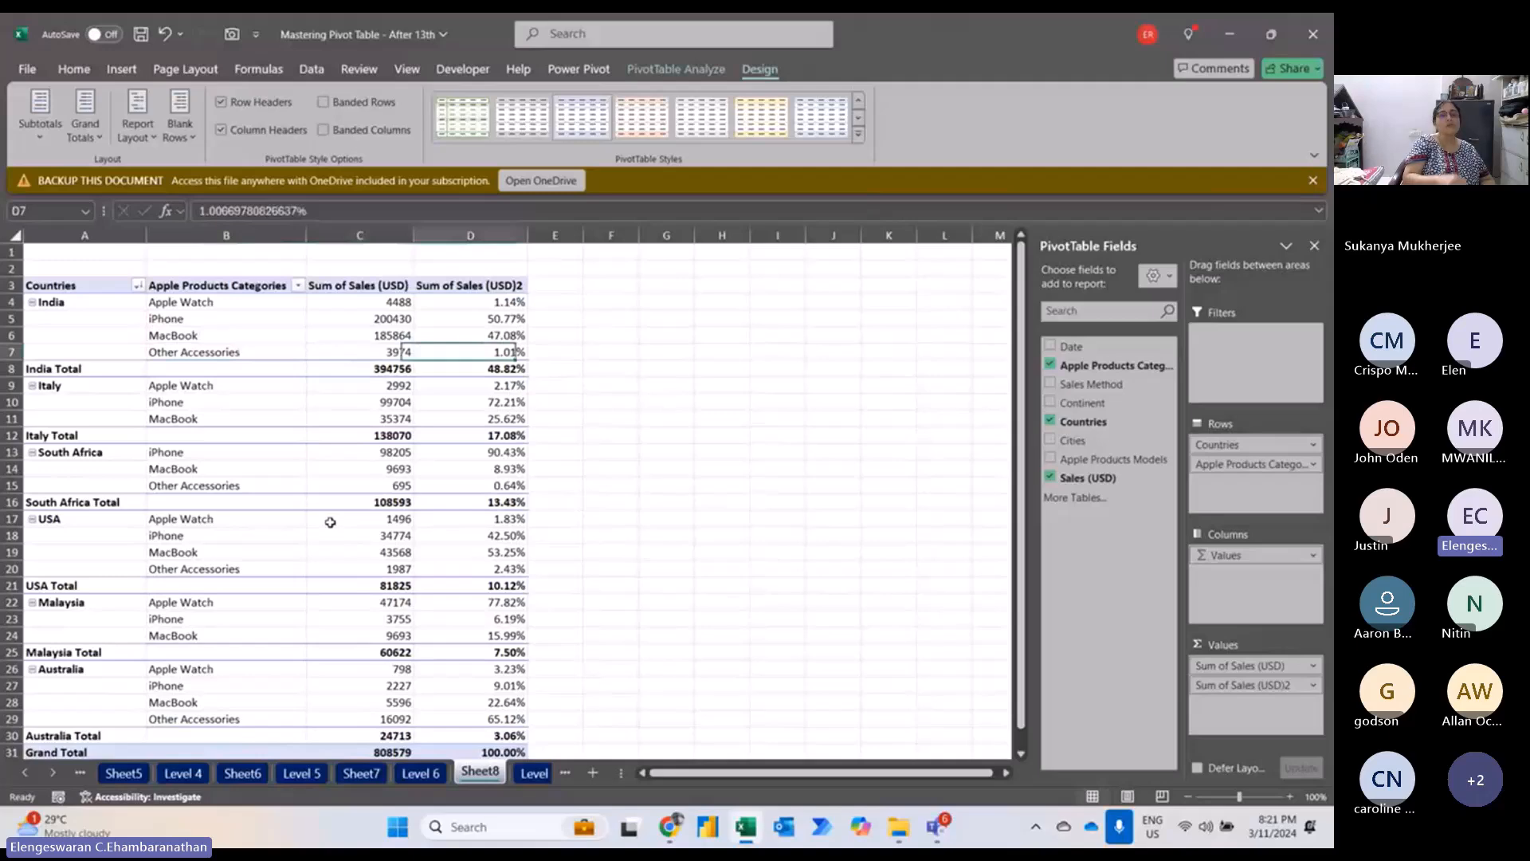
{"action": "key", "text": "Right"}
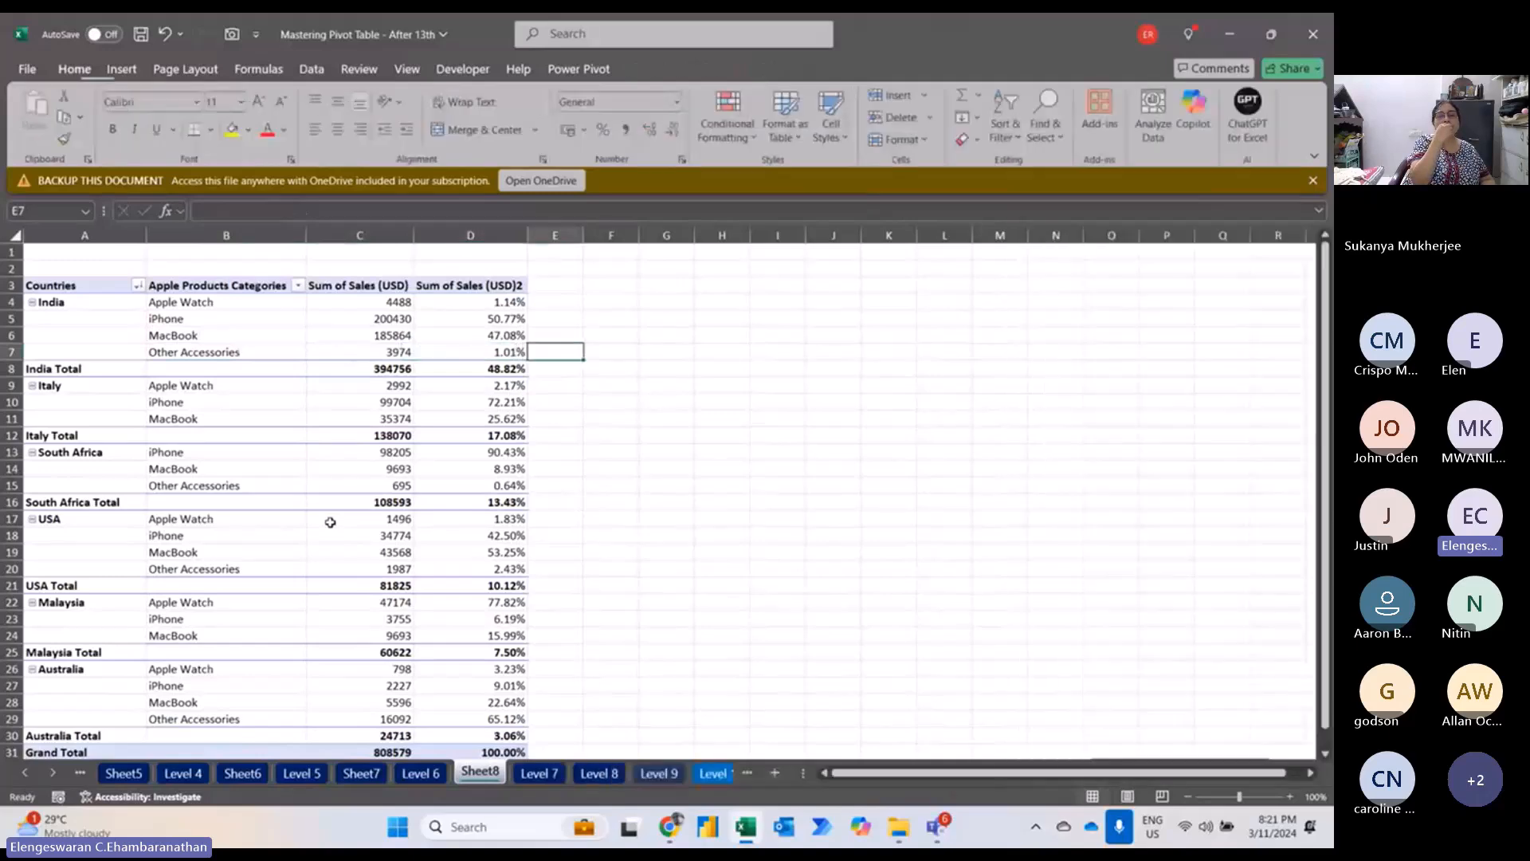
{"action": "key", "text": "Left"}
{"action": "key", "text": "shift+Up"}
{"action": "key", "text": "shift+Up"}
{"action": "key", "text": "shift+Up"}
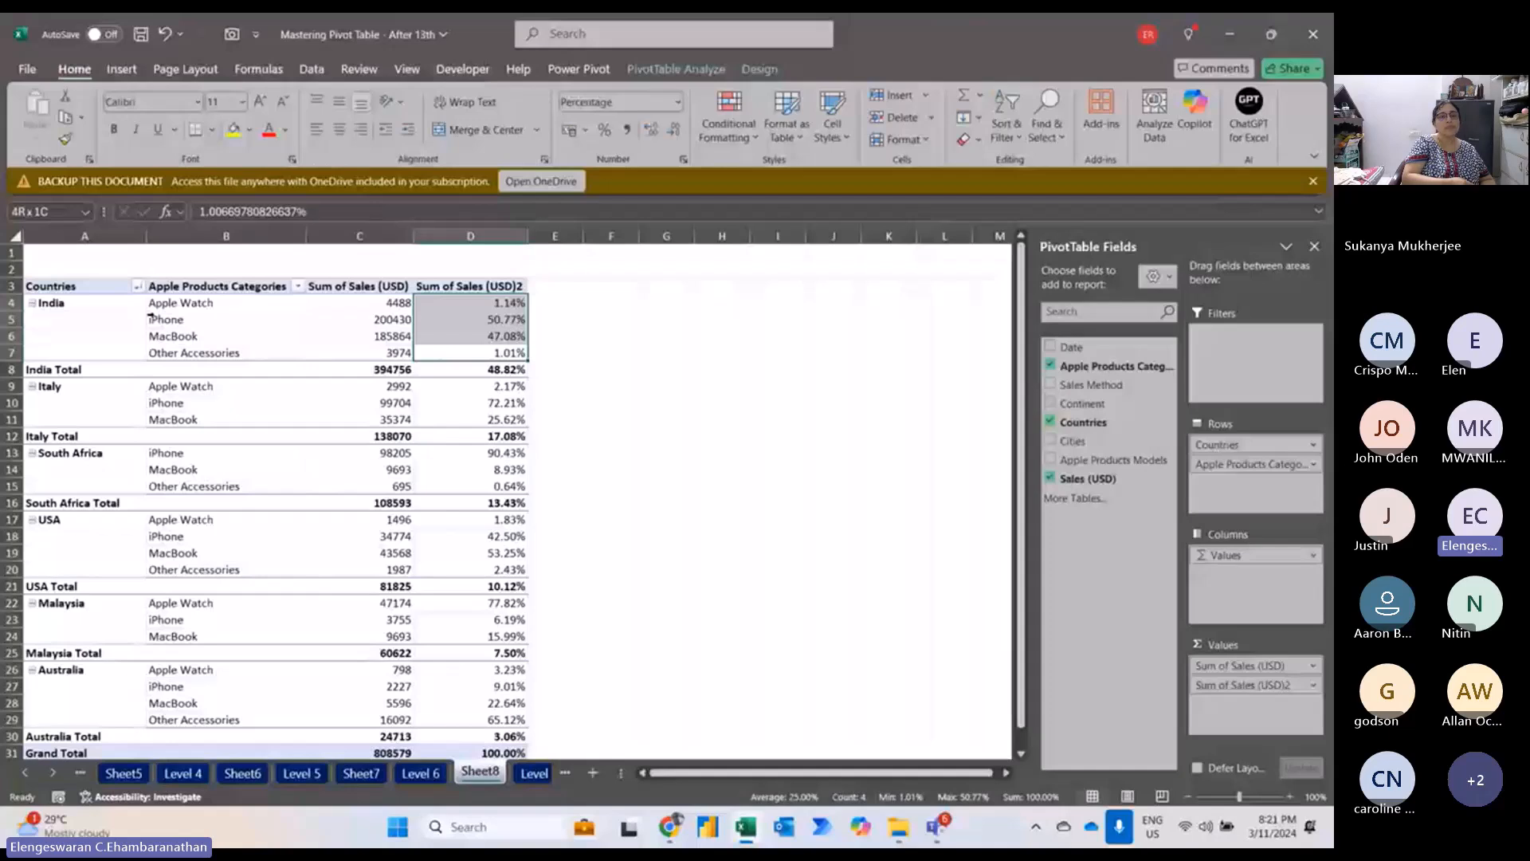
Sort the product categories within each country by their percentage share from largest to smallest.
{"action": "left_click", "coordinate": [485, 320]}
{"action": "right_click", "coordinate": [485, 320]}
{"action": "mouse_move", "coordinate": [550, 493]}
{"action": "left_click", "coordinate": [742, 524]}
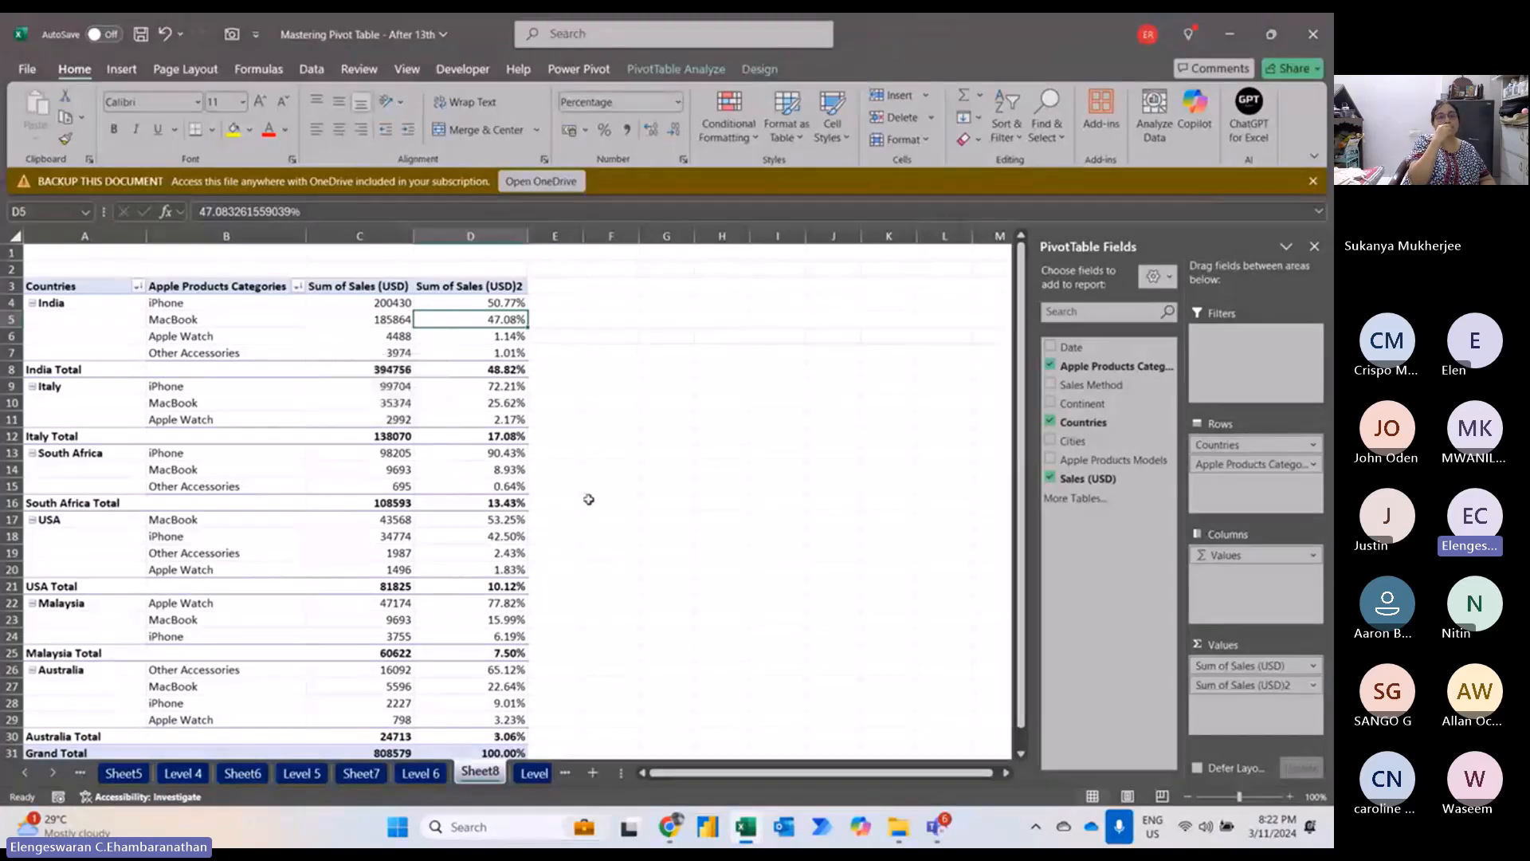
Review India's shares and write the finding "1. India dominate the Apple product market 48.82%" in cell G4.
{"action": "left_click", "coordinate": [471, 366]}
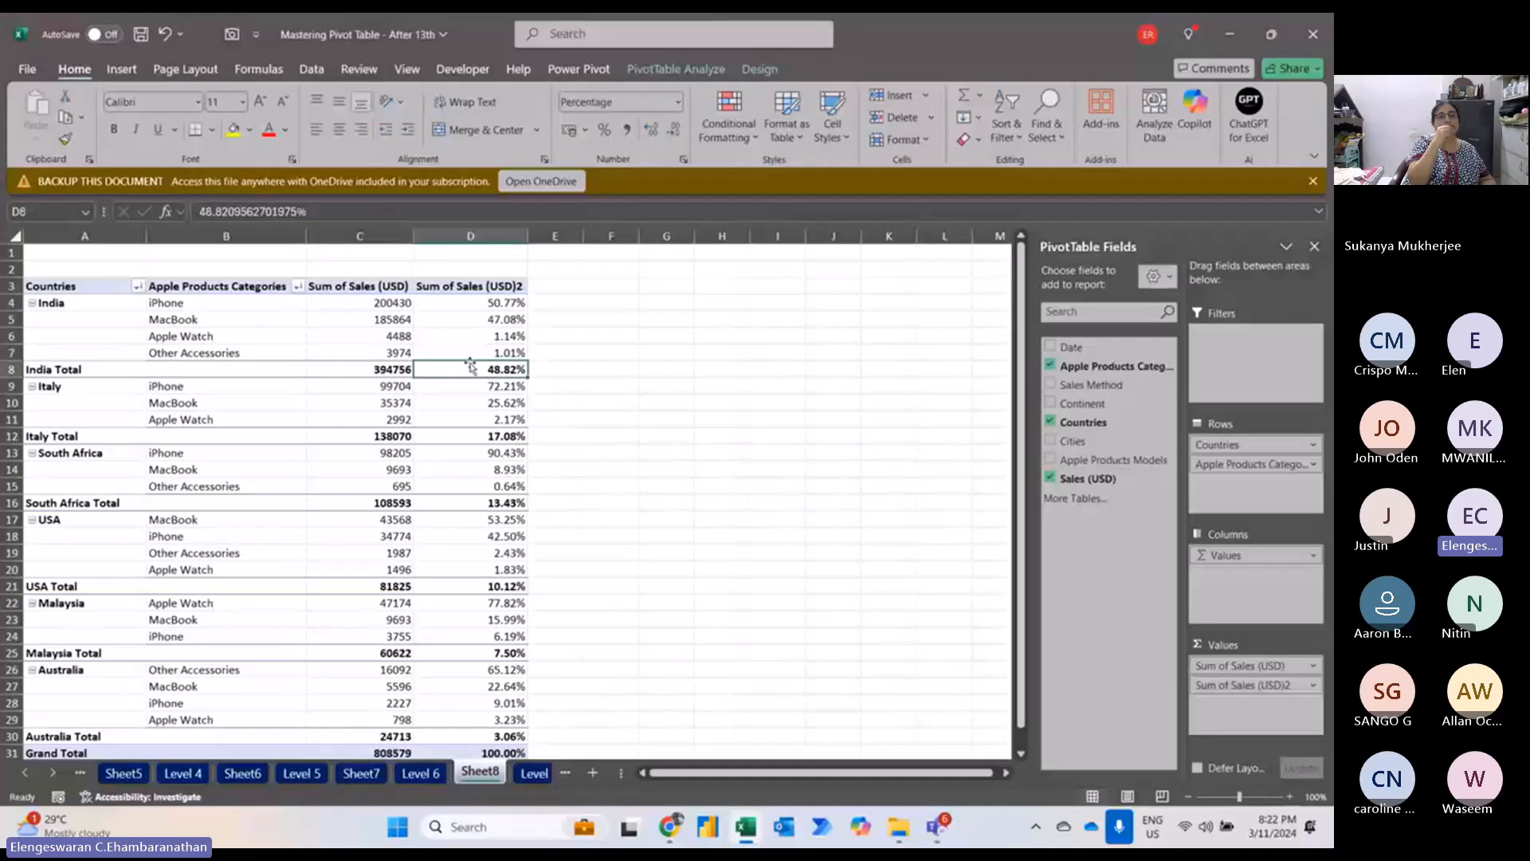
{"action": "key", "text": "Up"}
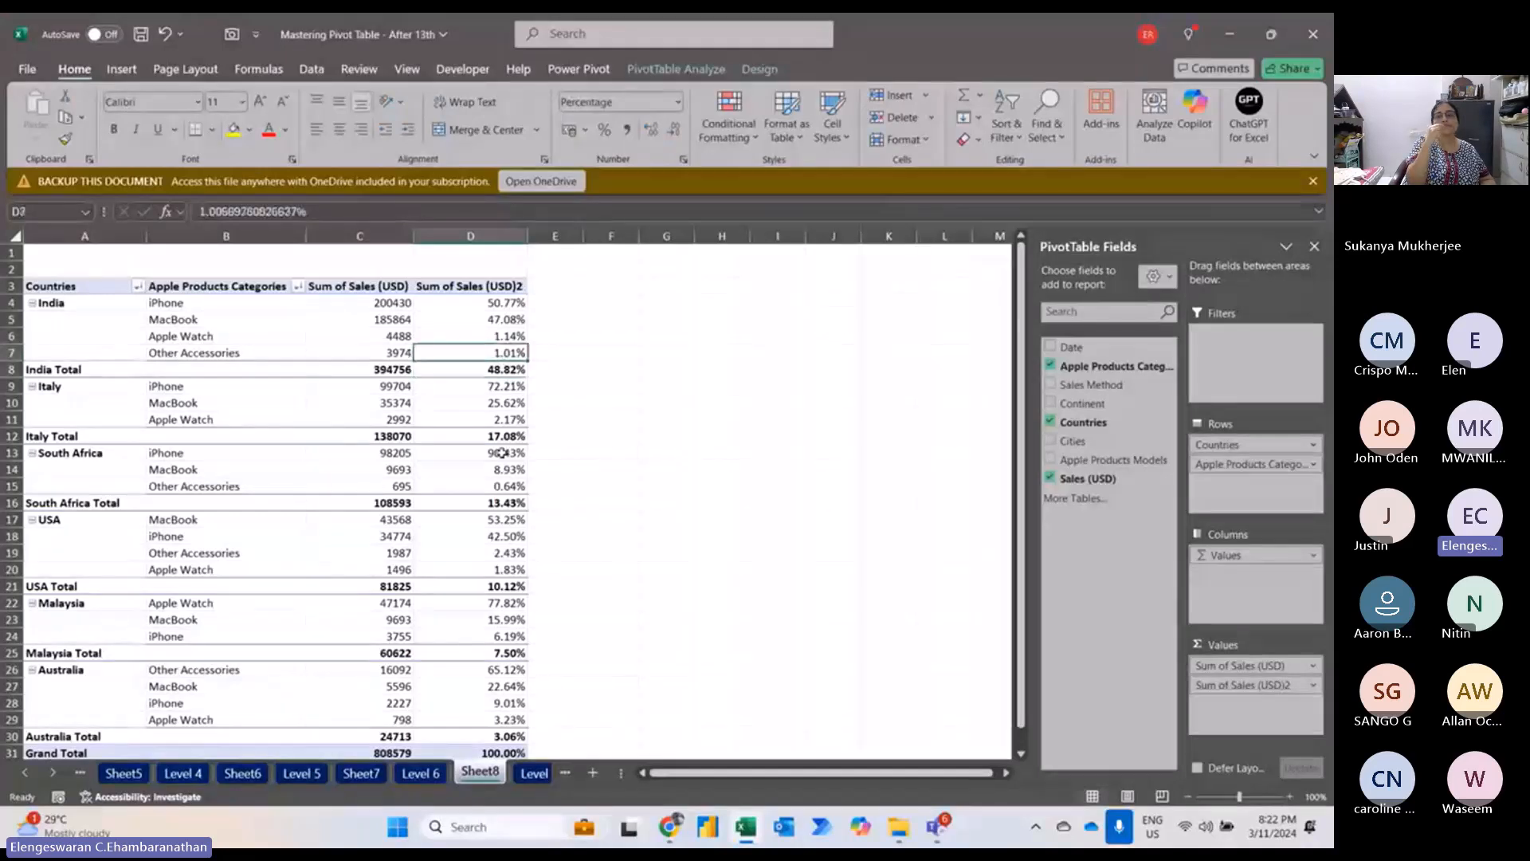
{"action": "key", "text": "Up"}
{"action": "key", "text": "Up"}
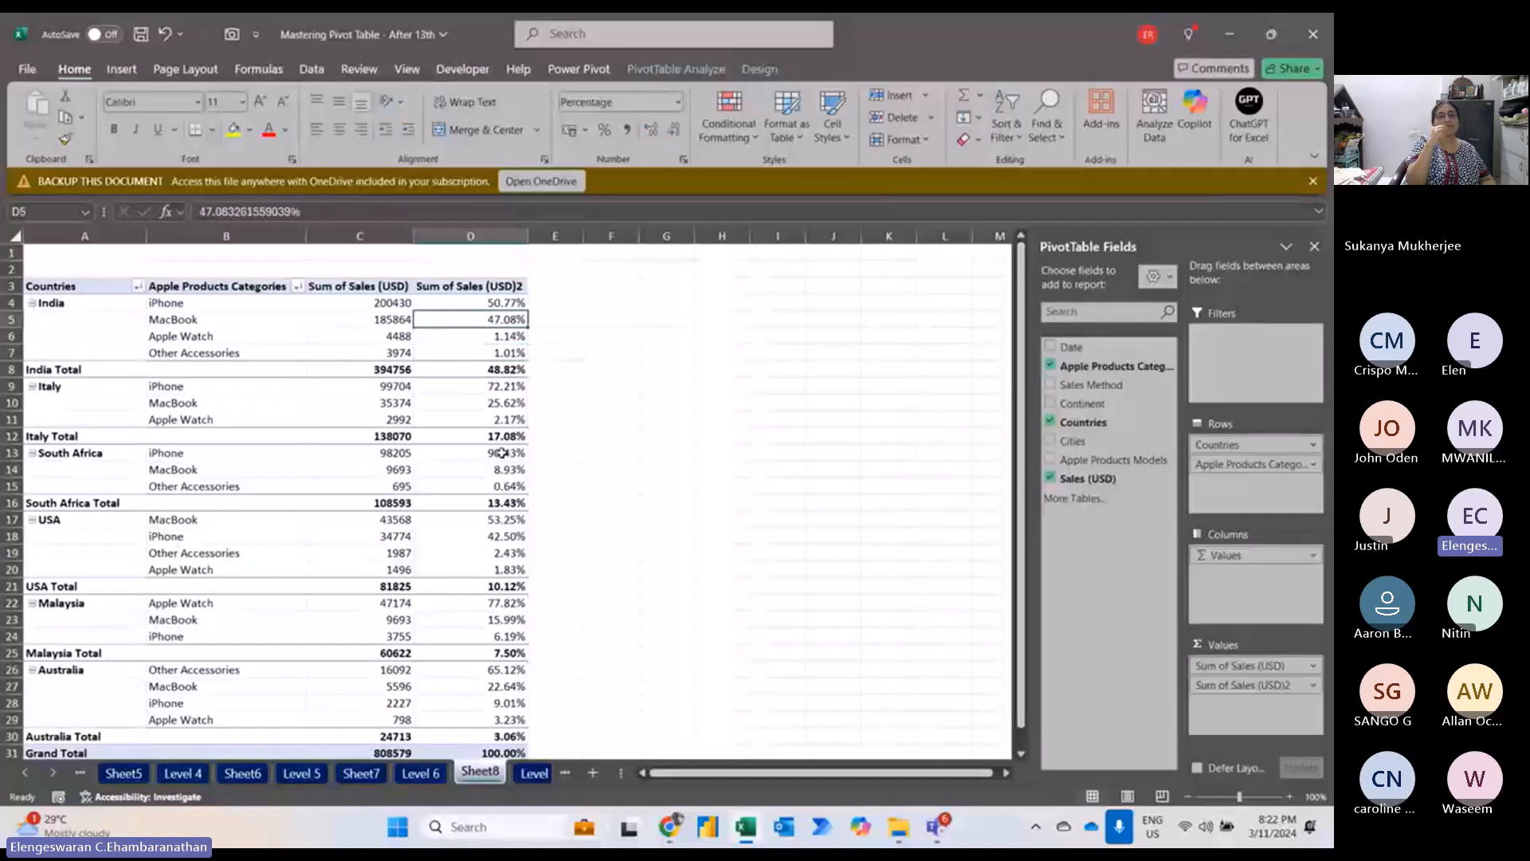
{"action": "key", "text": "Up"}
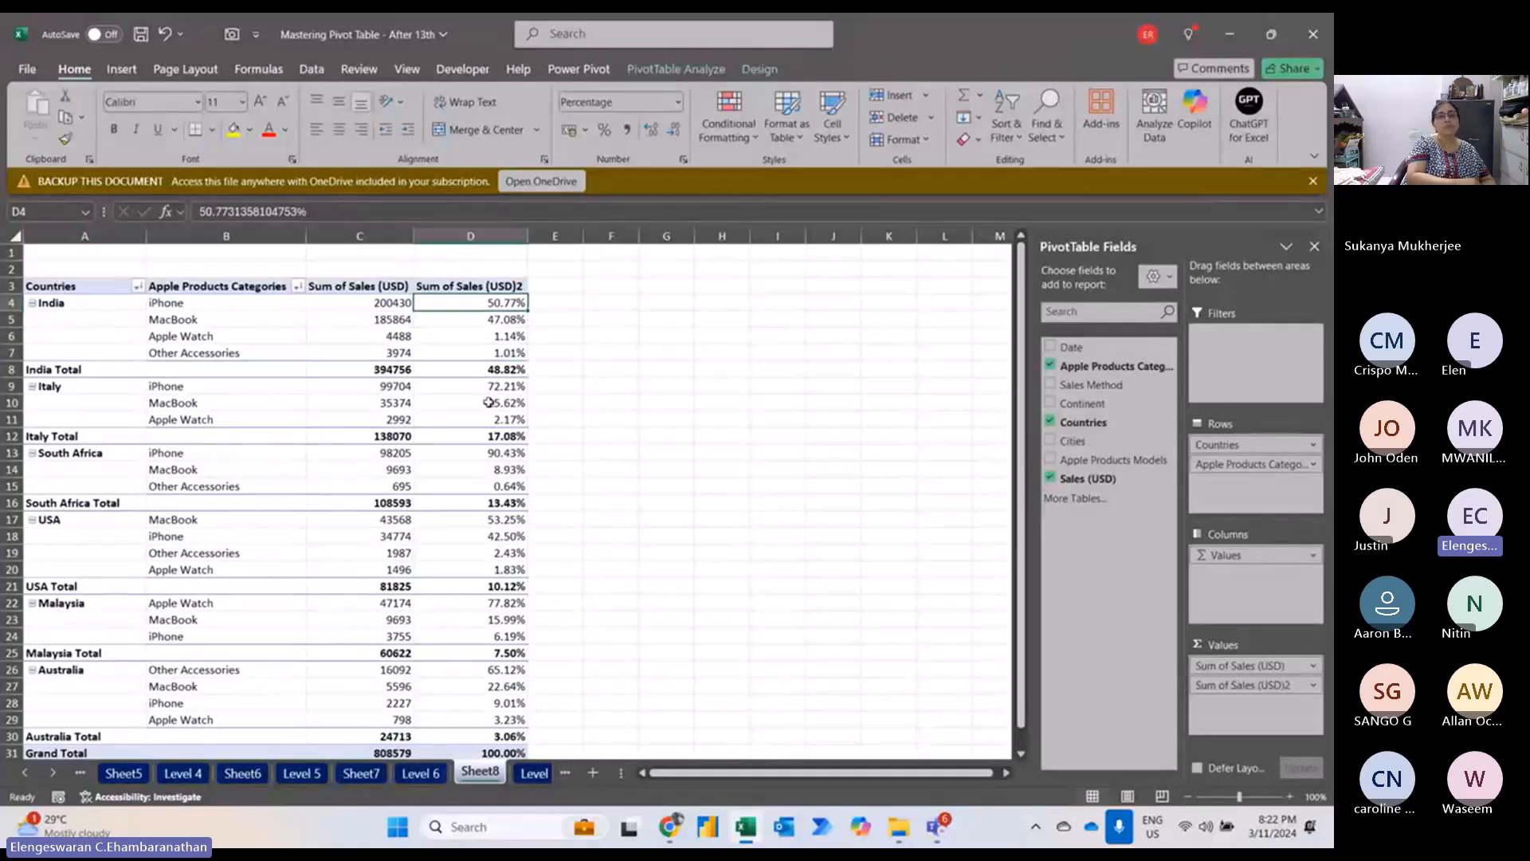
{"action": "key", "text": "Right"}
{"action": "key", "text": "Right"}
{"action": "key", "text": "Right"}
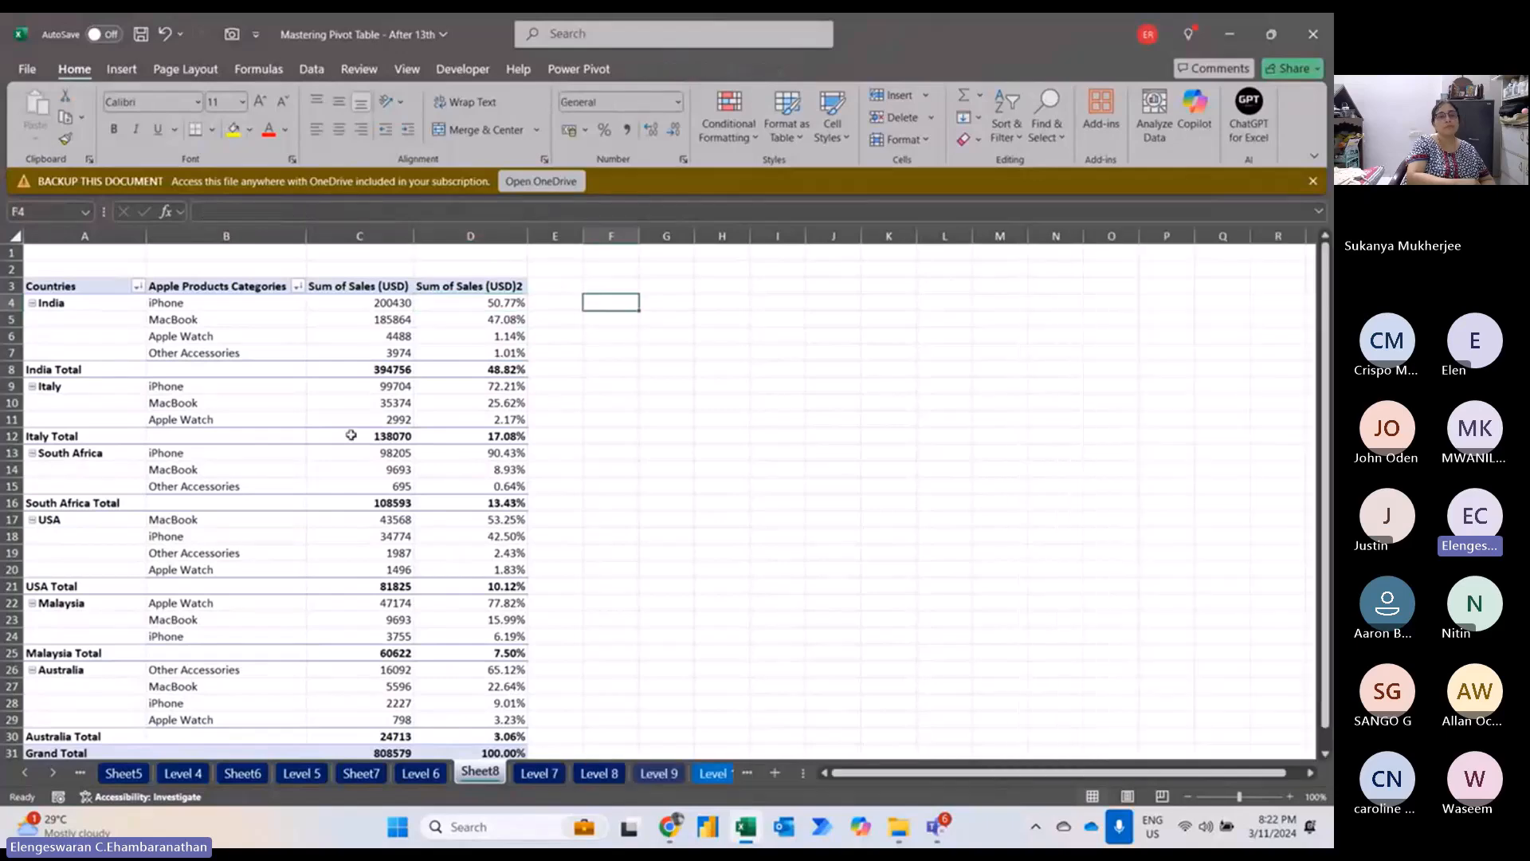
{"action": "type", "text": "1."}
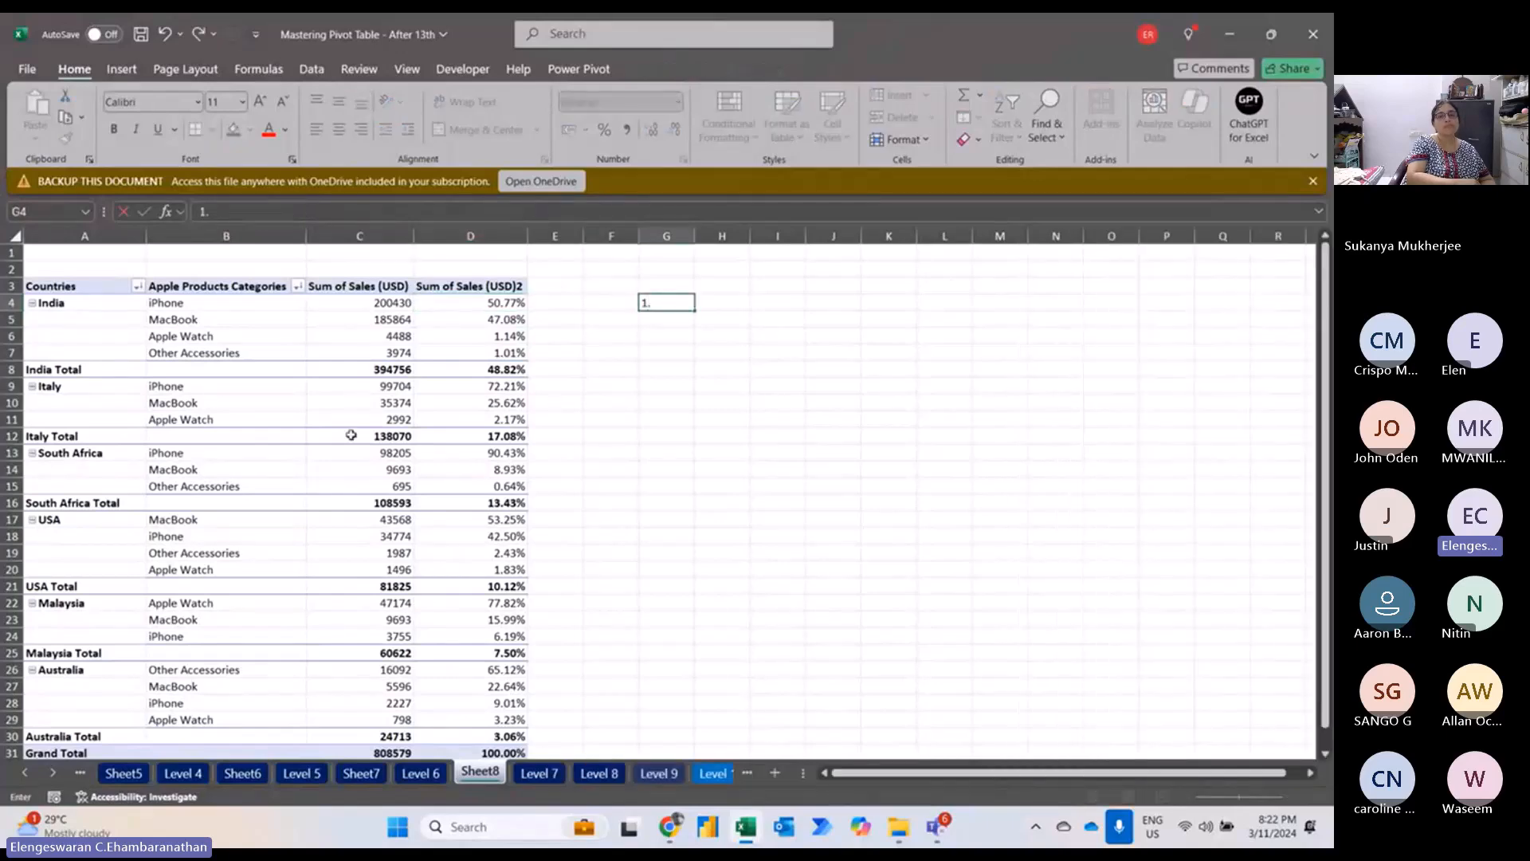
{"action": "type", "text": " India domini"}
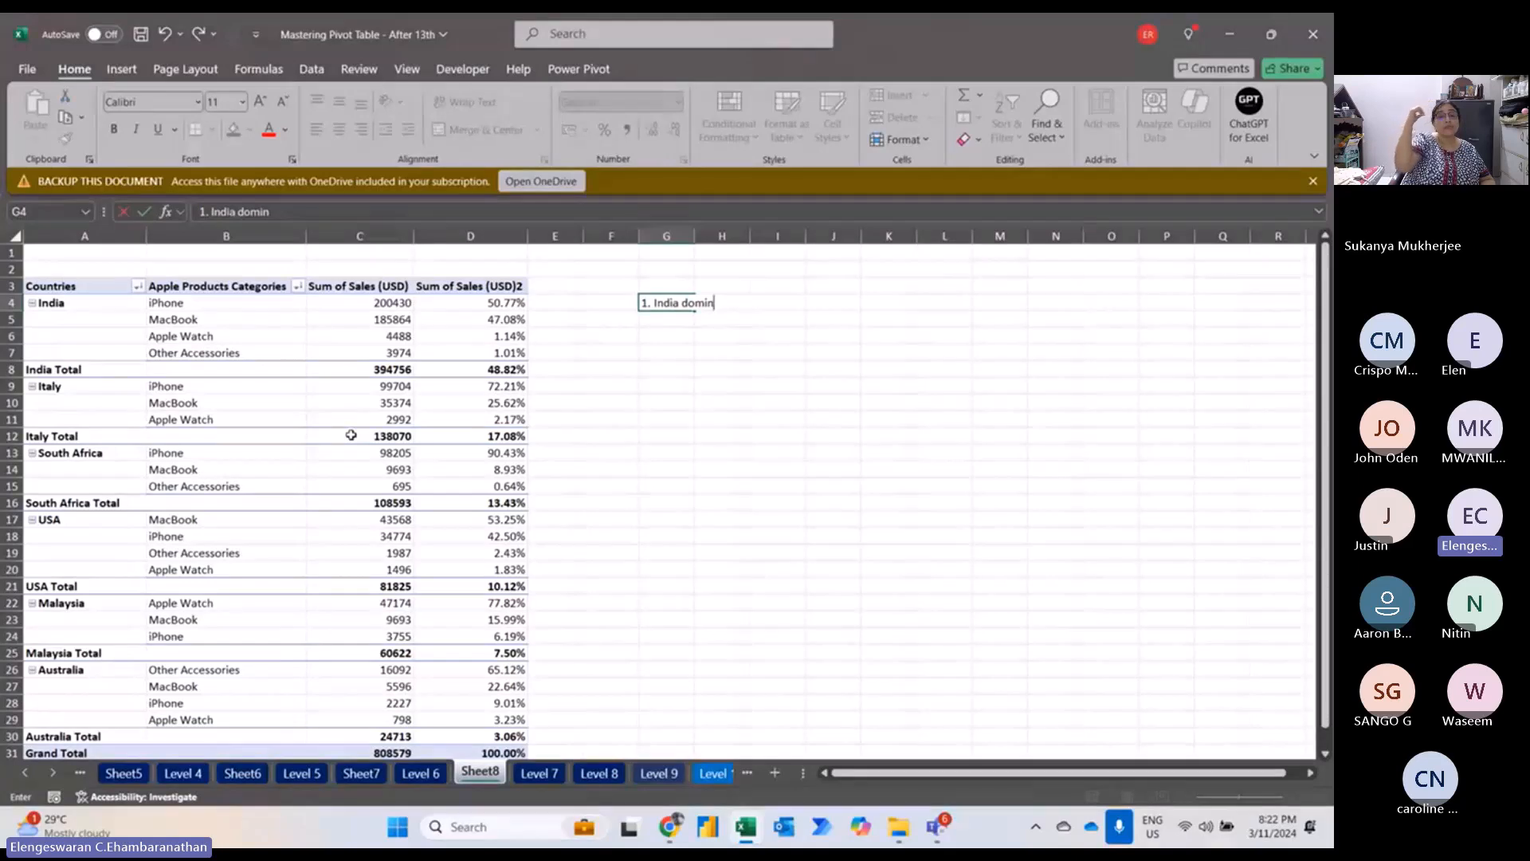
{"action": "type", "text": "ate the"}
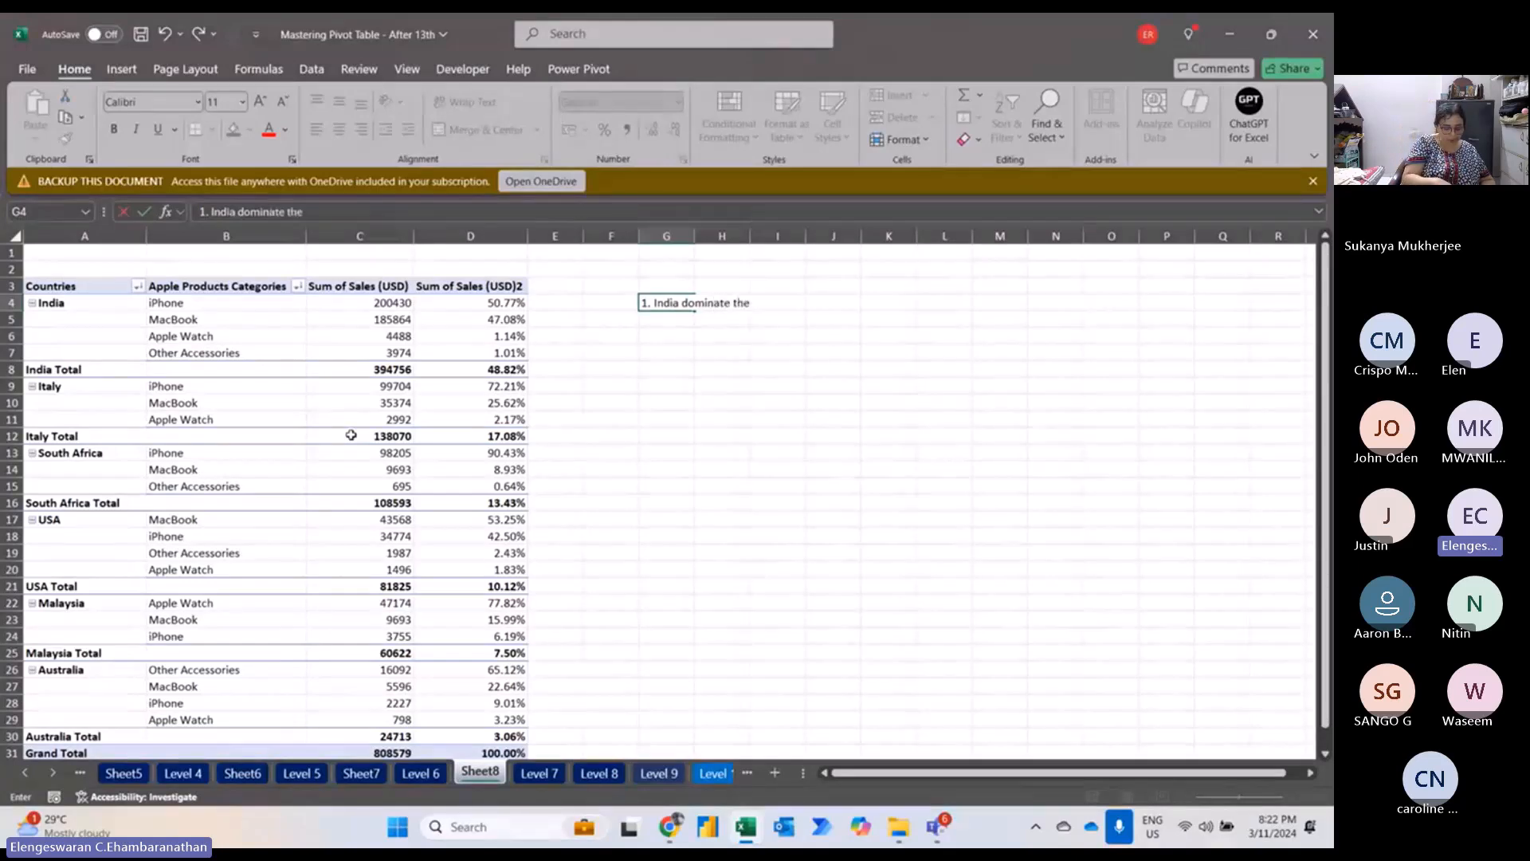
{"action": "type", "text": " Apple product"}
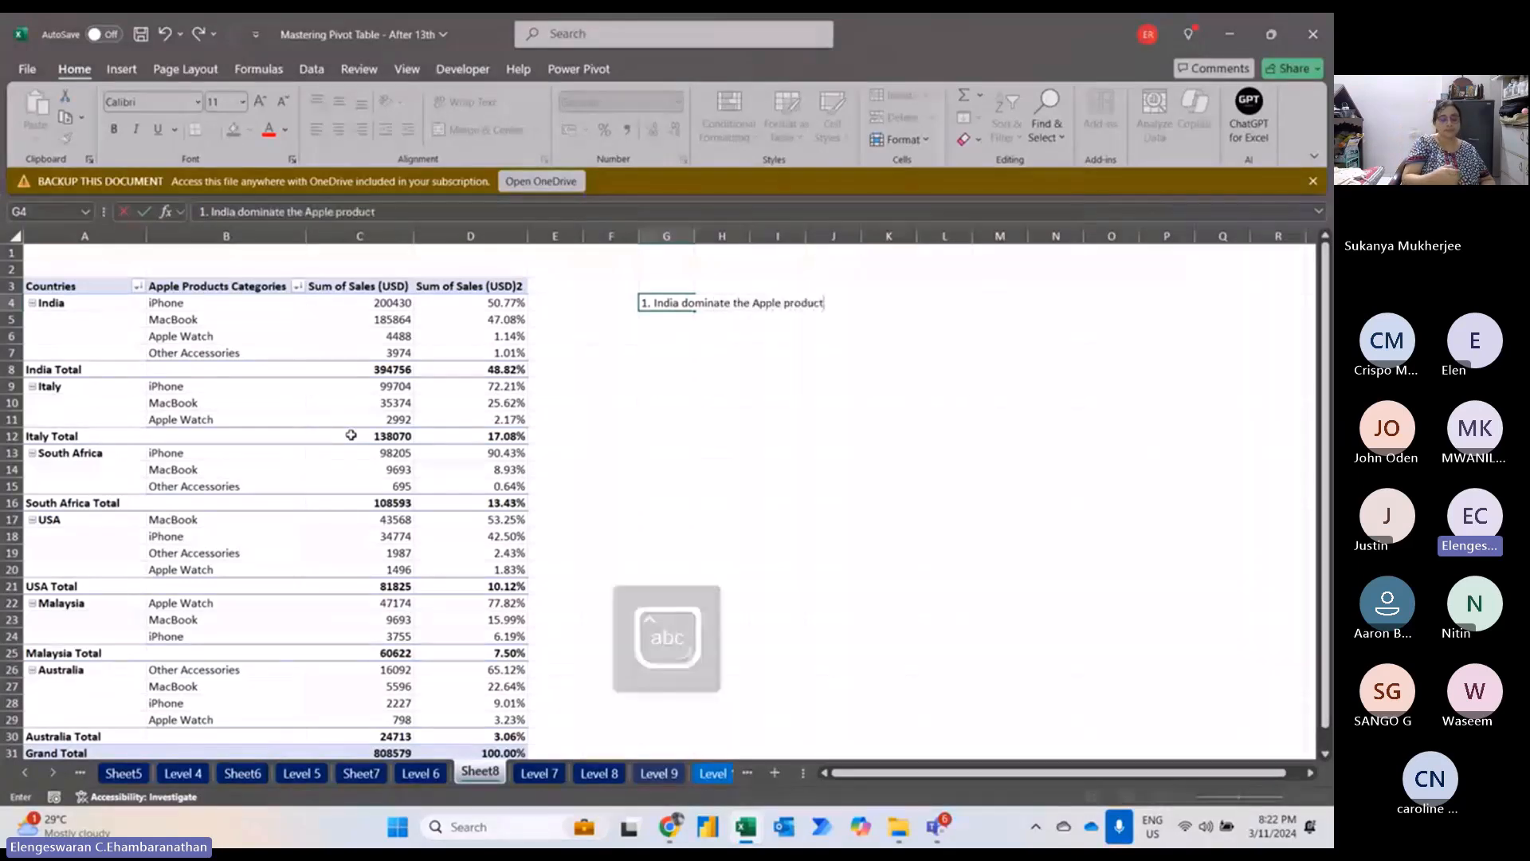
{"action": "type", "text": " market 48.82%"}
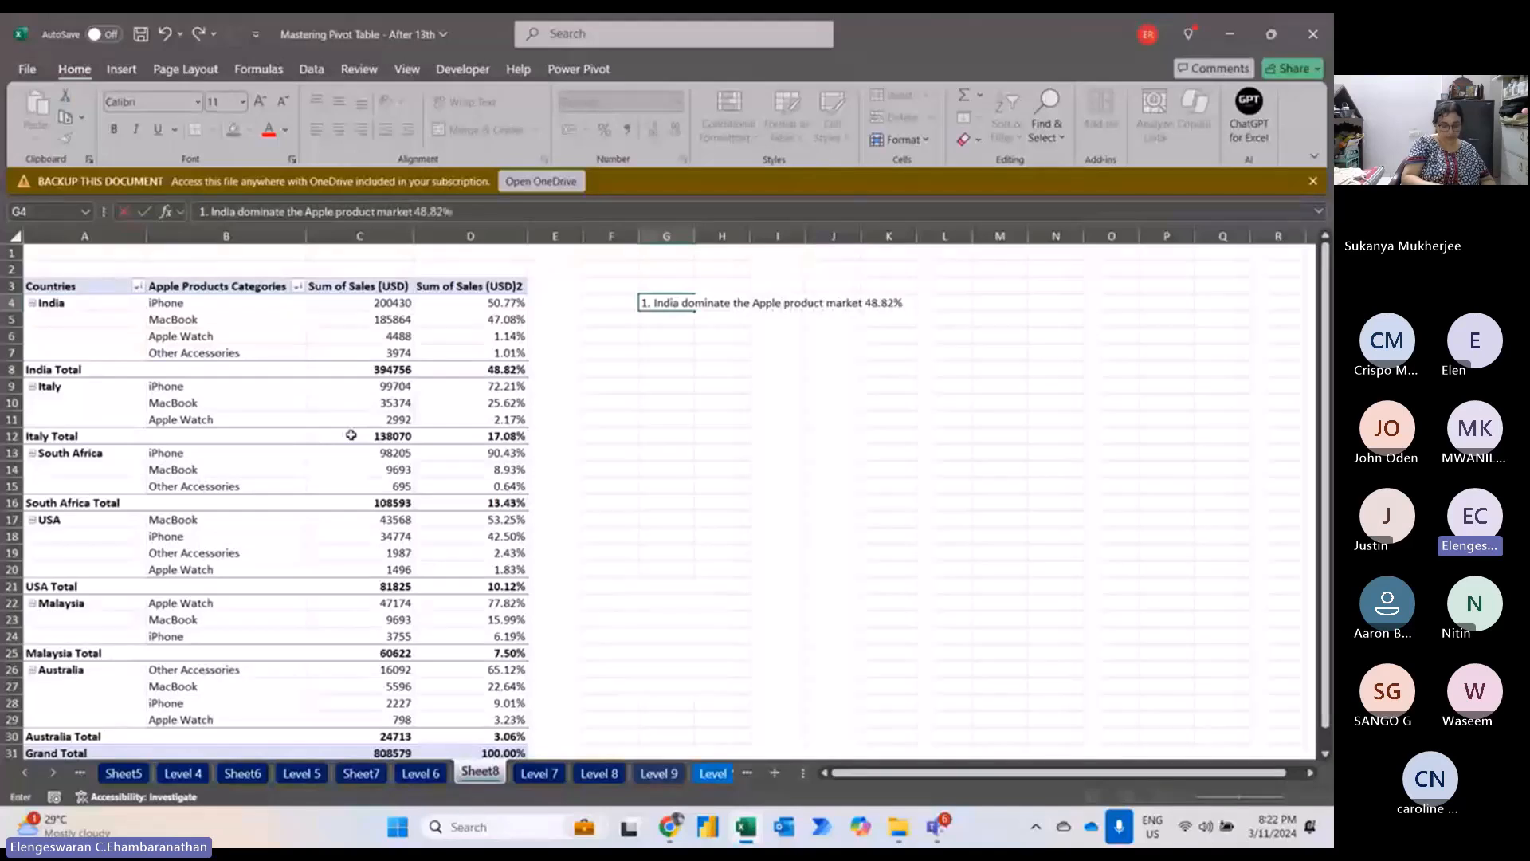
{"action": "key", "text": "Return"}
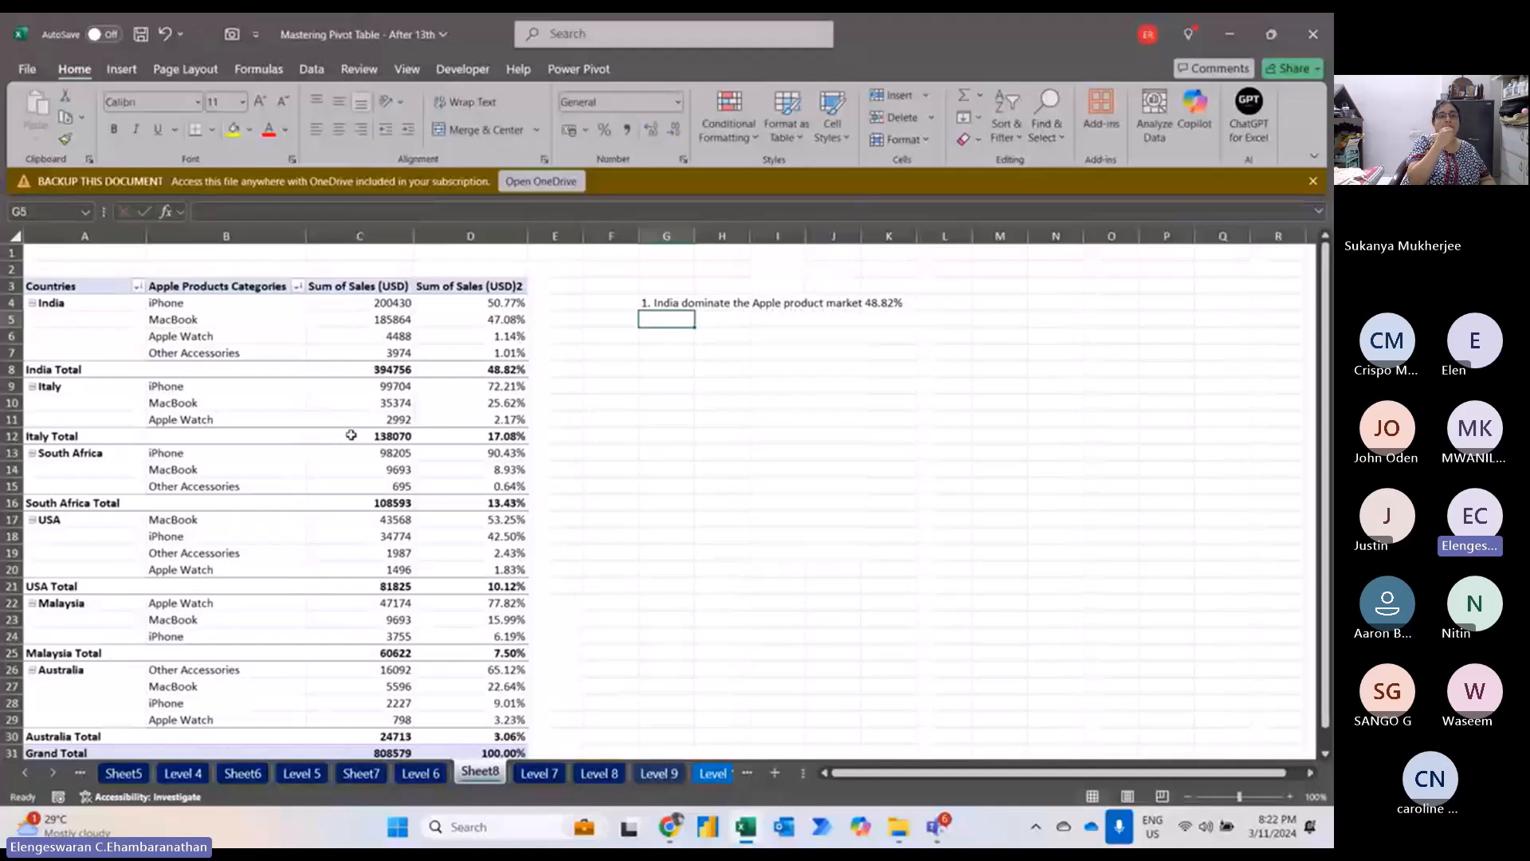
Write the second finding "2. Both Iphone and Macbook reprsentes 98% of the Indian market" in cell G5.
{"action": "type", "text": "2."}
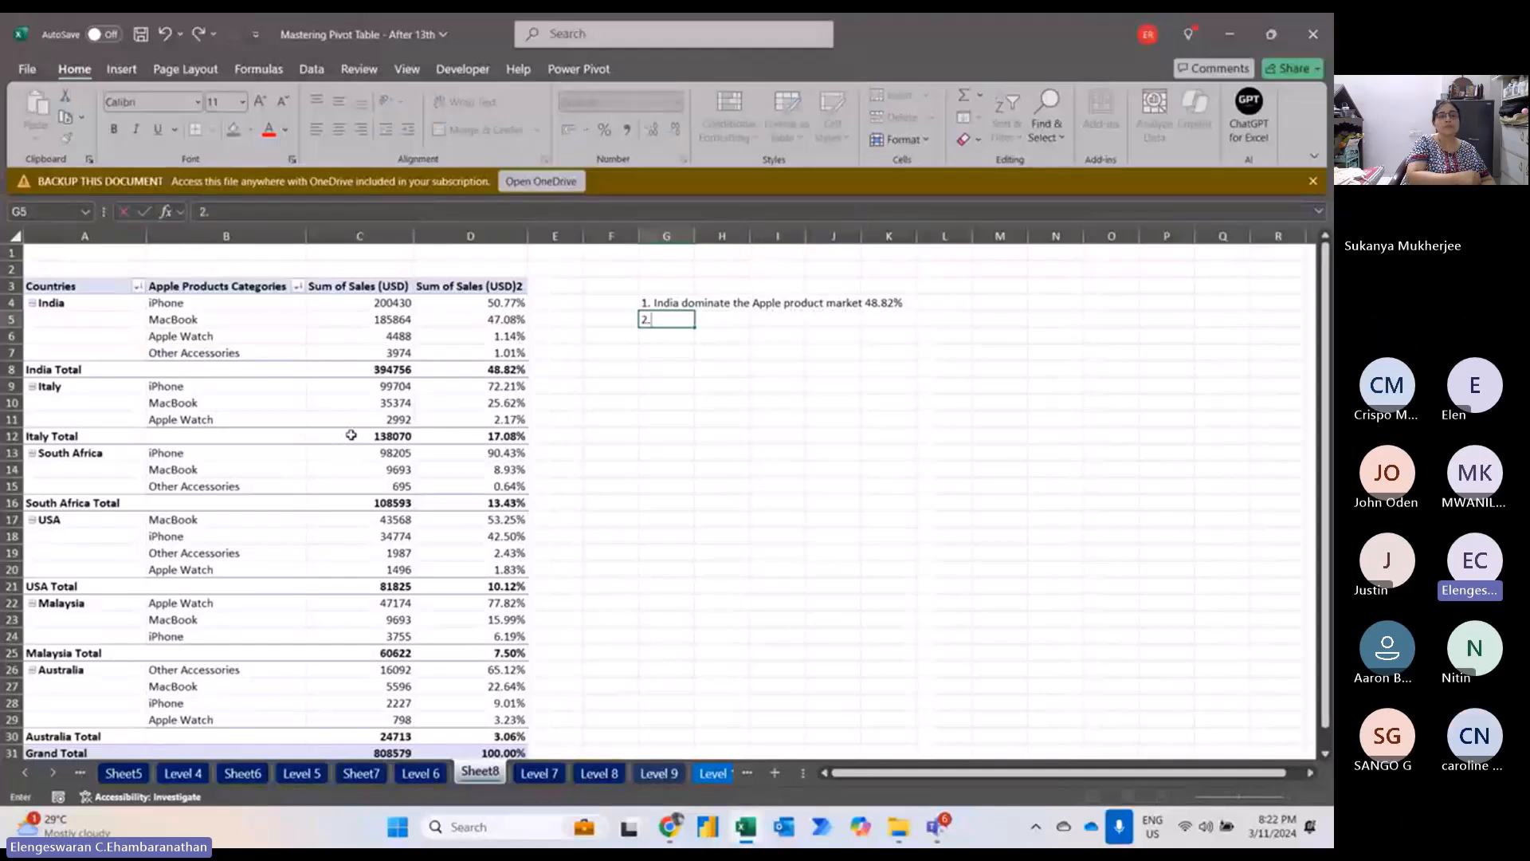
{"action": "type", "text": " Both I"}
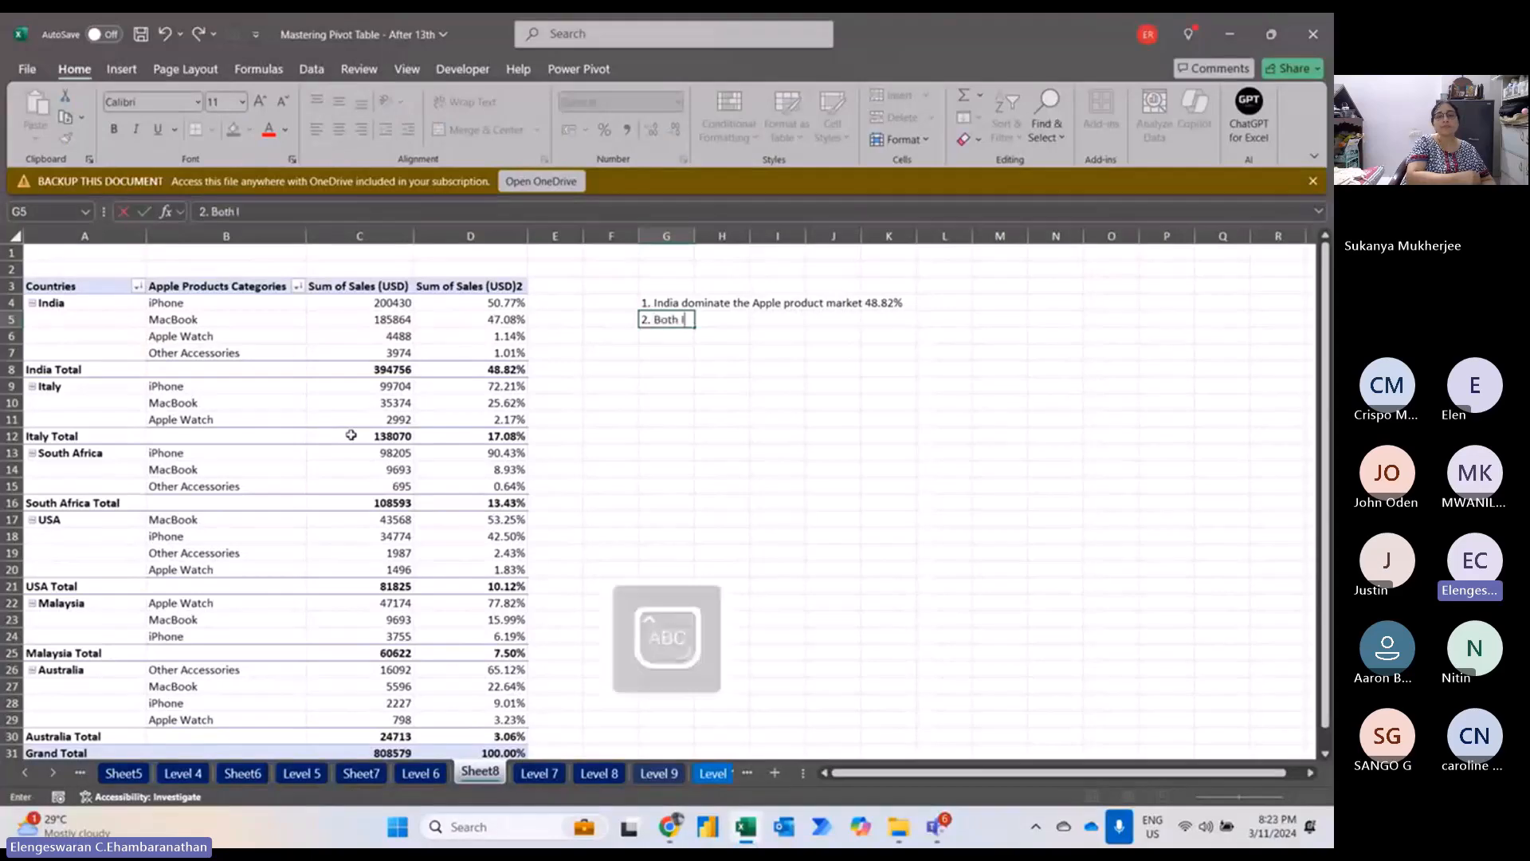
{"action": "key", "text": "Caps_Lock"}
{"action": "type", "text": "ph"}
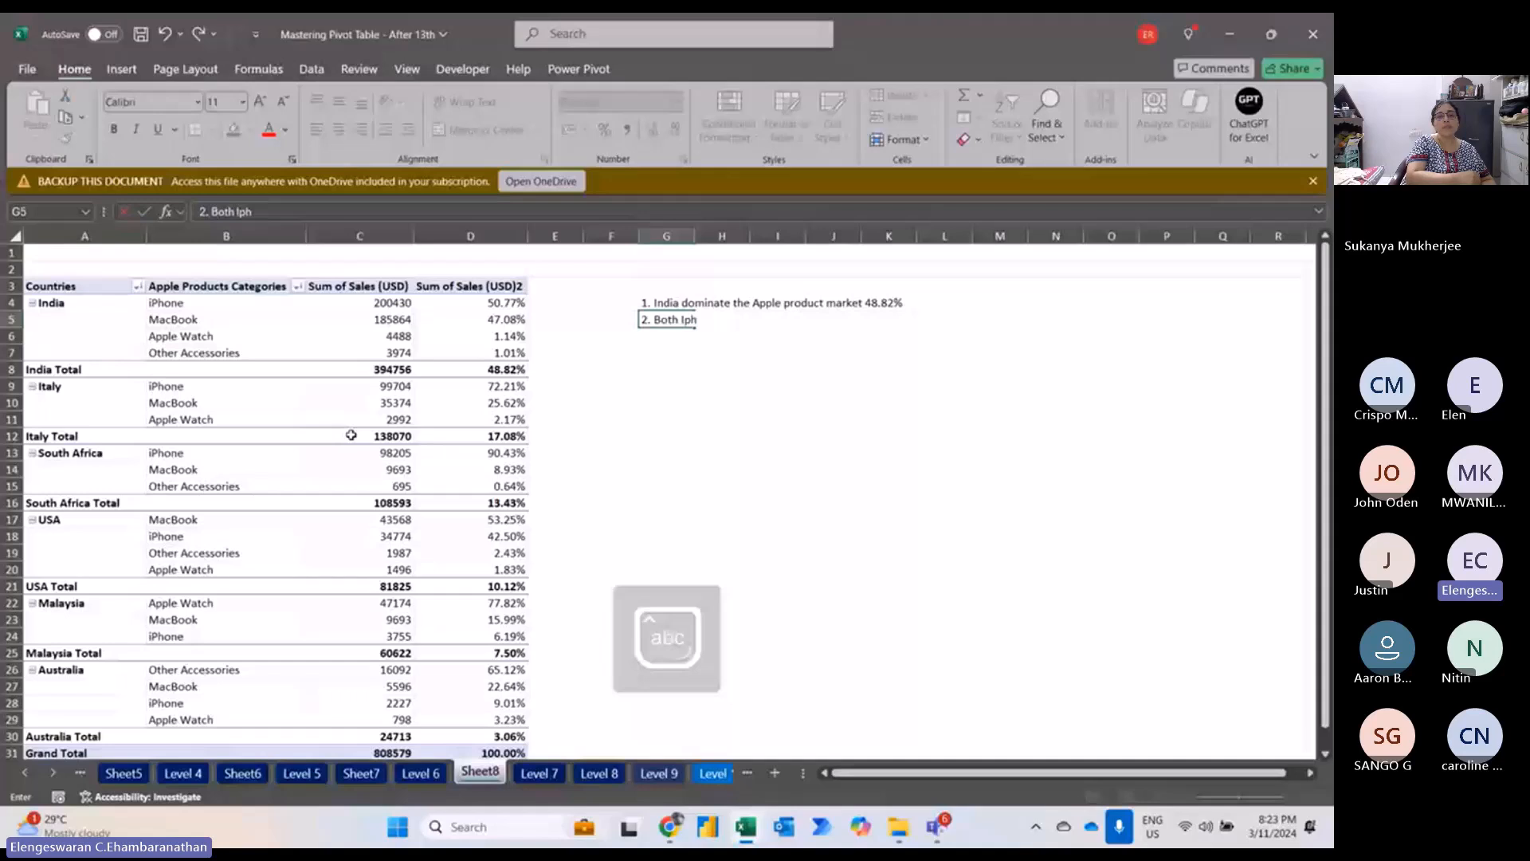
{"action": "type", "text": "one and Macbook reprsentes"}
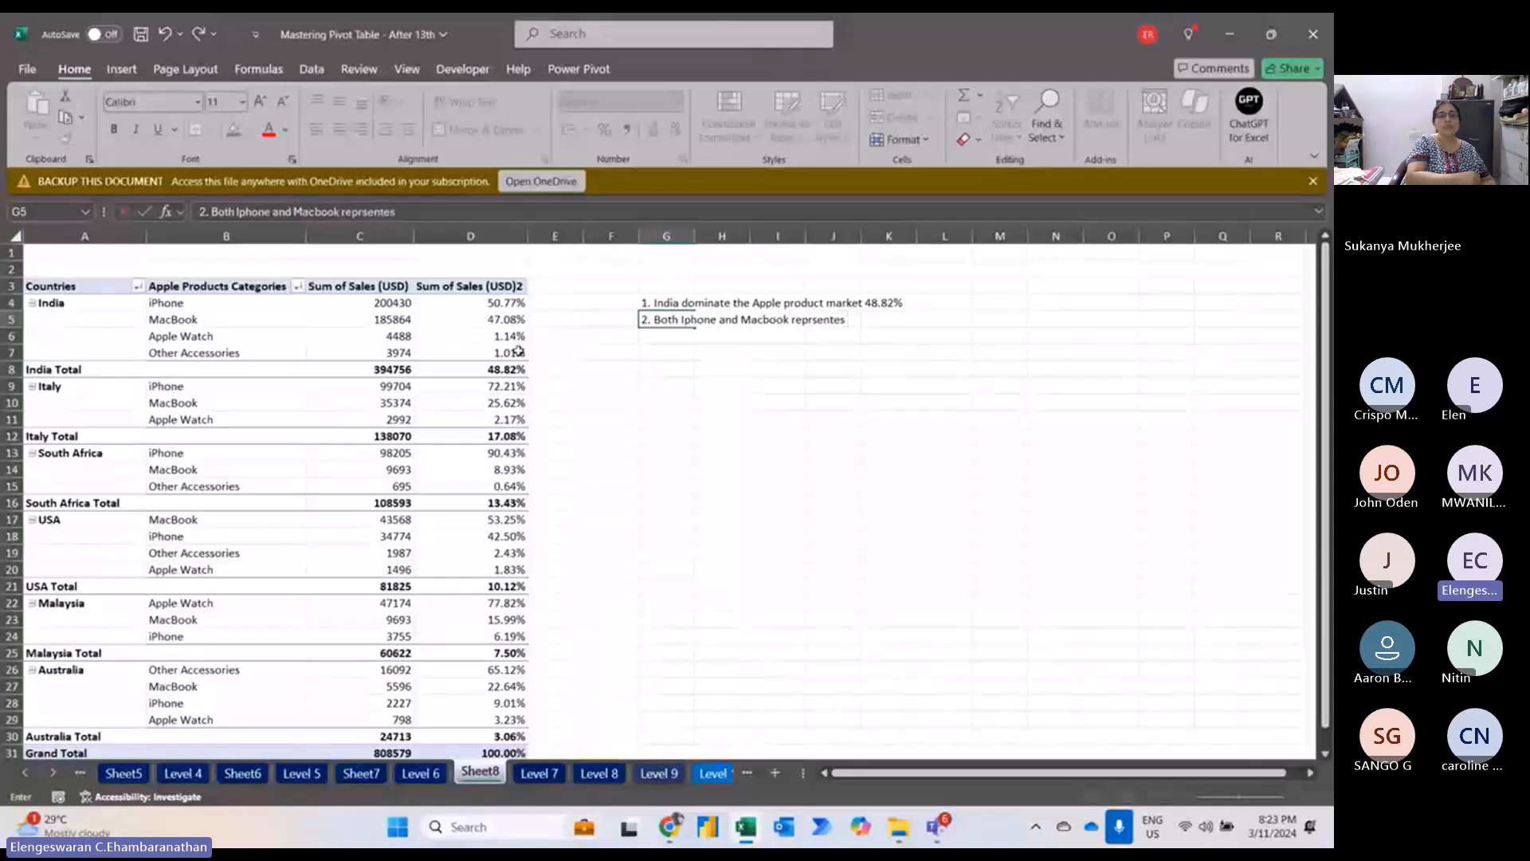
{"action": "type", "text": "98%"}
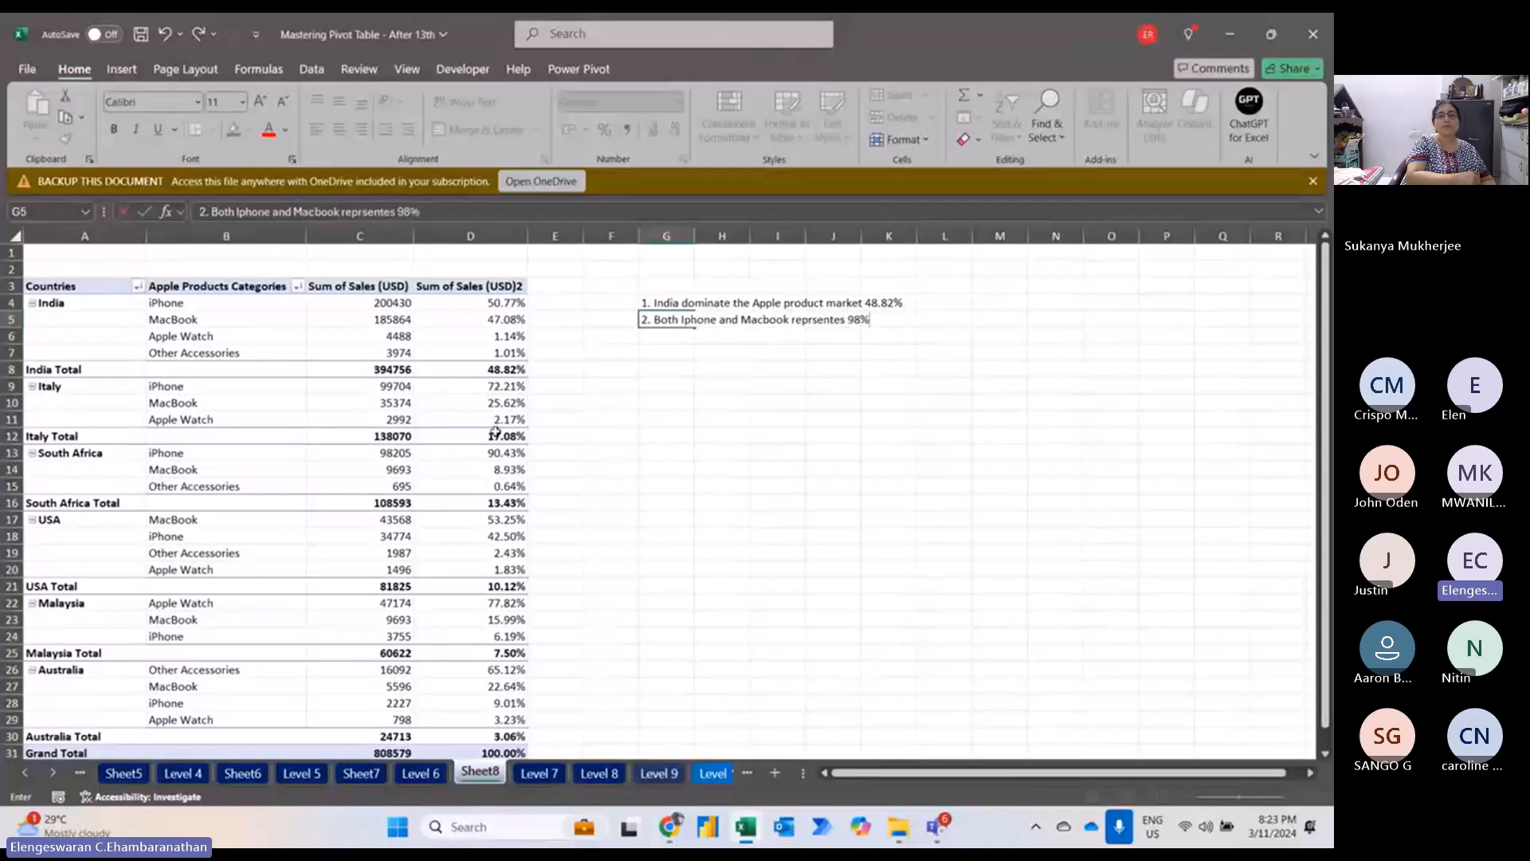
{"action": "type", "text": " of the Indian"}
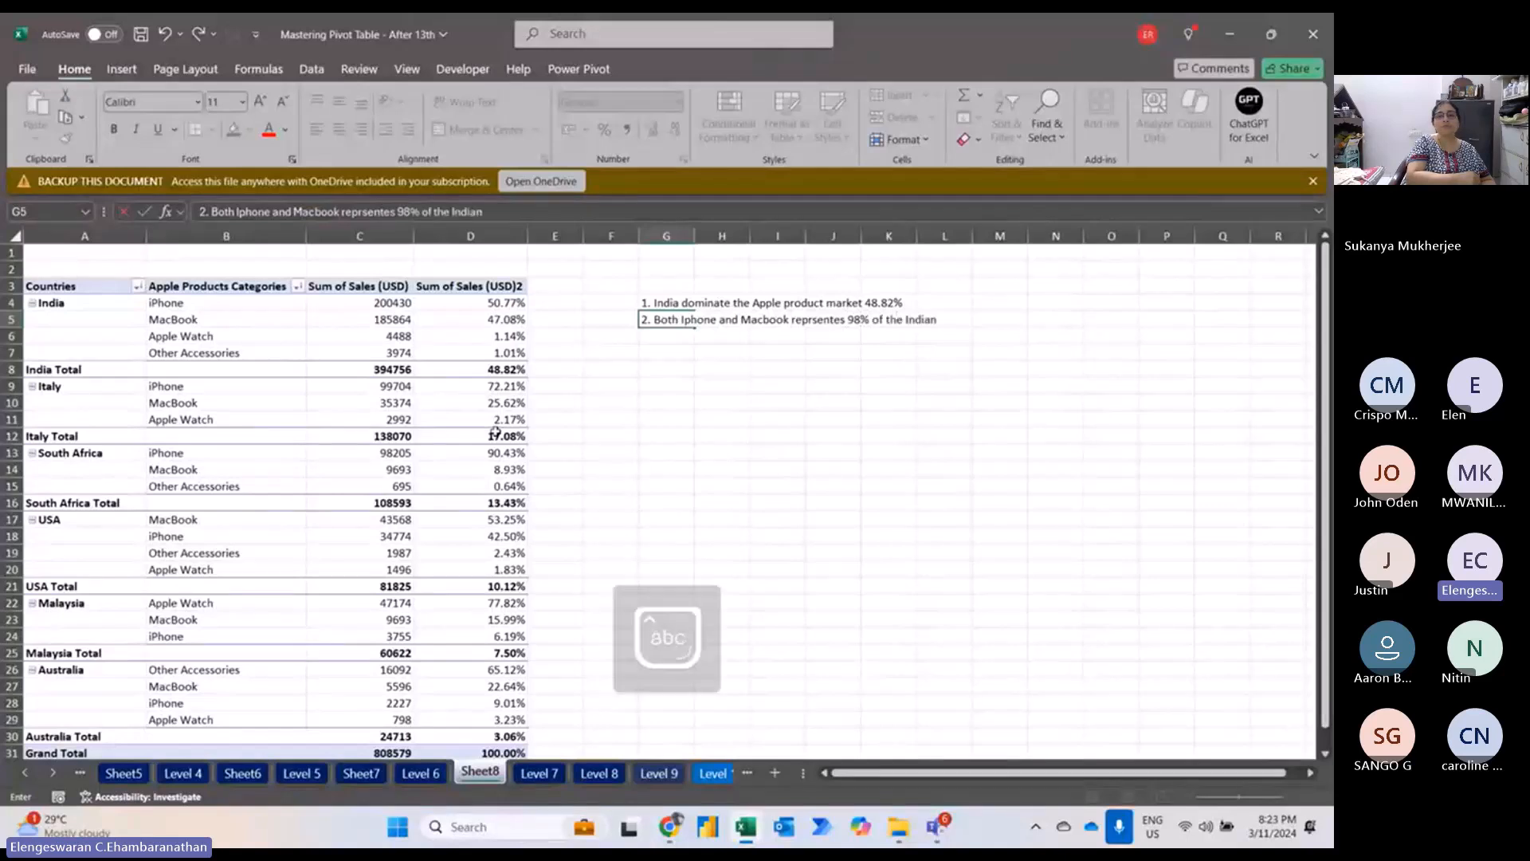
{"action": "type", "text": " market"}
{"action": "key", "text": "Return"}
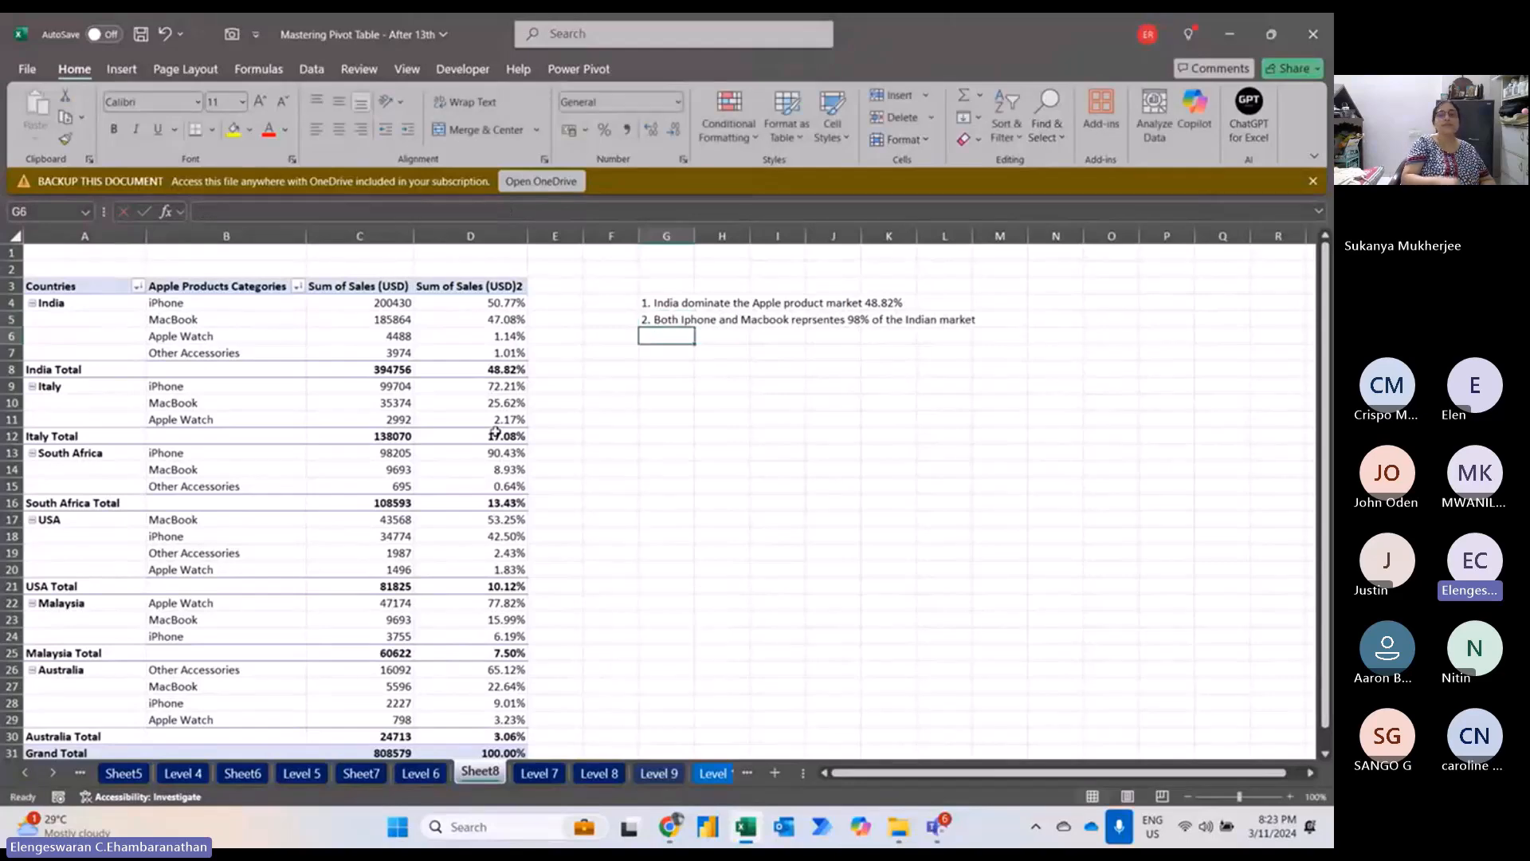
{"action": "key", "text": "Up"}
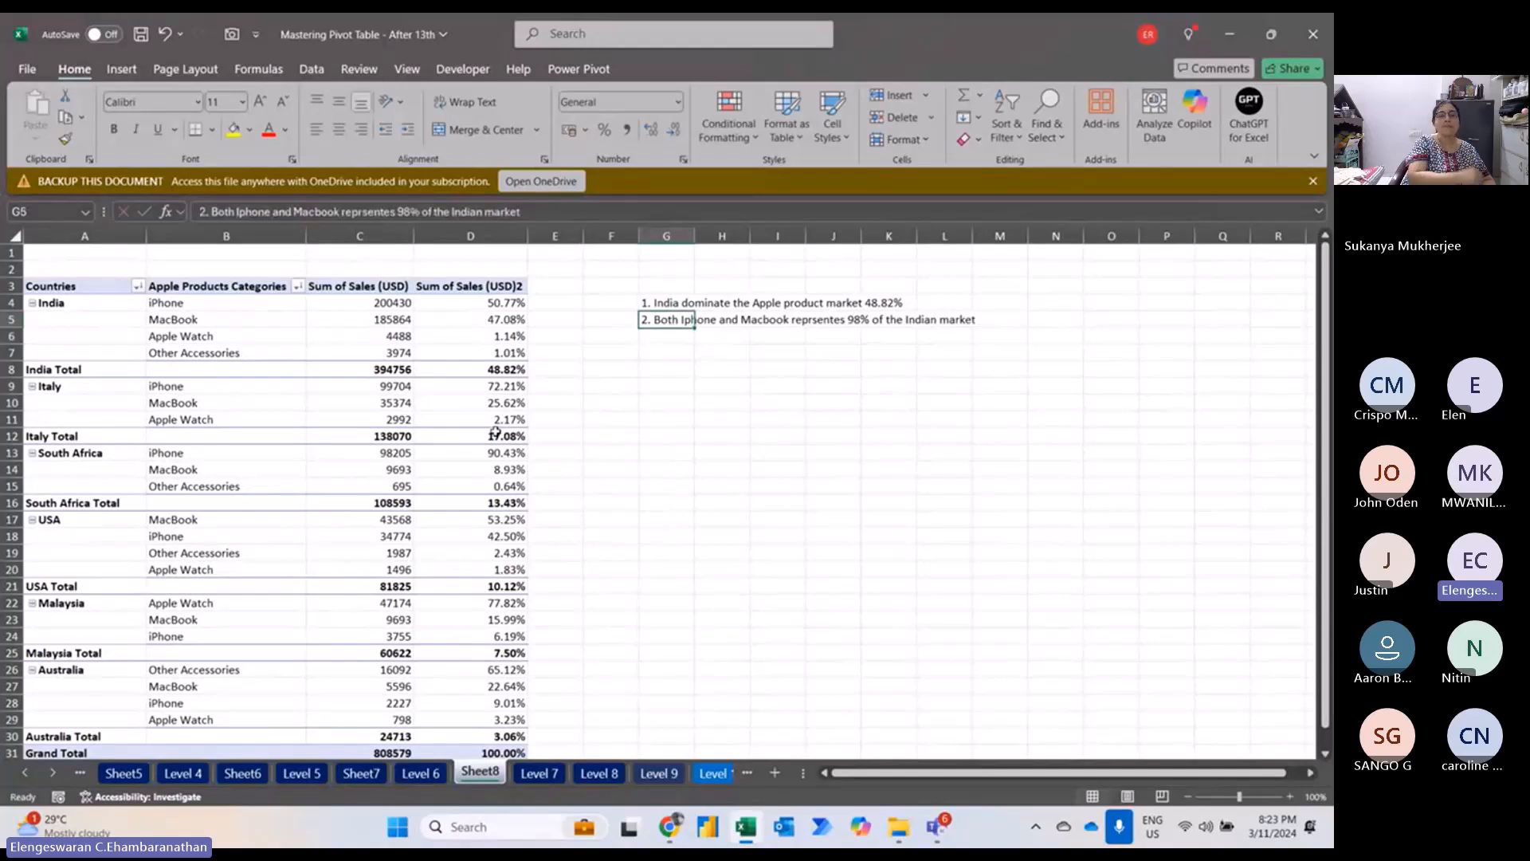
{"action": "key", "text": "Up"}
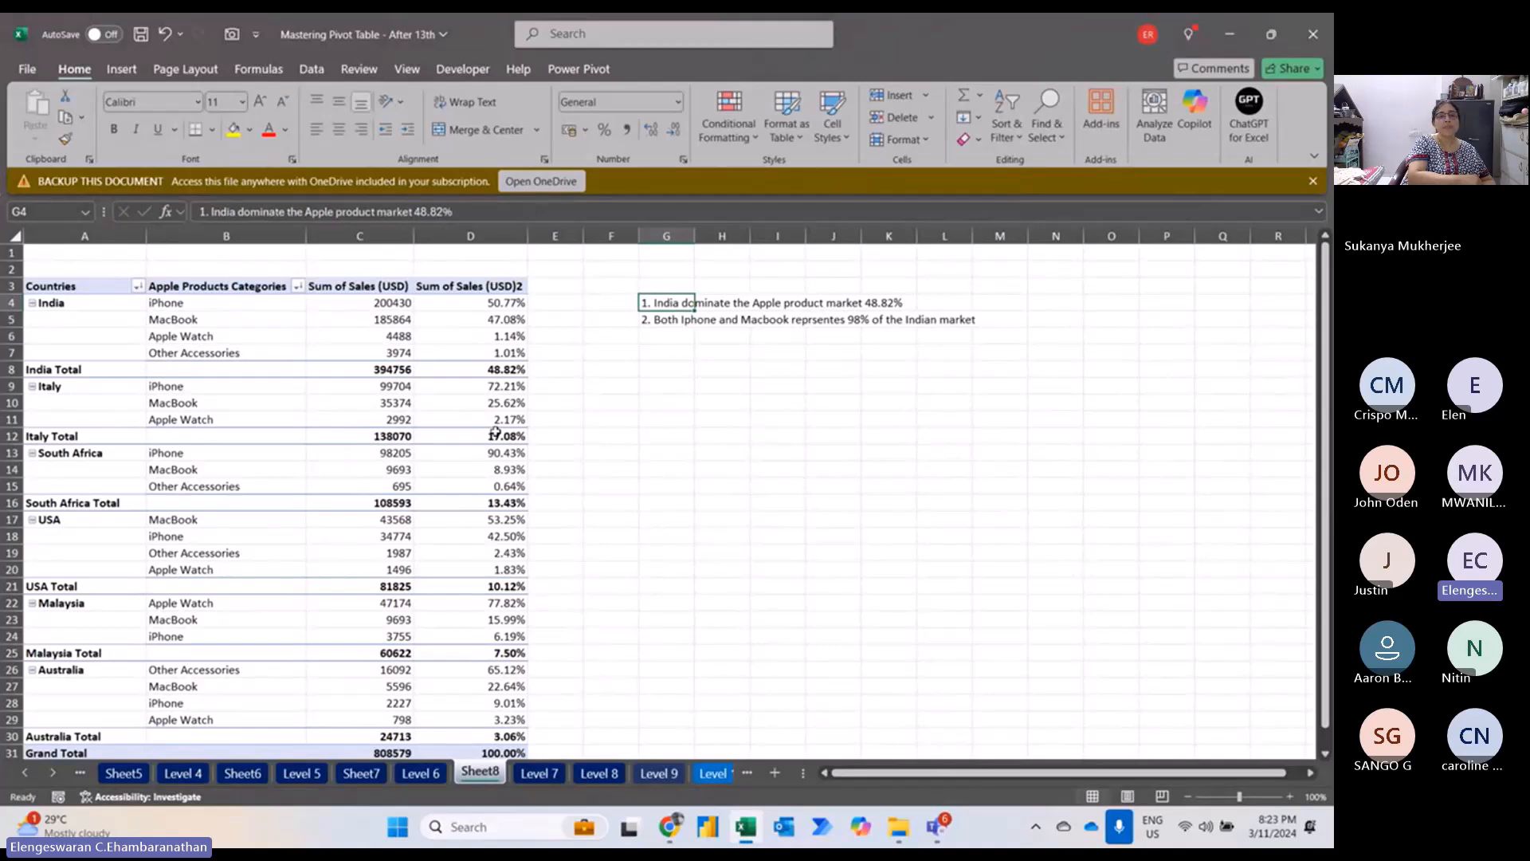
{"action": "key", "text": "Down"}
{"action": "key", "text": "Down"}
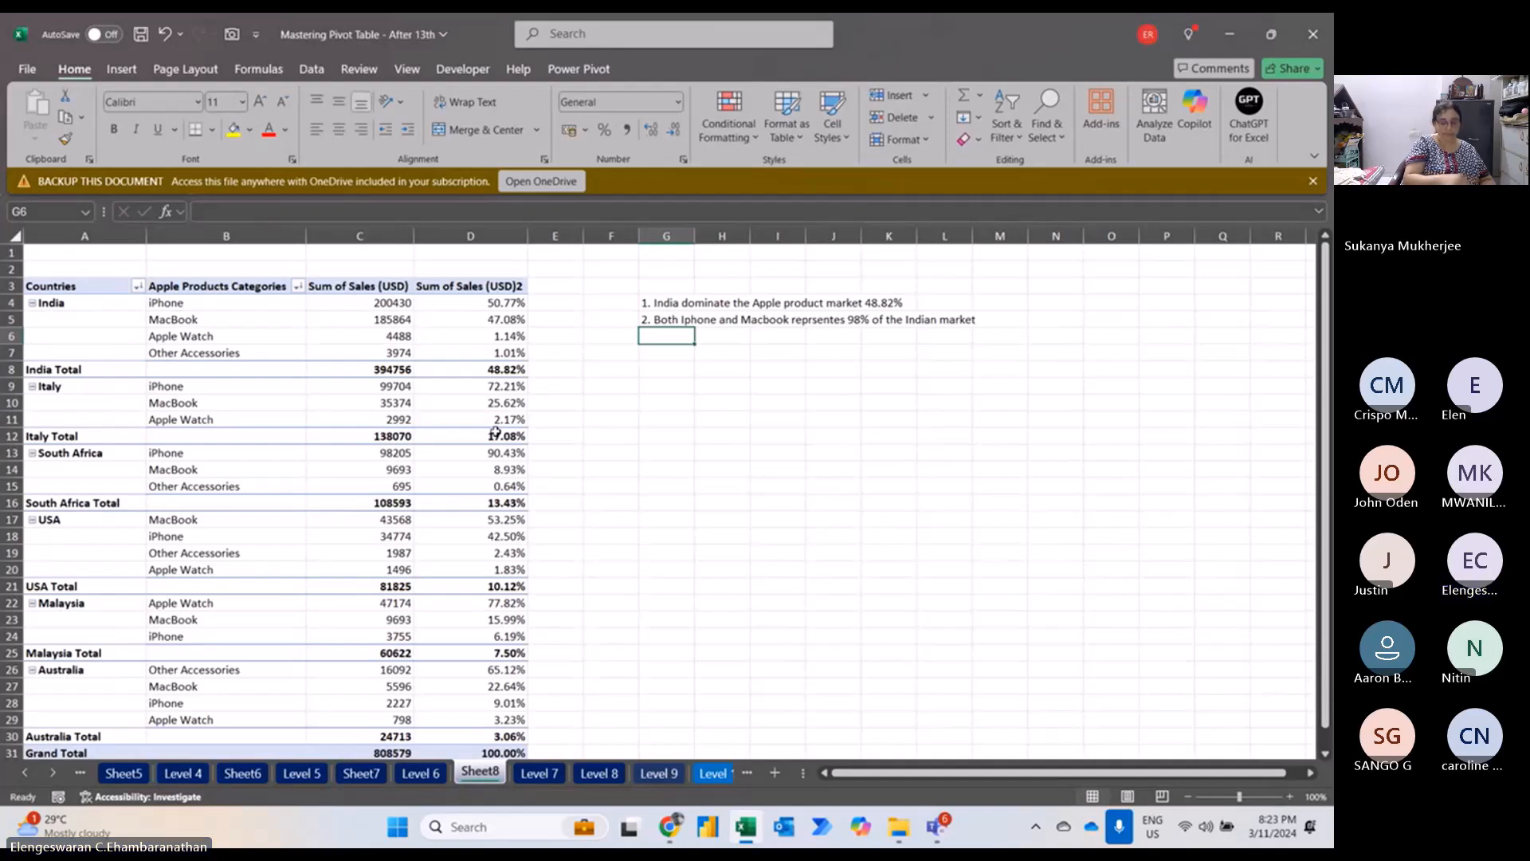
{"action": "scroll", "coordinate": [496, 433], "scroll_direction": "down", "scroll_amount": 1}
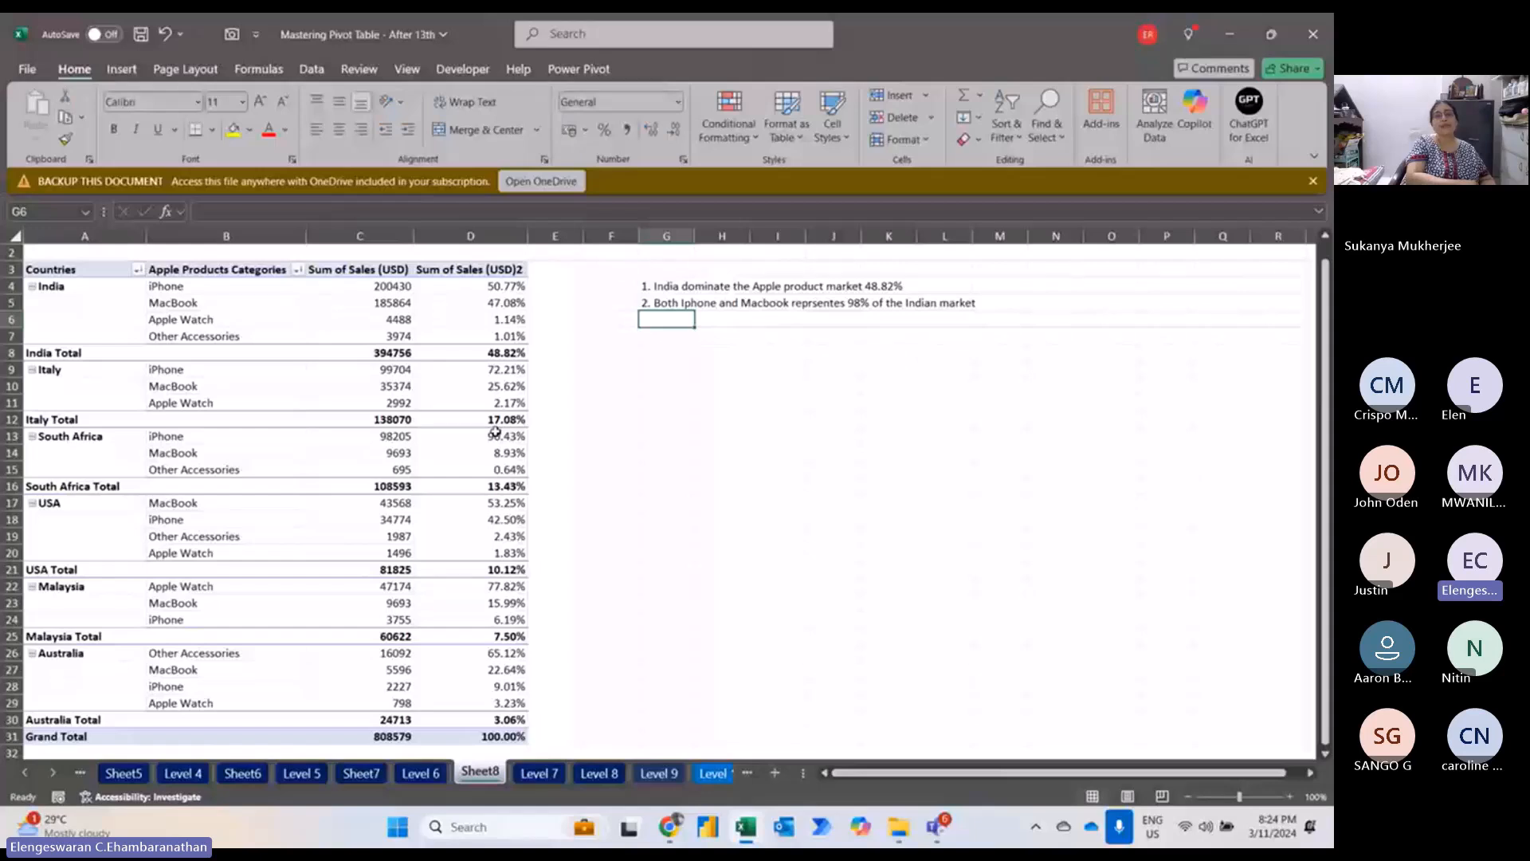
{"action": "scroll", "coordinate": [621, 296], "scroll_direction": "up", "scroll_amount": 1}
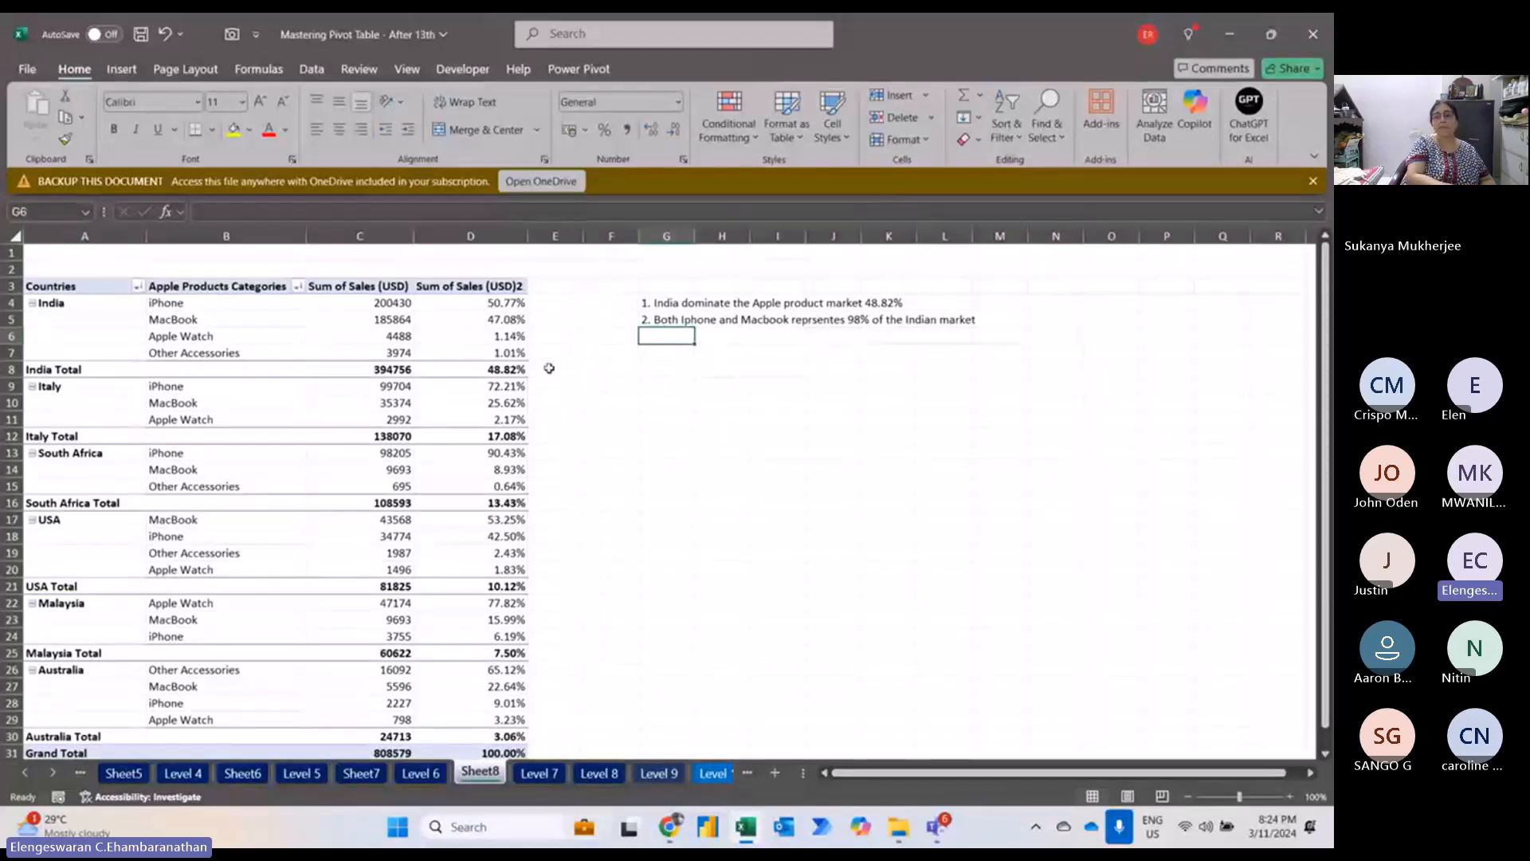
Copy the whole pivot table to cell G8 and keep only the plain Sum of Sales (USD) value in the copy.
{"action": "key", "text": "Down"}
{"action": "key", "text": "Down"}
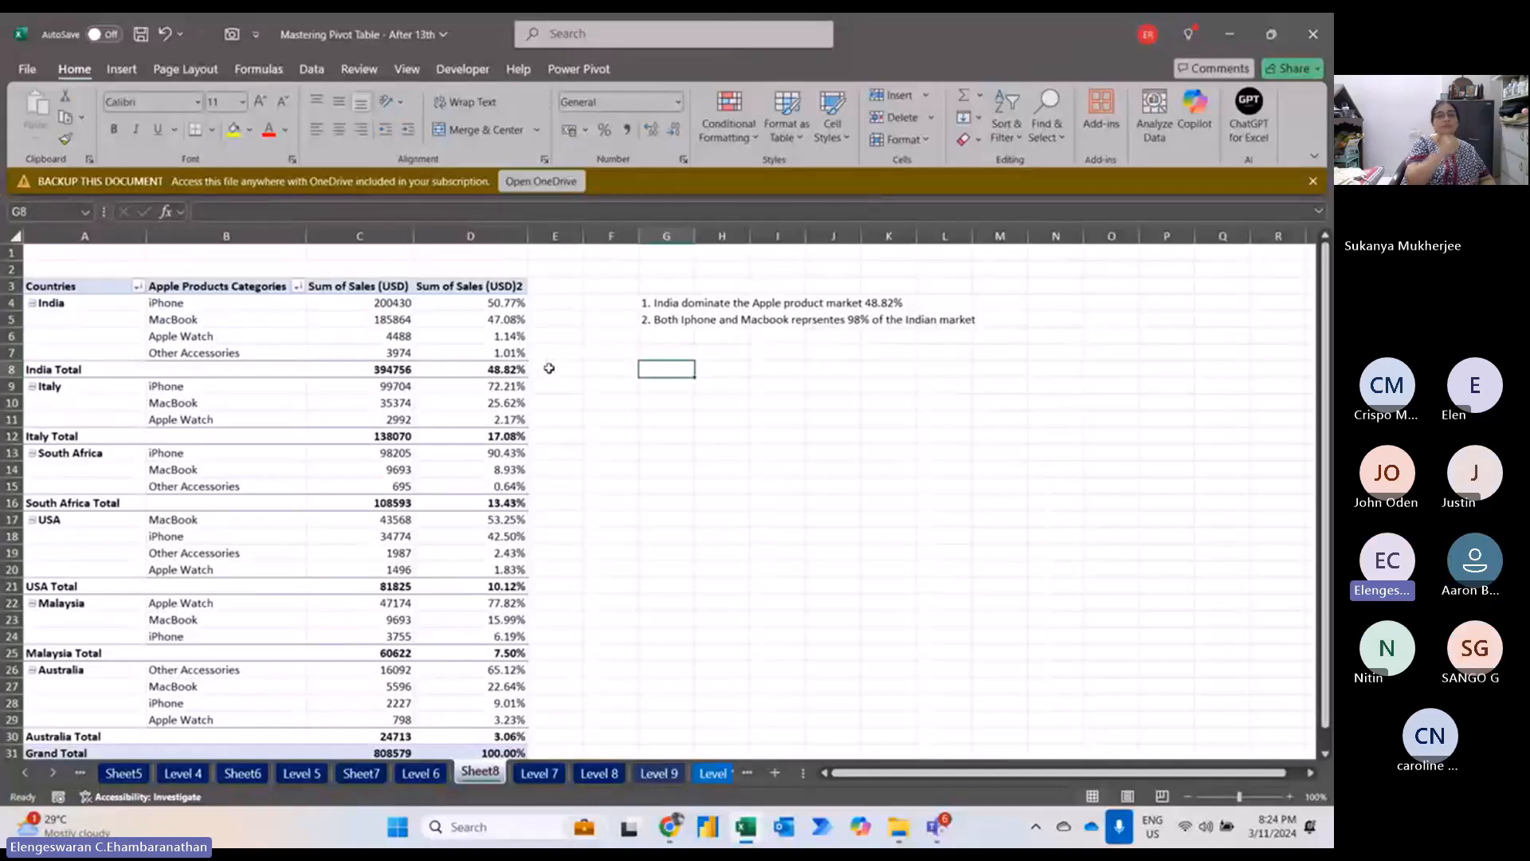
{"action": "left_click", "coordinate": [309, 341]}
{"action": "key", "text": "ctrl+a"}
{"action": "key", "text": "ctrl+c"}
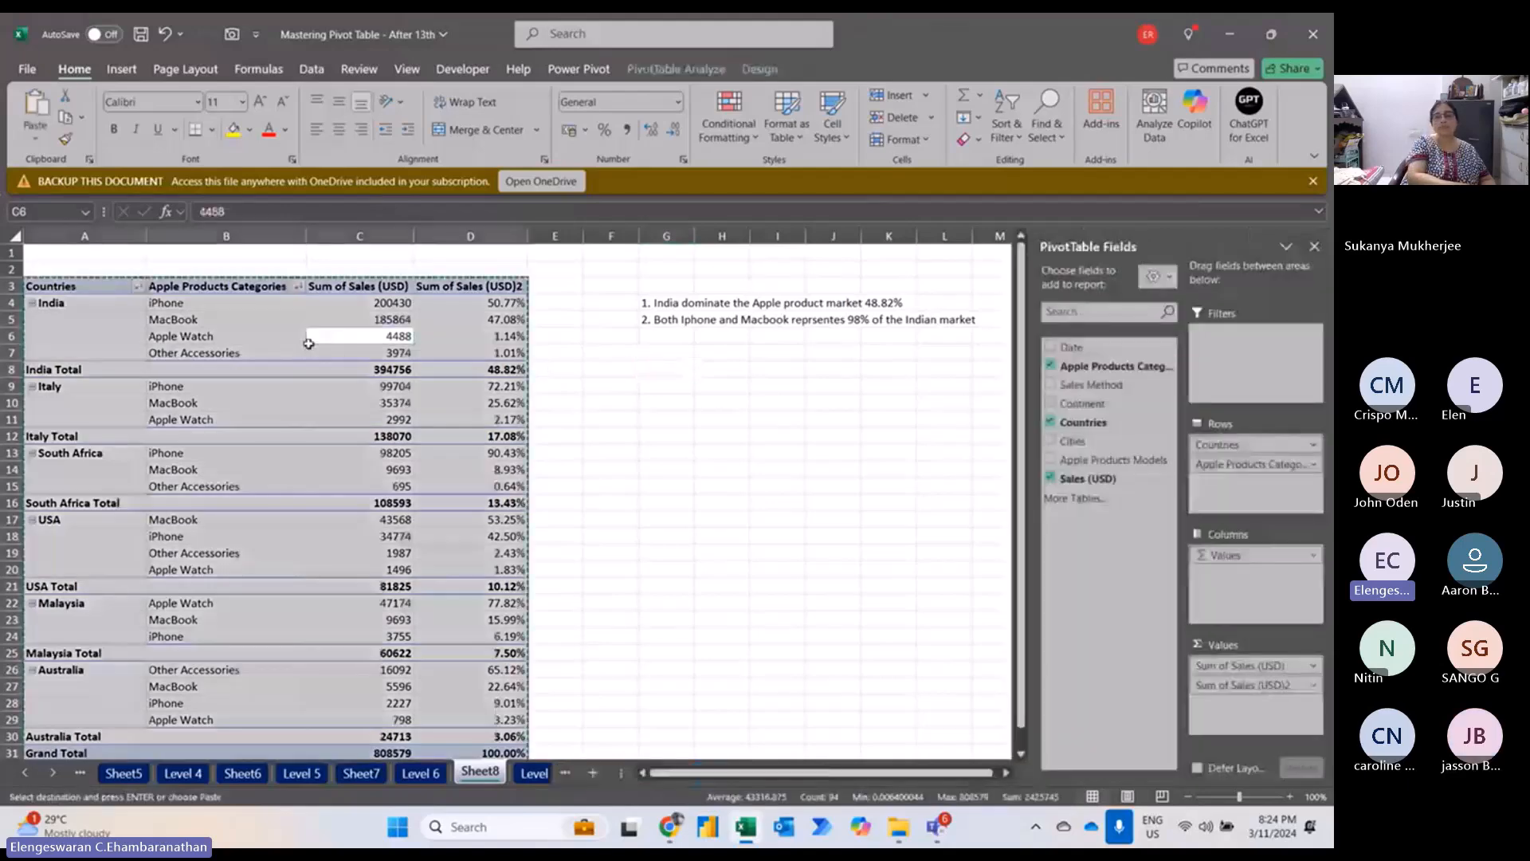
{"action": "left_click", "coordinate": [684, 368]}
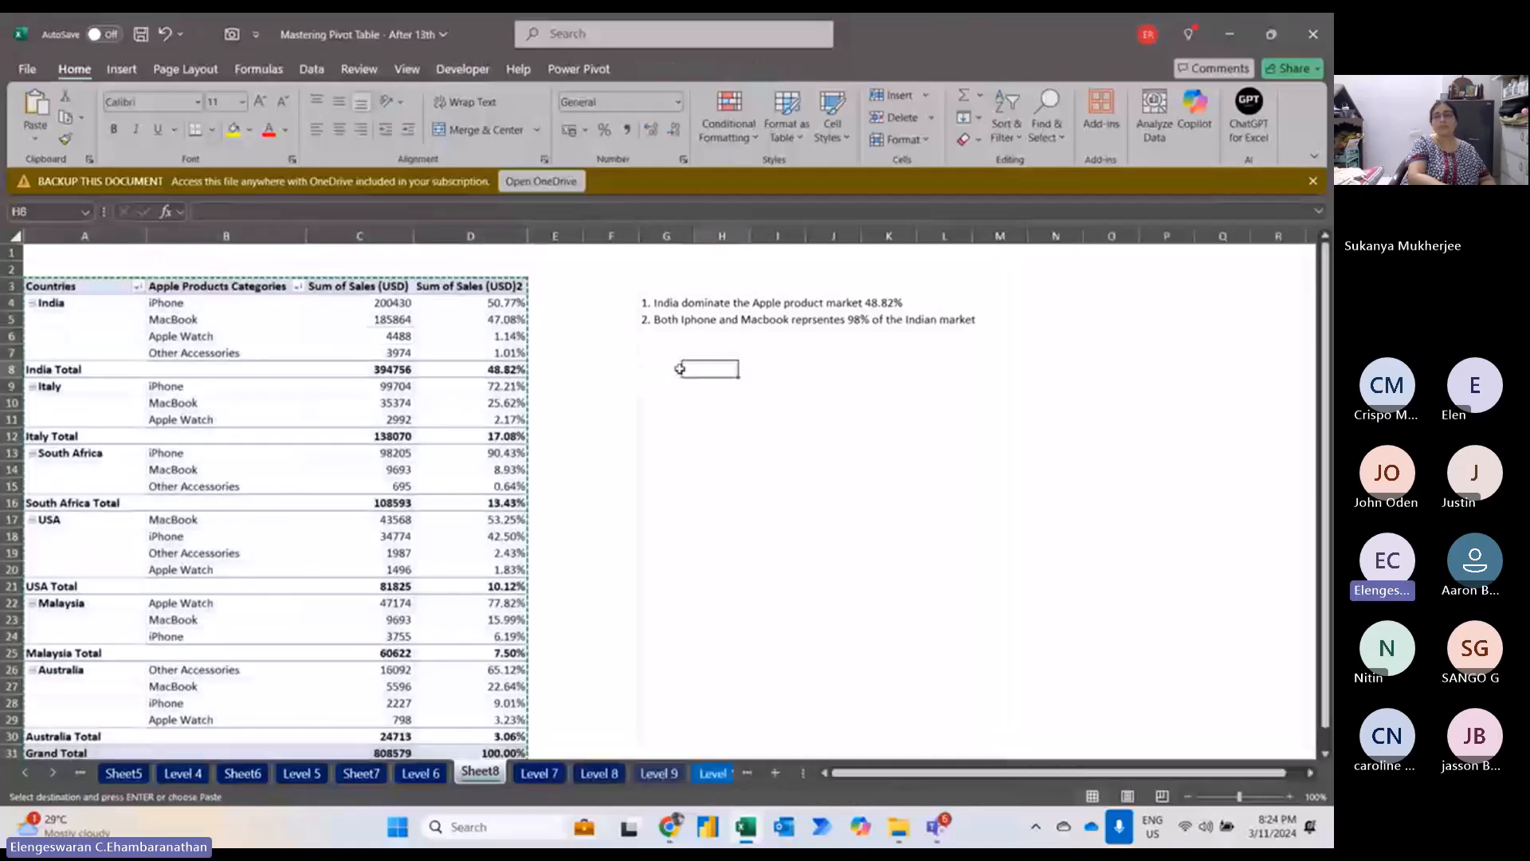
{"action": "left_click", "coordinate": [680, 368]}
{"action": "key", "text": "ctrl+v"}
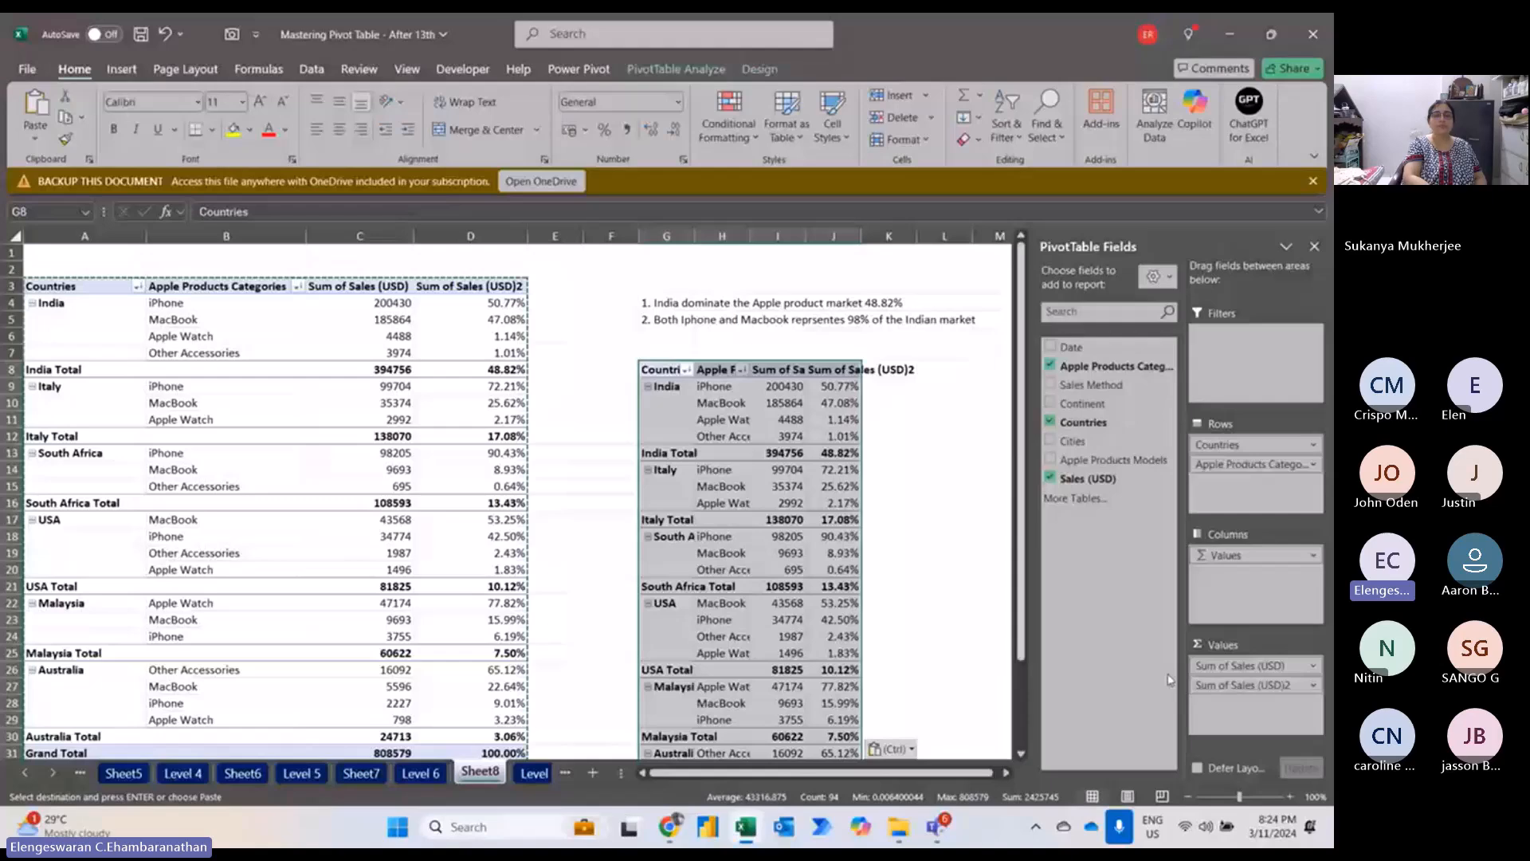
{"action": "left_click", "coordinate": [1240, 666]}
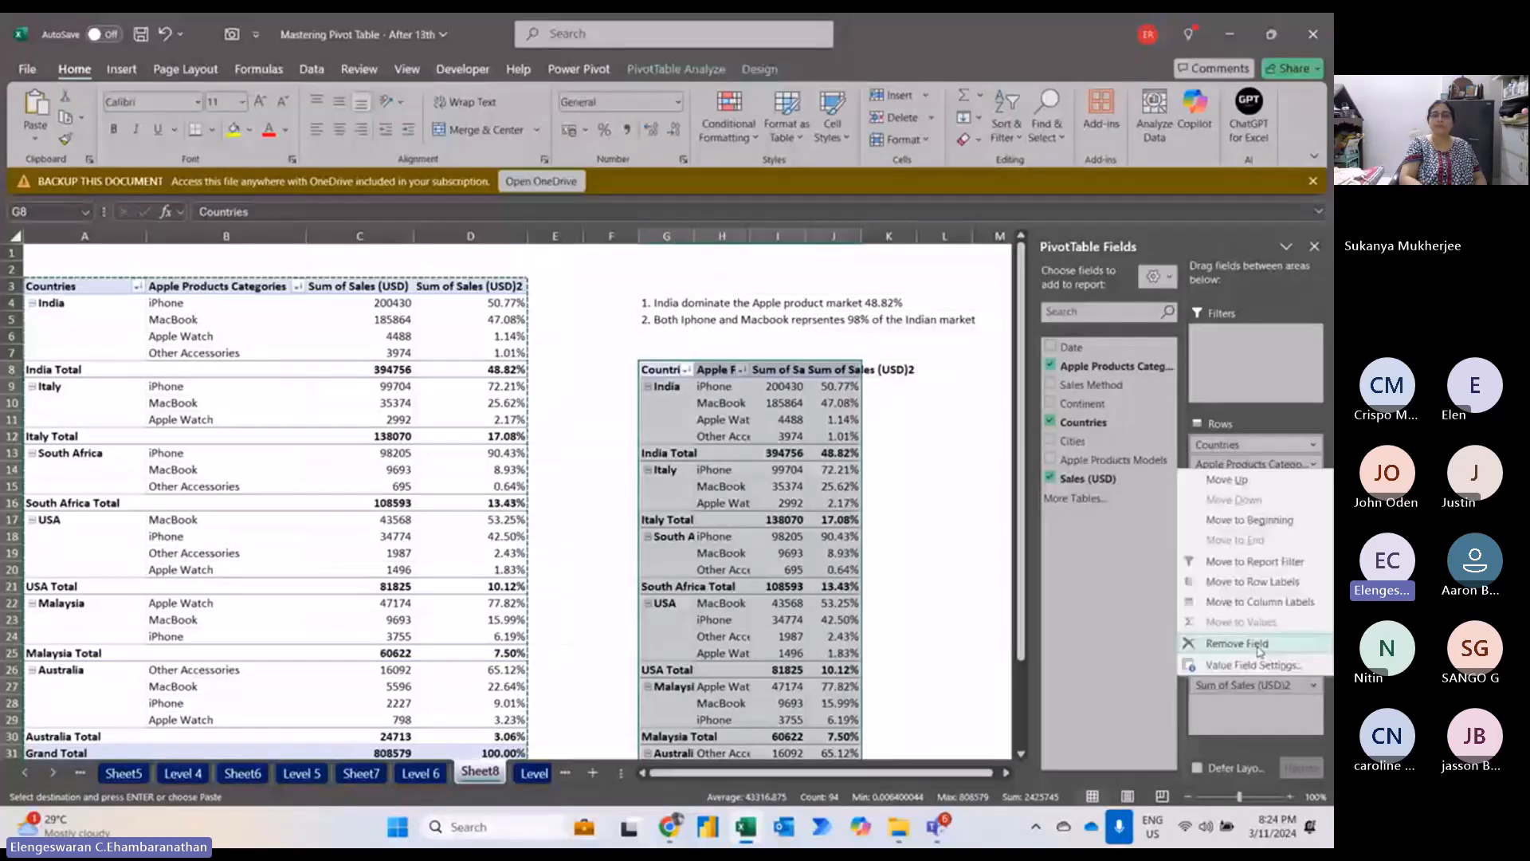
{"action": "left_click", "coordinate": [1259, 652]}
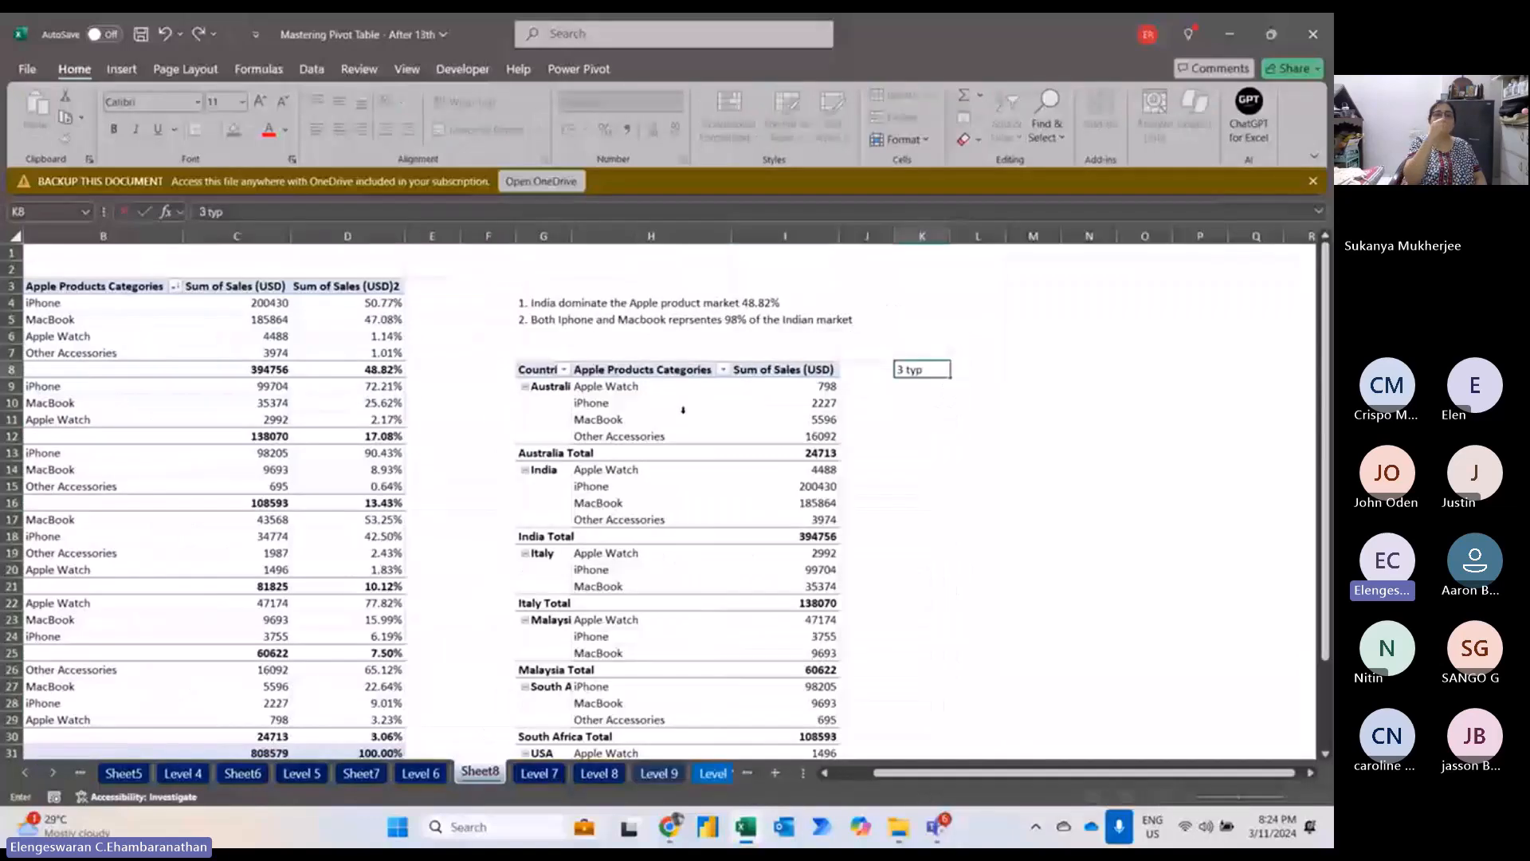
List "3 types of form" with "1. Compact form", "2. Outline form" and "3. tabular form" in cells K8 to K11.
{"action": "type", "text": "es of form"}
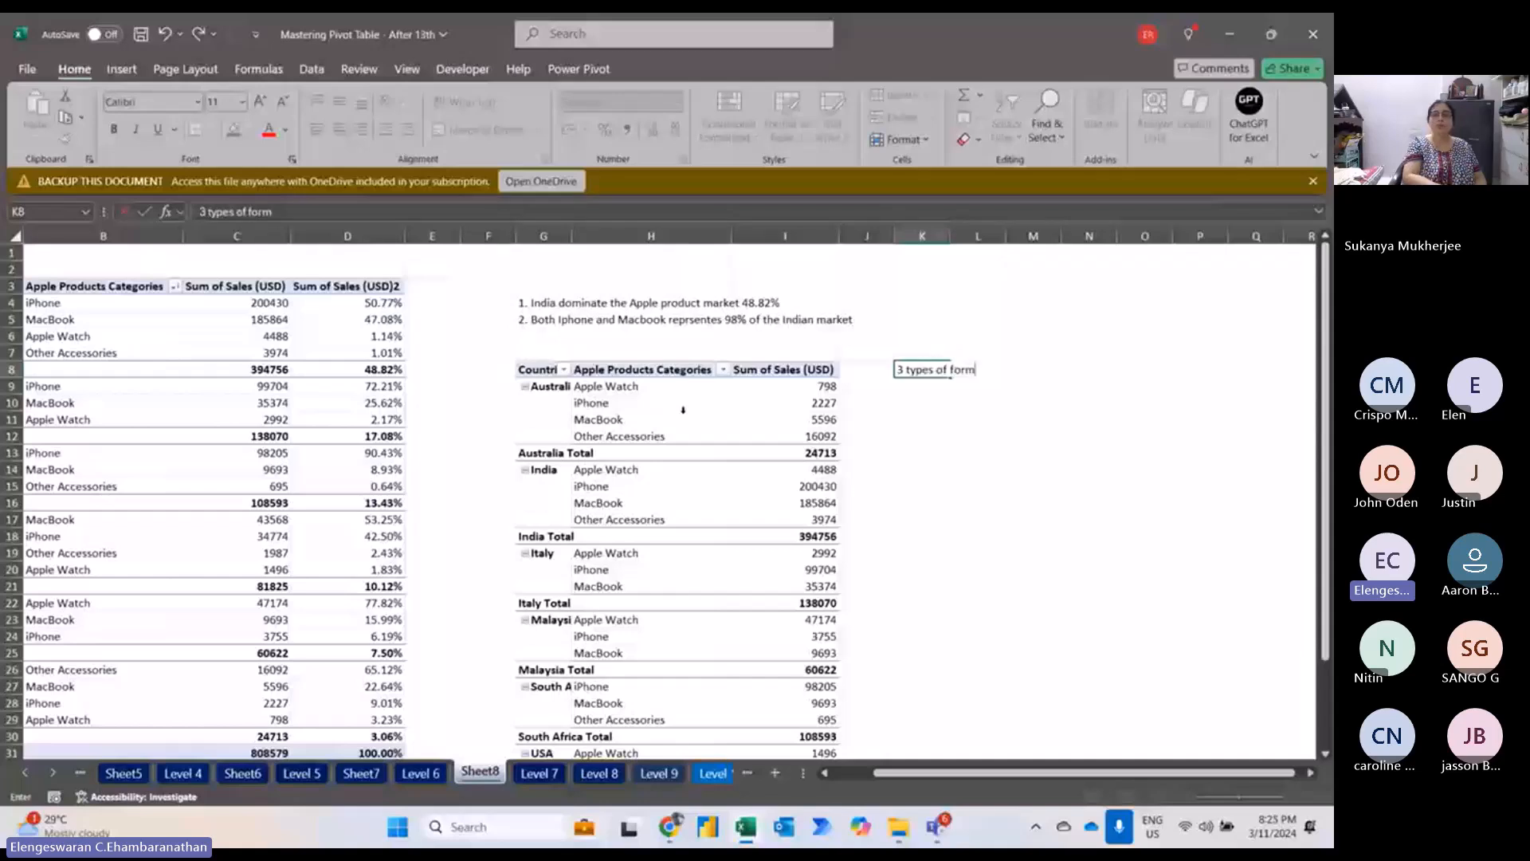
{"action": "key", "text": "Return"}
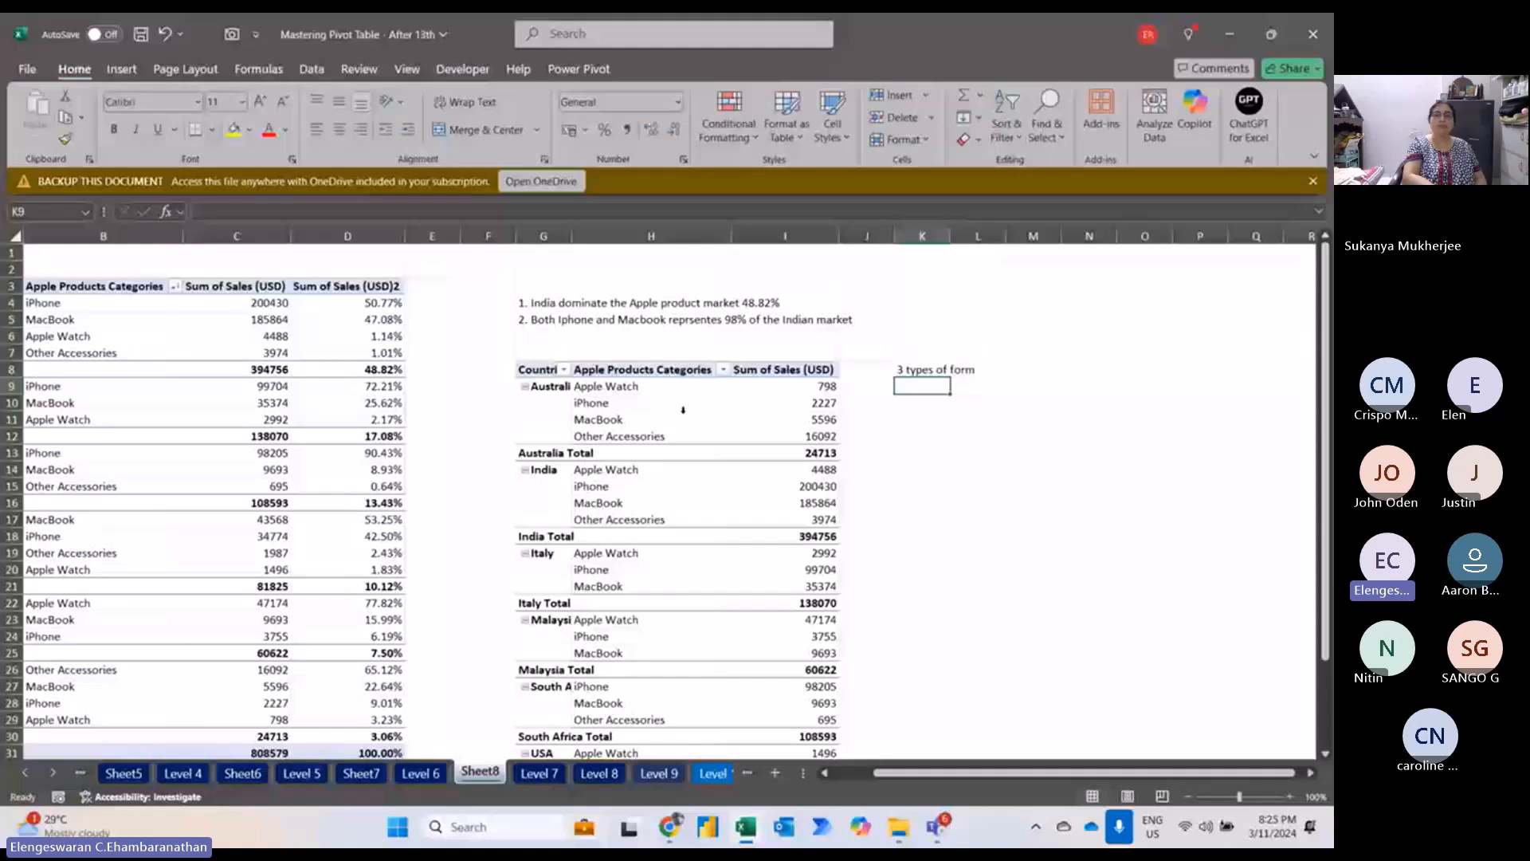
{"action": "type", "text": "1. Compact form"}
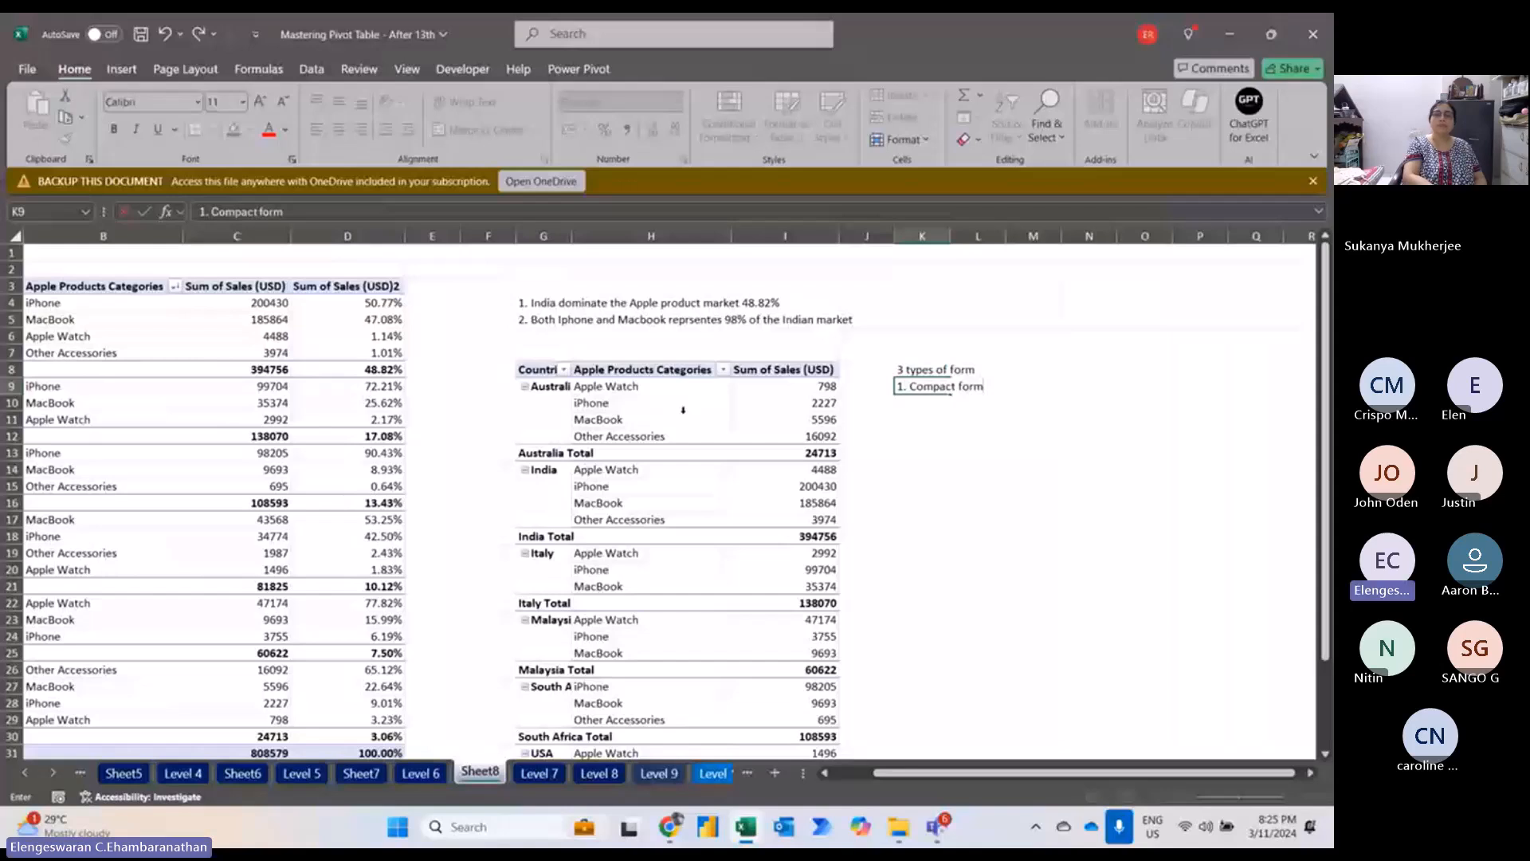
{"action": "key", "text": "Return"}
{"action": "type", "text": "2. Outline form"}
{"action": "key", "text": "Return"}
{"action": "type", "text": "3. tabular form"}
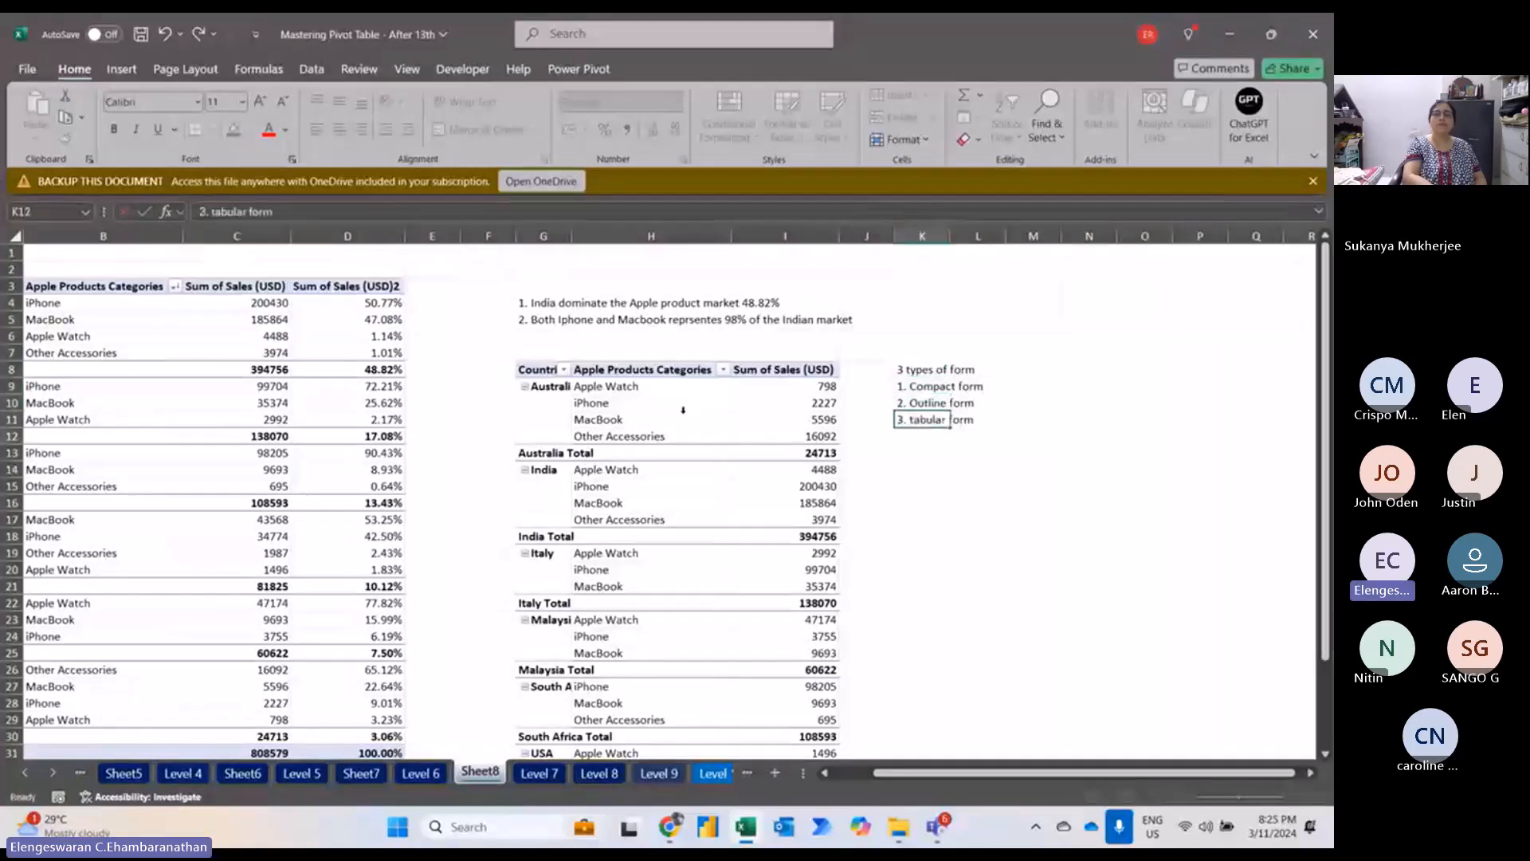
{"action": "key", "text": "Return"}
Describe the compact form in cell M9 as "all the row details will be concentrated in 1 col".
{"action": "key", "text": "Up"}
{"action": "key", "text": "Up"}
{"action": "key", "text": "Up"}
{"action": "key", "text": "Right"}
{"action": "key", "text": "Right"}
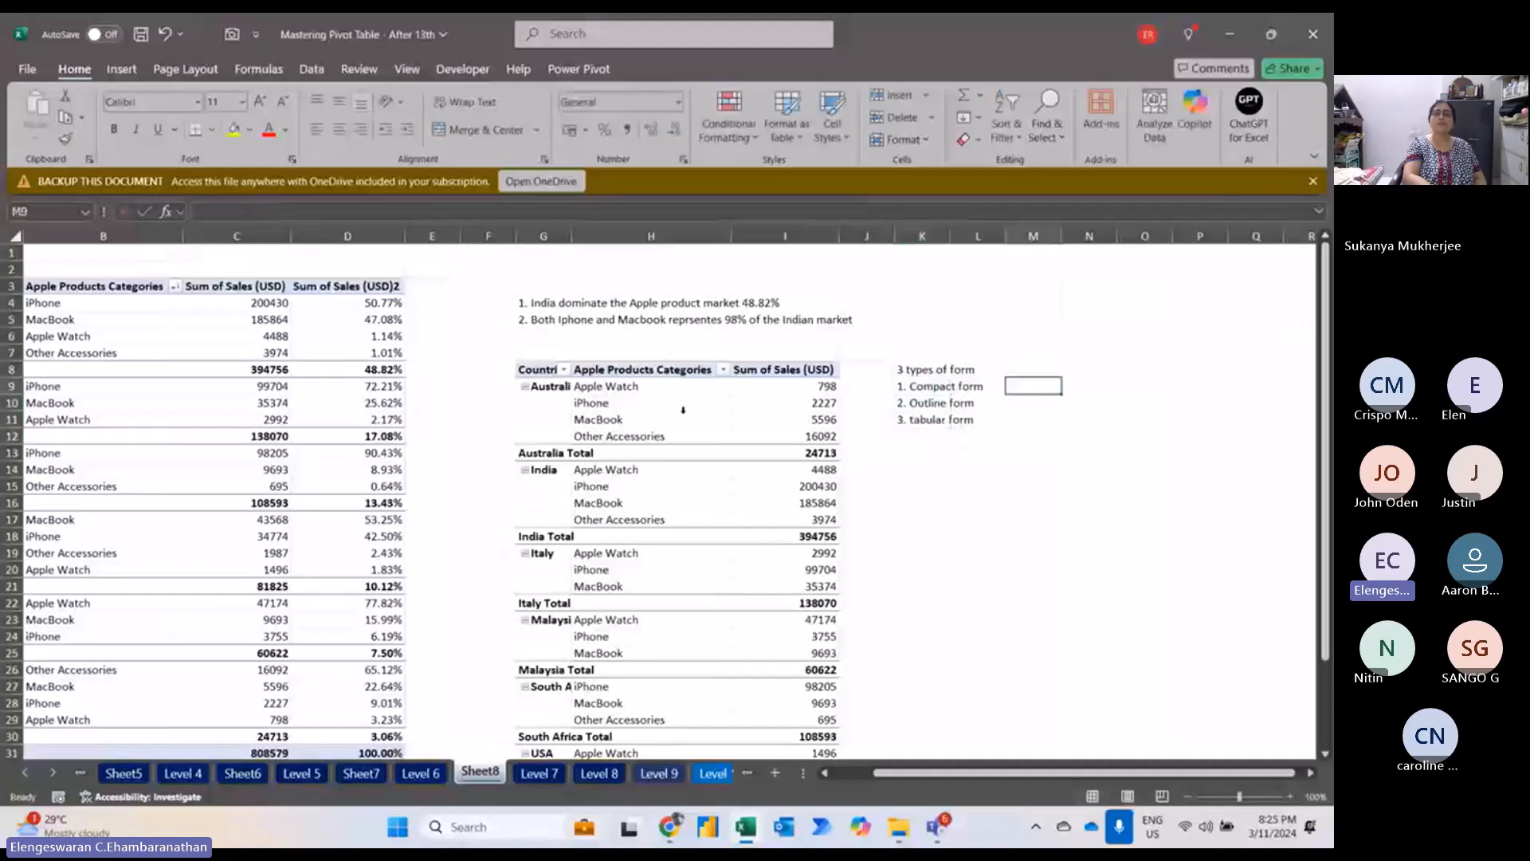
{"action": "type", "text": "all the"}
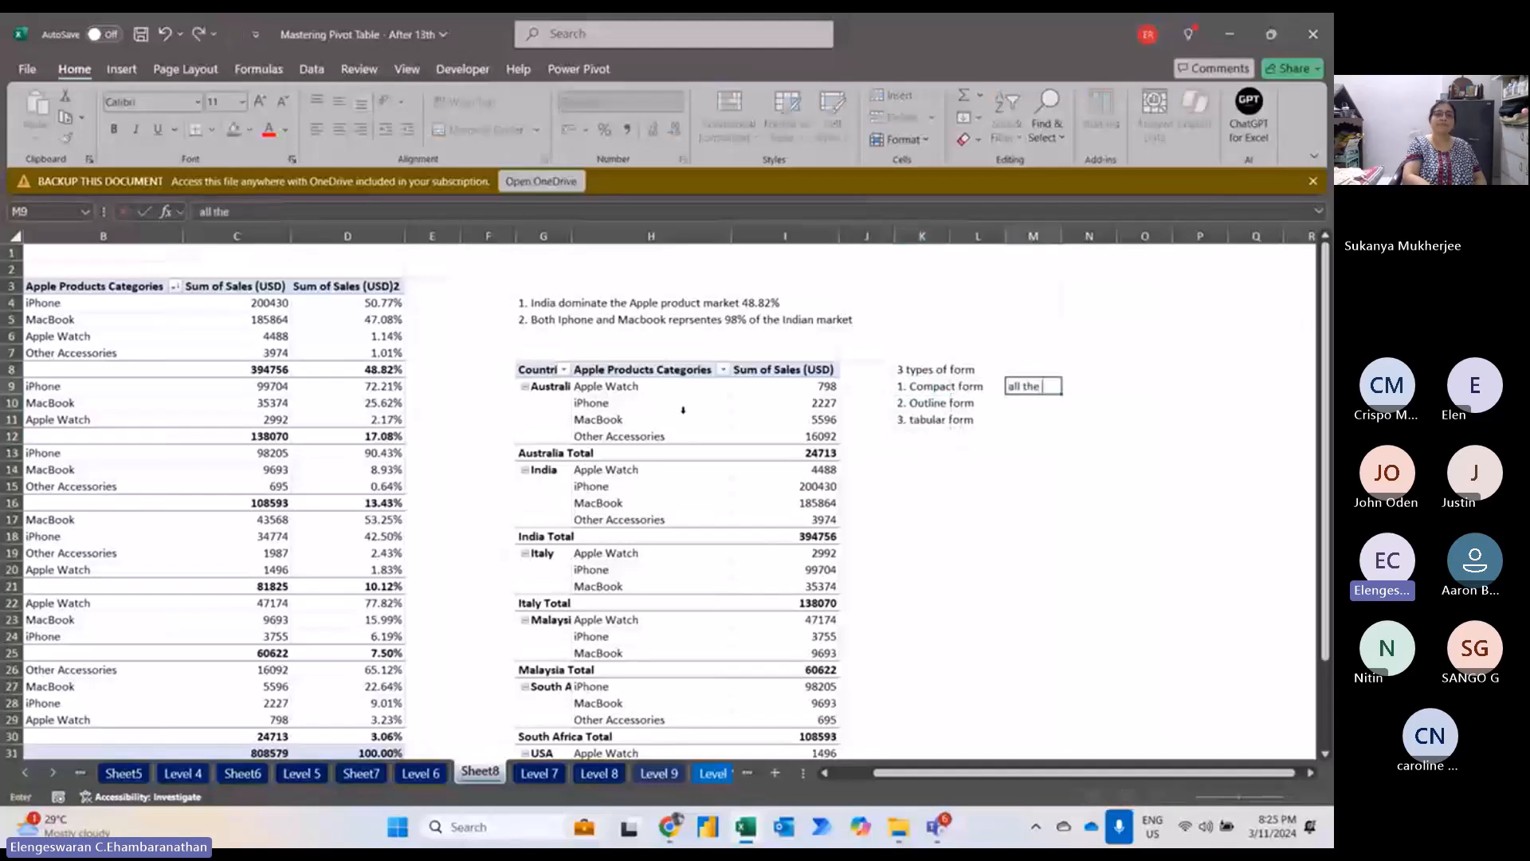
{"action": "type", "text": " row details will"}
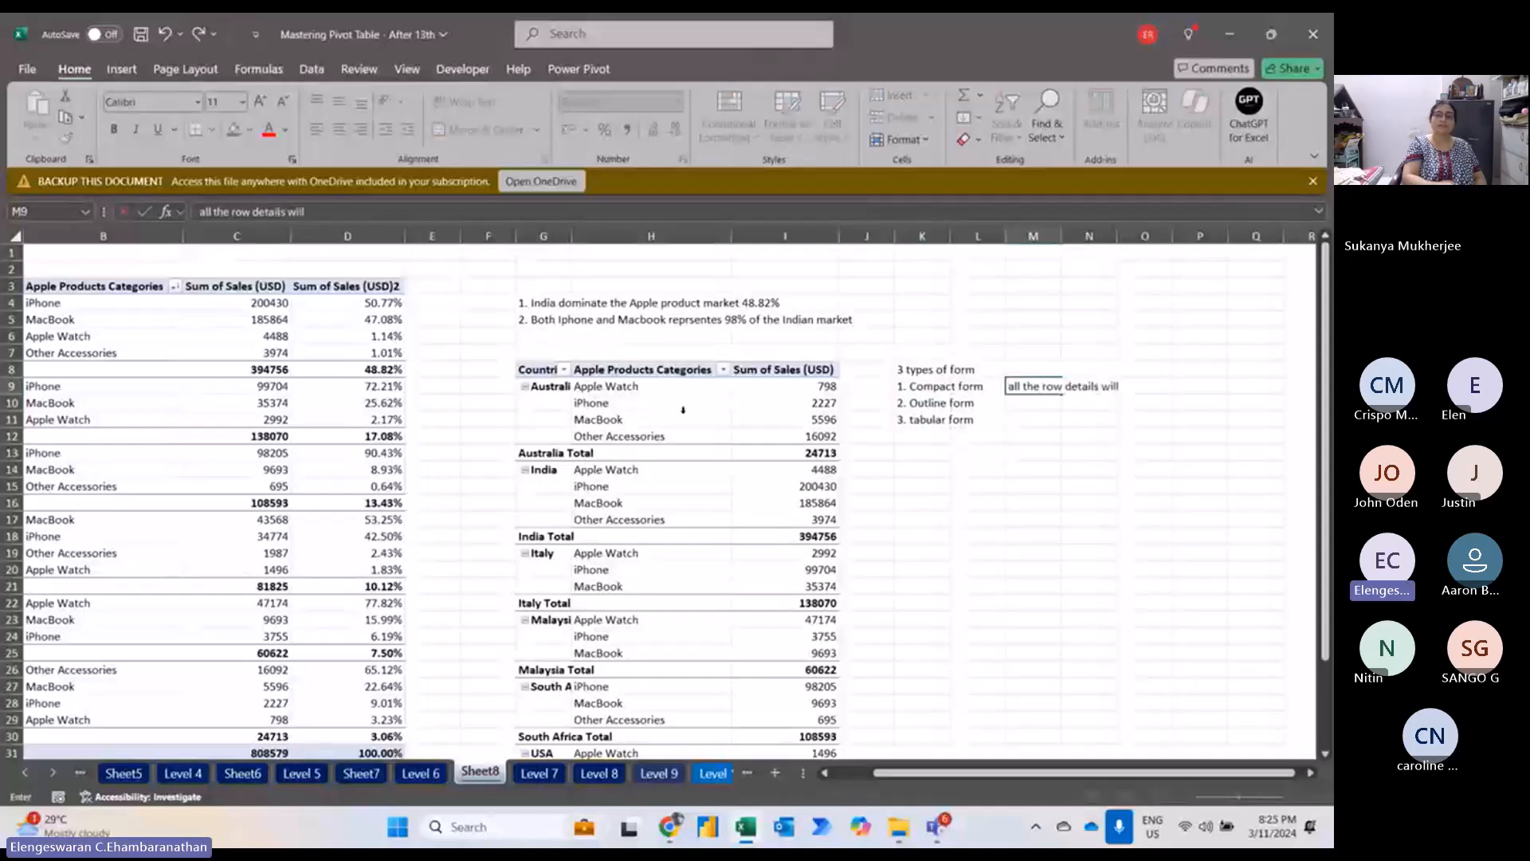
{"action": "type", "text": " be concentra"}
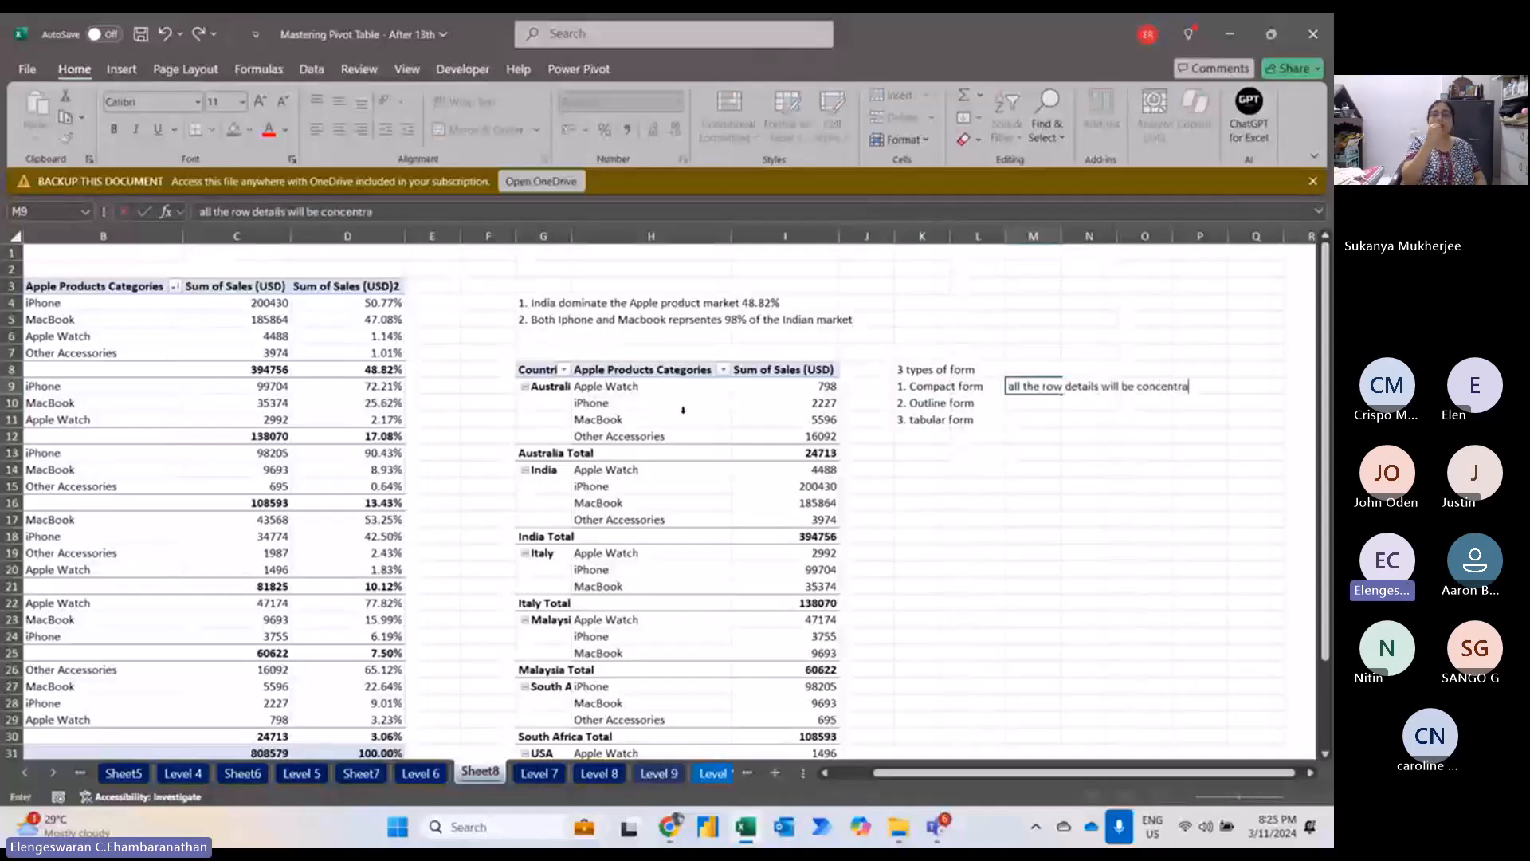
{"action": "type", "text": "e"}
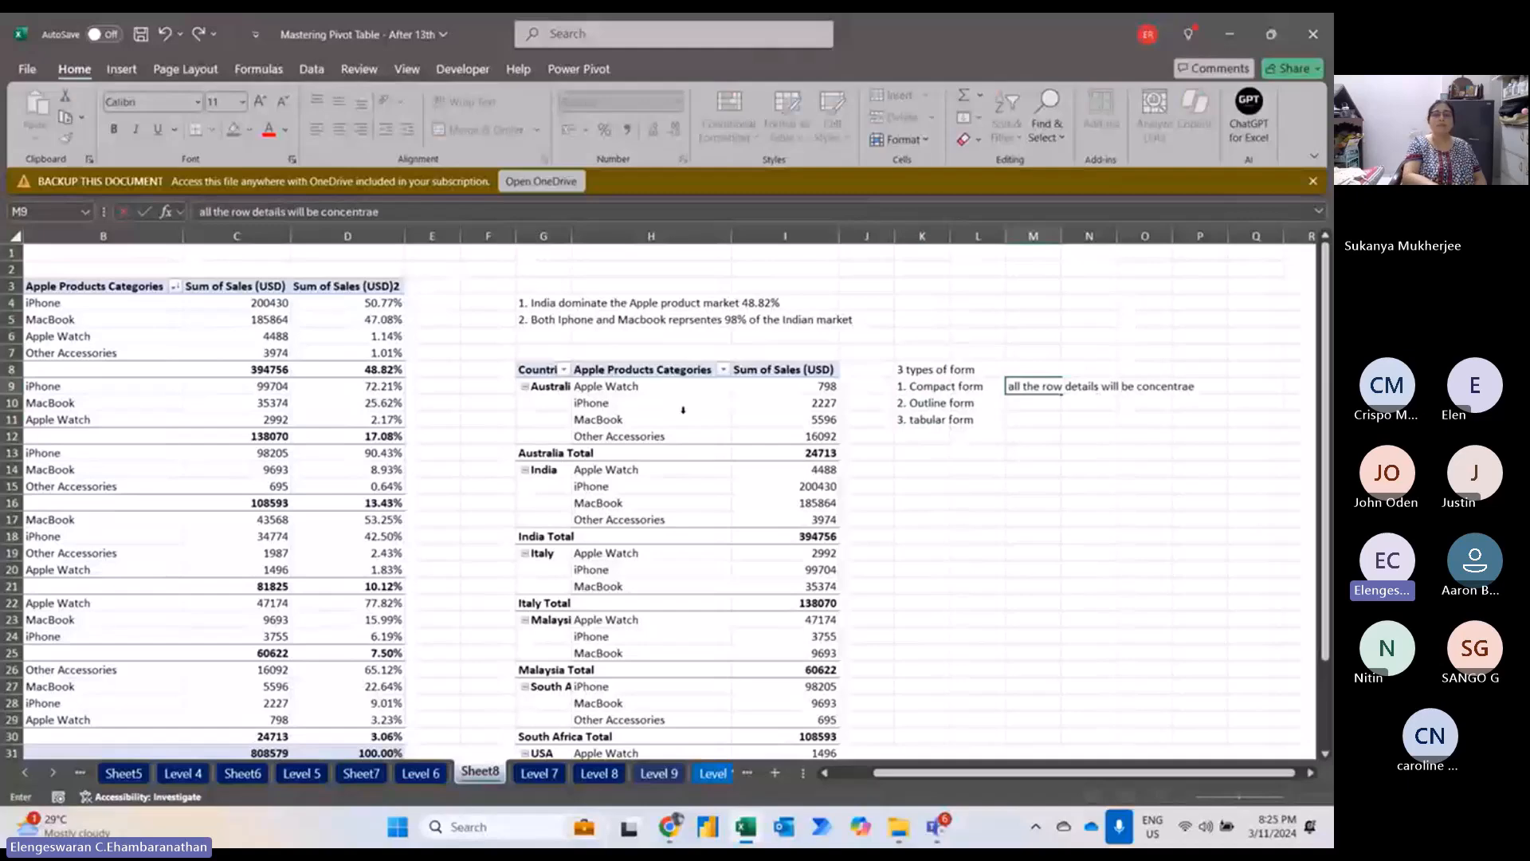
{"action": "key", "text": "BackSpace"}
{"action": "type", "text": "ted in 1 col"}
{"action": "key", "text": "Return"}
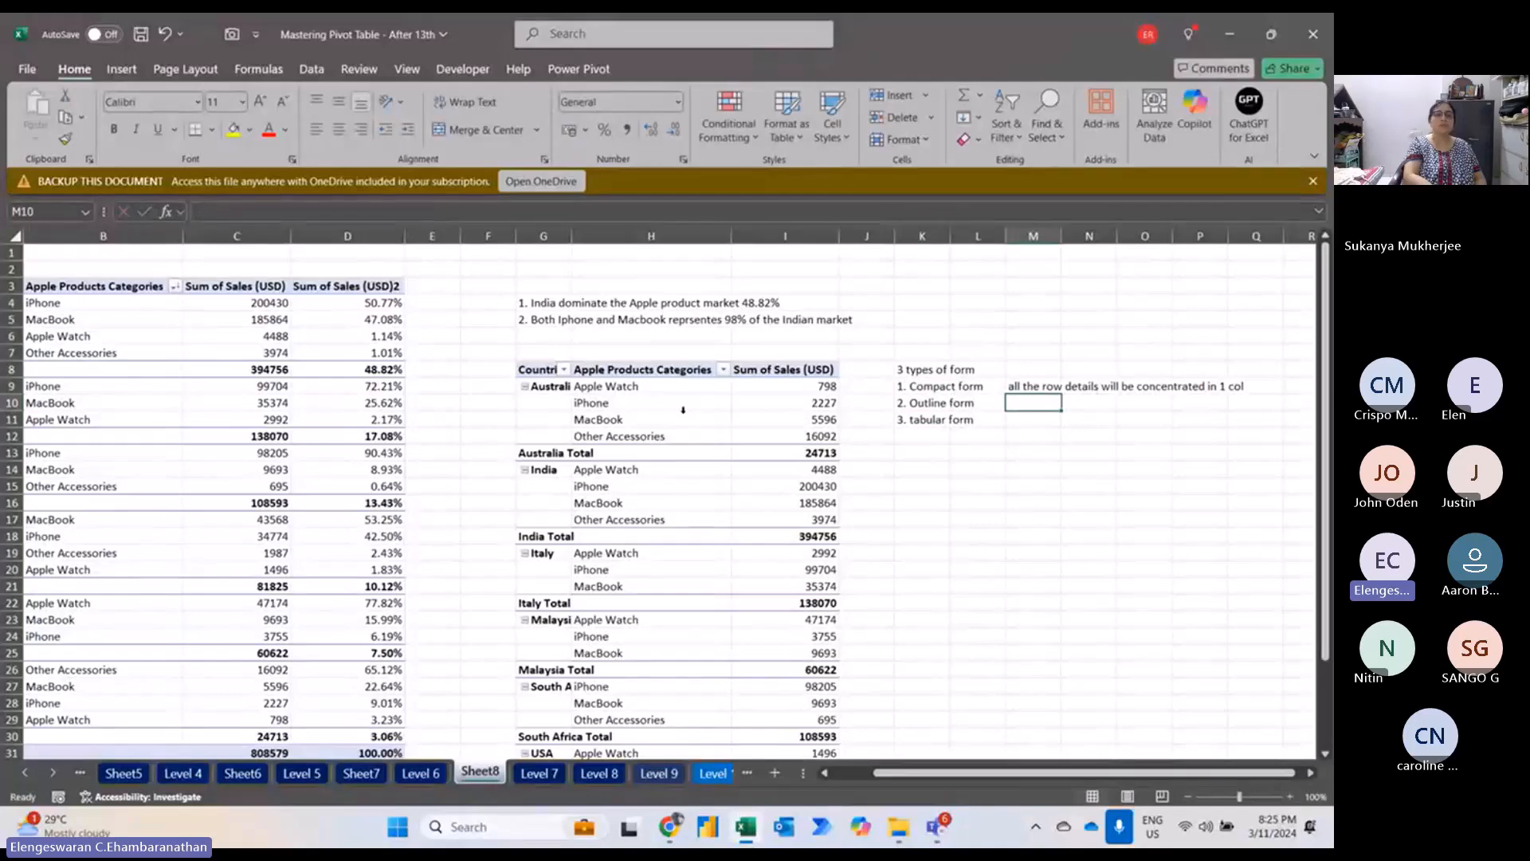
Describe the outline form in cell M10 as "multi col , multi row".
{"action": "key", "text": "Up"}
{"action": "key", "text": "Down"}
{"action": "type", "text": "mu"}
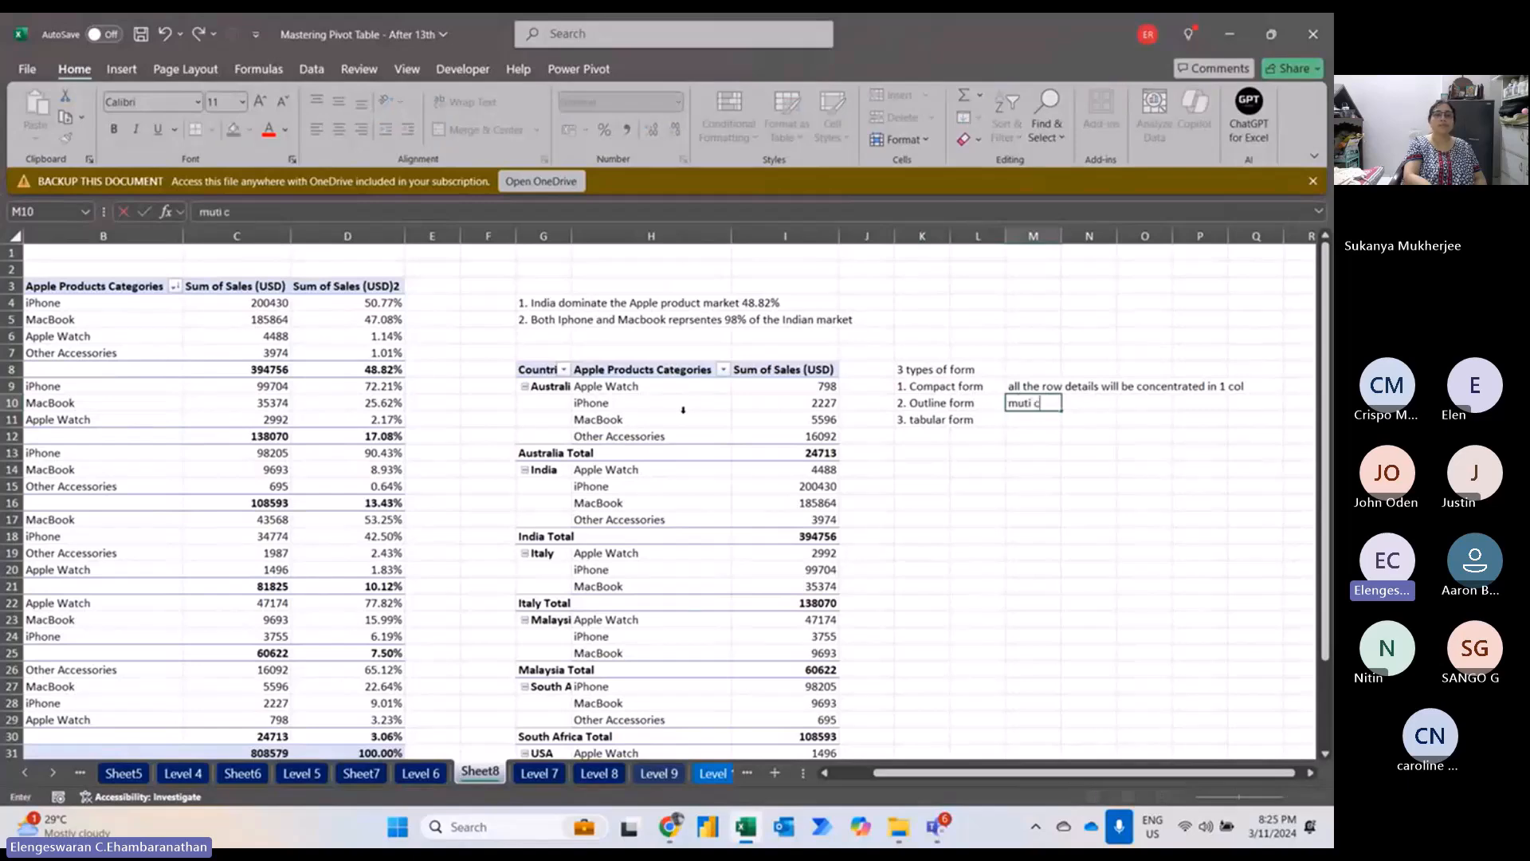
{"action": "type", "text": "lti col , m"}
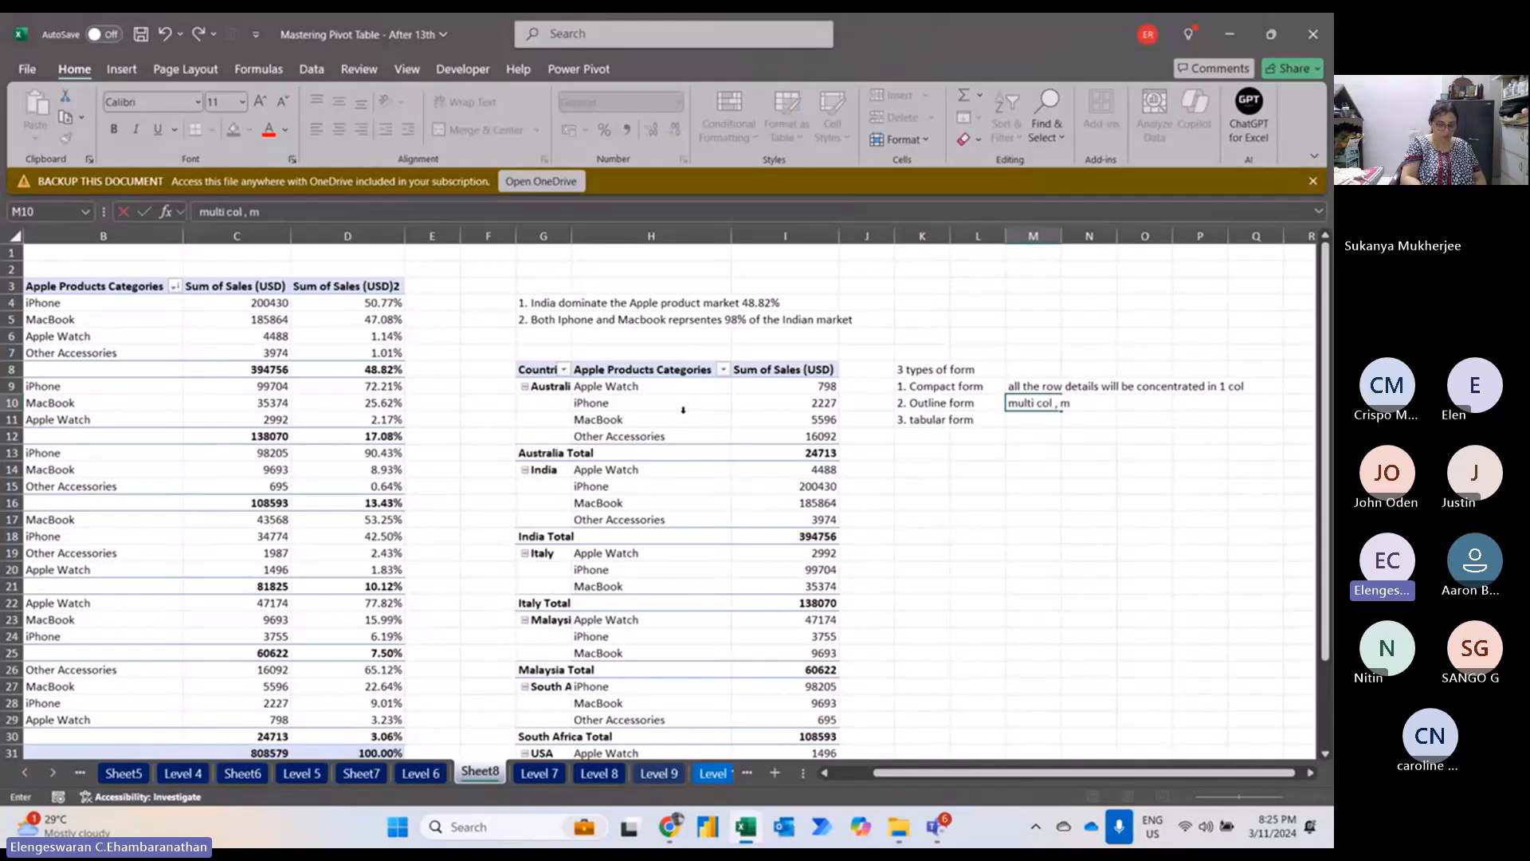
{"action": "type", "text": "ulti row"}
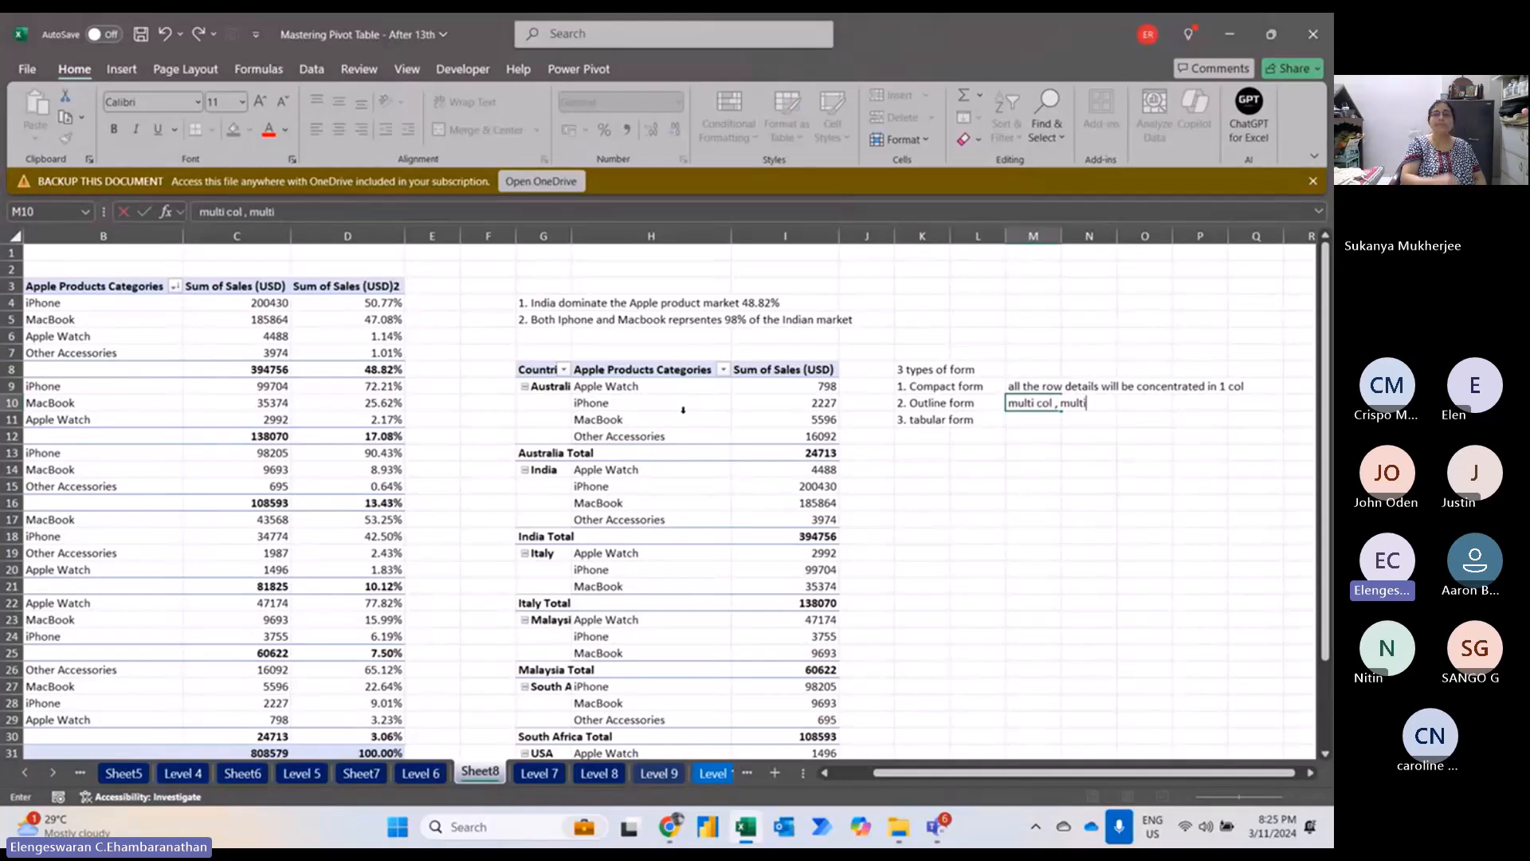
{"action": "key", "text": "Return"}
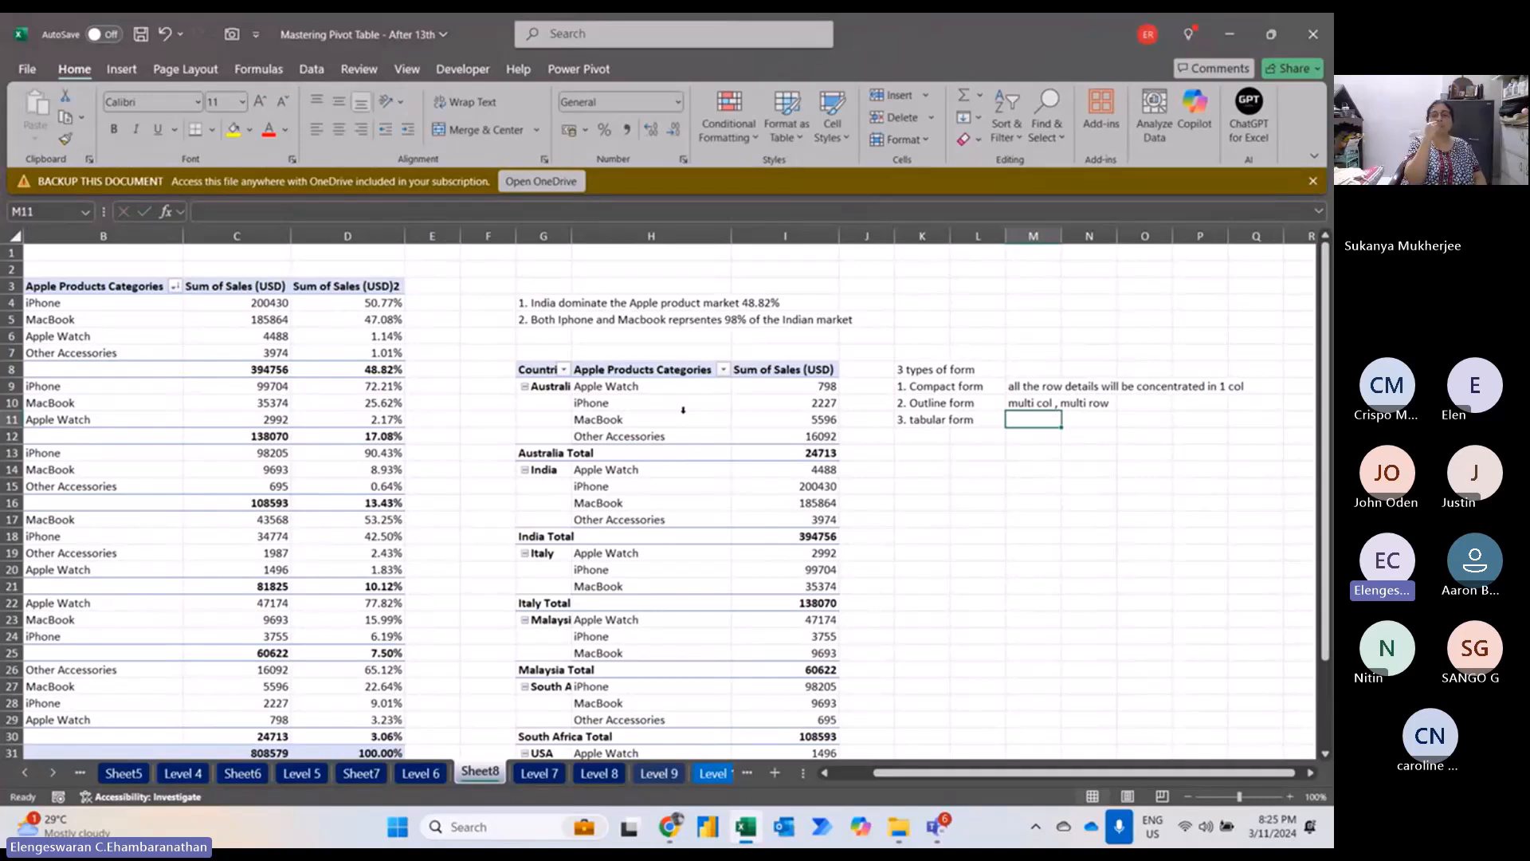
Describe the tabular form in cell M11 as "multi col".
{"action": "type", "text": "multi"}
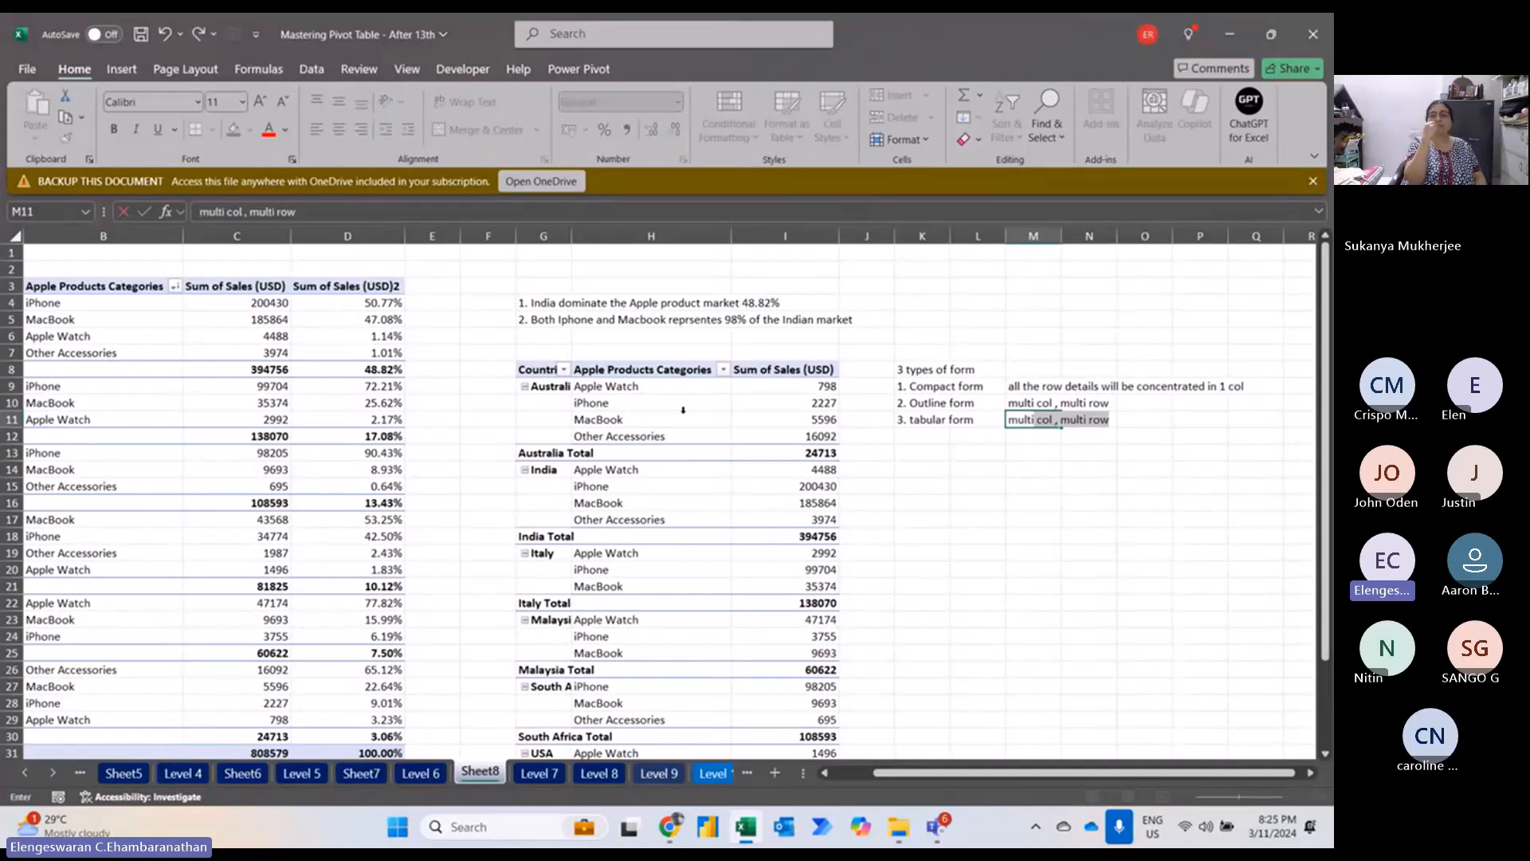
{"action": "type", "text": " col"}
{"action": "key", "text": "Delete"}
{"action": "key", "text": "Return"}
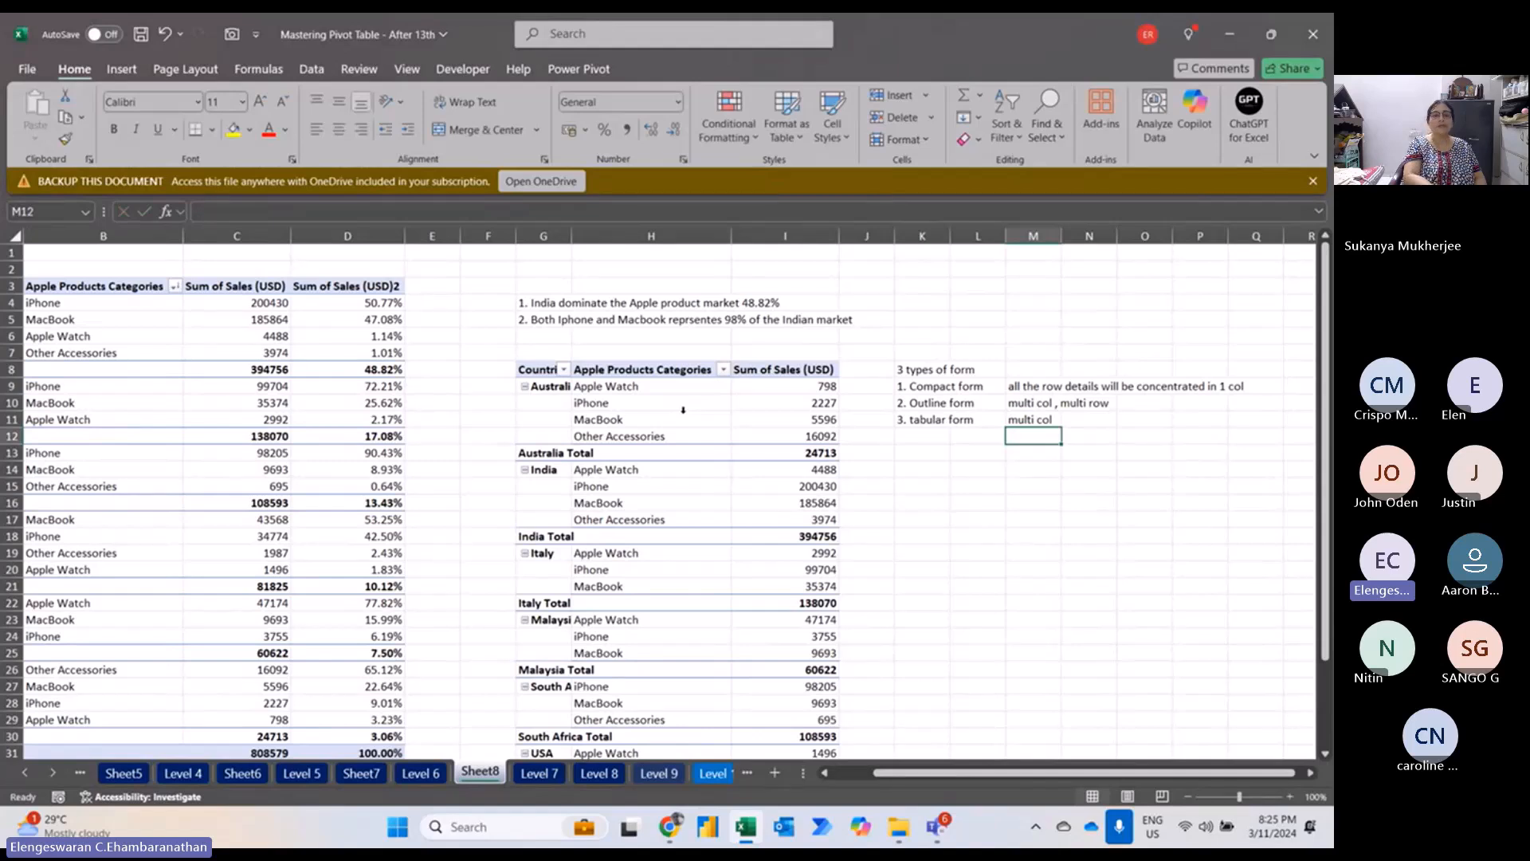
Show the copied pivot table in compact form and select its row labels to examine the single-column layout.
{"action": "left_click", "coordinate": [644, 389]}
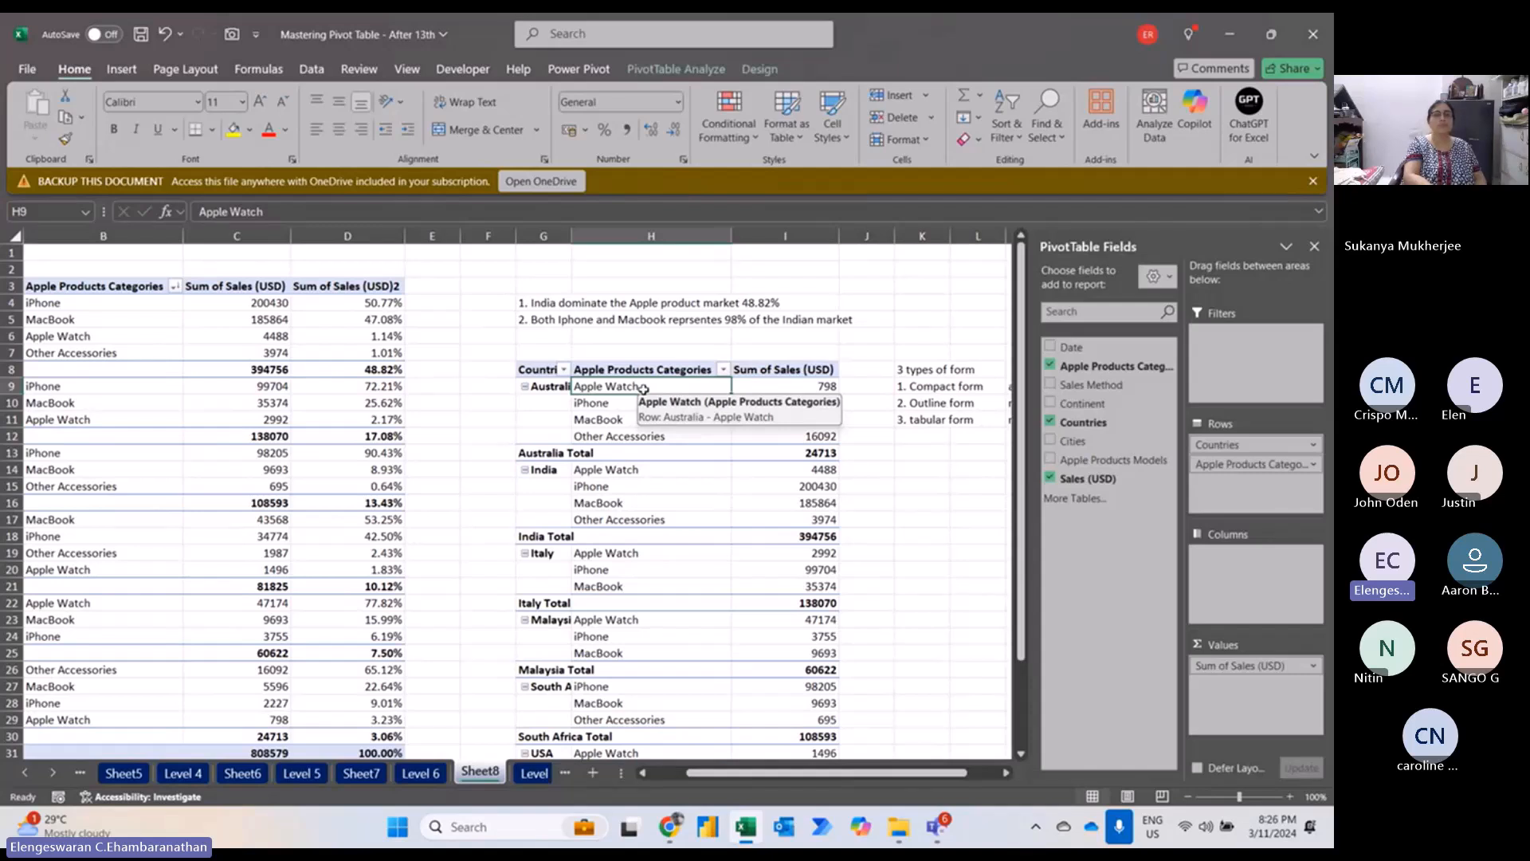
{"action": "left_click", "coordinate": [749, 71]}
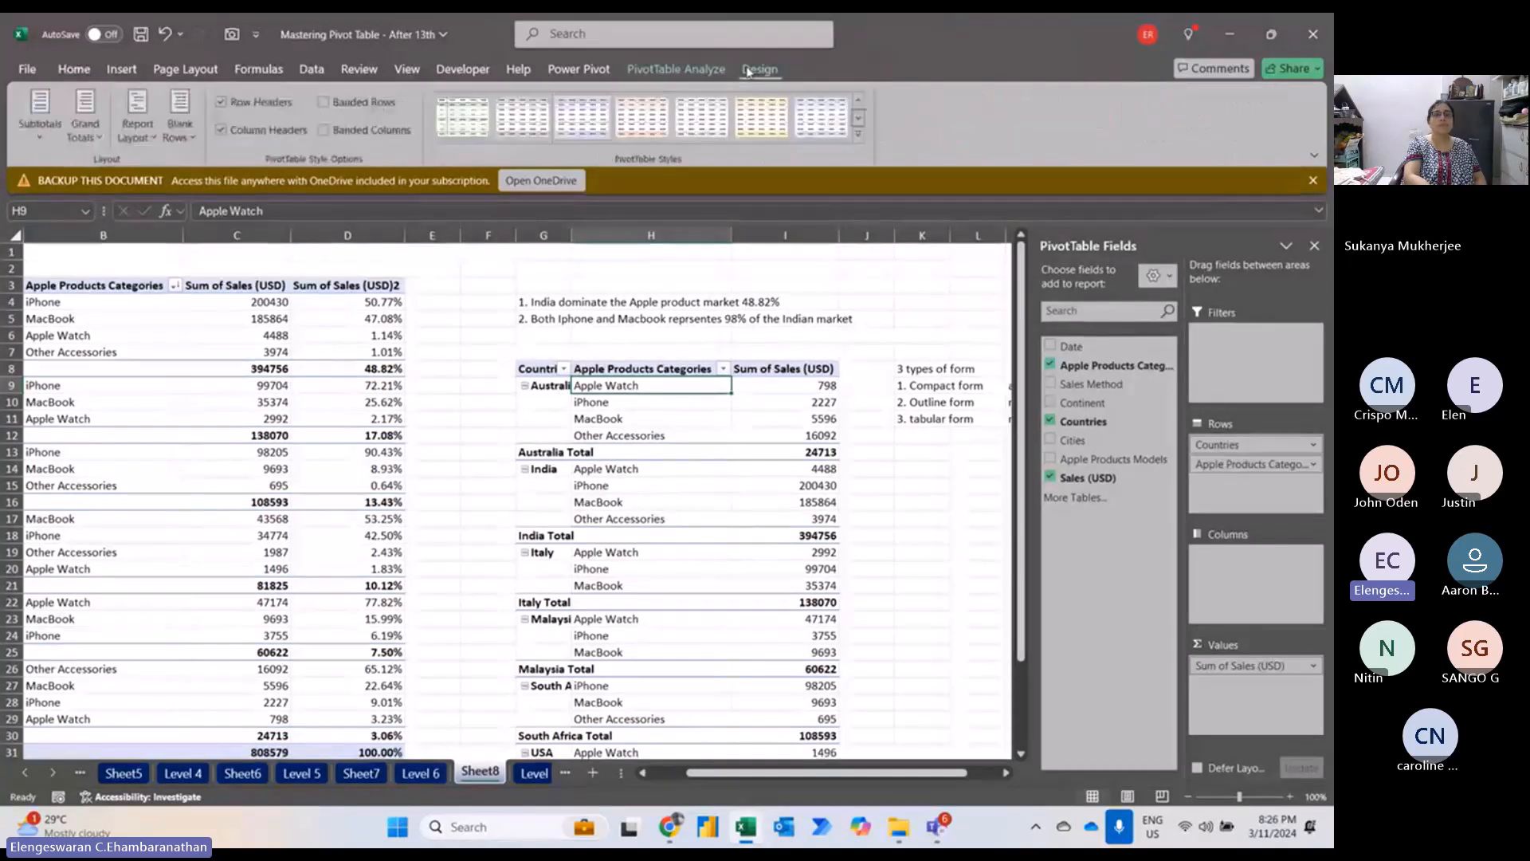
{"action": "left_click", "coordinate": [151, 137]}
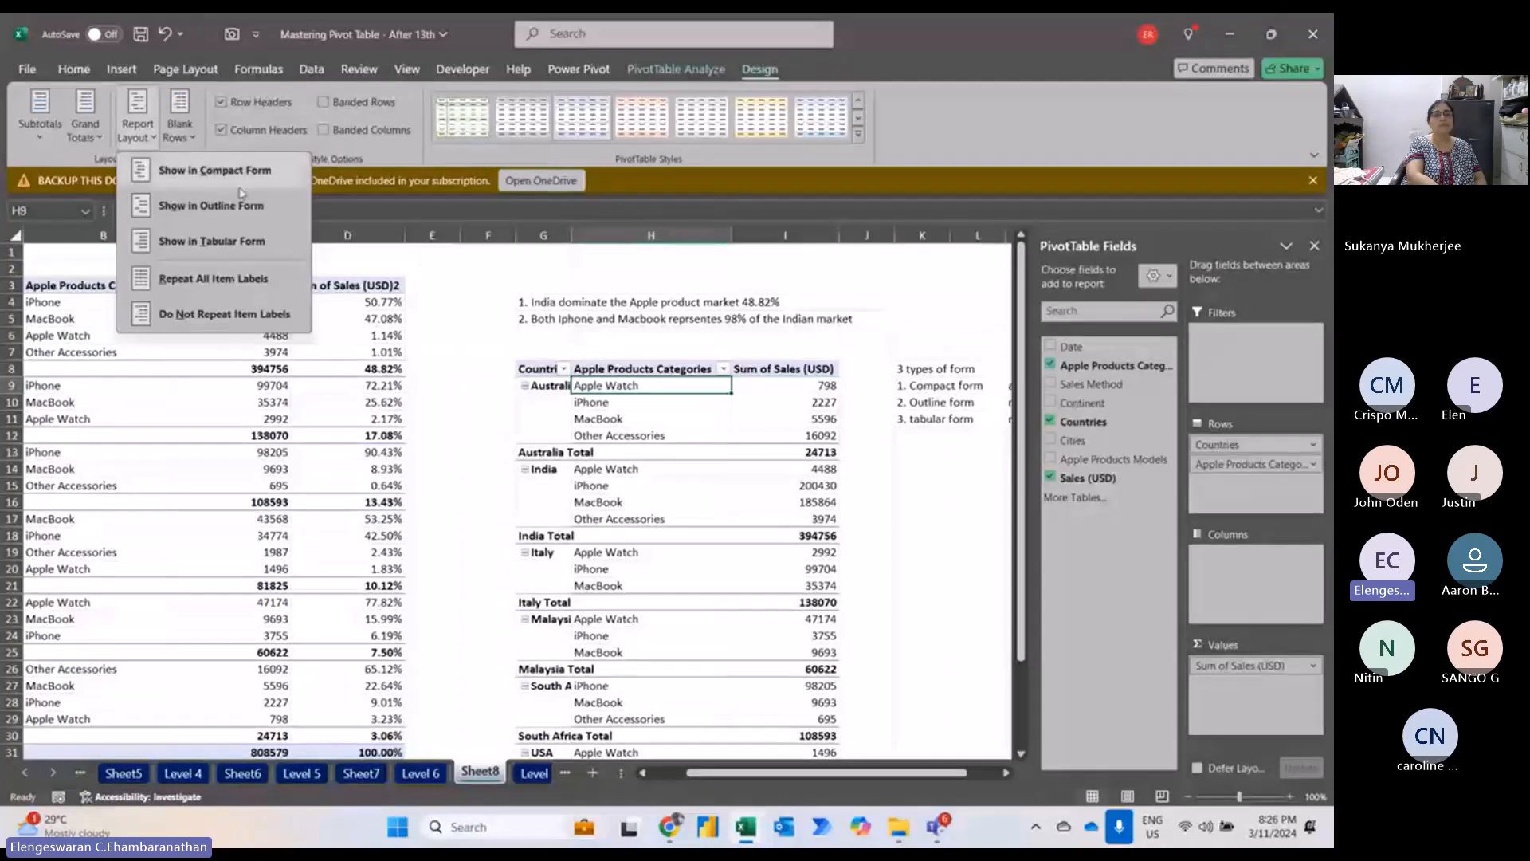
{"action": "left_click", "coordinate": [214, 170]}
{"action": "left_click_drag", "start_coordinate": [549, 386], "coordinate": [582, 721]}
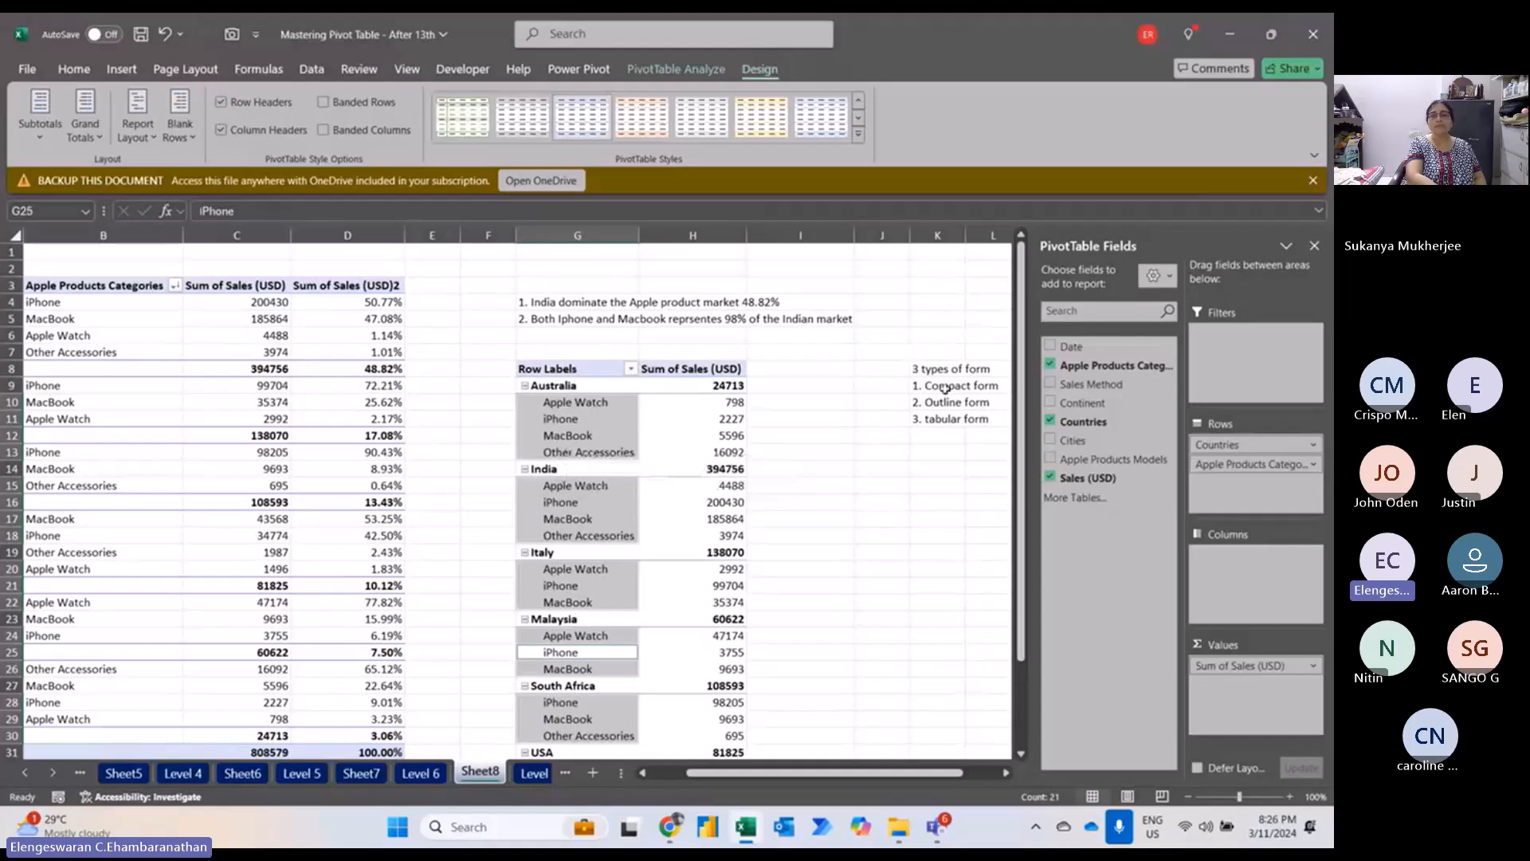
Show the copied pivot table in outline form and check the product category rows under Australia.
{"action": "left_click", "coordinate": [138, 137]}
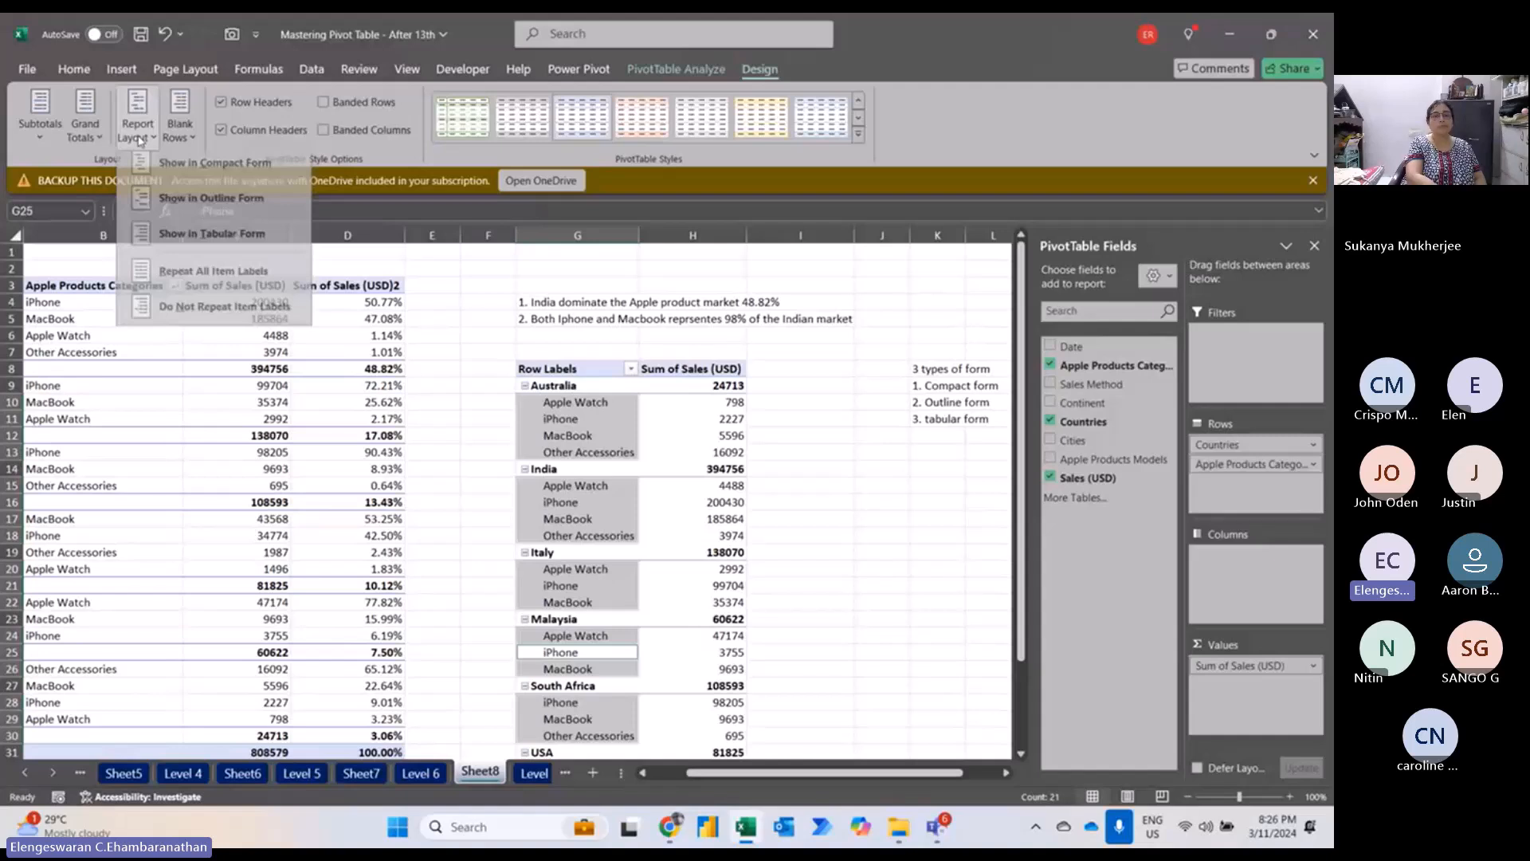
{"action": "left_click", "coordinate": [182, 207]}
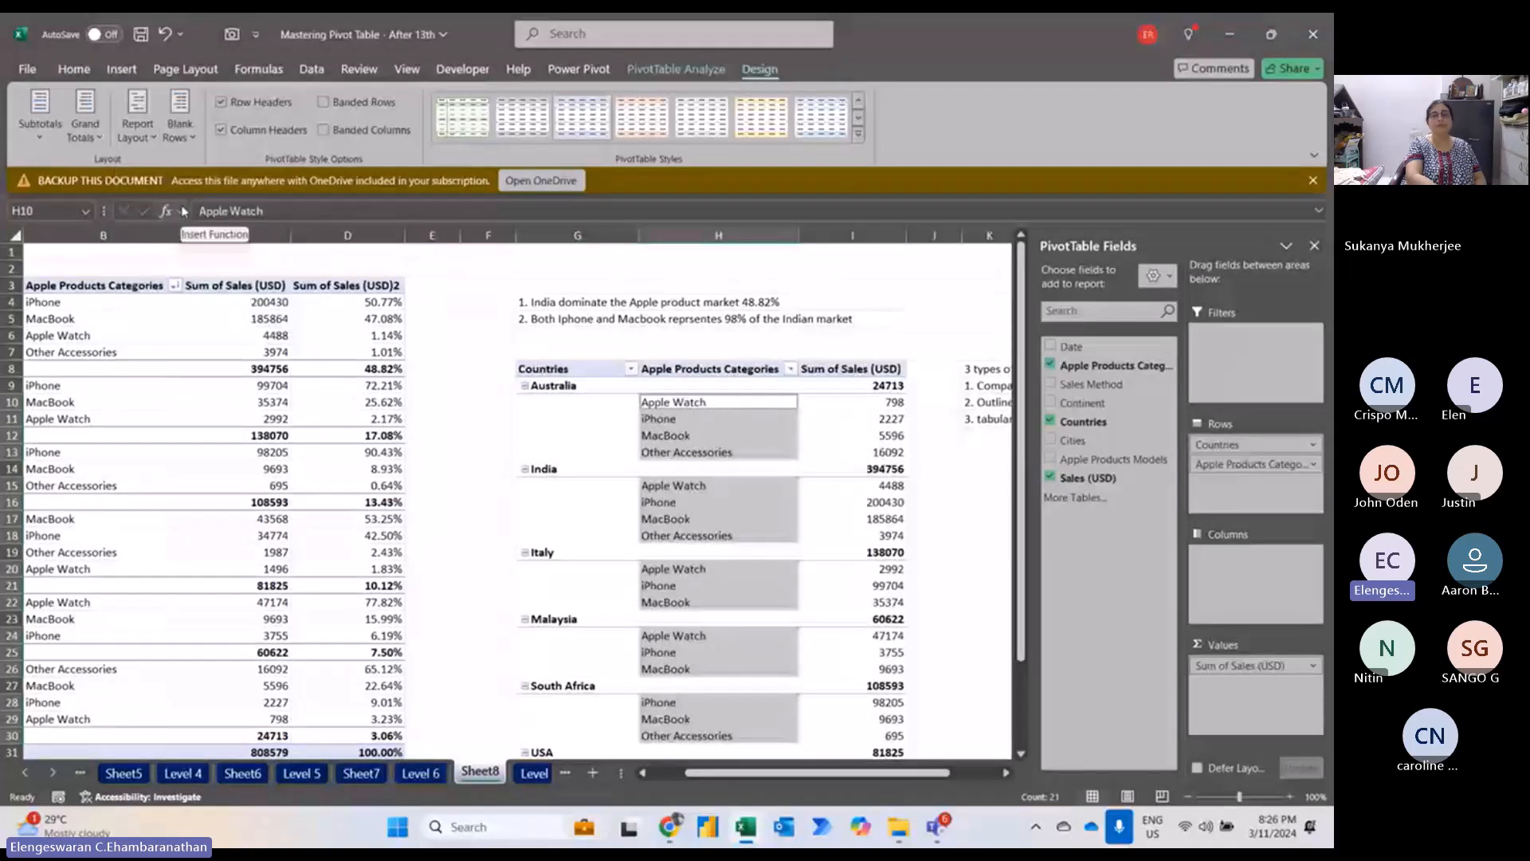
{"action": "left_click", "coordinate": [668, 387]}
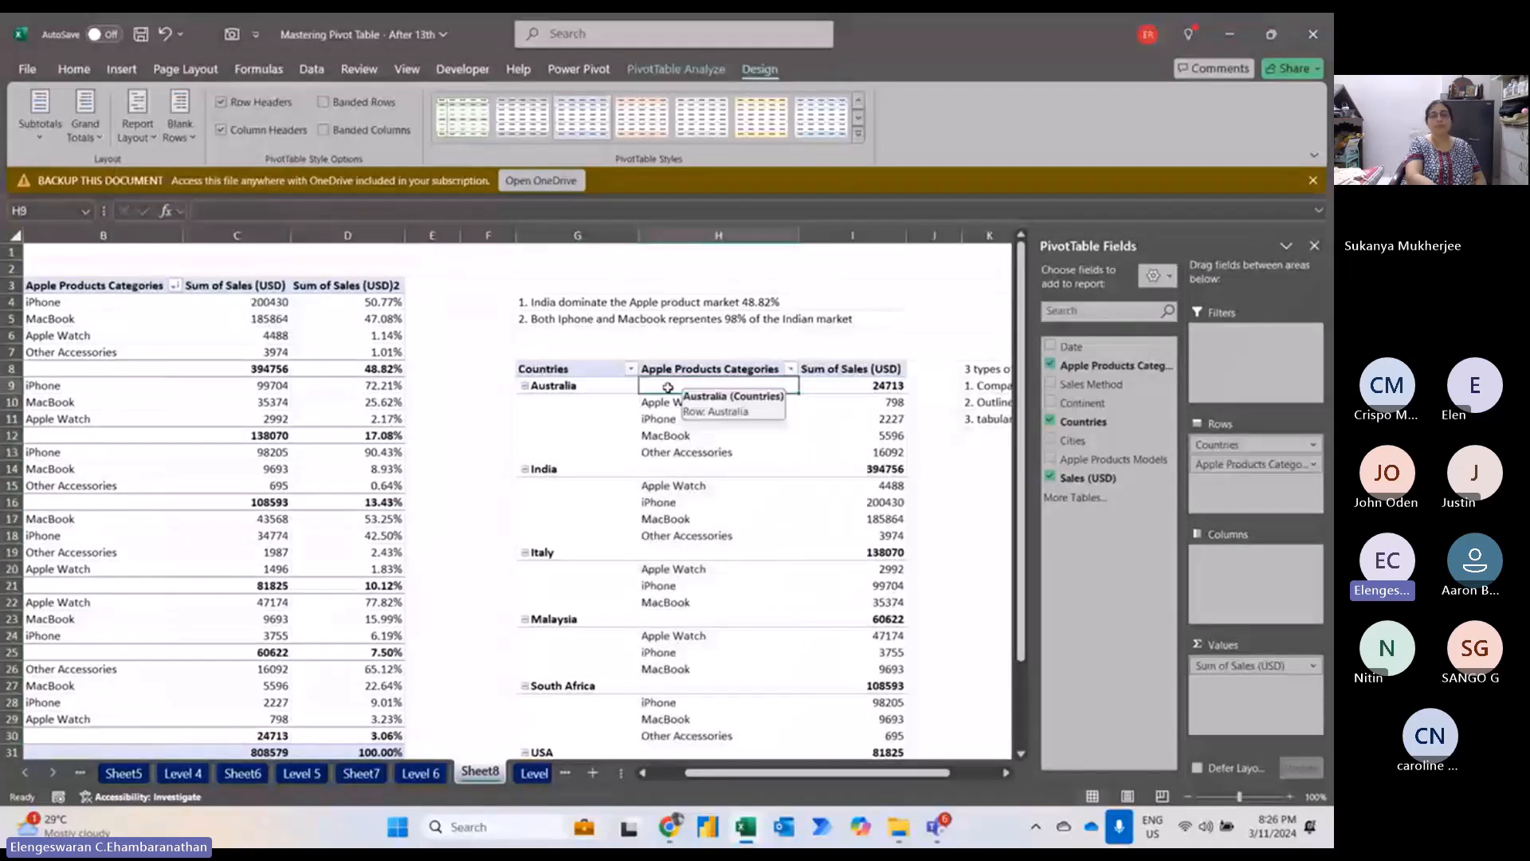
{"action": "left_click", "coordinate": [674, 412]}
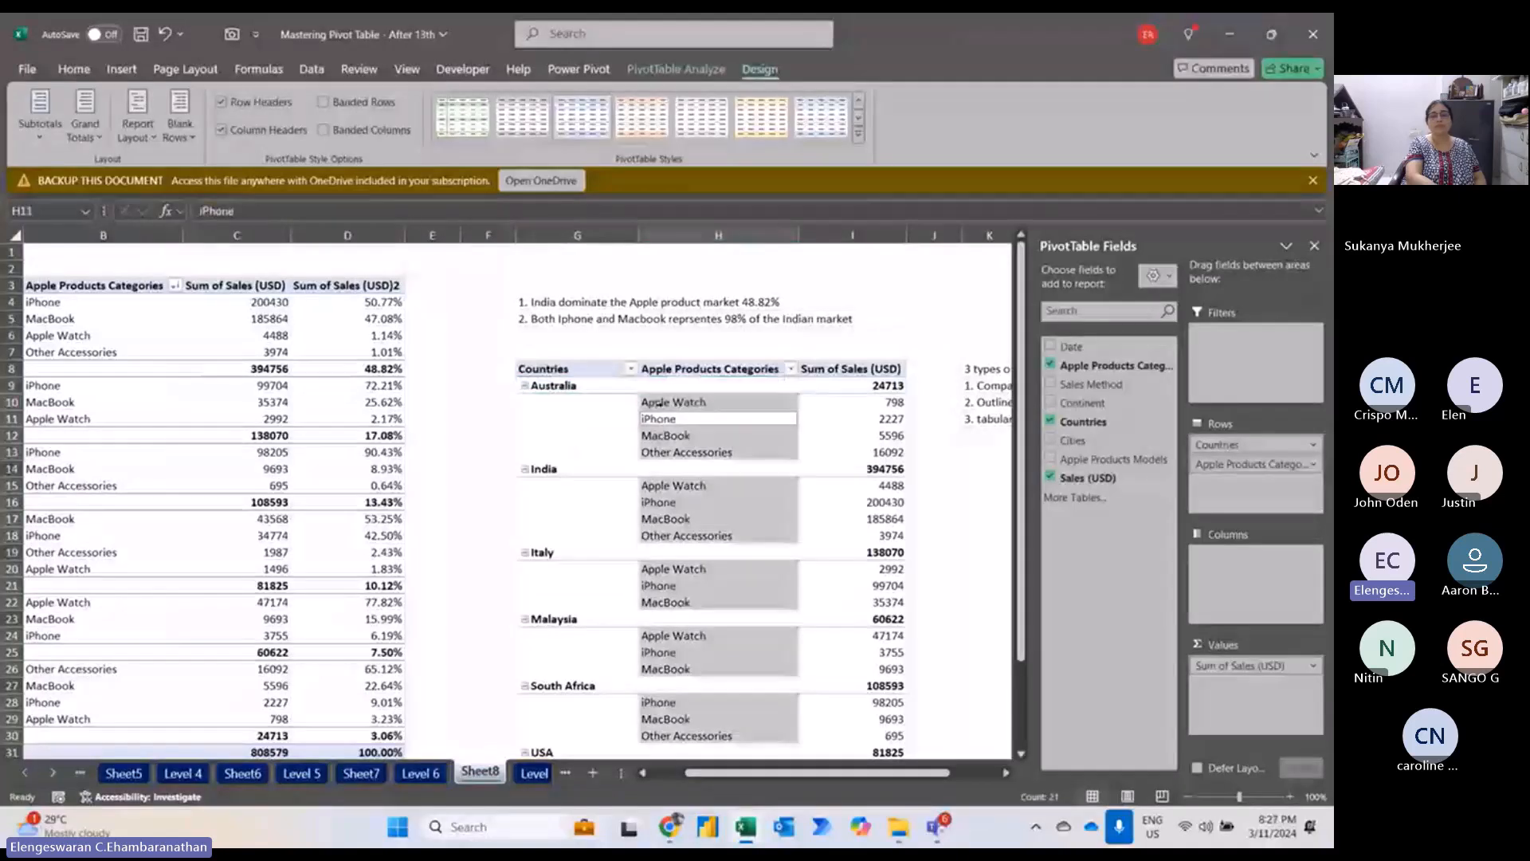
{"action": "left_click", "coordinate": [646, 403]}
{"action": "left_click", "coordinate": [690, 422]}
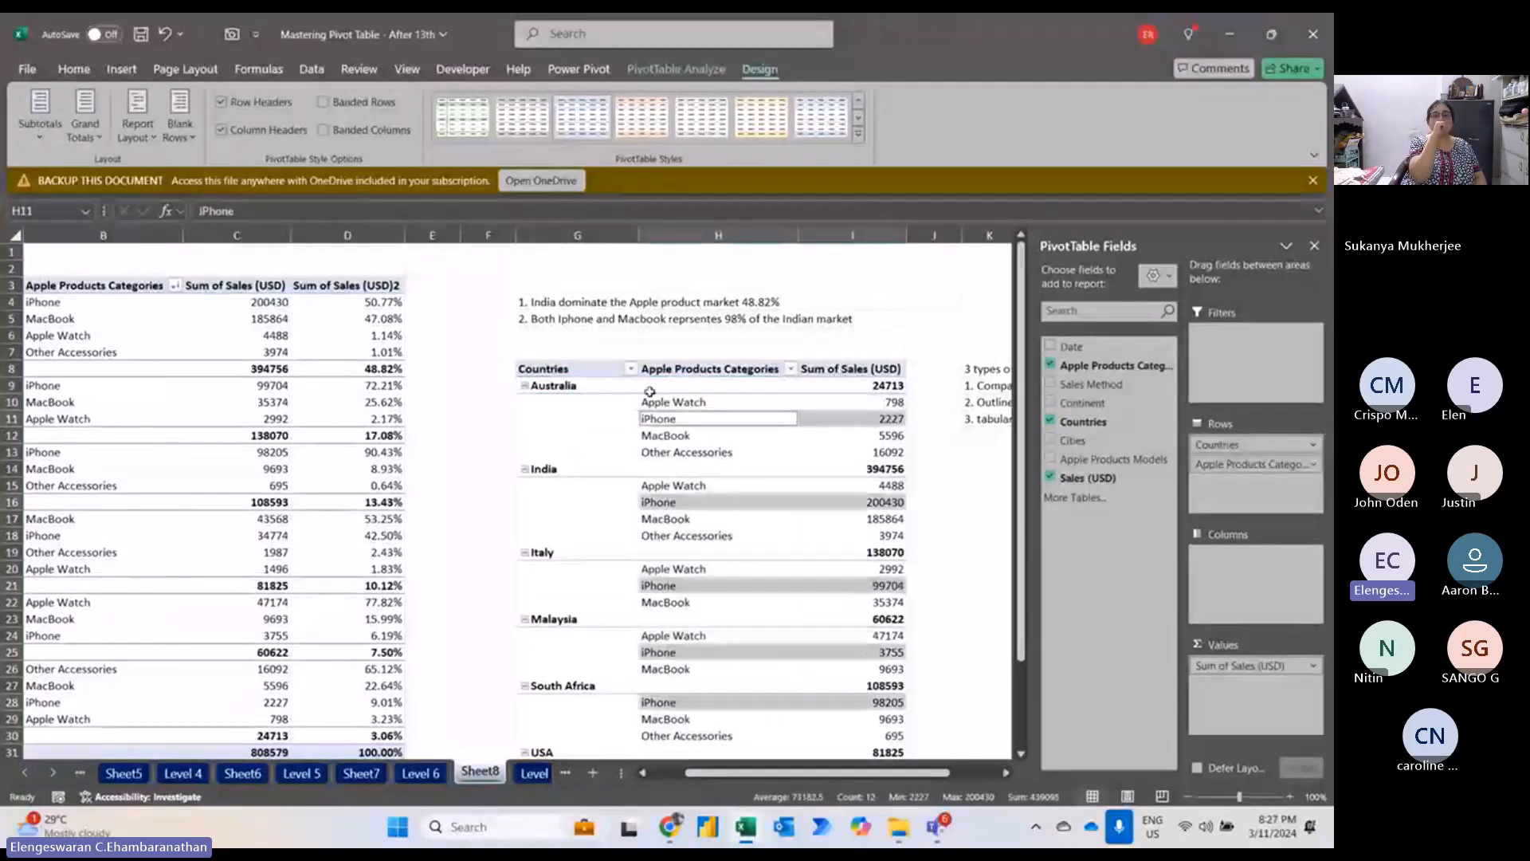
Examine how India and Italy and their product categories are placed in the outline layout by selecting them.
{"action": "left_click", "coordinate": [555, 468]}
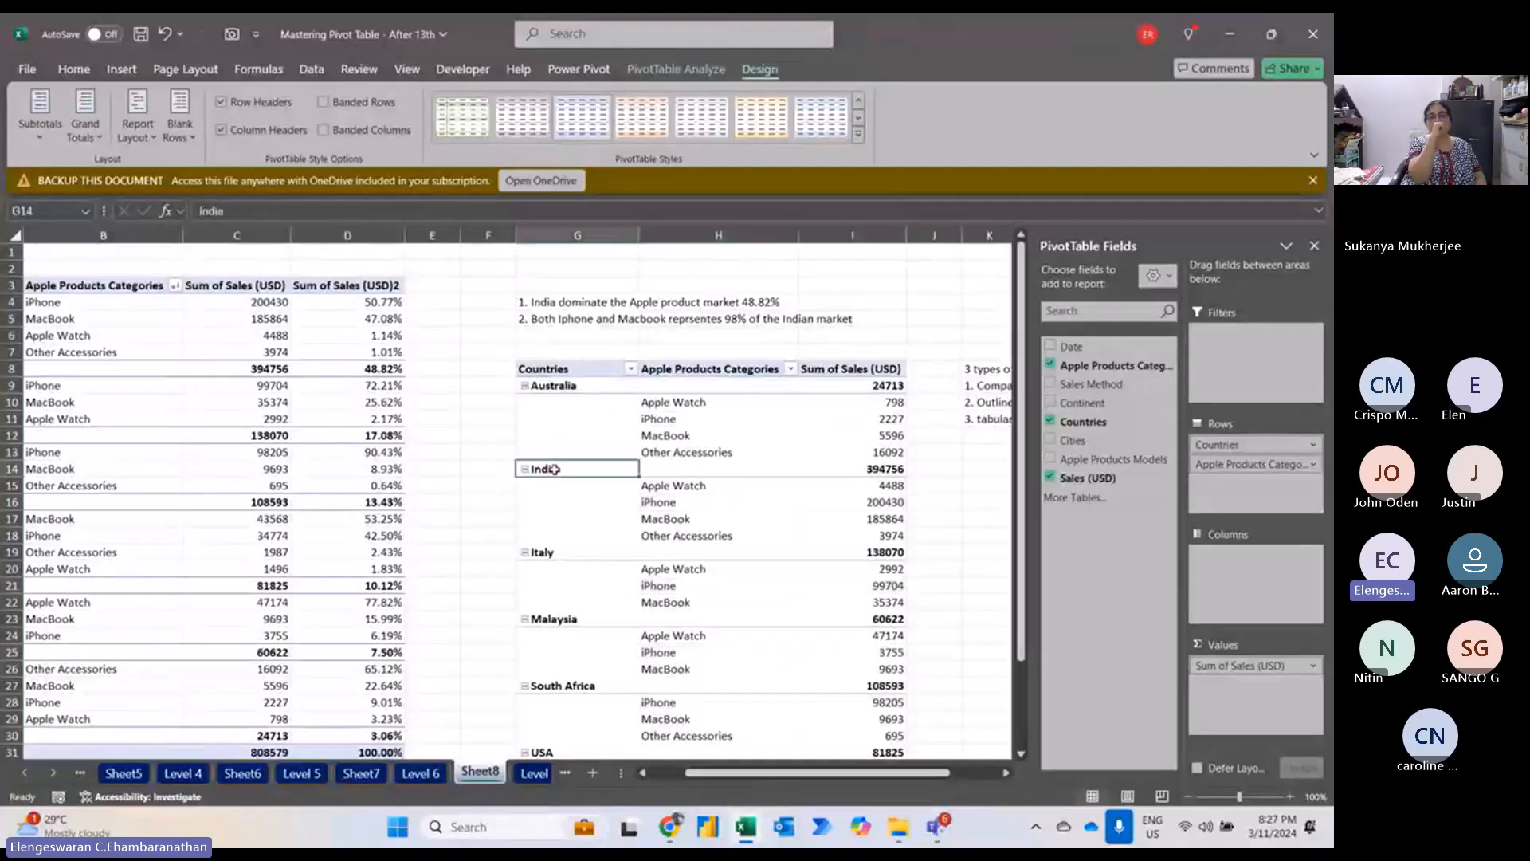
{"action": "left_click_drag", "start_coordinate": [670, 485], "coordinate": [678, 536]}
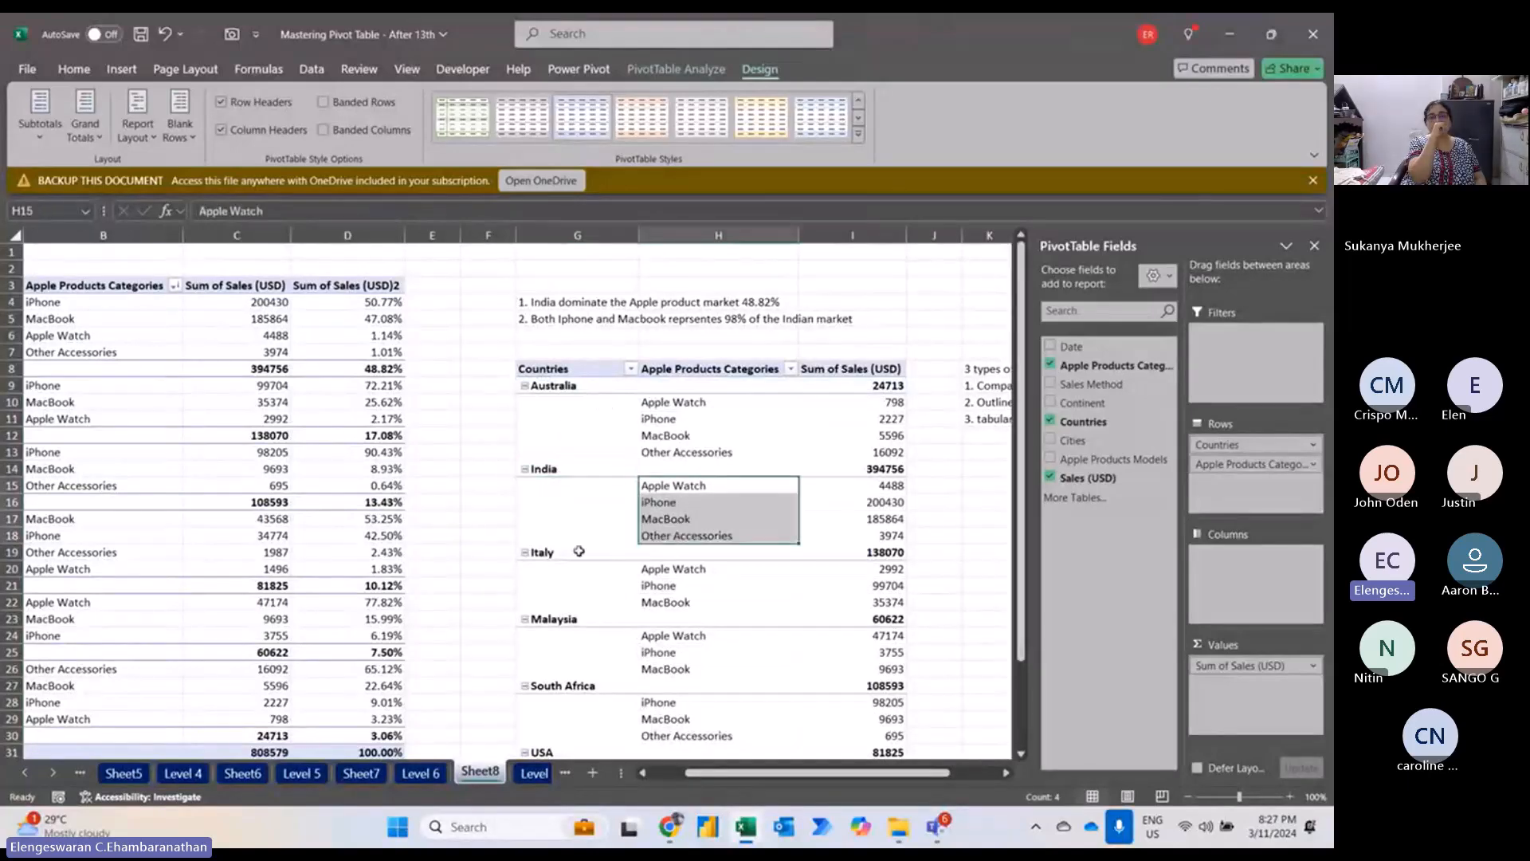
{"action": "left_click", "coordinate": [560, 552]}
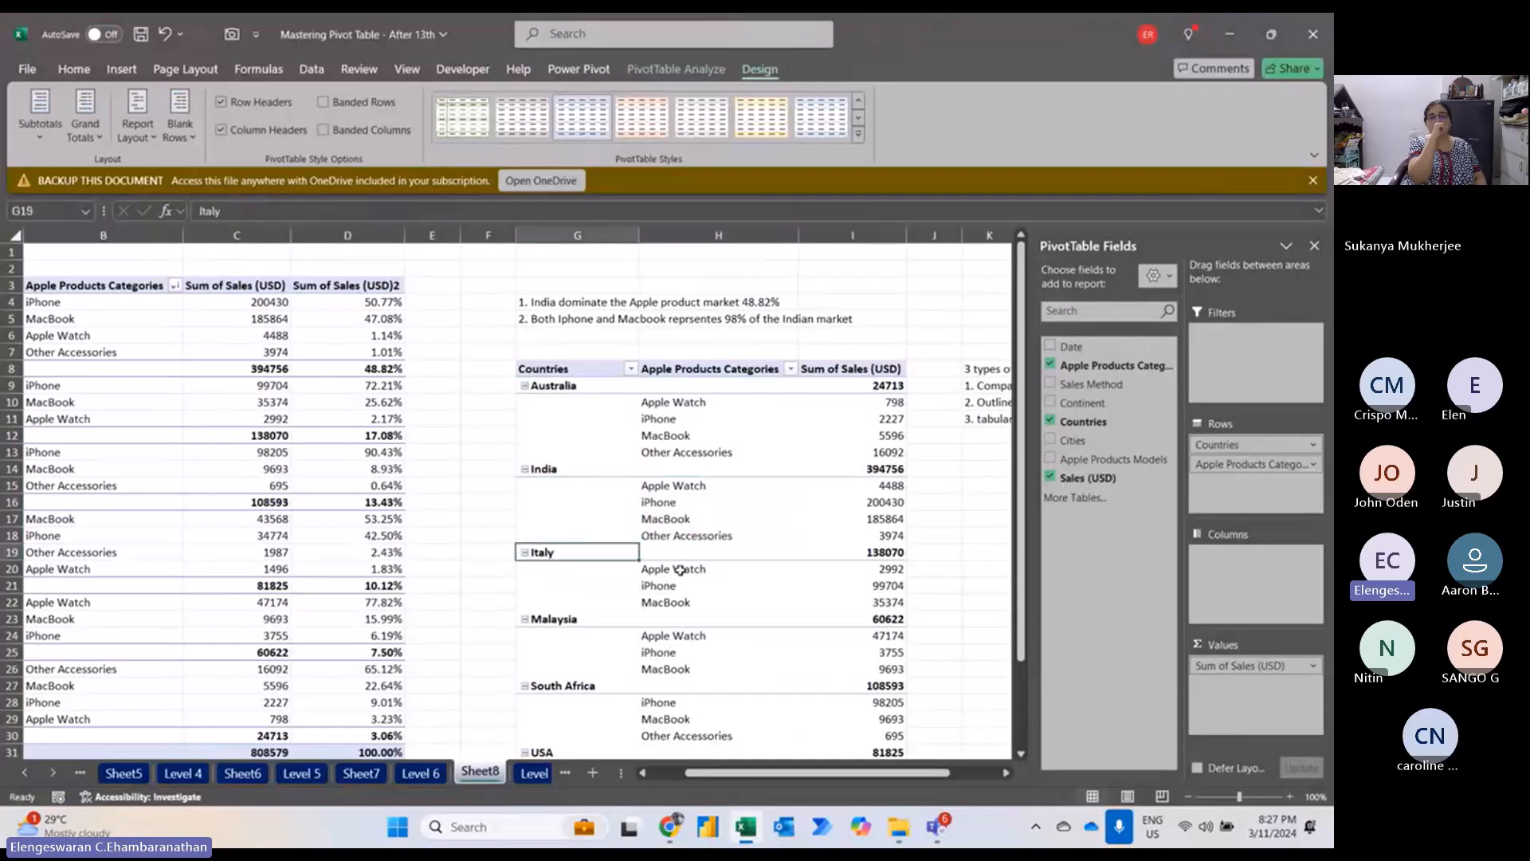
{"action": "left_click_drag", "start_coordinate": [679, 569], "coordinate": [685, 603]}
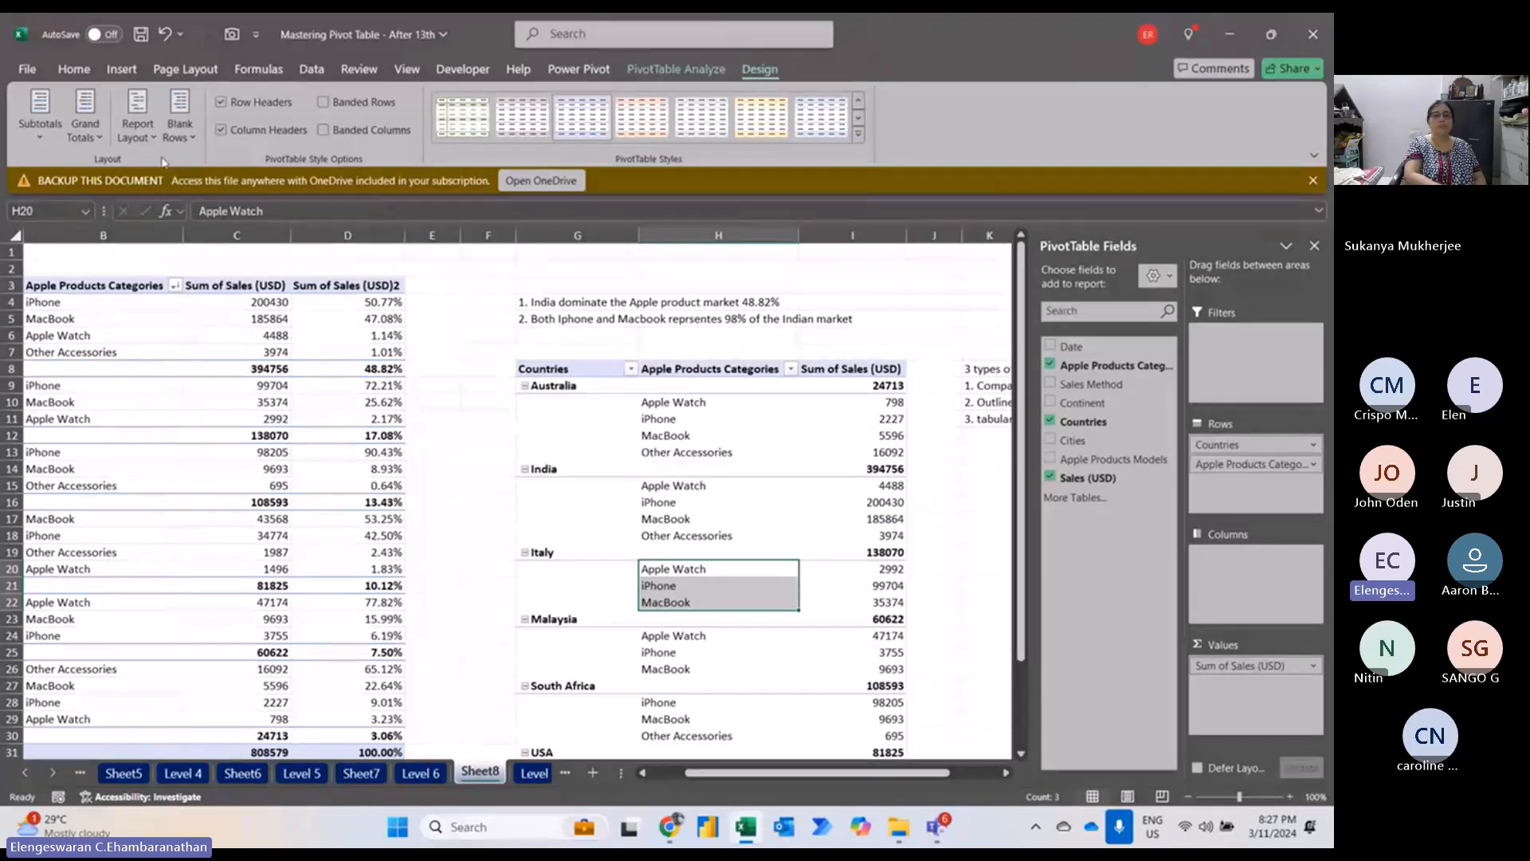
Show the copied pivot table in tabular form and check how India and Italy line up with their first product category.
{"action": "left_click", "coordinate": [138, 128]}
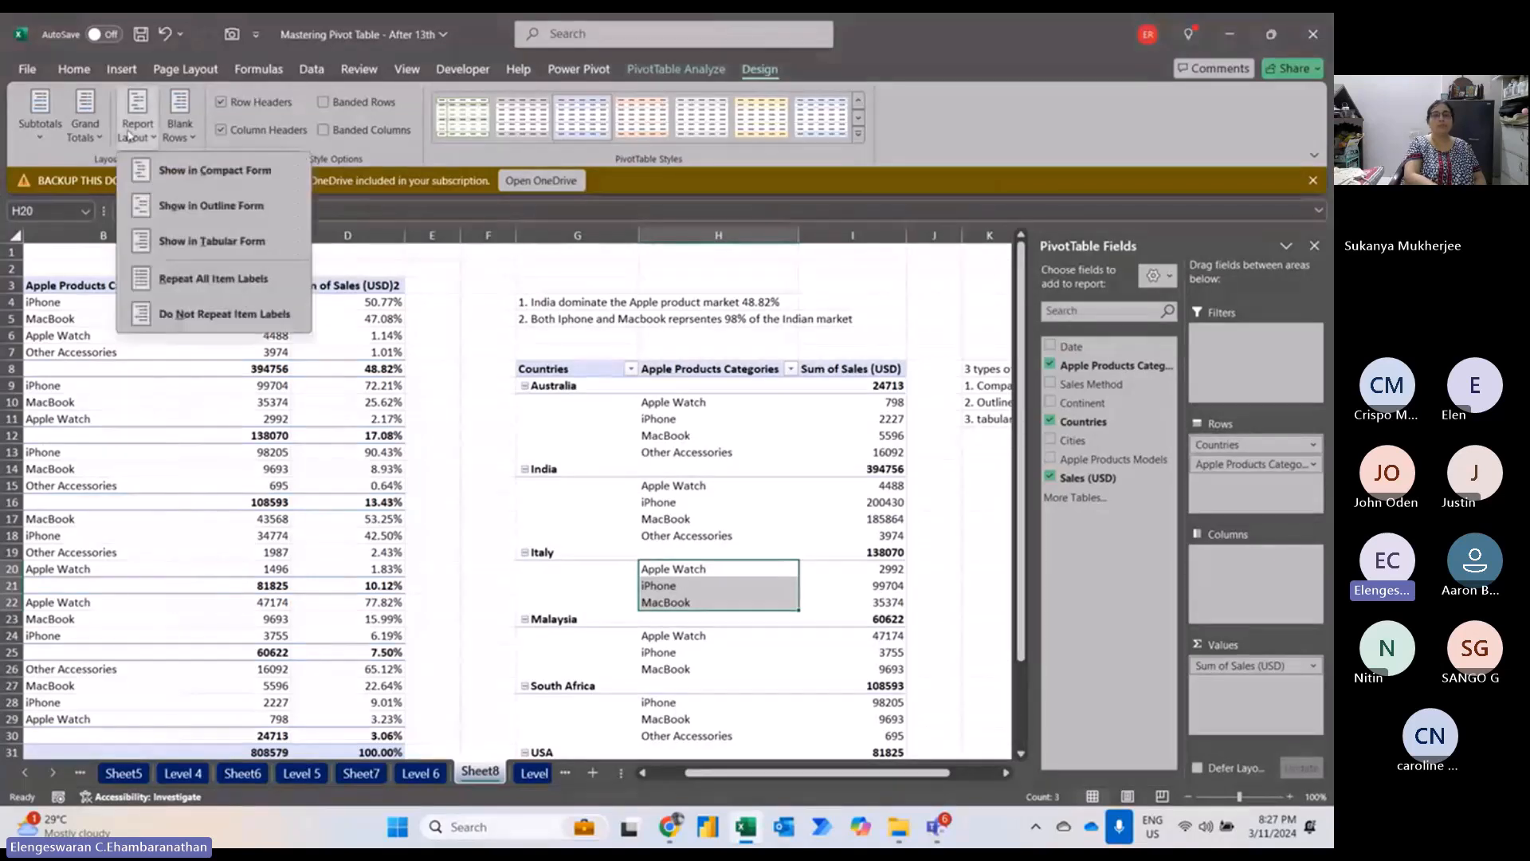
{"action": "left_click", "coordinate": [182, 247]}
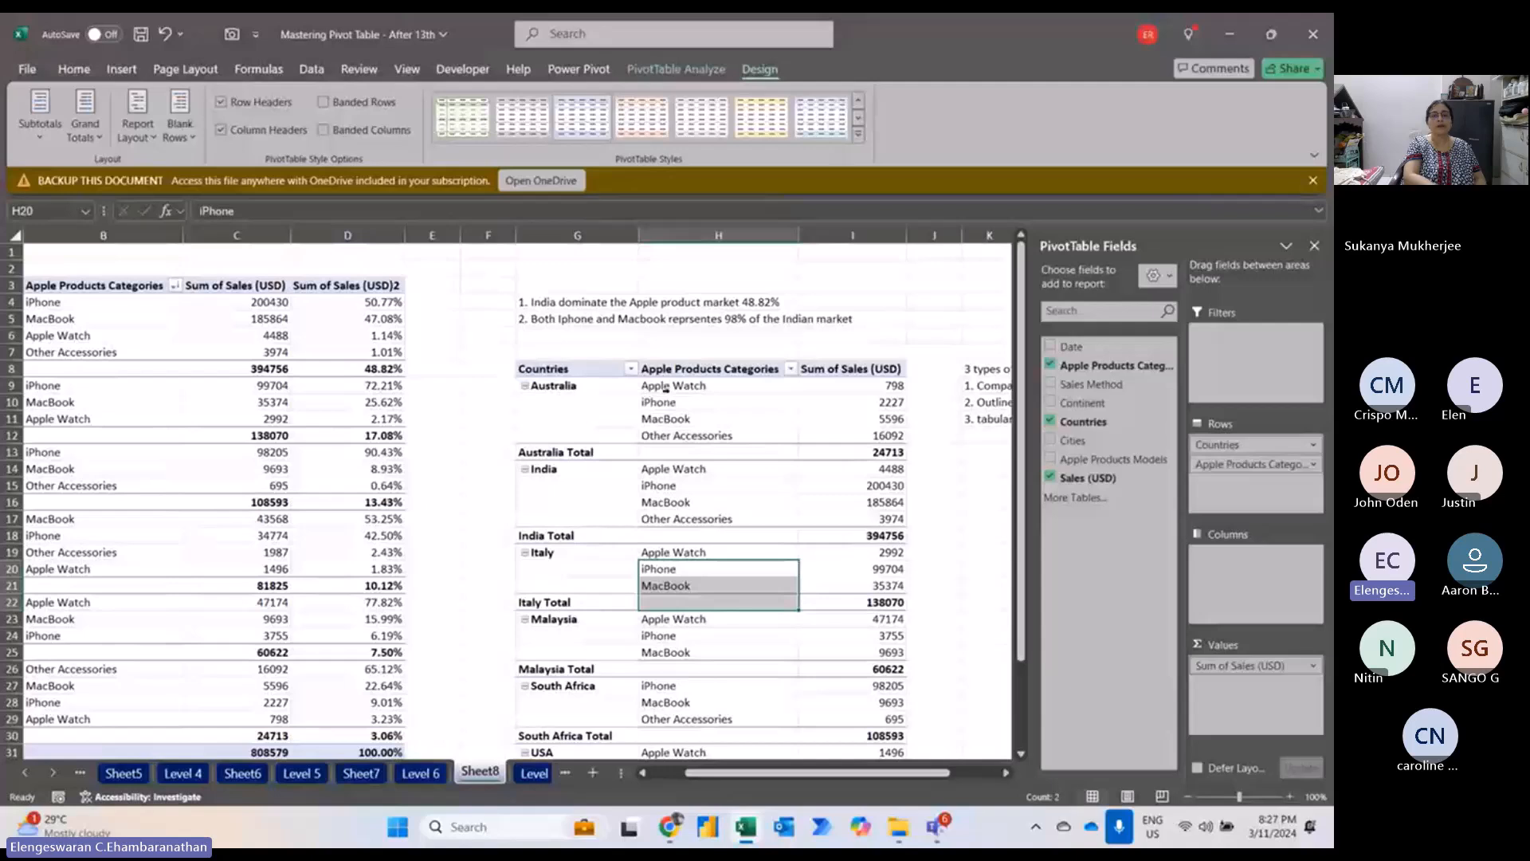
{"action": "left_click", "coordinate": [593, 470]}
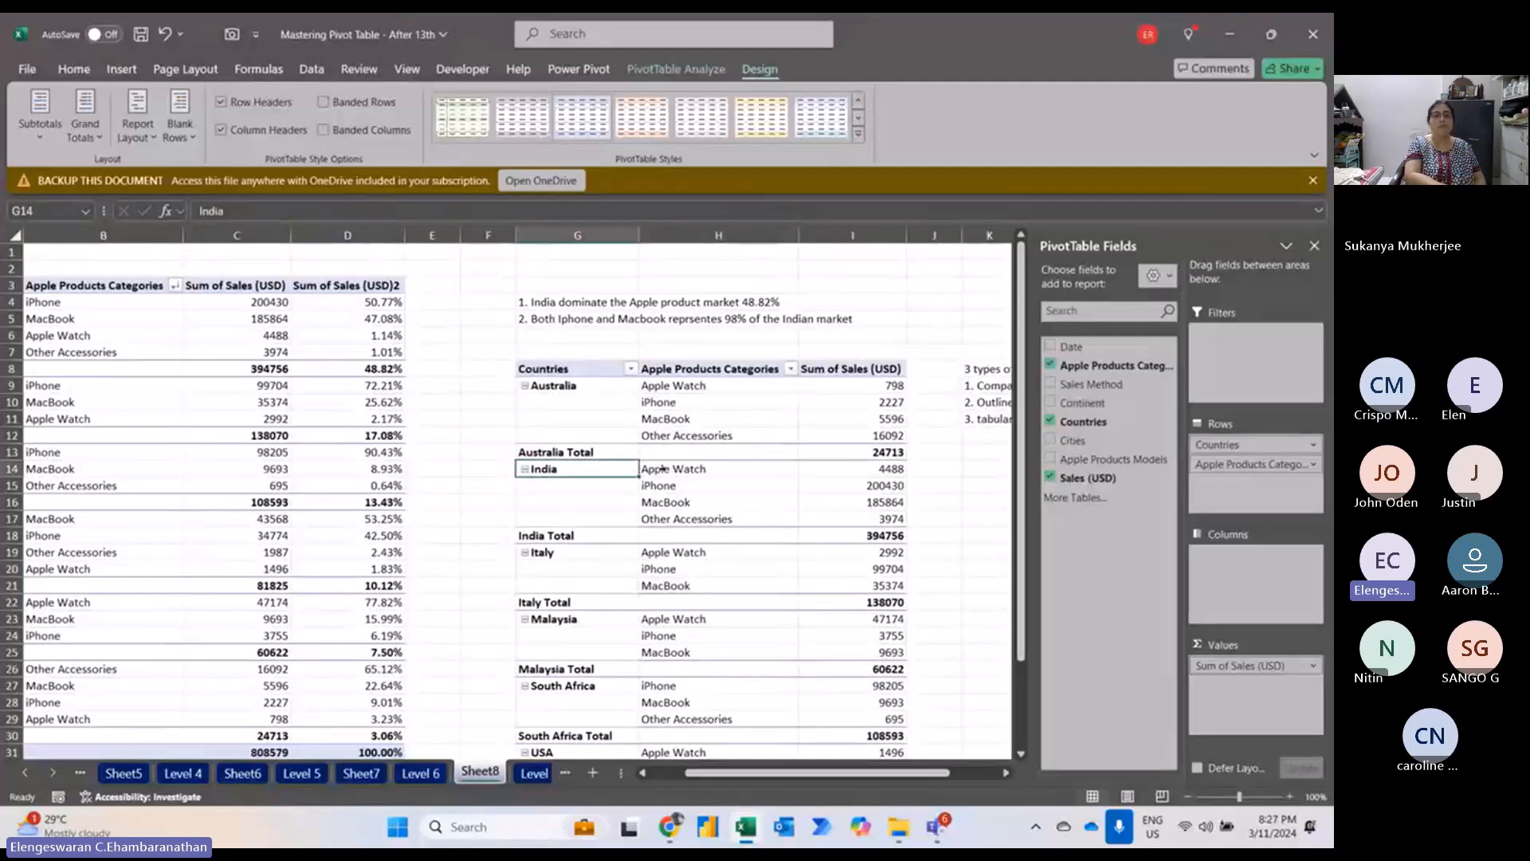
{"action": "left_click", "coordinate": [569, 556]}
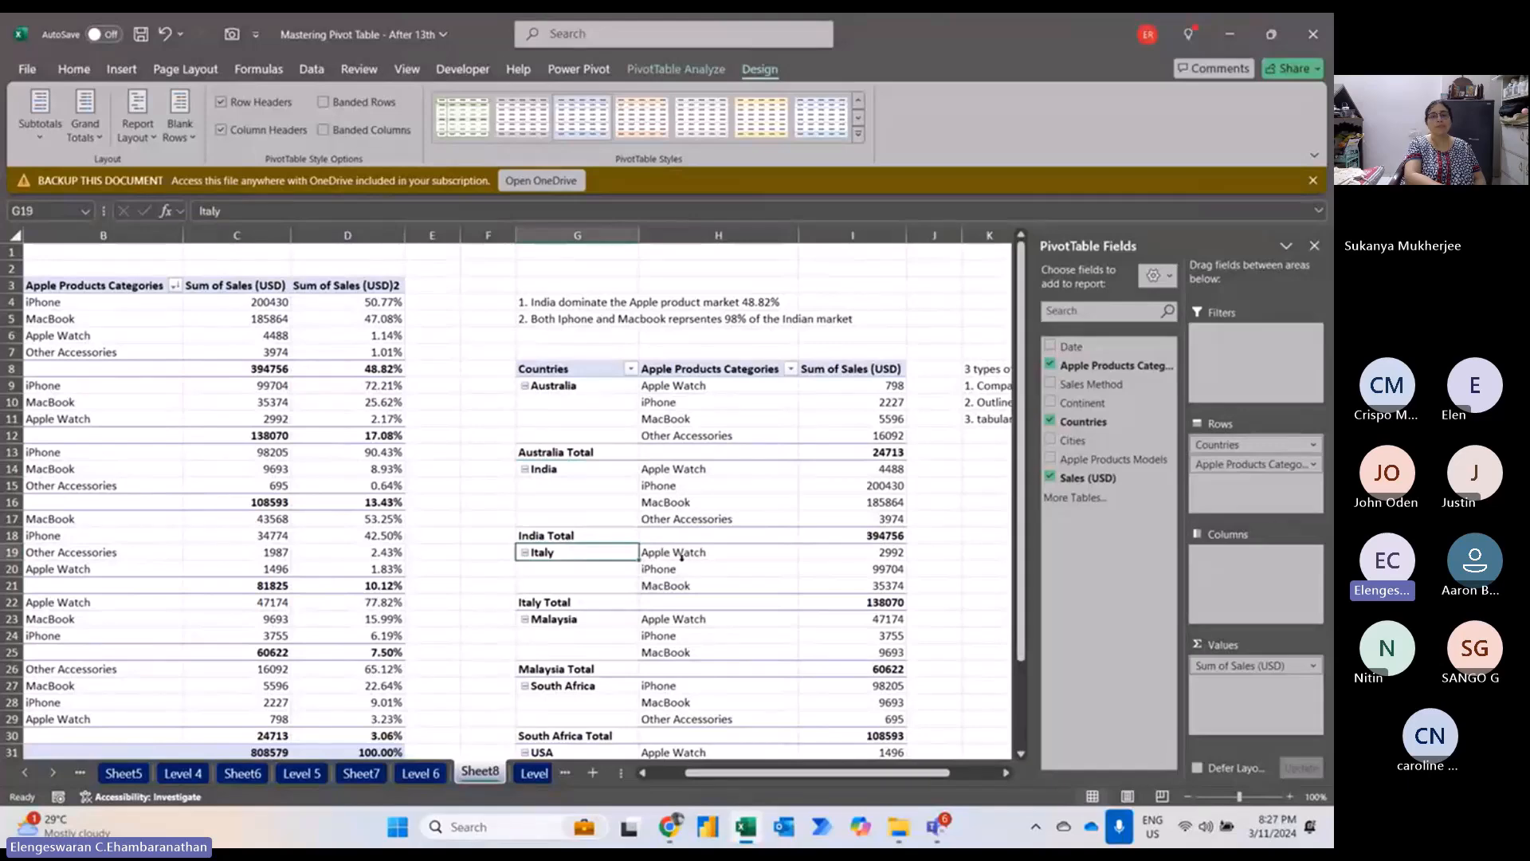
Switch the copied pivot table back to outline form for comparison with the tabular layout.
{"action": "left_click", "coordinate": [137, 126]}
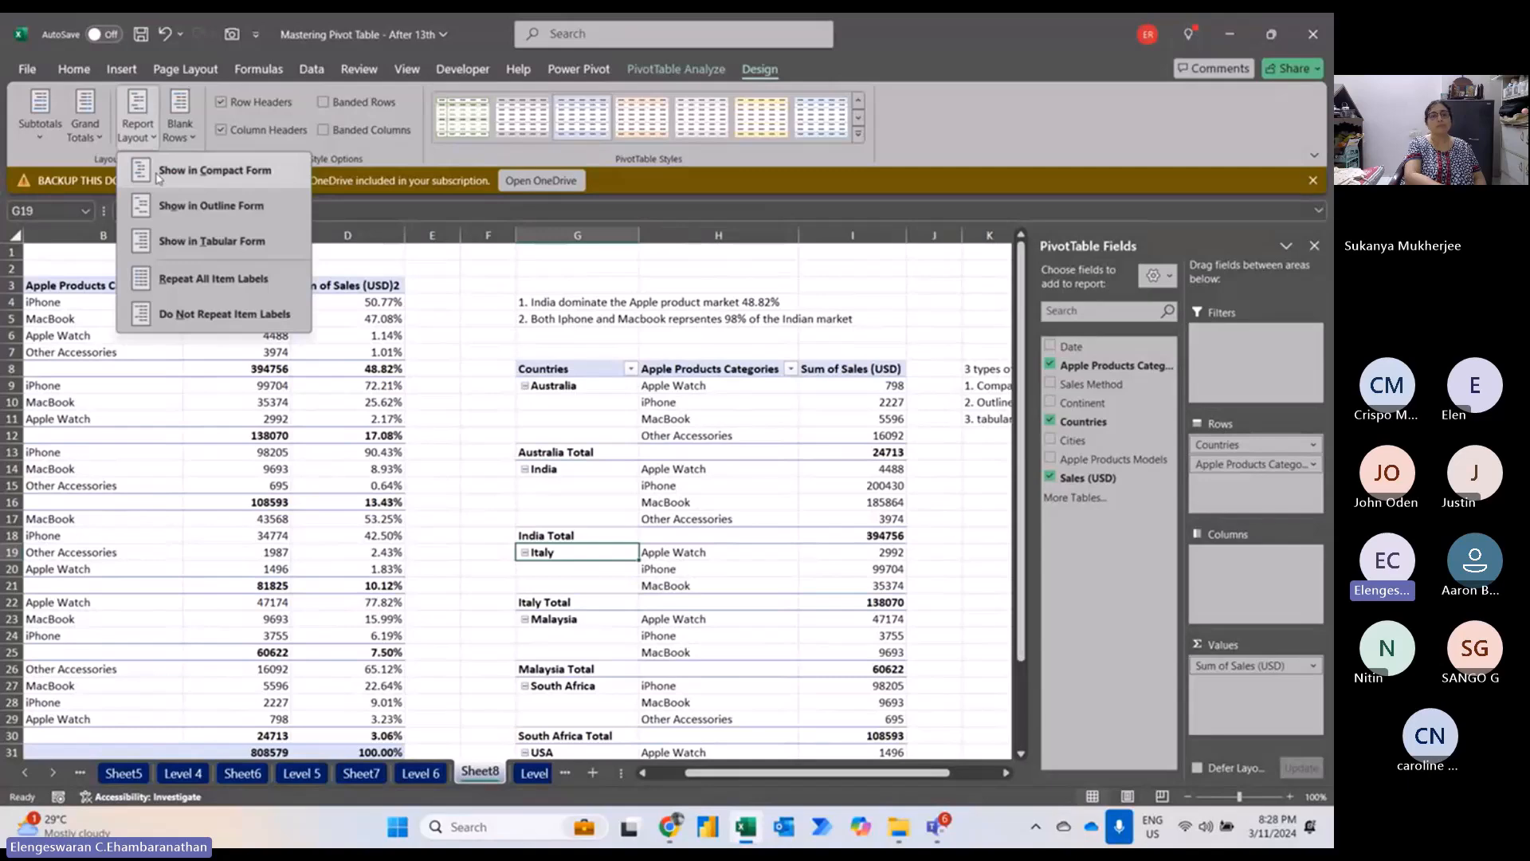
{"action": "left_click", "coordinate": [168, 206]}
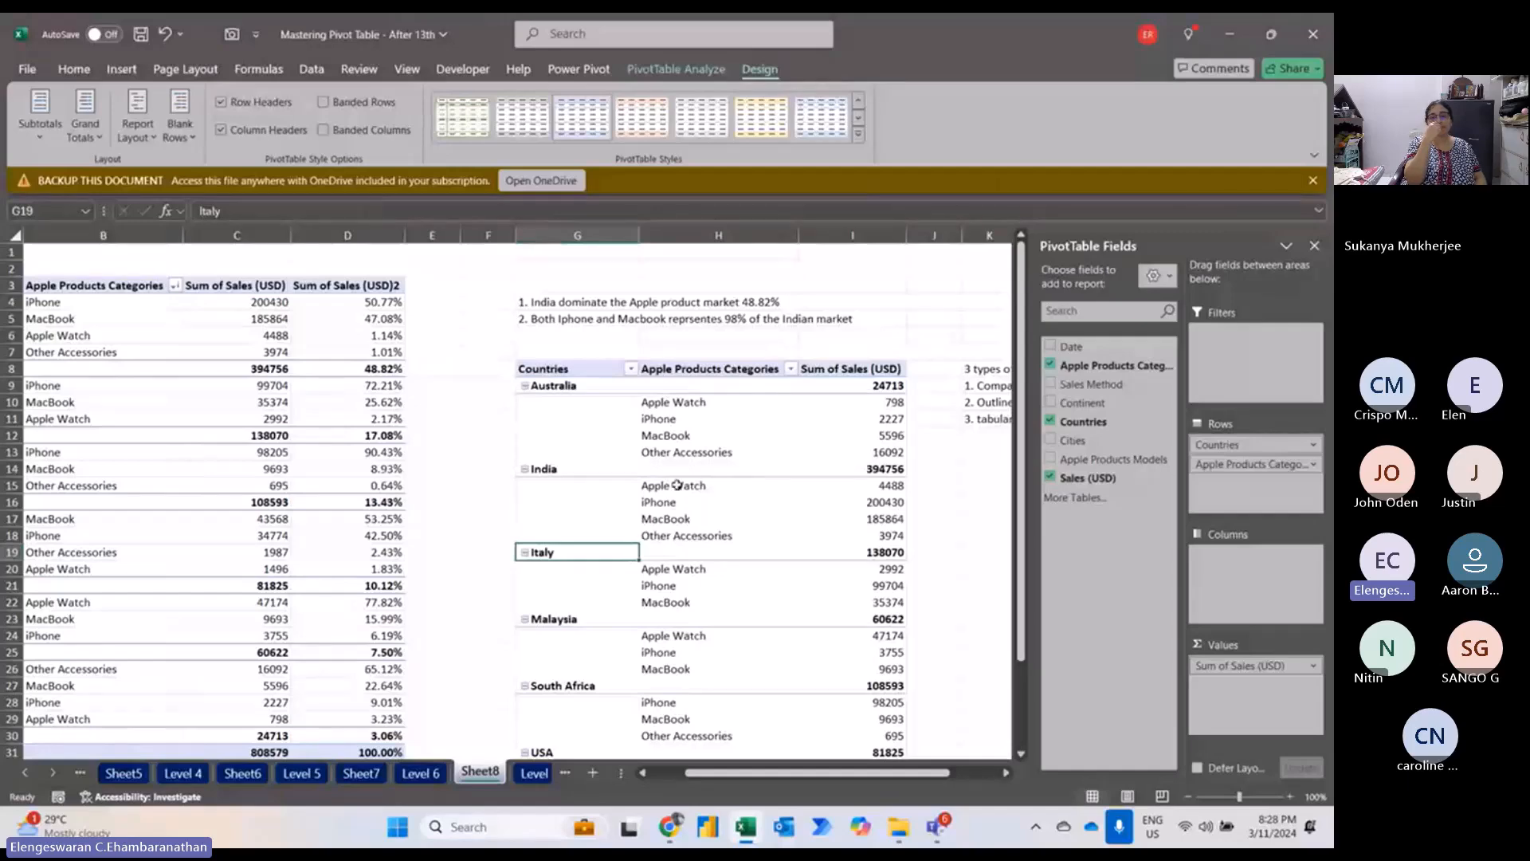
List admins, accountant, finance, HR and Engineers down column L, starting at L14 beneath the notes on the three report forms.
{"action": "scroll", "coordinate": [677, 484], "scroll_direction": "right", "scroll_amount": 3}
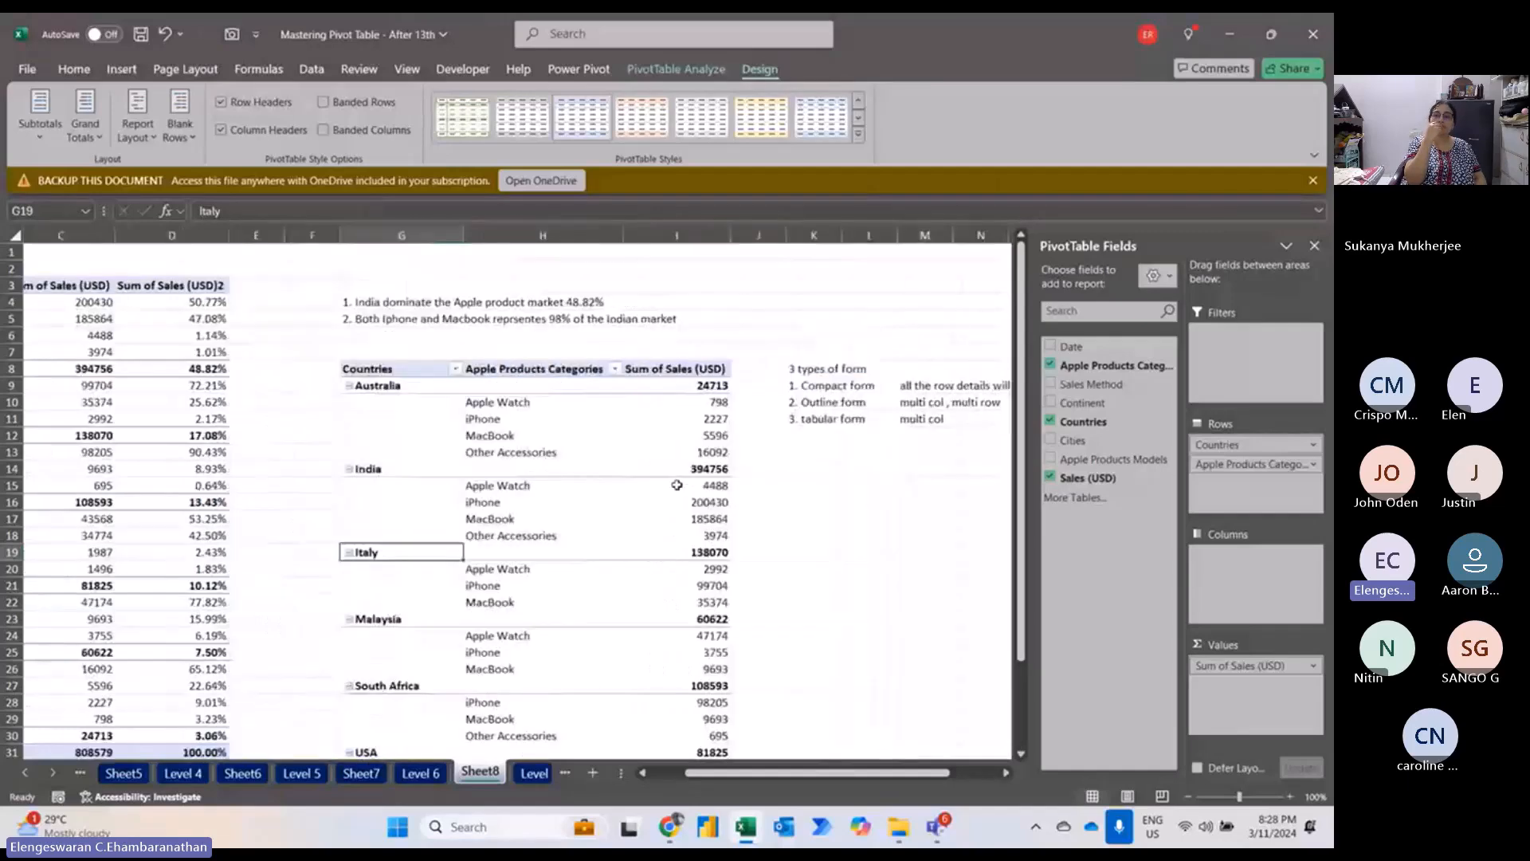
{"action": "scroll", "coordinate": [677, 485], "scroll_direction": "right", "scroll_amount": 2}
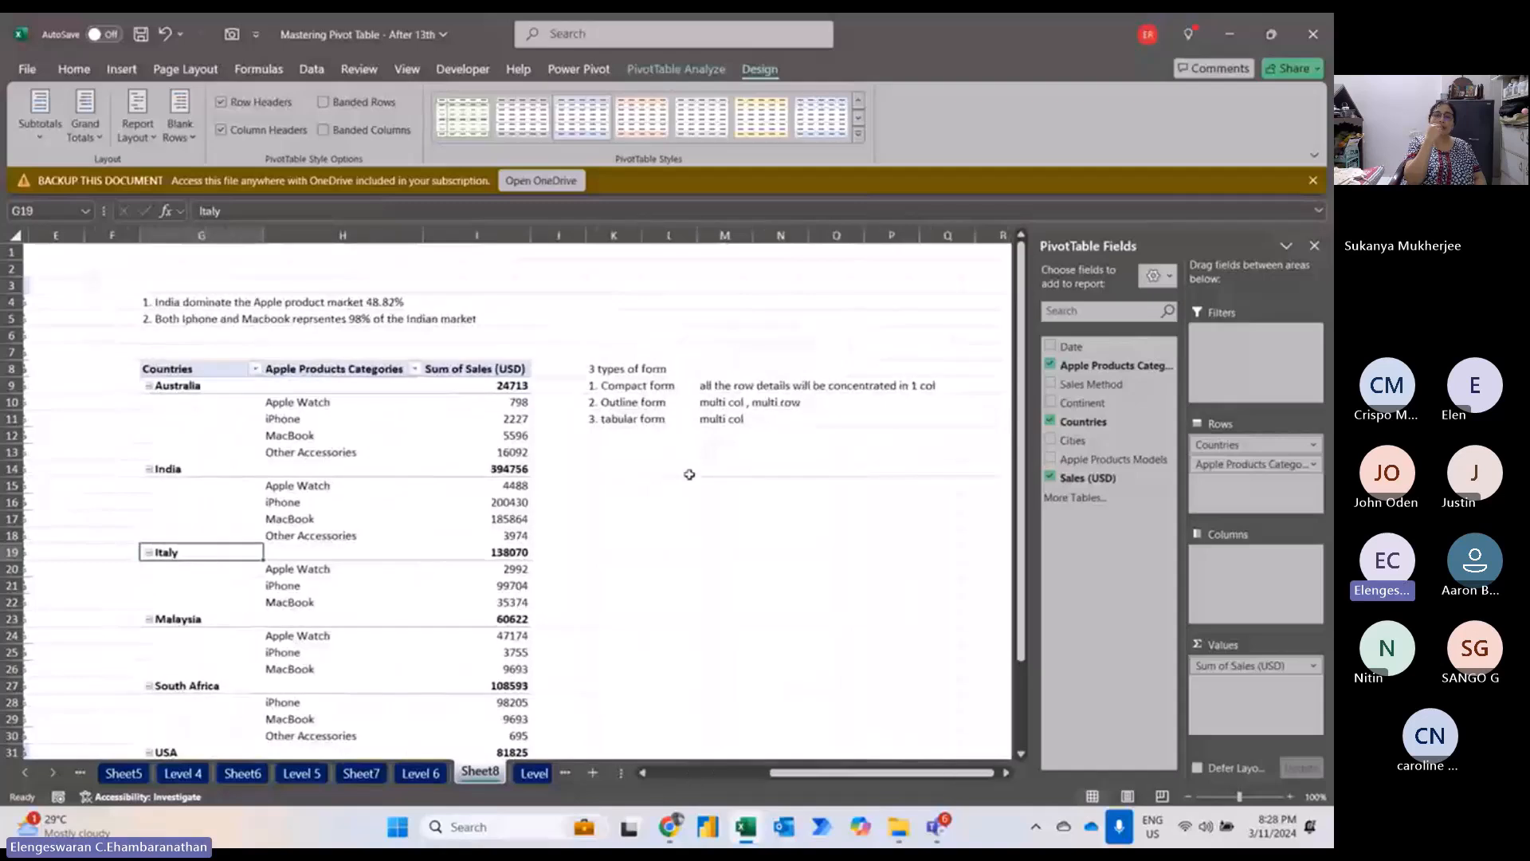
{"action": "left_click", "coordinate": [690, 475]}
{"action": "type", "text": "admins"}
{"action": "key", "text": "Return"}
{"action": "type", "text": "accountant"}
{"action": "key", "text": "Return"}
{"action": "type", "text": "finance"}
{"action": "key", "text": "Return"}
{"action": "type", "text": "HR"}
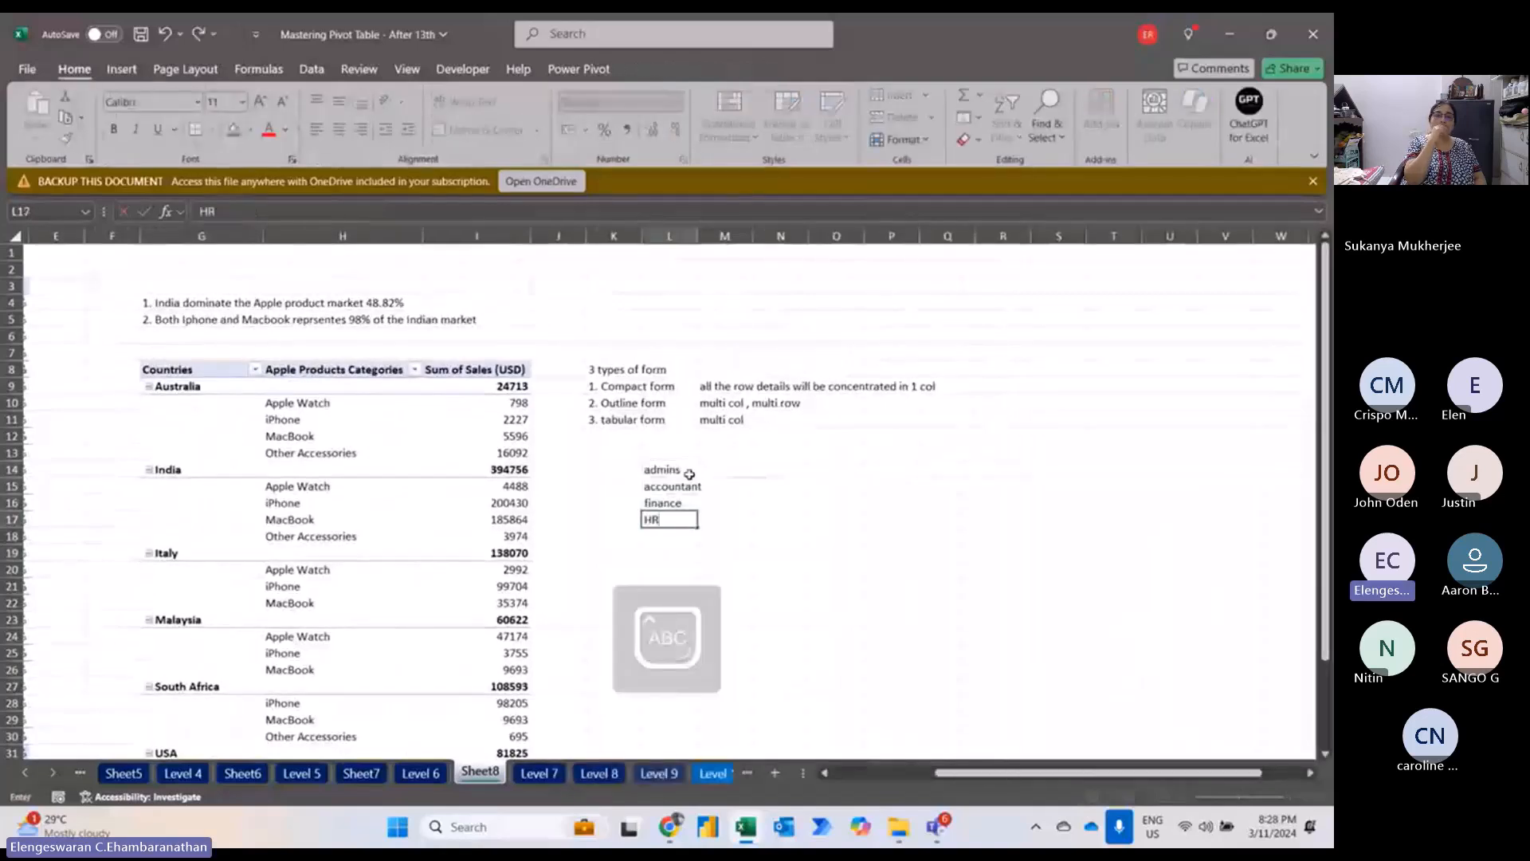
{"action": "key", "text": "Return"}
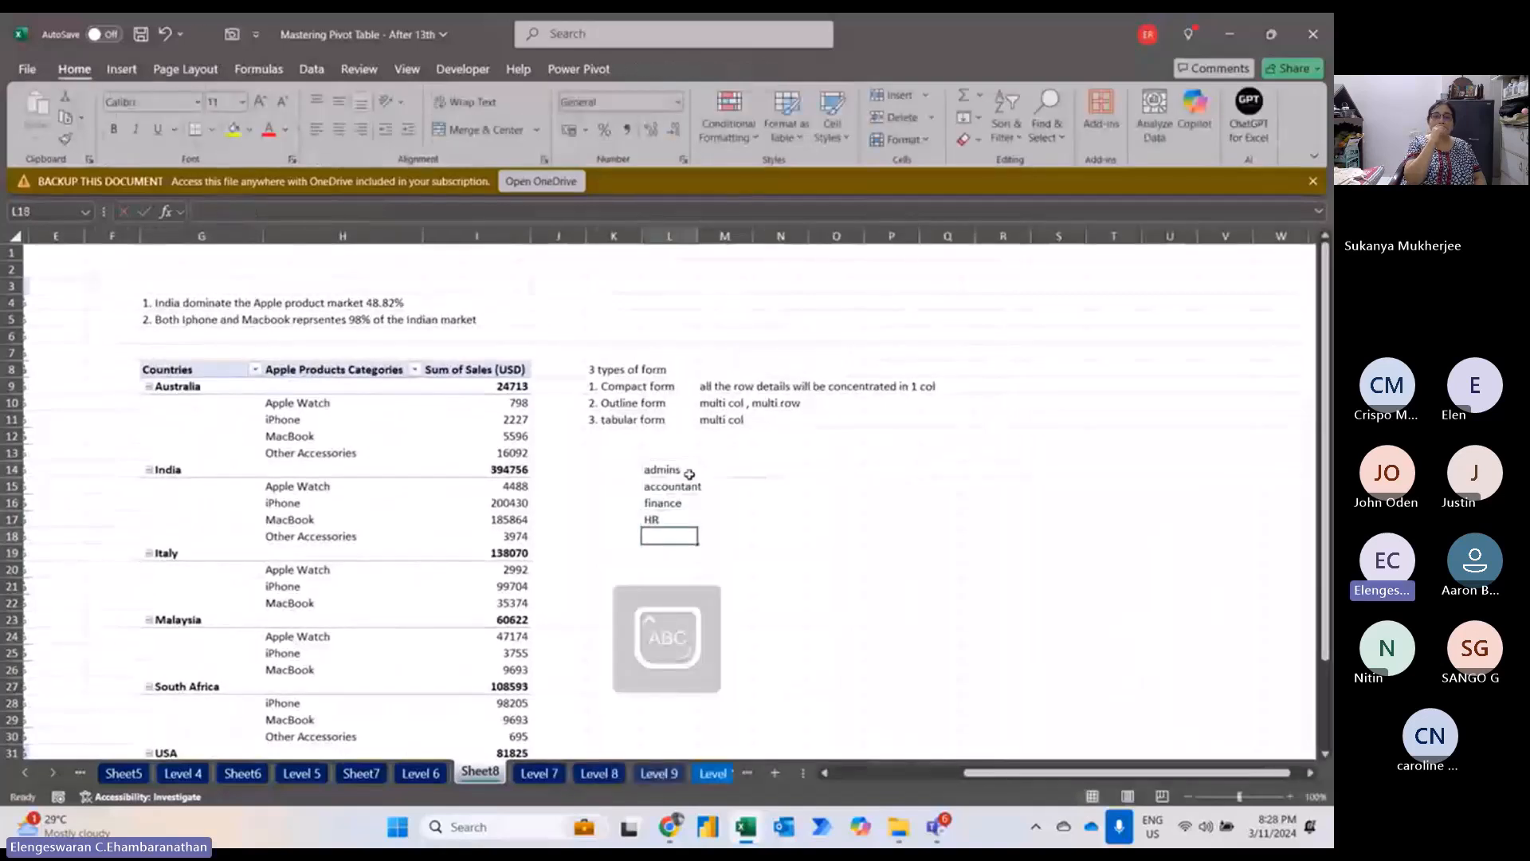
{"action": "type", "text": "Engineers"}
{"action": "key", "text": "Return"}
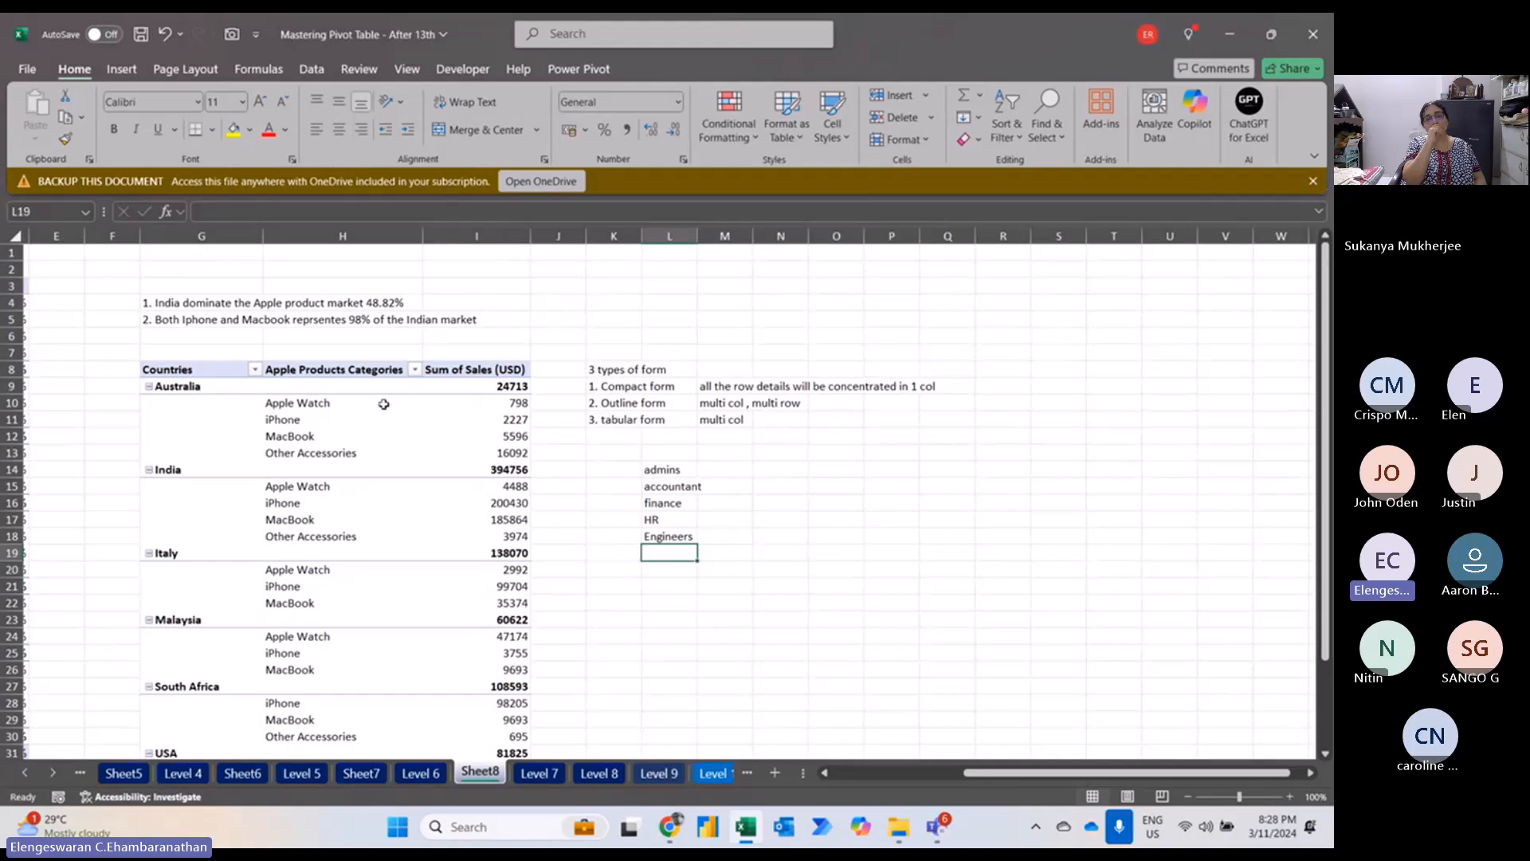
Enter the heading "work in a team" in N14, beside the list of roles.
{"action": "left_click", "coordinate": [218, 386]}
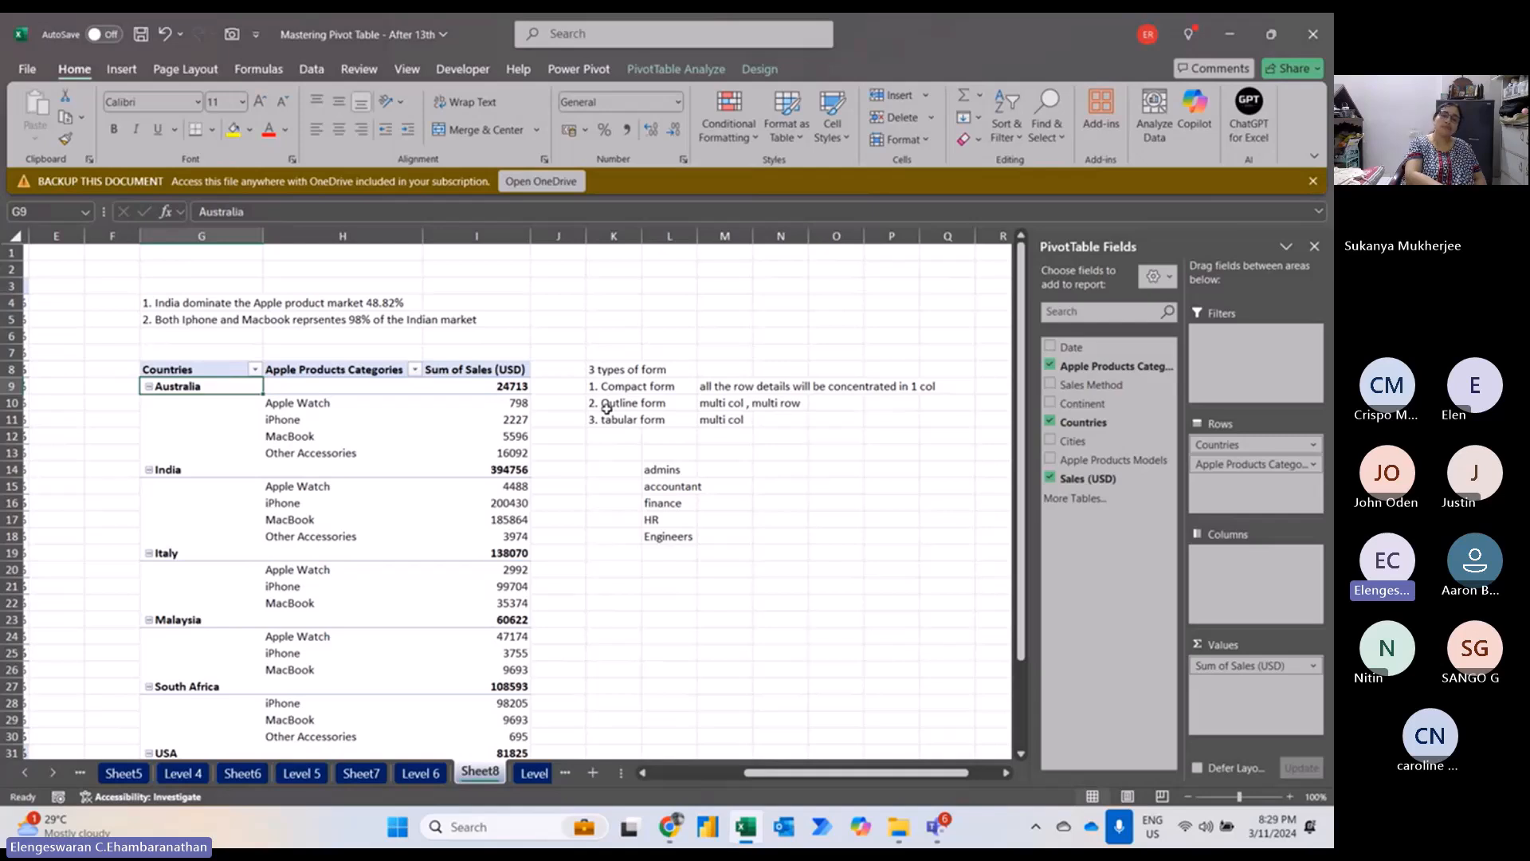
{"action": "left_click", "coordinate": [714, 487]}
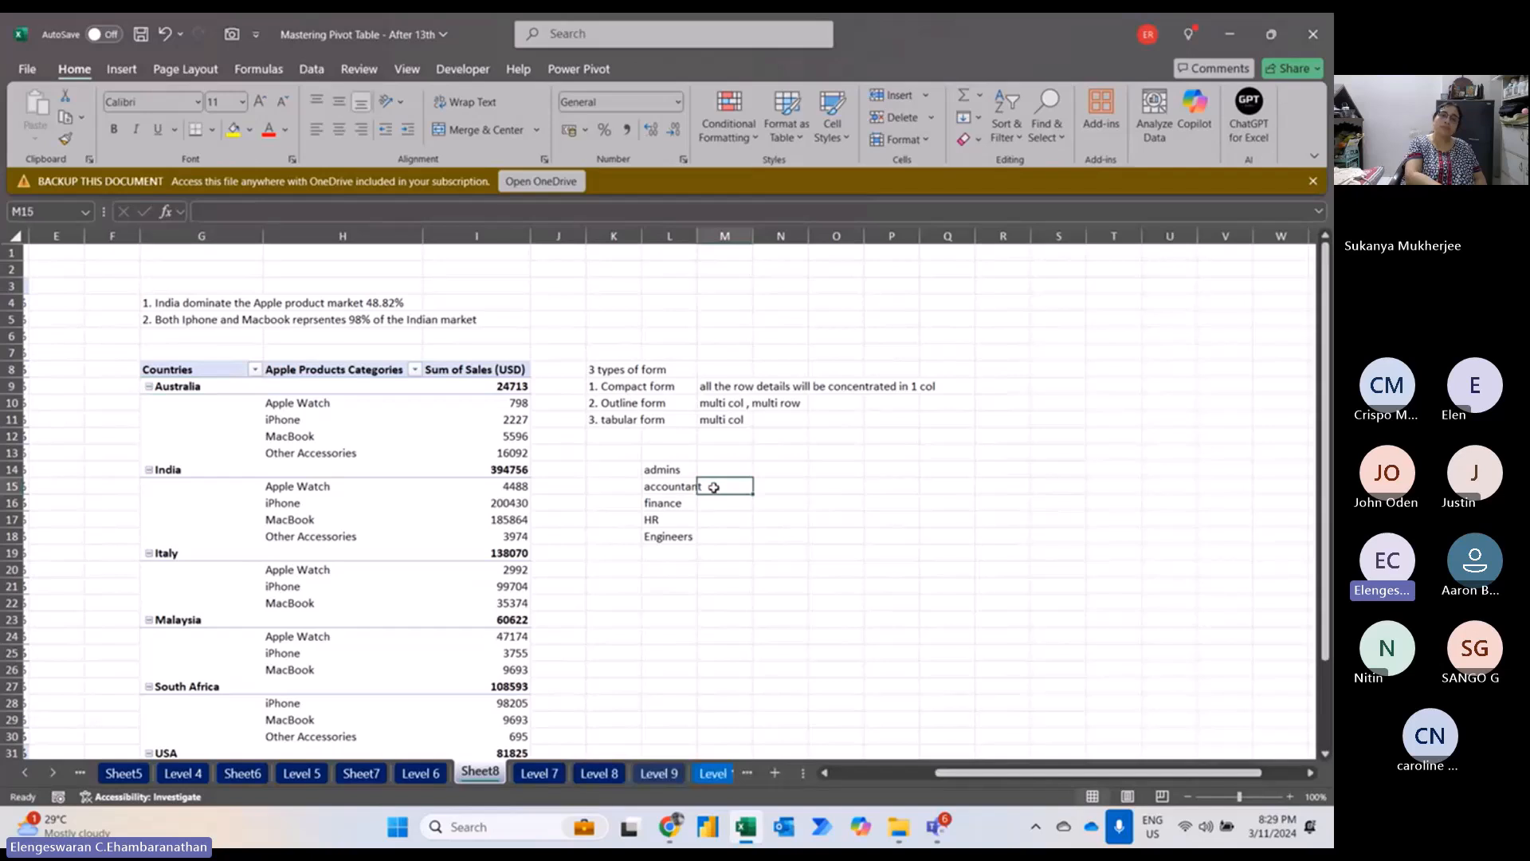
{"action": "key", "text": "Right"}
{"action": "key", "text": "Up"}
{"action": "type", "text": "work in"}
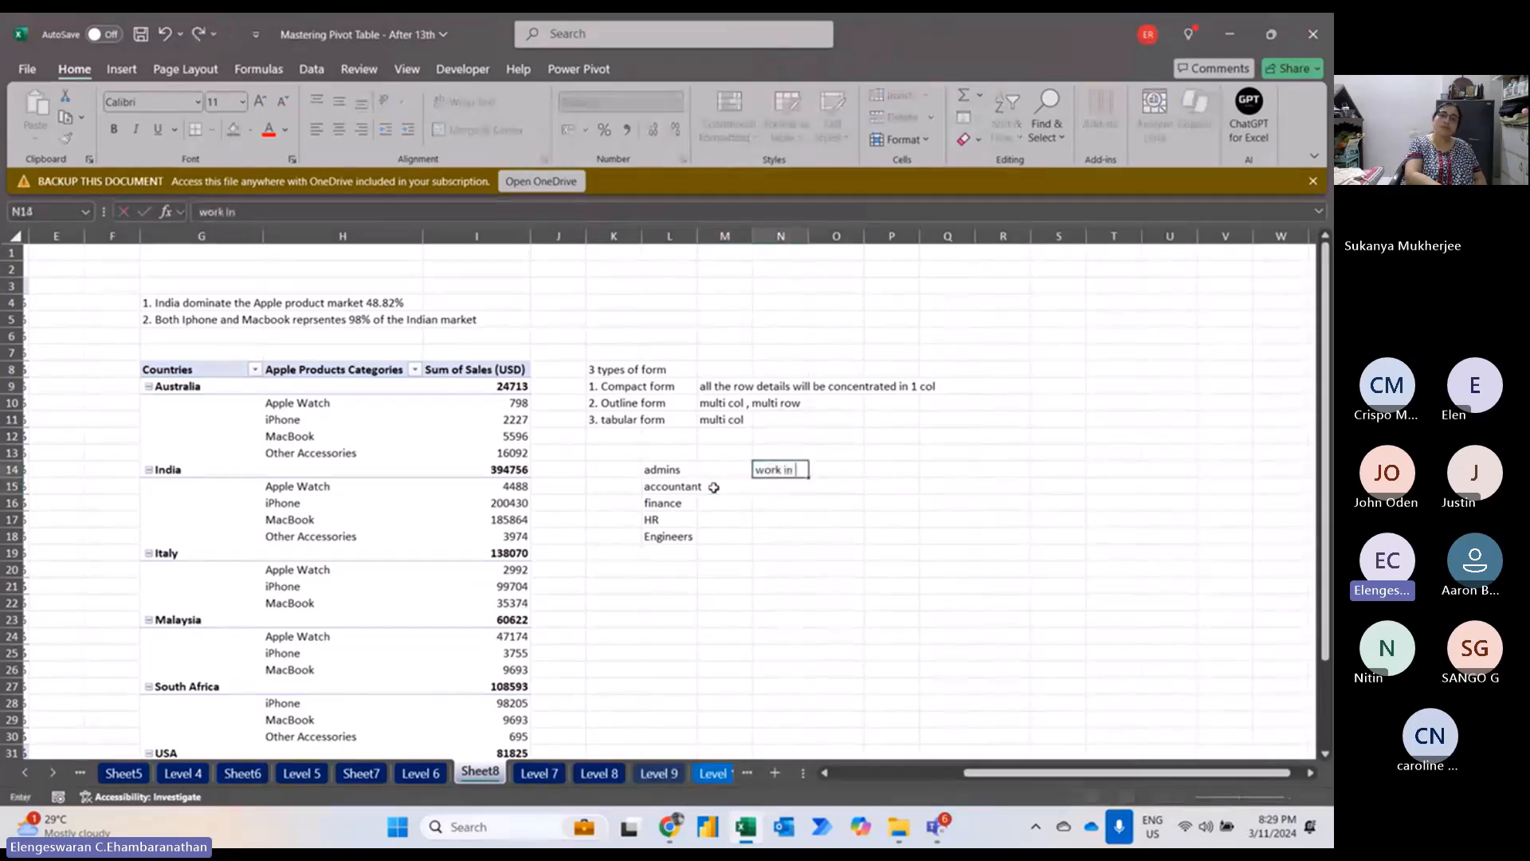
{"action": "type", "text": " a team"}
{"action": "key", "text": "Return"}
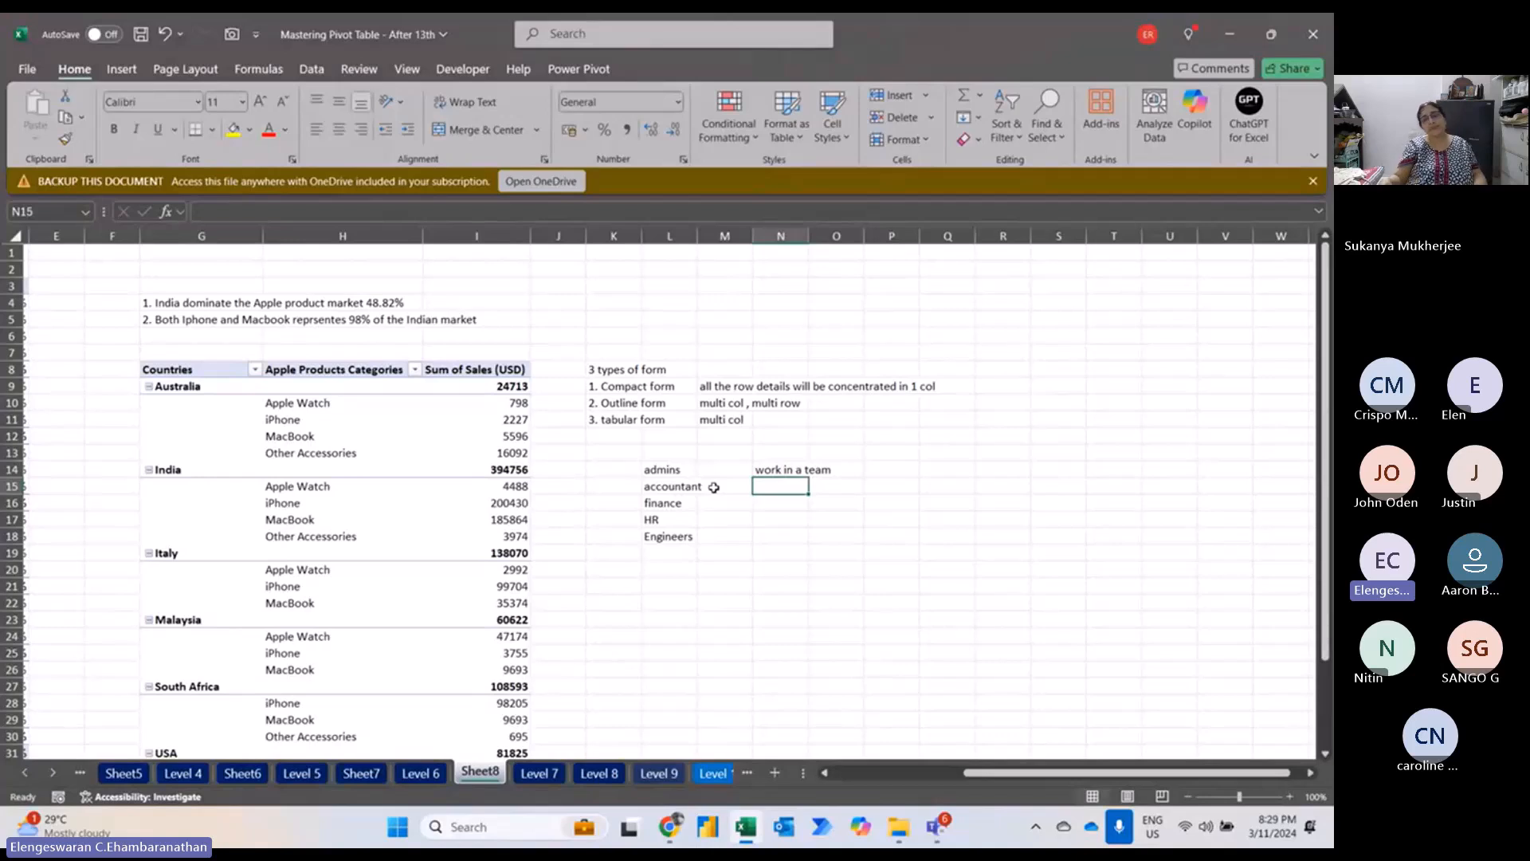
Enter the first team member's name in N15 and Europe in O15.
{"action": "key", "text": "Caps_Lock"}
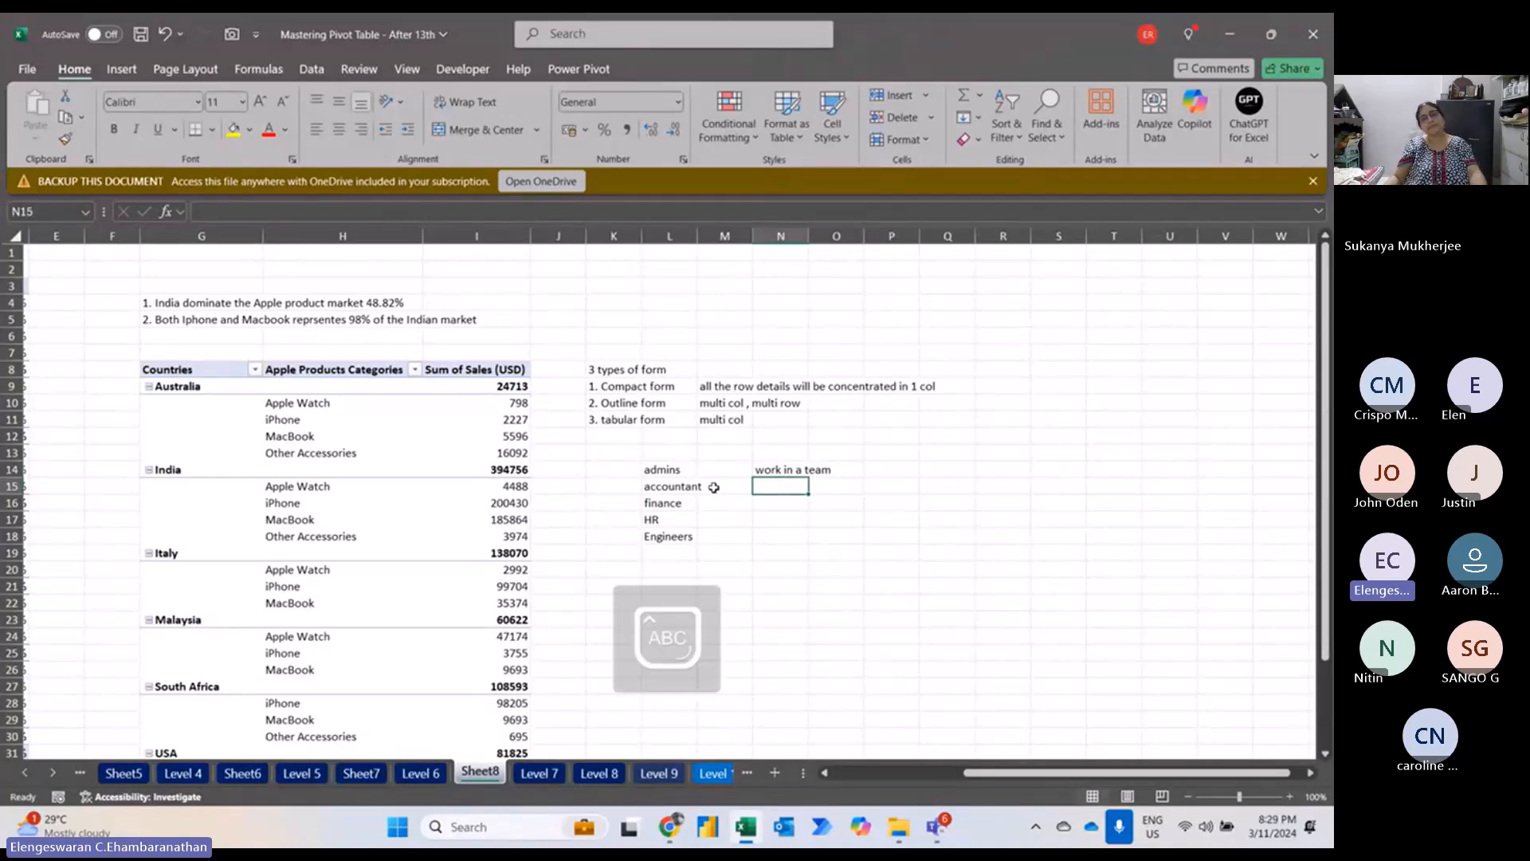
{"action": "type", "text": "A"}
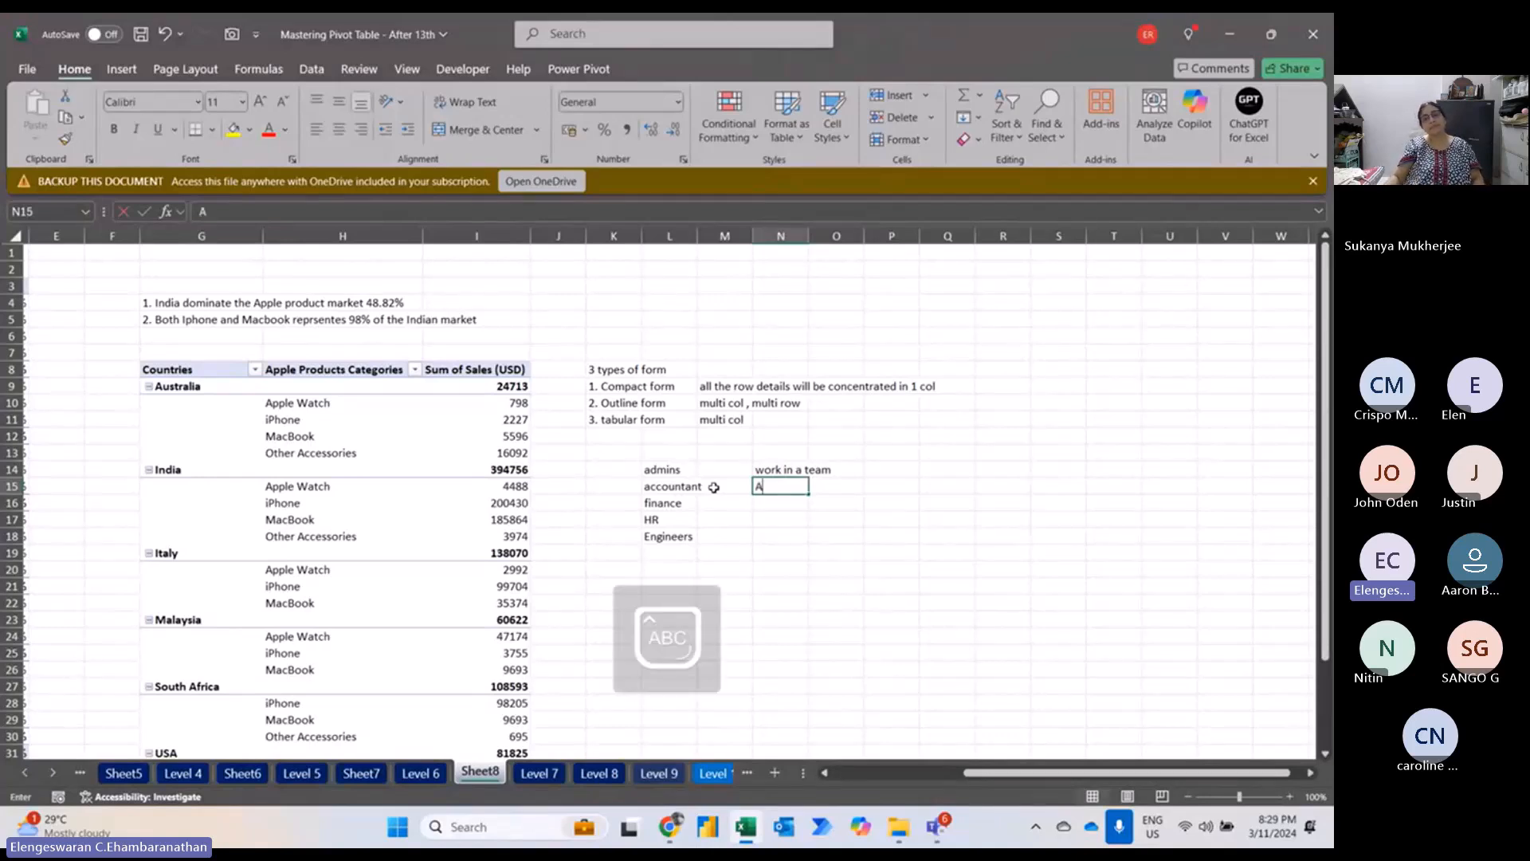
{"action": "key", "text": "Caps_Lock"}
{"action": "type", "text": "li"}
{"action": "key", "text": "Tab"}
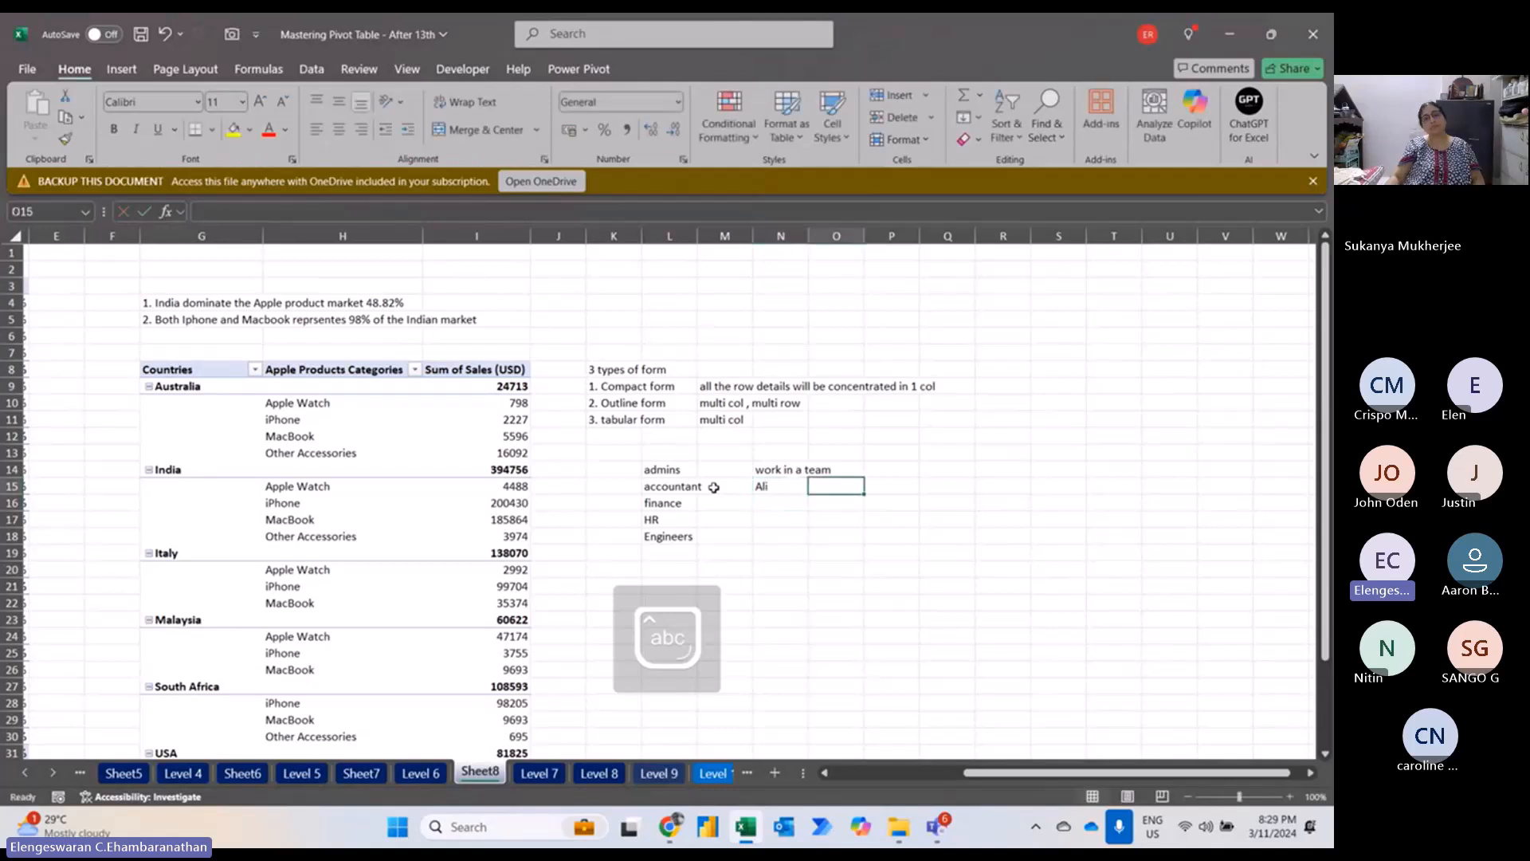
{"action": "key", "text": "Caps_Lock"}
{"action": "type", "text": "E"}
{"action": "key", "text": "Caps_Lock"}
{"action": "type", "text": "uri"}
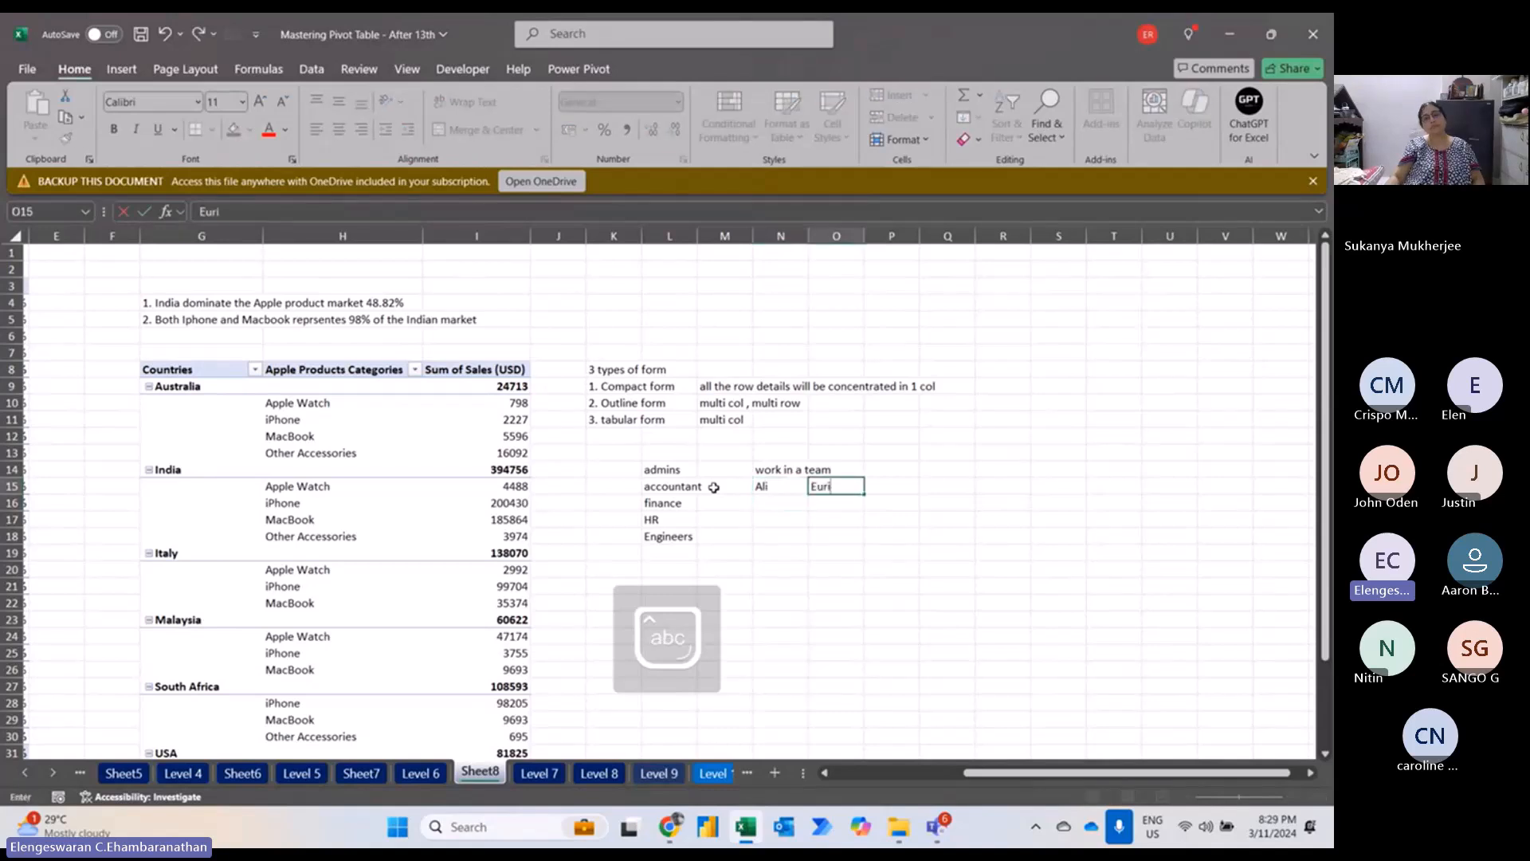
{"action": "key", "text": "BackSpace"}
{"action": "type", "text": "ope"}
{"action": "key", "text": "Return"}
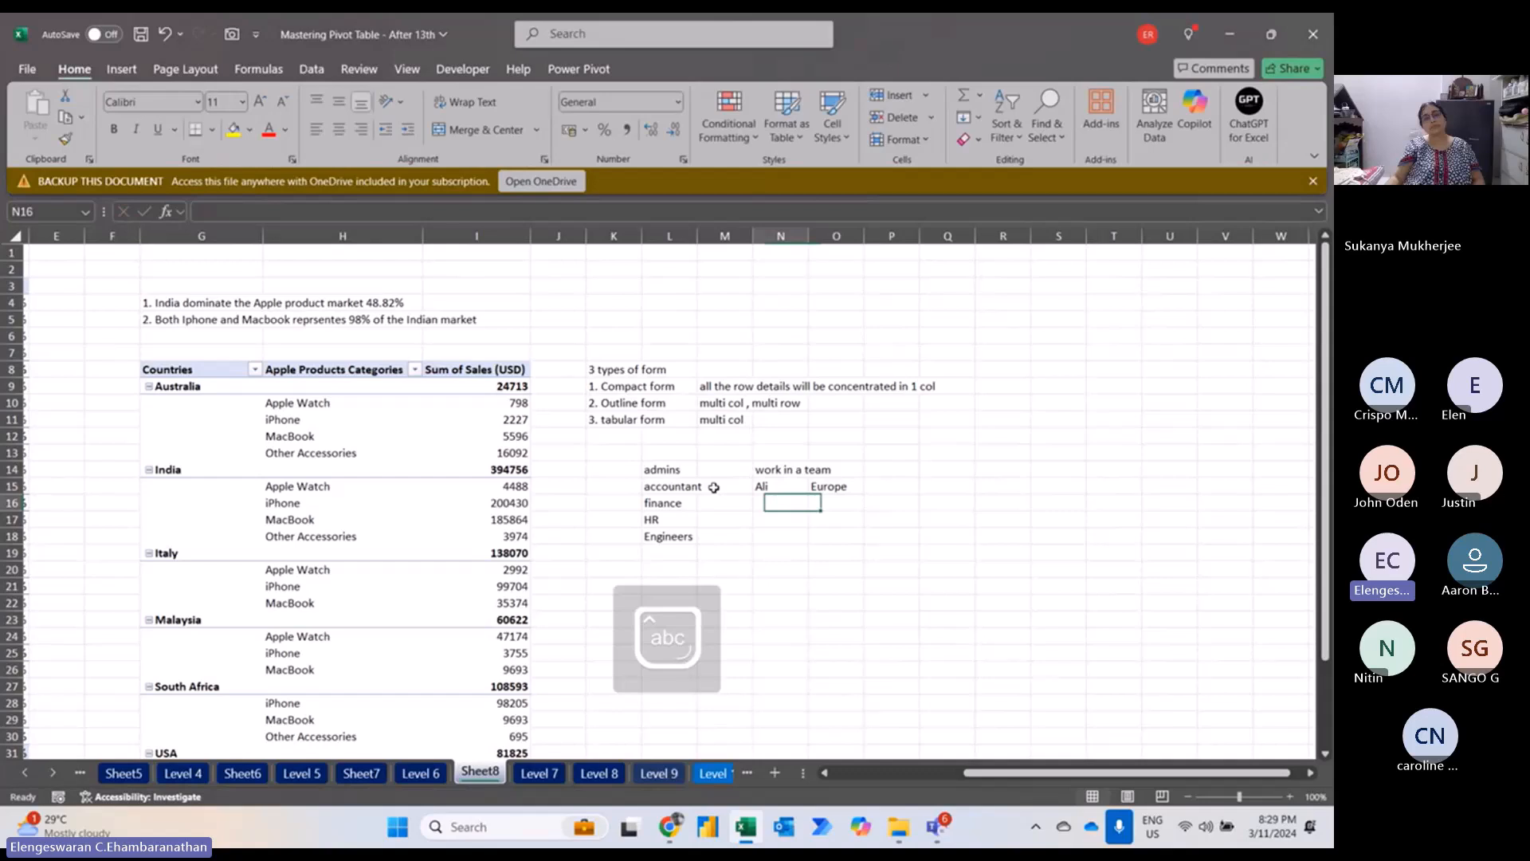
Enter the second team member's name in N16 and Africa in O16.
{"action": "type", "text": "Elen"}
{"action": "key", "text": "Tab"}
{"action": "type", "text": "A"}
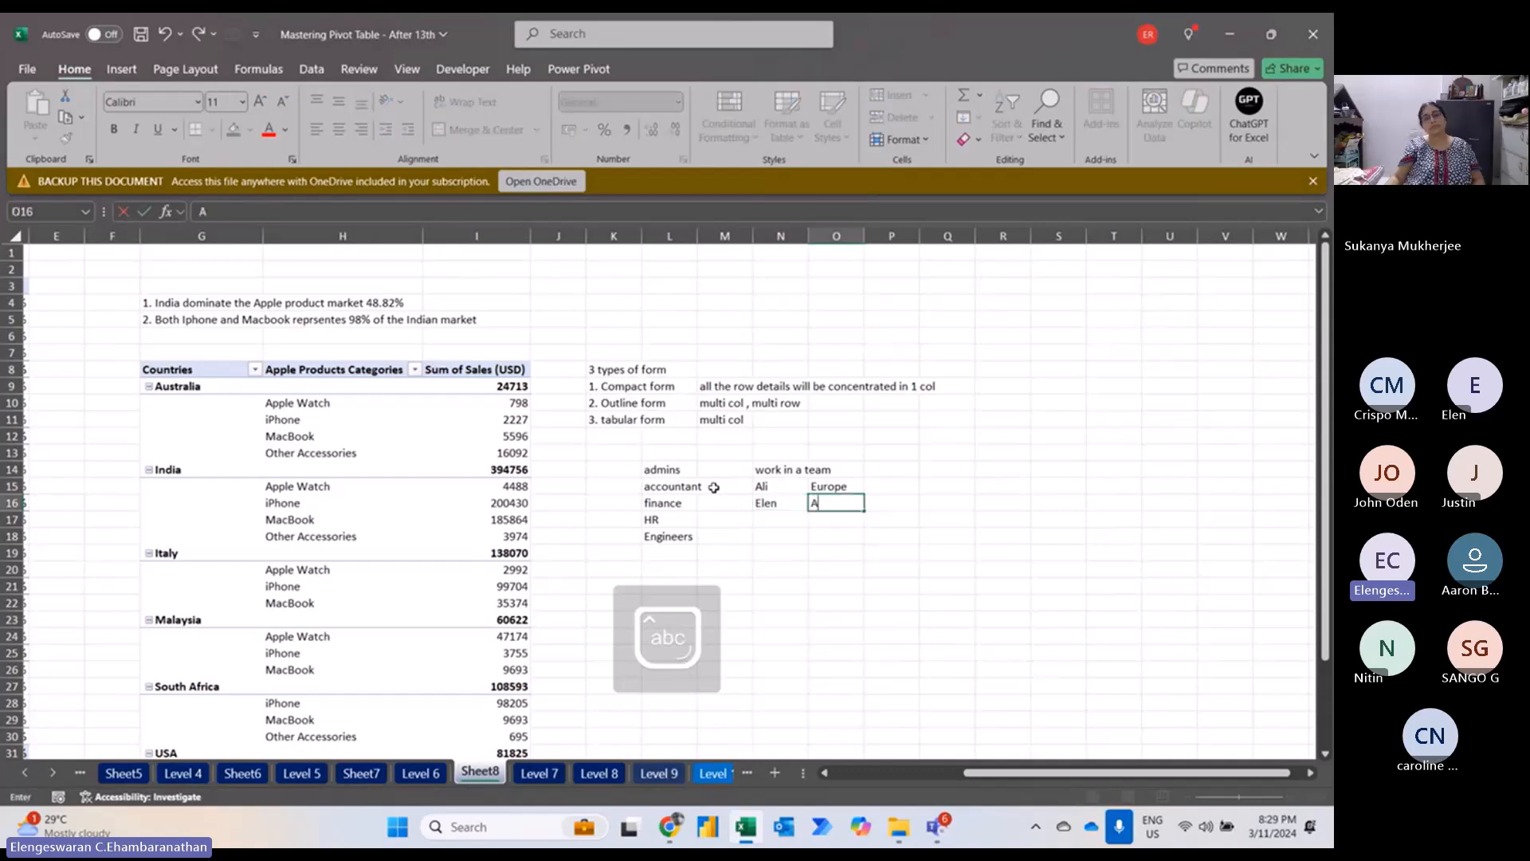
{"action": "type", "text": "frica"}
{"action": "key", "text": "Up"}
{"action": "key", "text": "Left"}
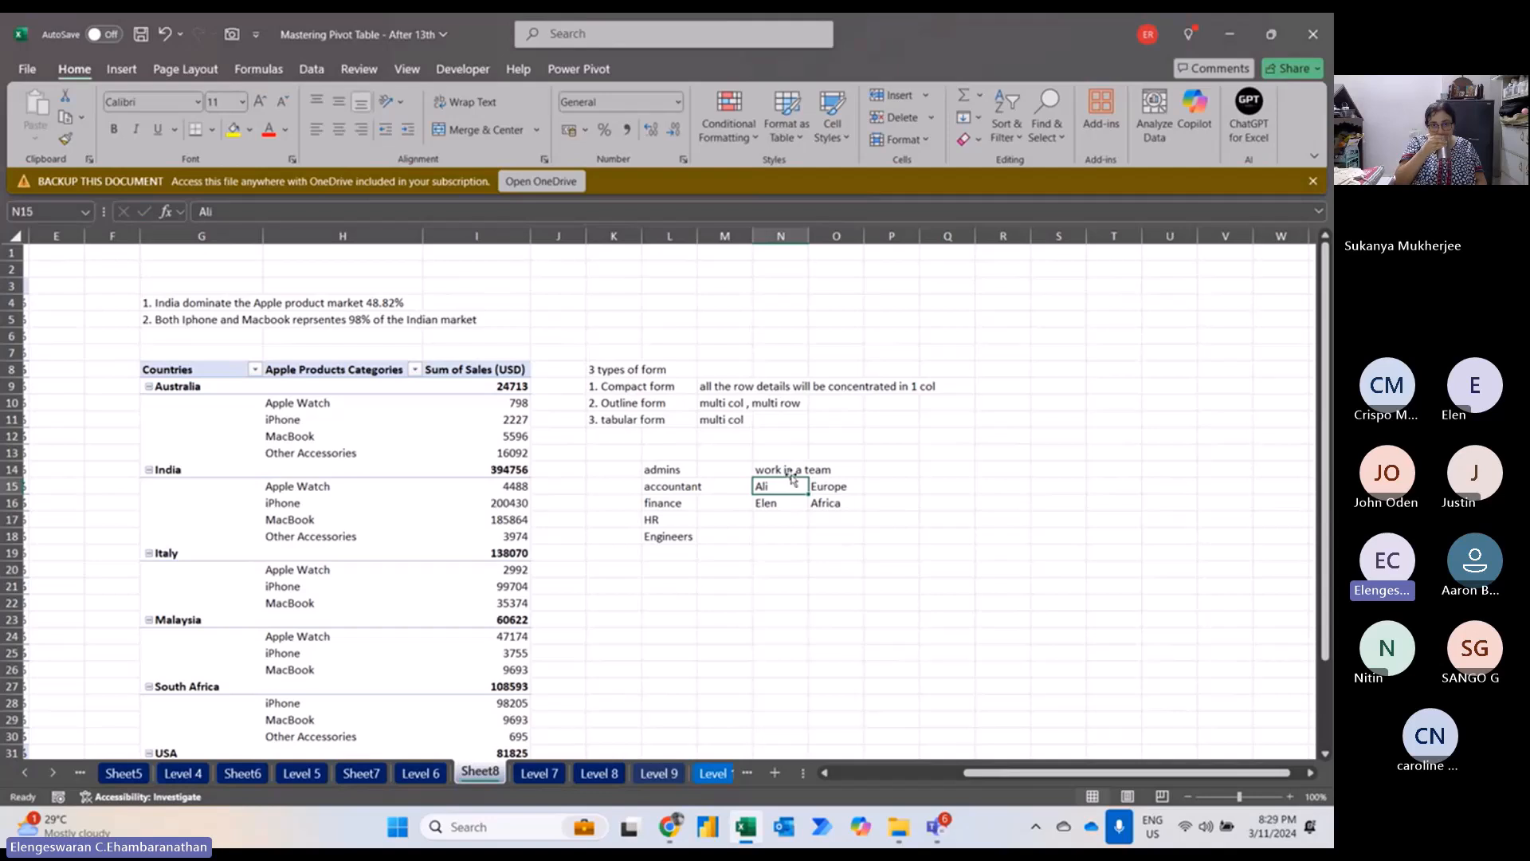
{"action": "left_click", "coordinate": [780, 506]}
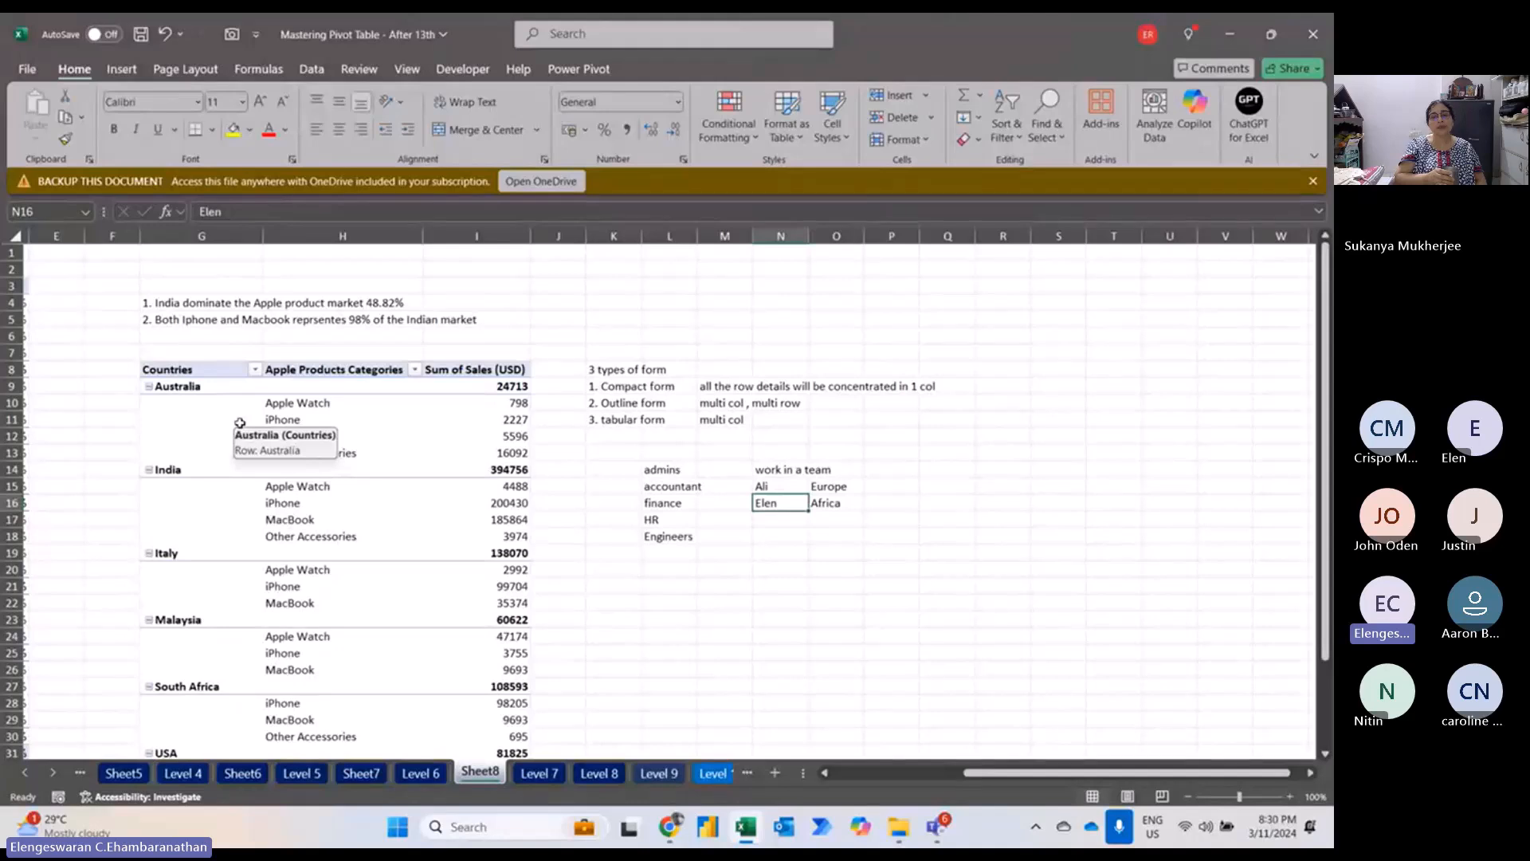
Enable merging and centring of cells with labels in the options of the countries and product categories pivot table.
{"action": "left_click", "coordinate": [200, 388]}
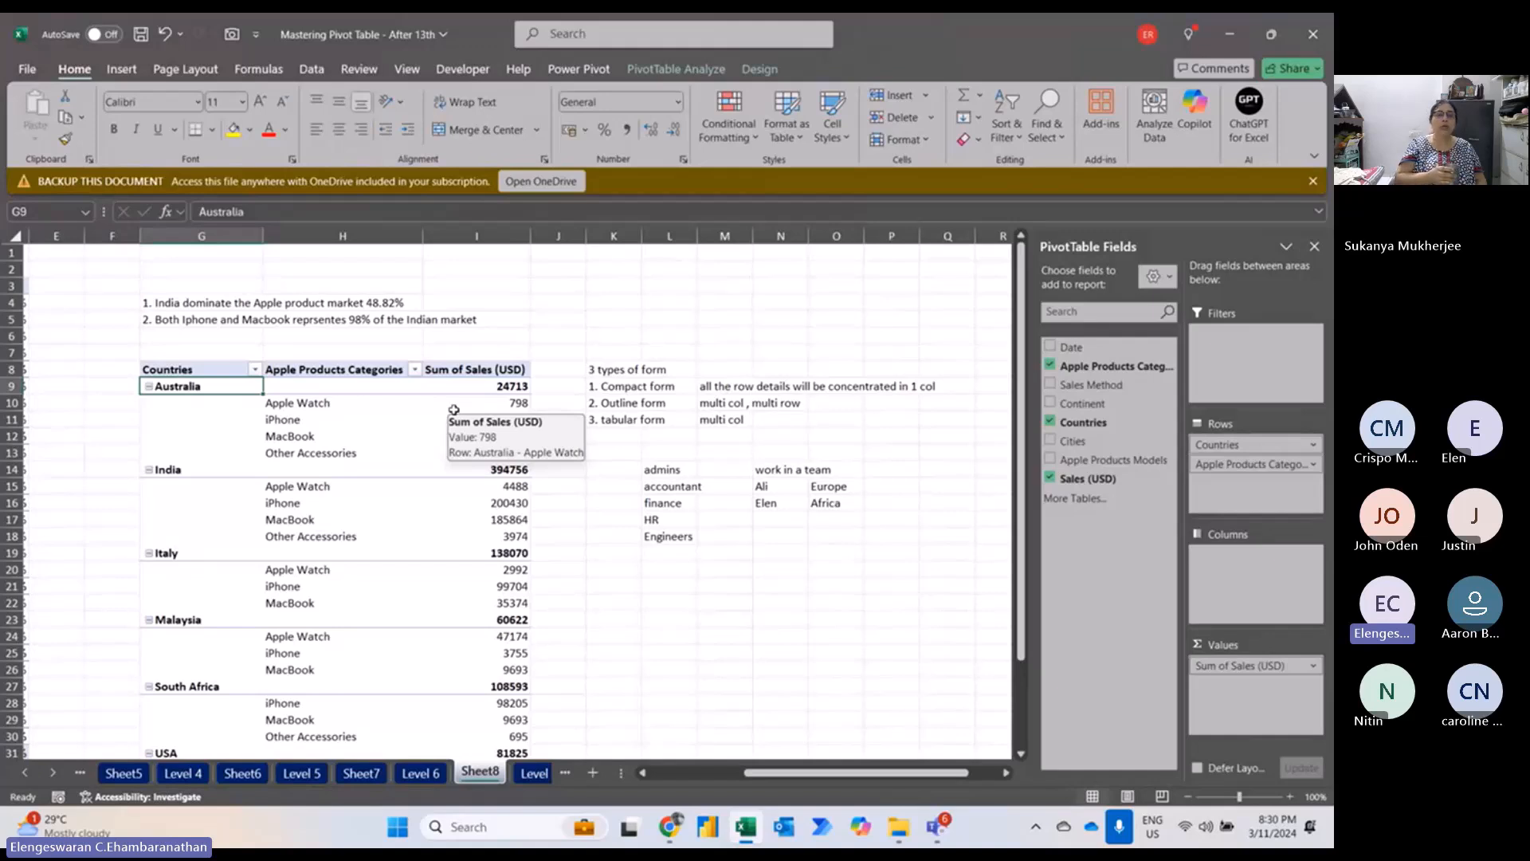
{"action": "right_click", "coordinate": [225, 392]}
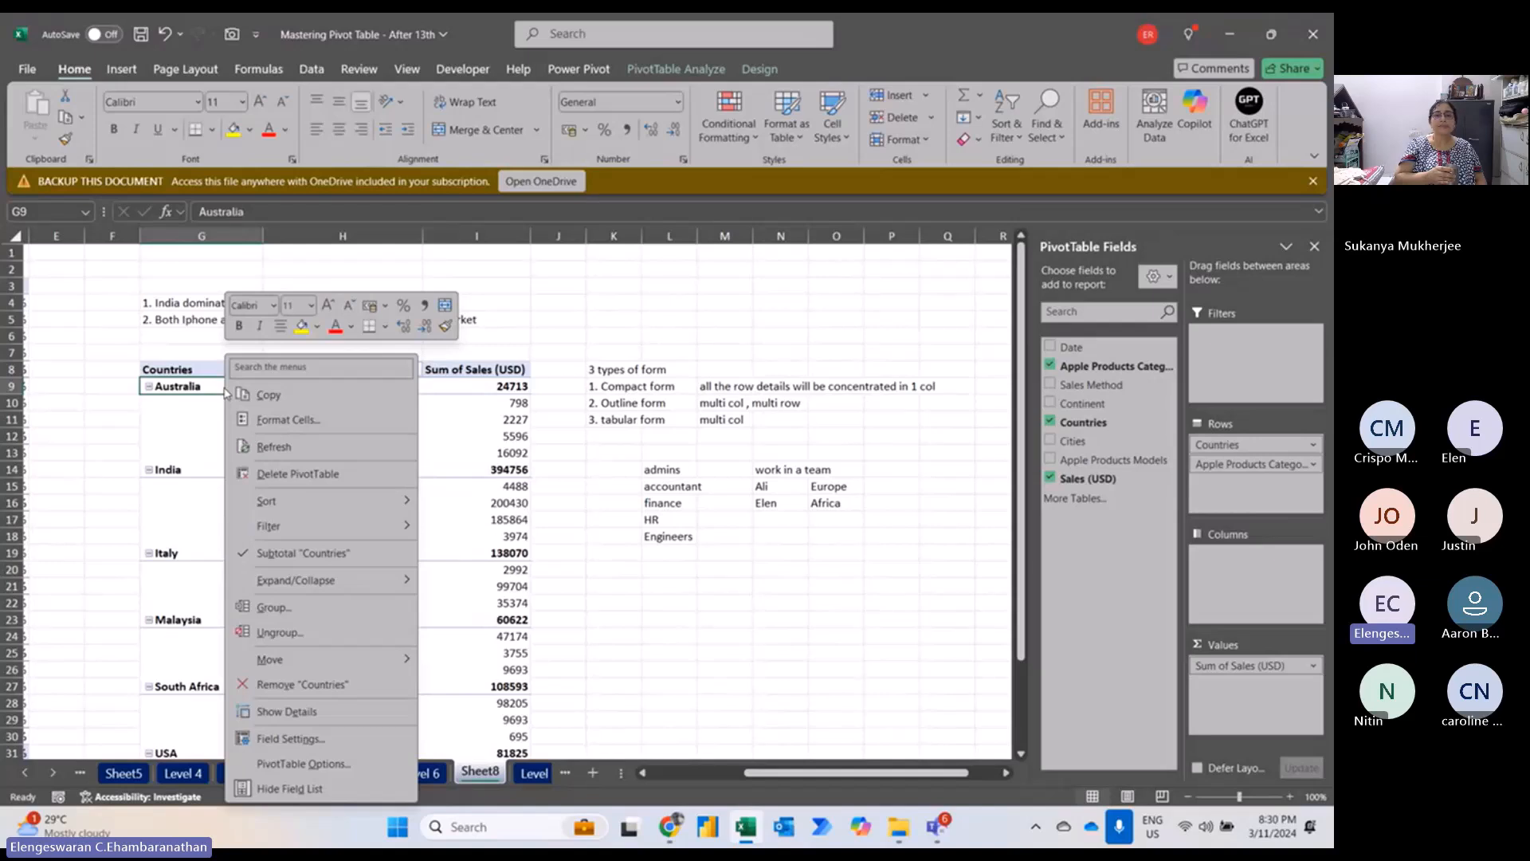
{"action": "left_click", "coordinate": [275, 762]}
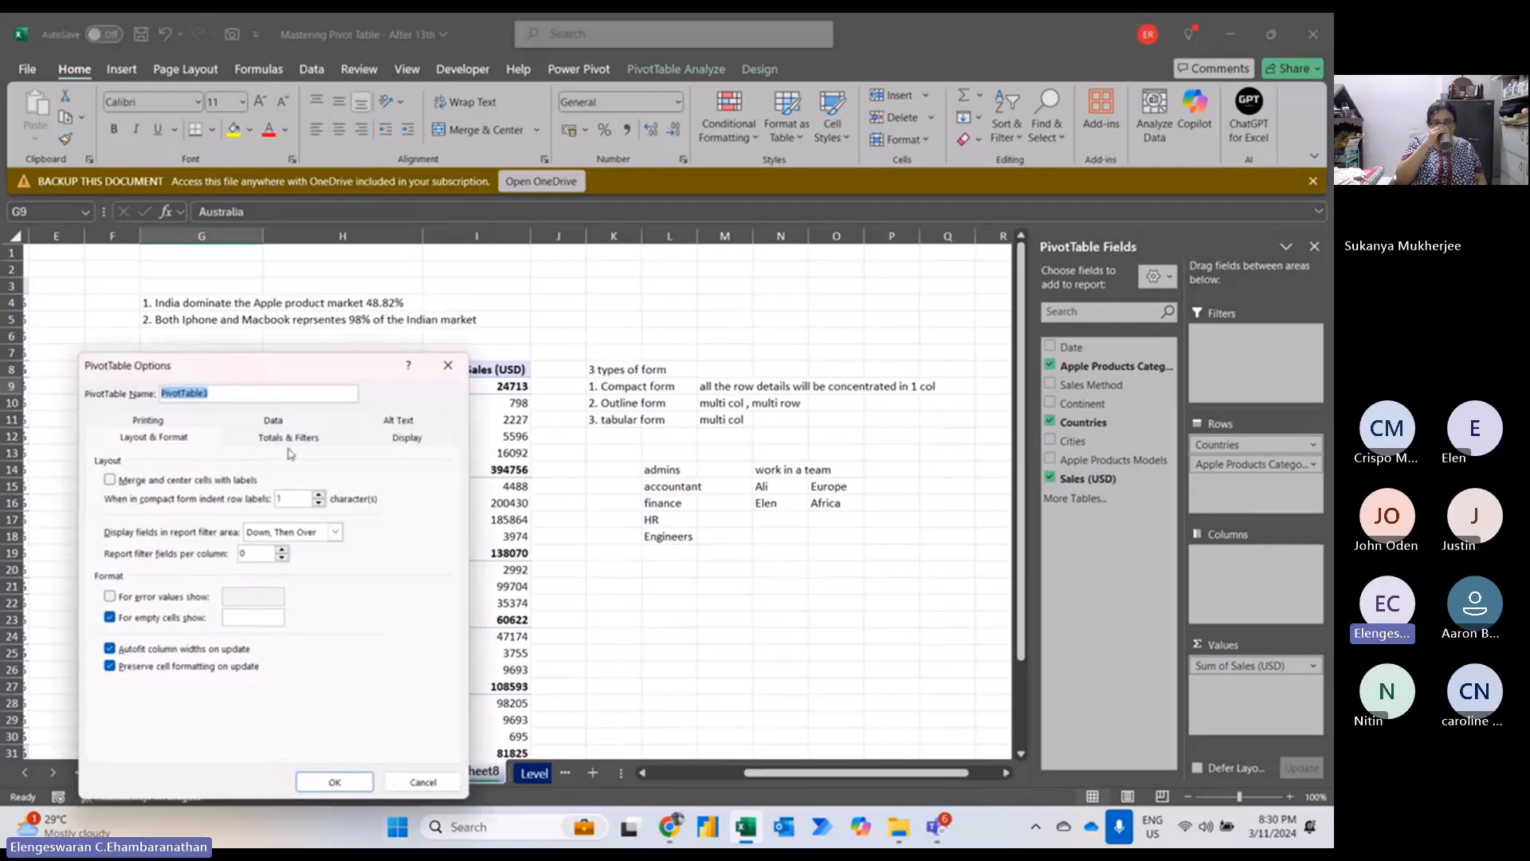
{"action": "left_click_drag", "start_coordinate": [303, 366], "coordinate": [697, 331]}
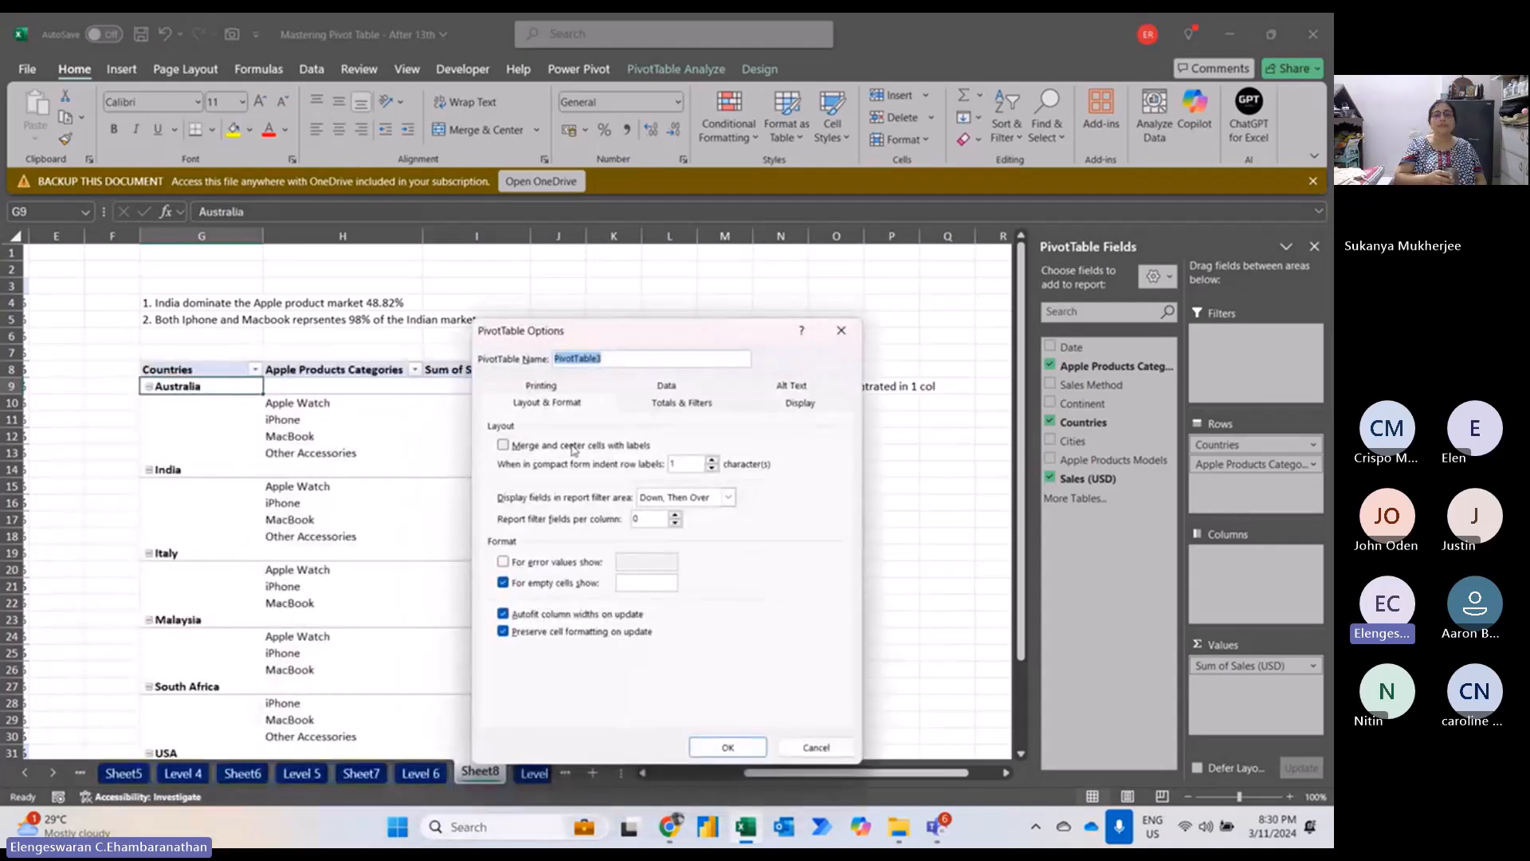
{"action": "left_click", "coordinate": [504, 446]}
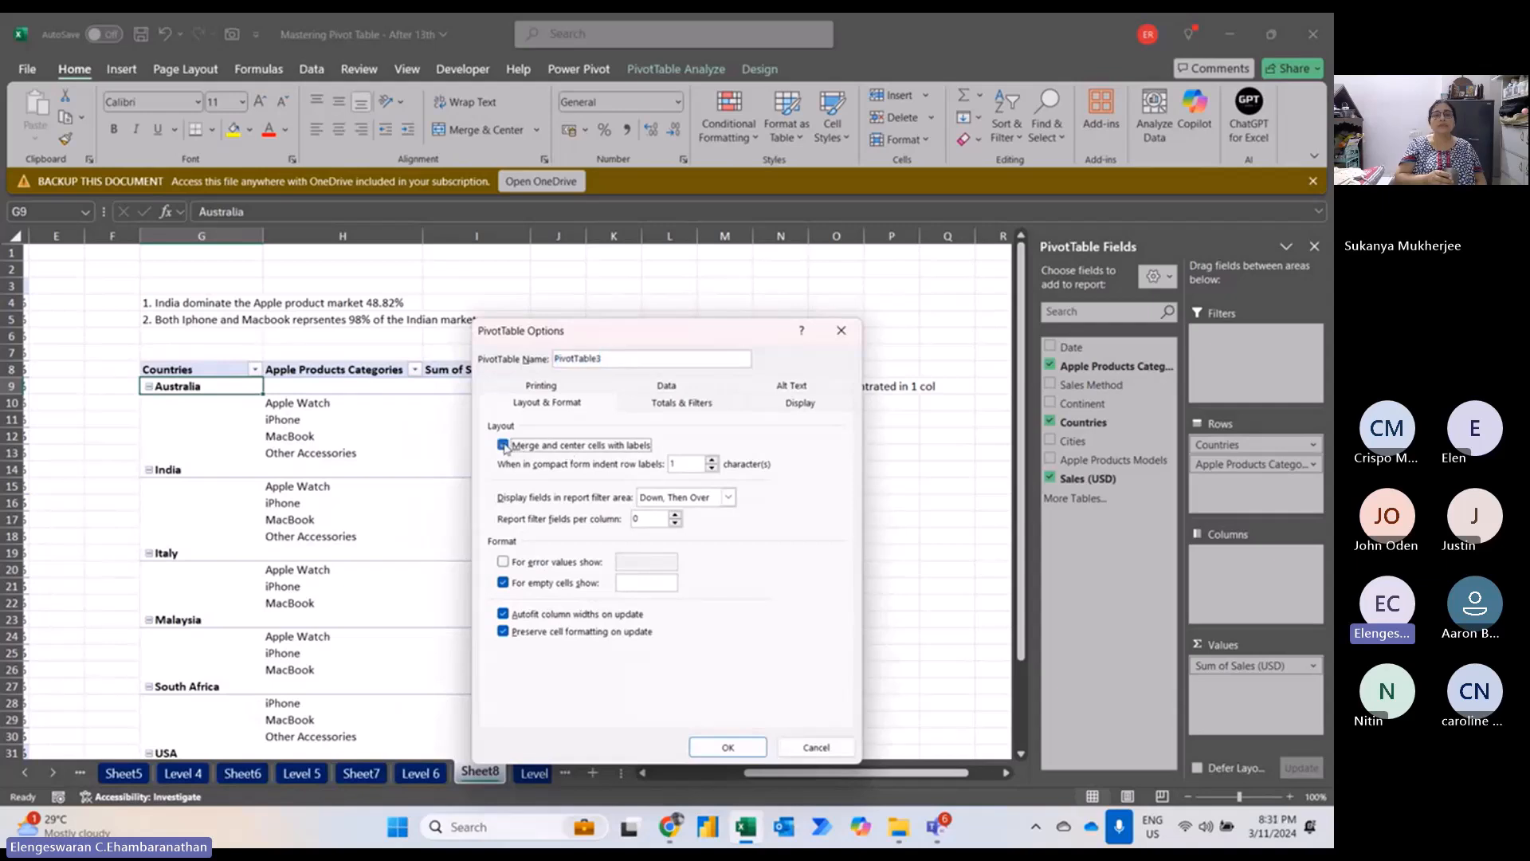
{"action": "left_click", "coordinate": [724, 748]}
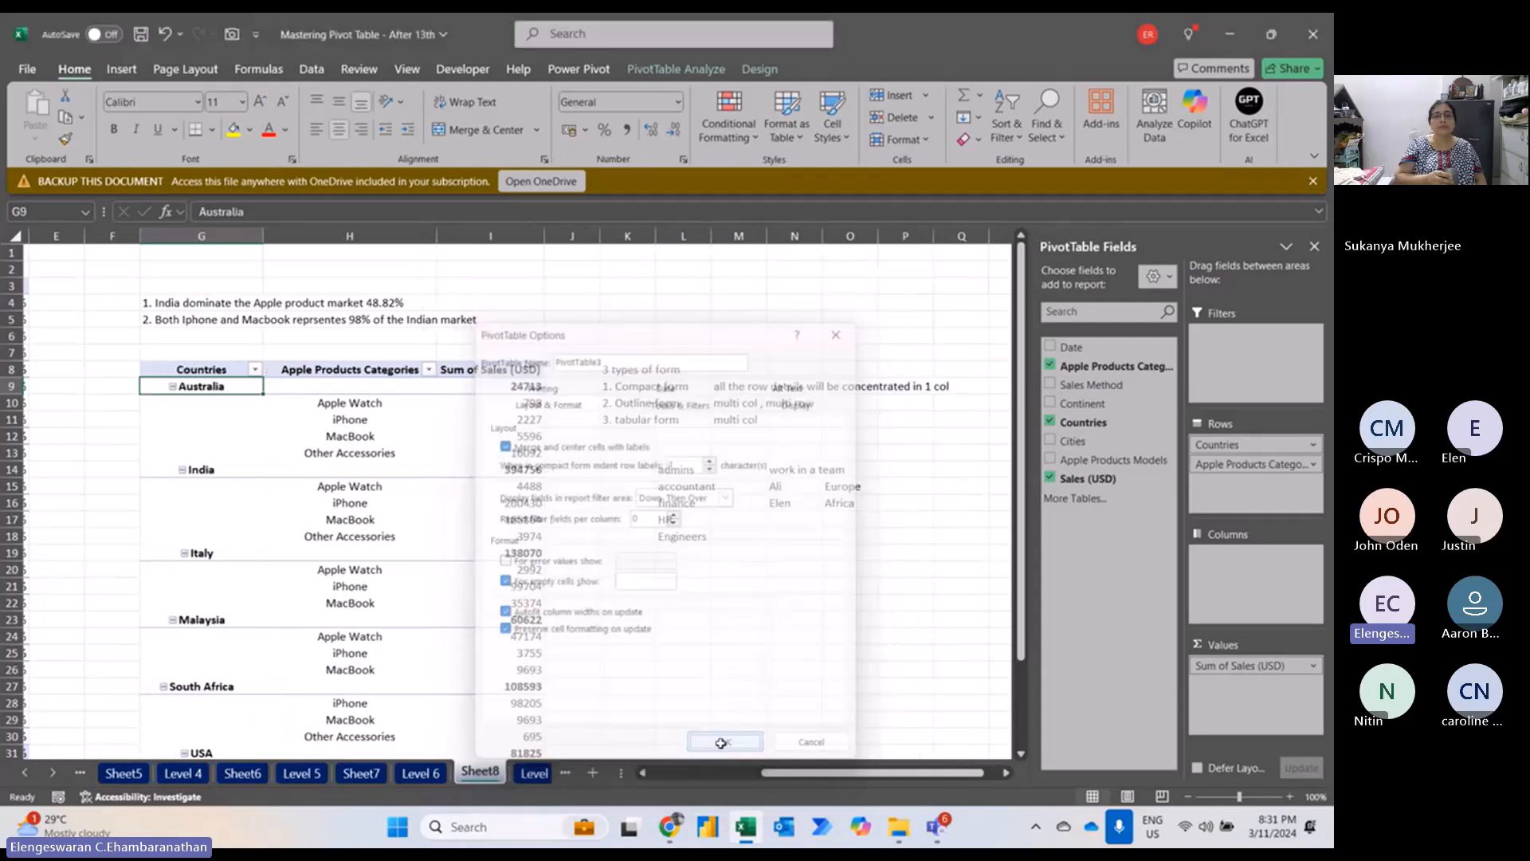
Show the pivot table in tabular form and hide all of its subtotals.
{"action": "left_click", "coordinate": [760, 69]}
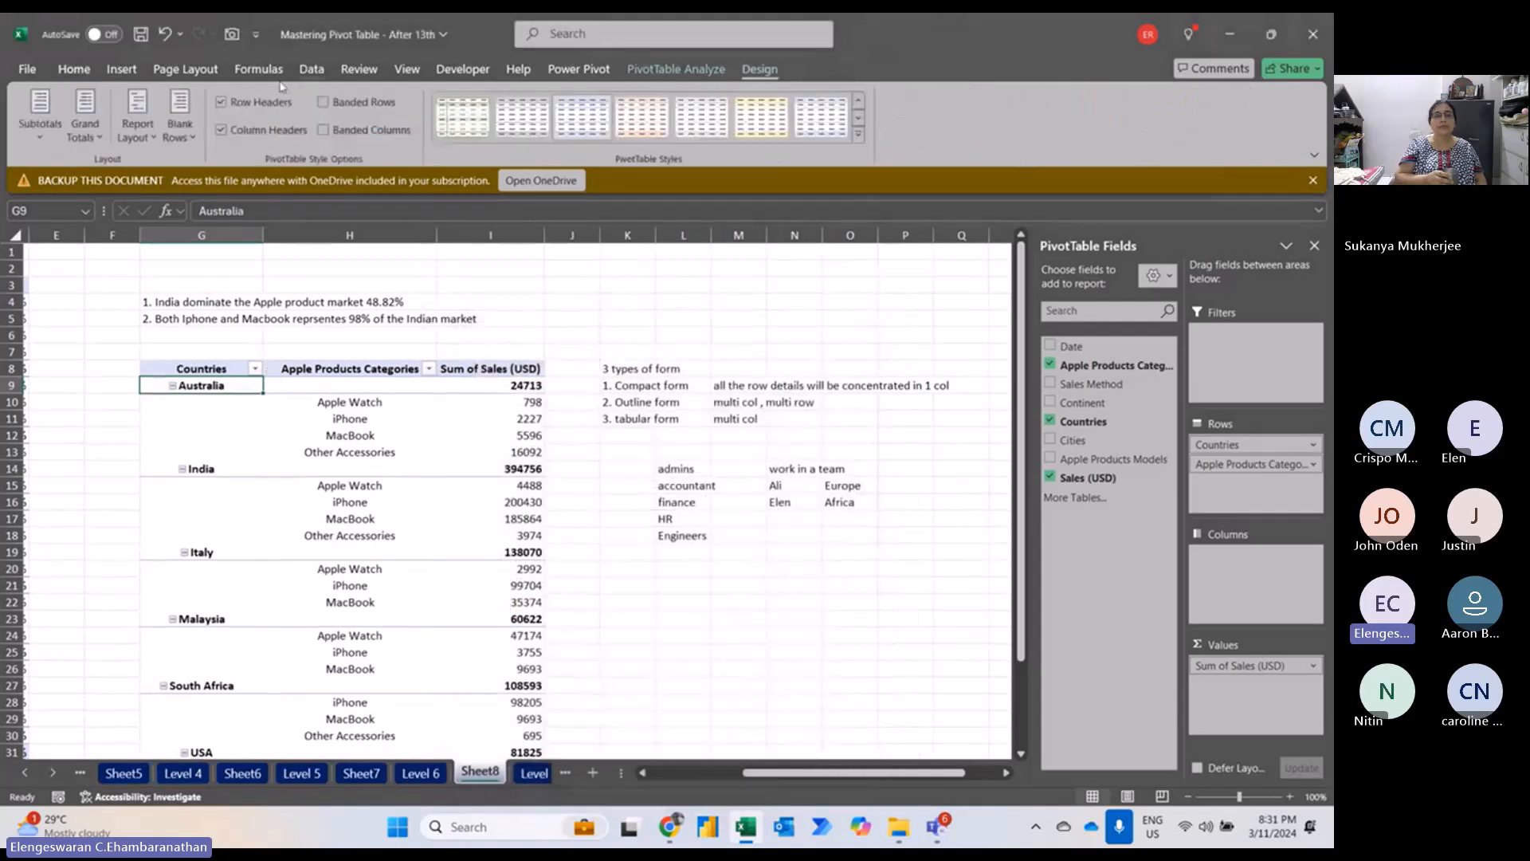
{"action": "left_click", "coordinate": [134, 133]}
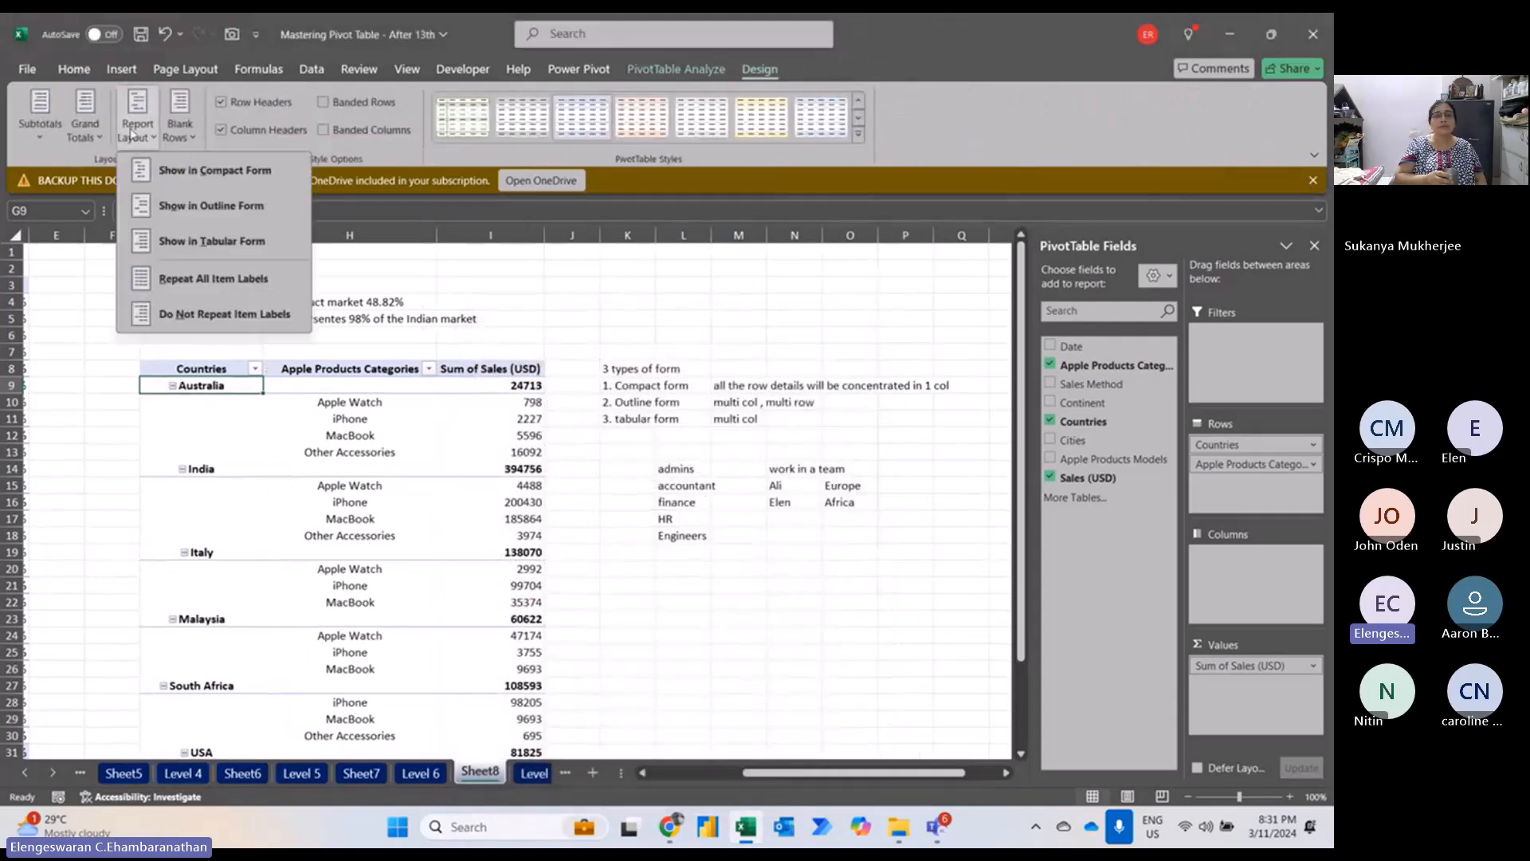
{"action": "left_click", "coordinate": [276, 251]}
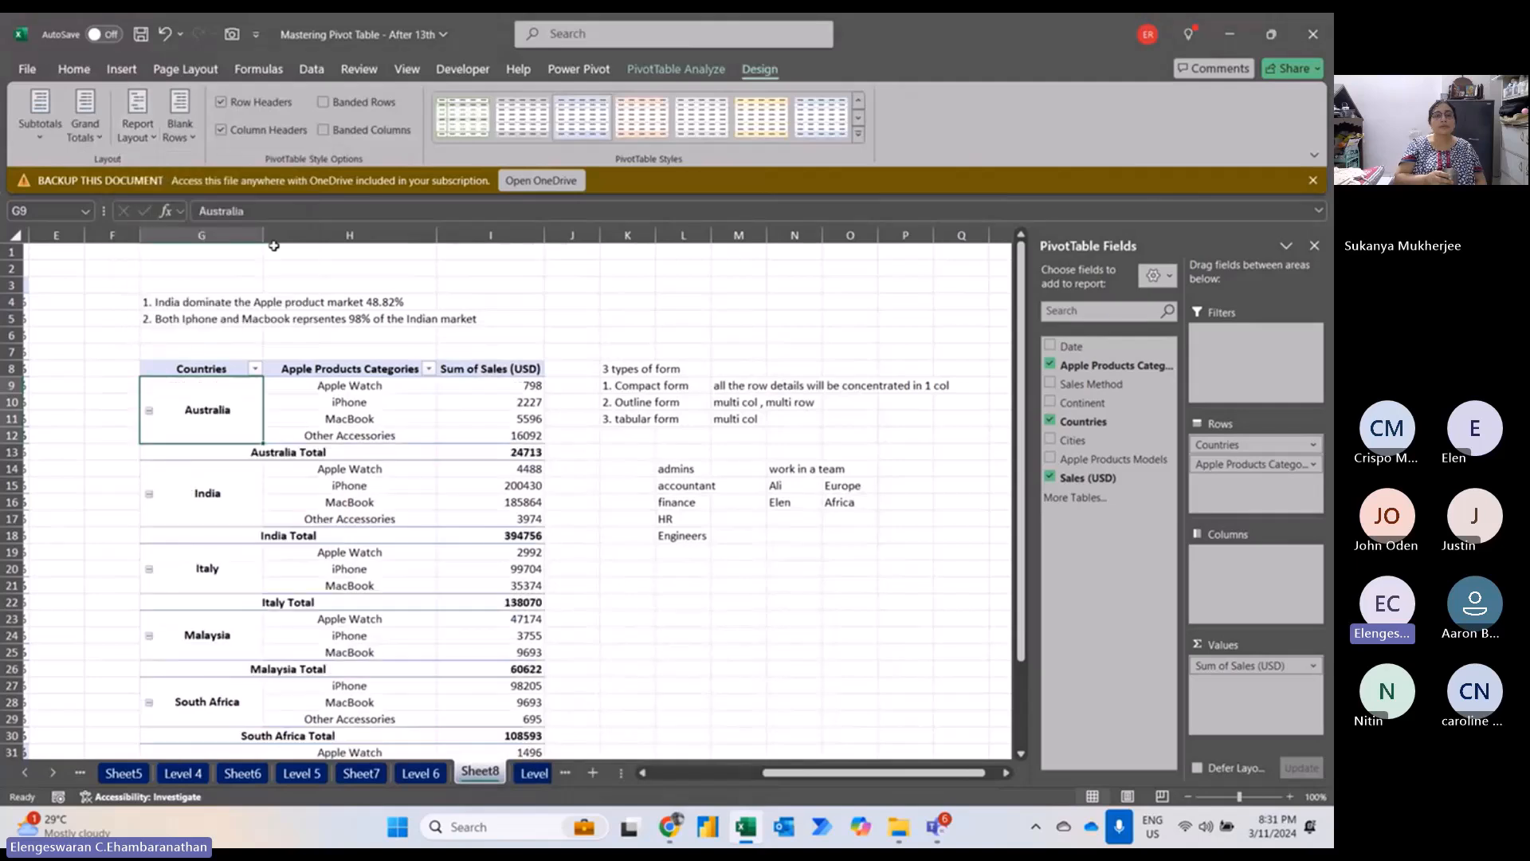
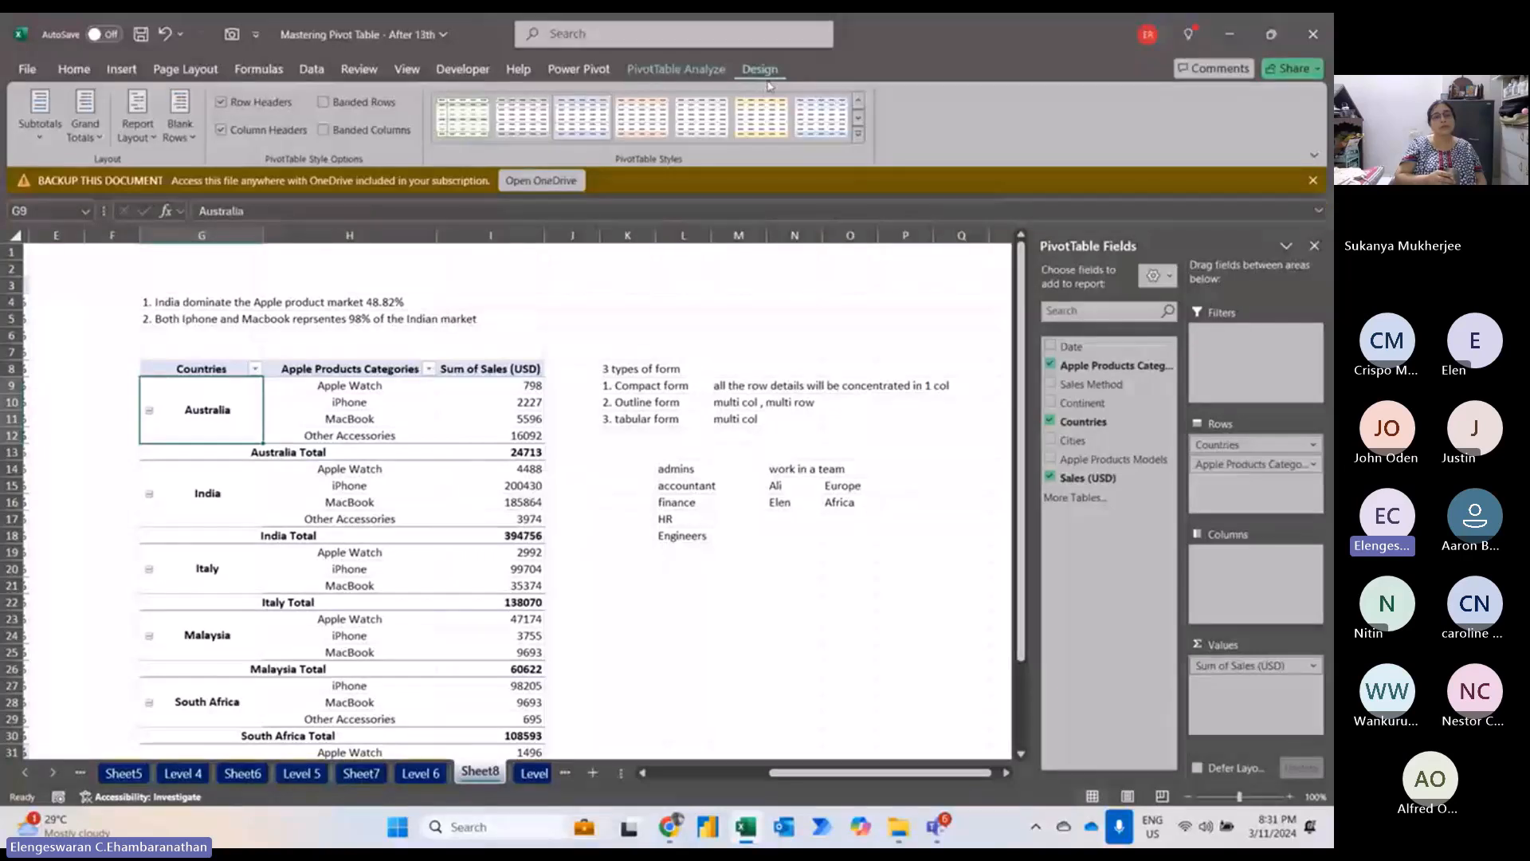
{"action": "left_click", "coordinate": [44, 135]}
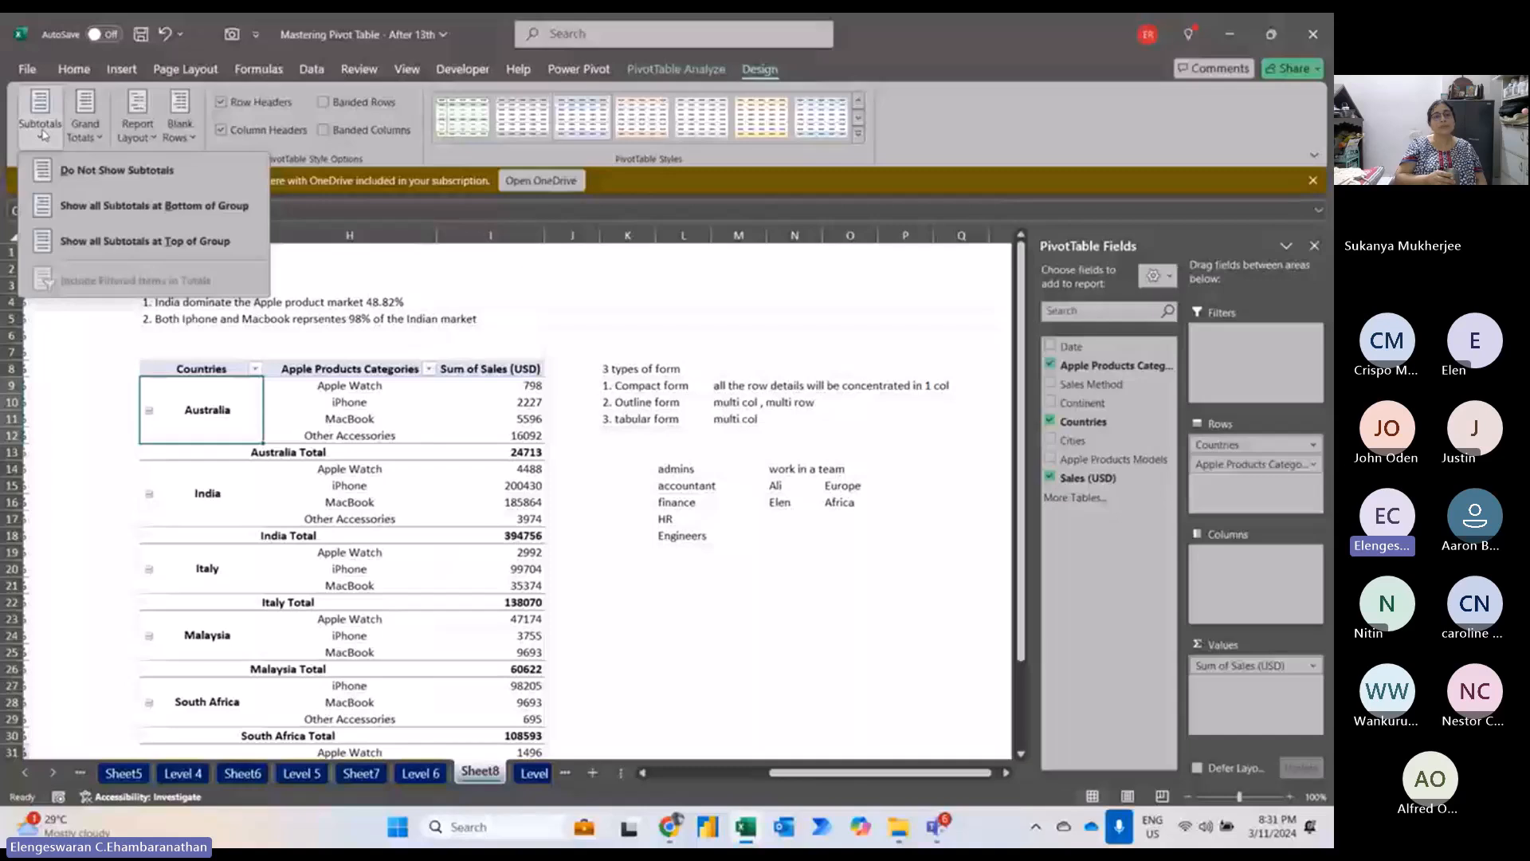
{"action": "left_click", "coordinate": [116, 169]}
Disable merging and centring of cells with labels in the pivot table's options.
{"action": "right_click", "coordinate": [200, 399]}
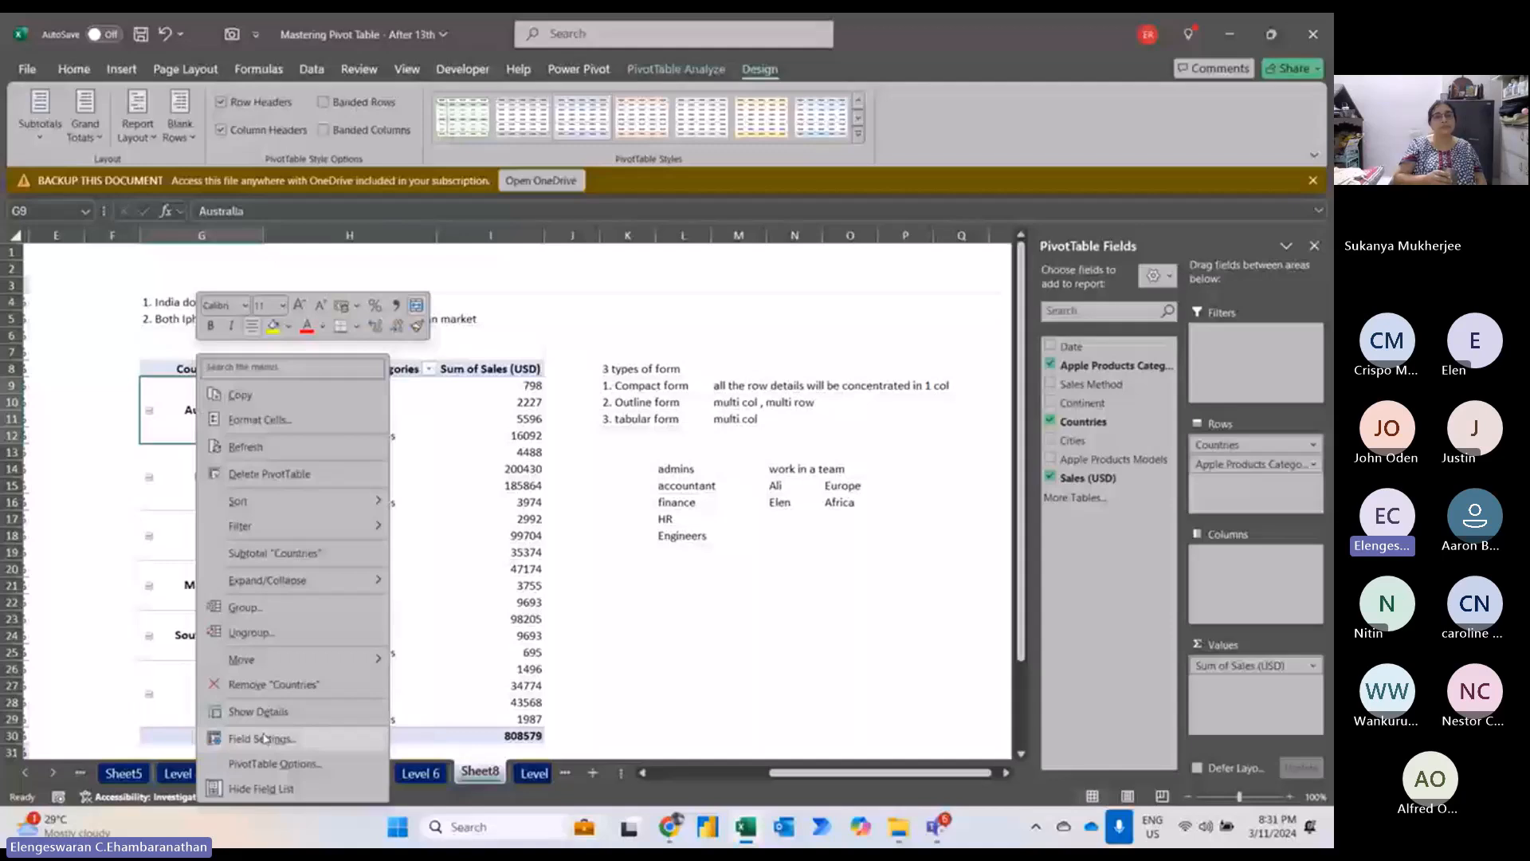
{"action": "left_click", "coordinate": [274, 764]}
{"action": "left_click", "coordinate": [601, 715]}
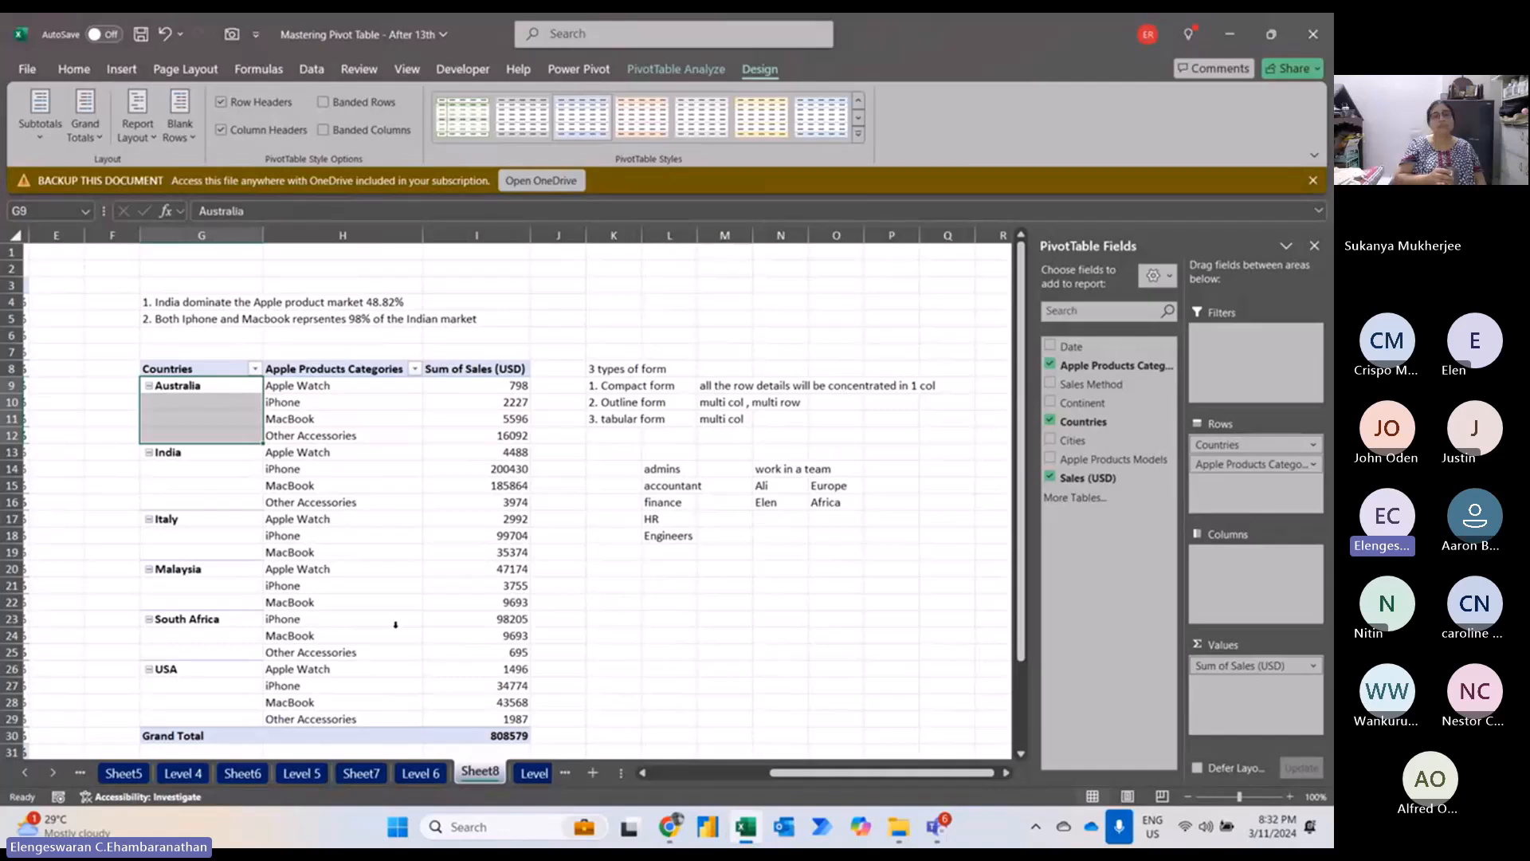
Repeat all item labels in the pivot table so every row carries its country name.
{"action": "left_click", "coordinate": [223, 401]}
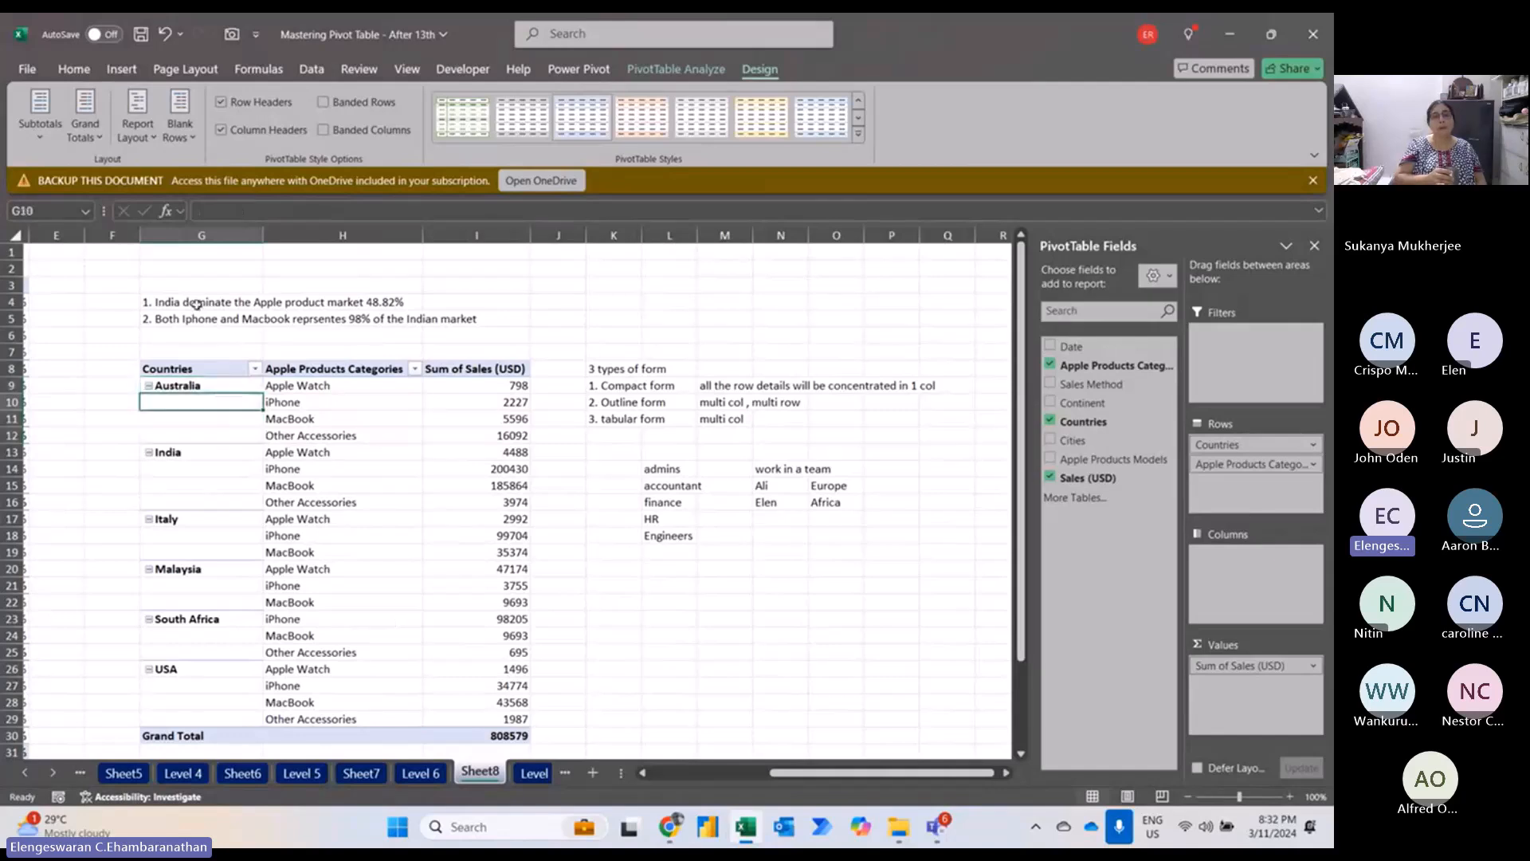
{"action": "left_click", "coordinate": [137, 127]}
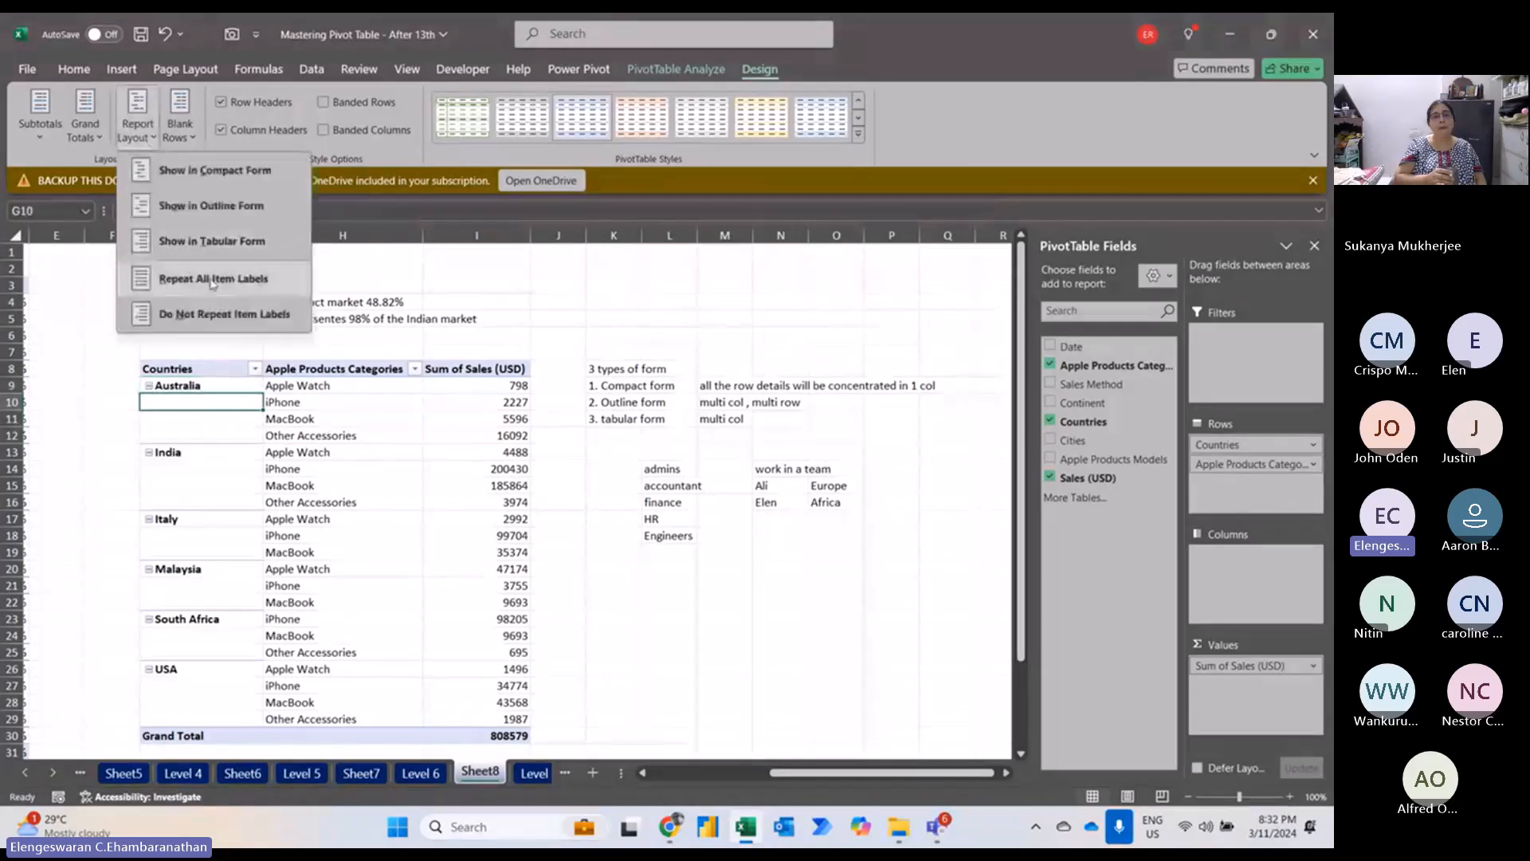
{"action": "left_click", "coordinate": [213, 281]}
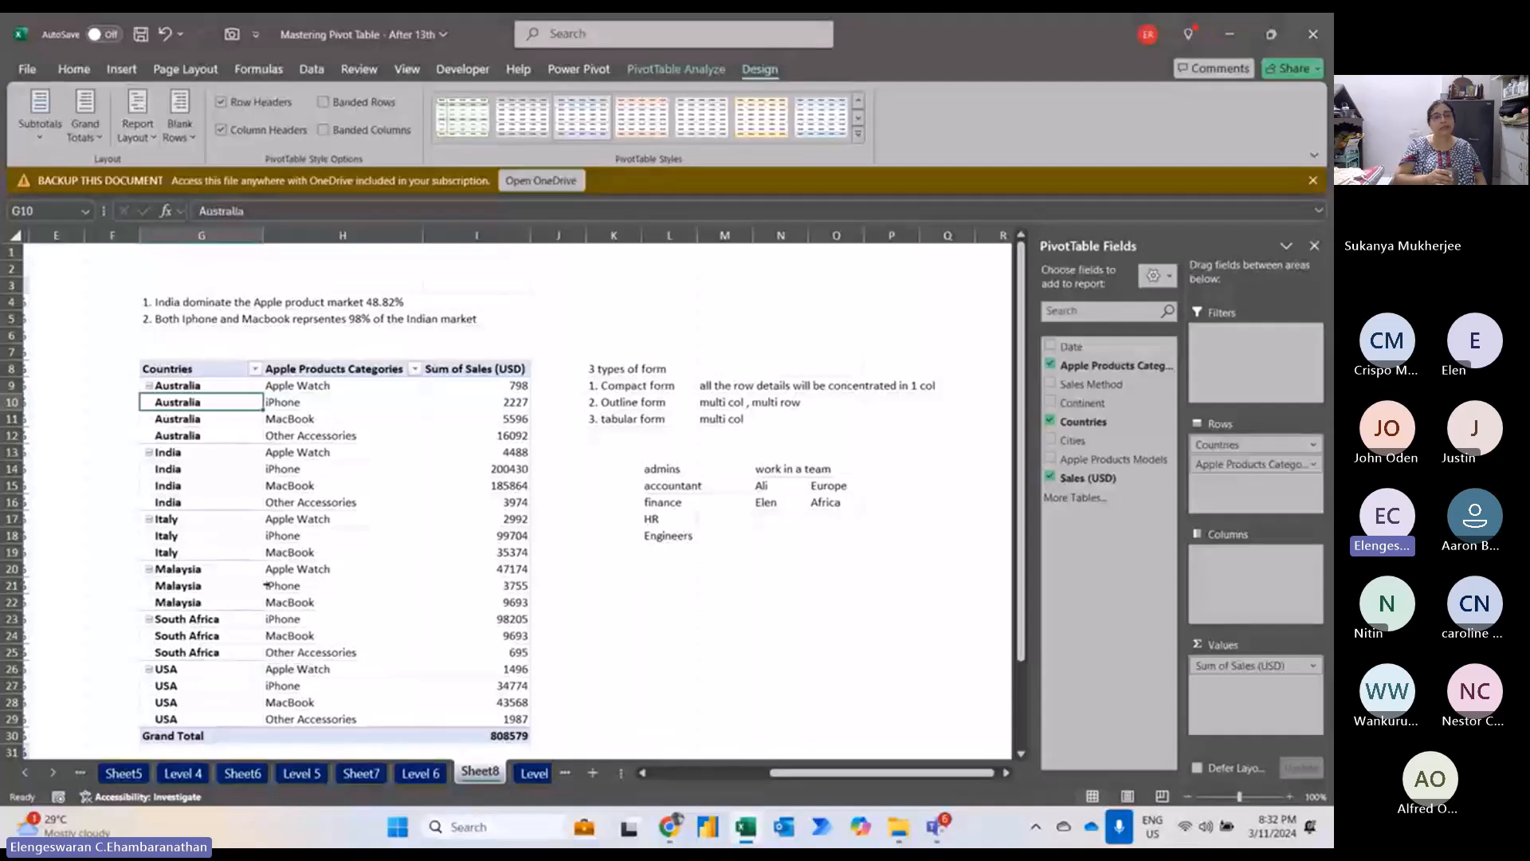
Switch the pivot table's report layout to compact form.
{"action": "left_click", "coordinate": [139, 126]}
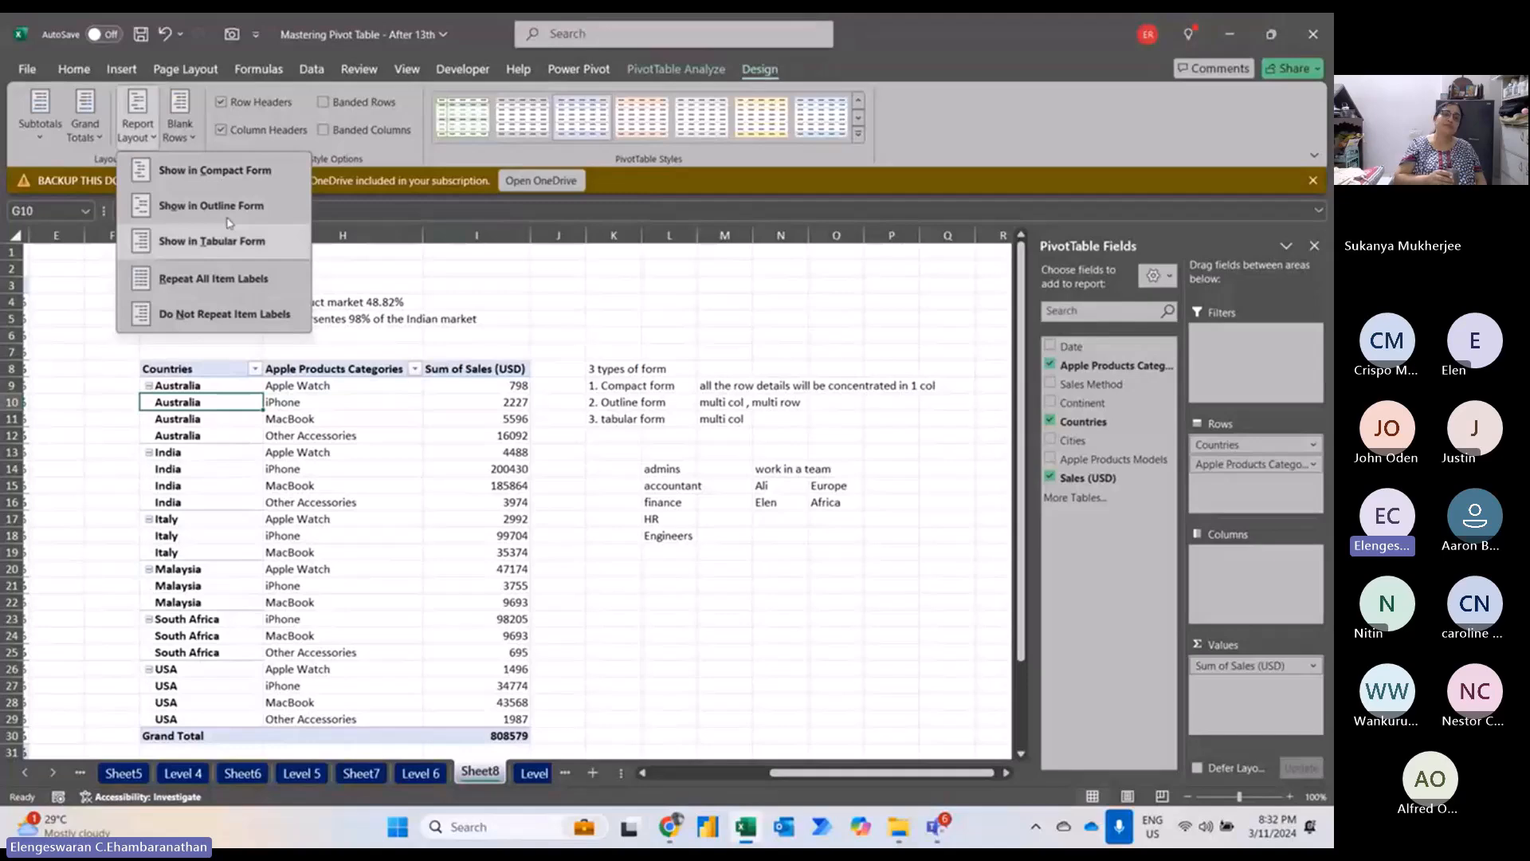
{"action": "left_click", "coordinate": [217, 172]}
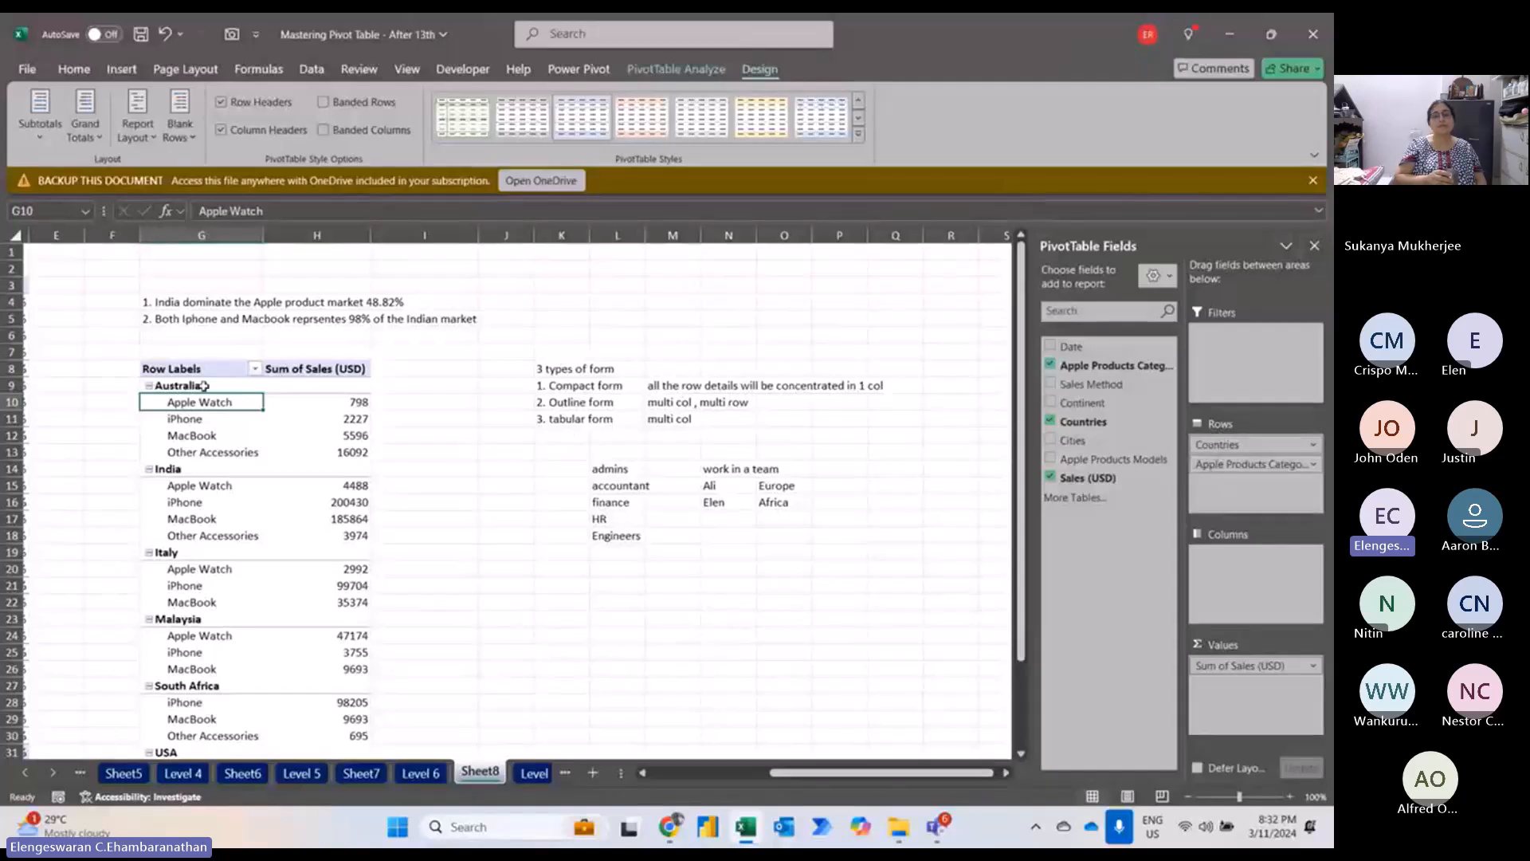
Switch the pivot table's report layout to outline form and look at the separate product category column.
{"action": "left_click_drag", "start_coordinate": [204, 386], "coordinate": [208, 592]}
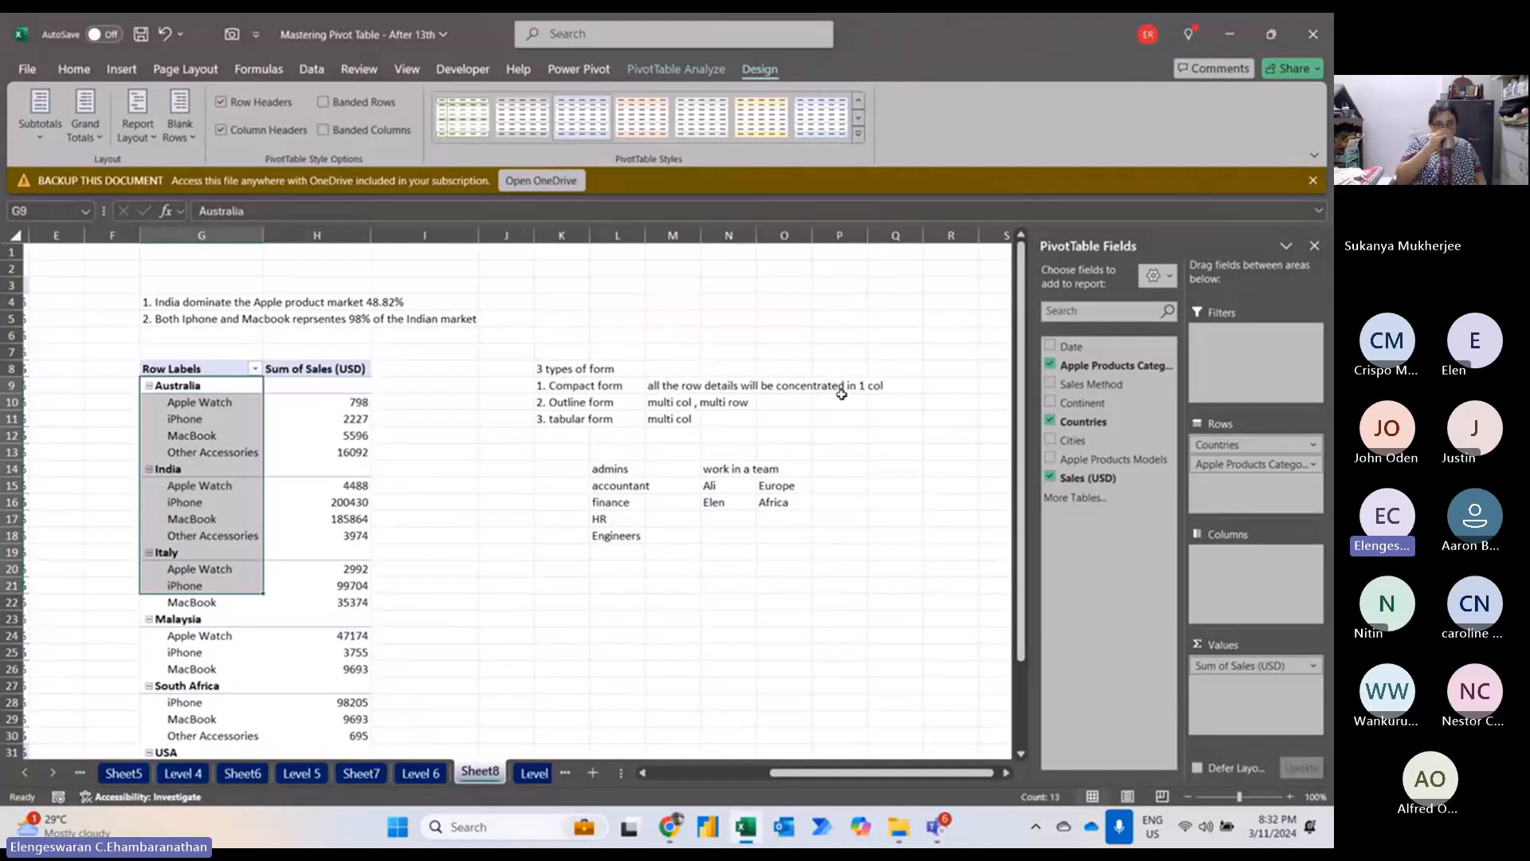
{"action": "left_click", "coordinate": [146, 141]}
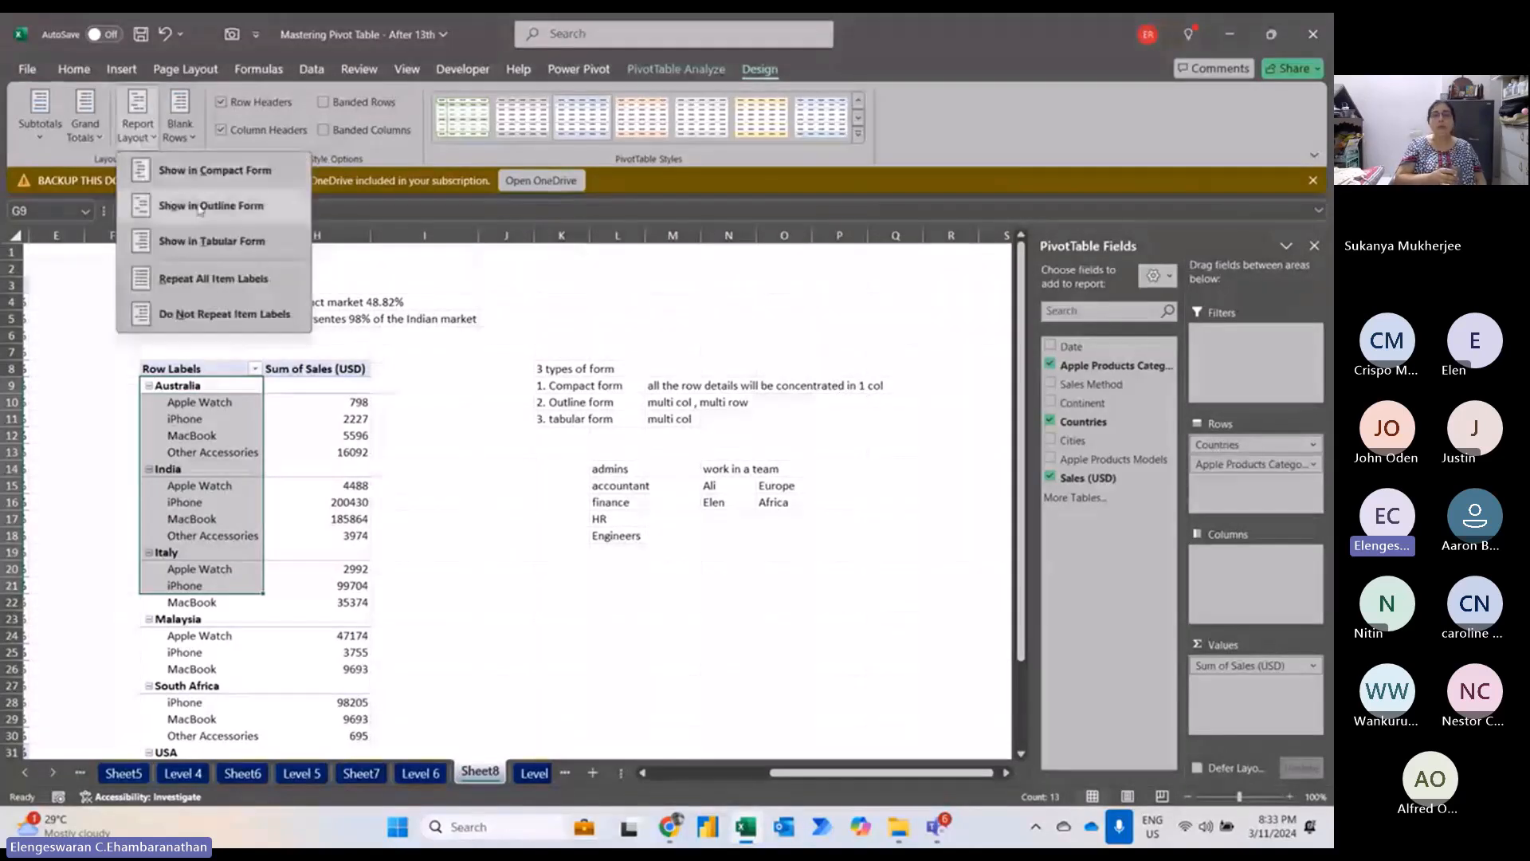
{"action": "left_click", "coordinate": [199, 207]}
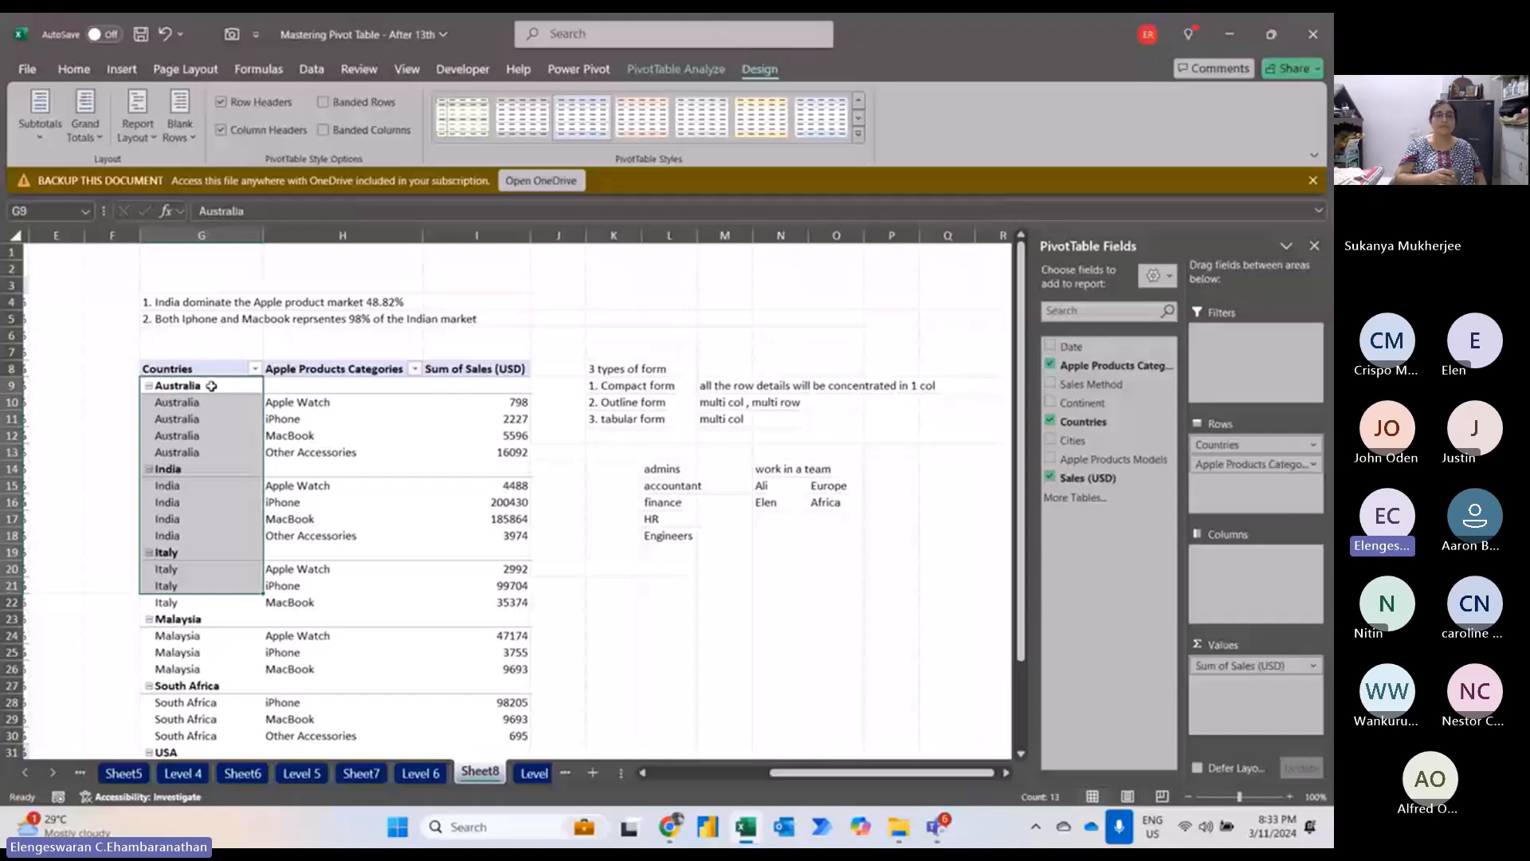
{"action": "left_click", "coordinate": [310, 236]}
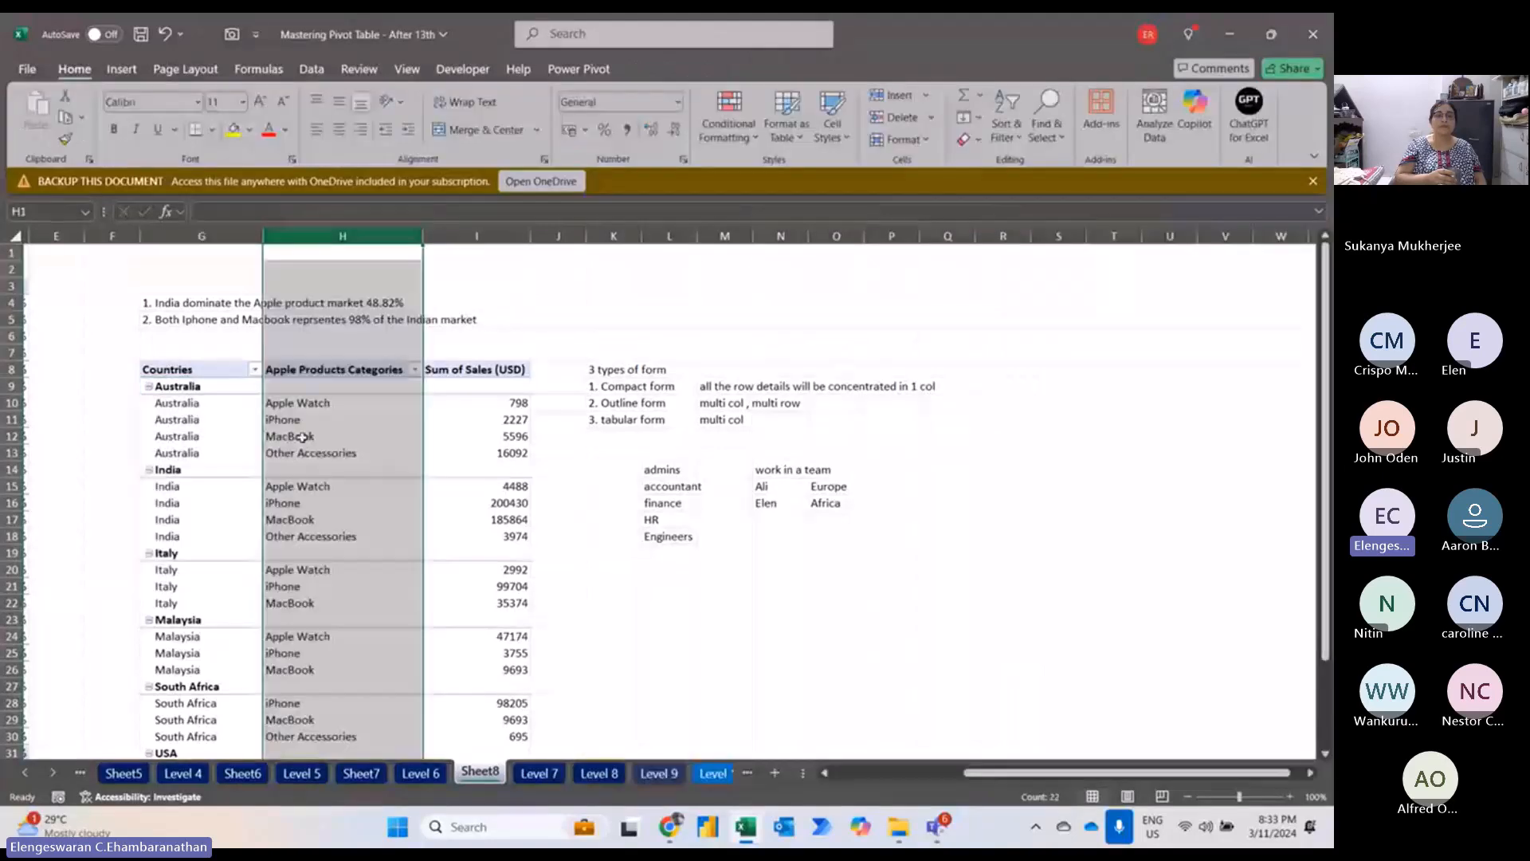
Show the pivot table in tabular form and compare it with the earlier percentage pivot table on the same sheet.
{"action": "left_click", "coordinate": [275, 404]}
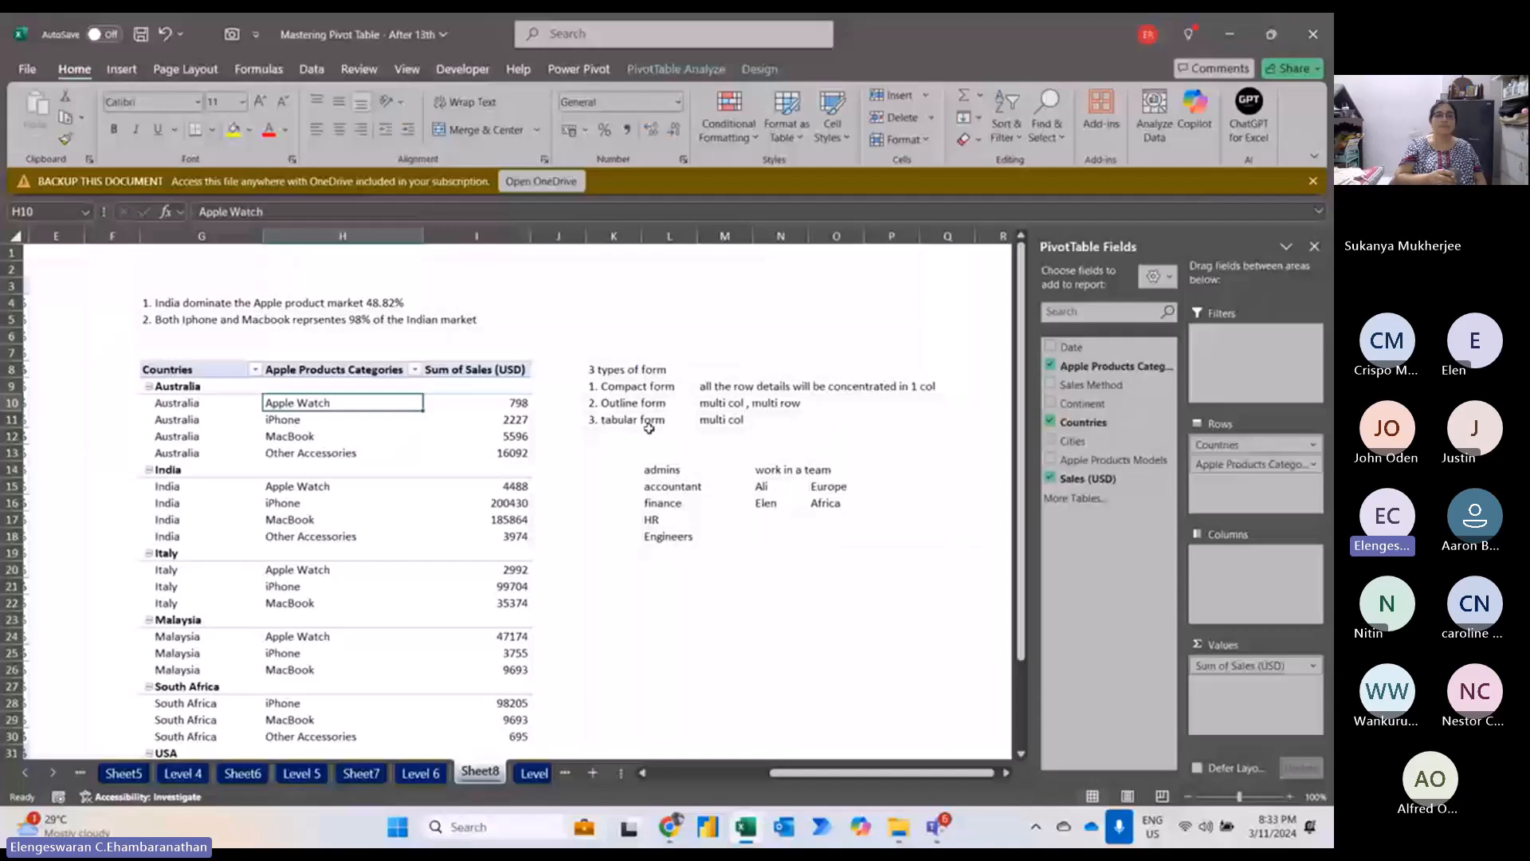
{"action": "left_click", "coordinate": [760, 69]}
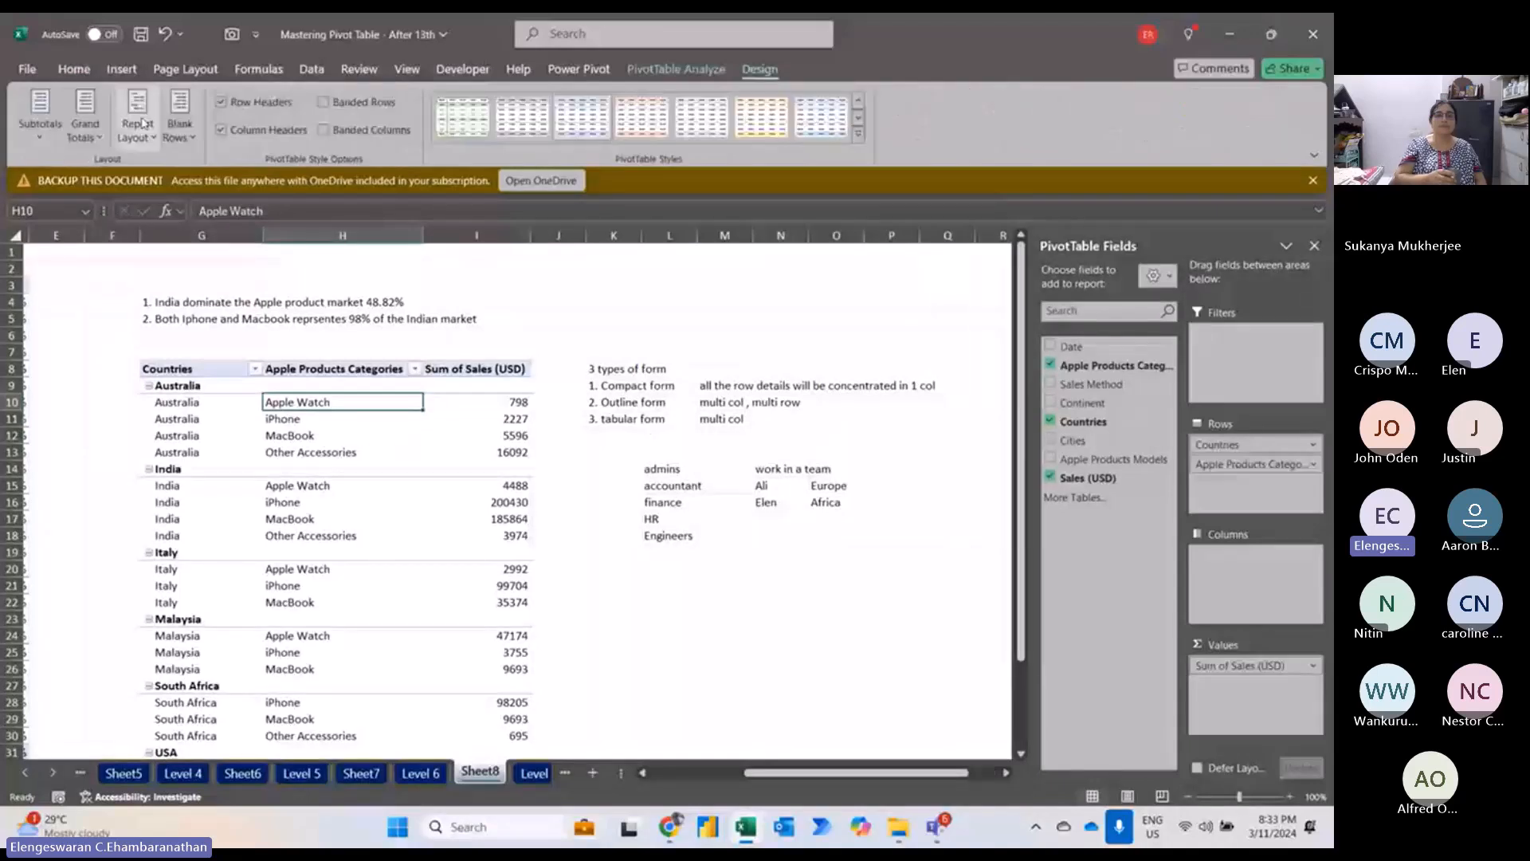
{"action": "left_click", "coordinate": [144, 122]}
{"action": "left_click", "coordinate": [192, 234]}
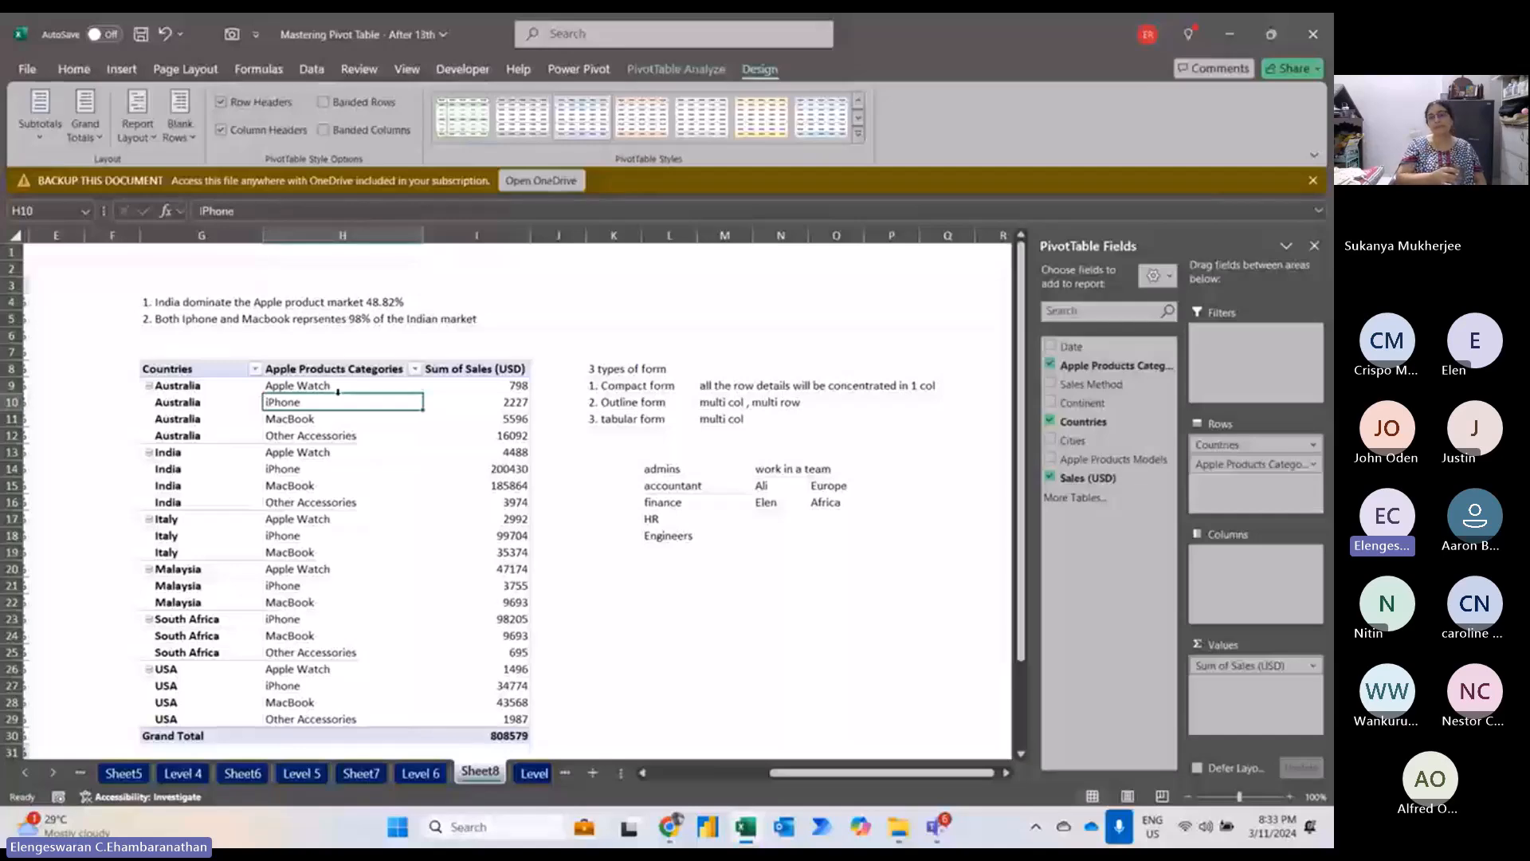
{"action": "scroll", "coordinate": [338, 391], "scroll_direction": "left", "scroll_amount": 5}
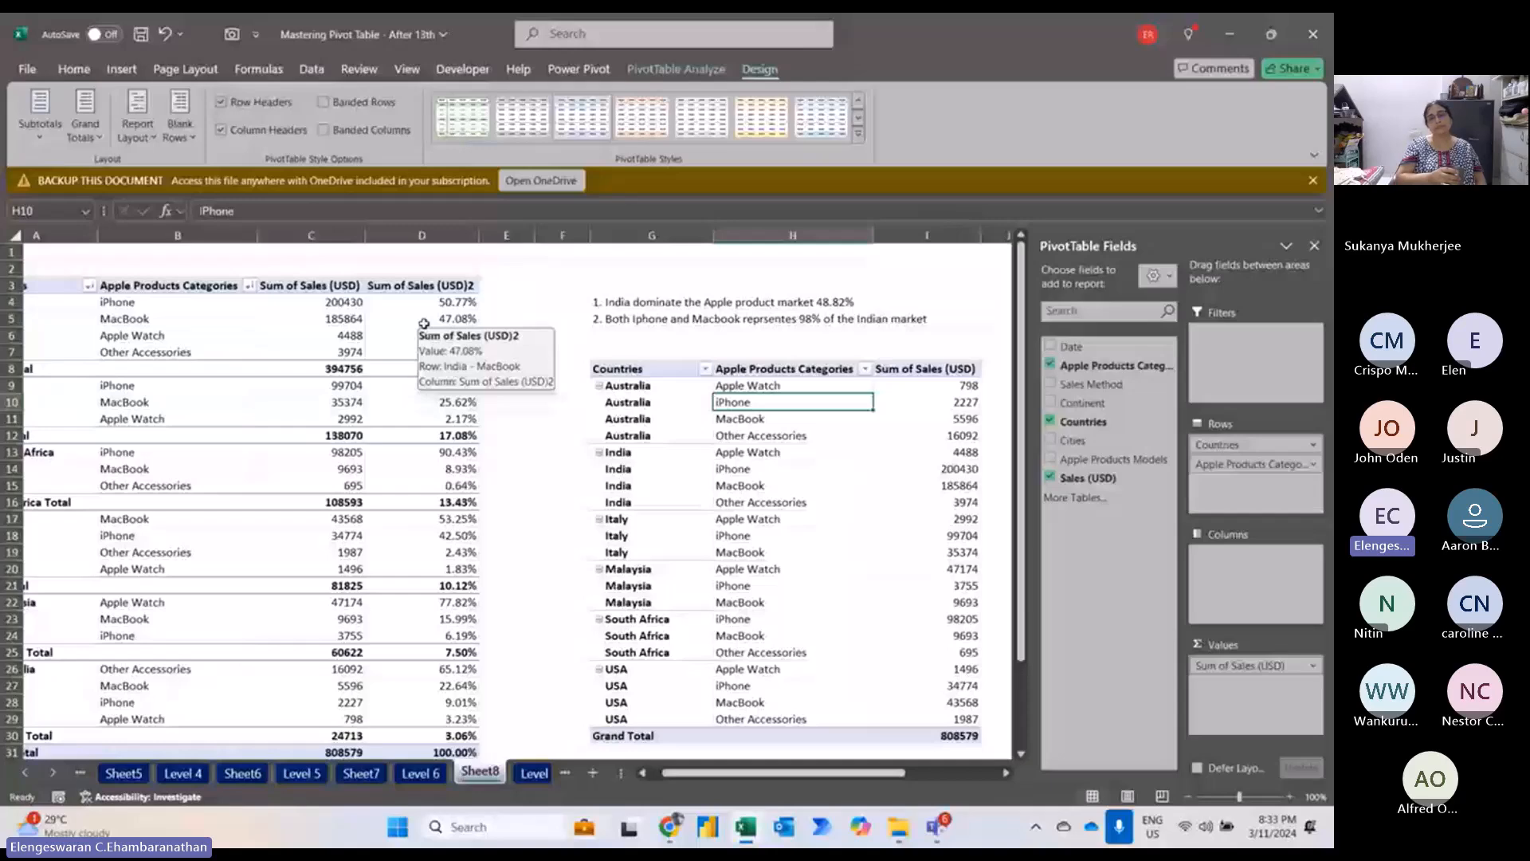
{"action": "scroll", "coordinate": [424, 324], "scroll_direction": "down", "scroll_amount": 1}
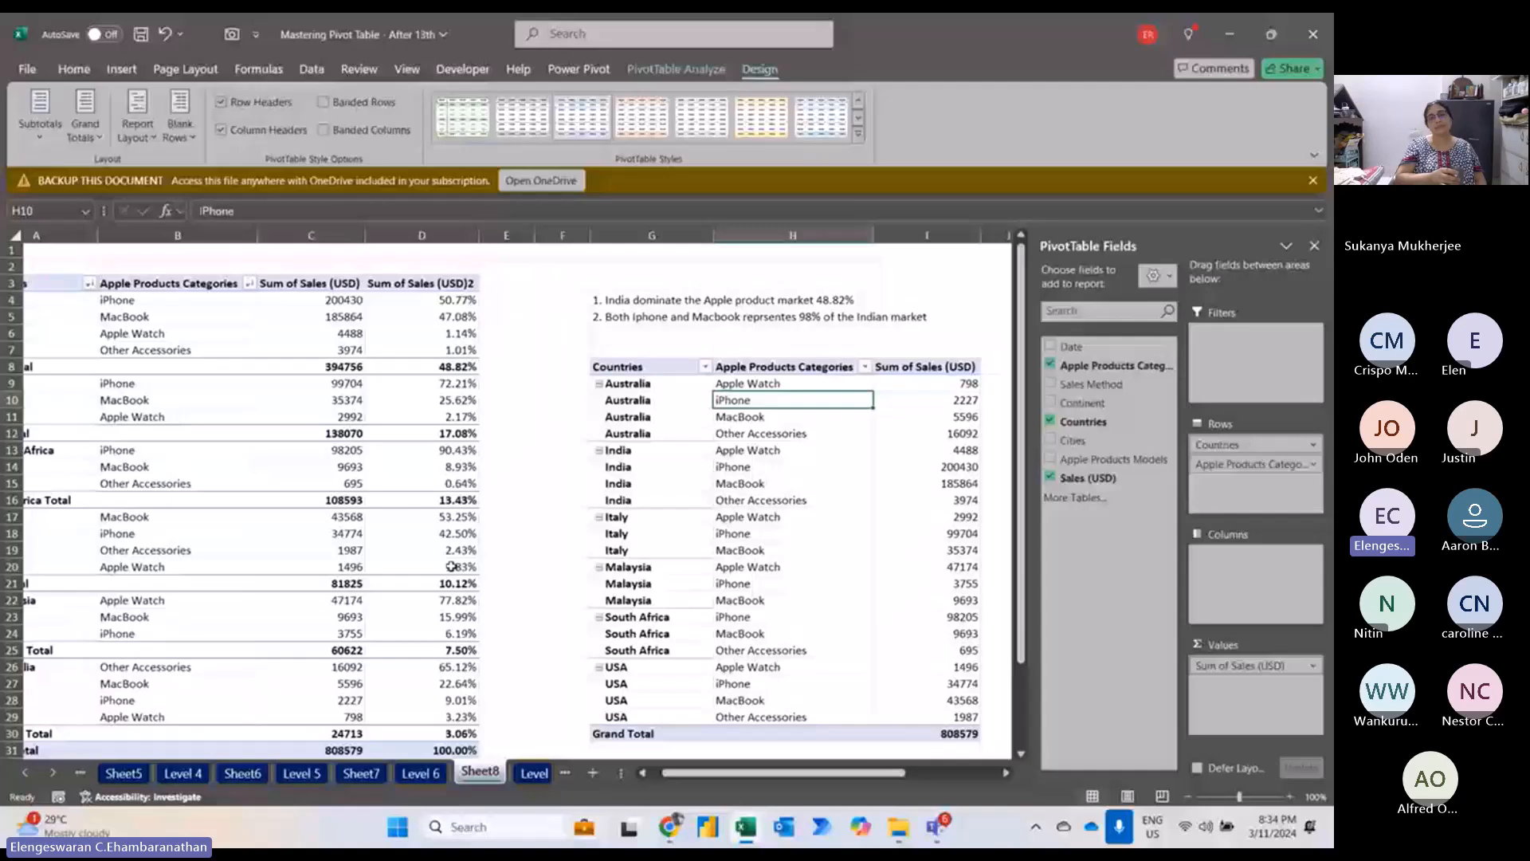
Copy the seven numbered pivot table instructions from Level 7 to Level 8 beside the data, under the heading "performance of product for each months".
{"action": "left_click", "coordinate": [532, 775]}
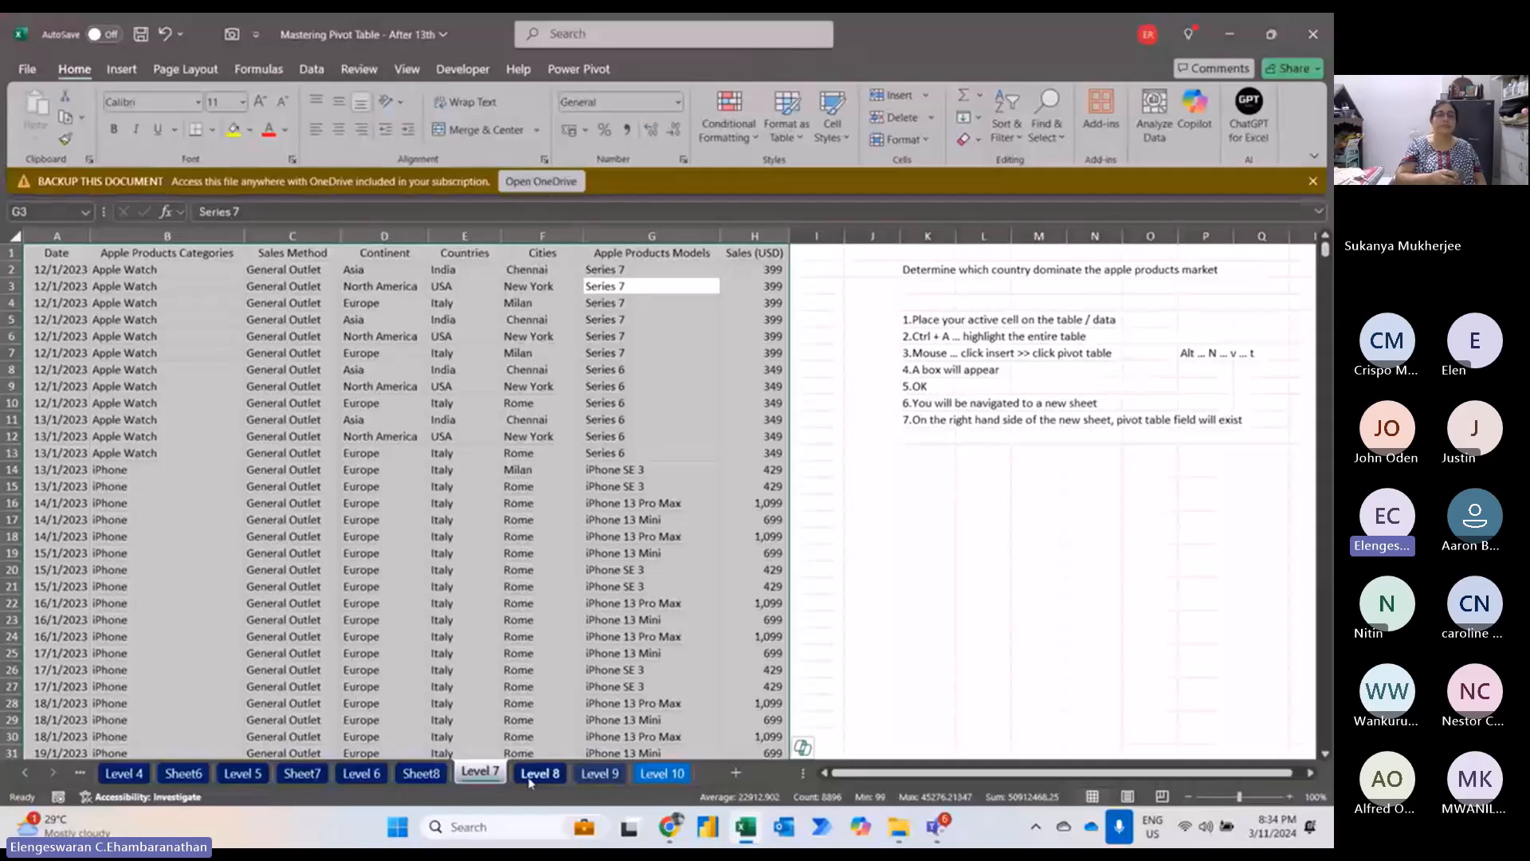
{"action": "left_click", "coordinate": [530, 777]}
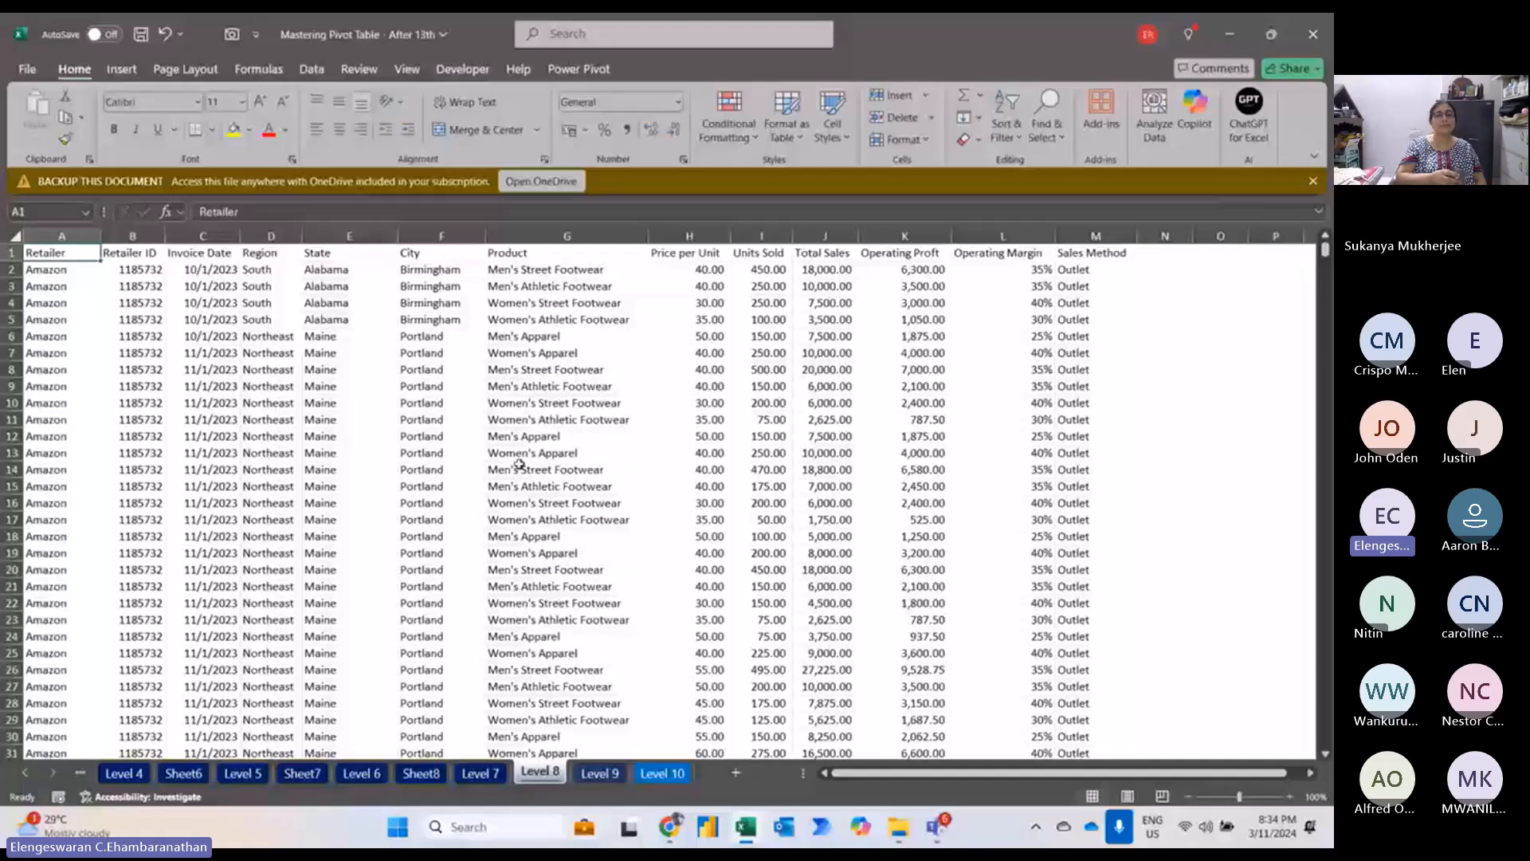
{"action": "left_click", "coordinate": [479, 773]}
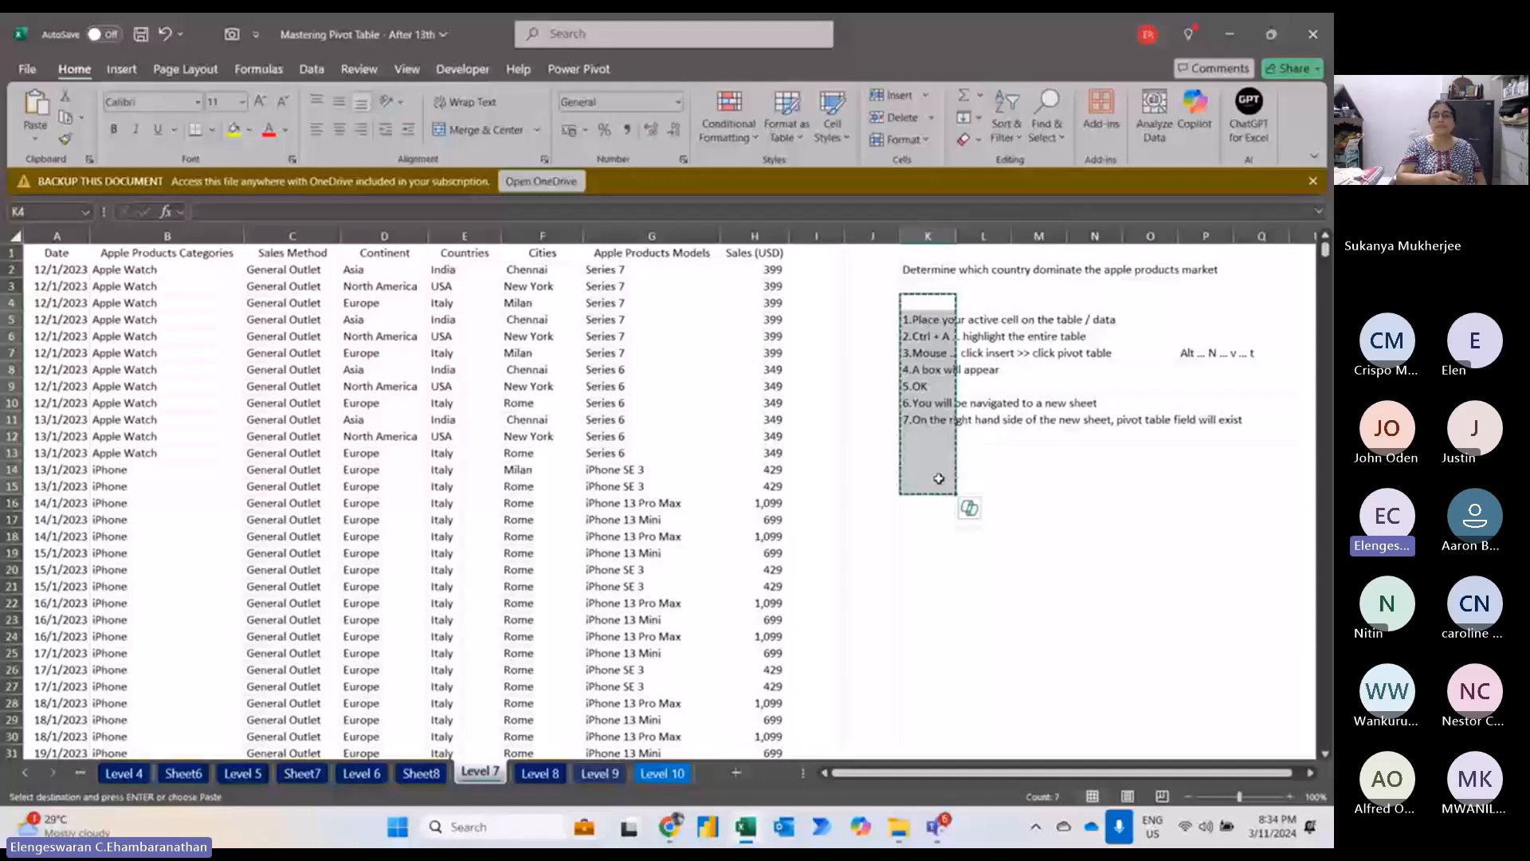
{"action": "key", "text": "ctrl+Page_Down"}
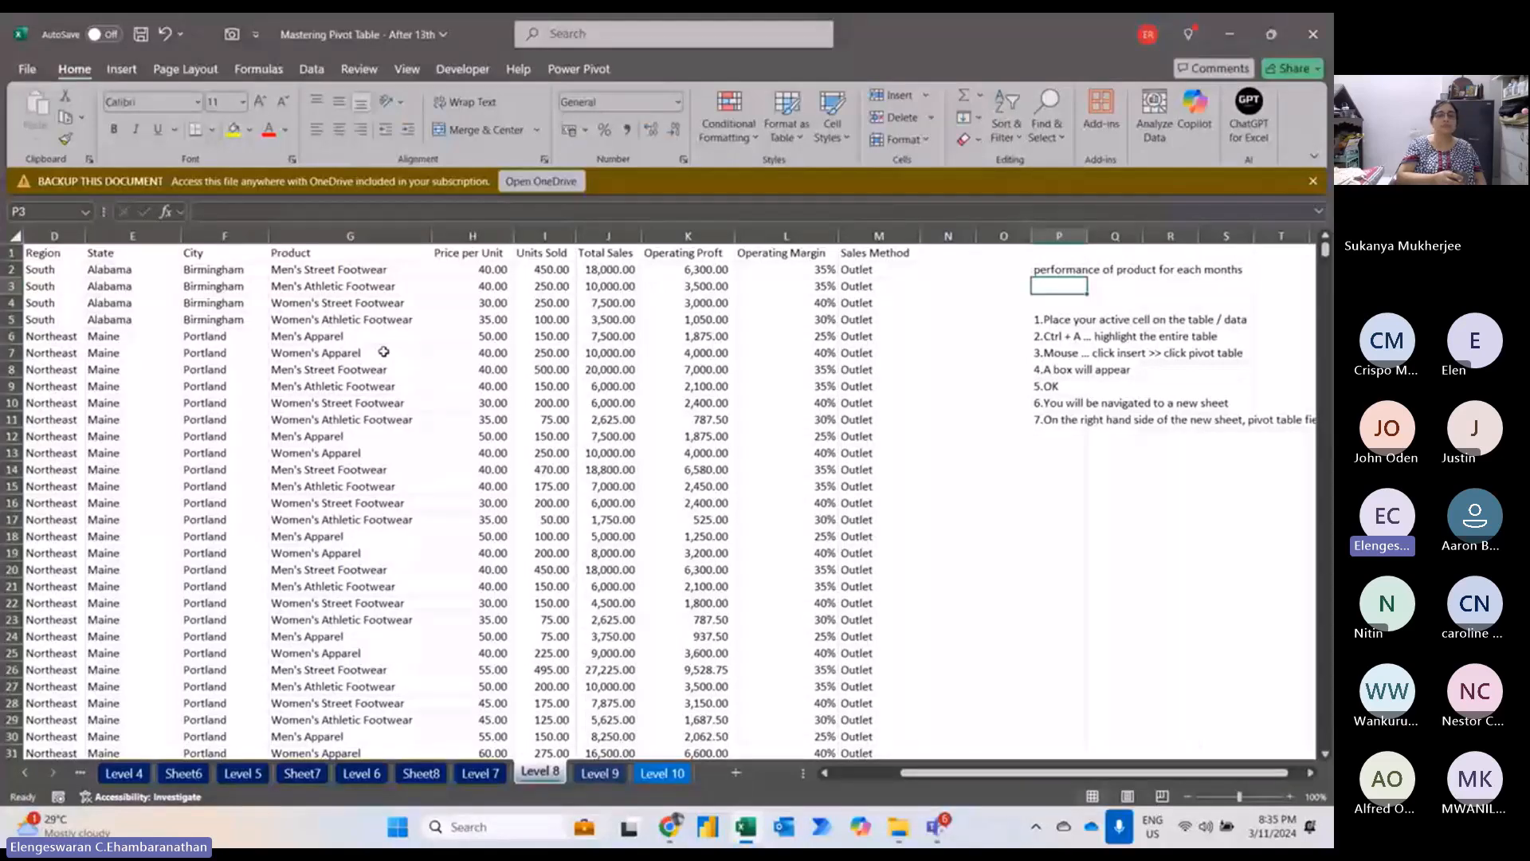
Create a pivot table on a new sheet from the entire Level 8 retailer sales data.
{"action": "scroll", "coordinate": [383, 352], "scroll_direction": "left", "scroll_amount": 3}
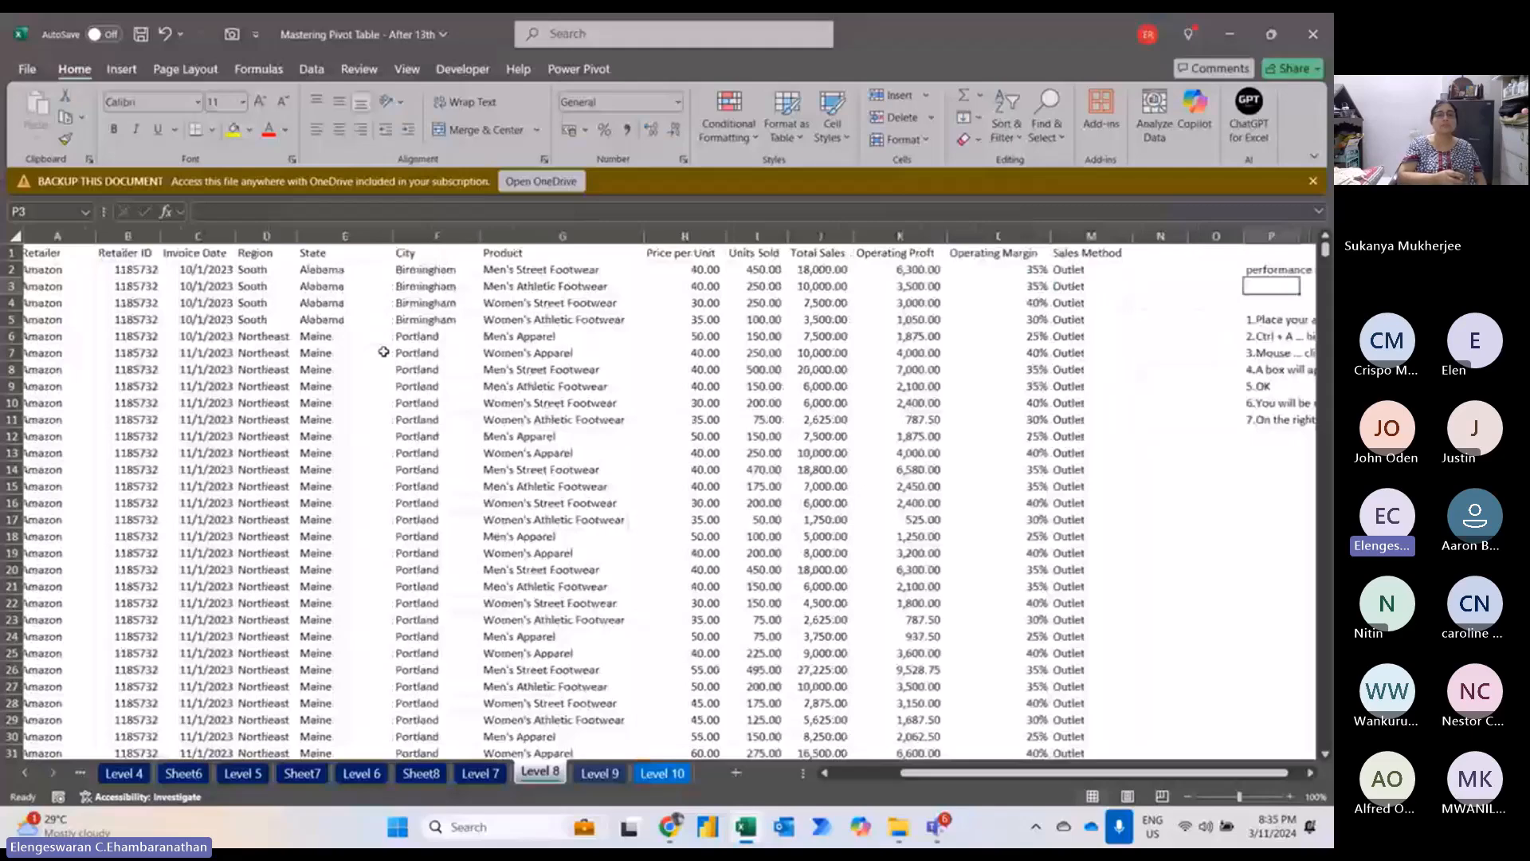
{"action": "scroll", "coordinate": [383, 351], "scroll_direction": "left", "scroll_amount": 1}
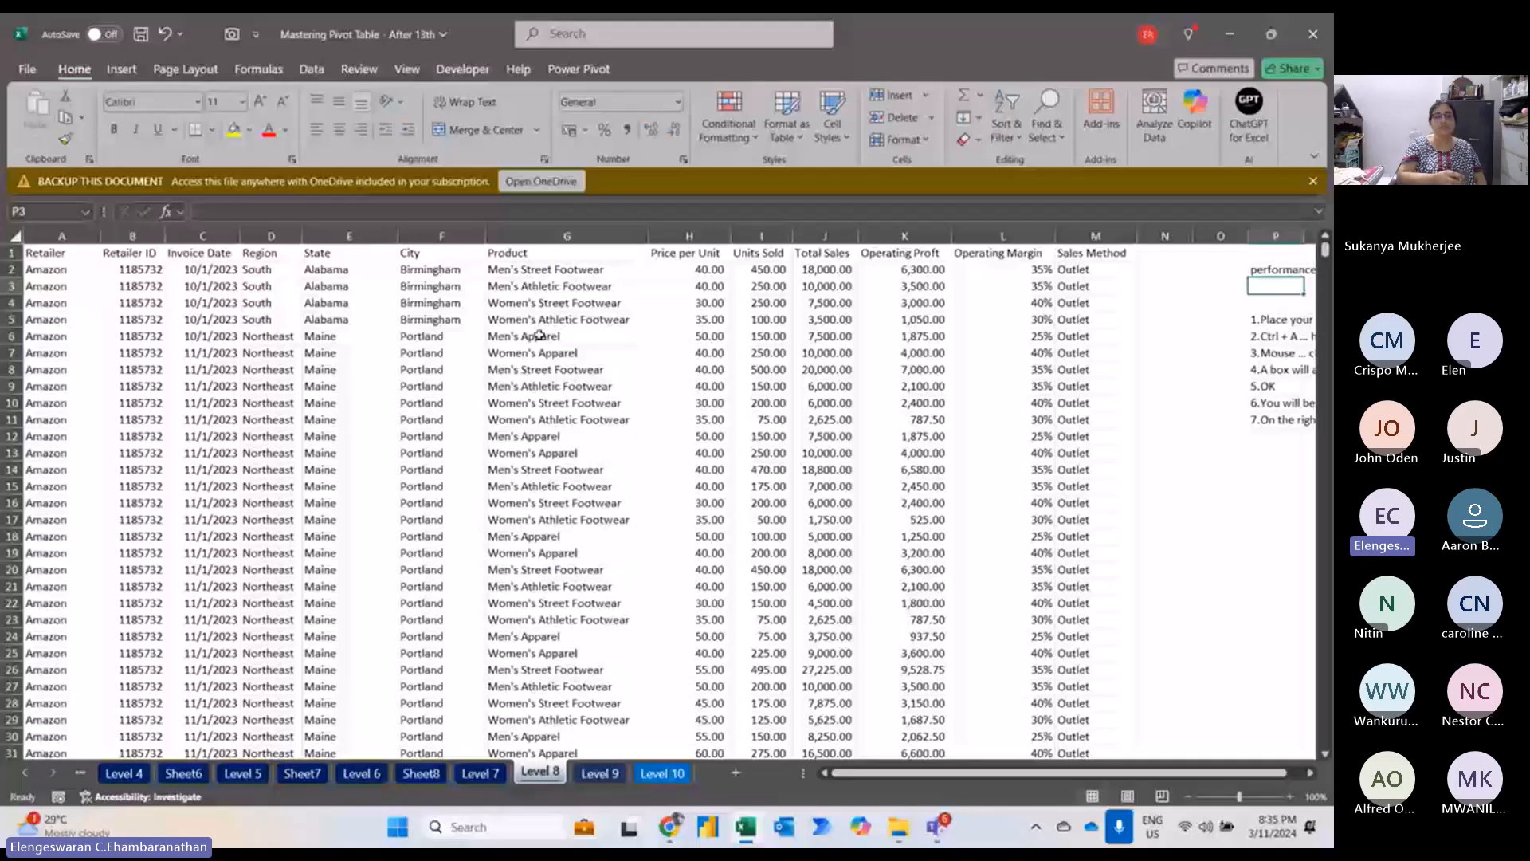
{"action": "scroll", "coordinate": [539, 335], "scroll_direction": "right", "scroll_amount": 4}
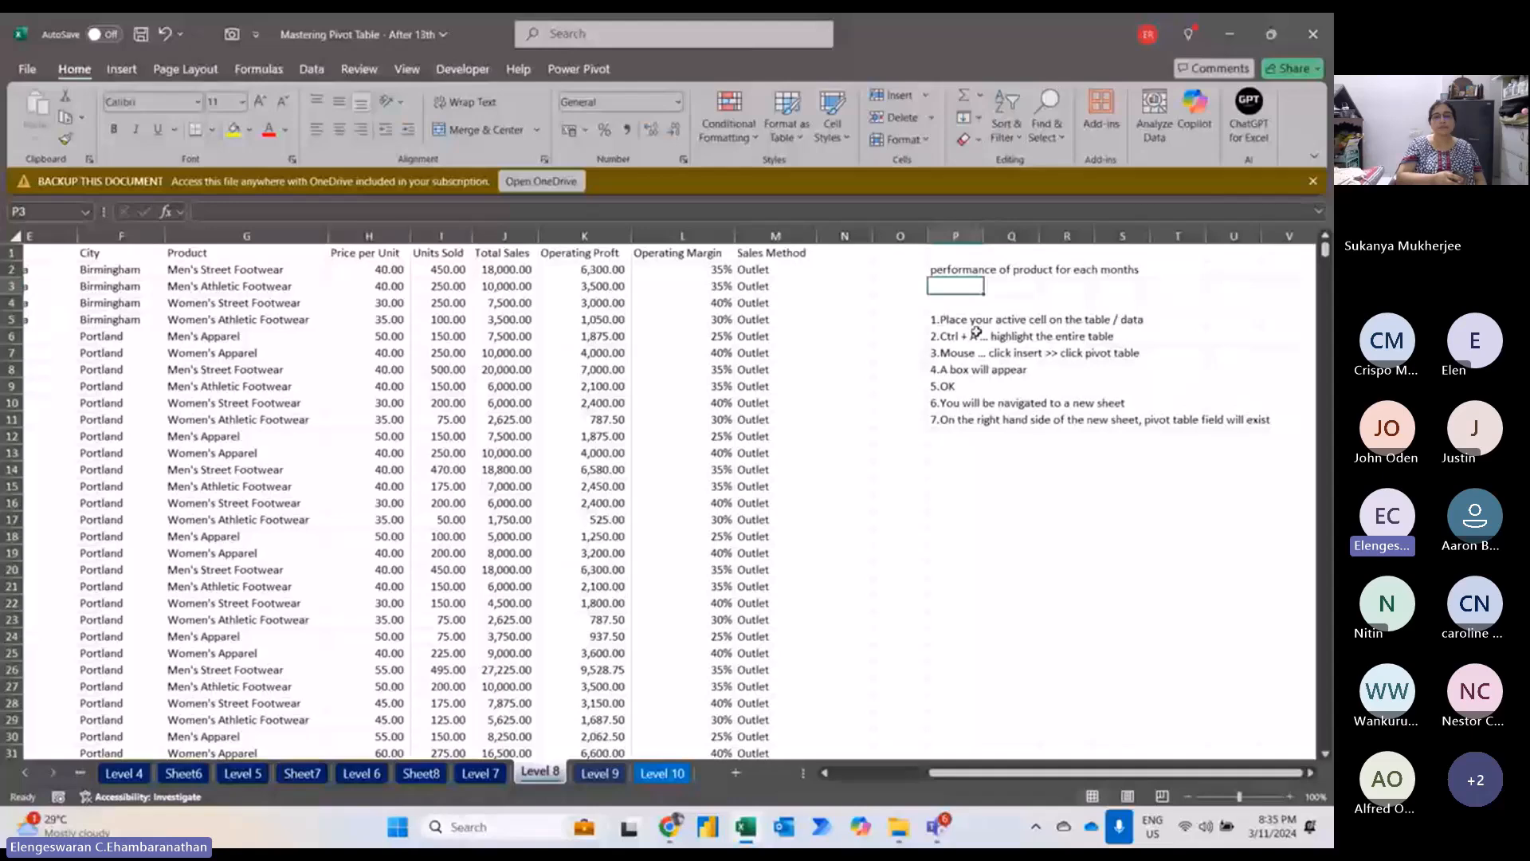
{"action": "left_click", "coordinate": [765, 287]}
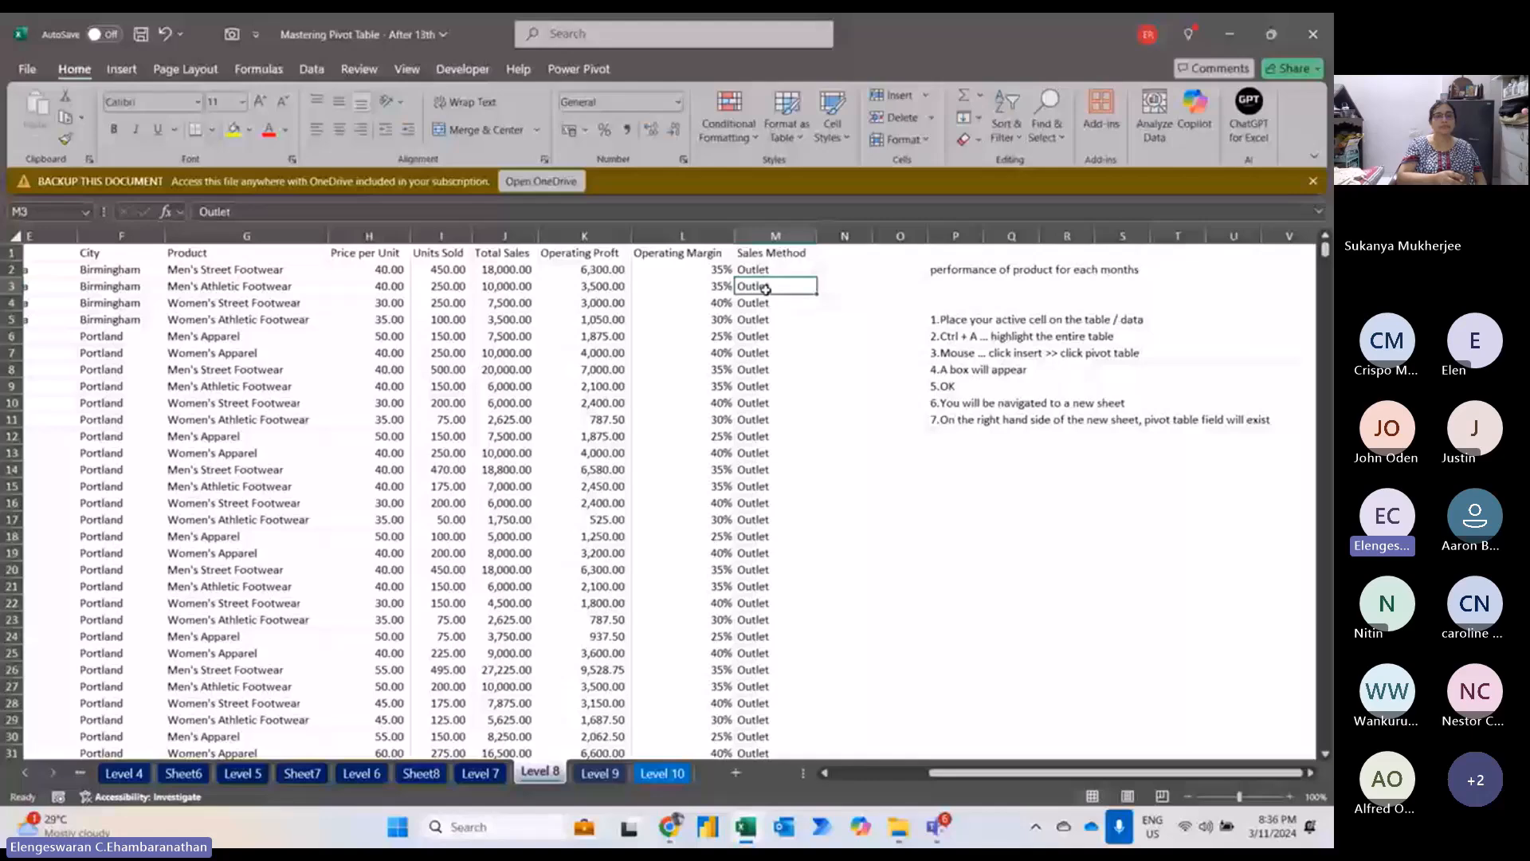
{"action": "key", "text": "ctrl+a"}
{"action": "left_click", "coordinate": [122, 69]}
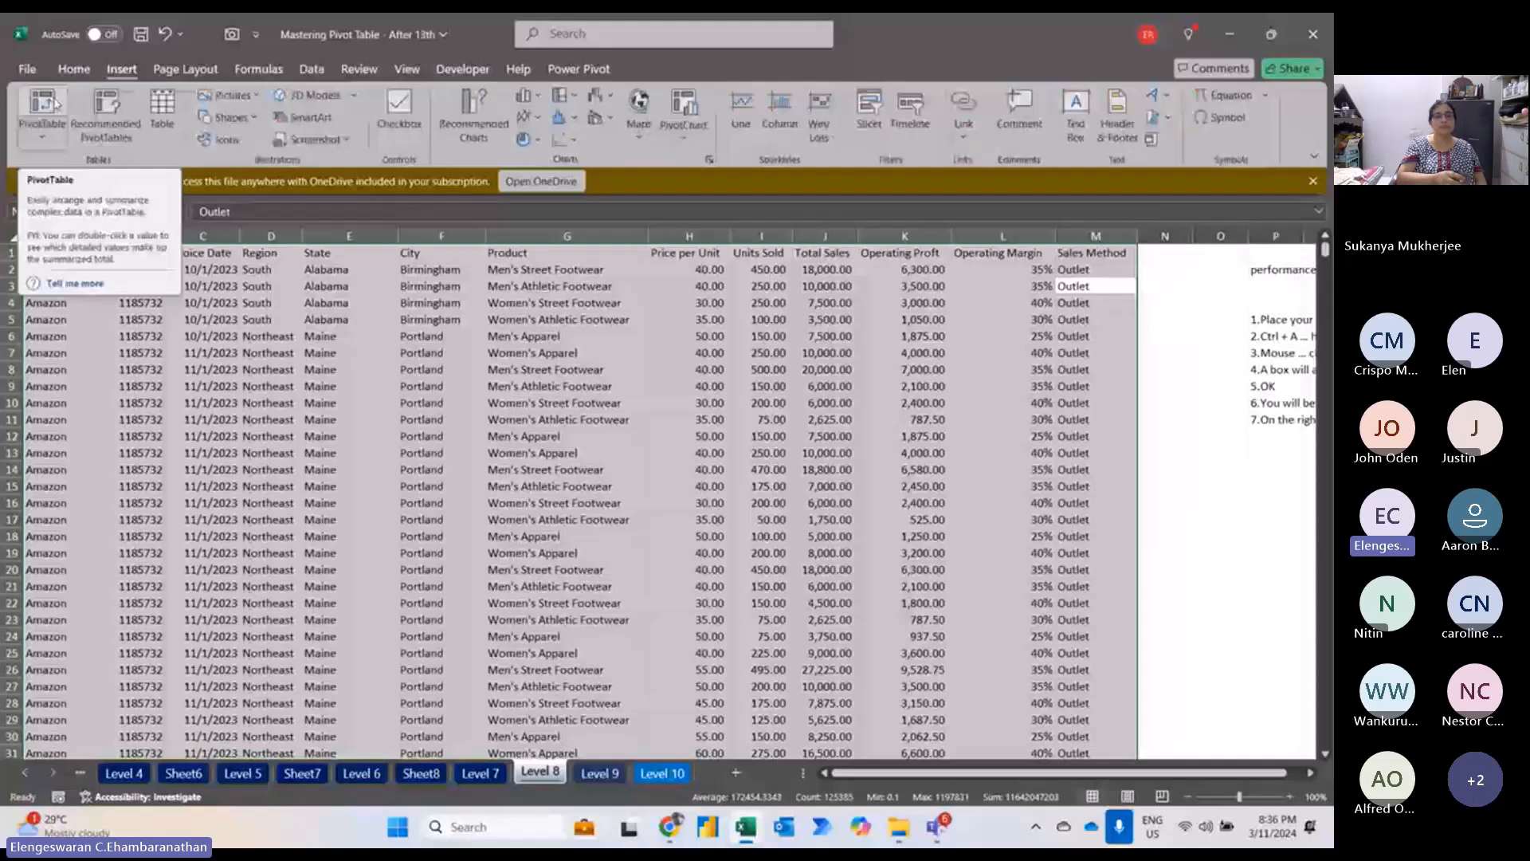
{"action": "left_click", "coordinate": [48, 108]}
{"action": "left_click", "coordinate": [563, 511]}
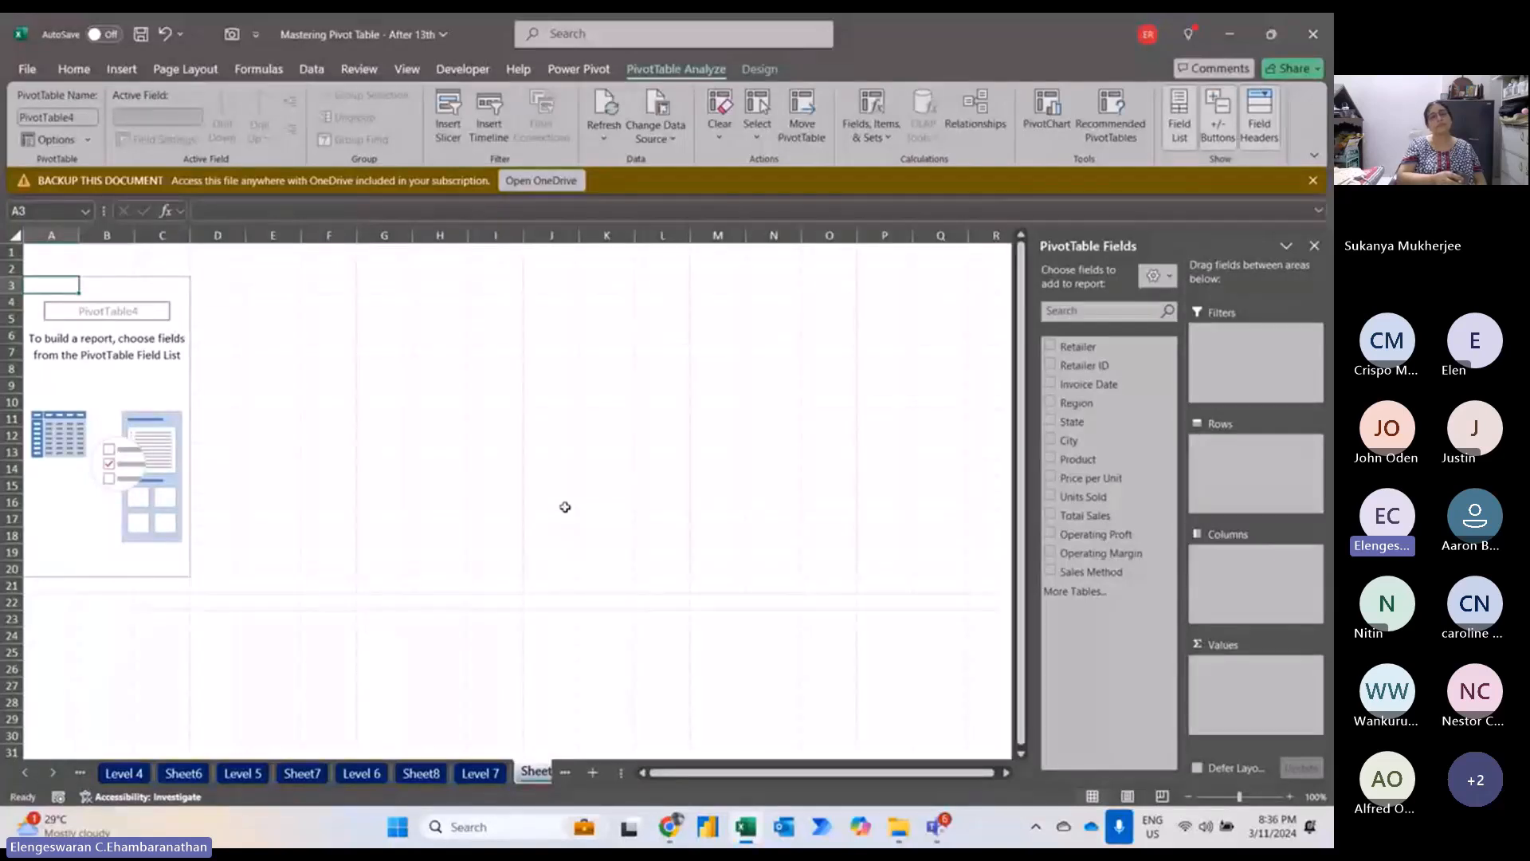
Add Invoice Date as the pivot table's rows and Total Sales as its summed values.
{"action": "left_click", "coordinate": [1050, 383]}
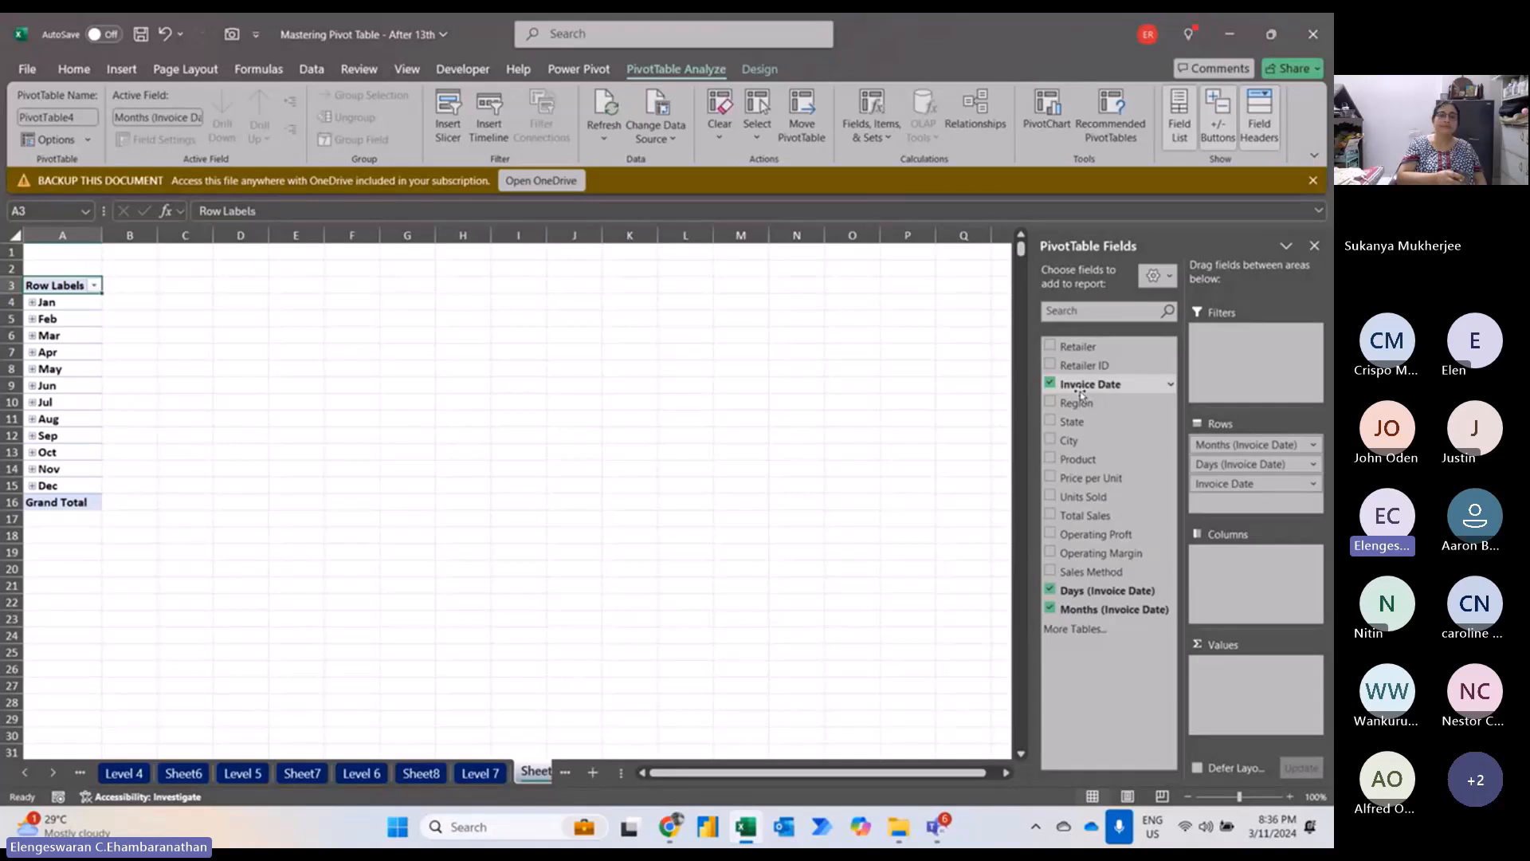
{"action": "left_click", "coordinate": [1052, 515]}
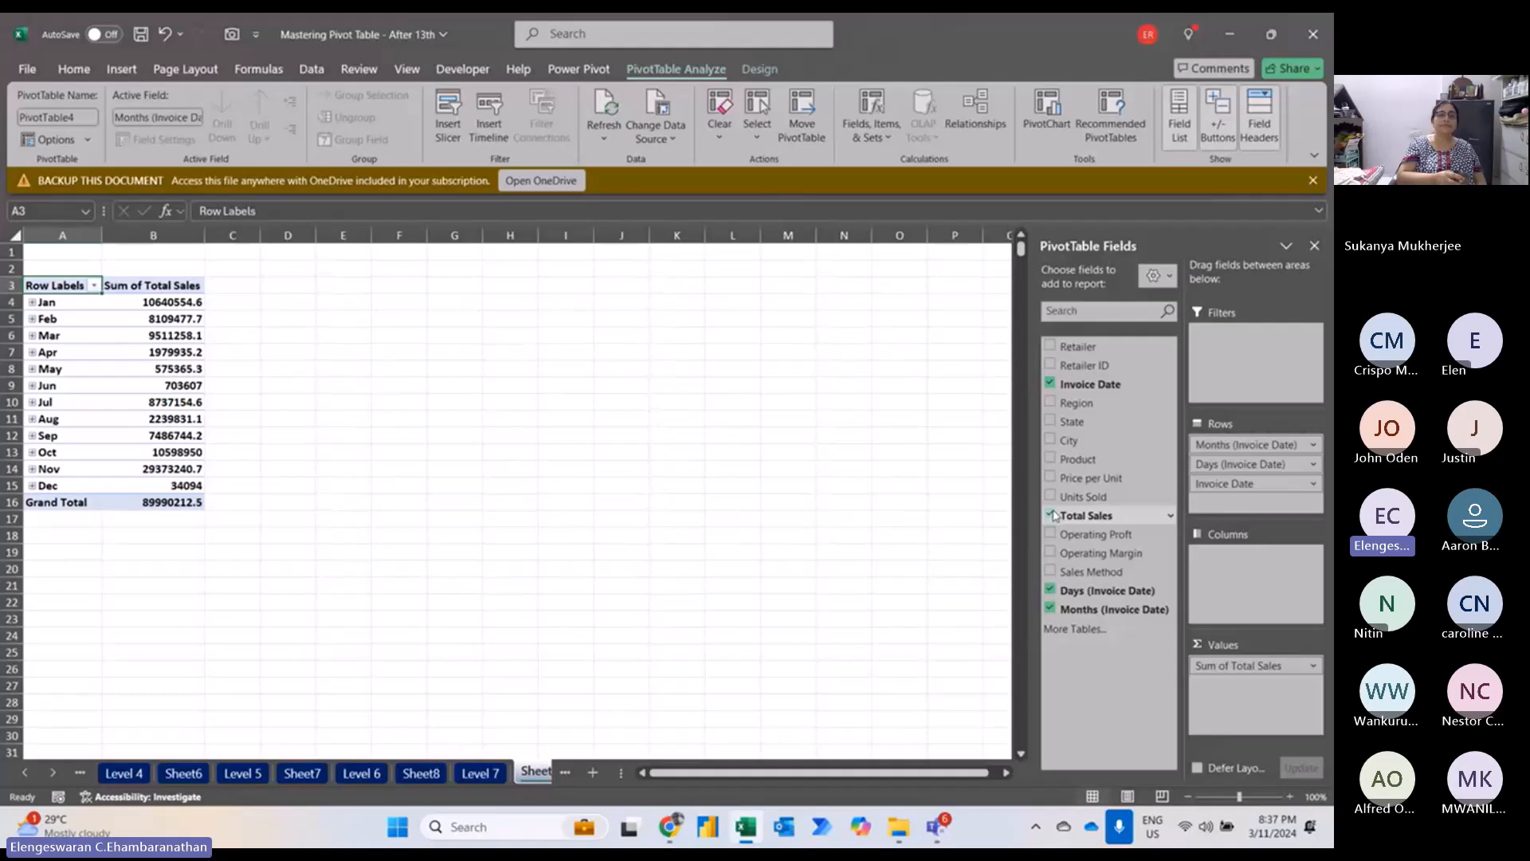
Format the Sum of Total Sales values as Accounting with no currency symbol and 0 decimal places.
{"action": "right_click", "coordinate": [183, 302]}
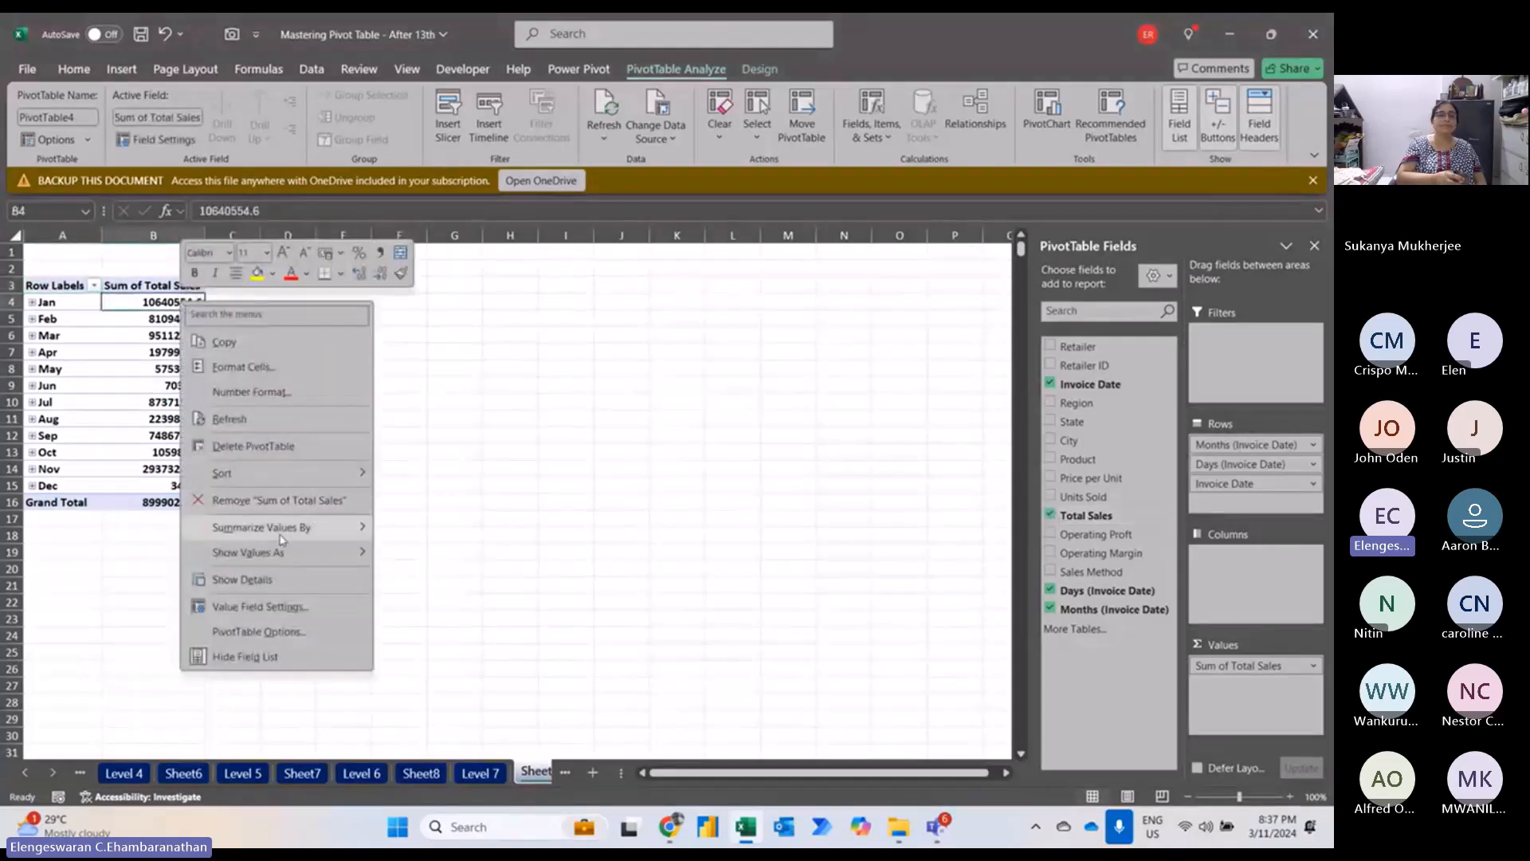
{"action": "mouse_move", "coordinate": [271, 550]}
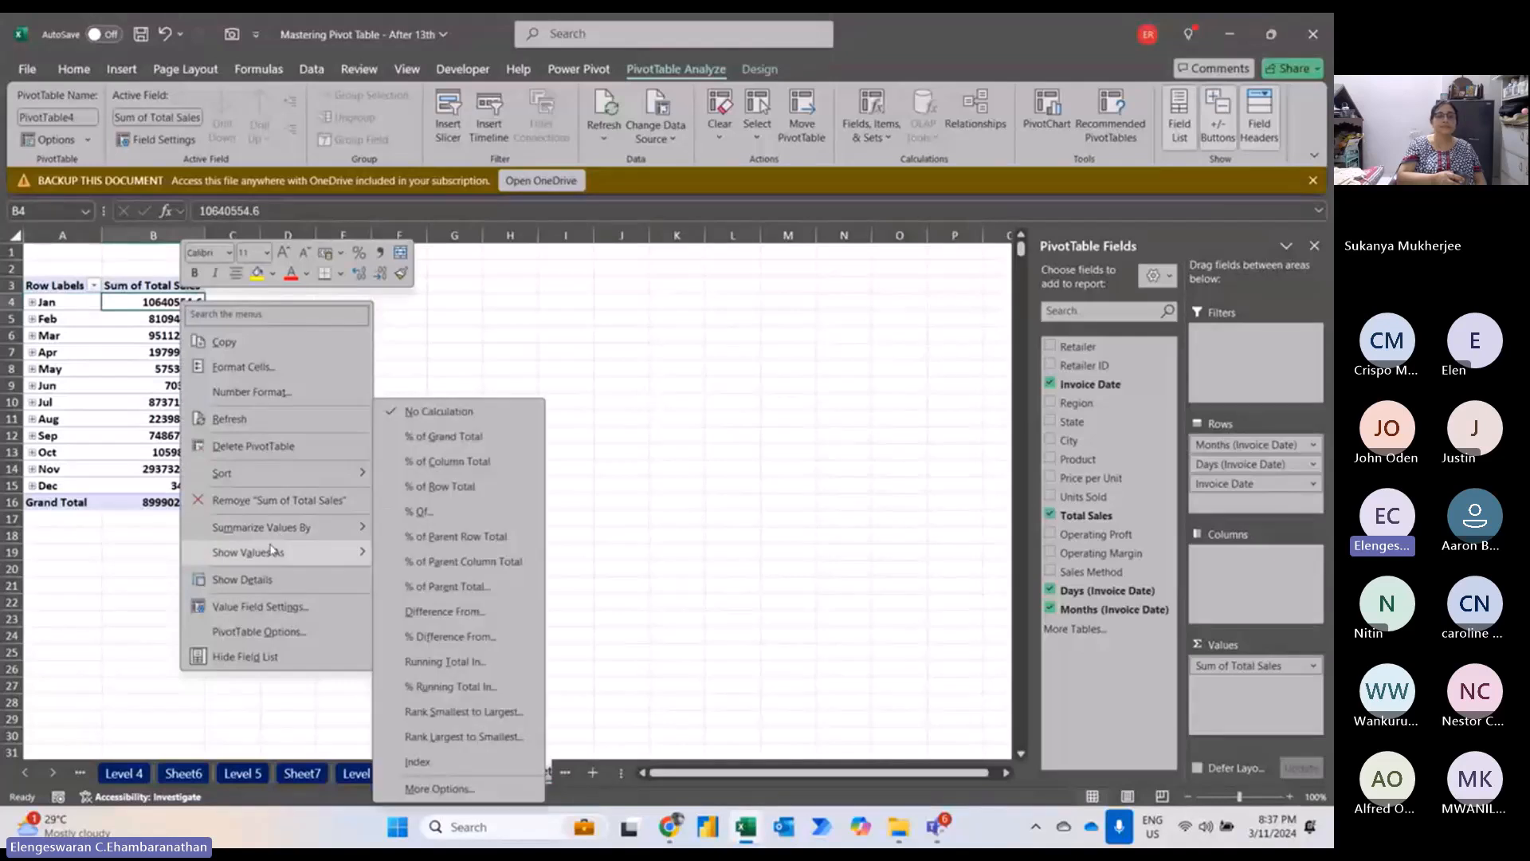
{"action": "left_click", "coordinate": [263, 399]}
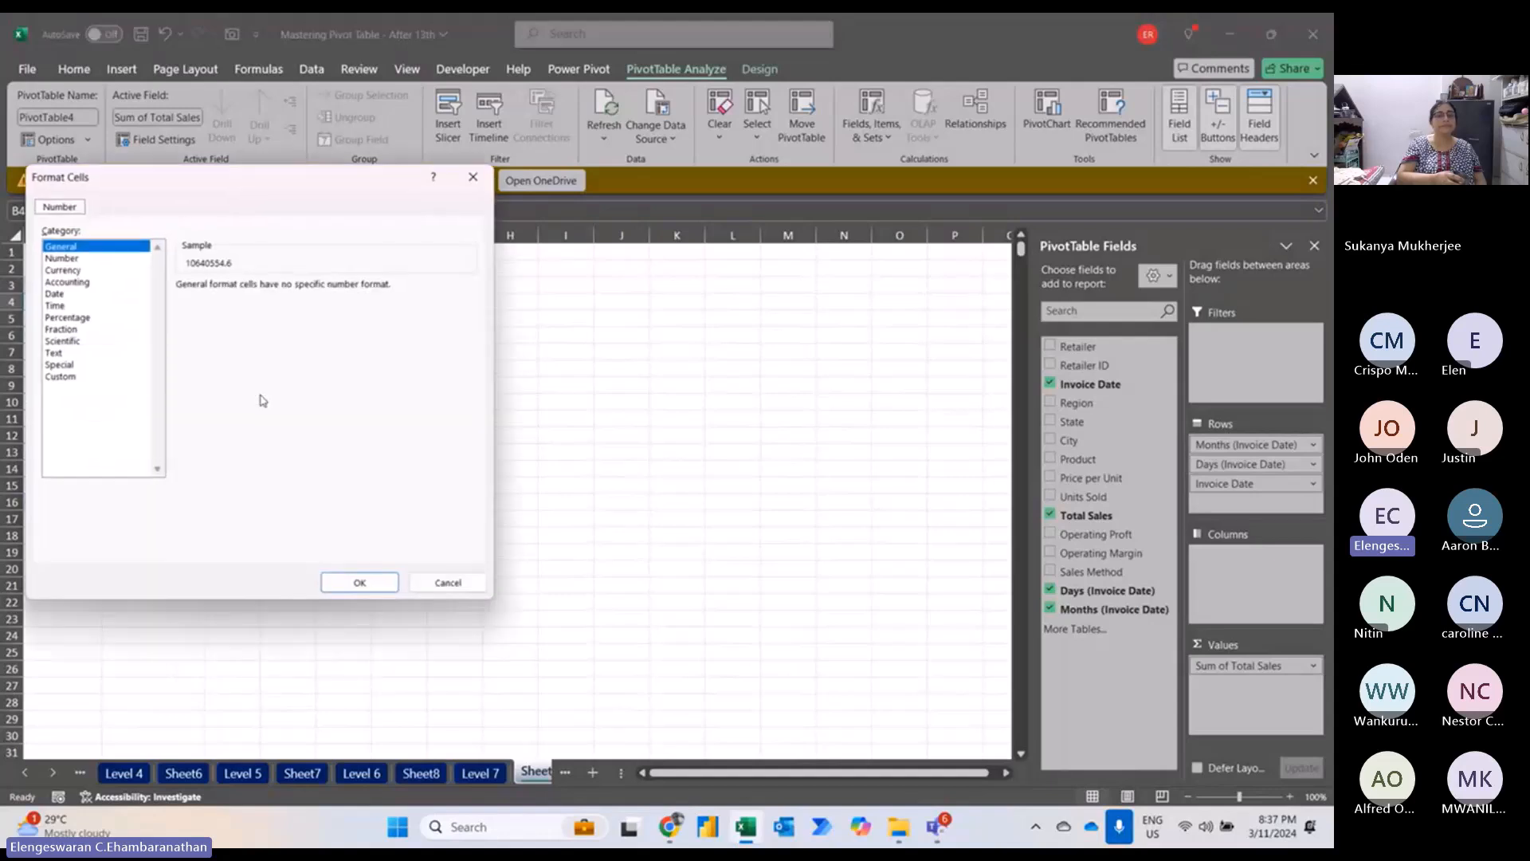
{"action": "left_click", "coordinate": [69, 282]}
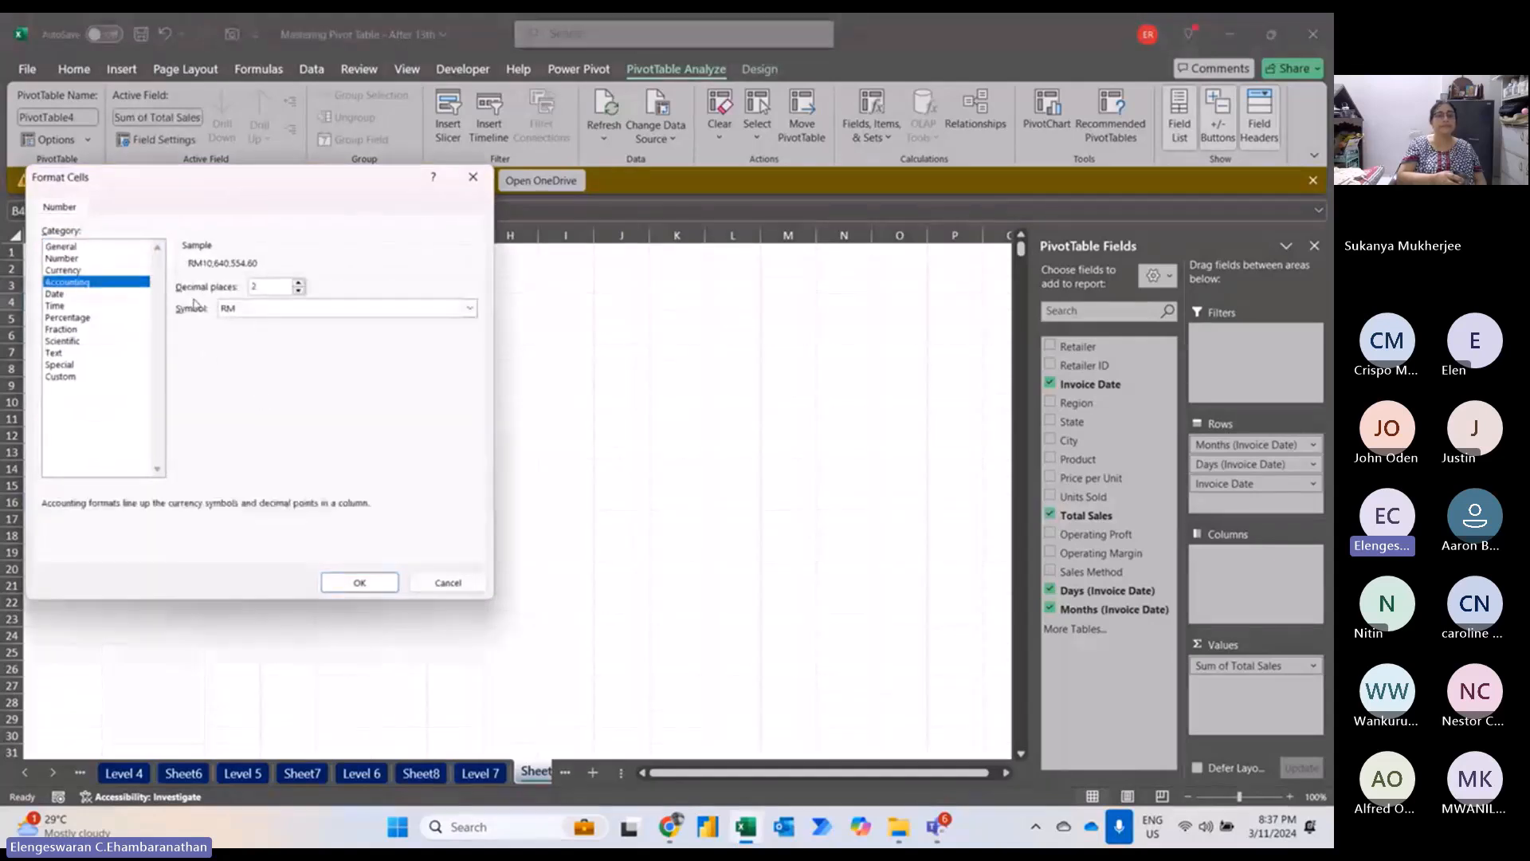
{"action": "left_click", "coordinate": [233, 312]}
{"action": "left_click", "coordinate": [233, 326]}
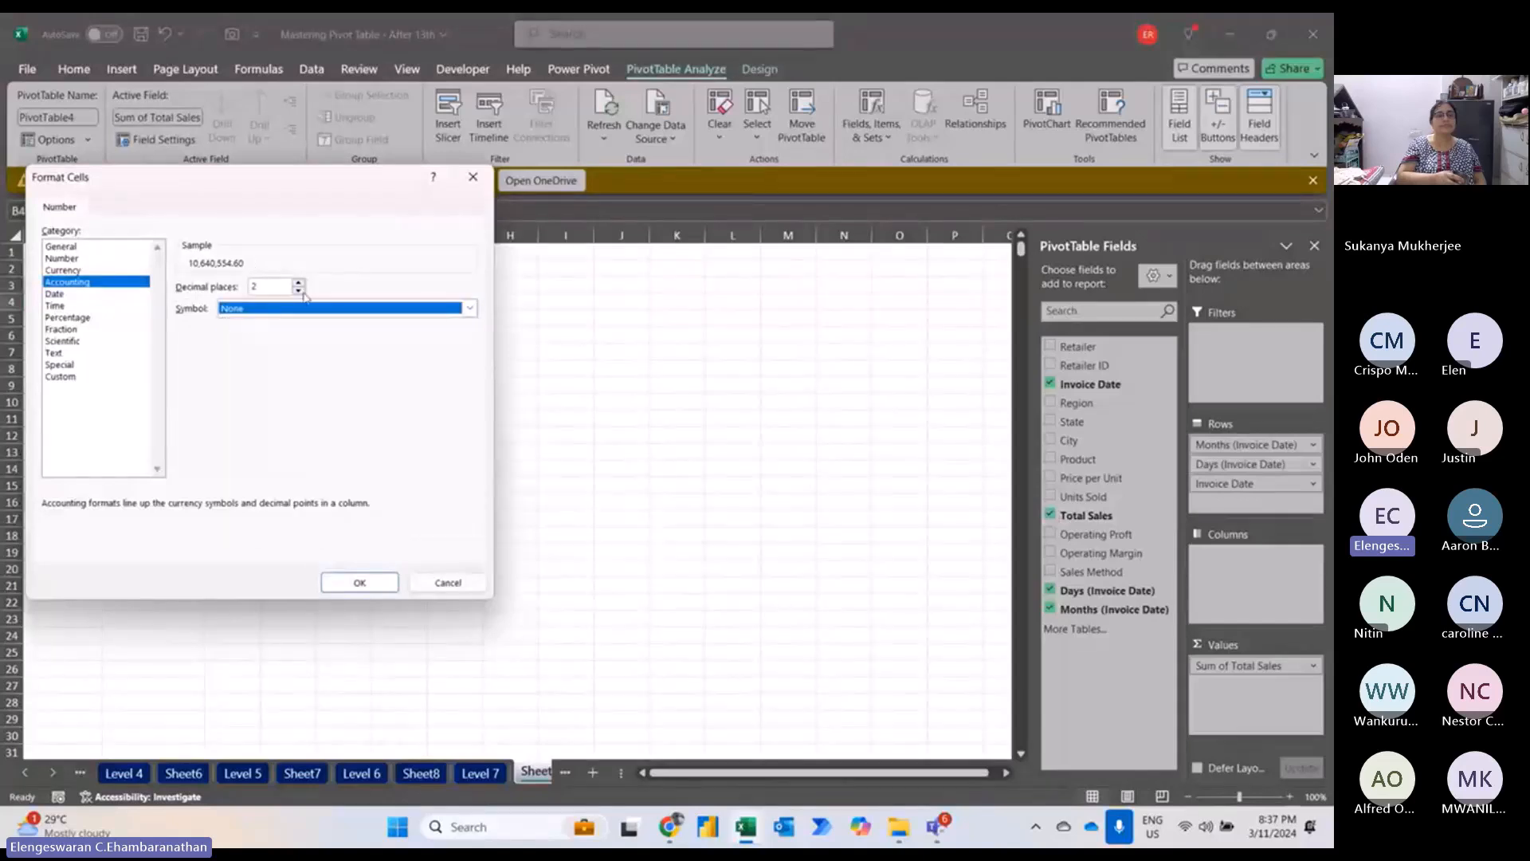
{"action": "left_click", "coordinate": [299, 290]}
{"action": "left_click", "coordinate": [298, 290]}
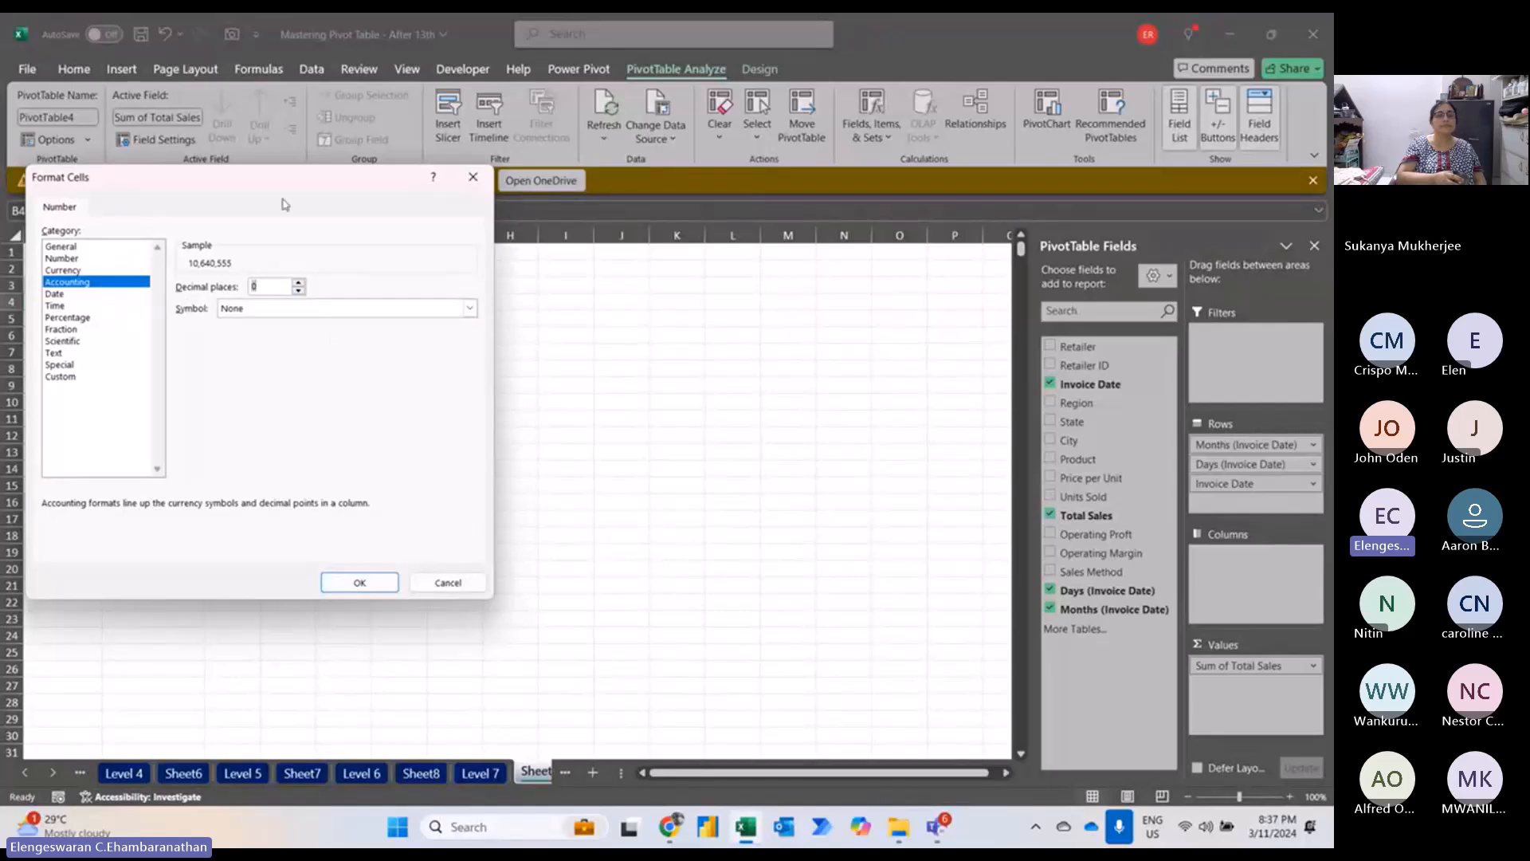
{"action": "left_click", "coordinate": [357, 586]}
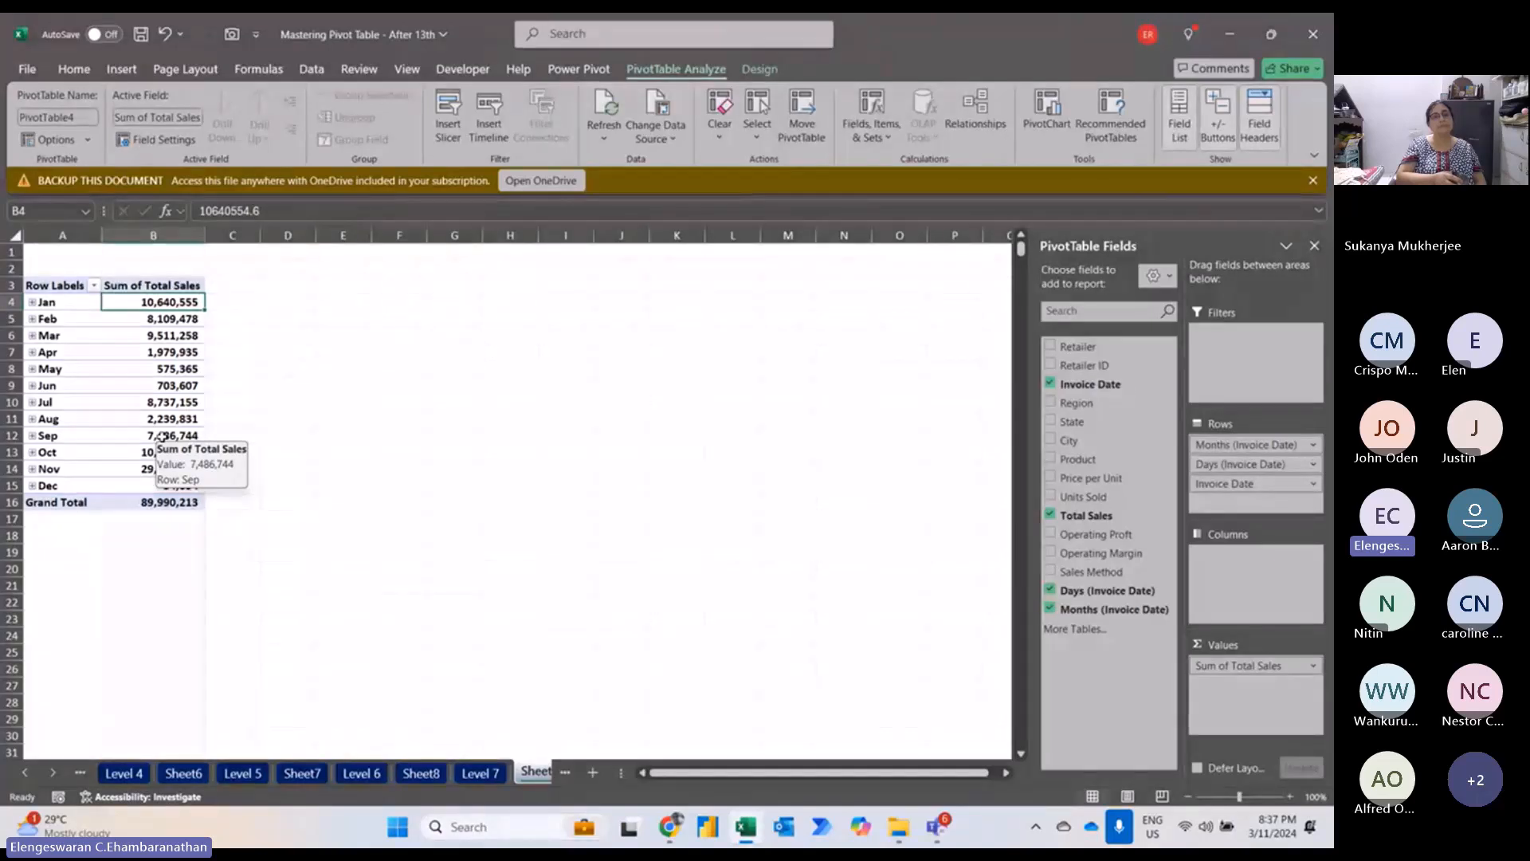
Enter the heading "performance of each product for the respective months" in cell E1 and return to the pivot table's January total.
{"action": "left_click", "coordinate": [334, 253]}
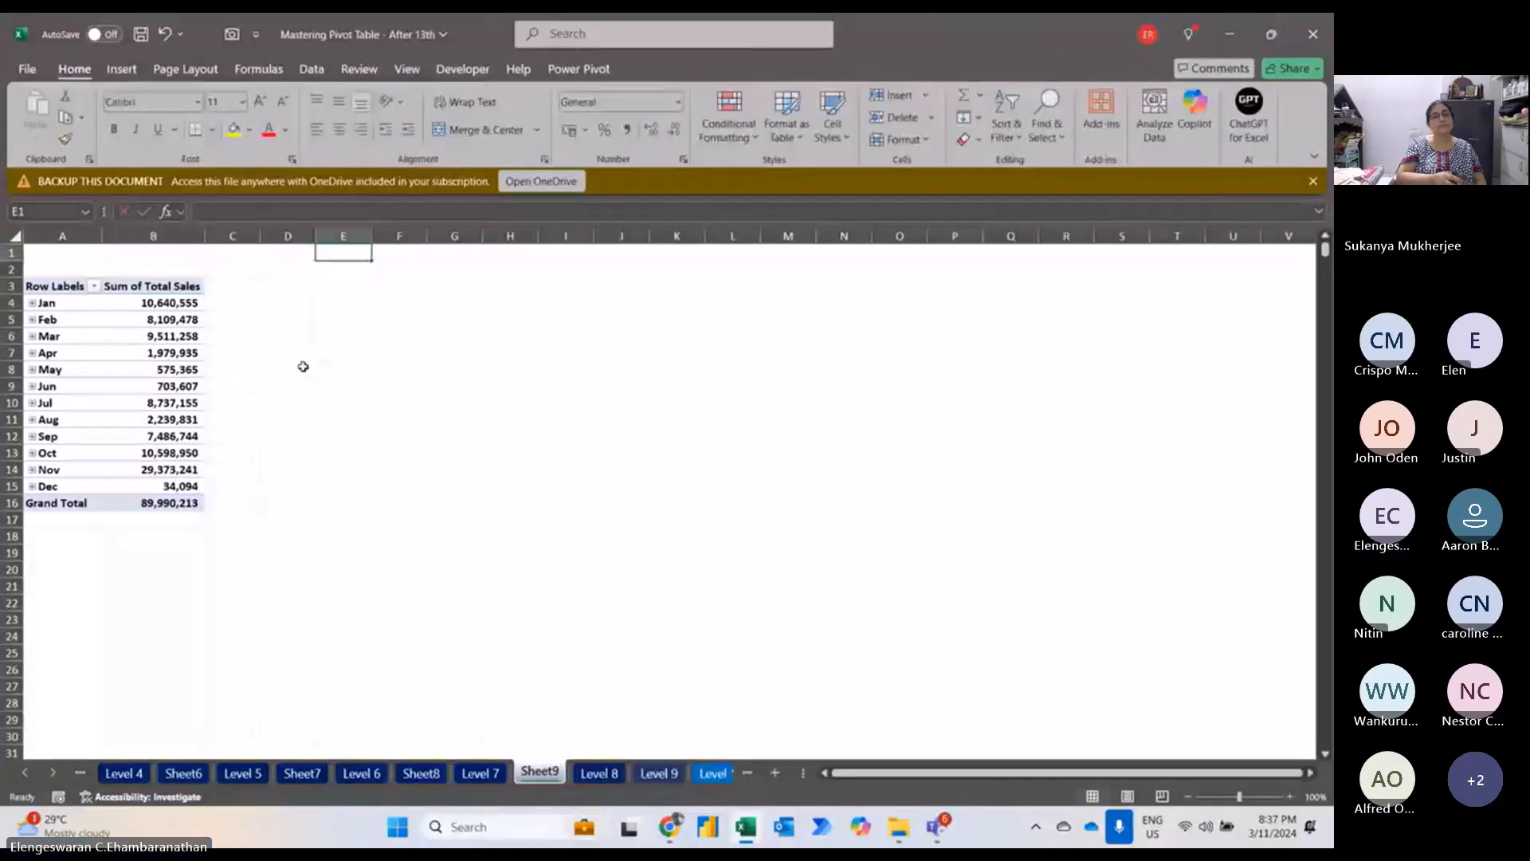
{"action": "type", "text": "performance"}
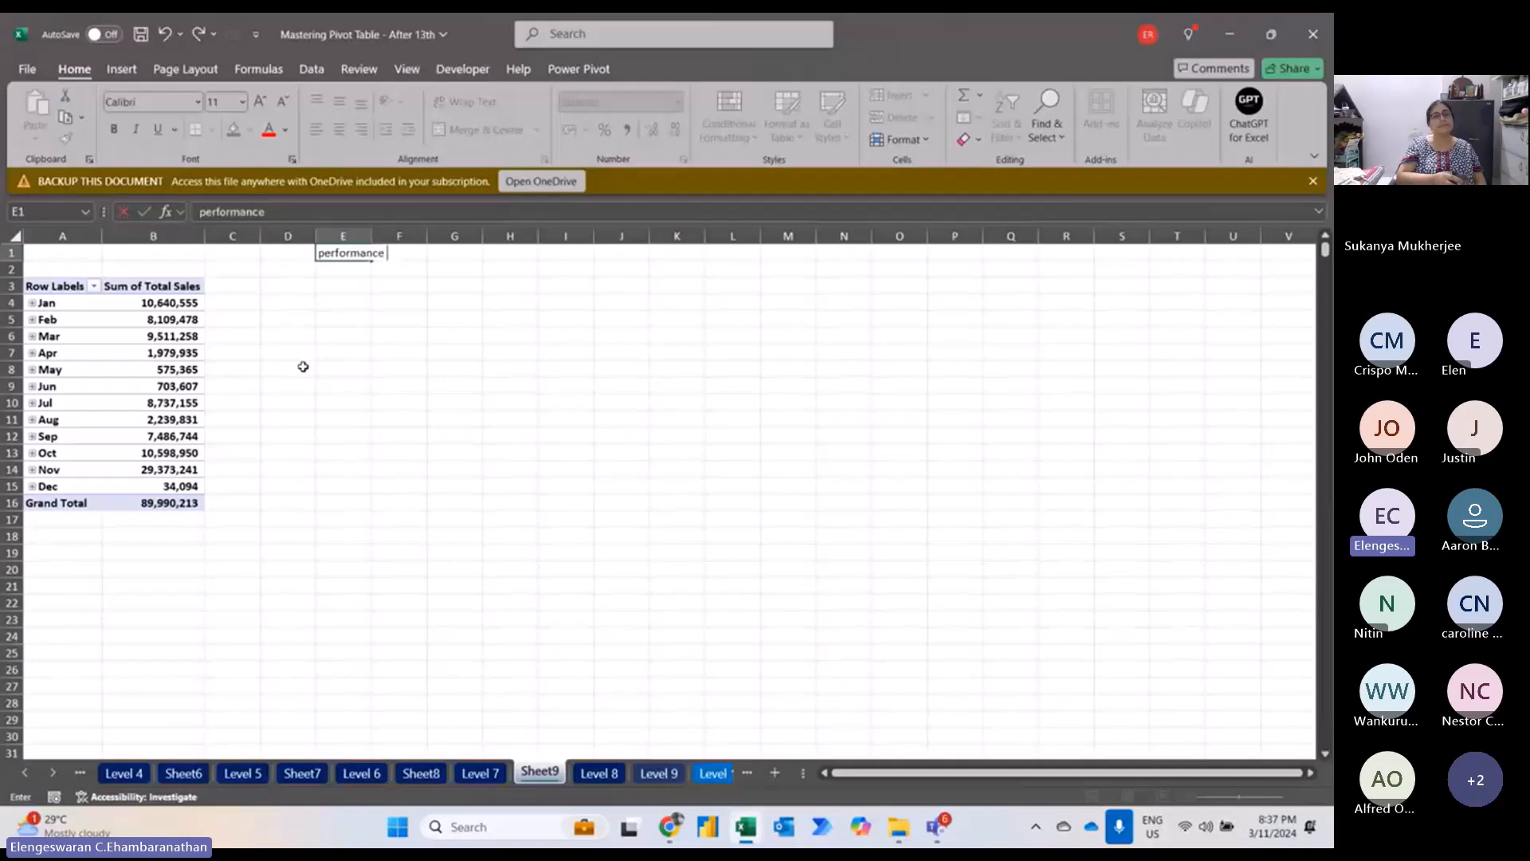
{"action": "type", "text": " of each prod"}
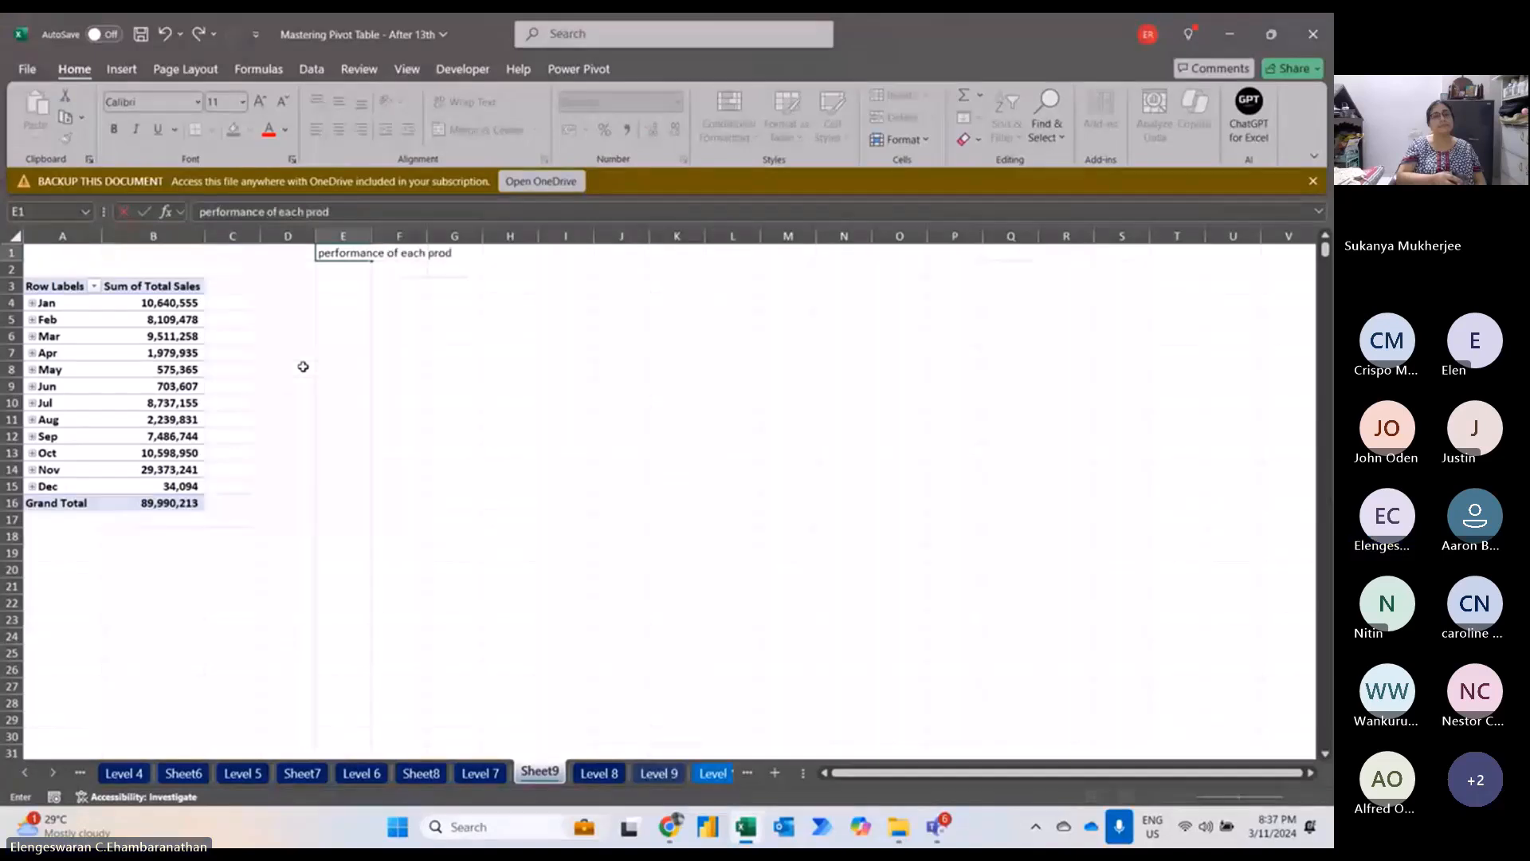
{"action": "type", "text": "uct for"}
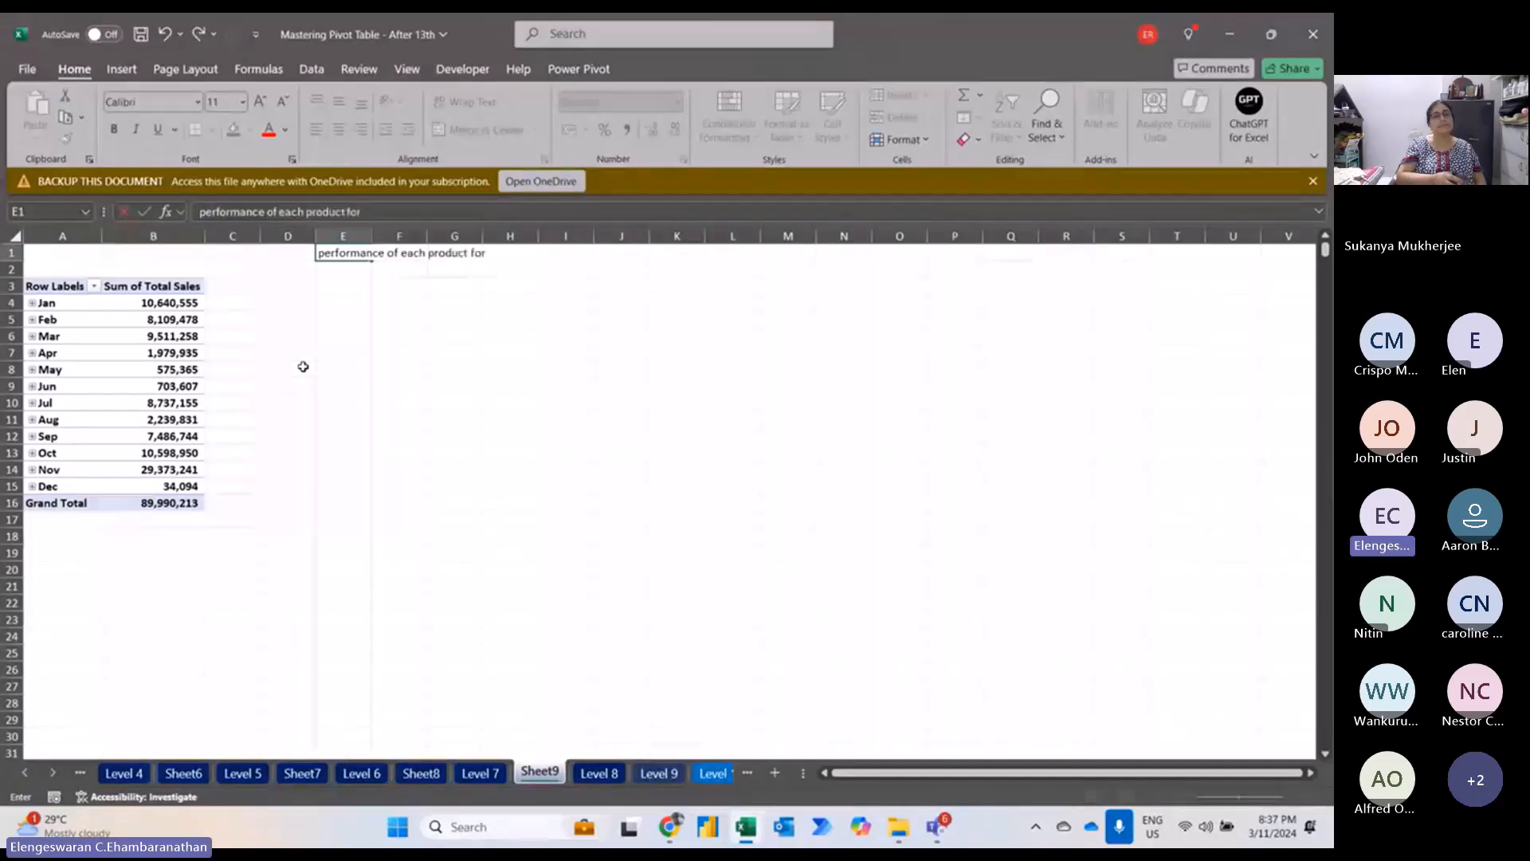
{"action": "type", "text": " the re"}
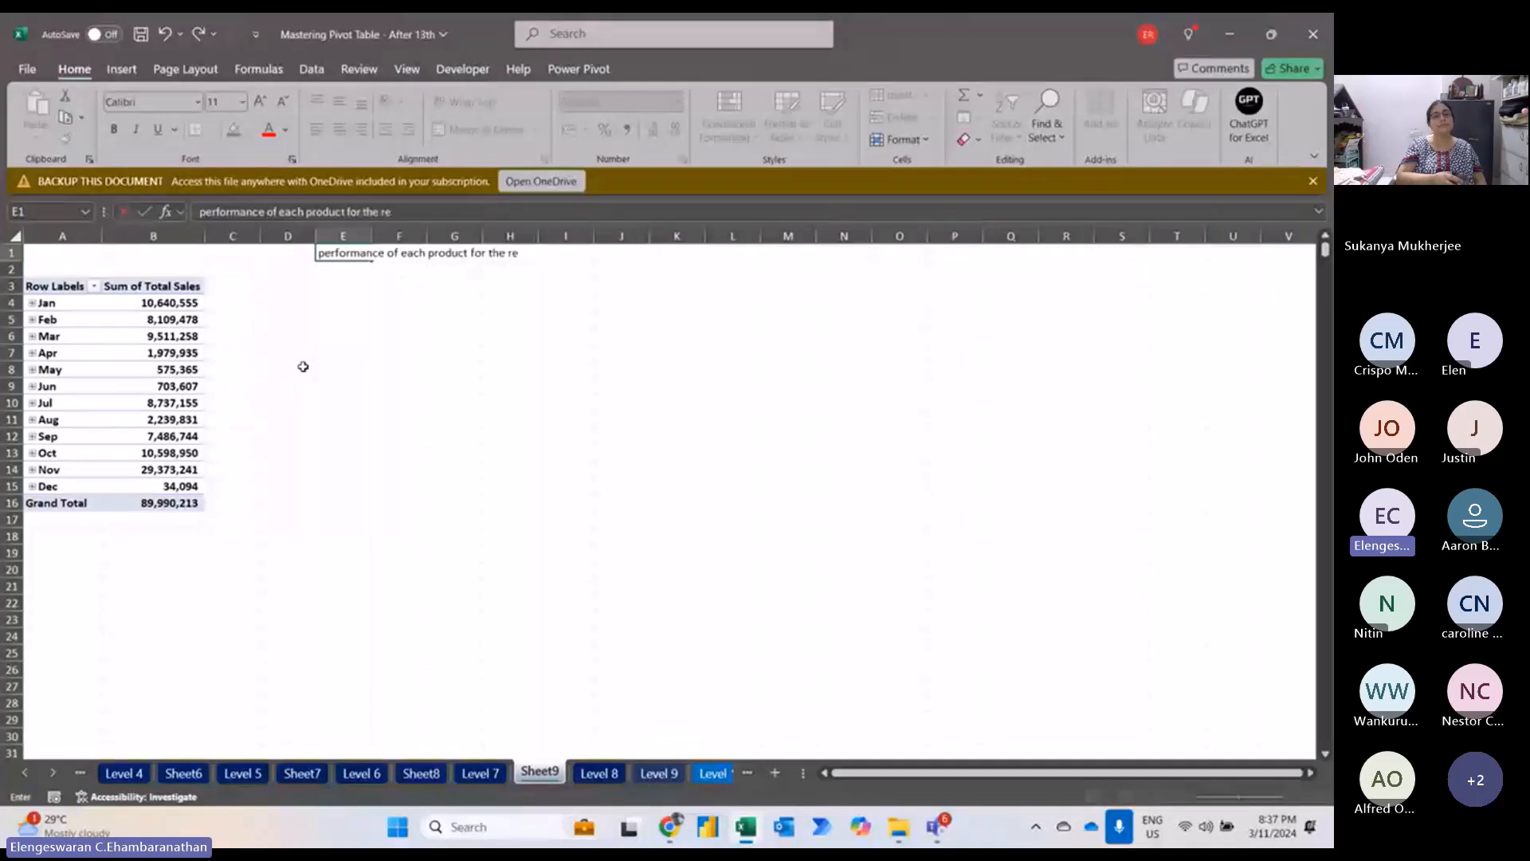
{"action": "type", "text": "spective months"}
{"action": "key", "text": "Return"}
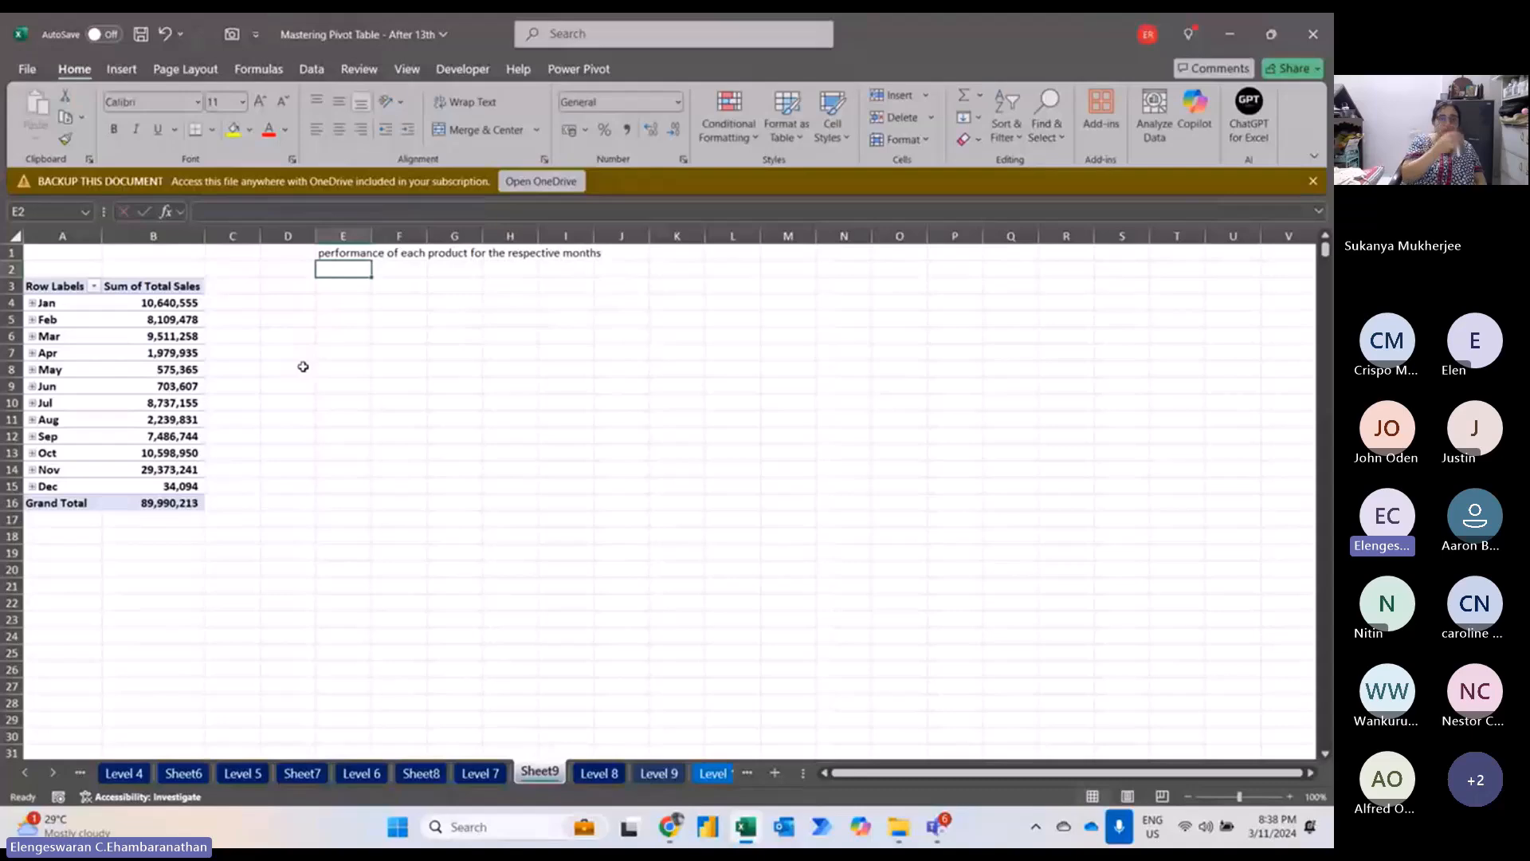
{"action": "left_click", "coordinate": [190, 302]}
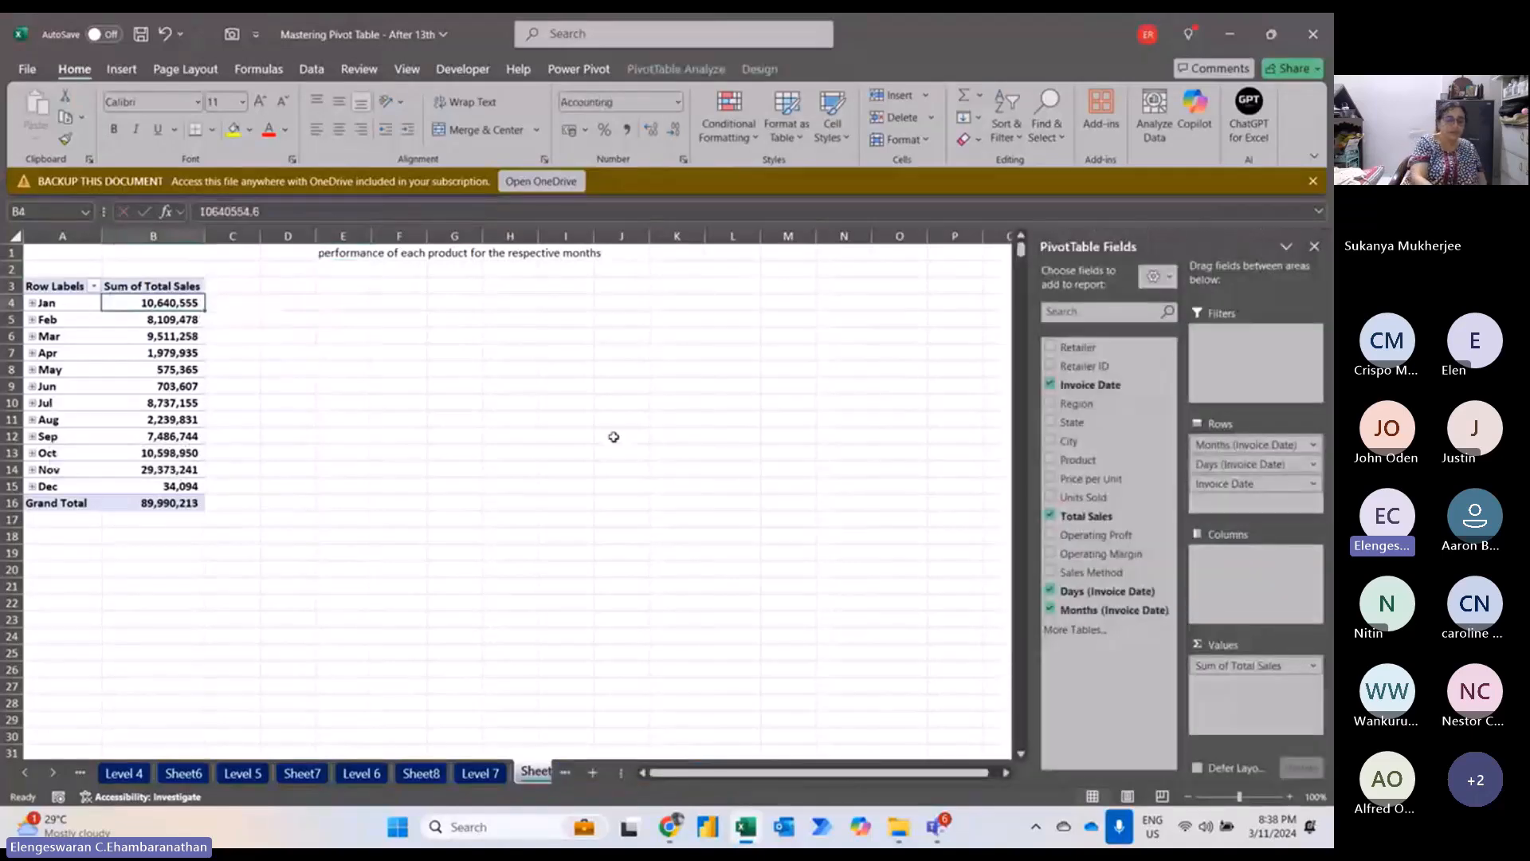
Add Total Sales as a second value and show it as % Difference From, with base field Months (Invoice Date) and base item (previous).
{"action": "left_click_drag", "start_coordinate": [1085, 516], "coordinate": [1231, 717]}
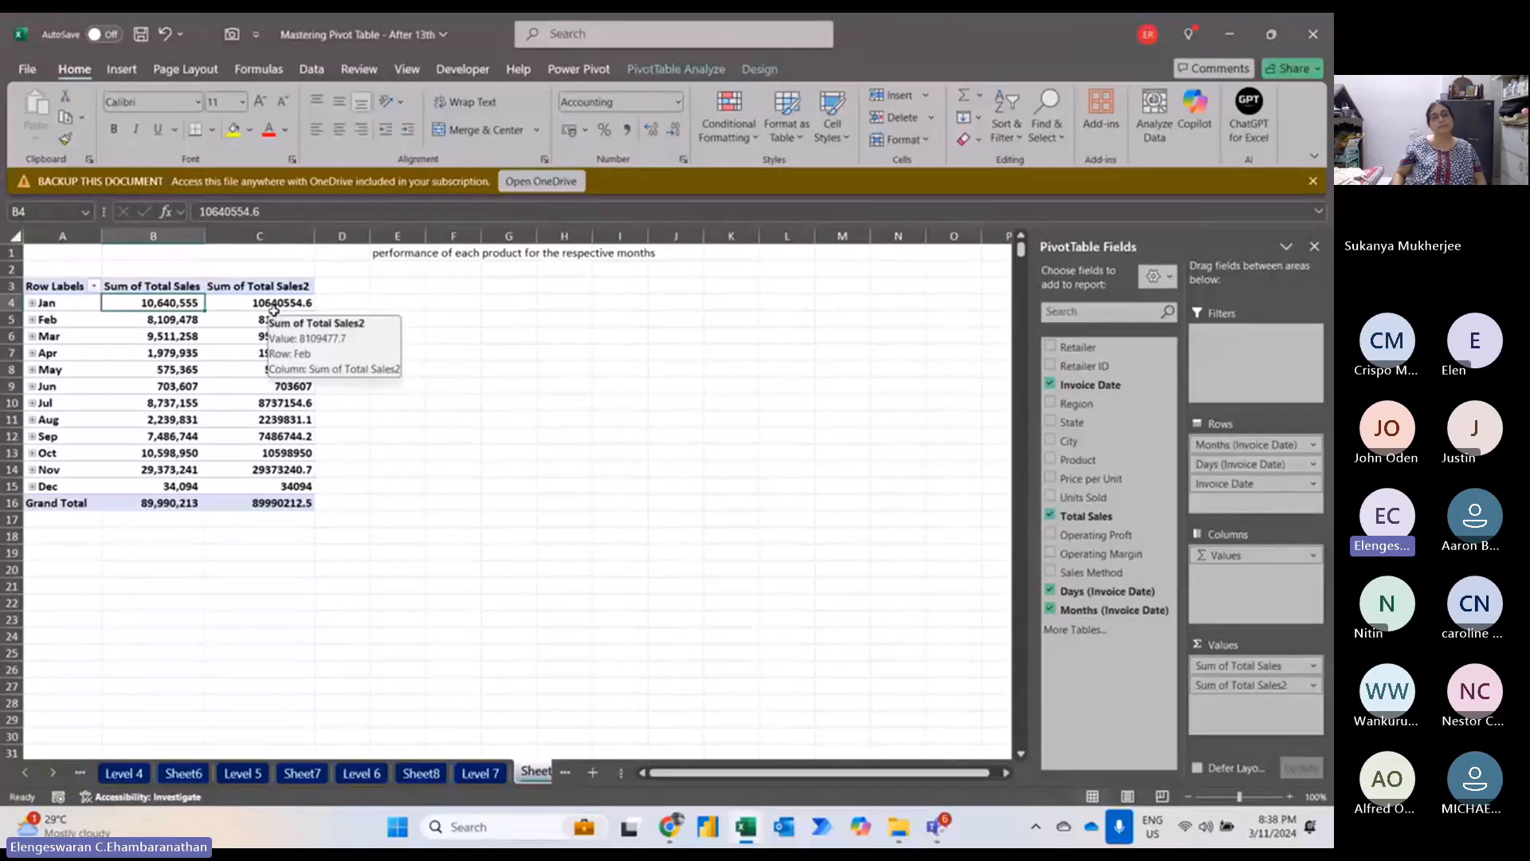
{"action": "right_click", "coordinate": [272, 310]}
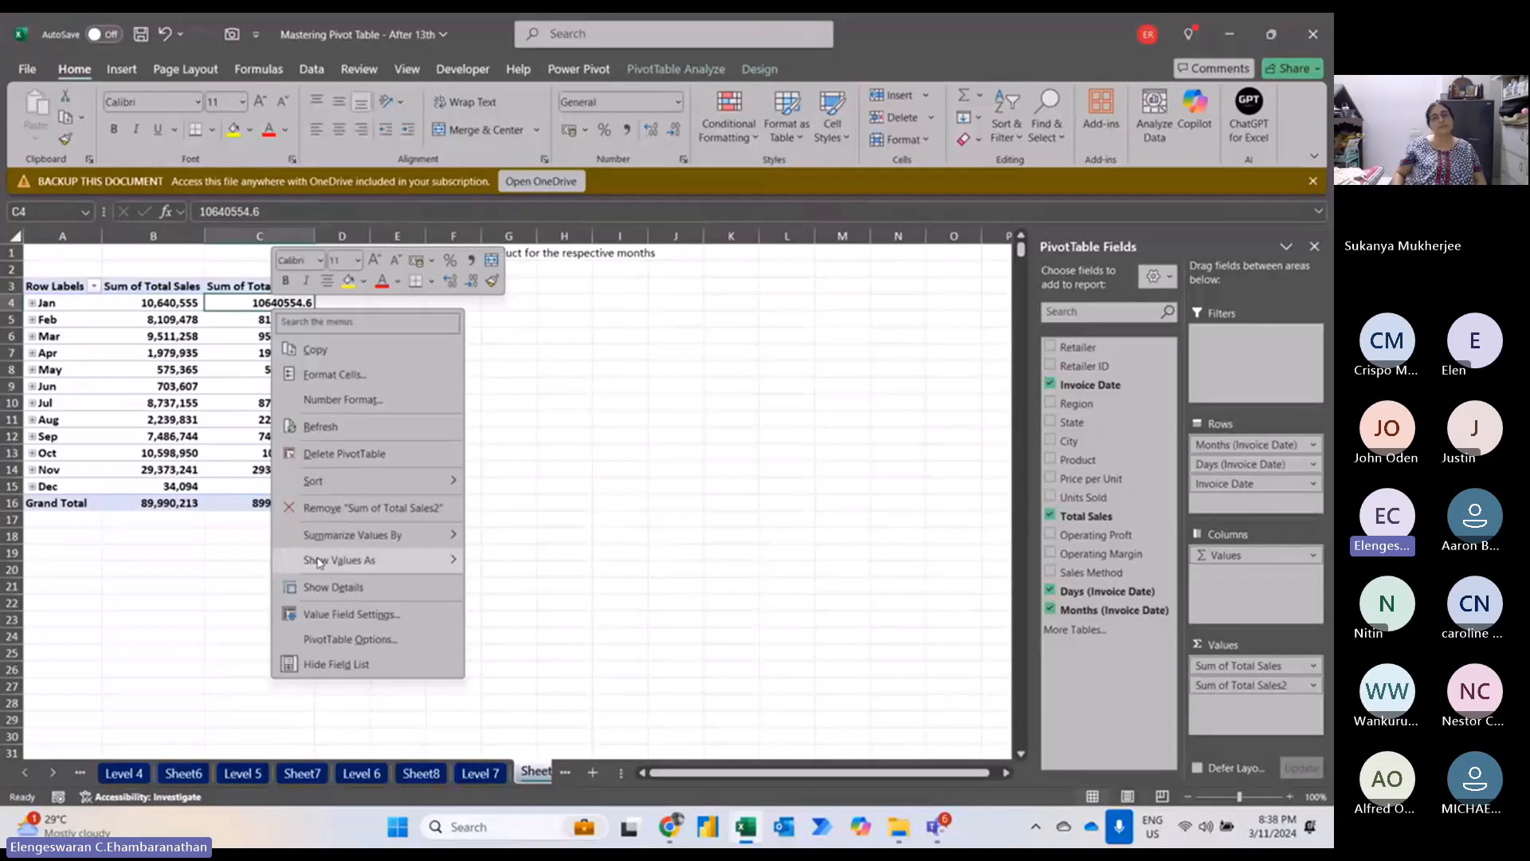
{"action": "mouse_move", "coordinate": [318, 563]}
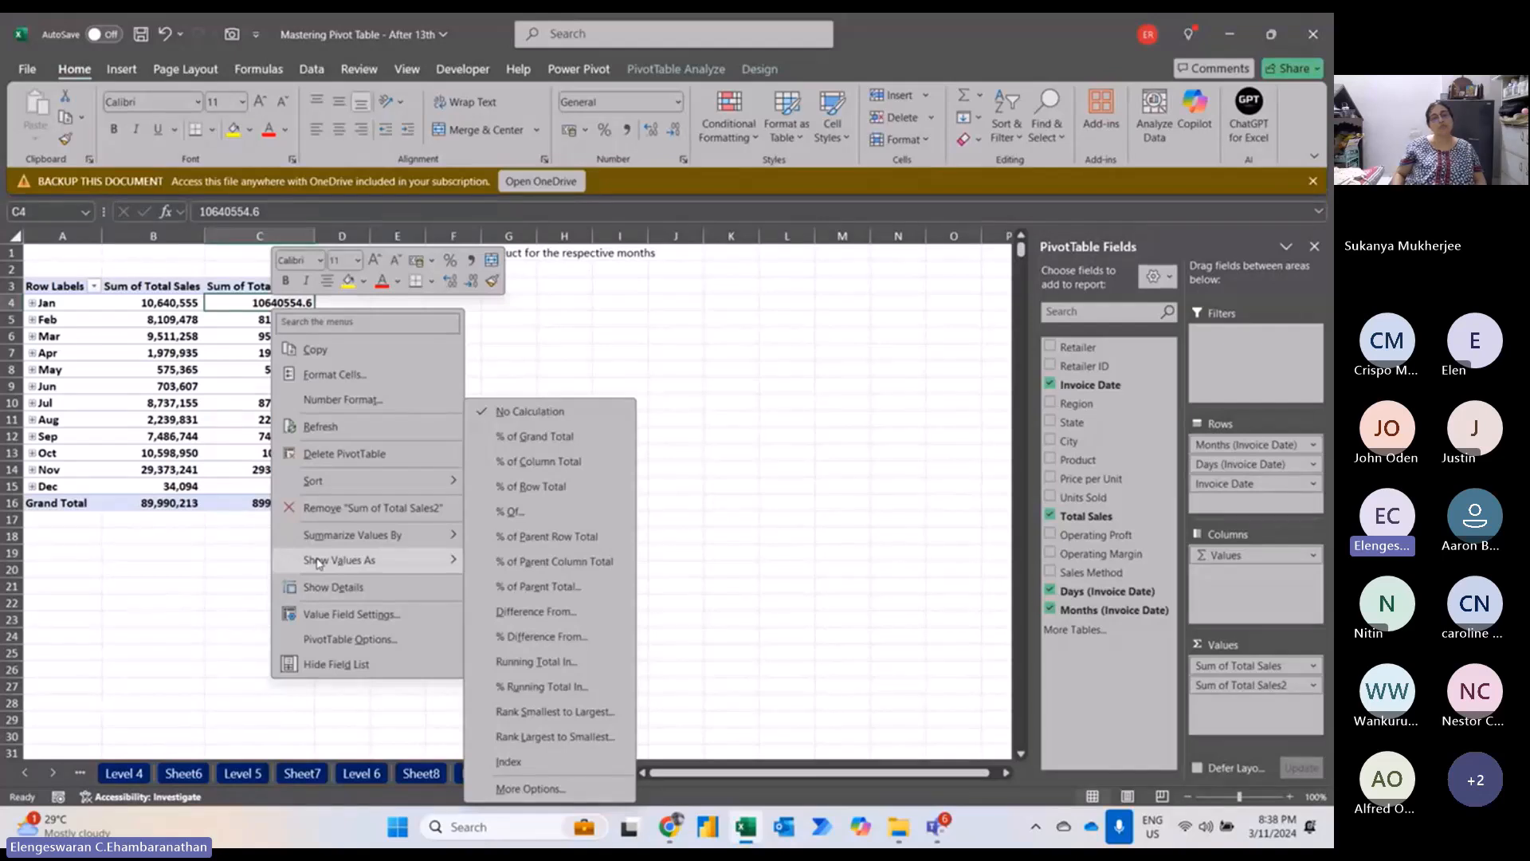
{"action": "left_click", "coordinate": [529, 638]}
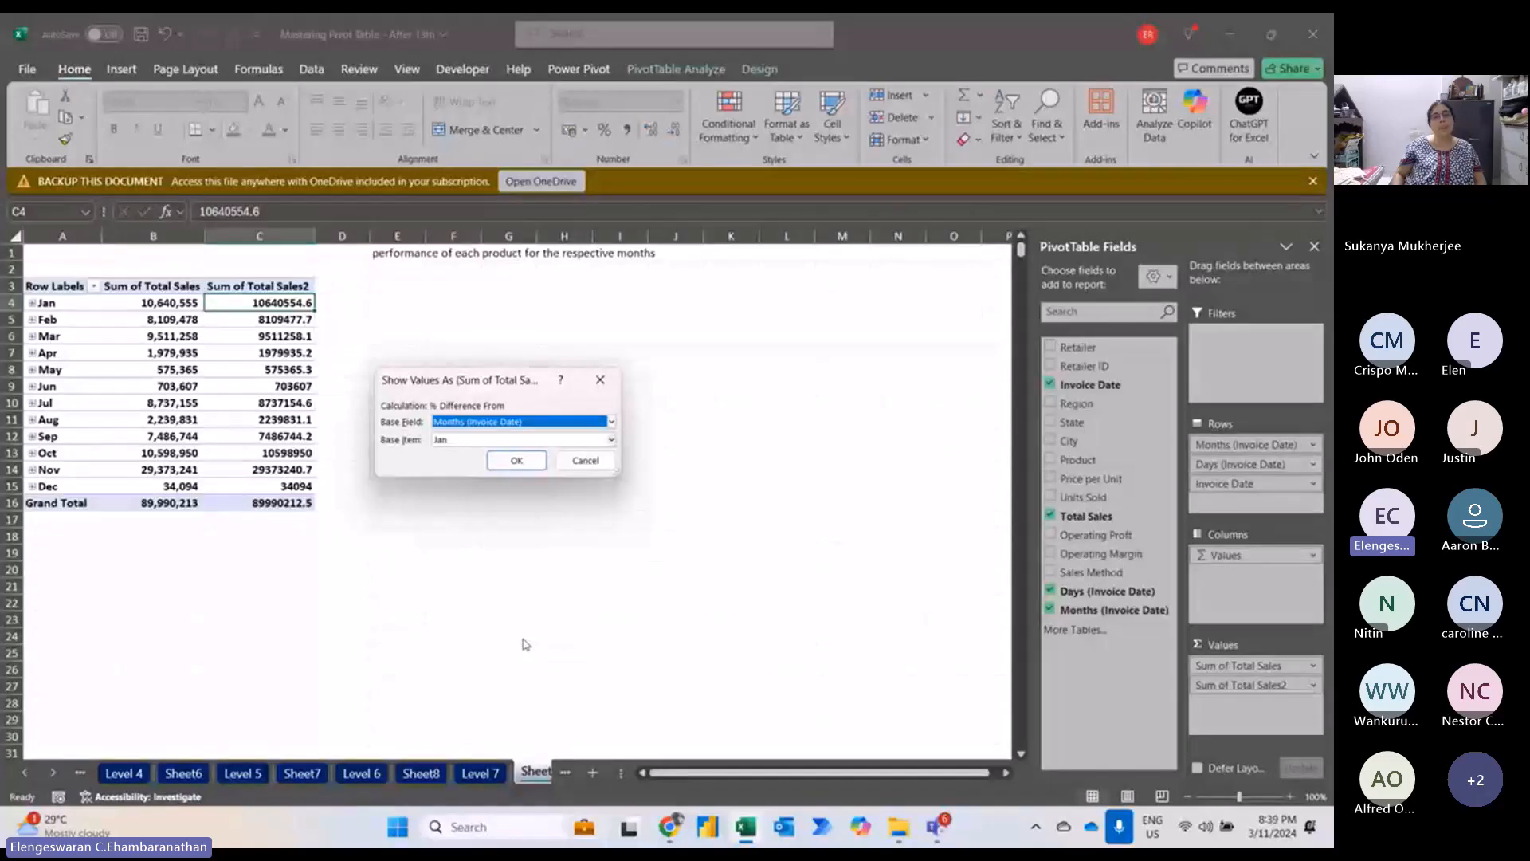
{"action": "left_click", "coordinate": [451, 440]}
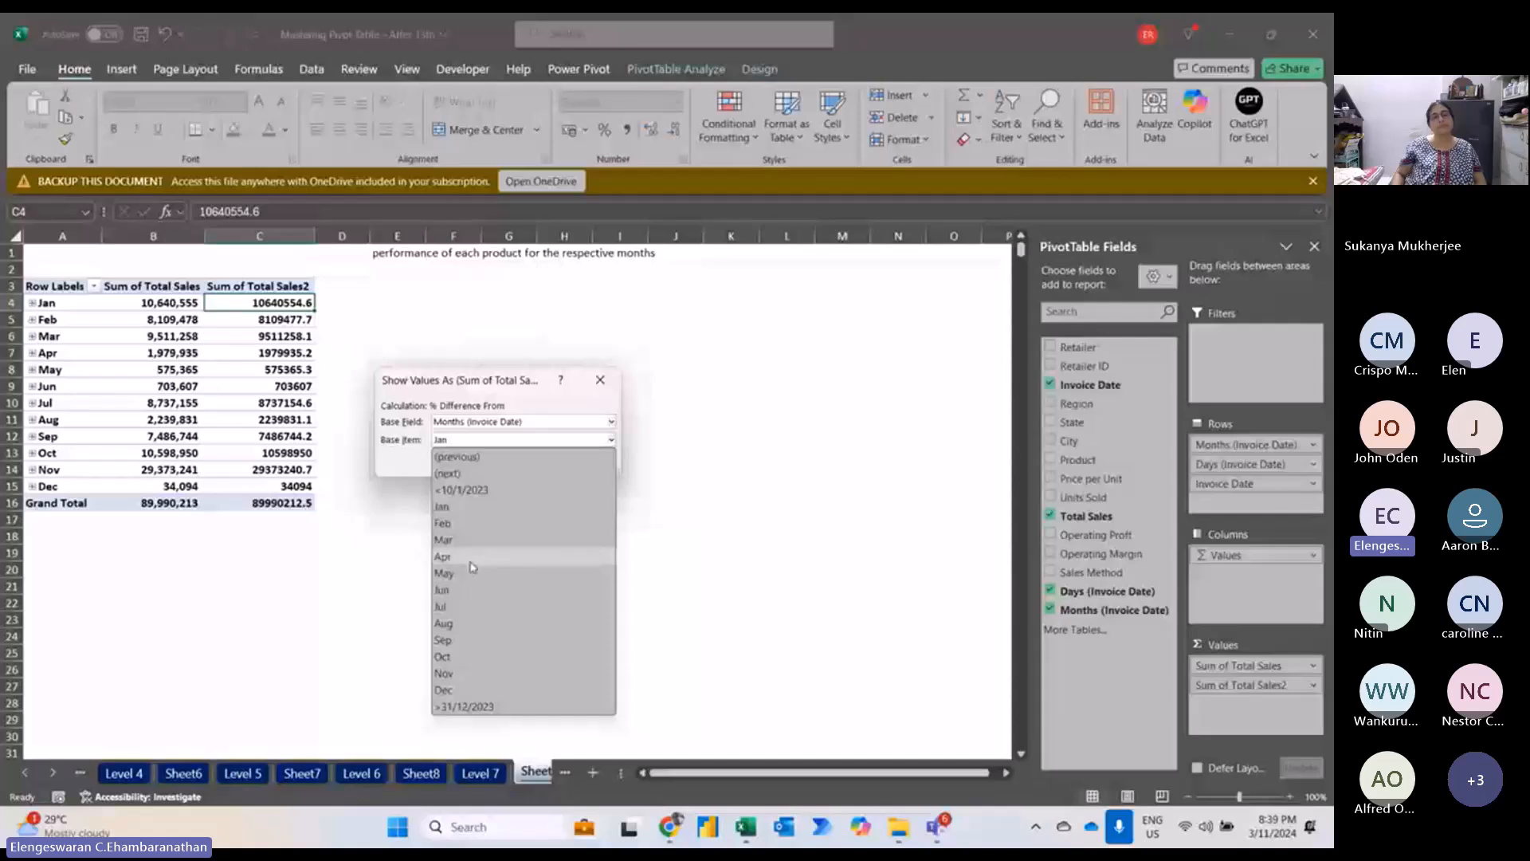
{"action": "left_click", "coordinate": [491, 457]}
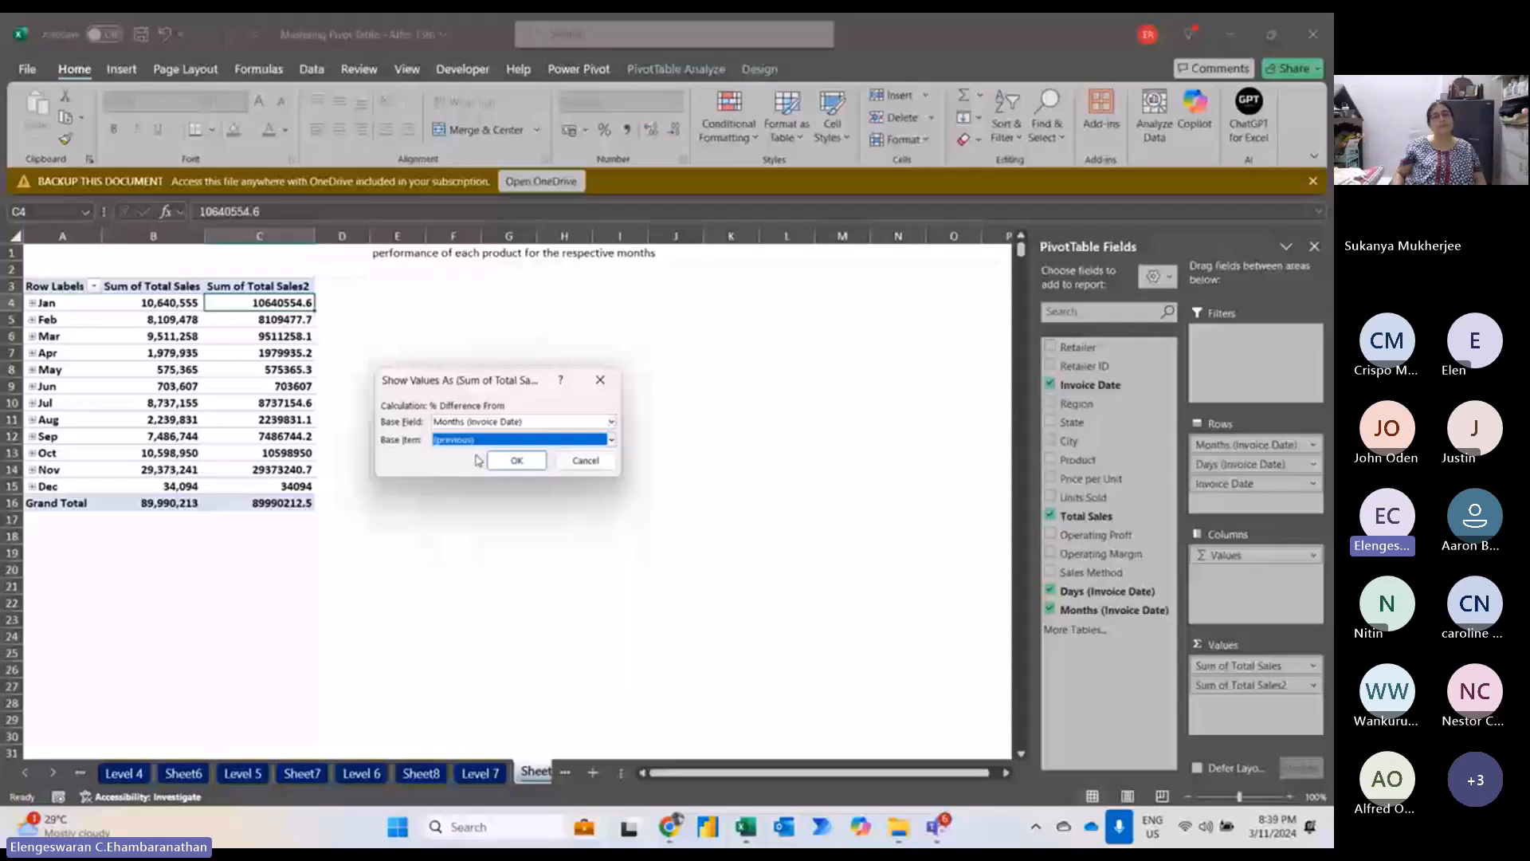
{"action": "left_click", "coordinate": [499, 459]}
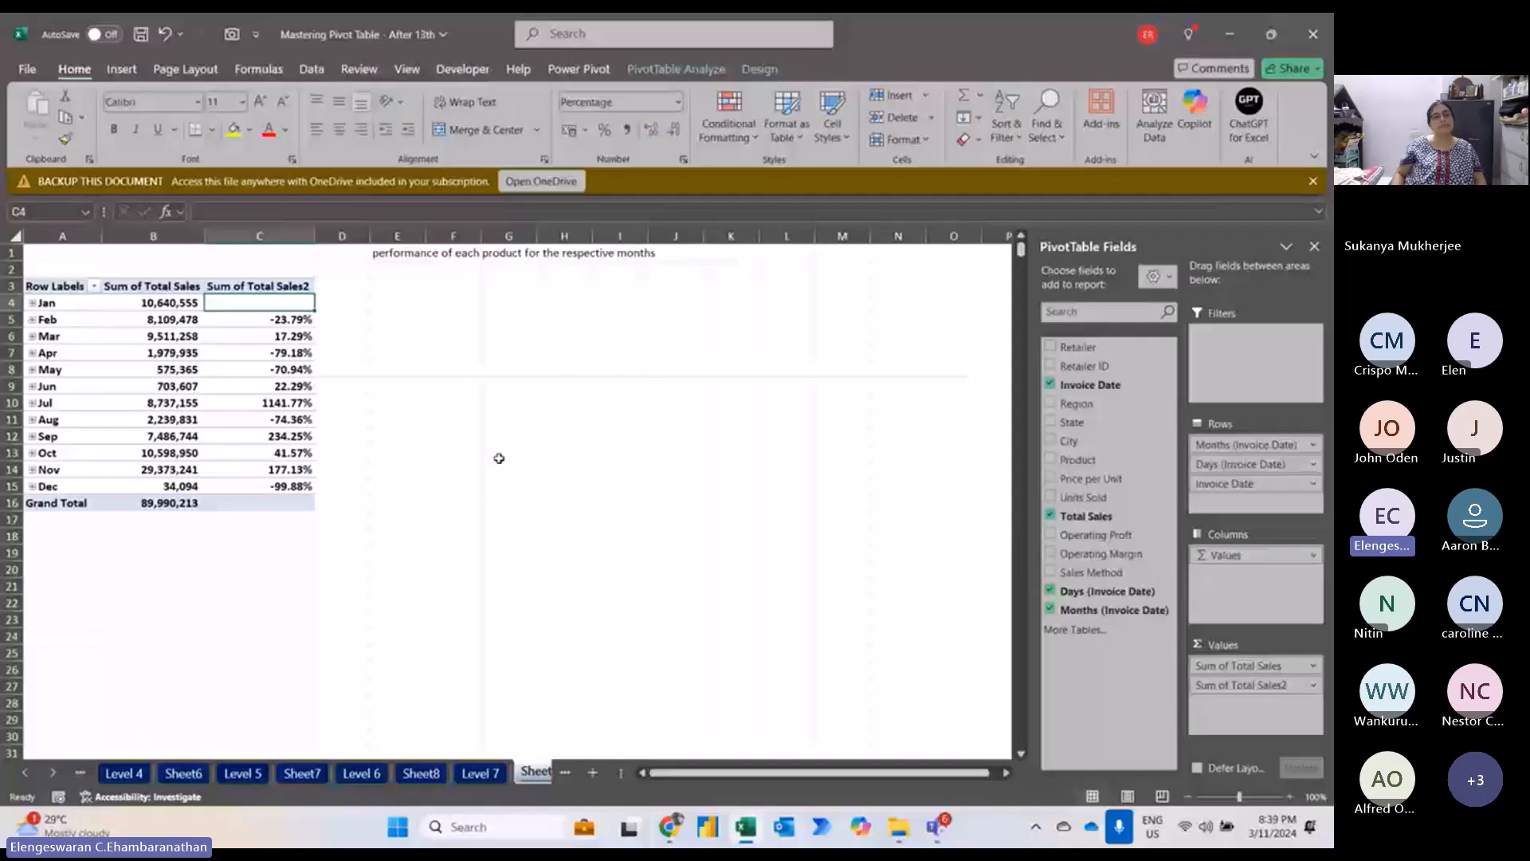
Compare the February, March and April sales totals with their month-over-month percentage changes.
{"action": "key", "text": "Left"}
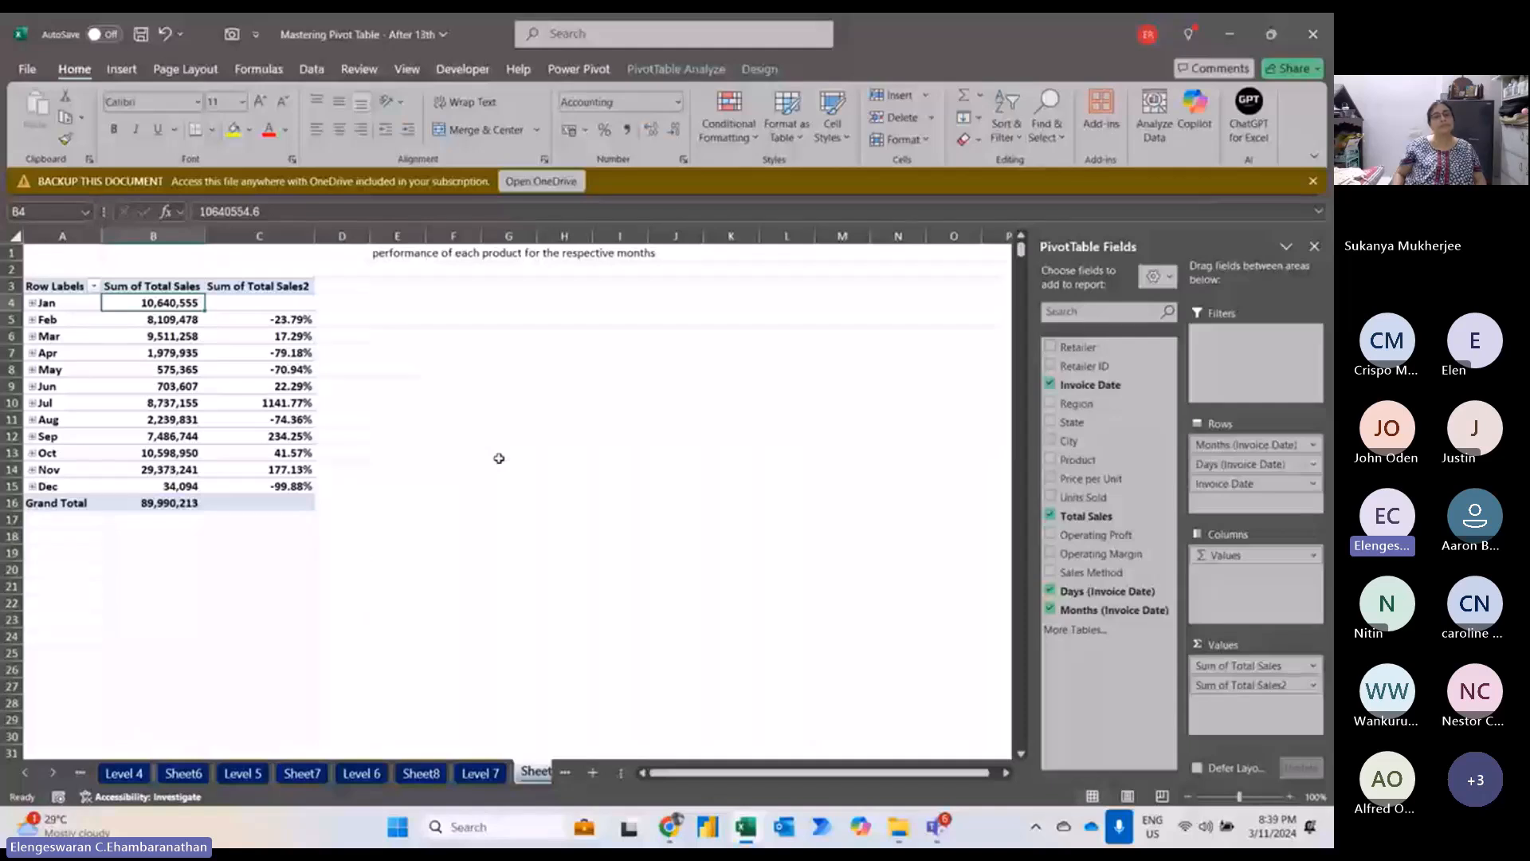
{"action": "key", "text": "Down"}
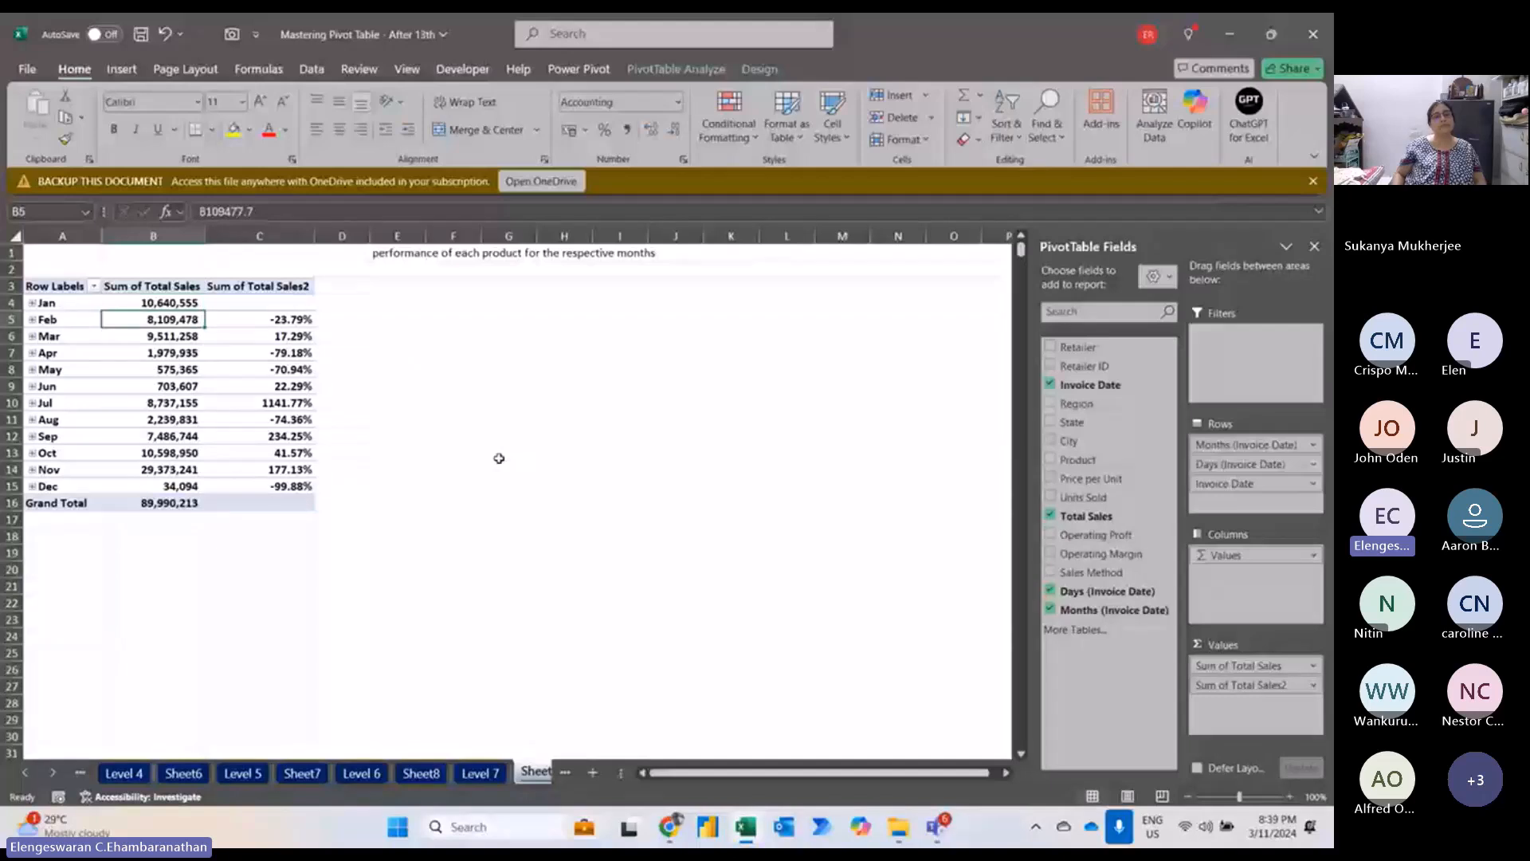
{"action": "key", "text": "Right"}
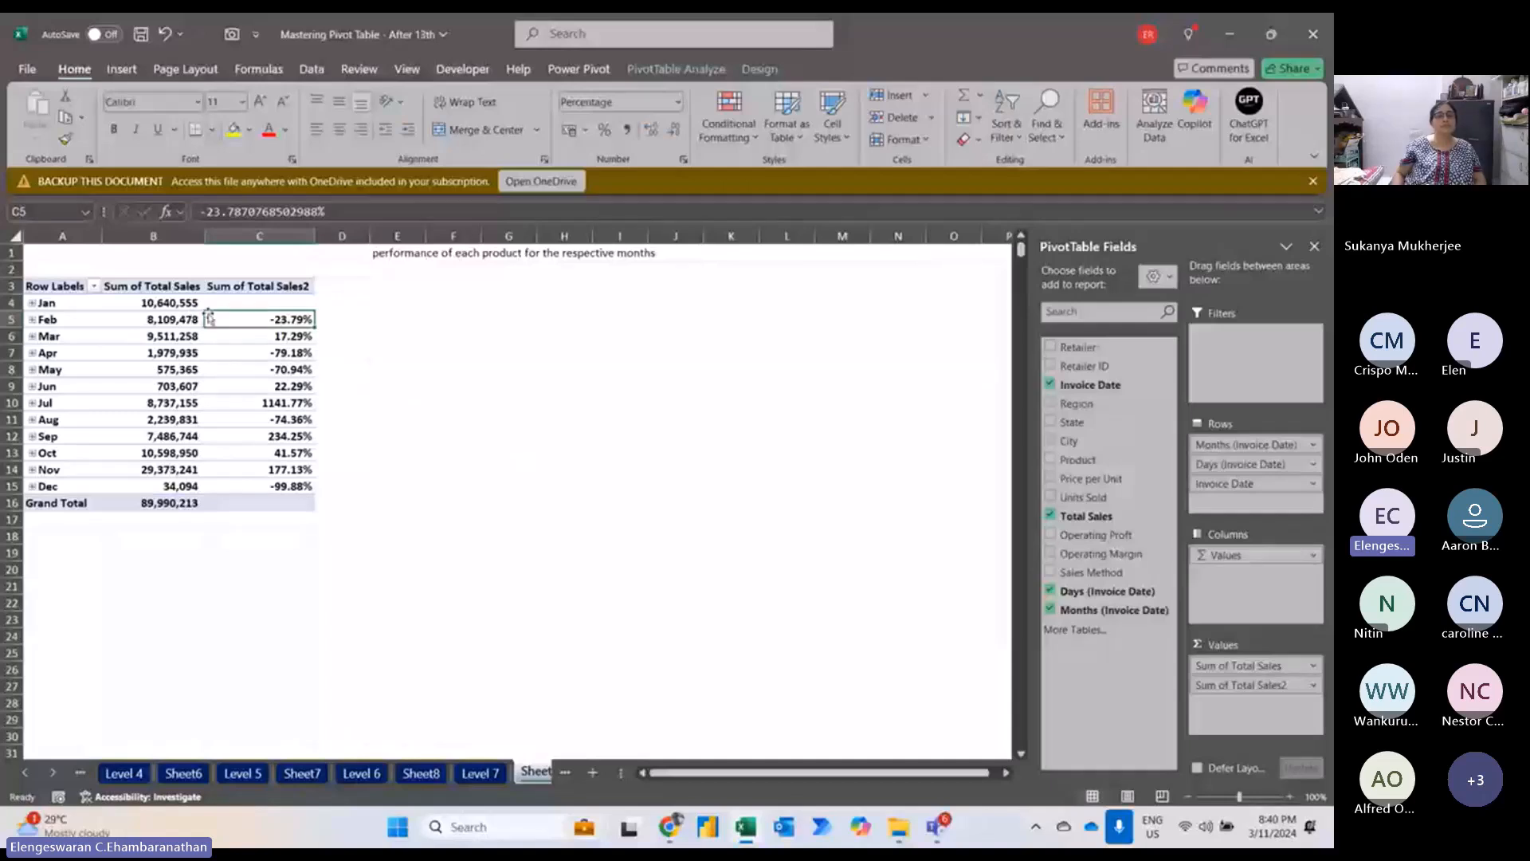
{"action": "left_click", "coordinate": [147, 335]}
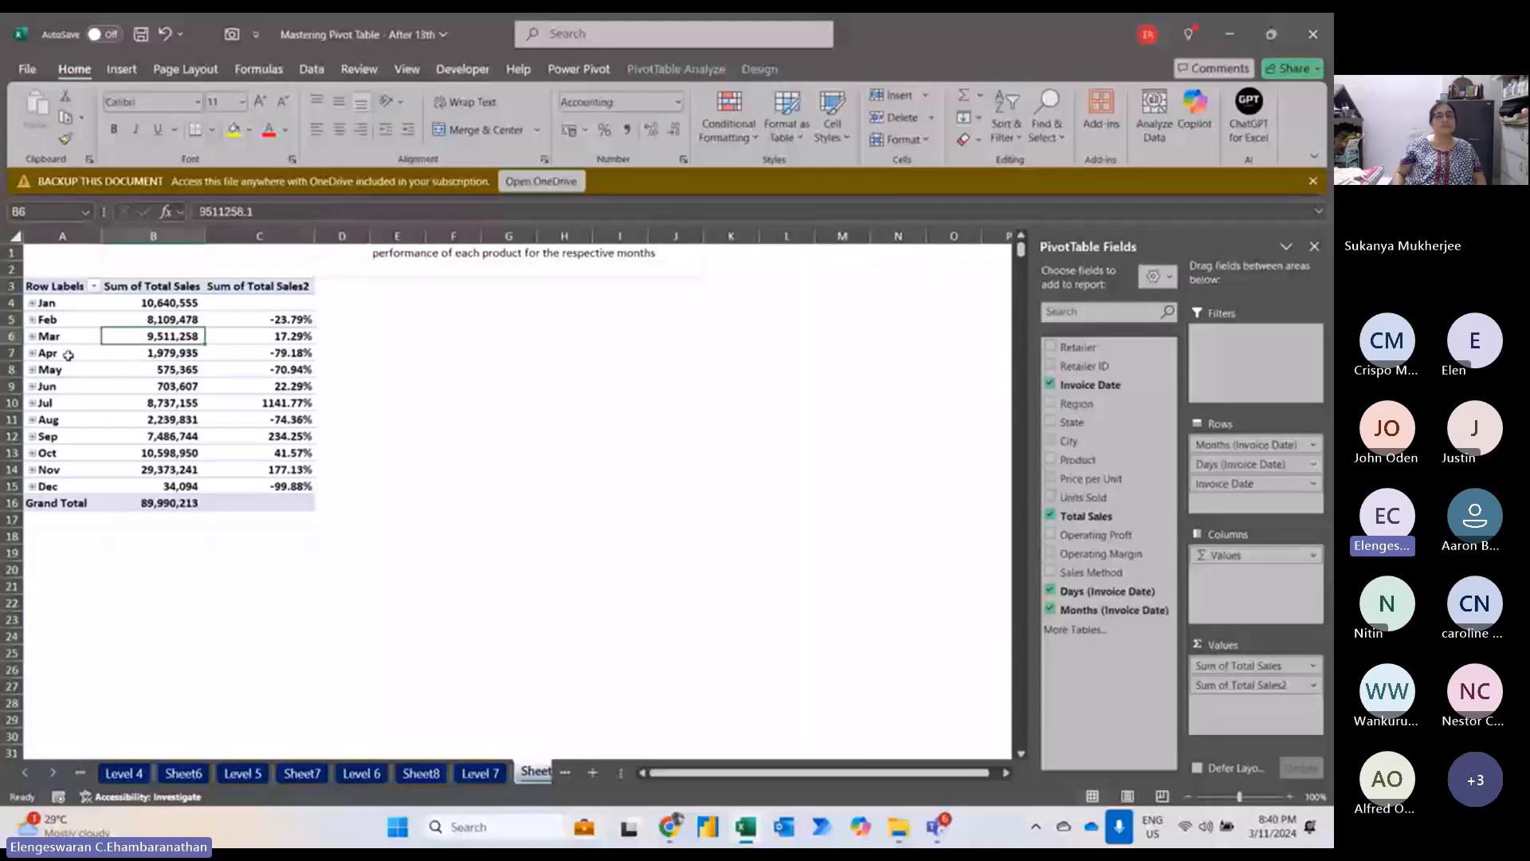
{"action": "left_click", "coordinate": [162, 355]}
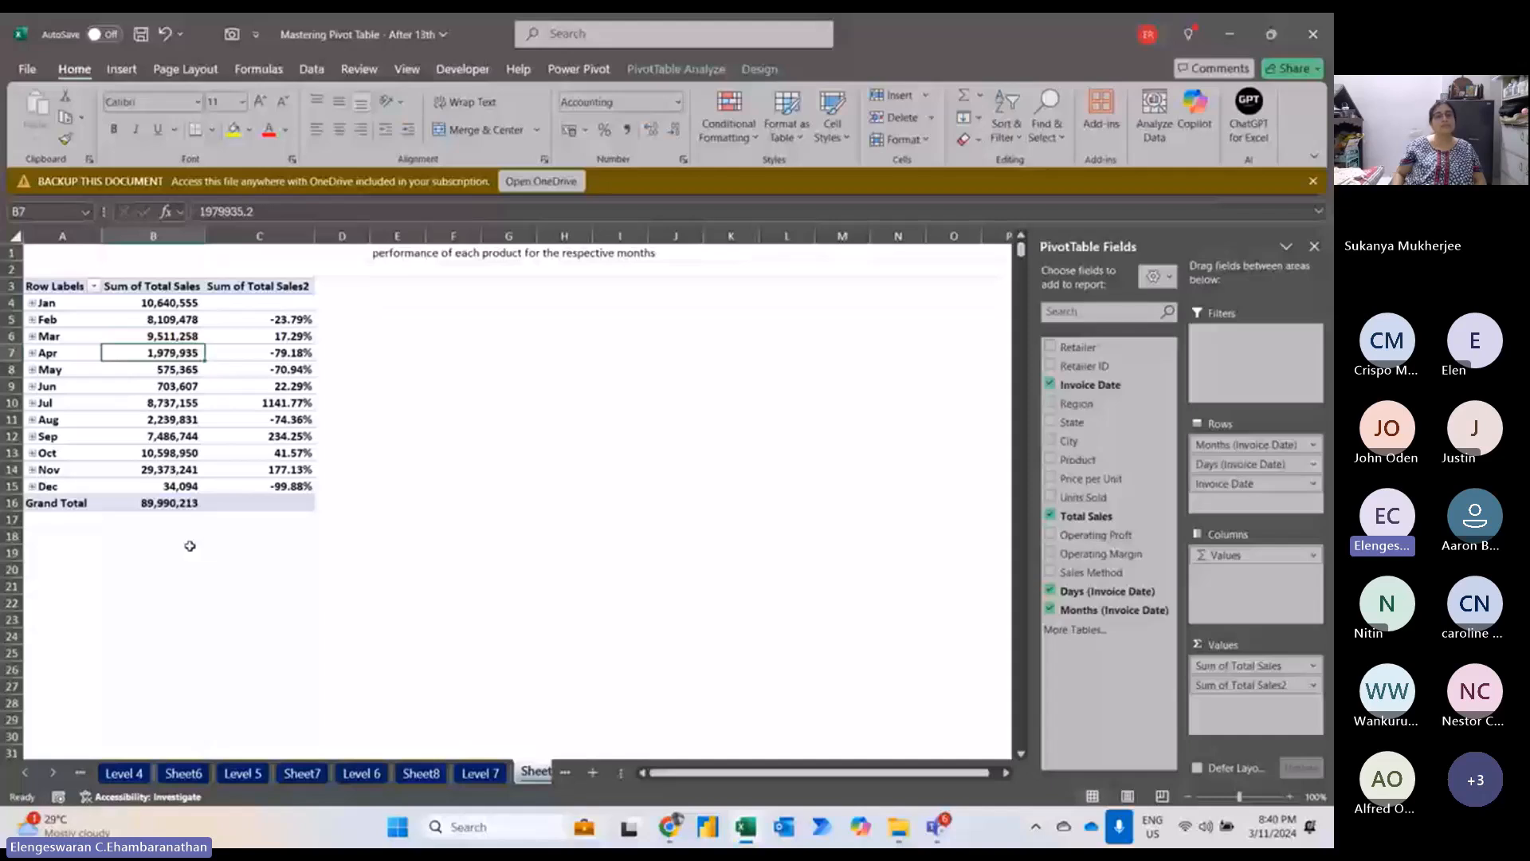
{"action": "key", "text": "Right"}
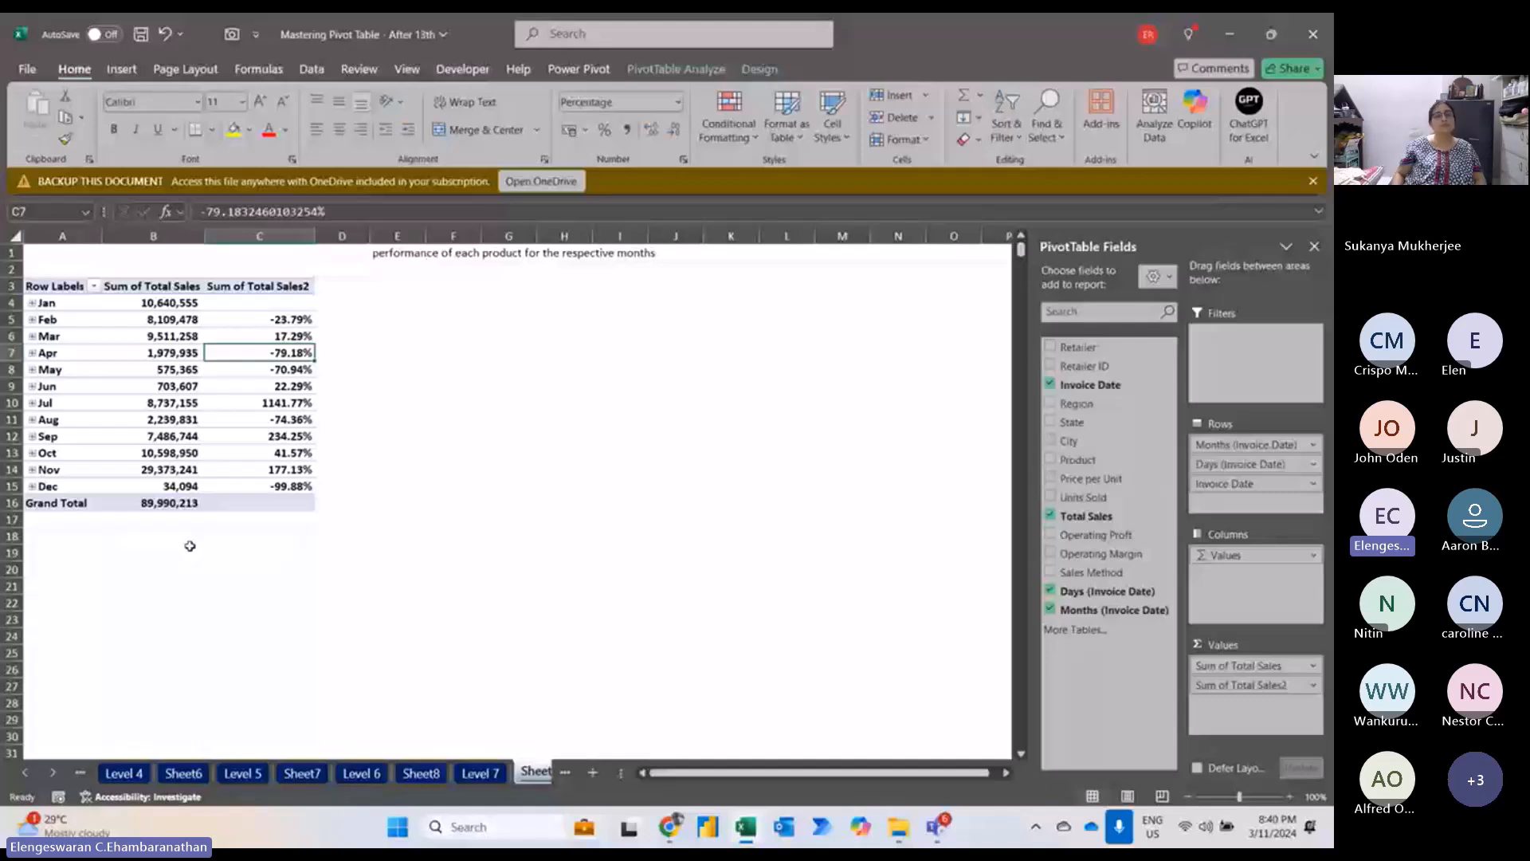
{"action": "mouse_move", "coordinate": [214, 444]}
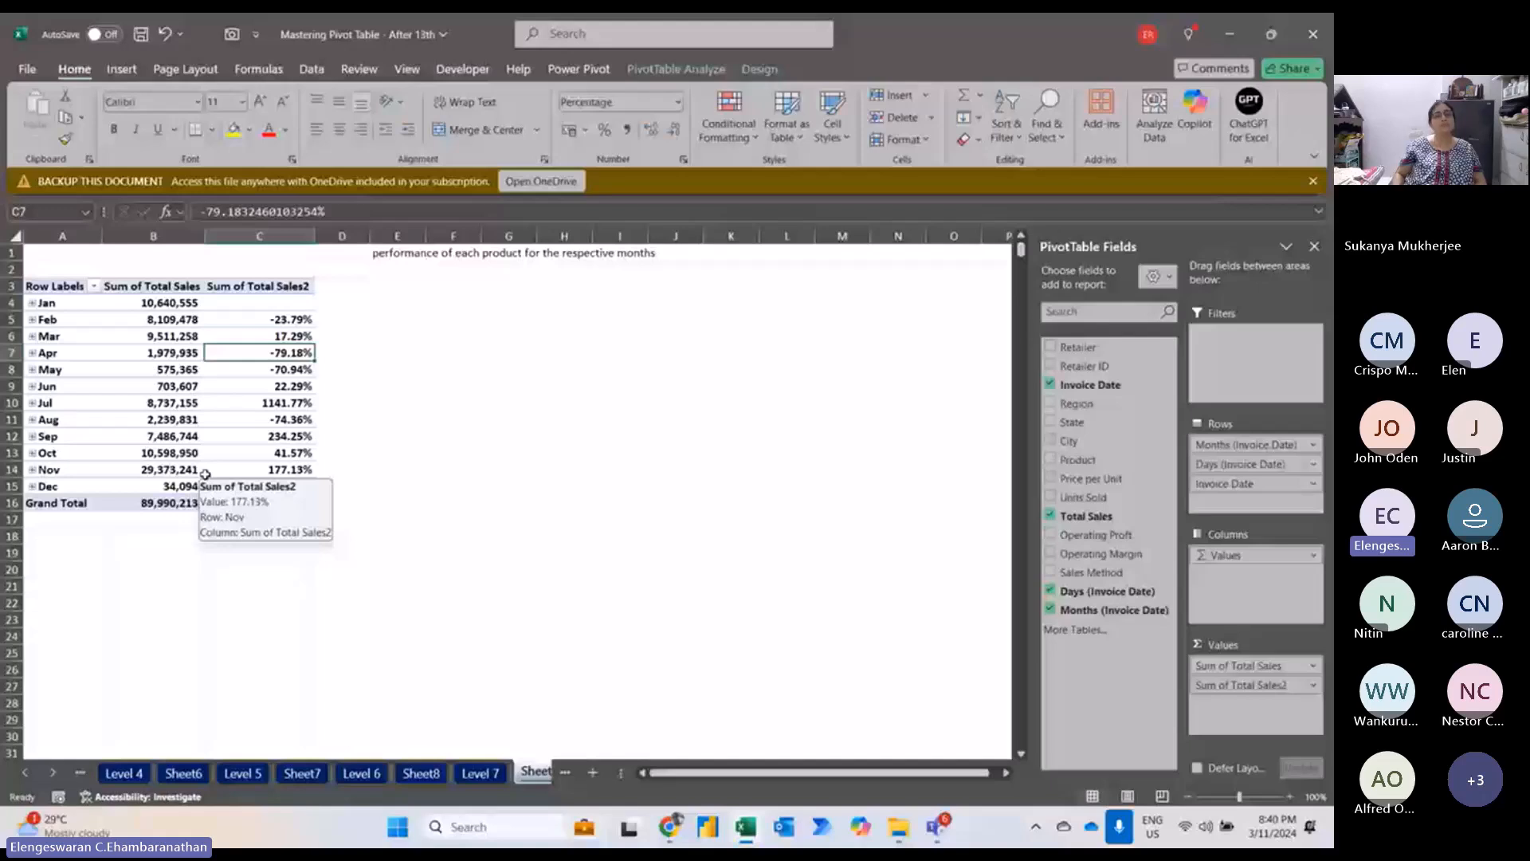
Highlight the February to December percentage changes greater than 0 with Green Fill with Dark Green Text.
{"action": "key", "text": "Up"}
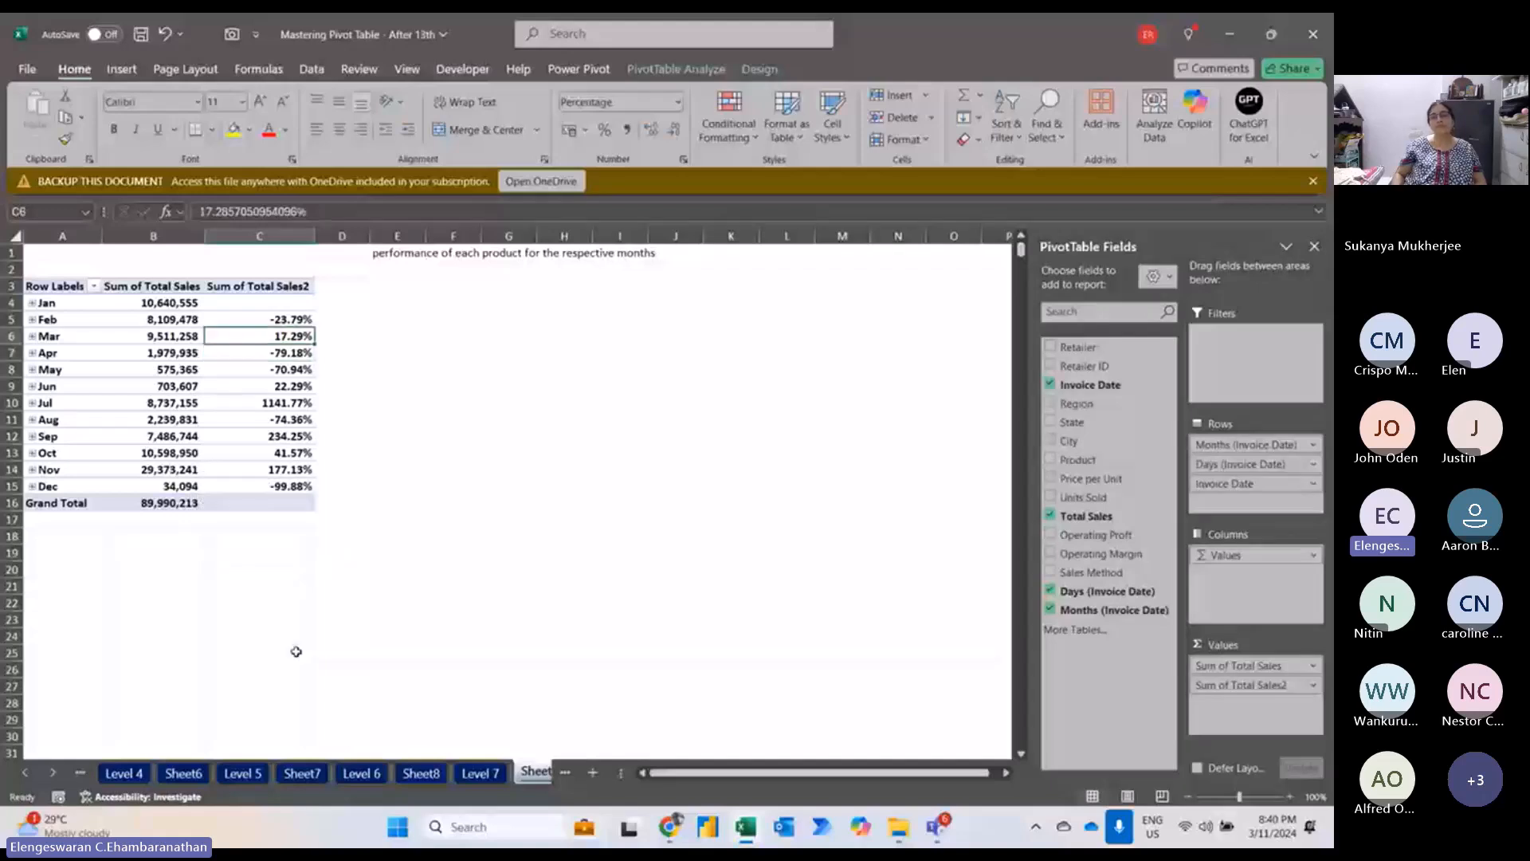
{"action": "key", "text": "Up"}
{"action": "key", "text": "ctrl+shift+Down"}
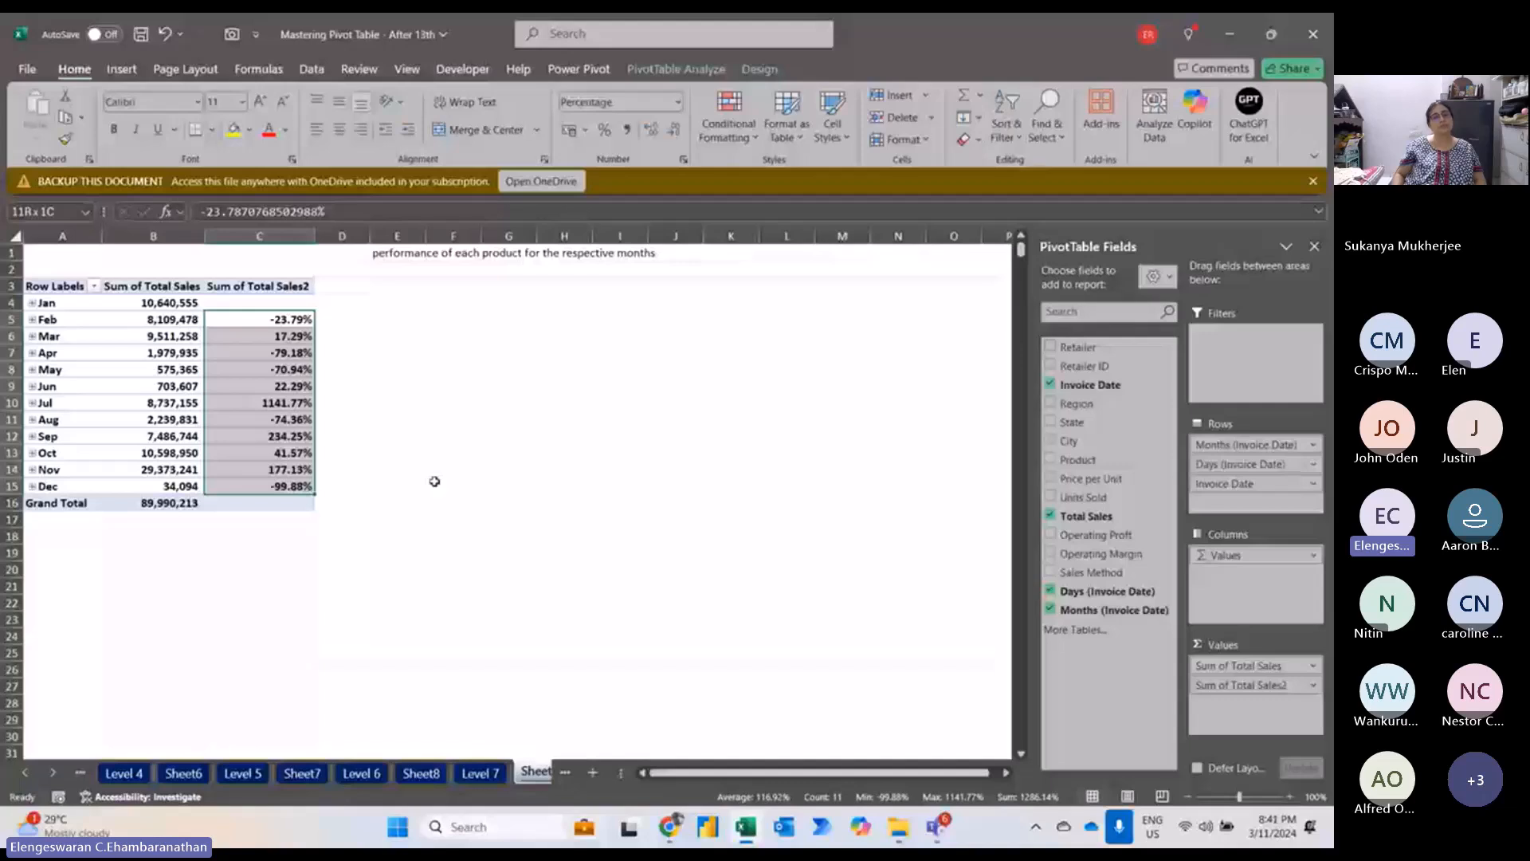
{"action": "left_click", "coordinate": [730, 132]}
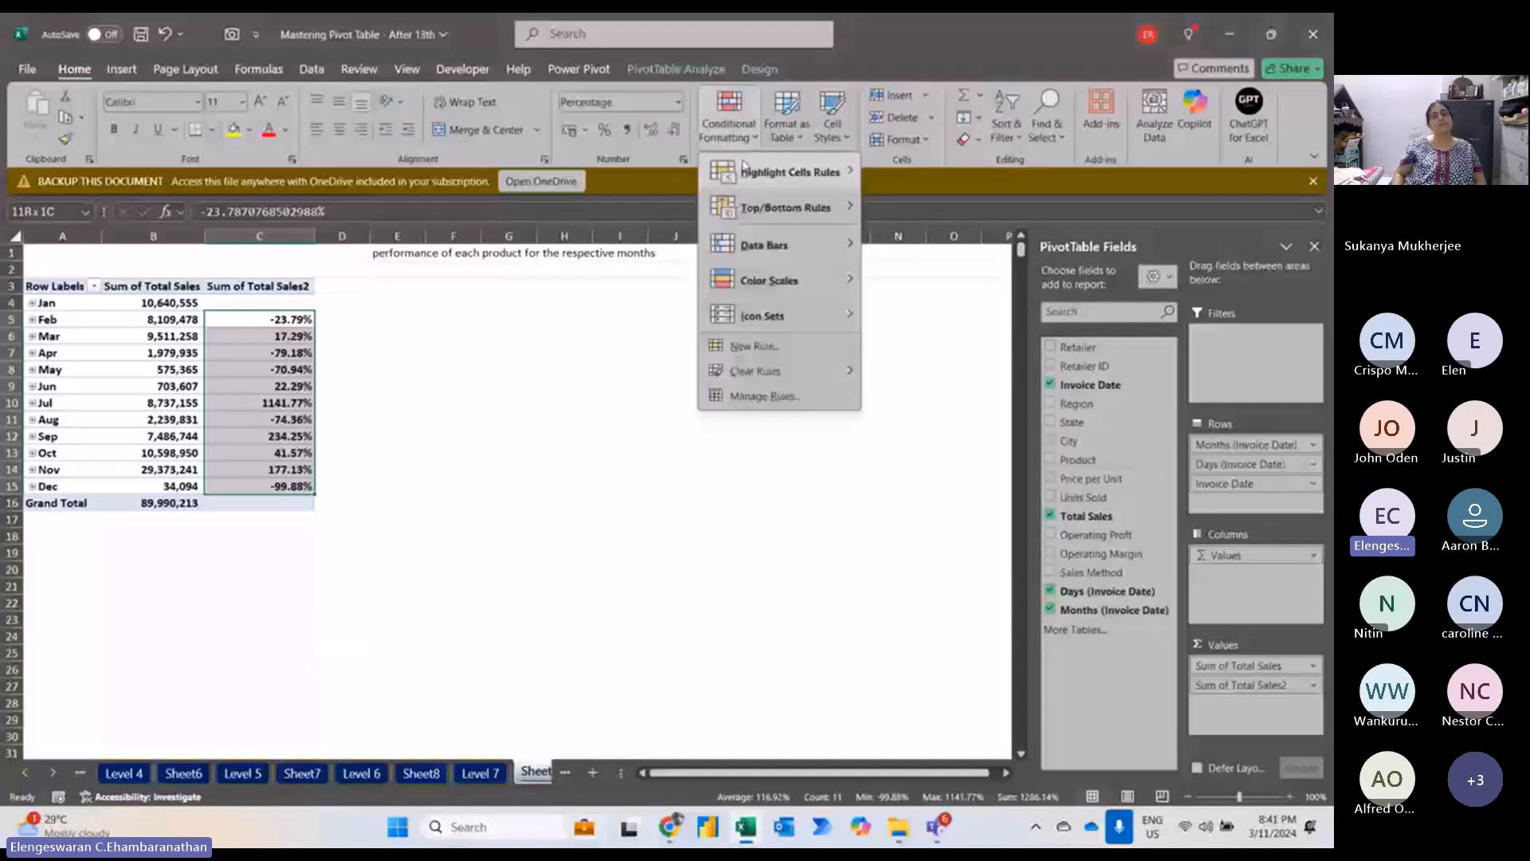
{"action": "mouse_move", "coordinate": [745, 168]}
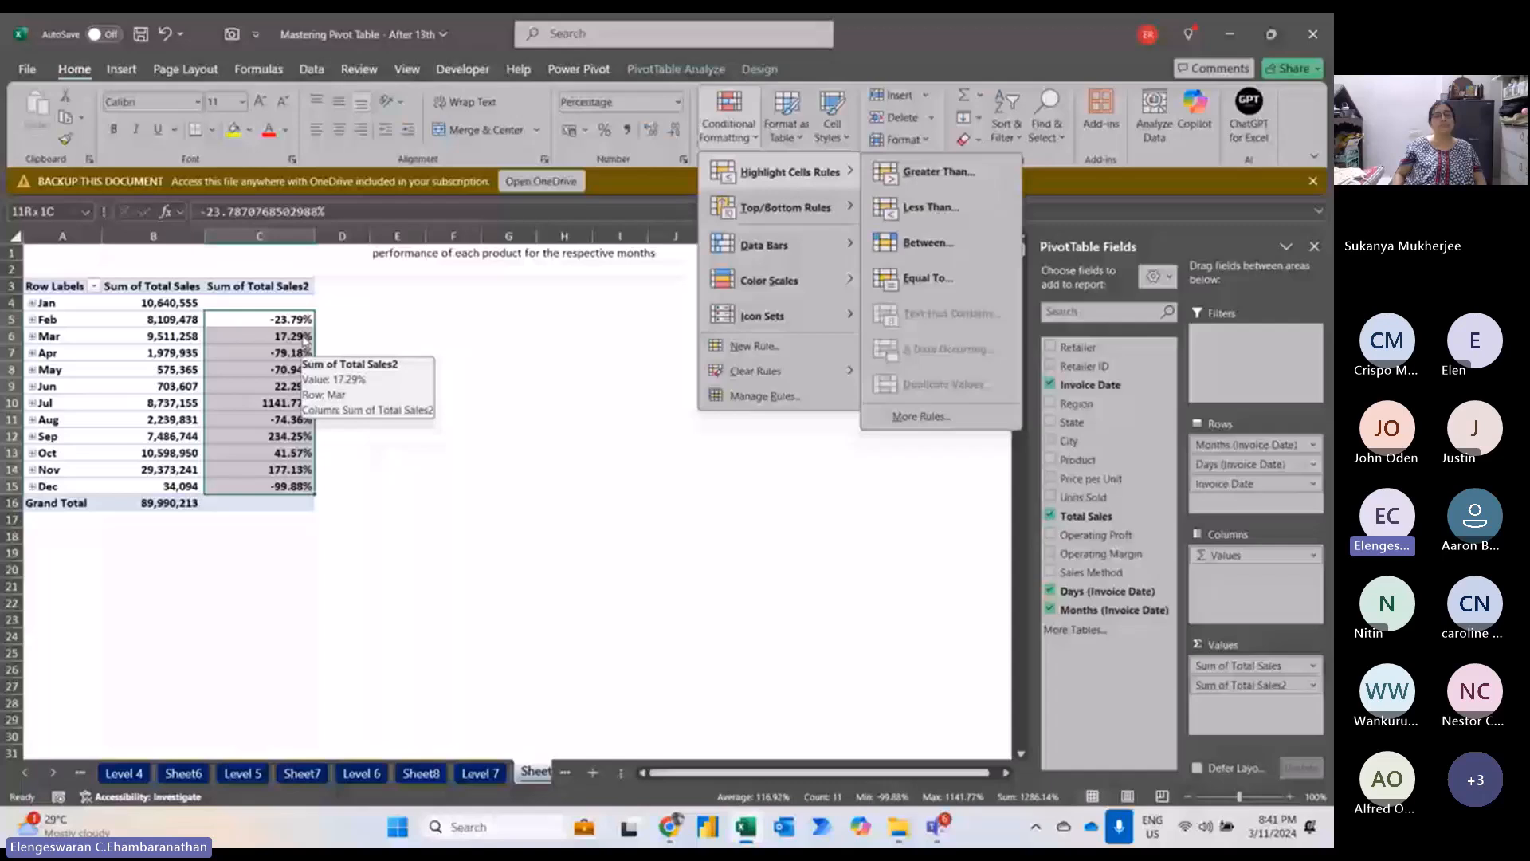
{"action": "left_click", "coordinate": [939, 172]}
{"action": "type", "text": "0"}
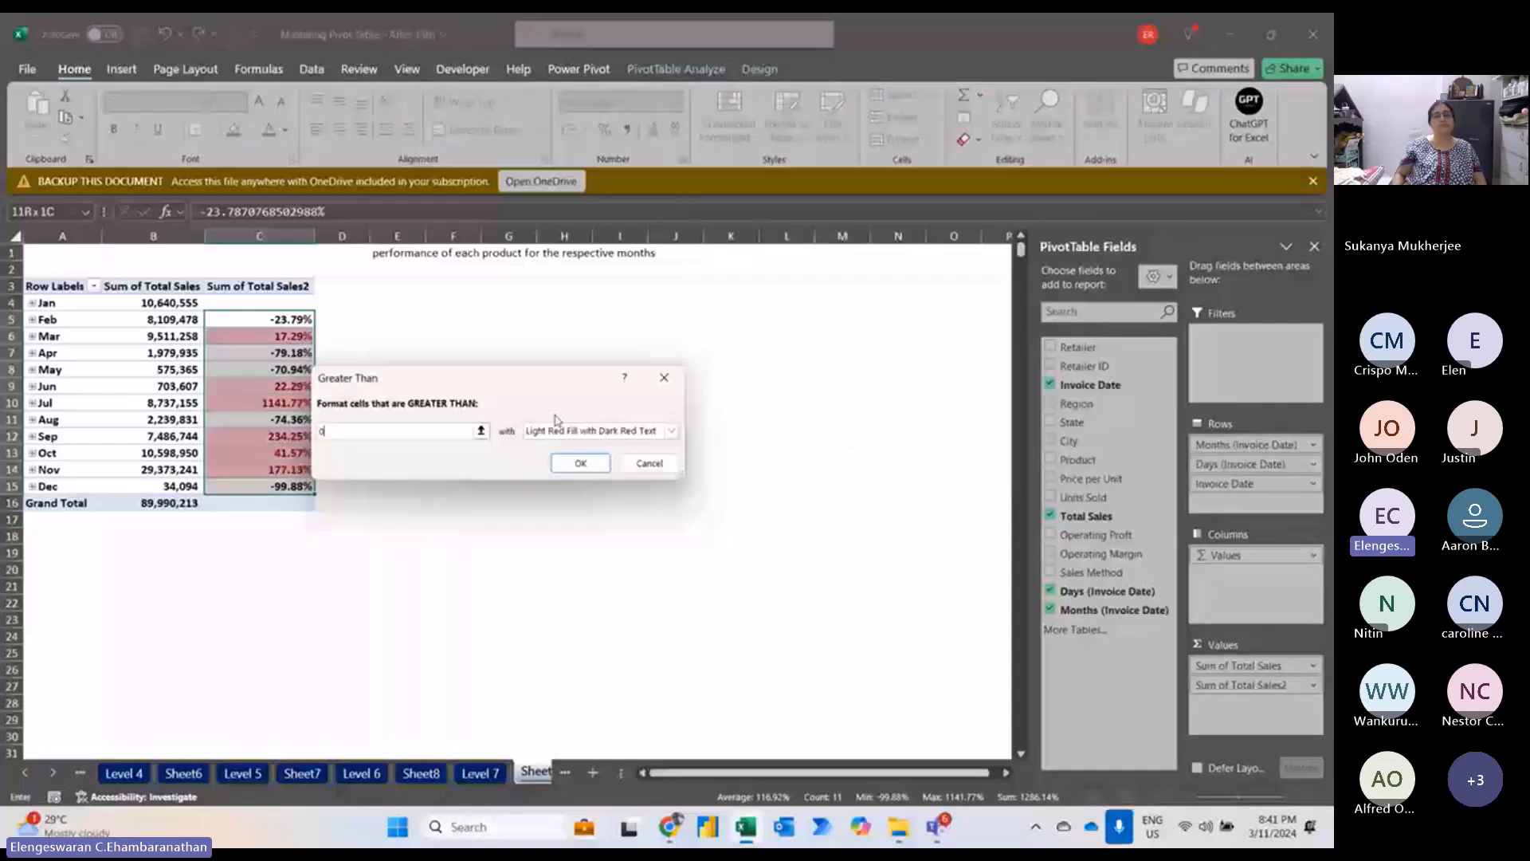
{"action": "left_click", "coordinate": [553, 430]}
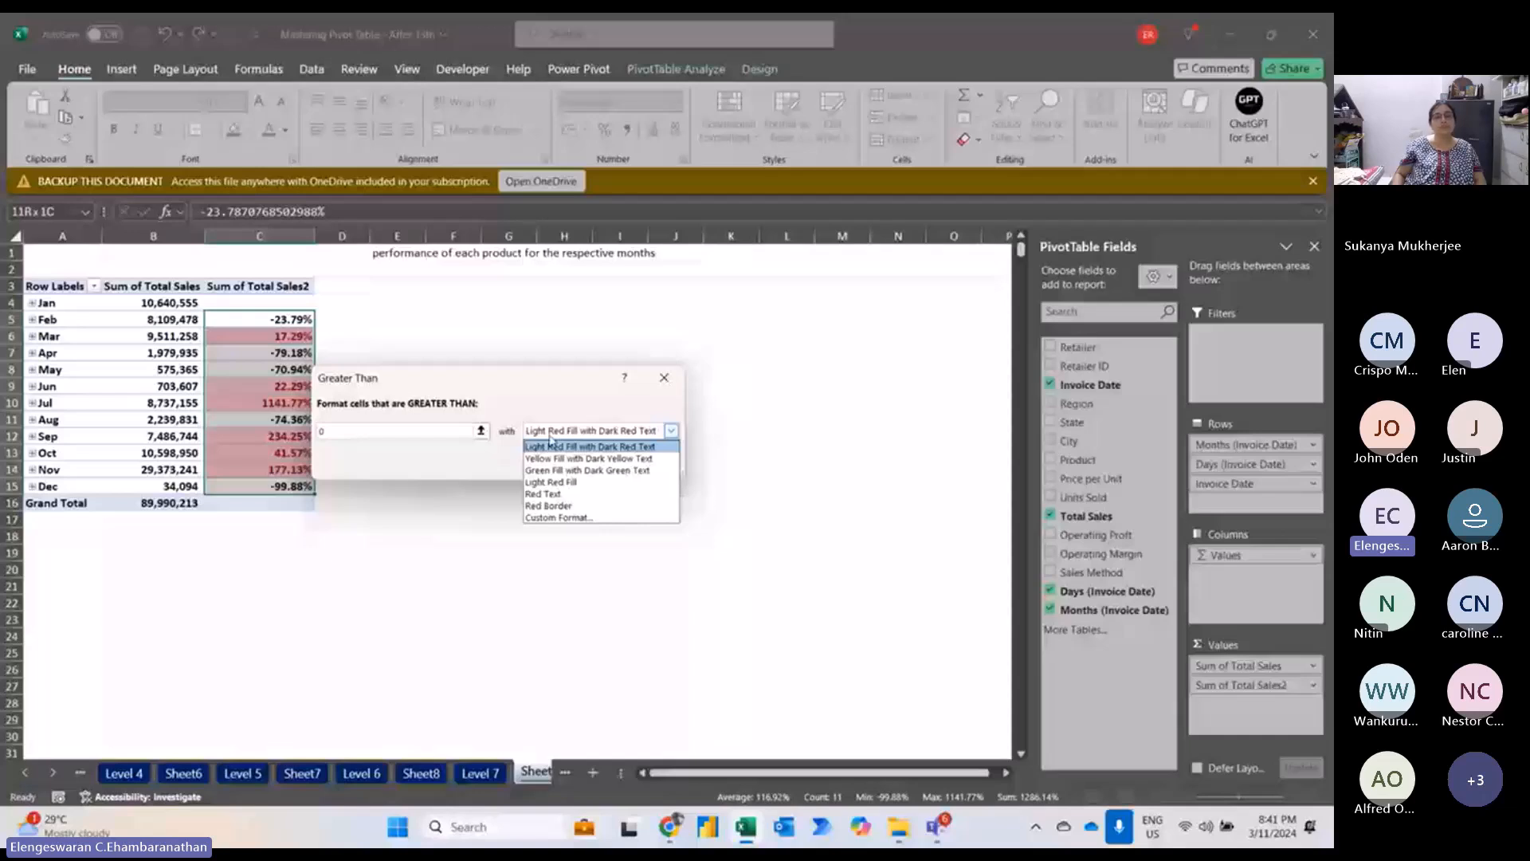
{"action": "left_click", "coordinate": [557, 471]}
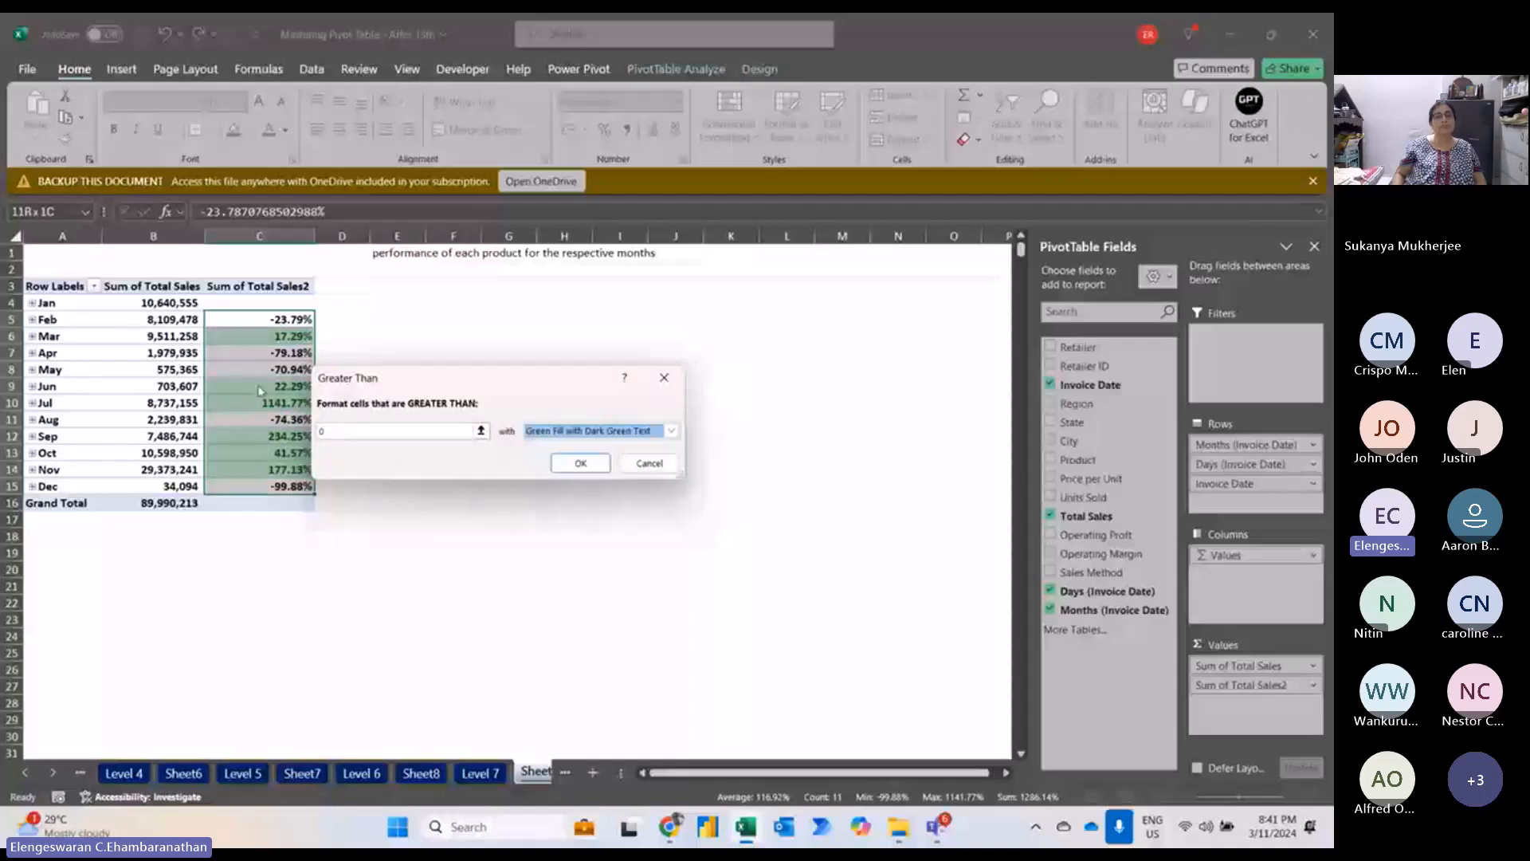
{"action": "left_click", "coordinate": [579, 463]}
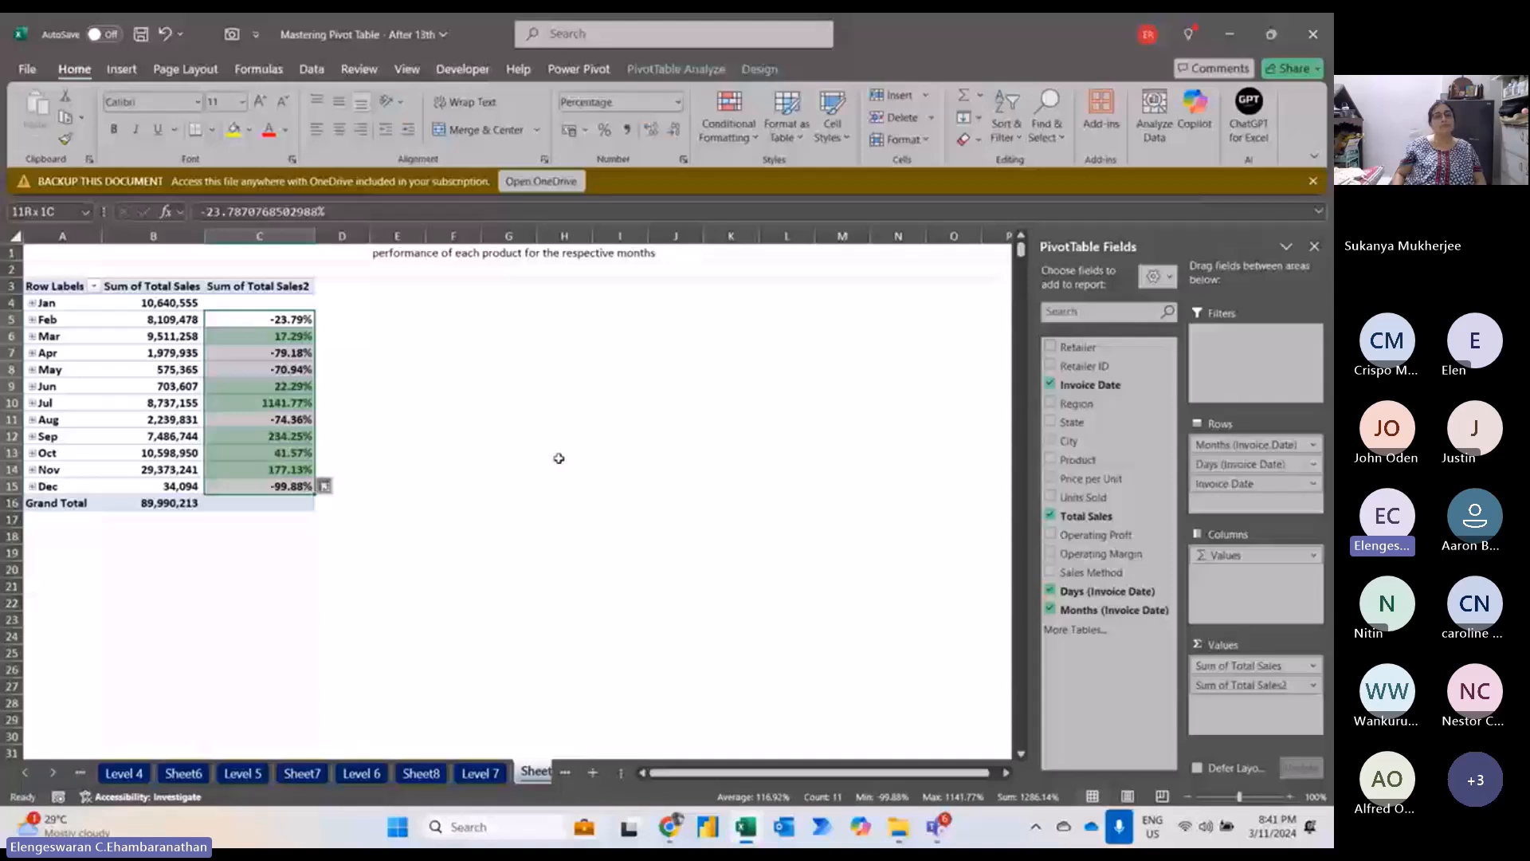
Highlight the same percentage changes less than 0 with Light Red Fill with Dark Red Text.
{"action": "left_click", "coordinate": [728, 124]}
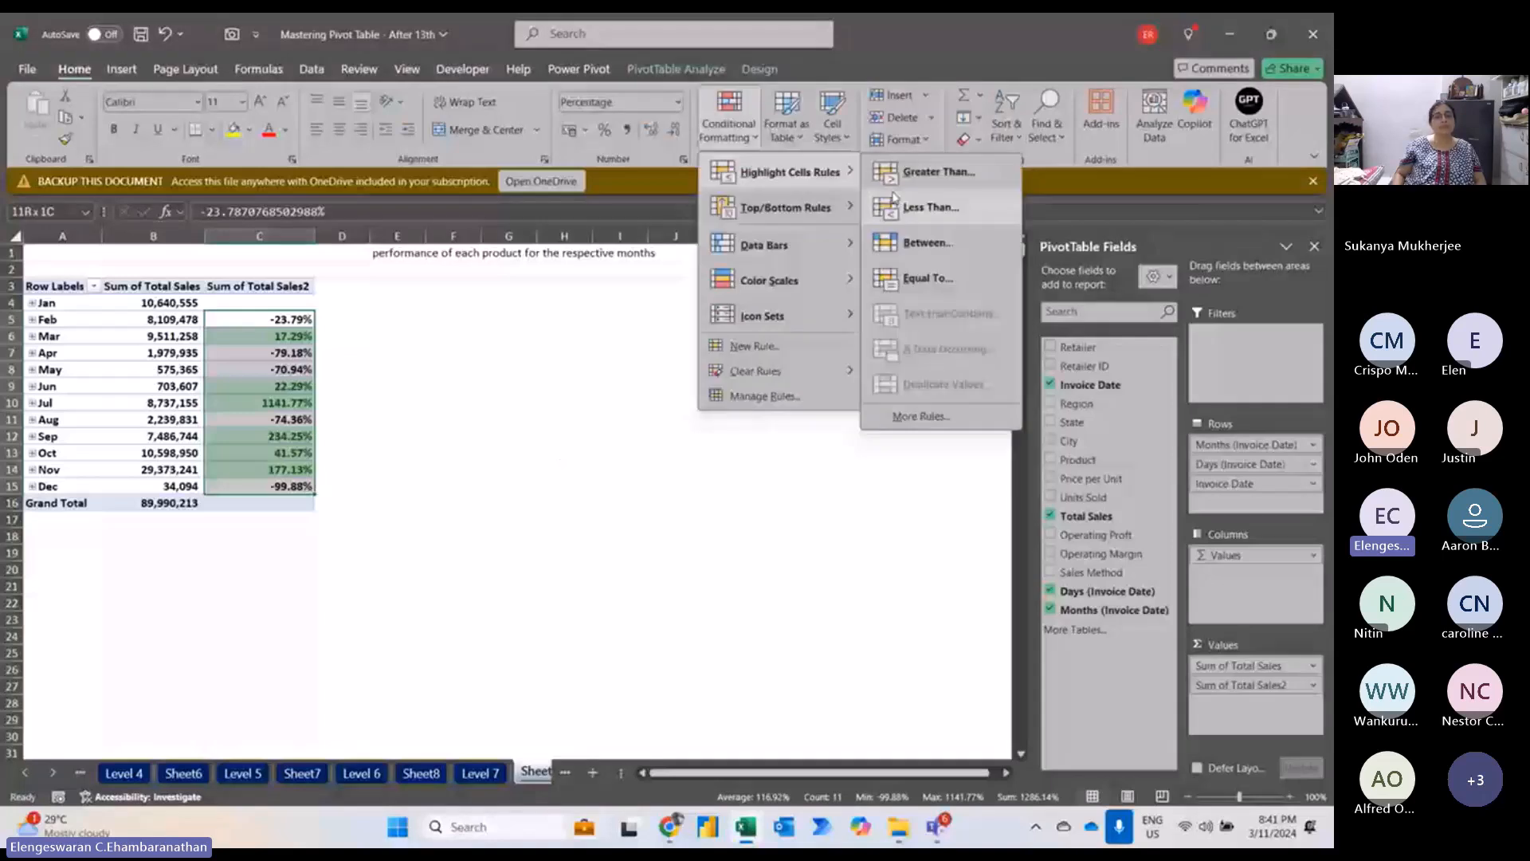
{"action": "left_click", "coordinate": [913, 207]}
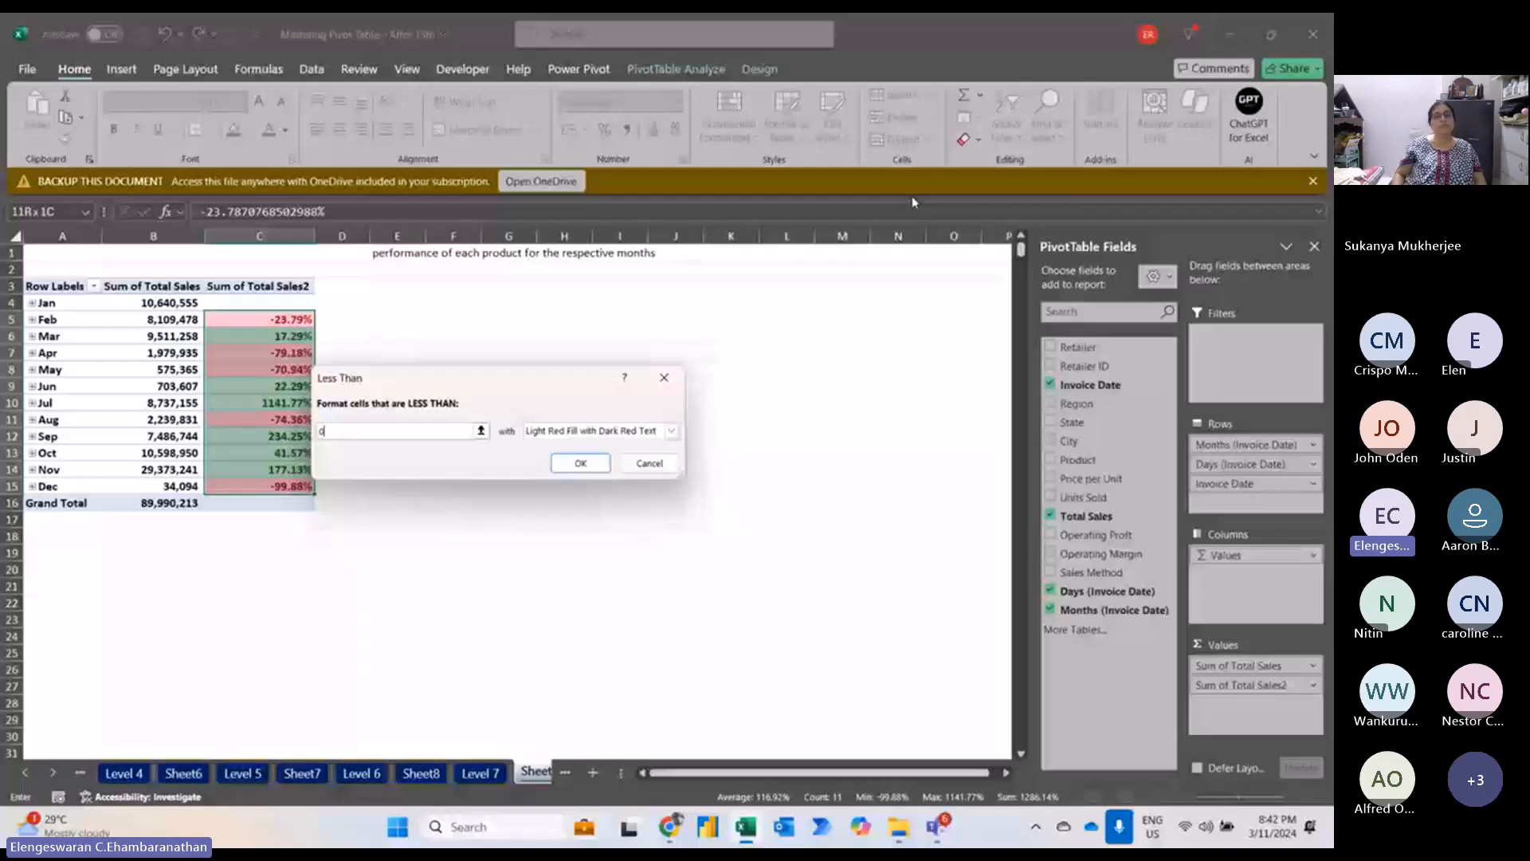
{"action": "key", "text": "Return"}
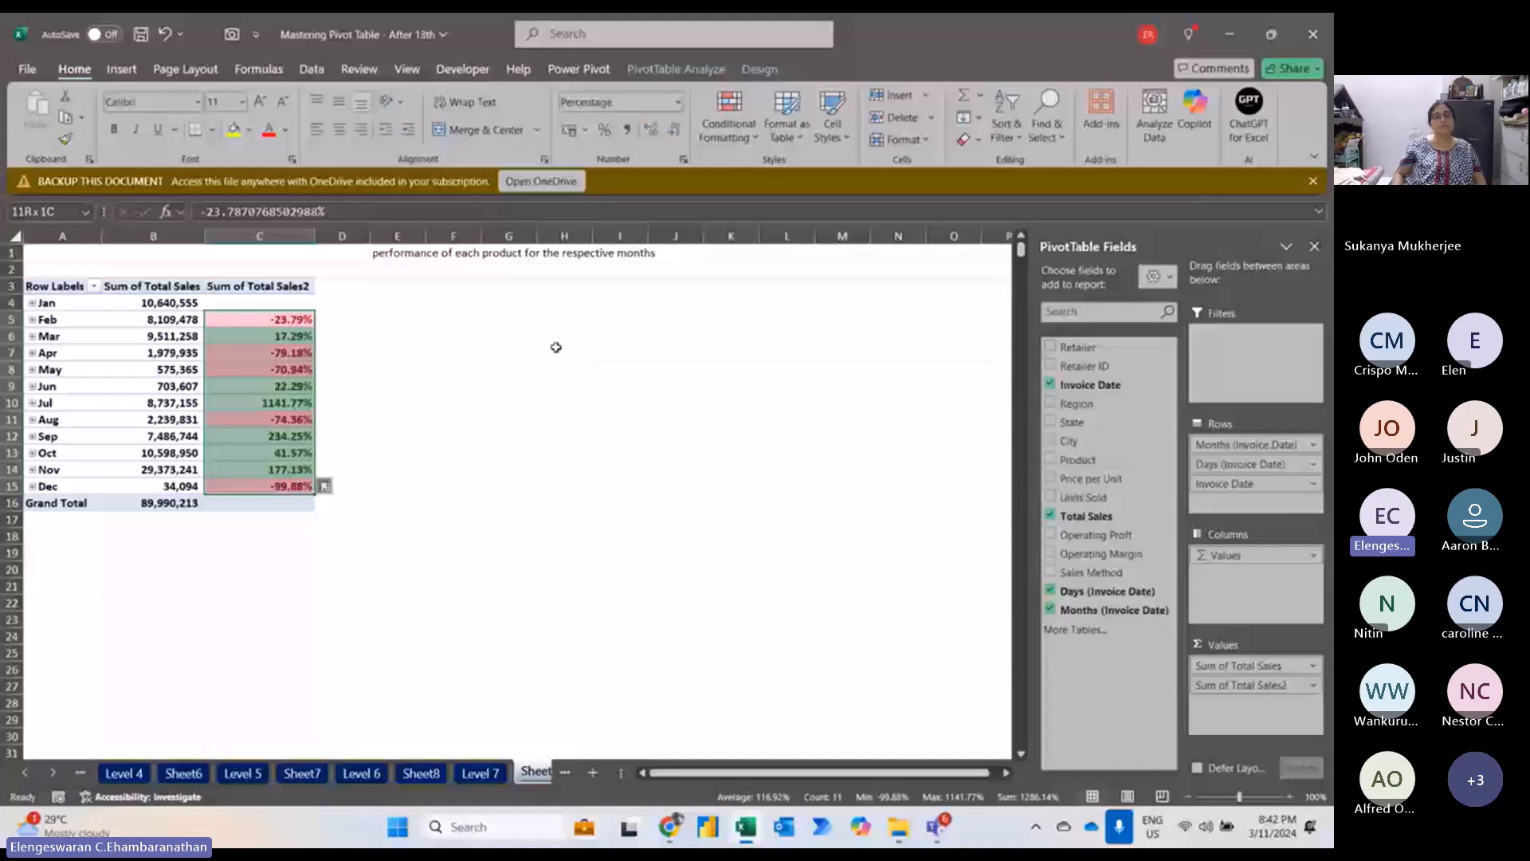
Rename the two value headings to " Total Sales", with a leading space, and "Trending".
{"action": "left_click", "coordinate": [260, 287]}
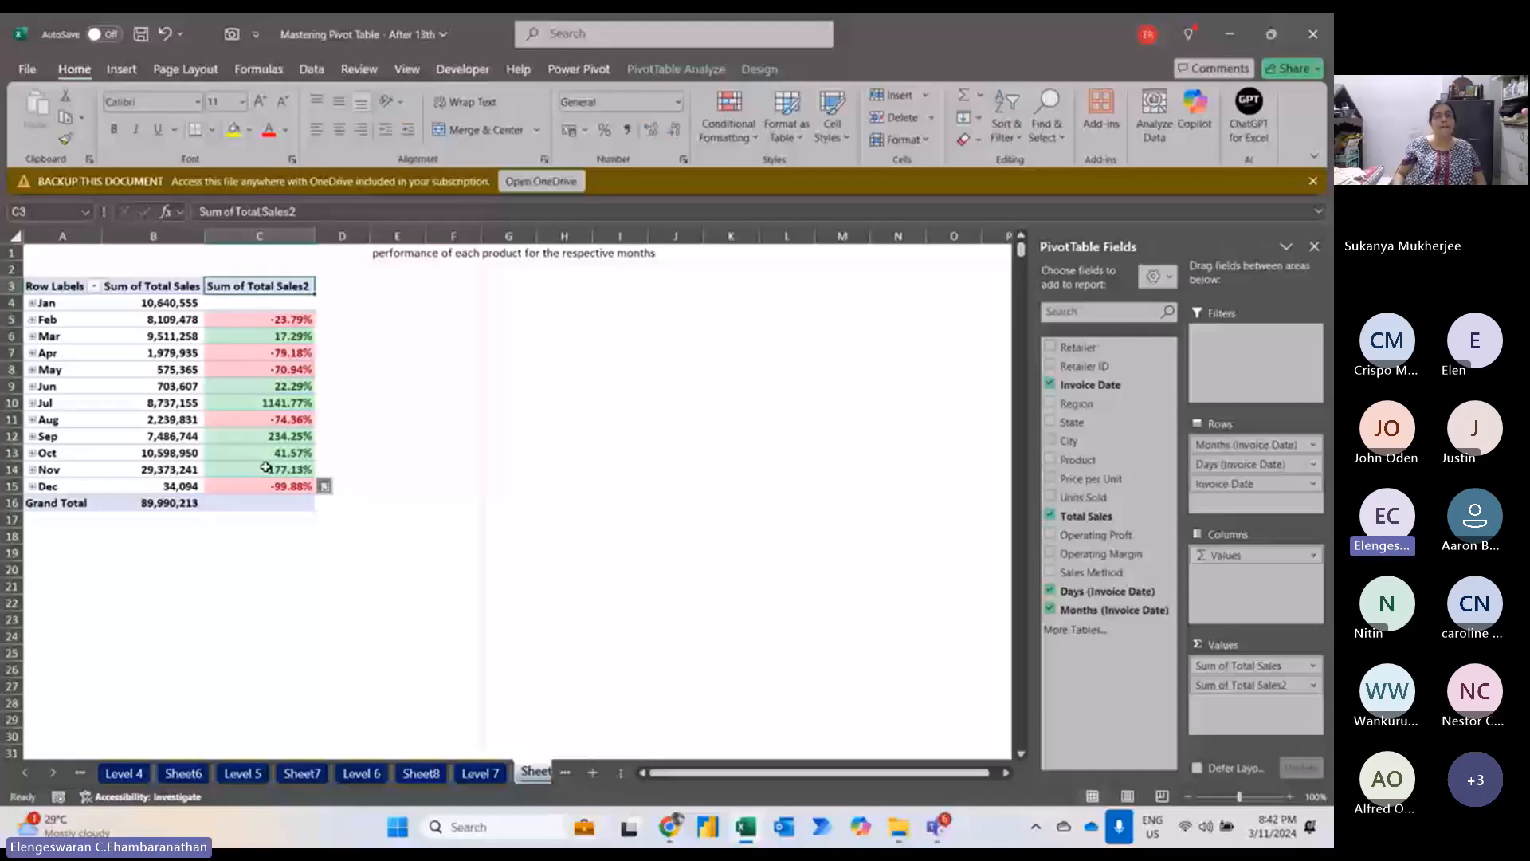
{"action": "key", "text": "Left"}
{"action": "type", "text": "Total Sales"}
{"action": "key", "text": "Return"}
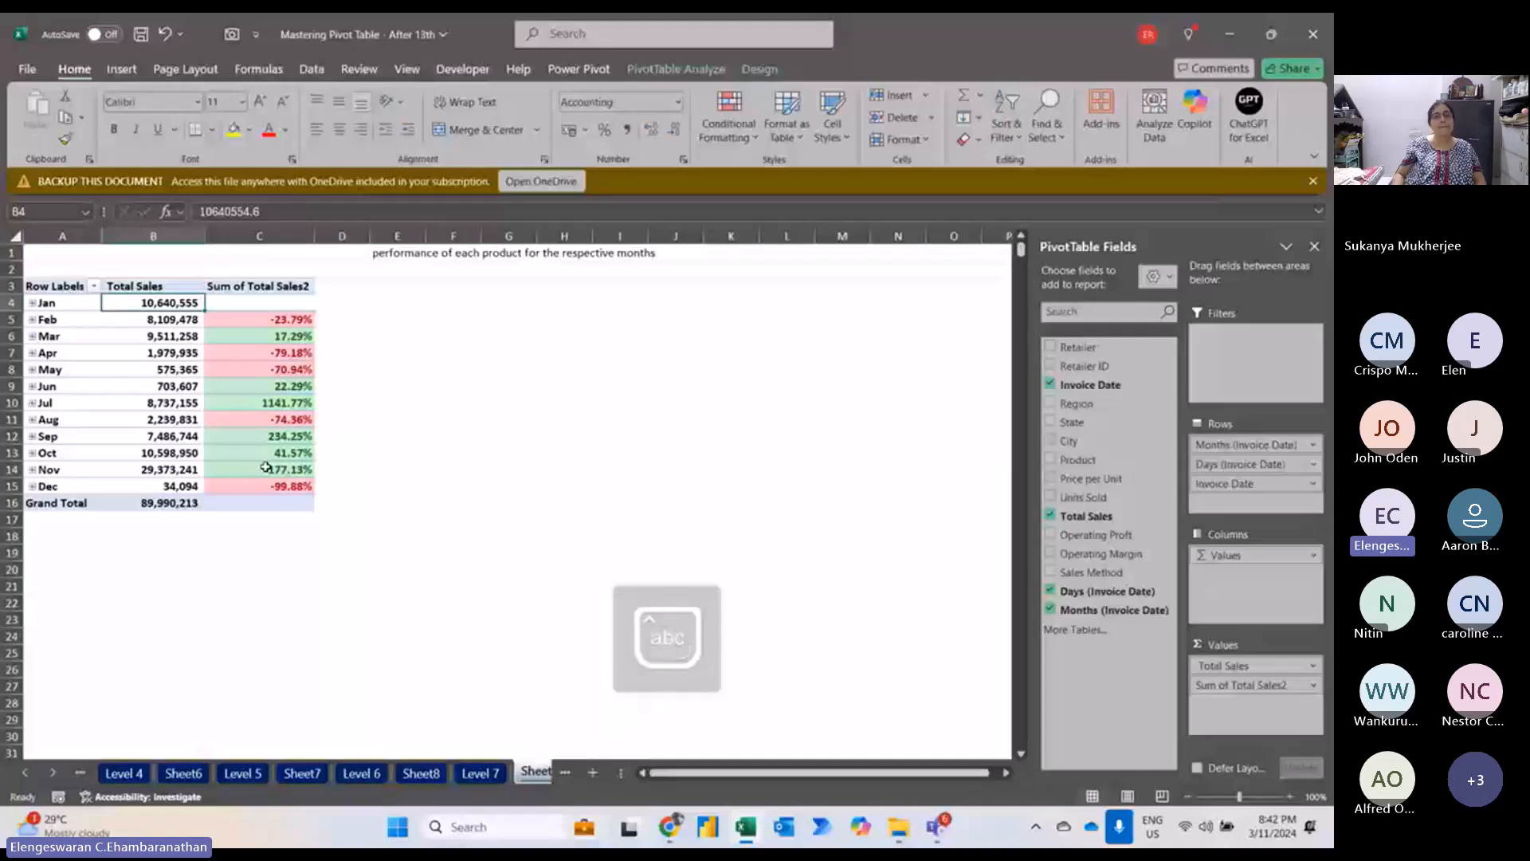
{"action": "key", "text": "Up"}
{"action": "key", "text": "Right"}
{"action": "type", "text": "Trending"}
{"action": "key", "text": "Return"}
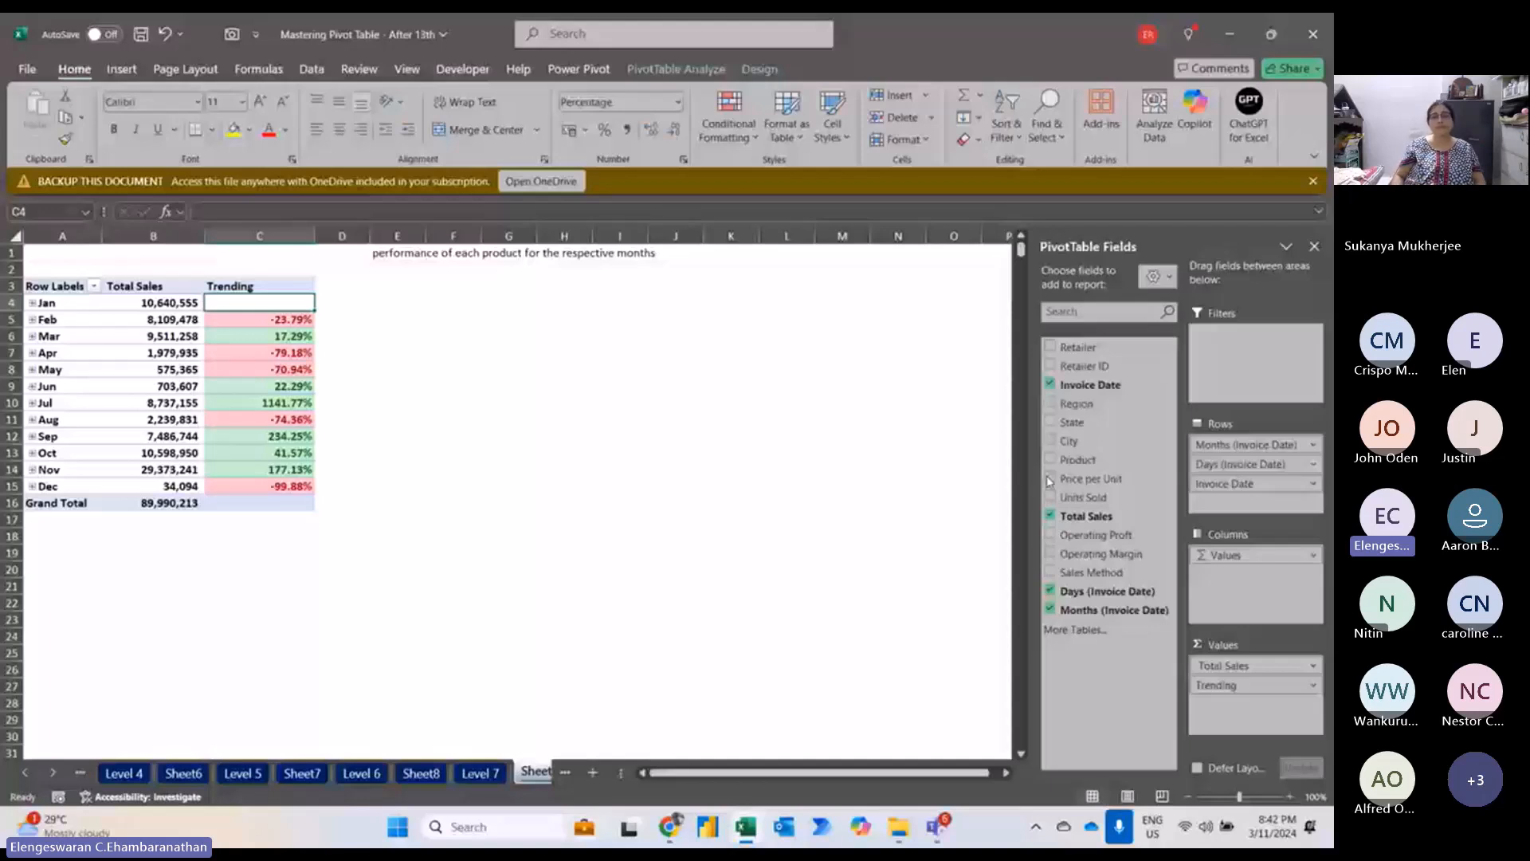
Add Product as the pivot table's column field above Values and review the monthly sales and trends across all products.
{"action": "left_click_drag", "start_coordinate": [1076, 459], "coordinate": [1219, 554]}
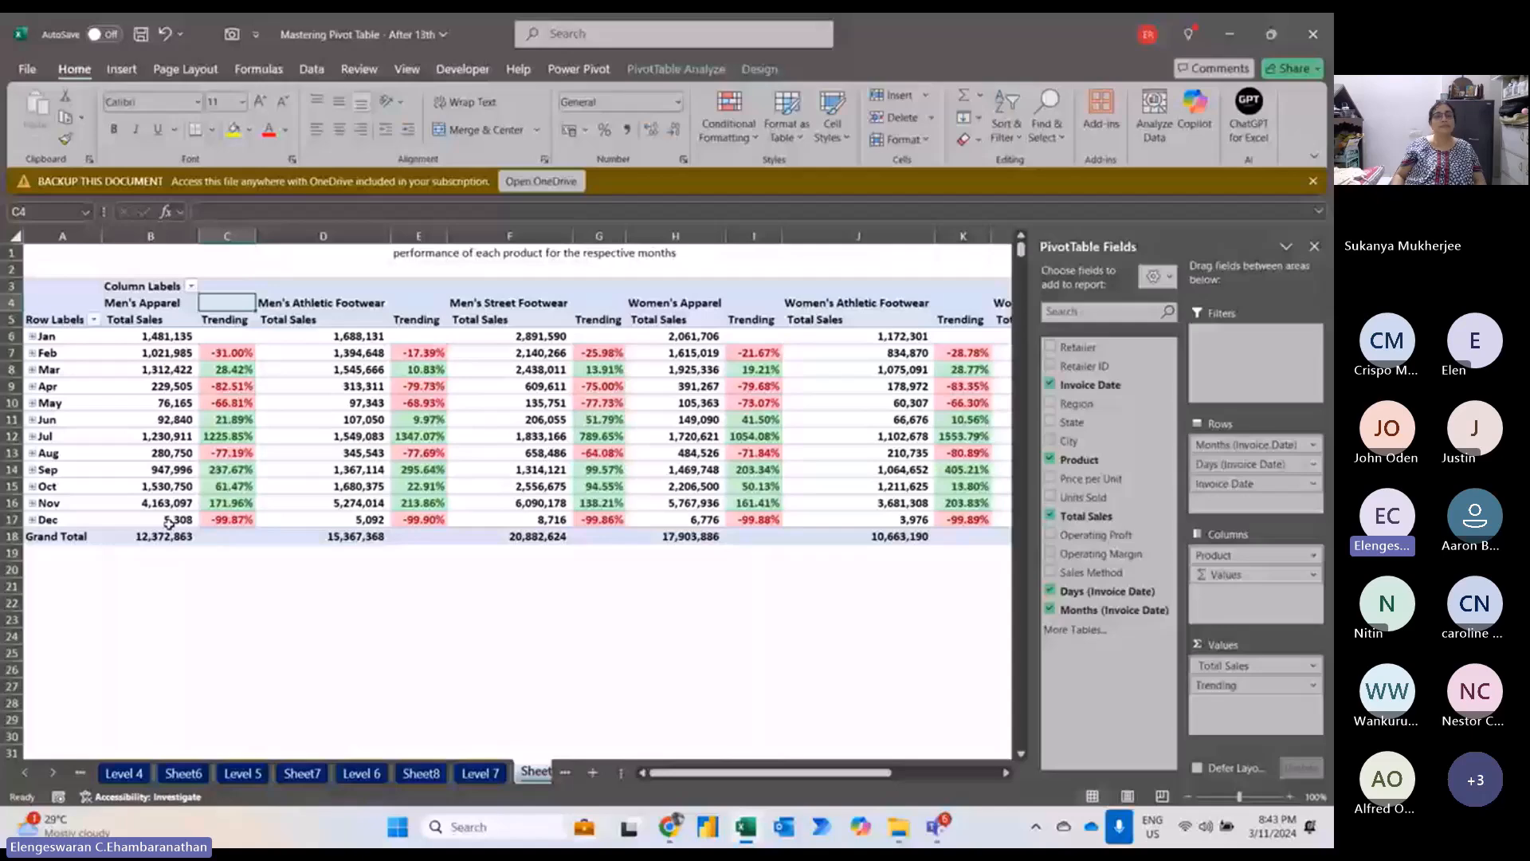
{"action": "key", "text": "Down"}
{"action": "key", "text": "Down"}
{"action": "key", "text": "Down"}
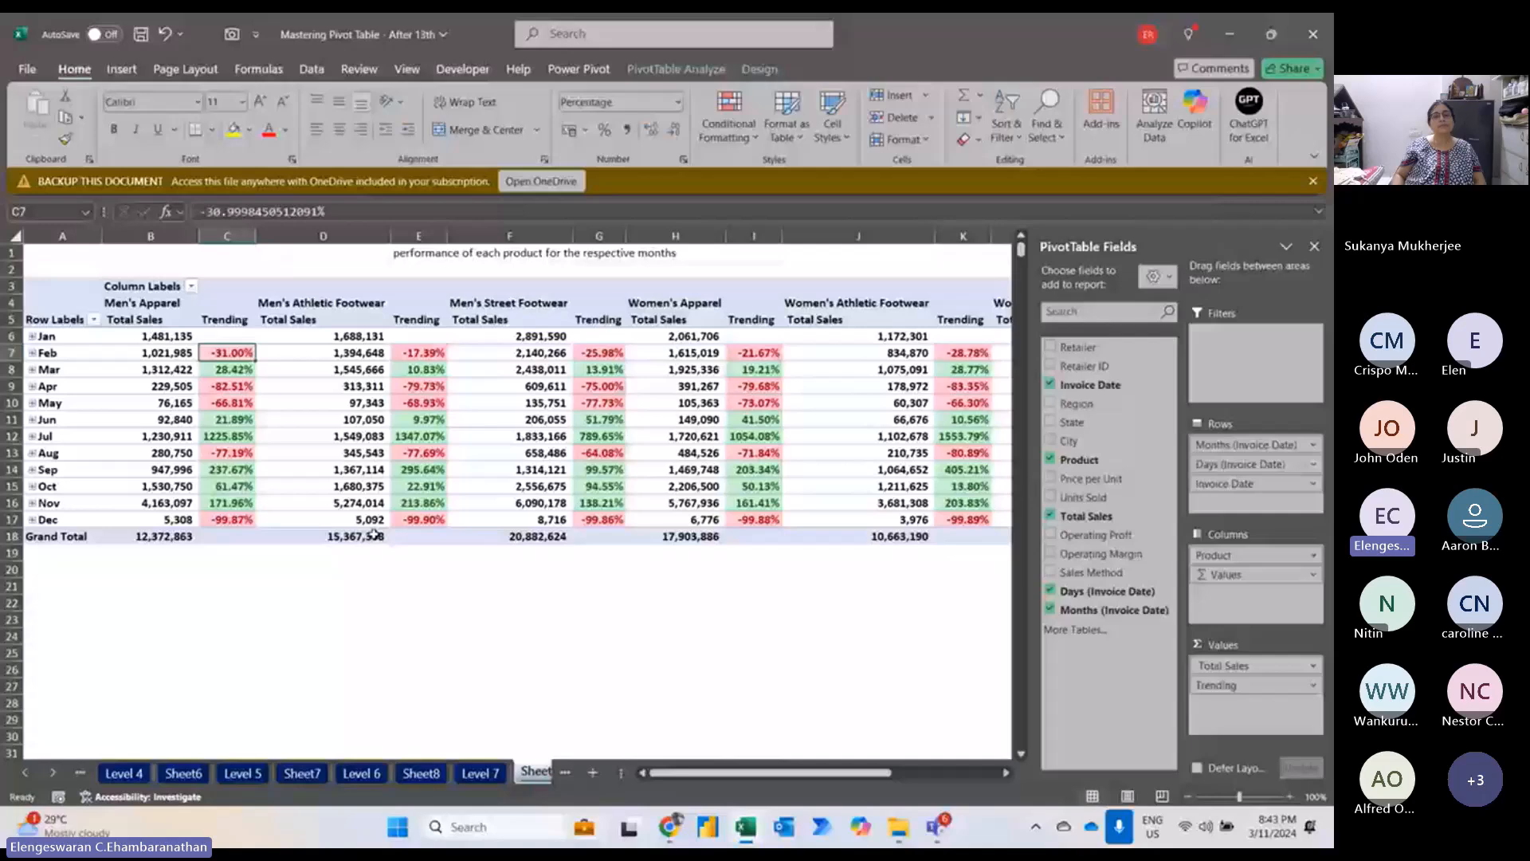
{"action": "scroll", "coordinate": [374, 534], "scroll_direction": "right", "scroll_amount": 3}
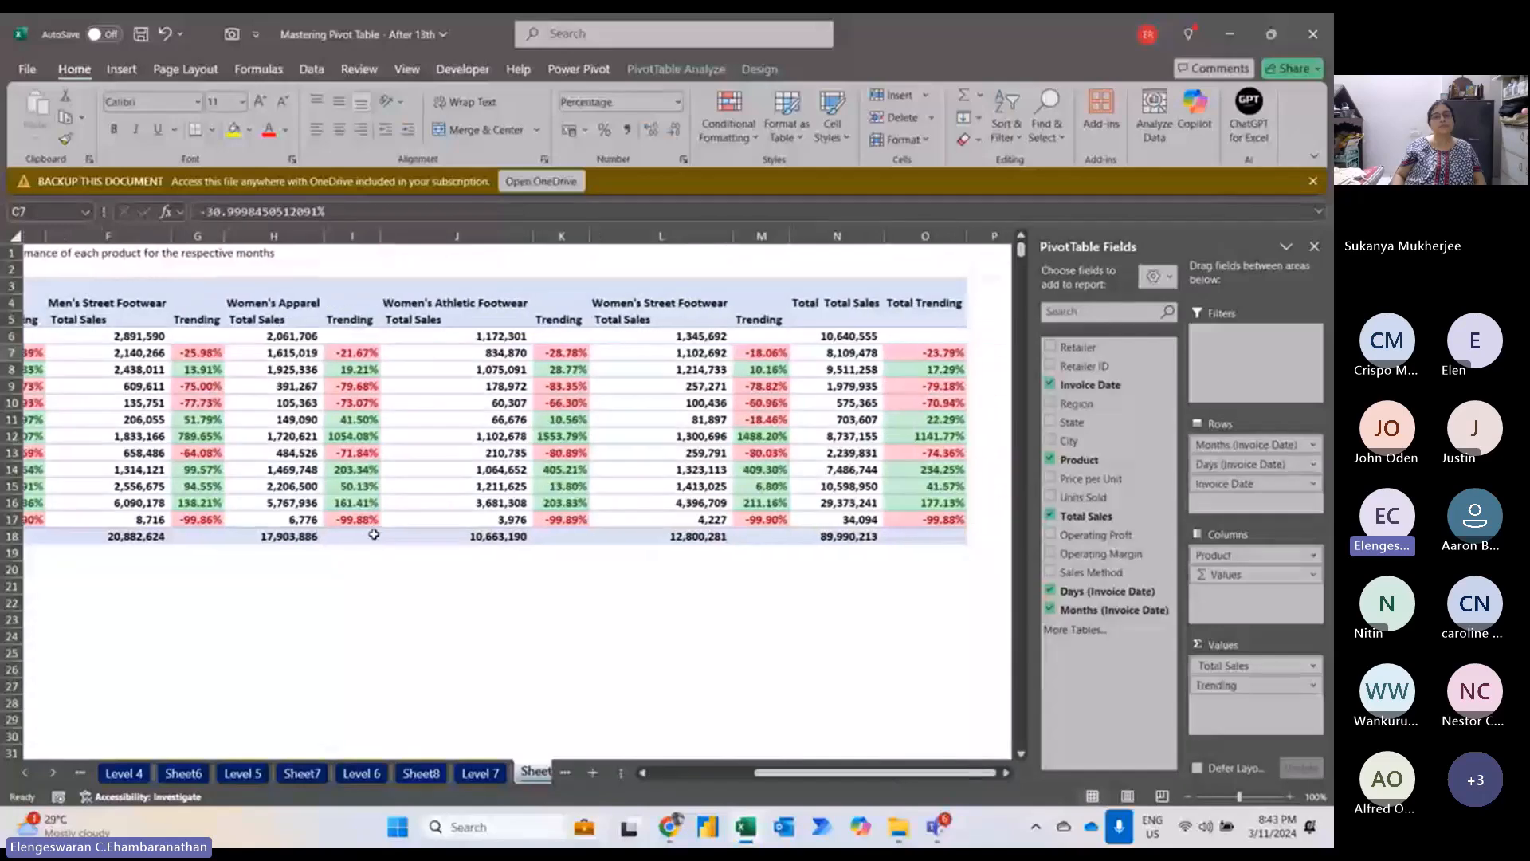
{"action": "scroll", "coordinate": [374, 534], "scroll_direction": "left", "scroll_amount": 2}
{"action": "scroll", "coordinate": [374, 534], "scroll_direction": "left", "scroll_amount": 2}
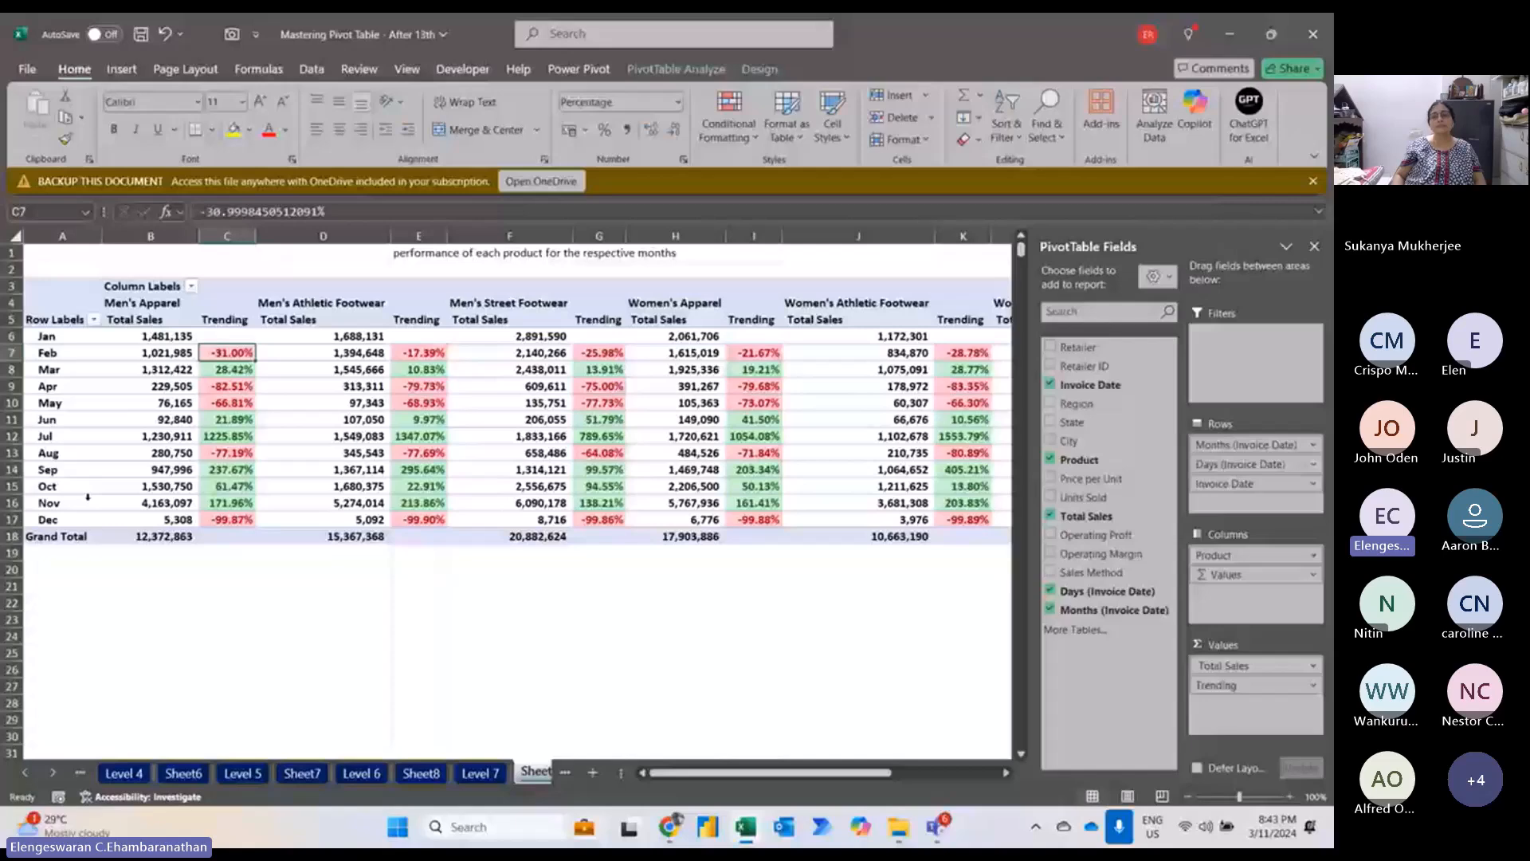
Apply a blue pivot table style with a solid blue header to the product report.
{"action": "left_click", "coordinate": [759, 70]}
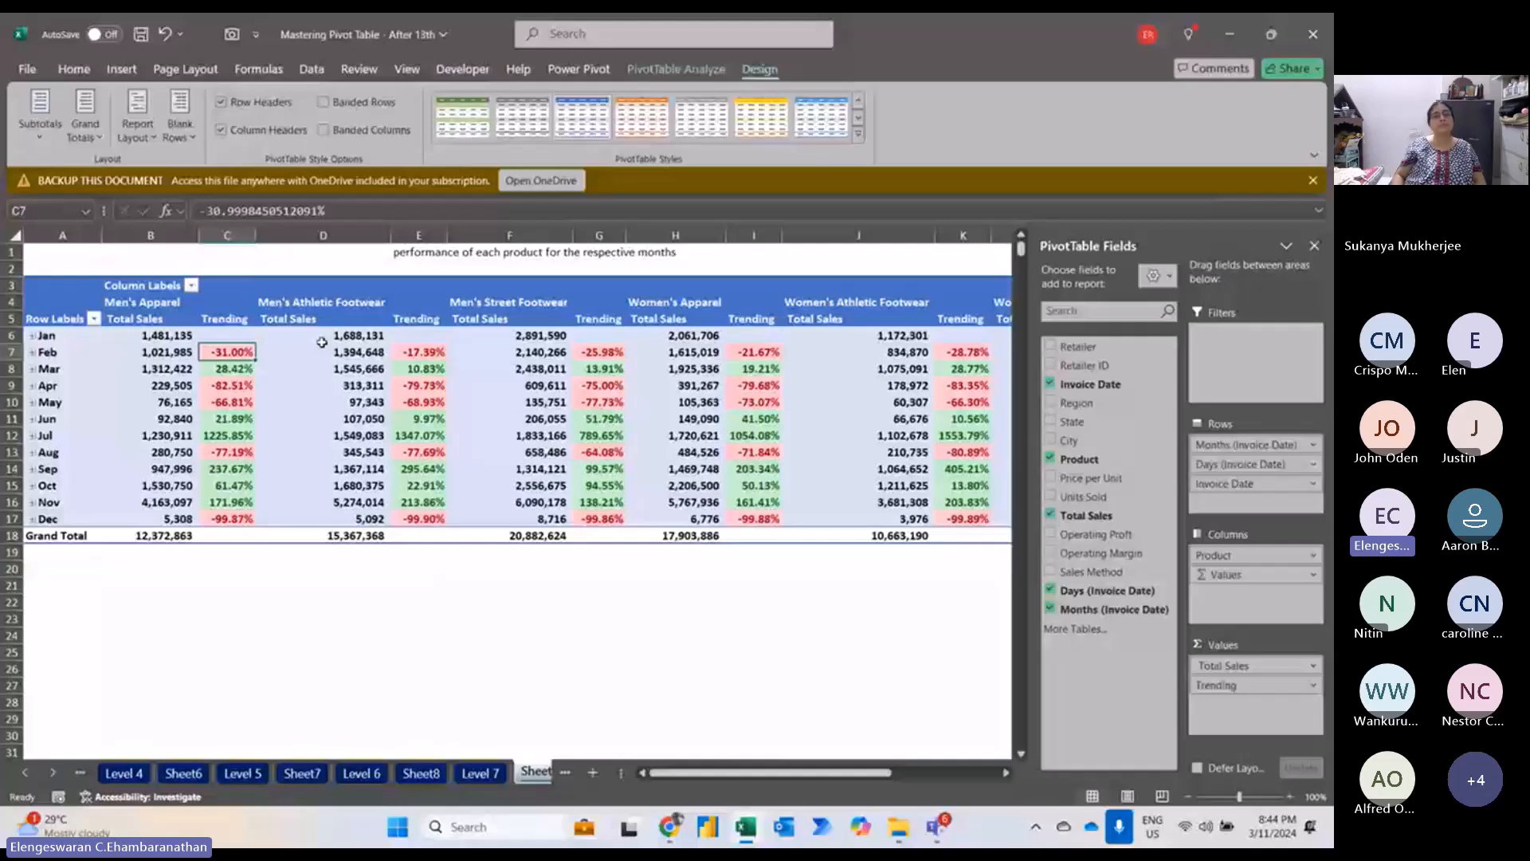
Merge and centre the pivot table's label cells so each product name spans its Total Sales and Trending columns.
{"action": "left_click", "coordinate": [223, 302]}
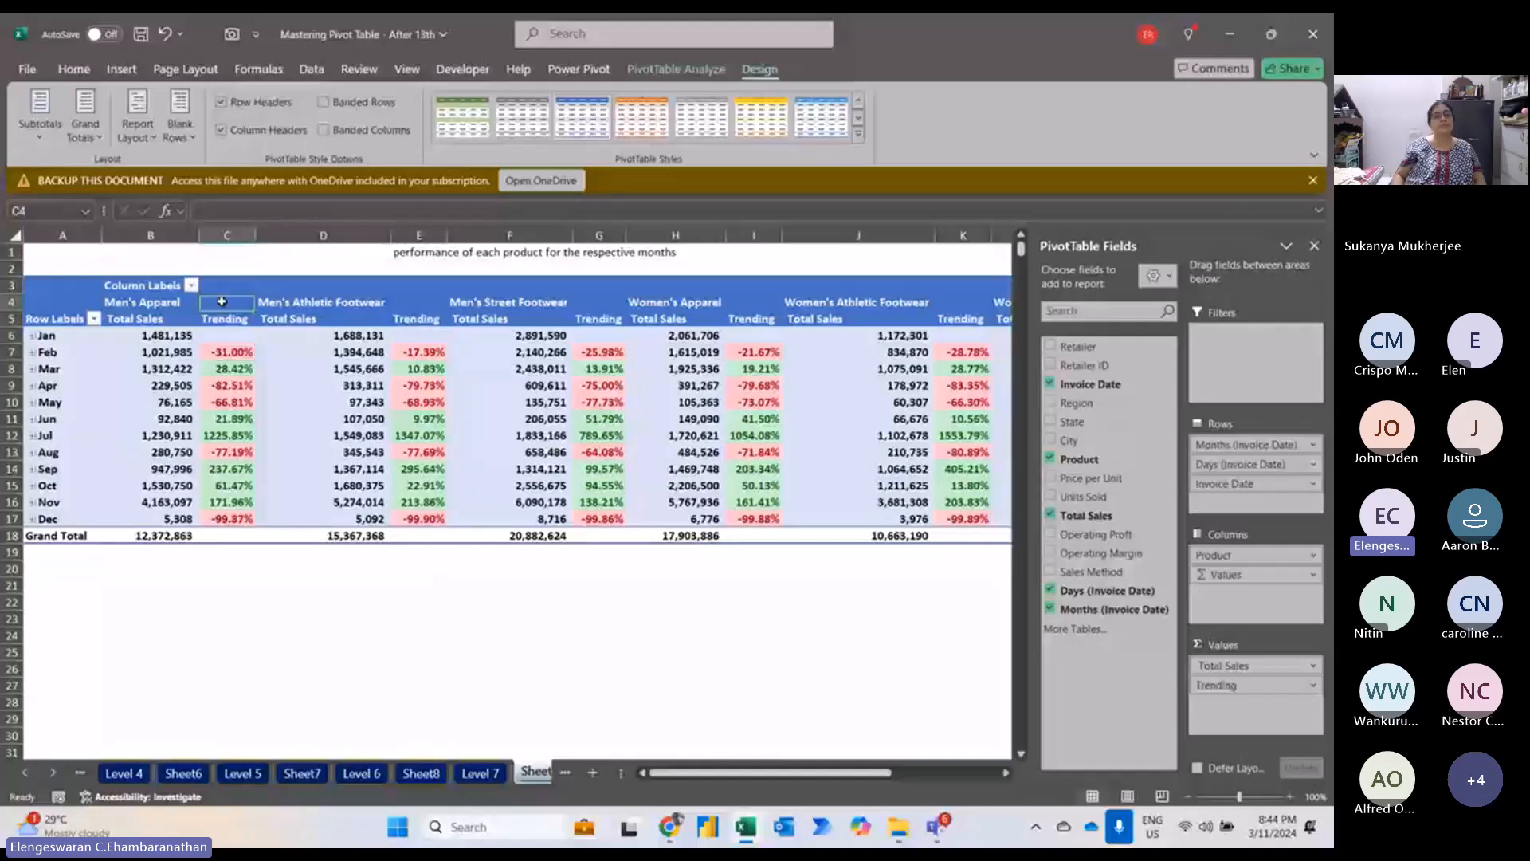
{"action": "right_click", "coordinate": [222, 301]}
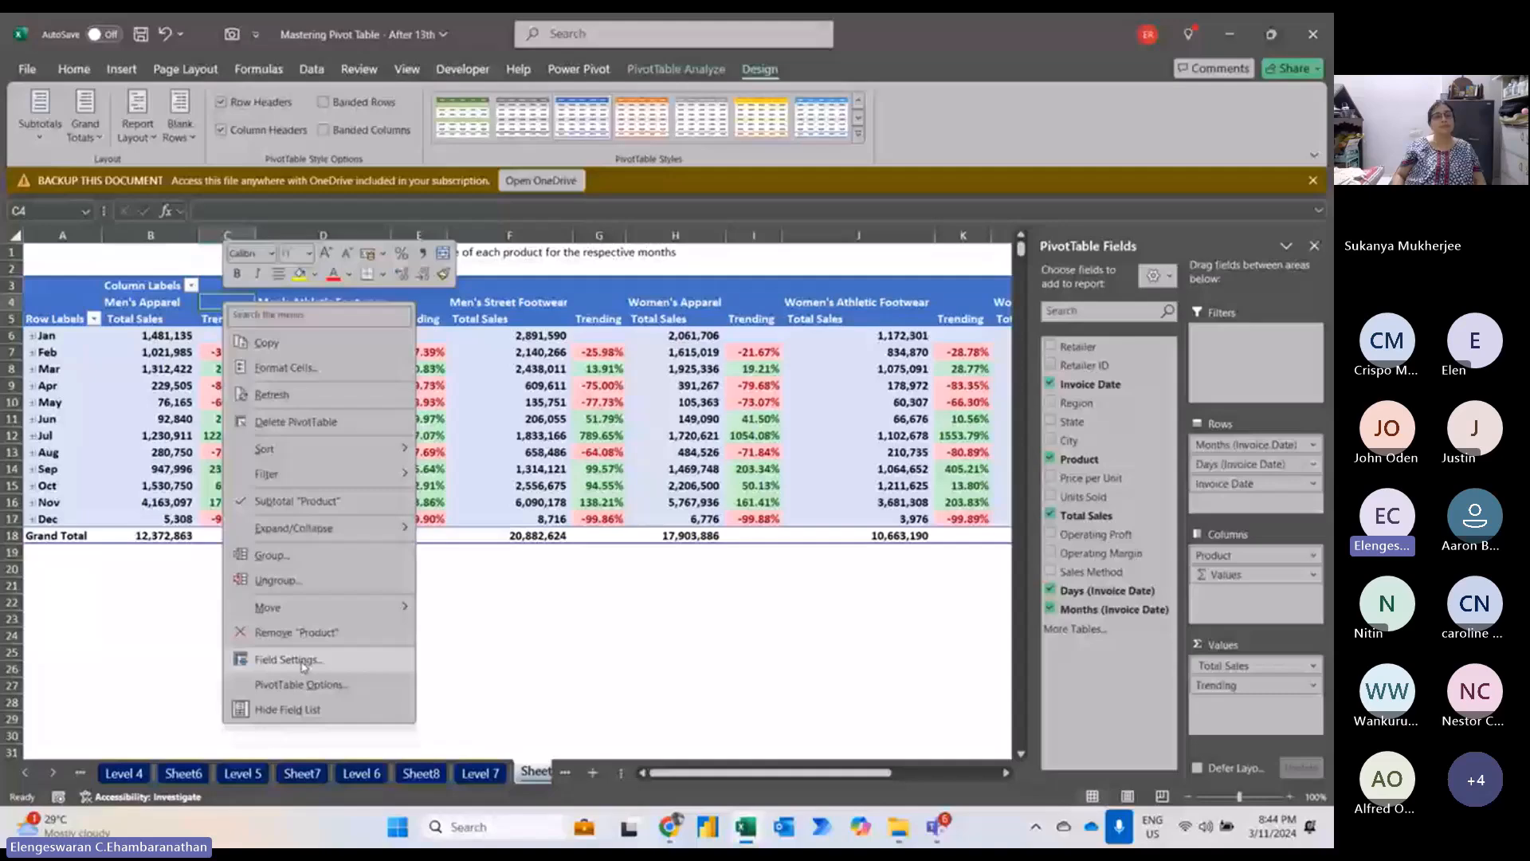
{"action": "left_click", "coordinate": [303, 660]}
{"action": "left_click", "coordinate": [355, 783]}
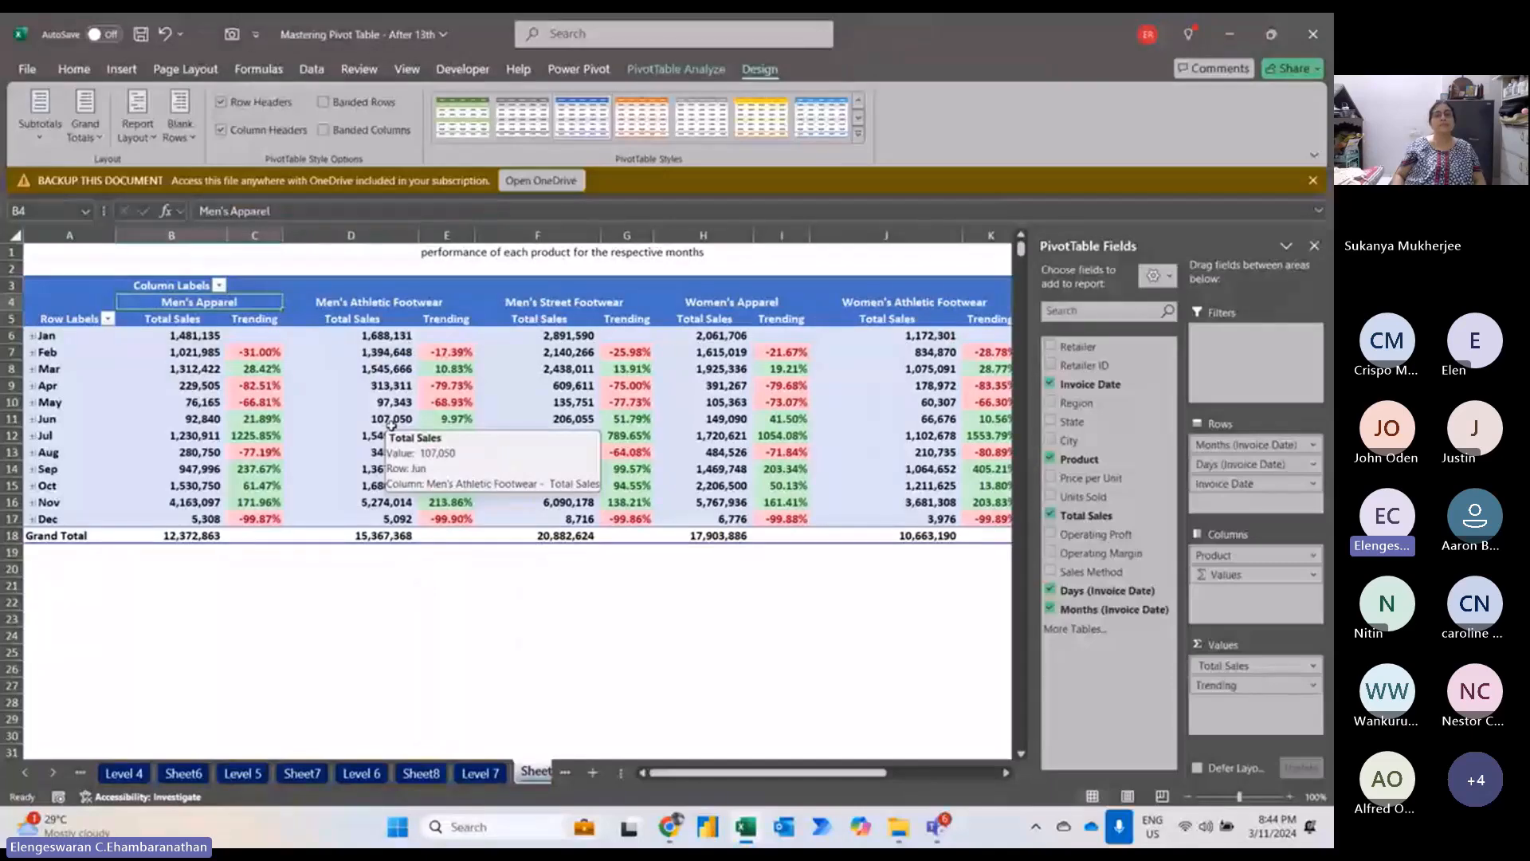
Freeze the panes at cell B6 to keep the month labels and product headings in view, and check this across all product columns.
{"action": "key", "text": "Down"}
{"action": "key", "text": "Down"}
{"action": "mouse_move", "coordinate": [240, 392]}
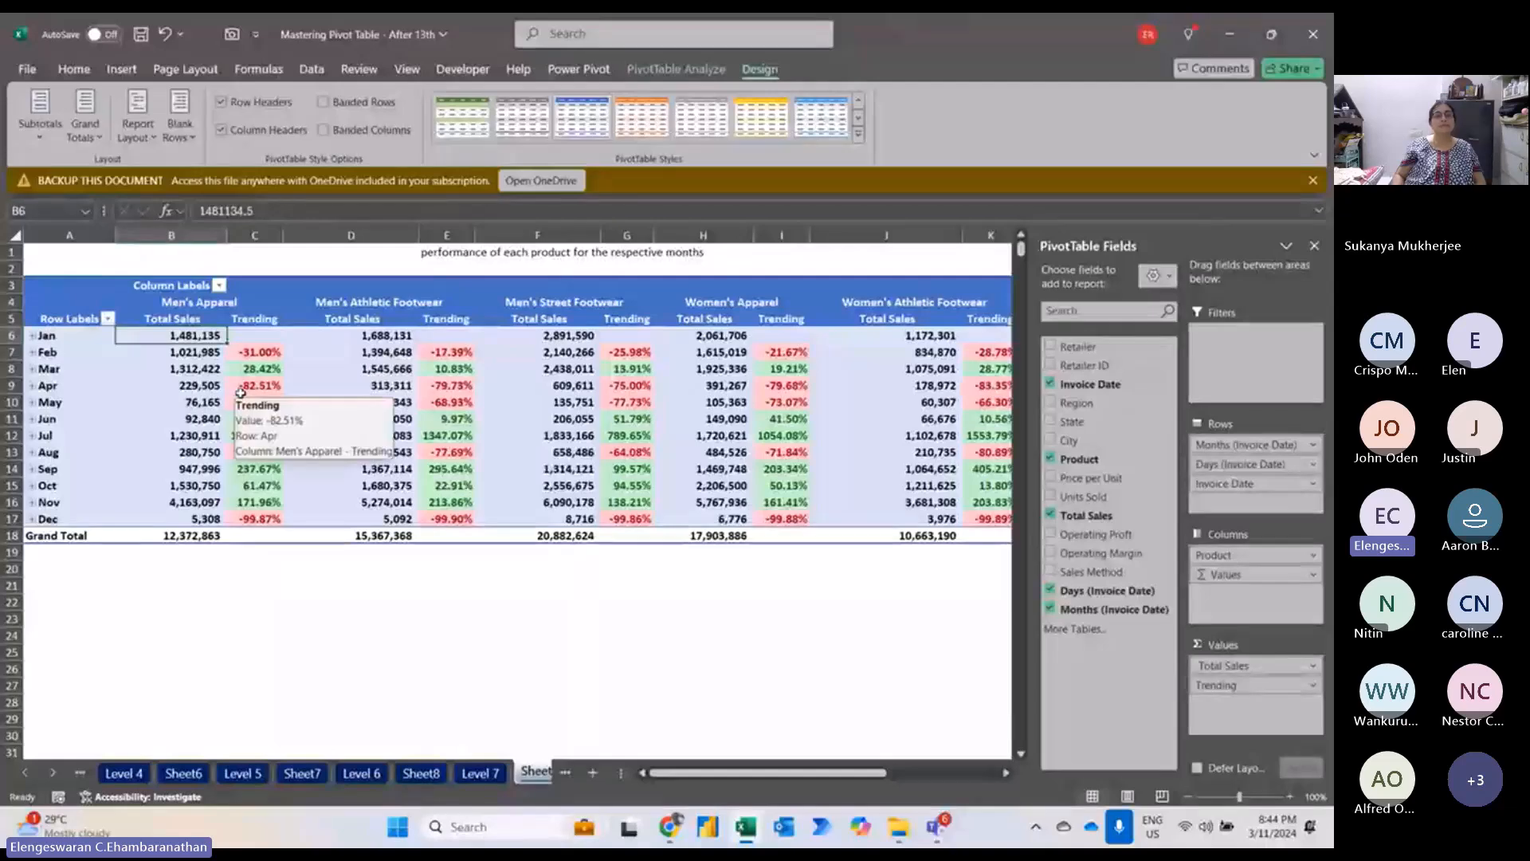
{"action": "mouse_move", "coordinate": [399, 393]}
{"action": "scroll", "coordinate": [399, 393], "scroll_direction": "right", "scroll_amount": 1}
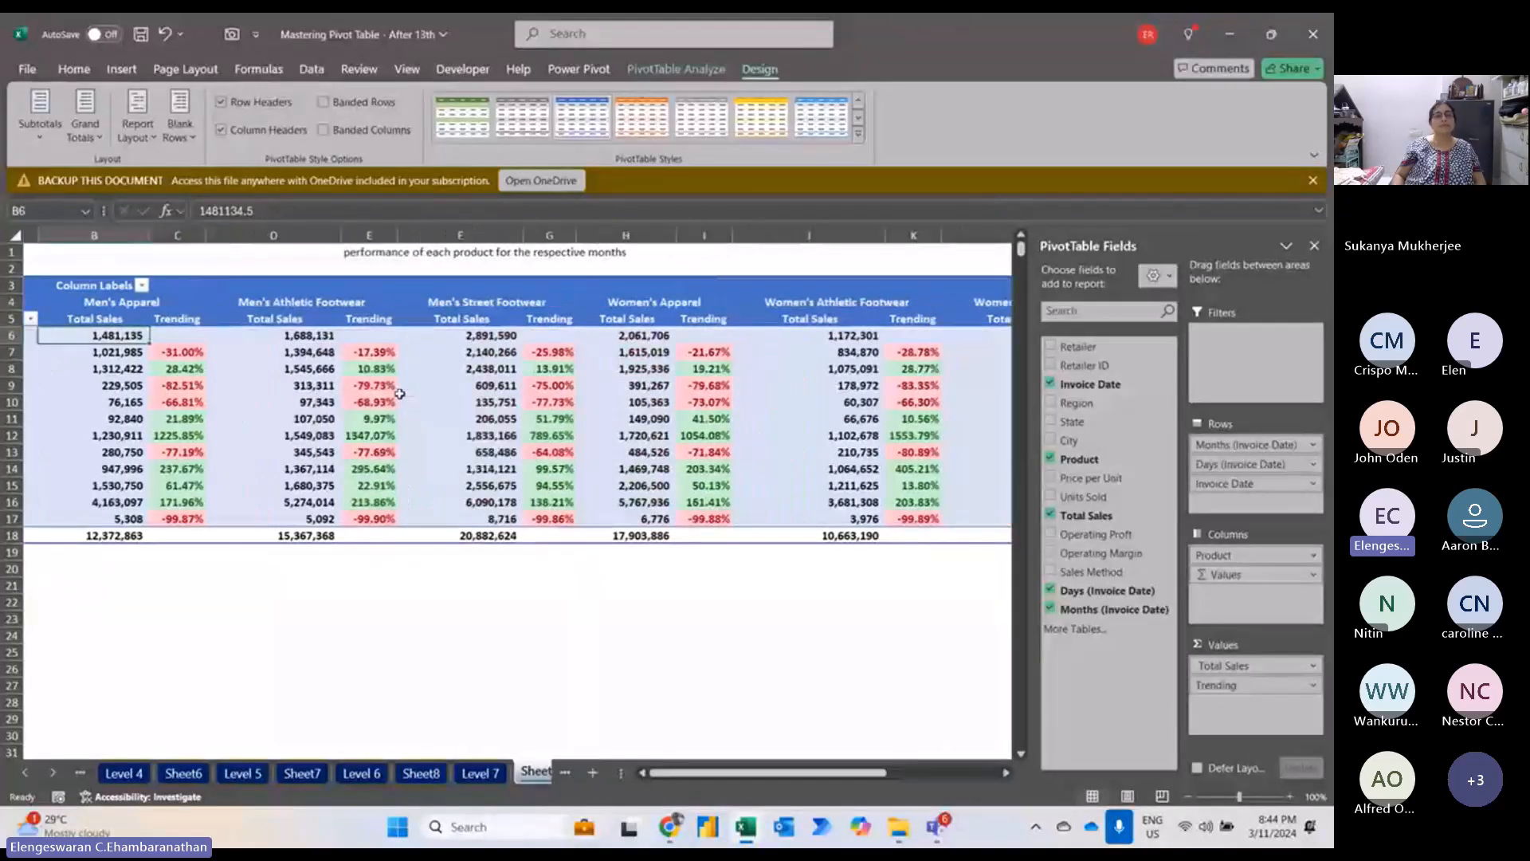
{"action": "scroll", "coordinate": [399, 393], "scroll_direction": "right", "scroll_amount": 4}
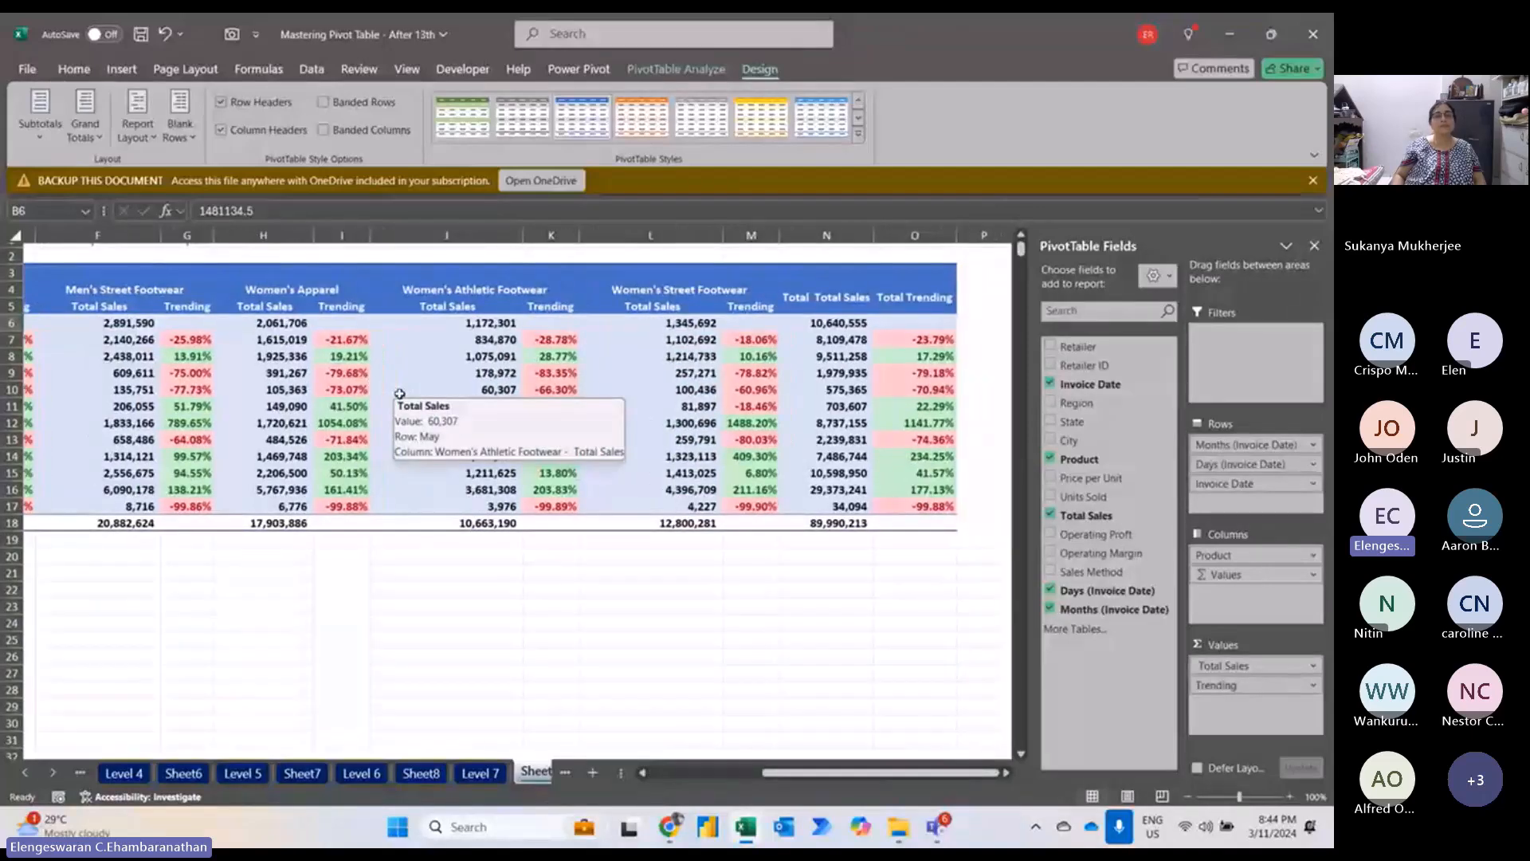
{"action": "scroll", "coordinate": [399, 393], "scroll_direction": "left", "scroll_amount": 5}
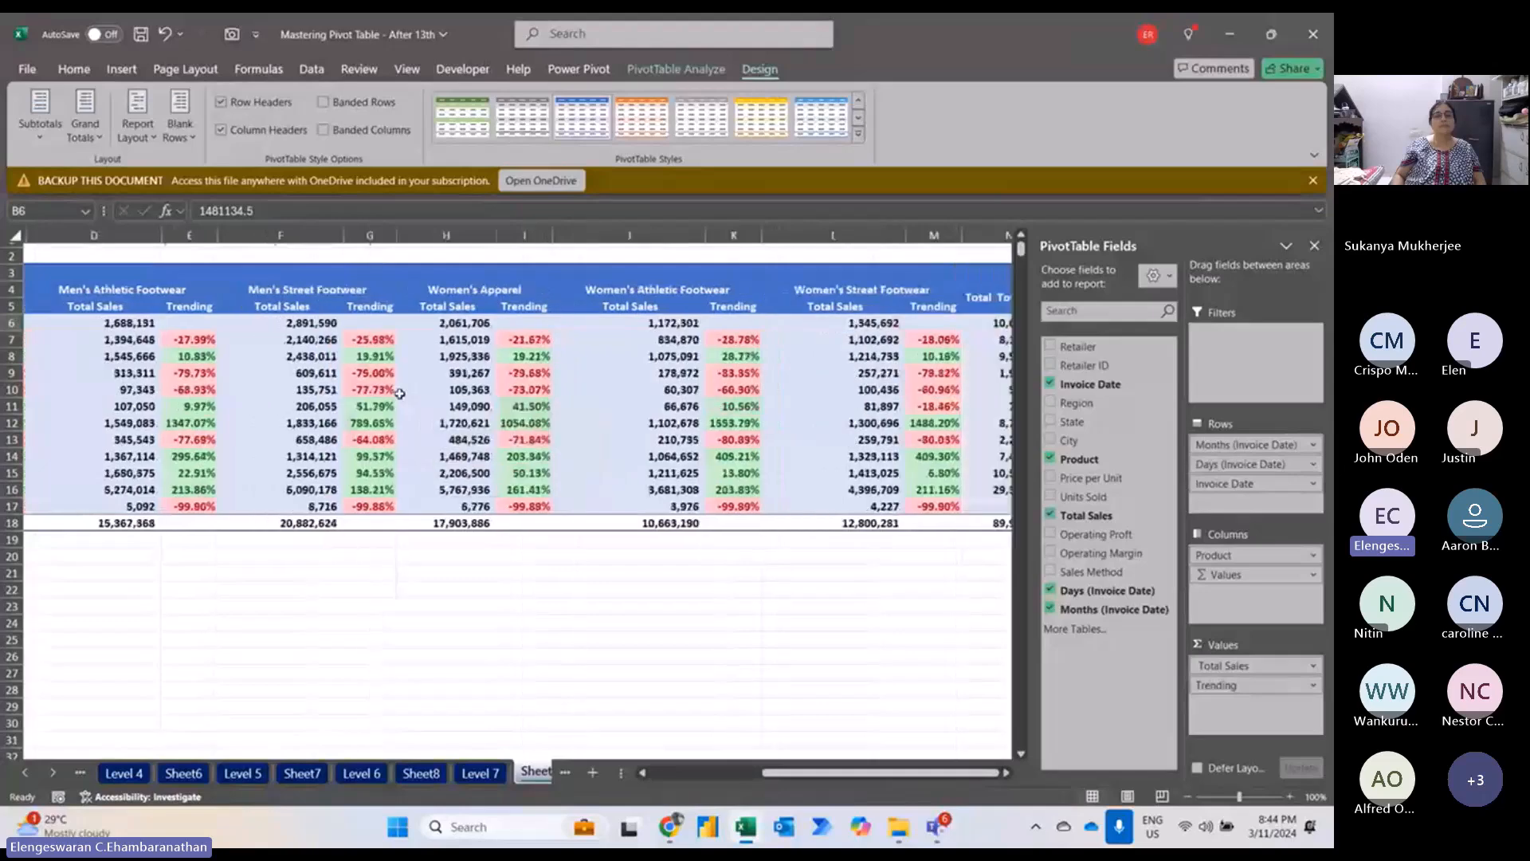
{"action": "left_click", "coordinate": [408, 70]}
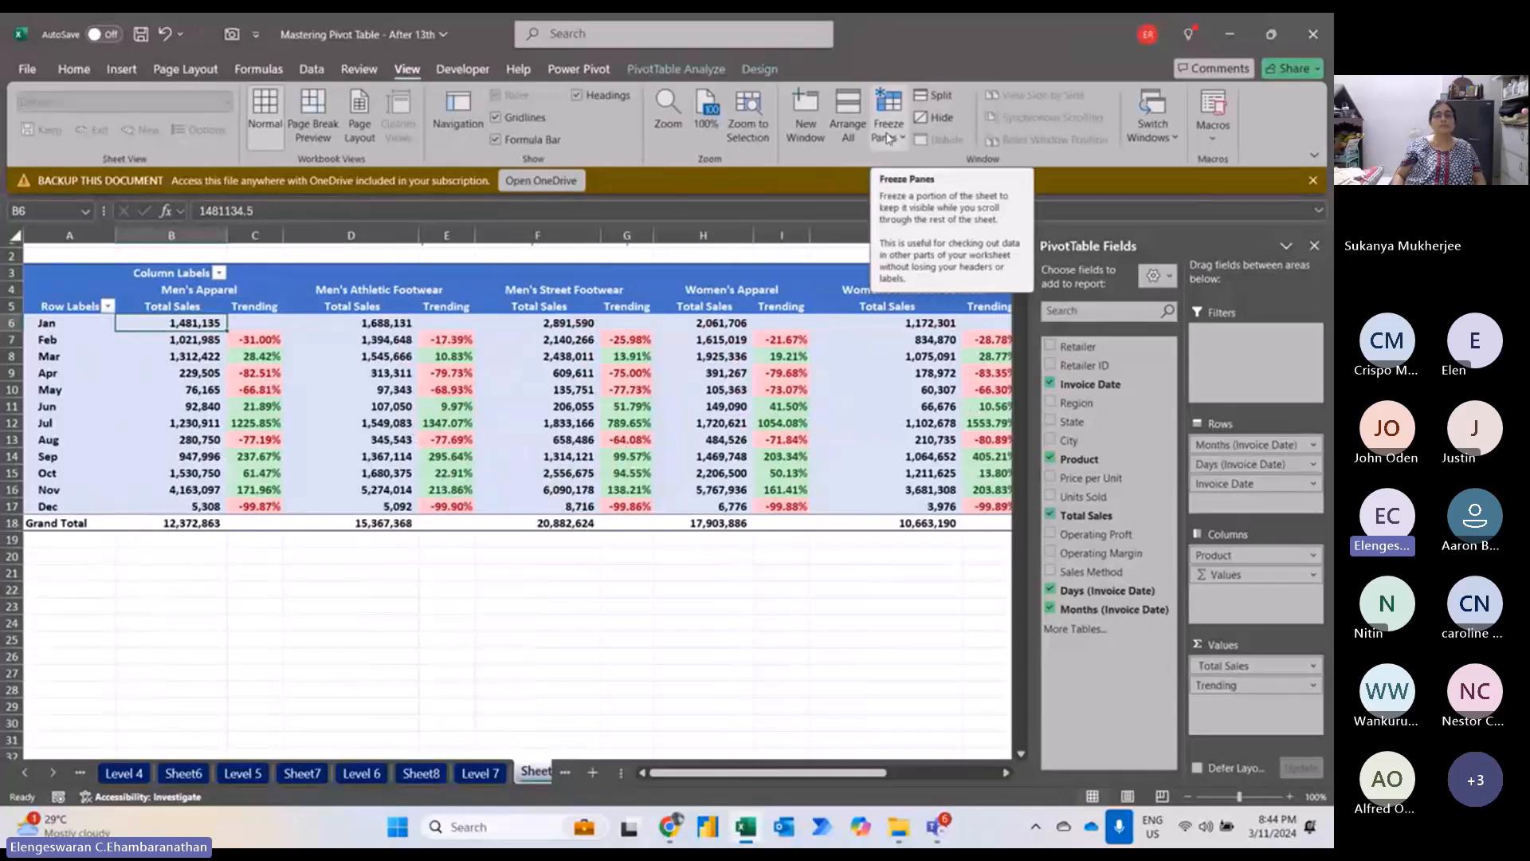
{"action": "left_click", "coordinate": [887, 135]}
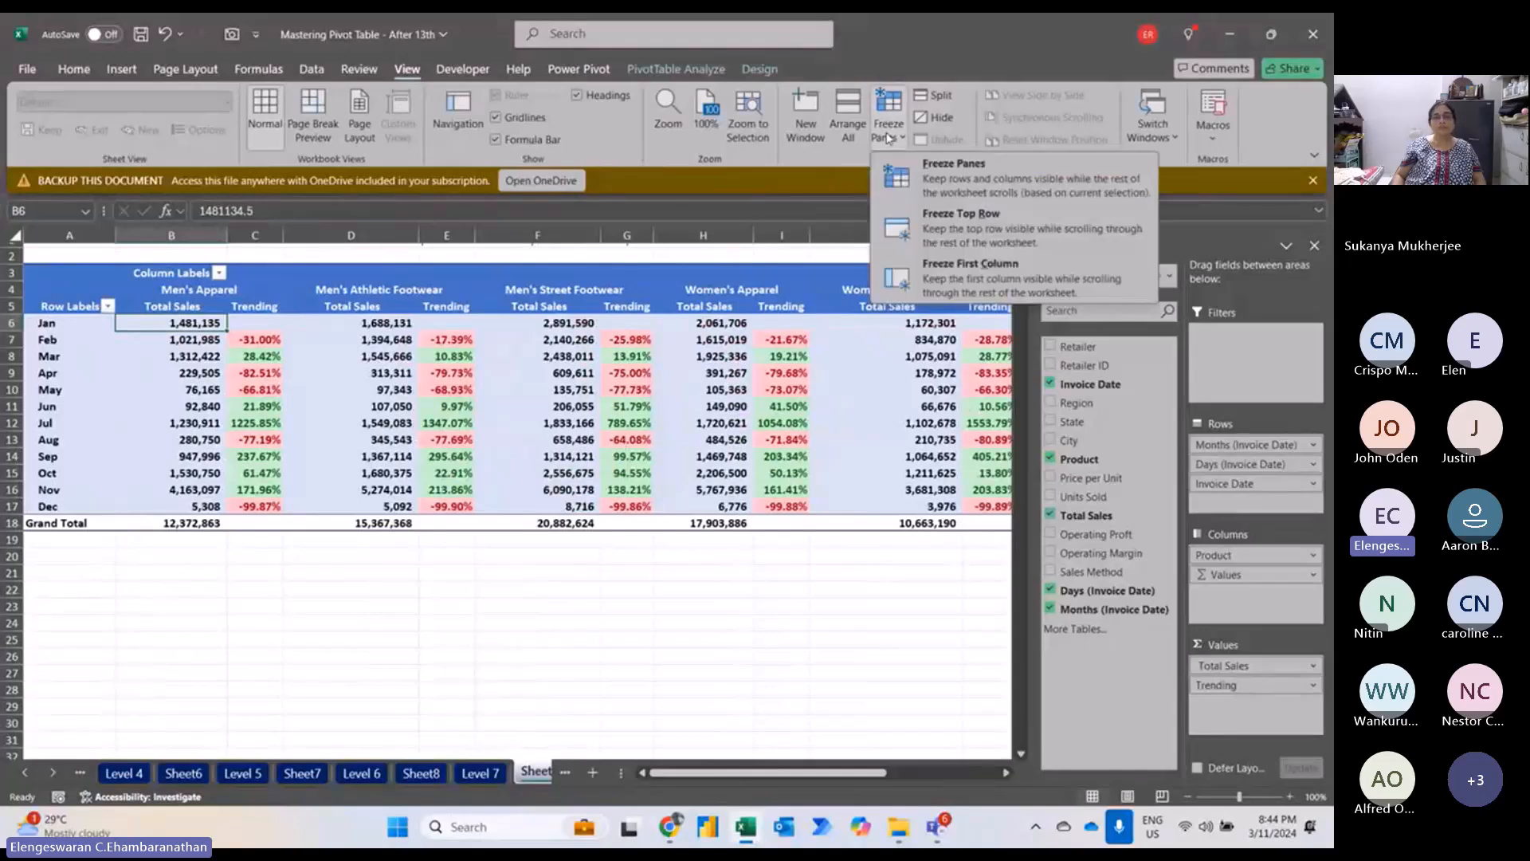
{"action": "left_click", "coordinate": [934, 180]}
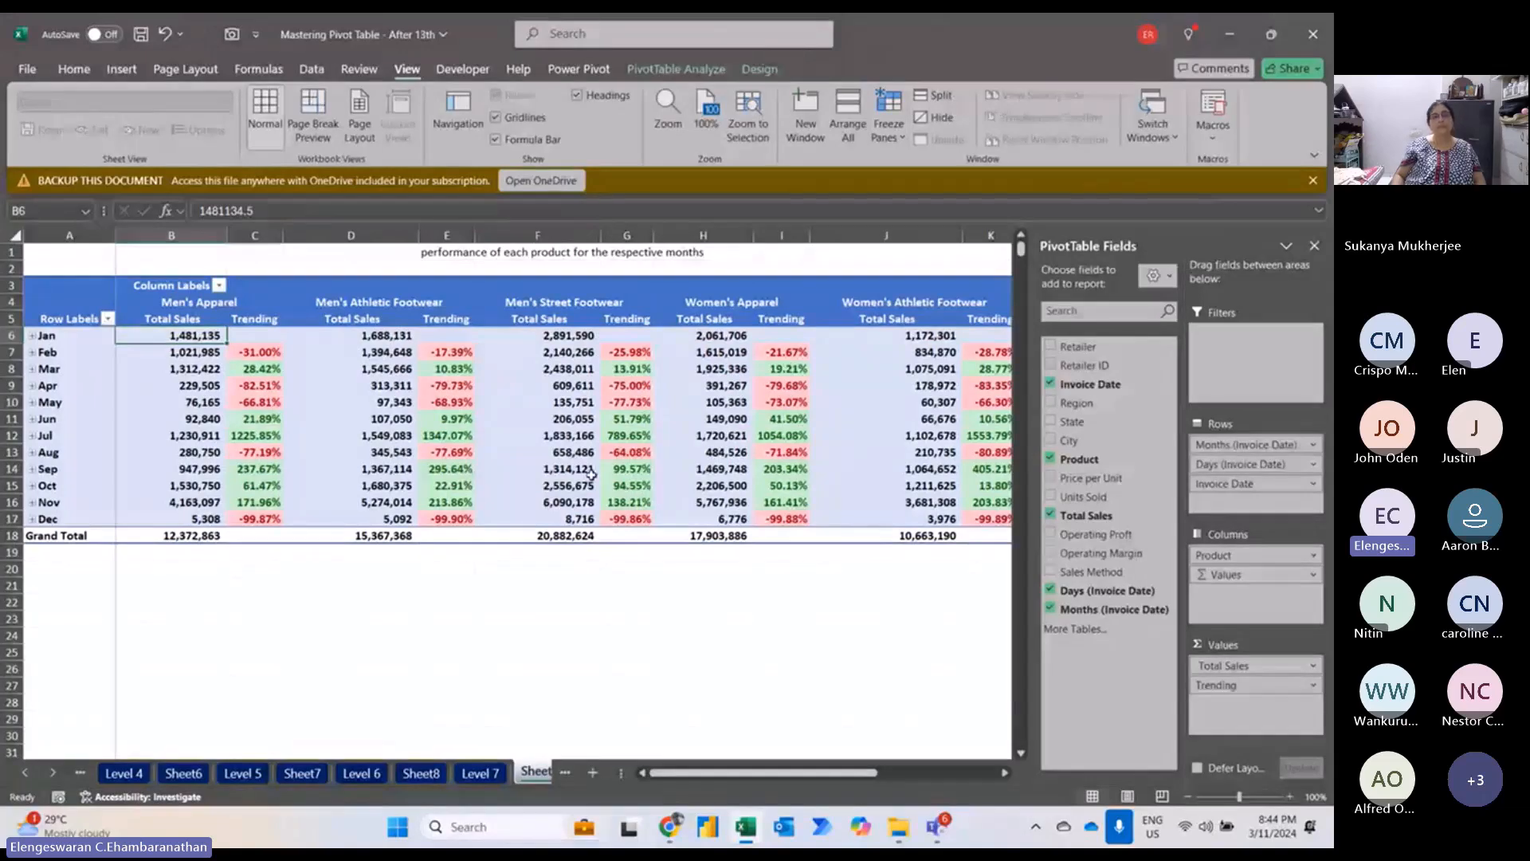
{"action": "scroll", "coordinate": [591, 474], "scroll_direction": "right", "scroll_amount": 2}
{"action": "scroll", "coordinate": [591, 474], "scroll_direction": "right", "scroll_amount": 1}
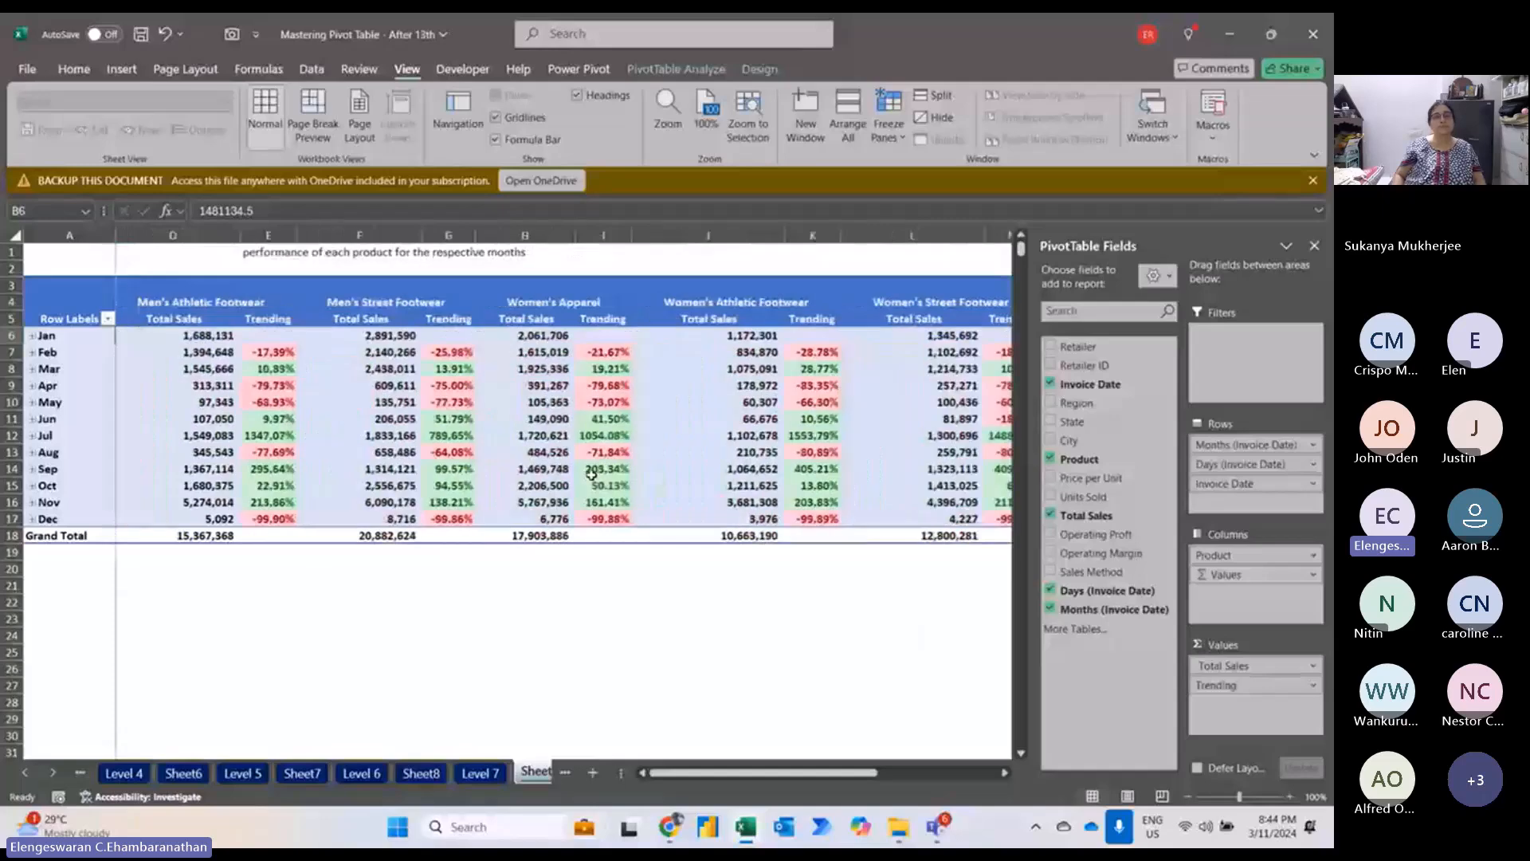
{"action": "scroll", "coordinate": [592, 474], "scroll_direction": "right", "scroll_amount": 3}
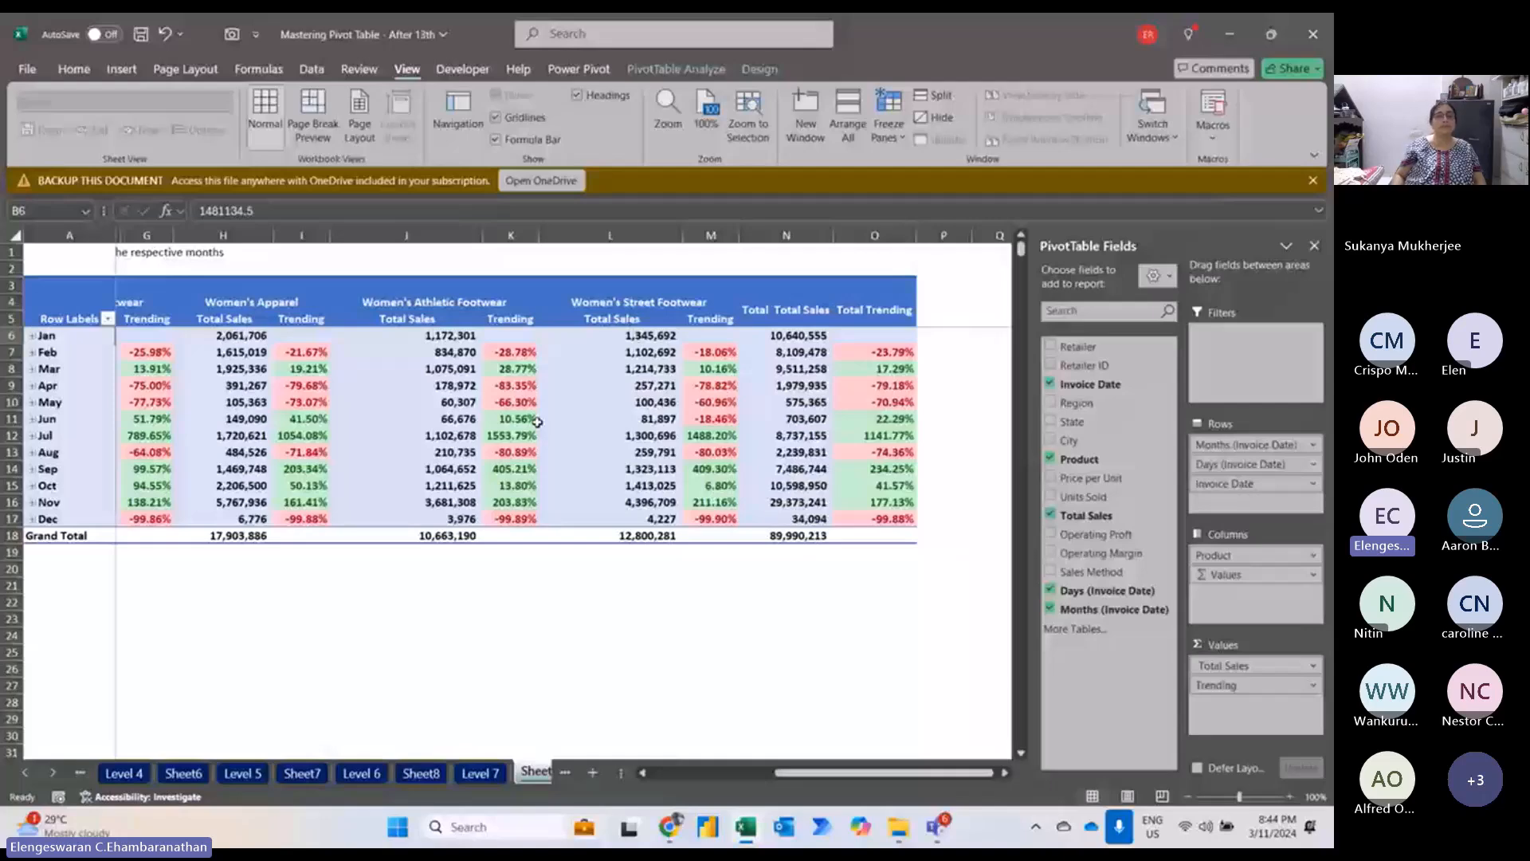
{"action": "mouse_move", "coordinate": [611, 470]}
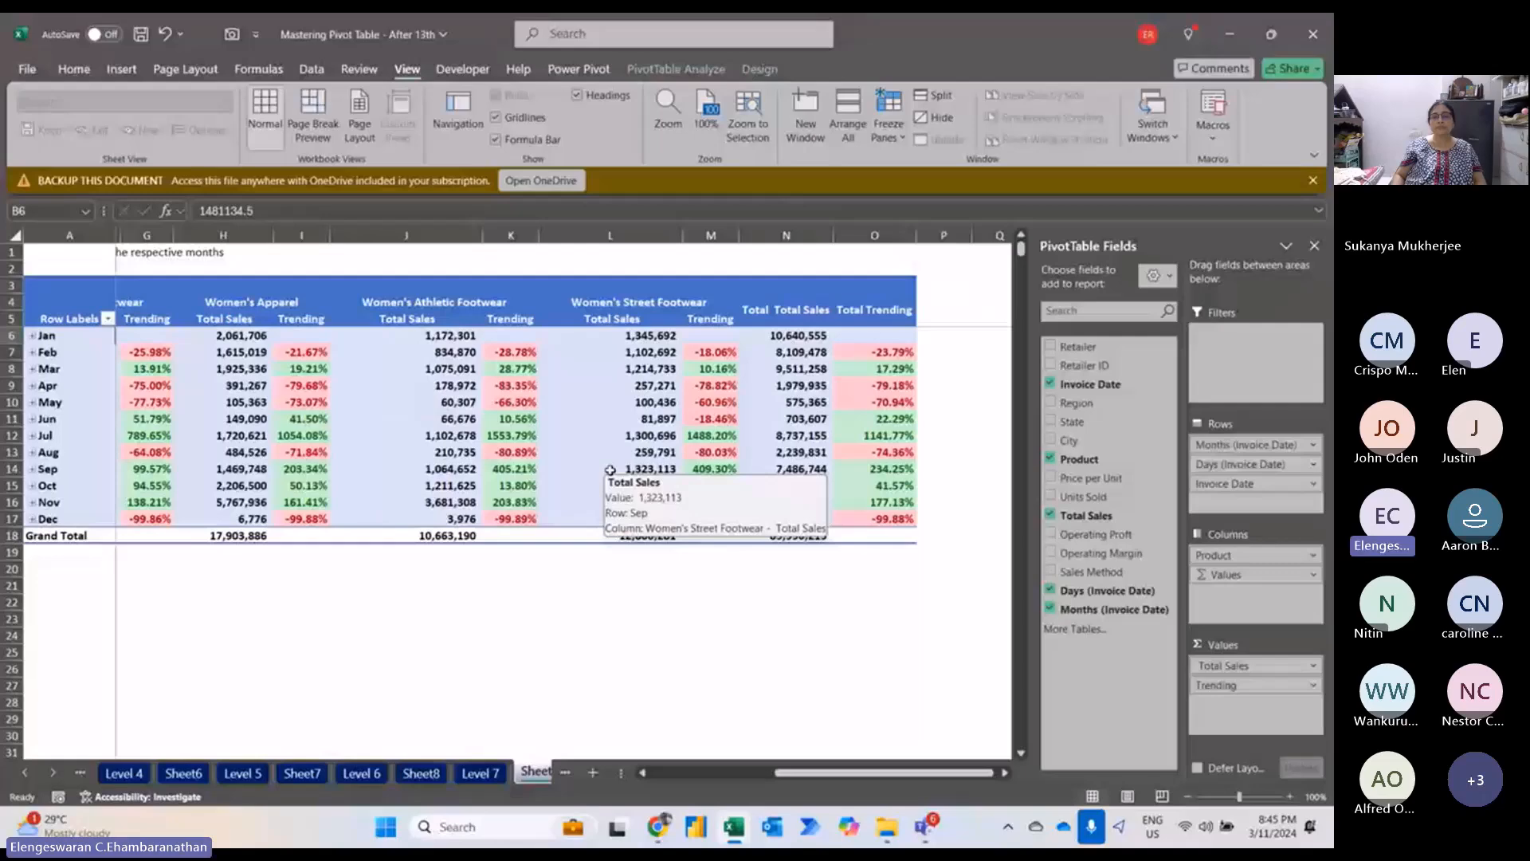
{"action": "scroll", "coordinate": [538, 524], "scroll_direction": "left", "scroll_amount": 1}
{"action": "scroll", "coordinate": [538, 524], "scroll_direction": "left", "scroll_amount": 4}
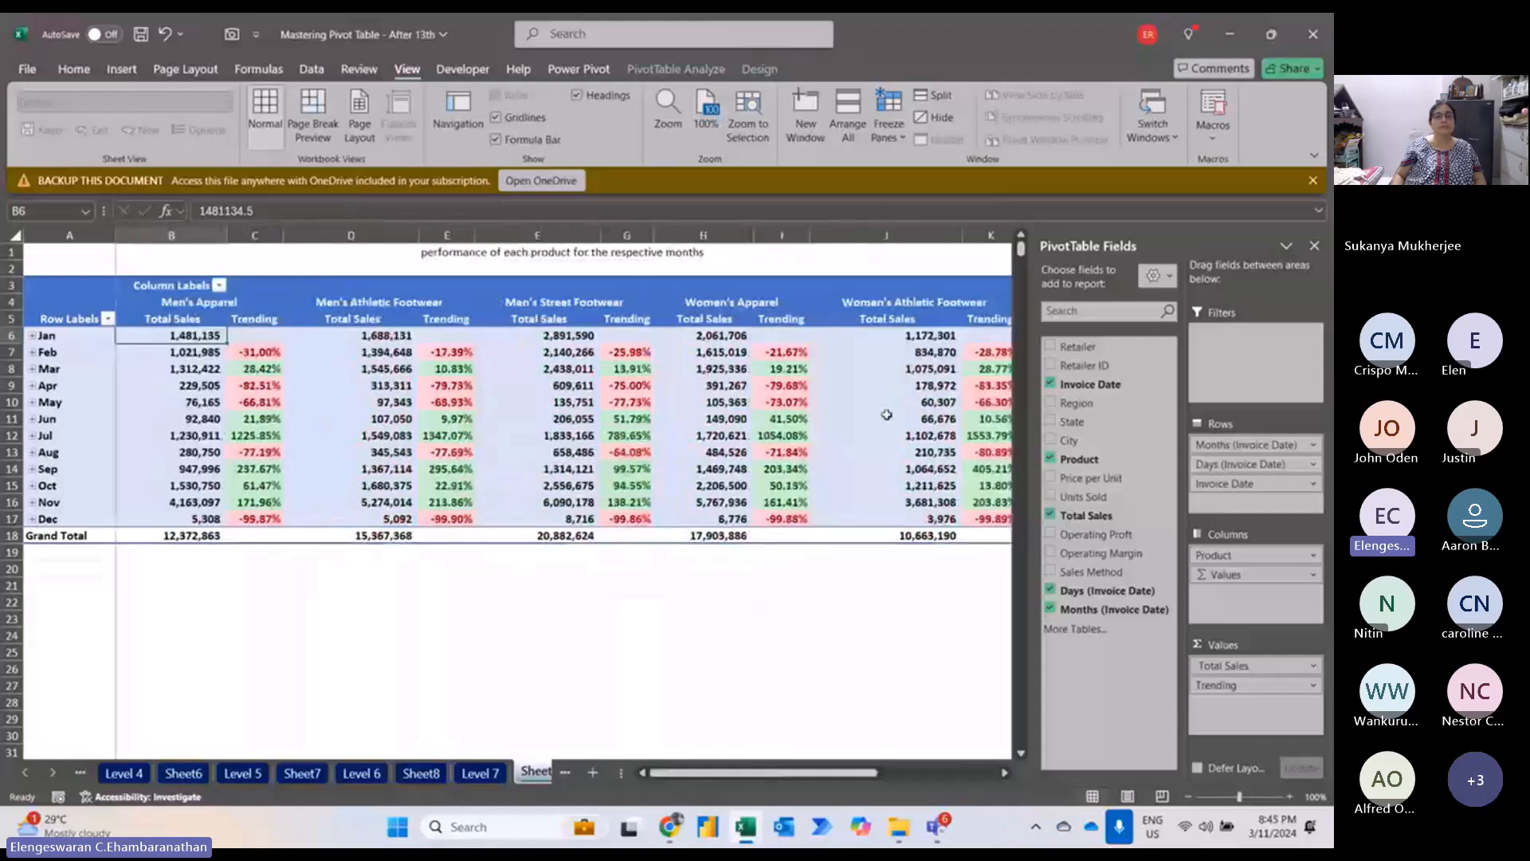
Add a State slicer to the pivot table, test it with California and Alaska, and clear its filter.
{"action": "right_click", "coordinate": [1087, 423]}
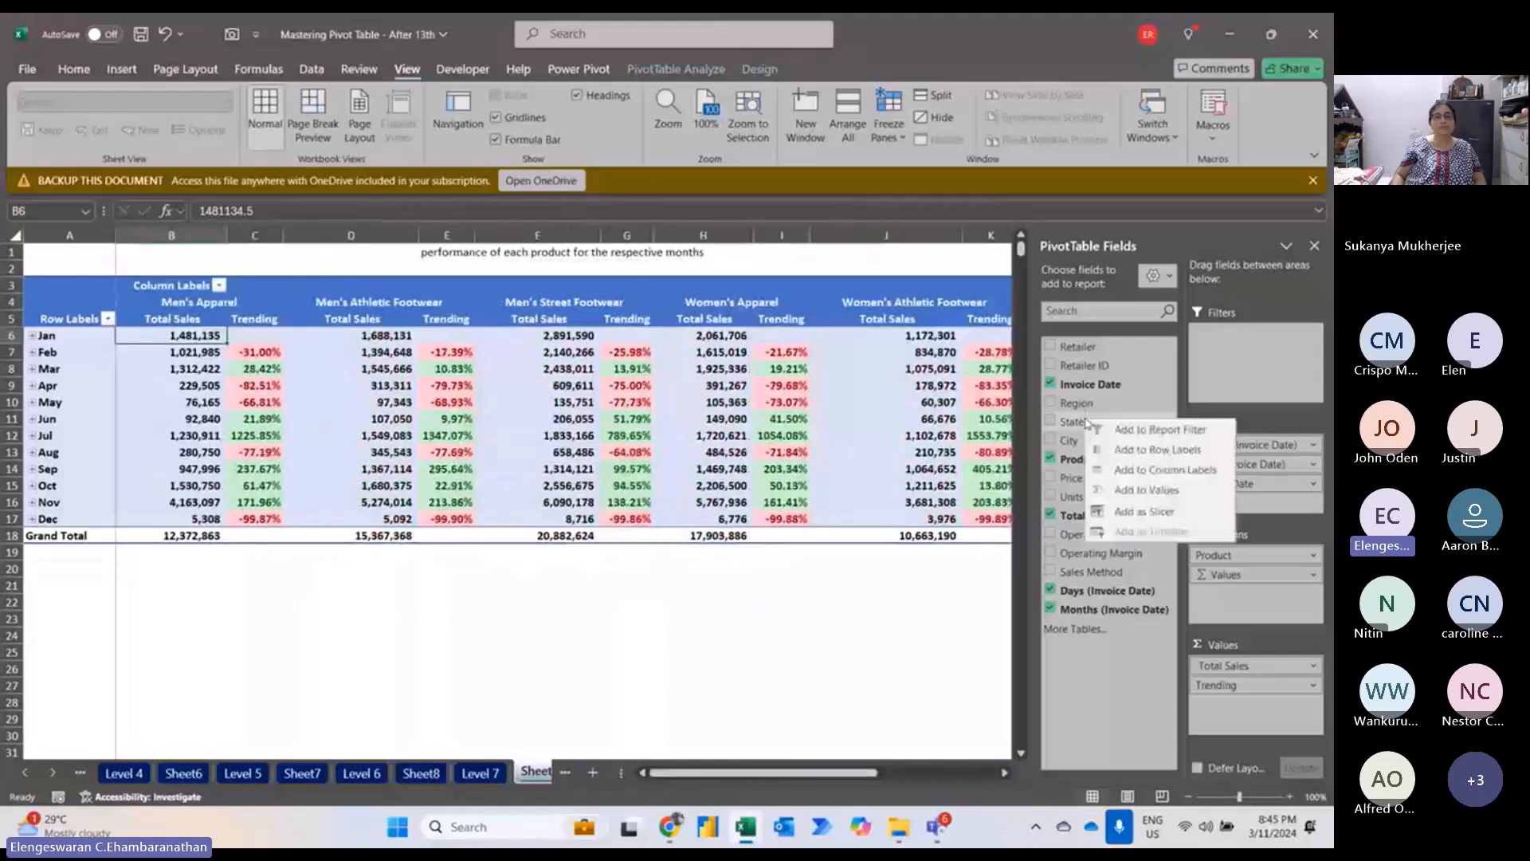
{"action": "left_click", "coordinate": [1160, 508]}
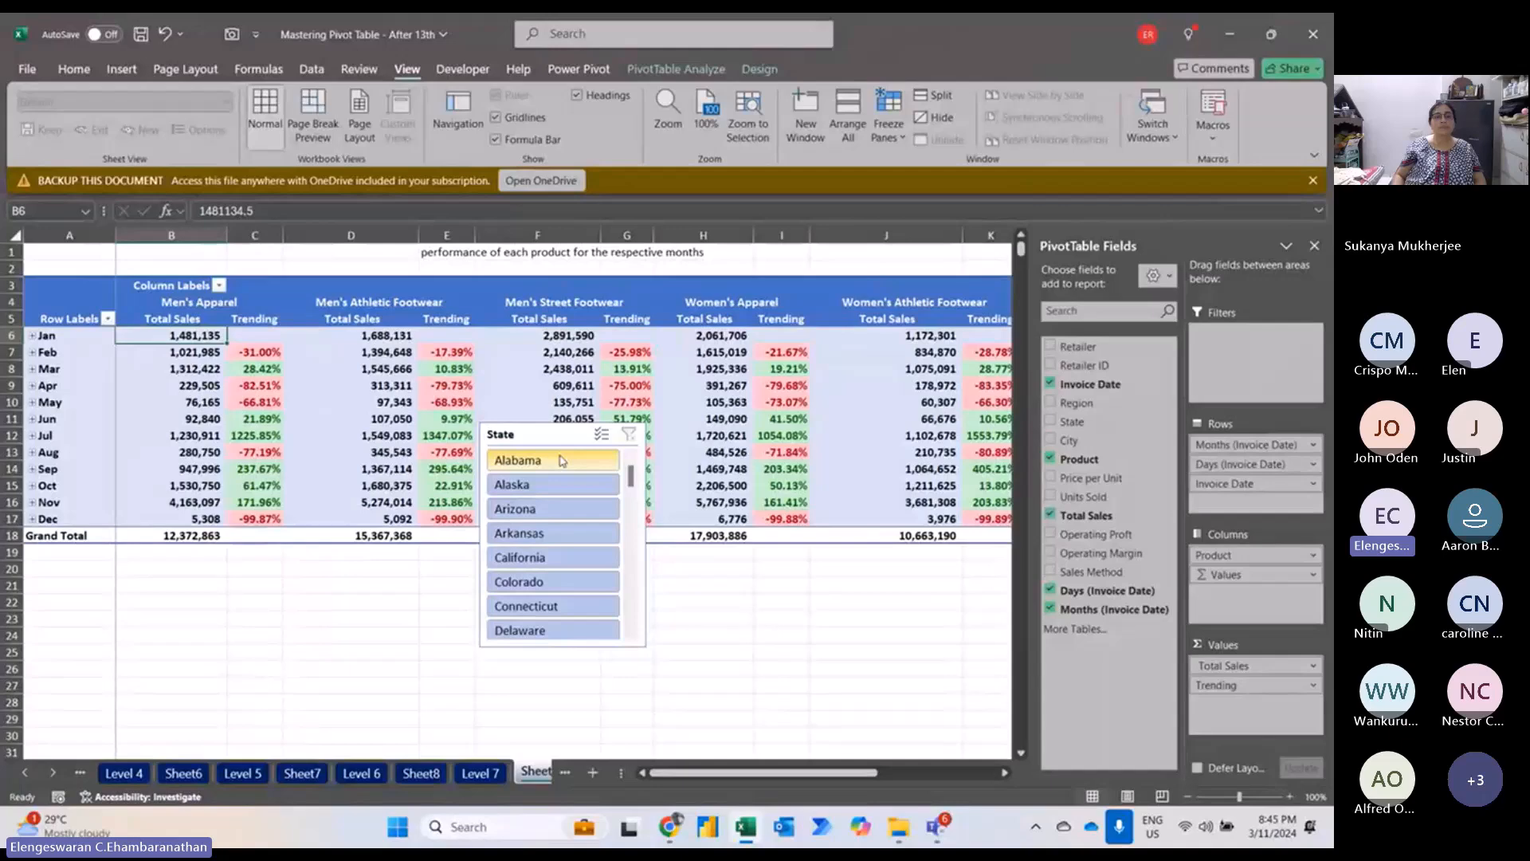
{"action": "left_click", "coordinate": [531, 557]}
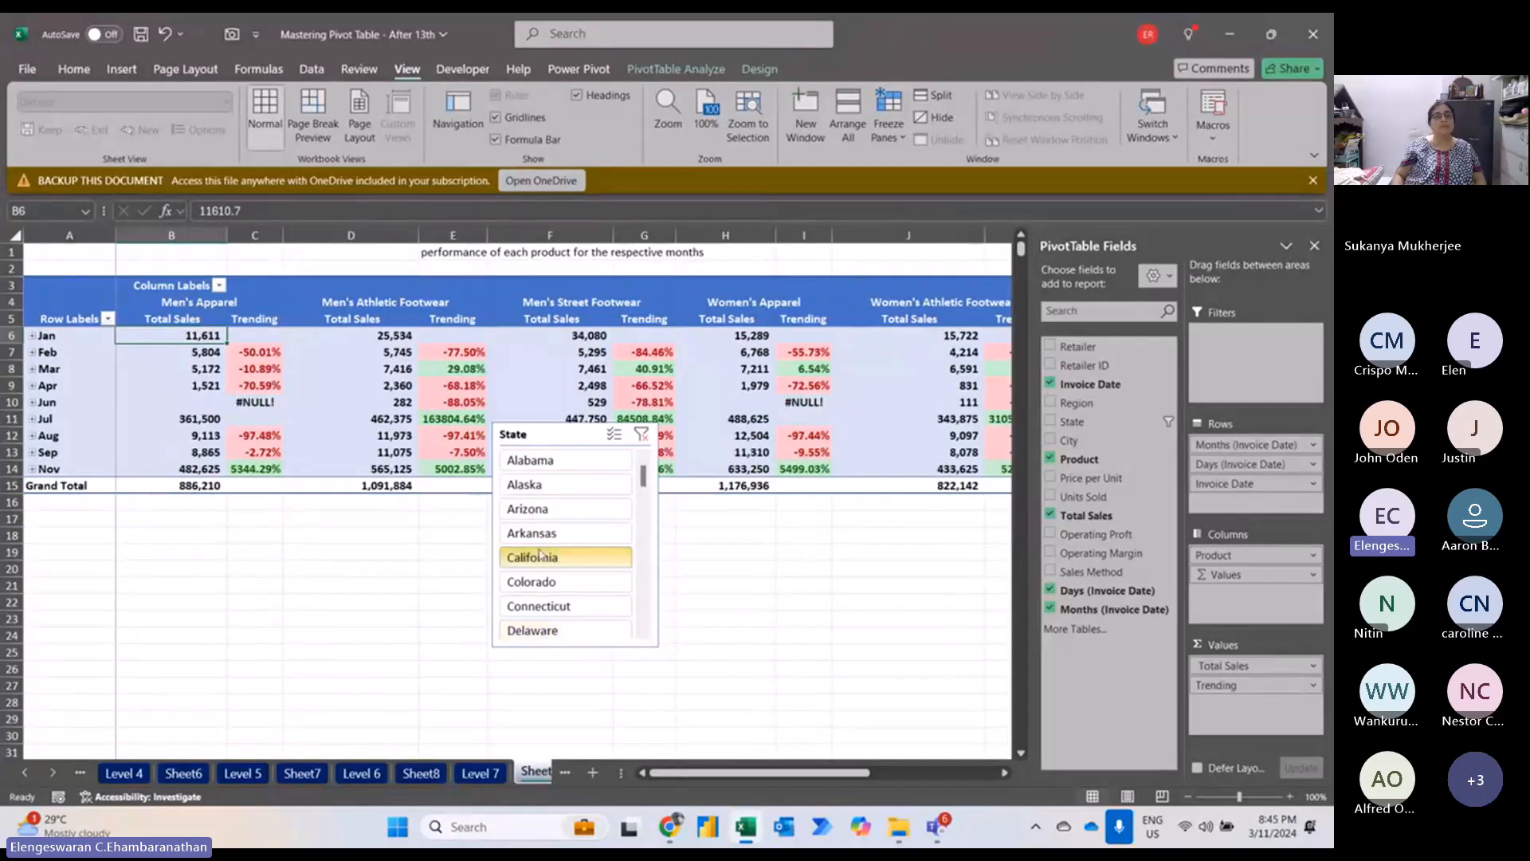
{"action": "left_click", "coordinate": [564, 484]}
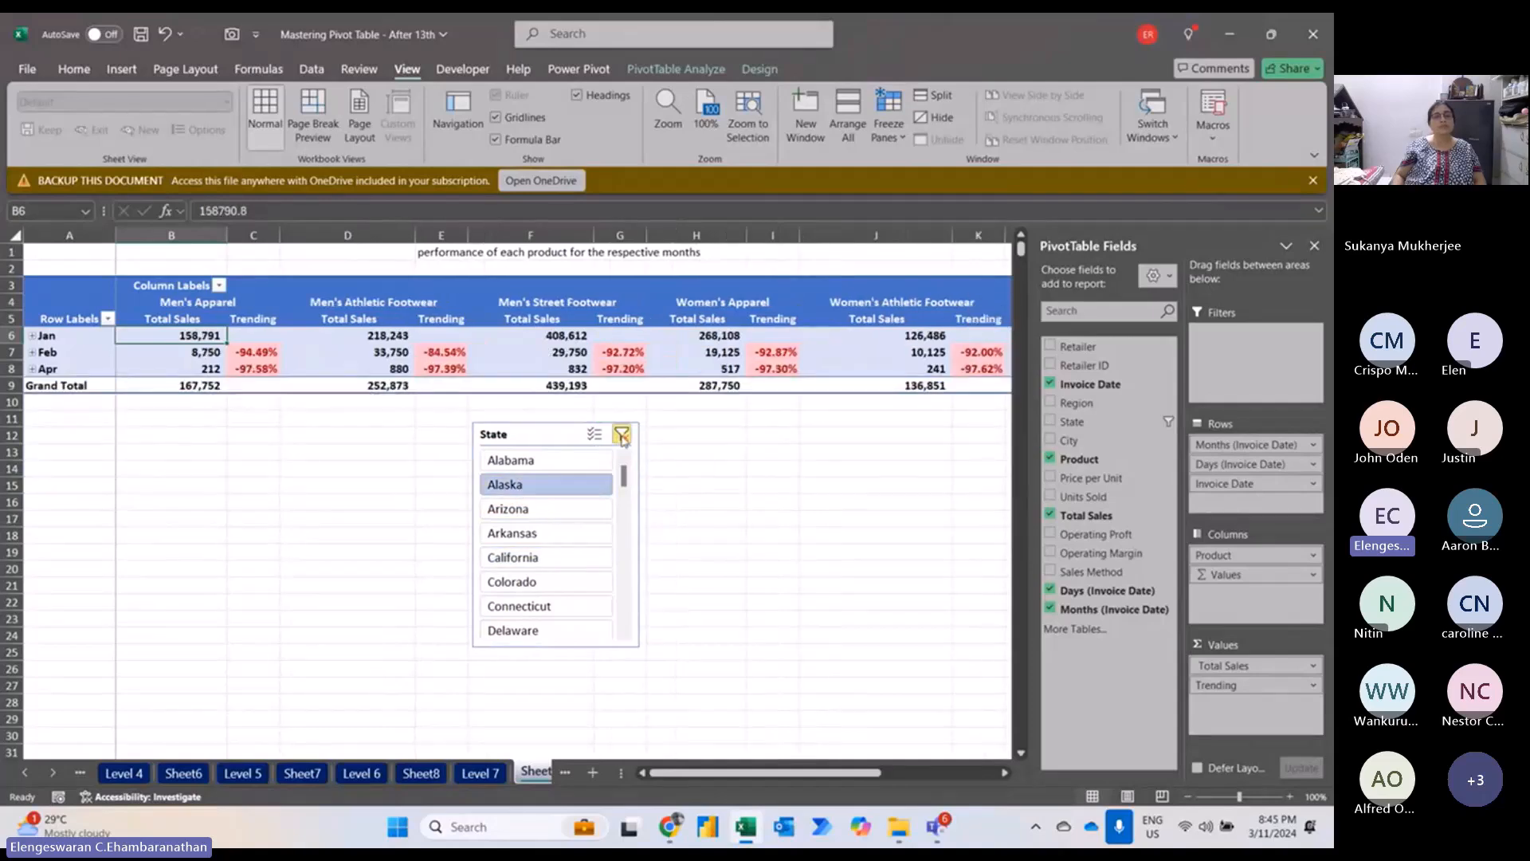
{"action": "left_click", "coordinate": [621, 435]}
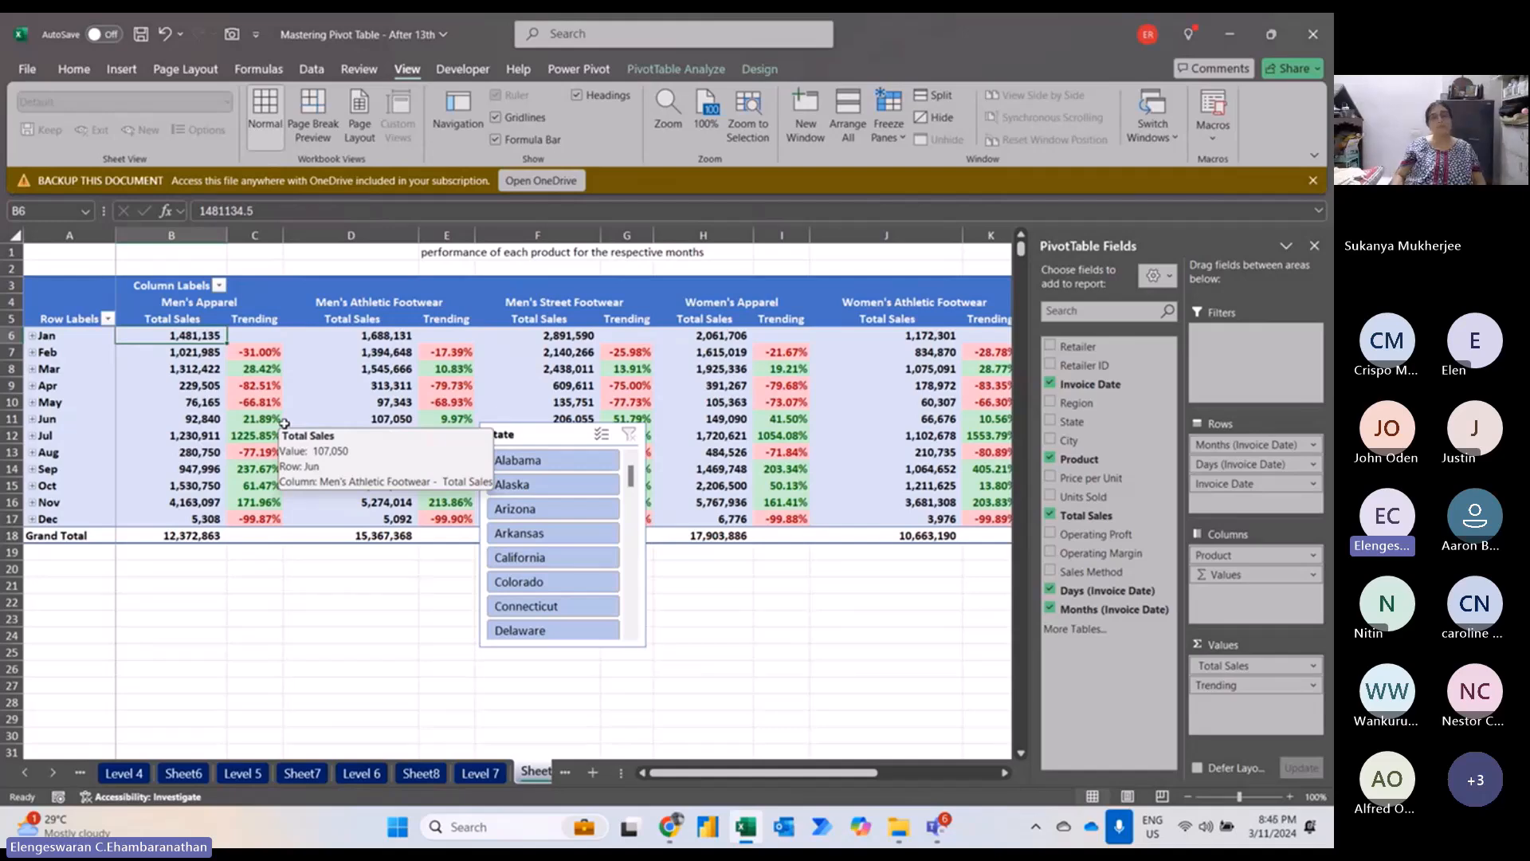
{"action": "left_click", "coordinate": [334, 588]}
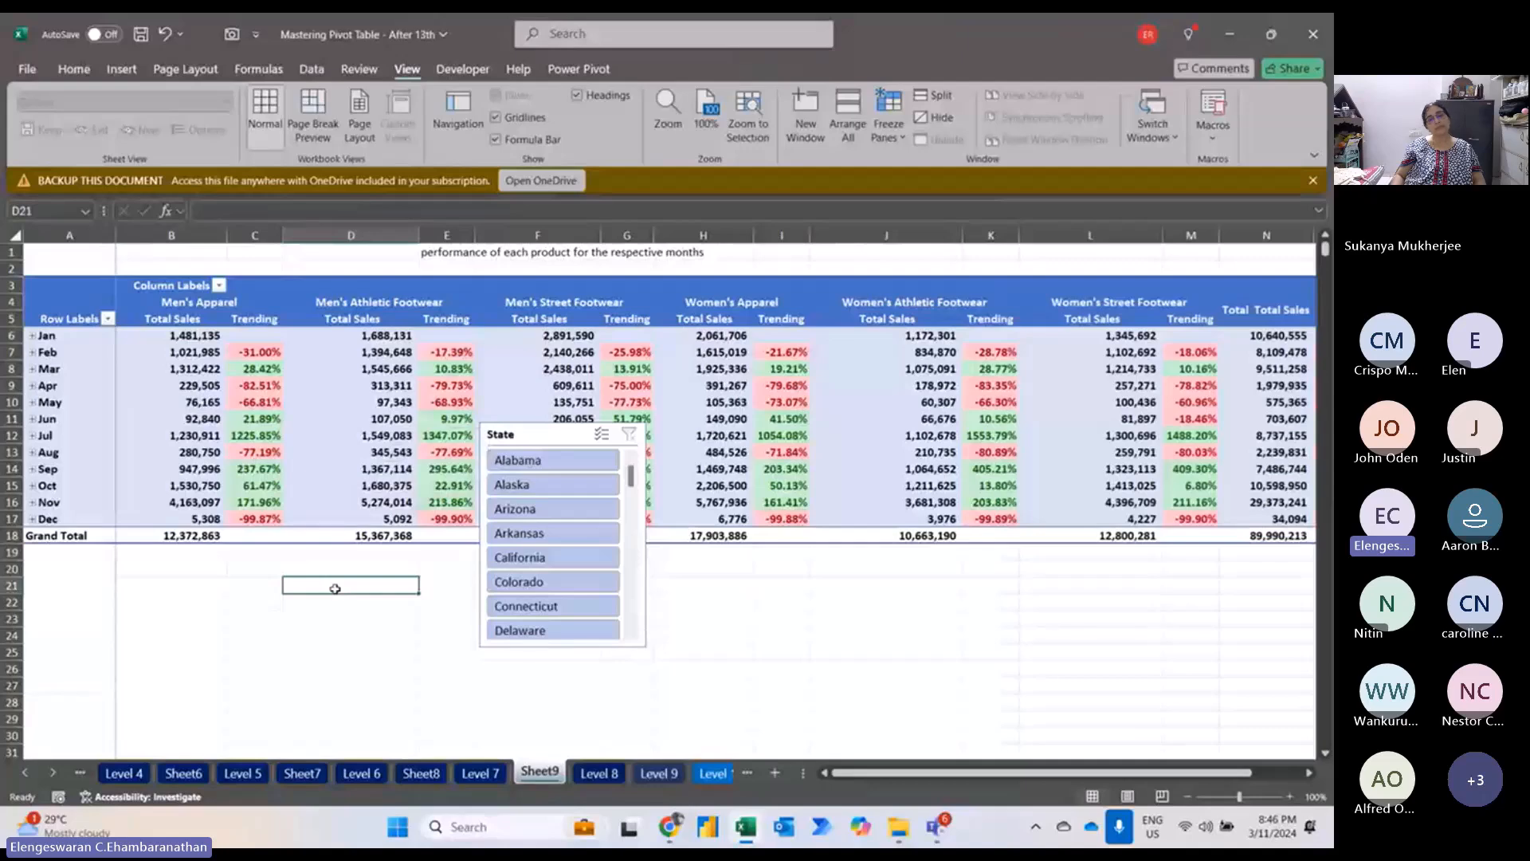
On the Level 10 sheet, enter the task note "performance of sports company" in cell J2.
{"action": "key", "text": "ctrl+Page_Down"}
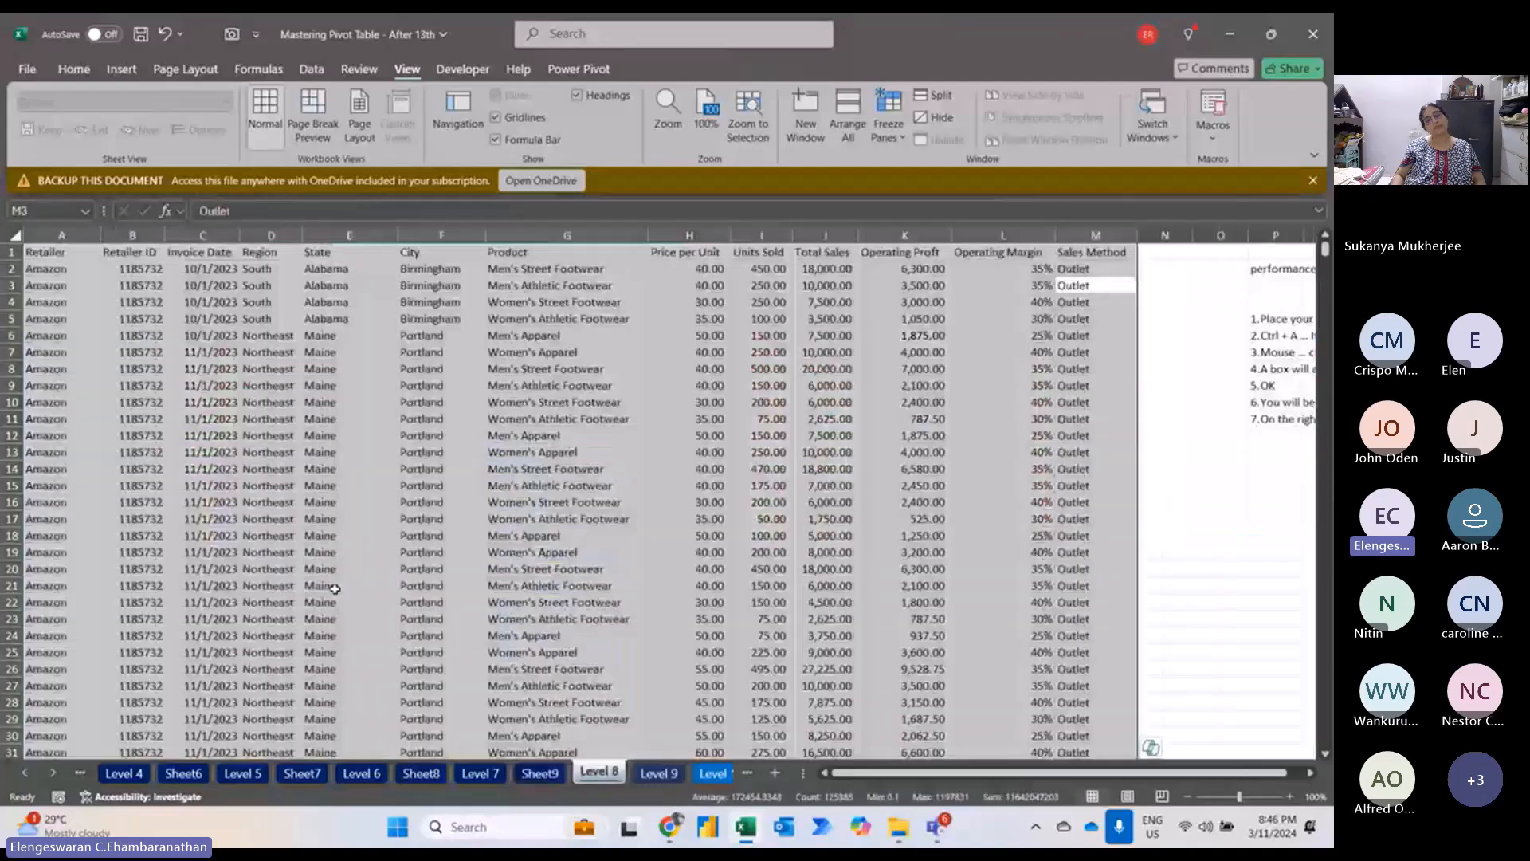
{"action": "key", "text": "ctrl+Page_Down"}
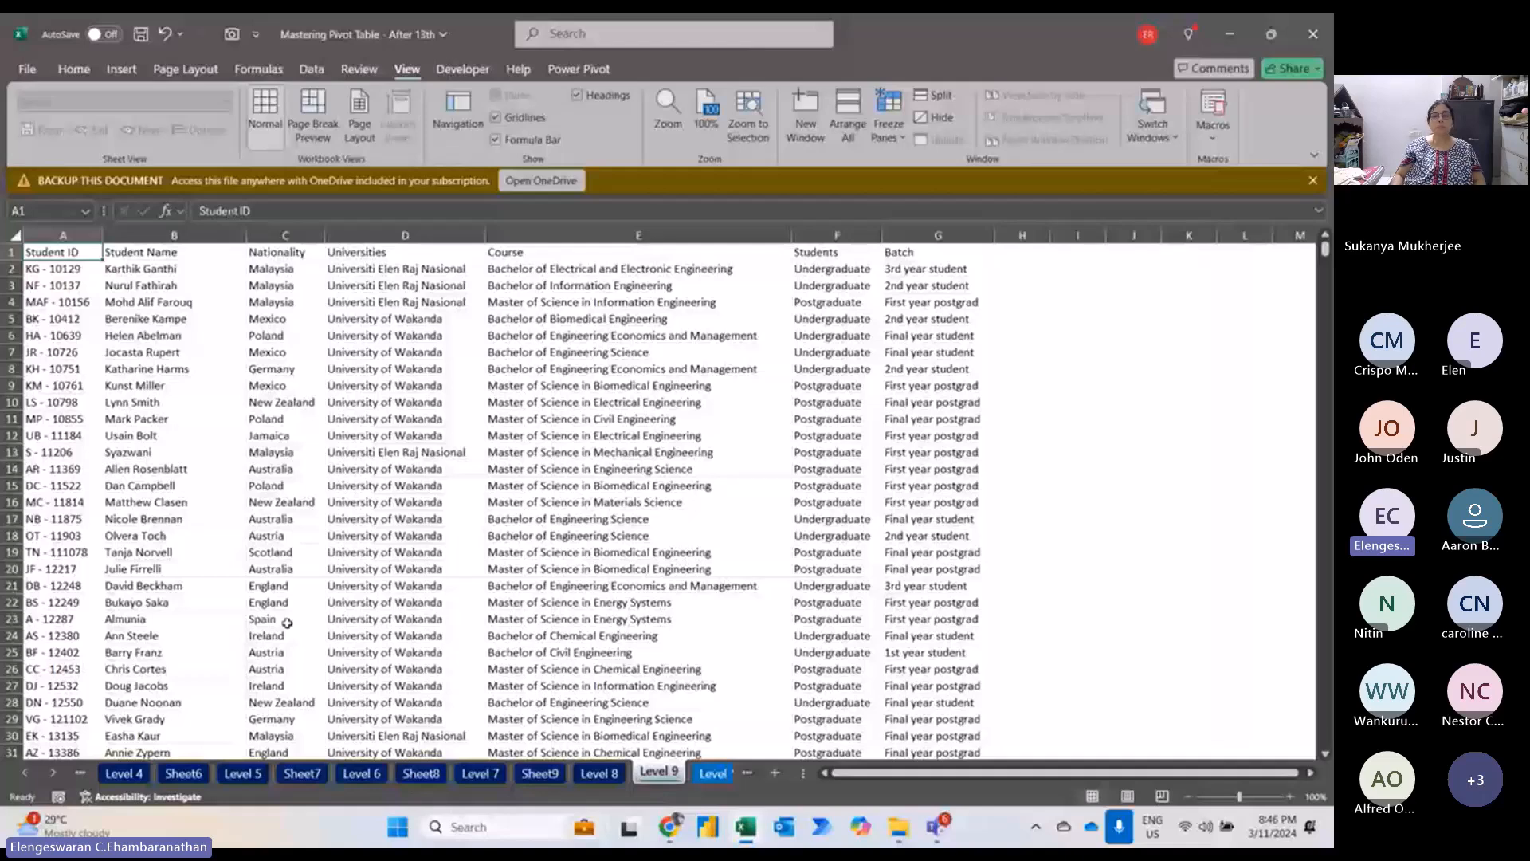
{"action": "key", "text": "ctrl+Page_Down"}
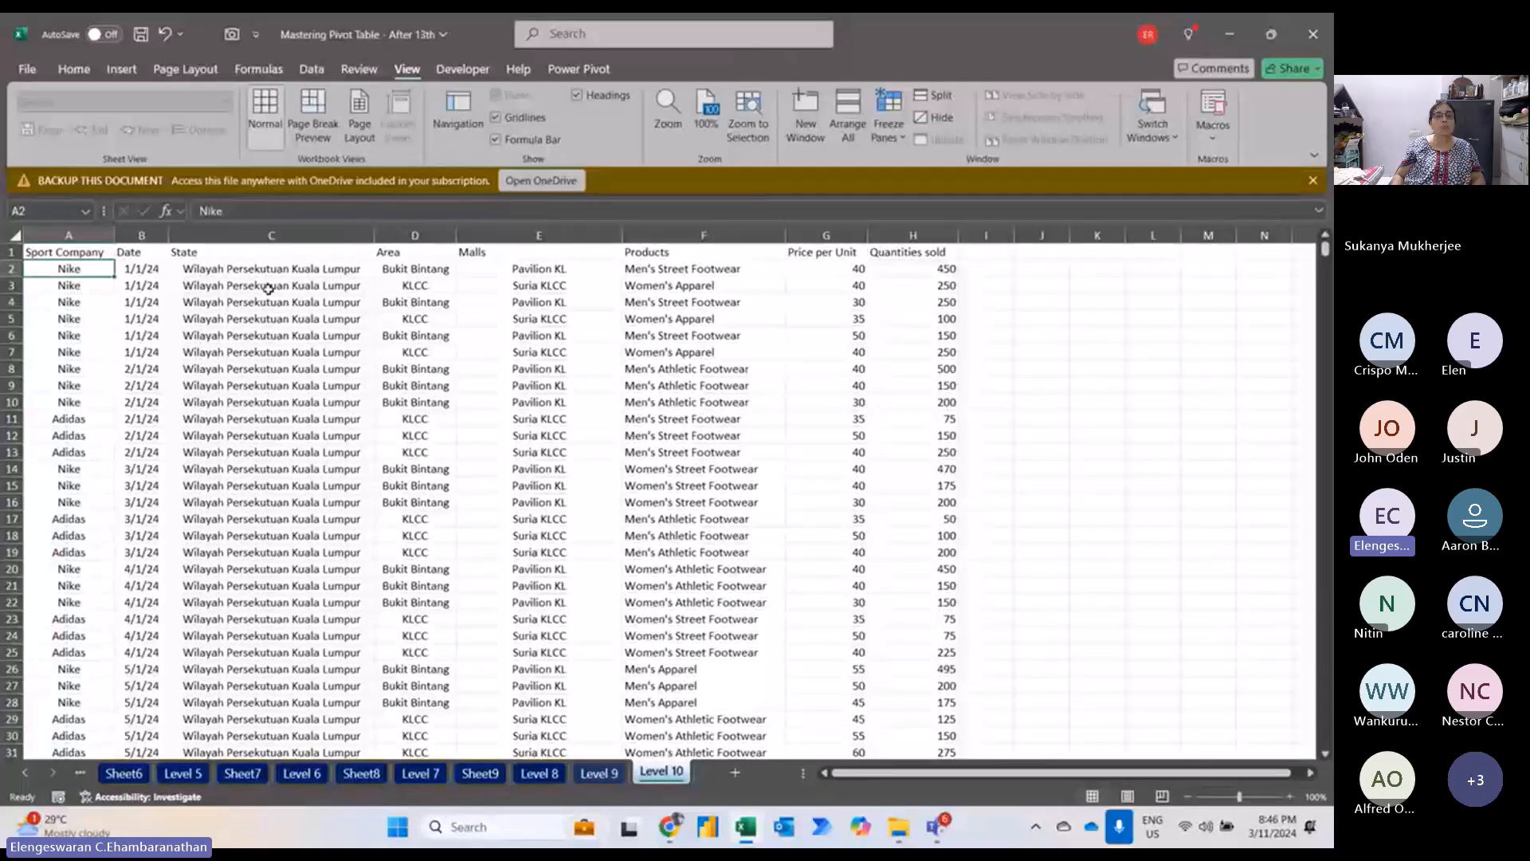
{"action": "left_click", "coordinate": [1040, 270]}
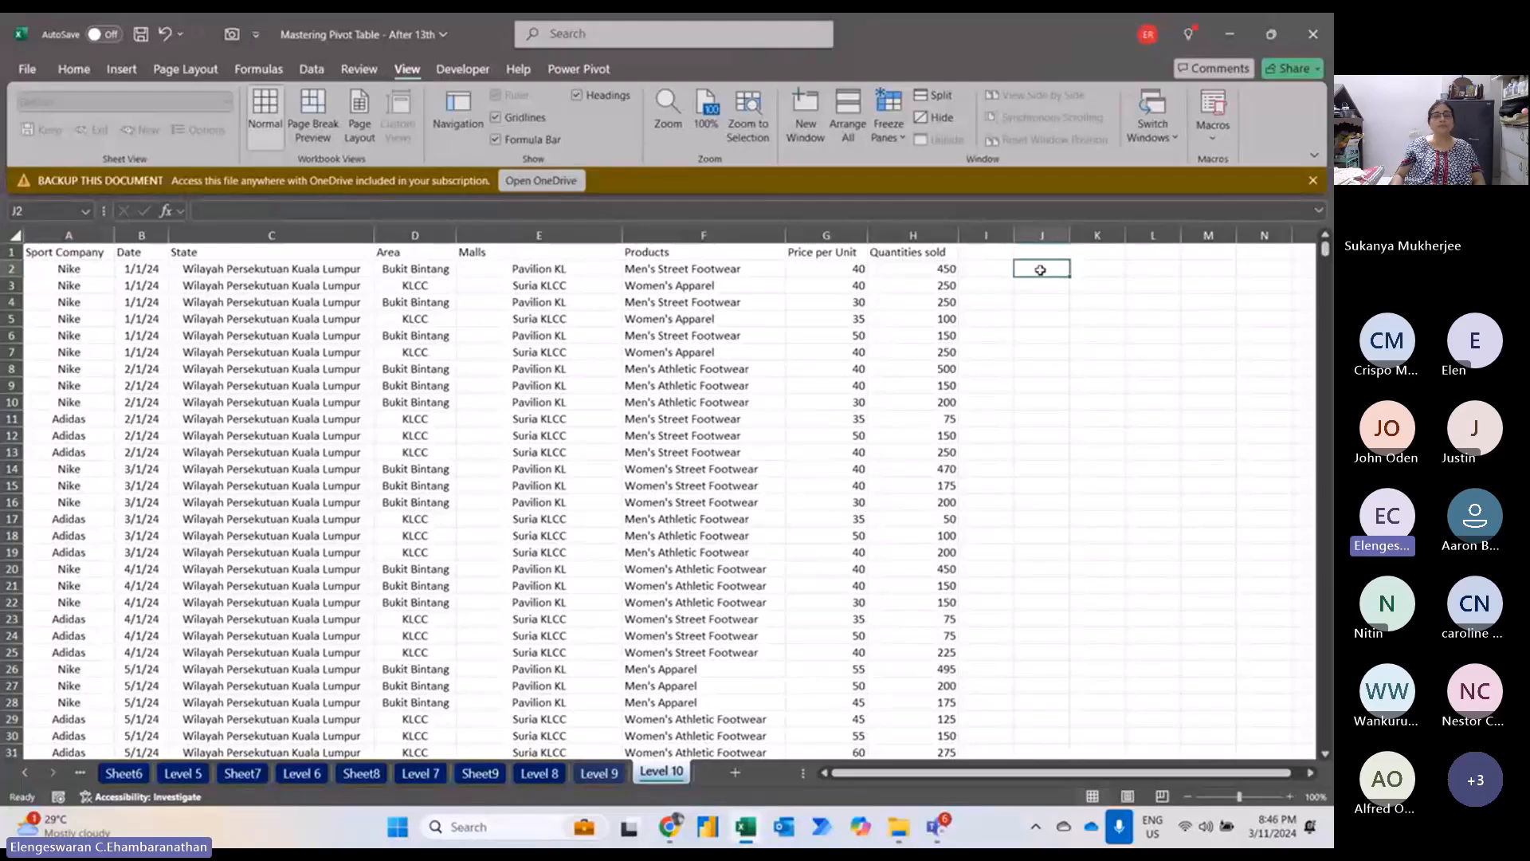
{"action": "type", "text": "performance"}
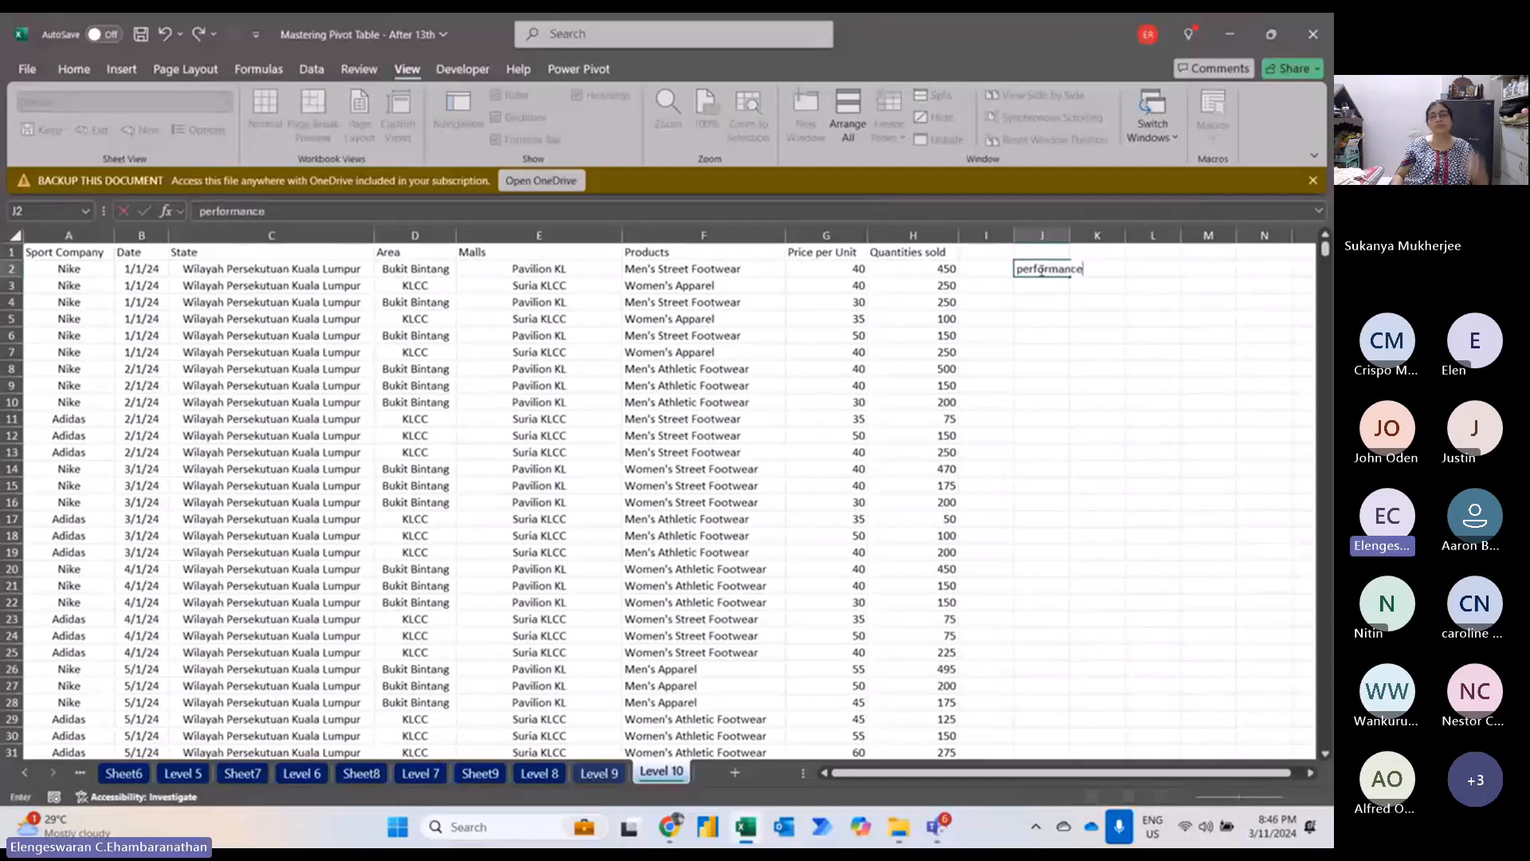
{"action": "type", "text": "of spor"}
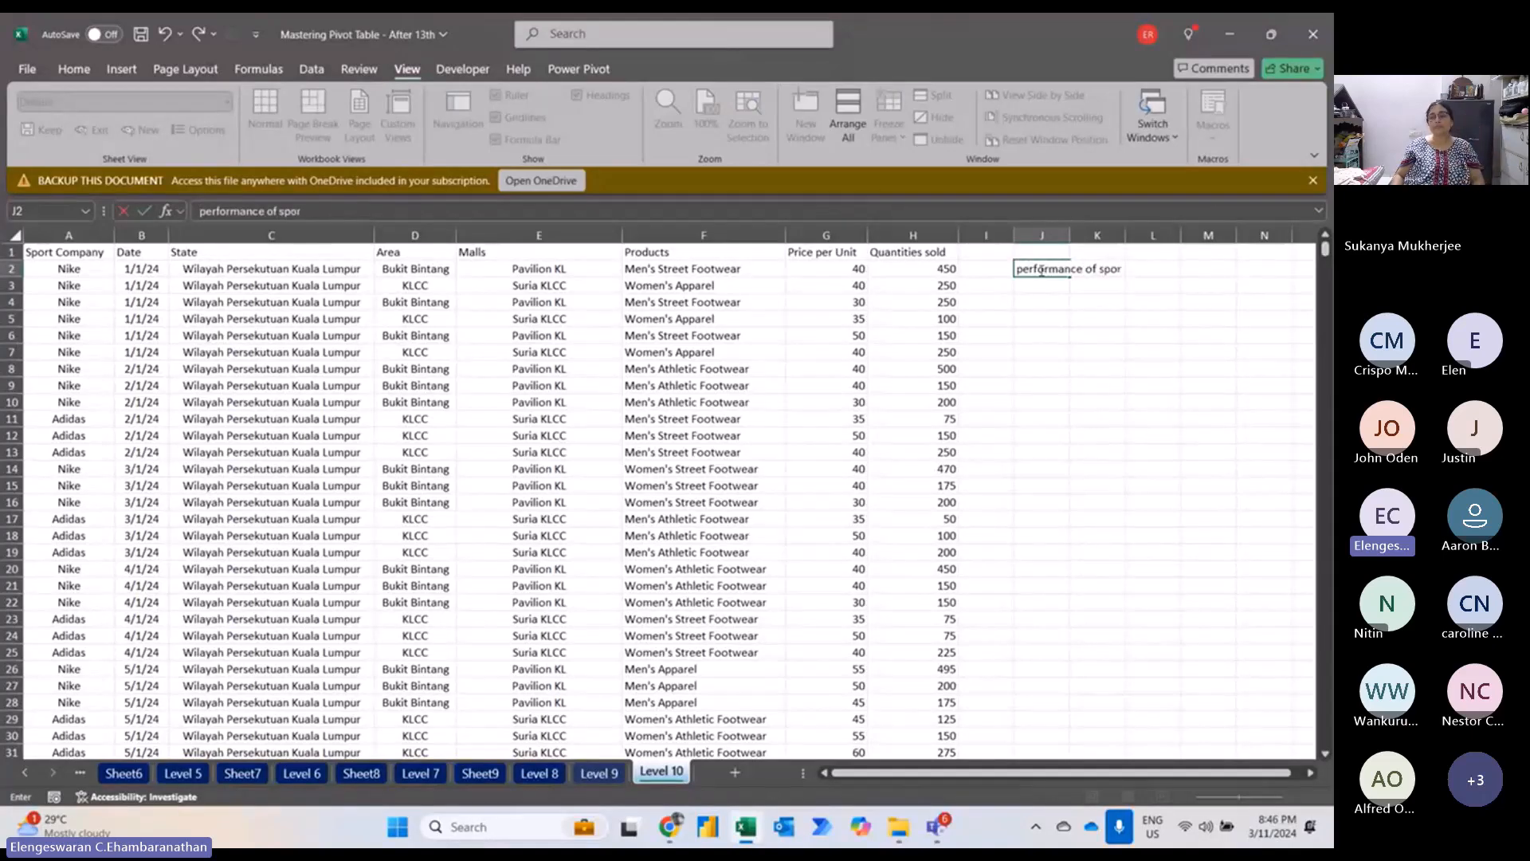
{"action": "type", "text": "ts company"}
{"action": "key", "text": "Return"}
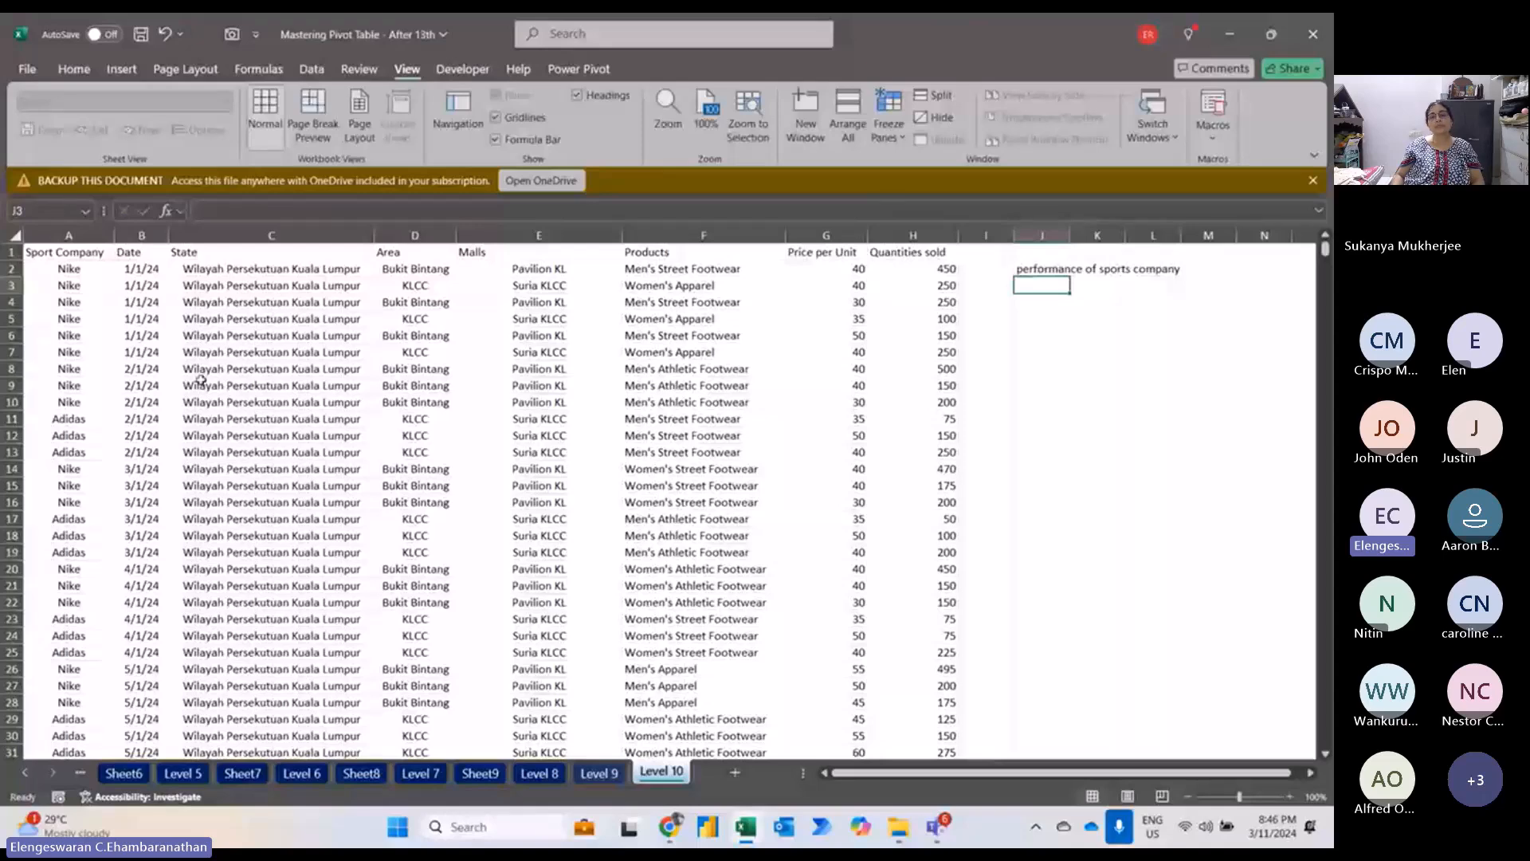
Enter the task note in cell J3, worded "top 10 malls based on quantities sold".
{"action": "type", "text": "top 10 quanti"}
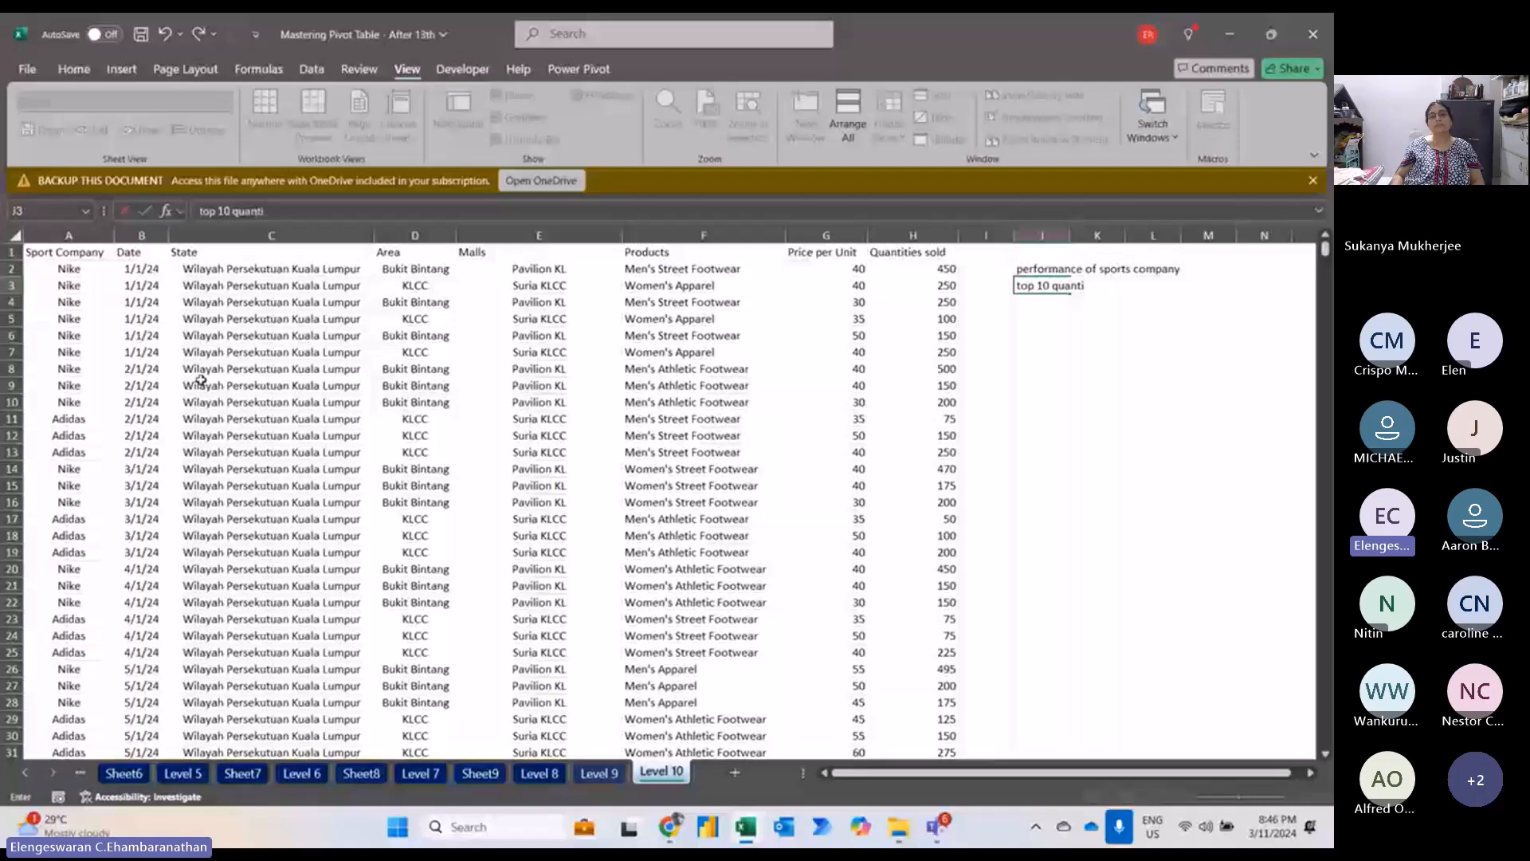
{"action": "type", "text": "ties sold in malls"}
{"action": "key", "text": "Return"}
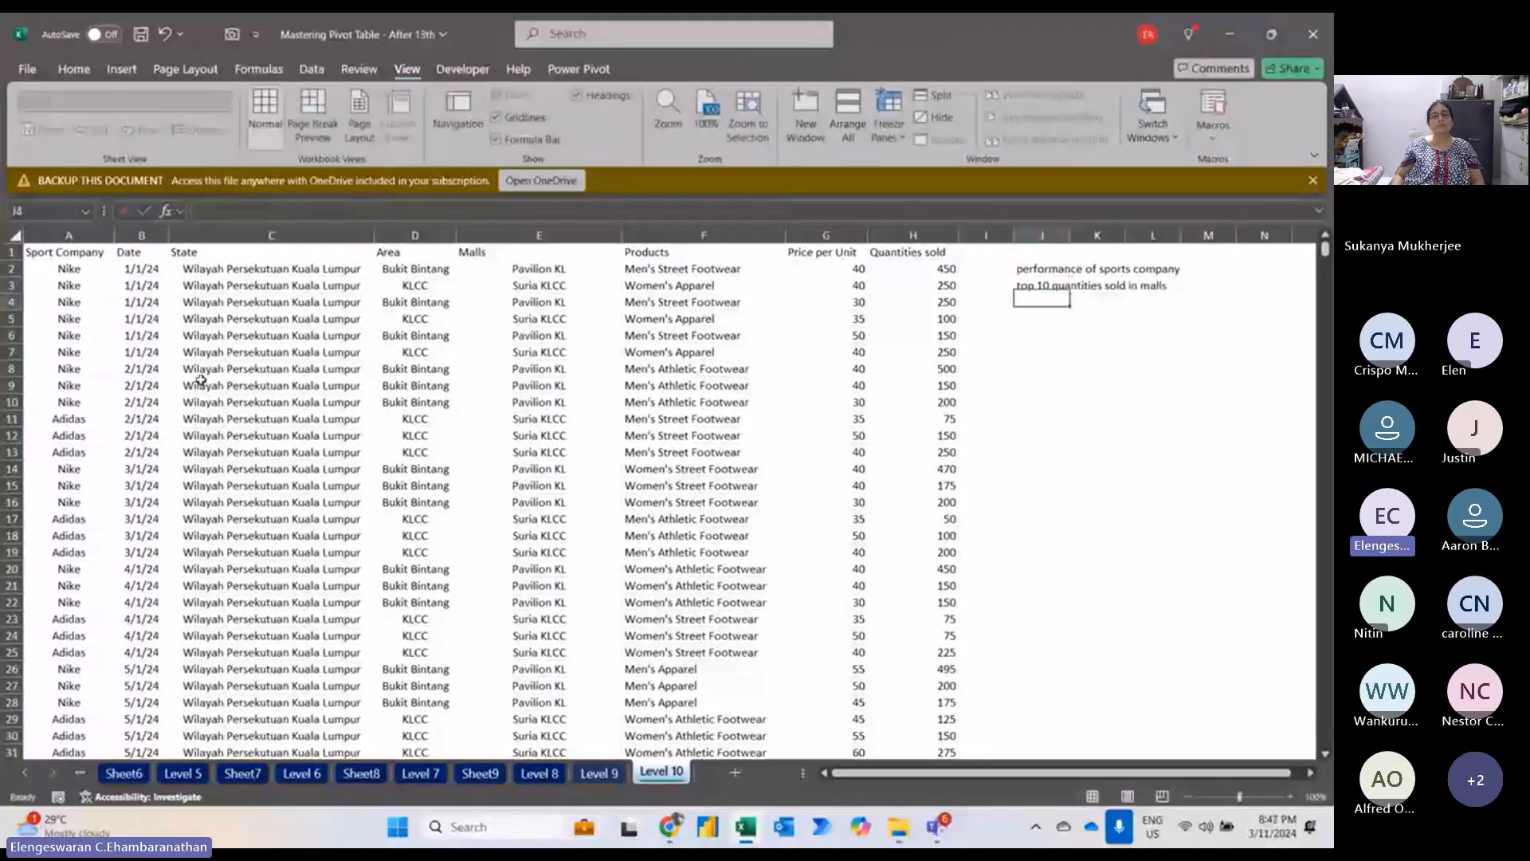
{"action": "double_click", "coordinate": [1052, 286]}
{"action": "type", "text": "malls base"}
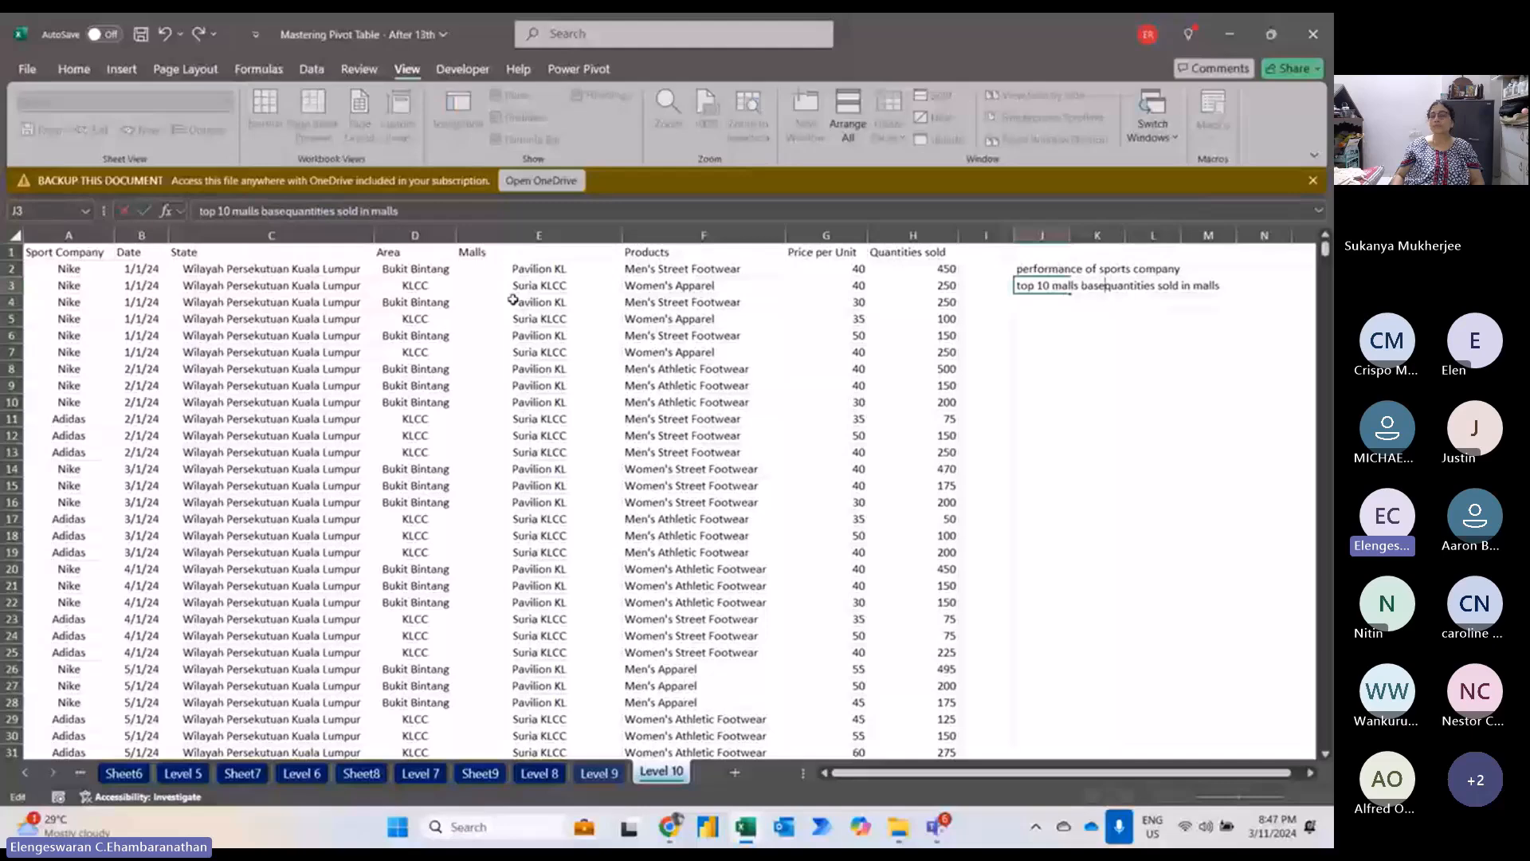
{"action": "type", "text": "d on"}
{"action": "key", "text": "End"}
{"action": "key", "text": "BackSpace"}
{"action": "key", "text": "BackSpace"}
{"action": "key", "text": "BackSpace"}
{"action": "key", "text": "BackSpace"}
{"action": "key", "text": "BackSpace"}
{"action": "key", "text": "BackSpace"}
{"action": "key", "text": "BackSpace"}
{"action": "key", "text": "BackSpace"}
{"action": "key", "text": "BackSpace"}
{"action": "key", "text": "Return"}
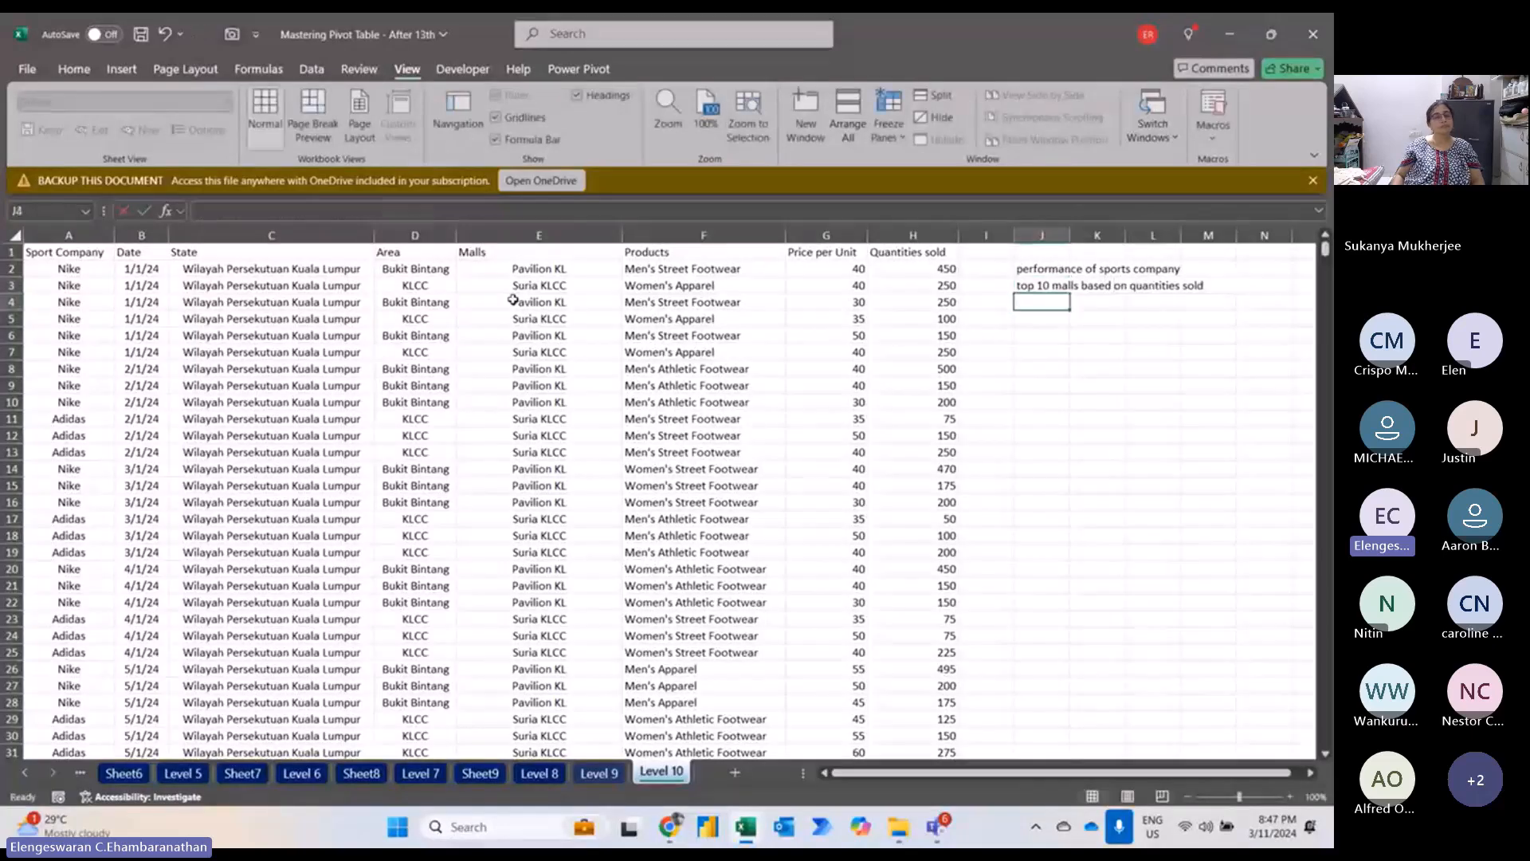
Leave row 4 blank and add the notes "slicer for product" in J5 and "timeline" in J6.
{"action": "key", "text": "Return"}
{"action": "type", "text": "slicer"}
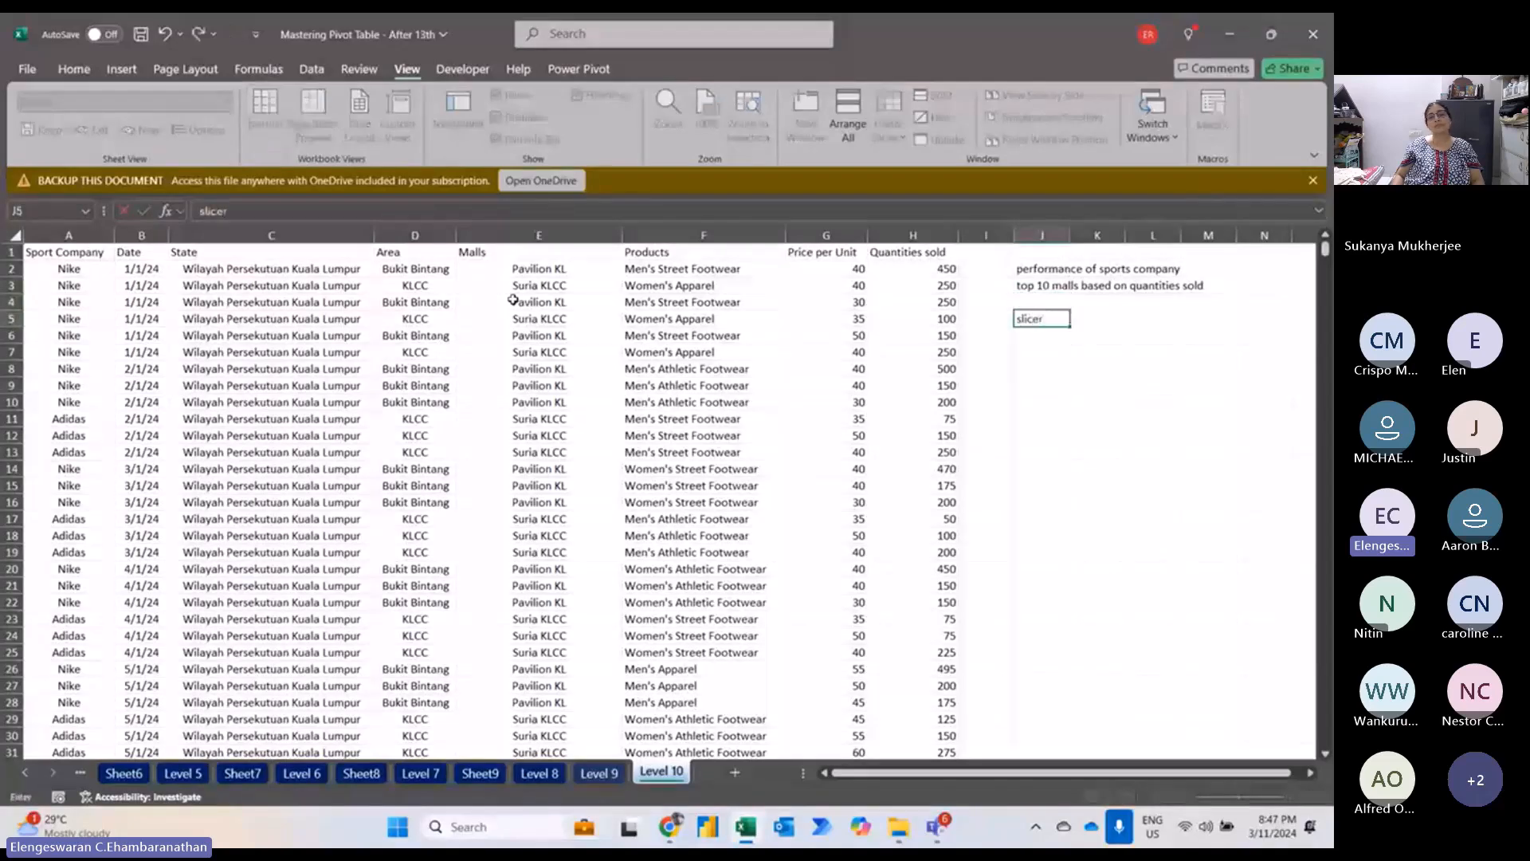
{"action": "type", "text": " for product"}
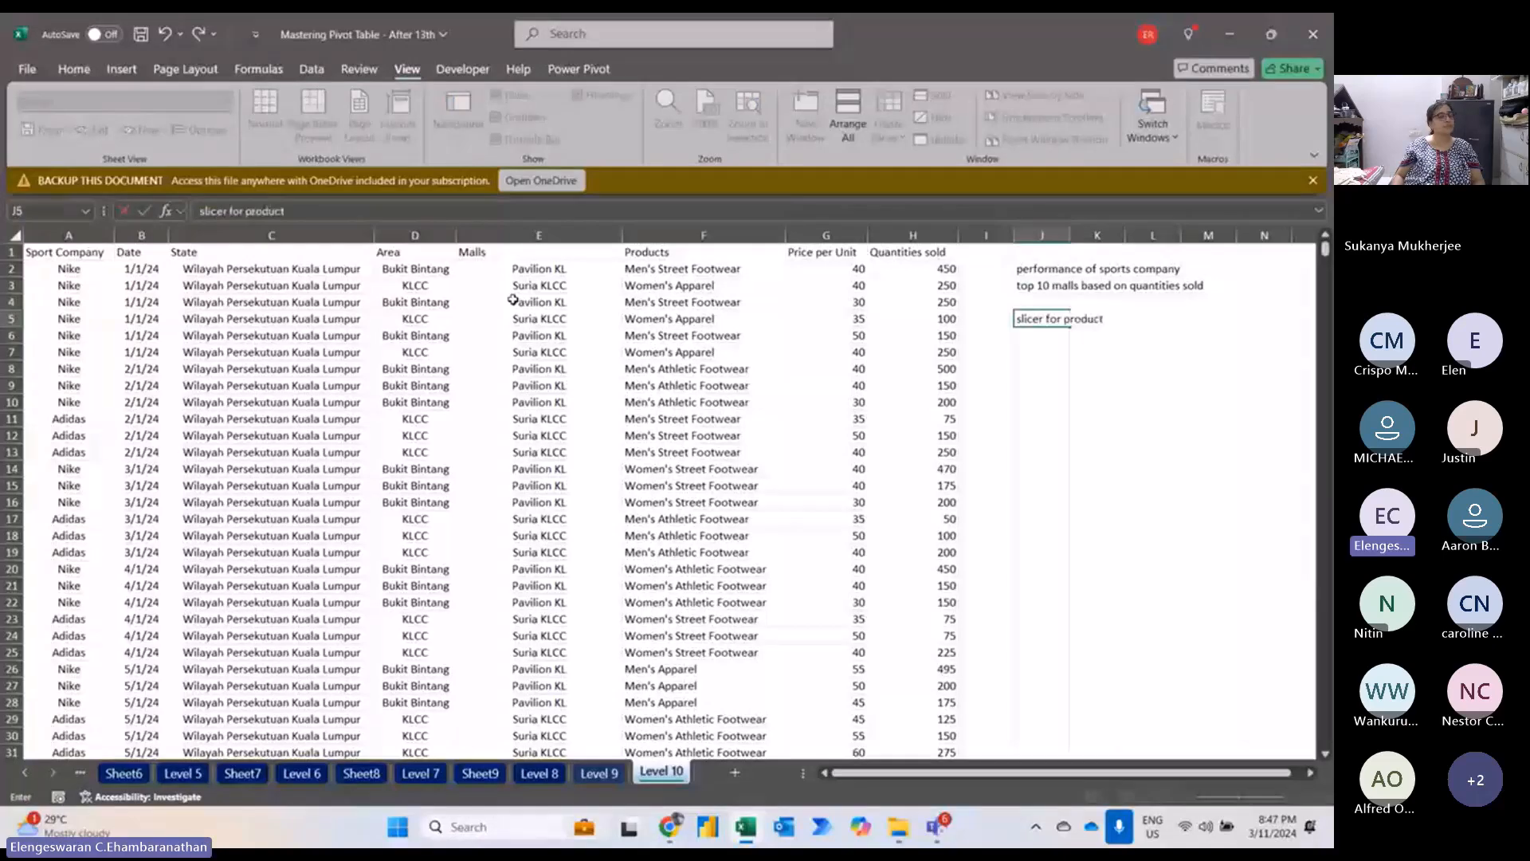
{"action": "key", "text": "Return"}
{"action": "type", "text": "timeline"}
{"action": "key", "text": "Return"}
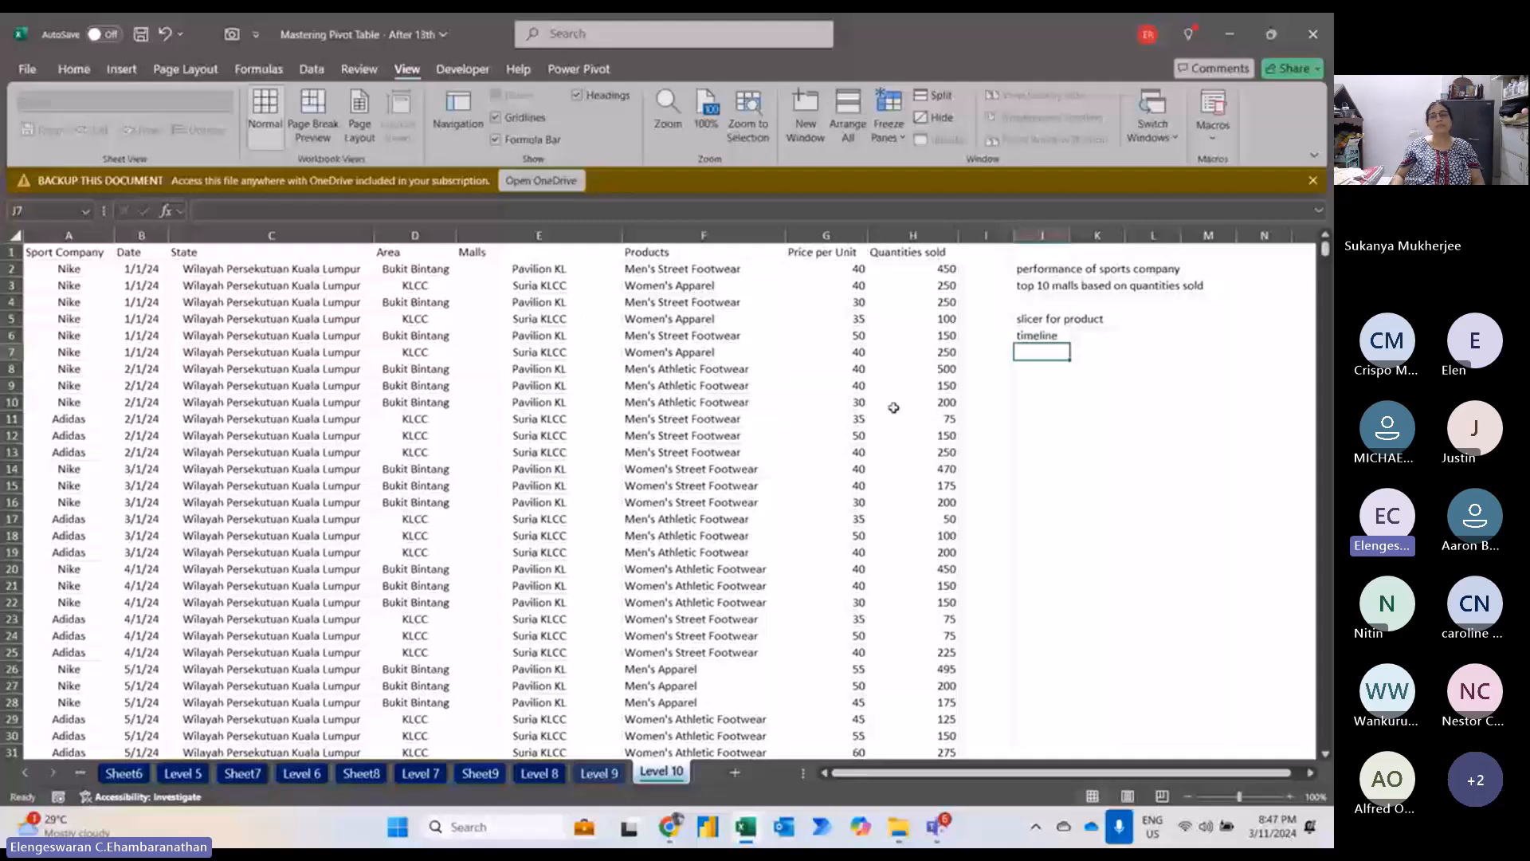
{"action": "key", "text": "Up"}
{"action": "key", "text": "Up"}
{"action": "key", "text": "Up"}
{"action": "key", "text": "Up"}
{"action": "key", "text": "Up"}
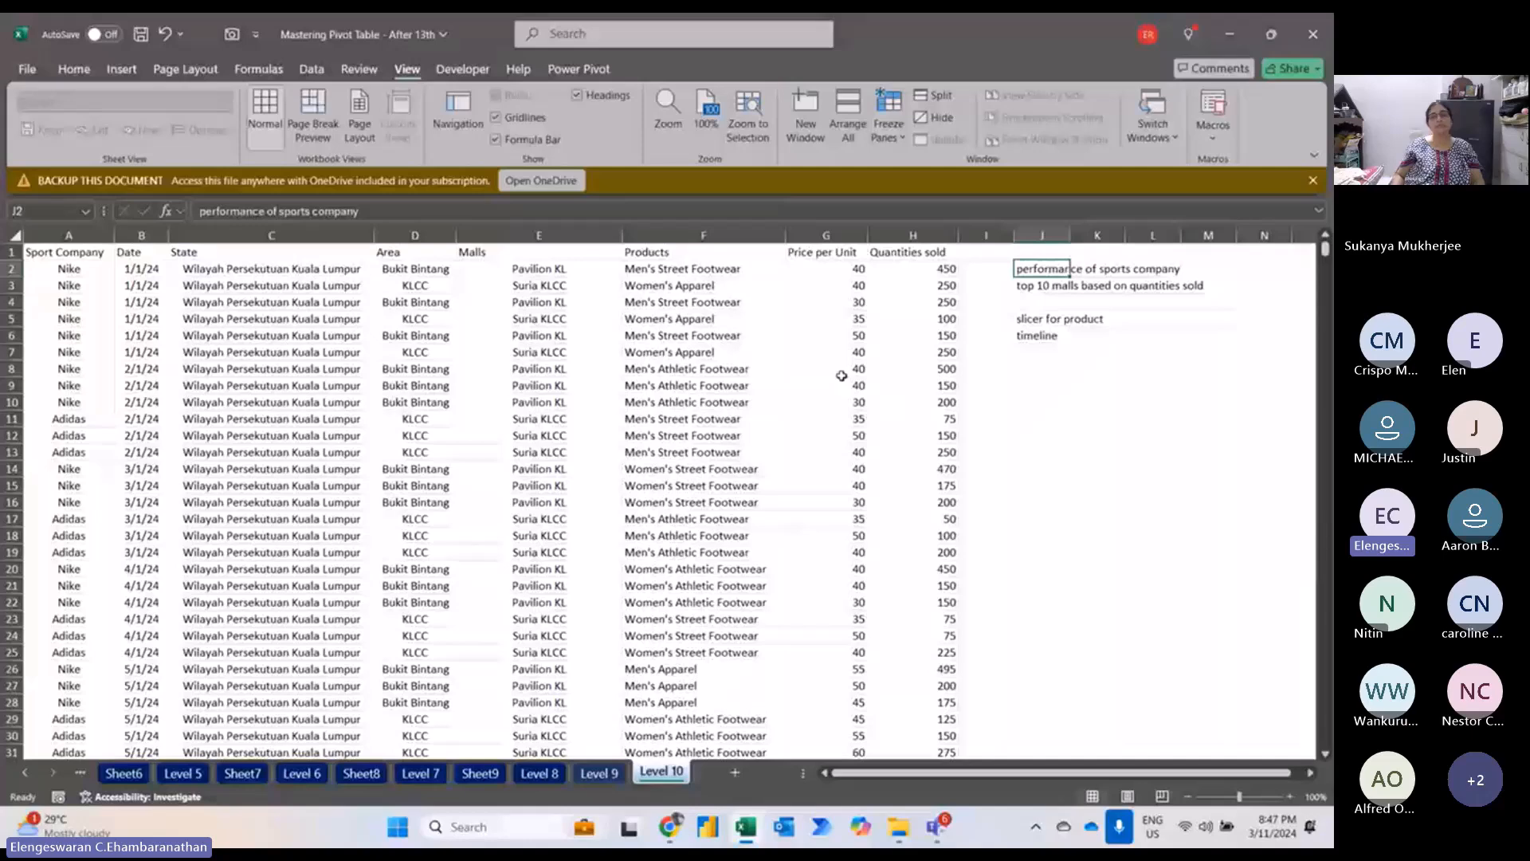
Extend the sports company performance note in cell J2 with "(qty sold , % allocation)".
{"action": "key", "text": "F2"}
{"action": "type", "text": "(qty s"}
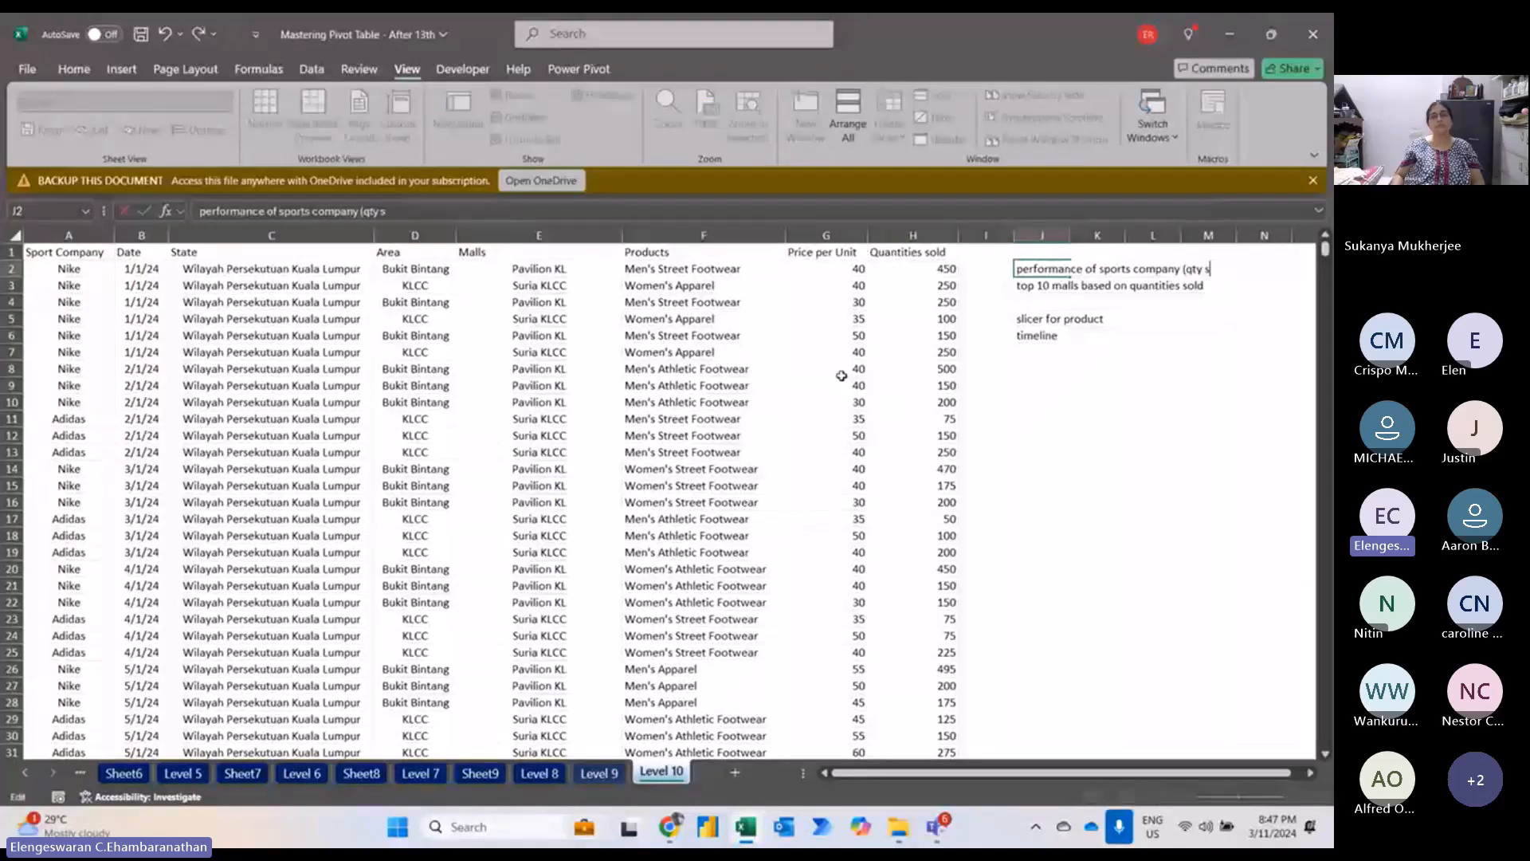
{"action": "type", "text": "old , % alloca"}
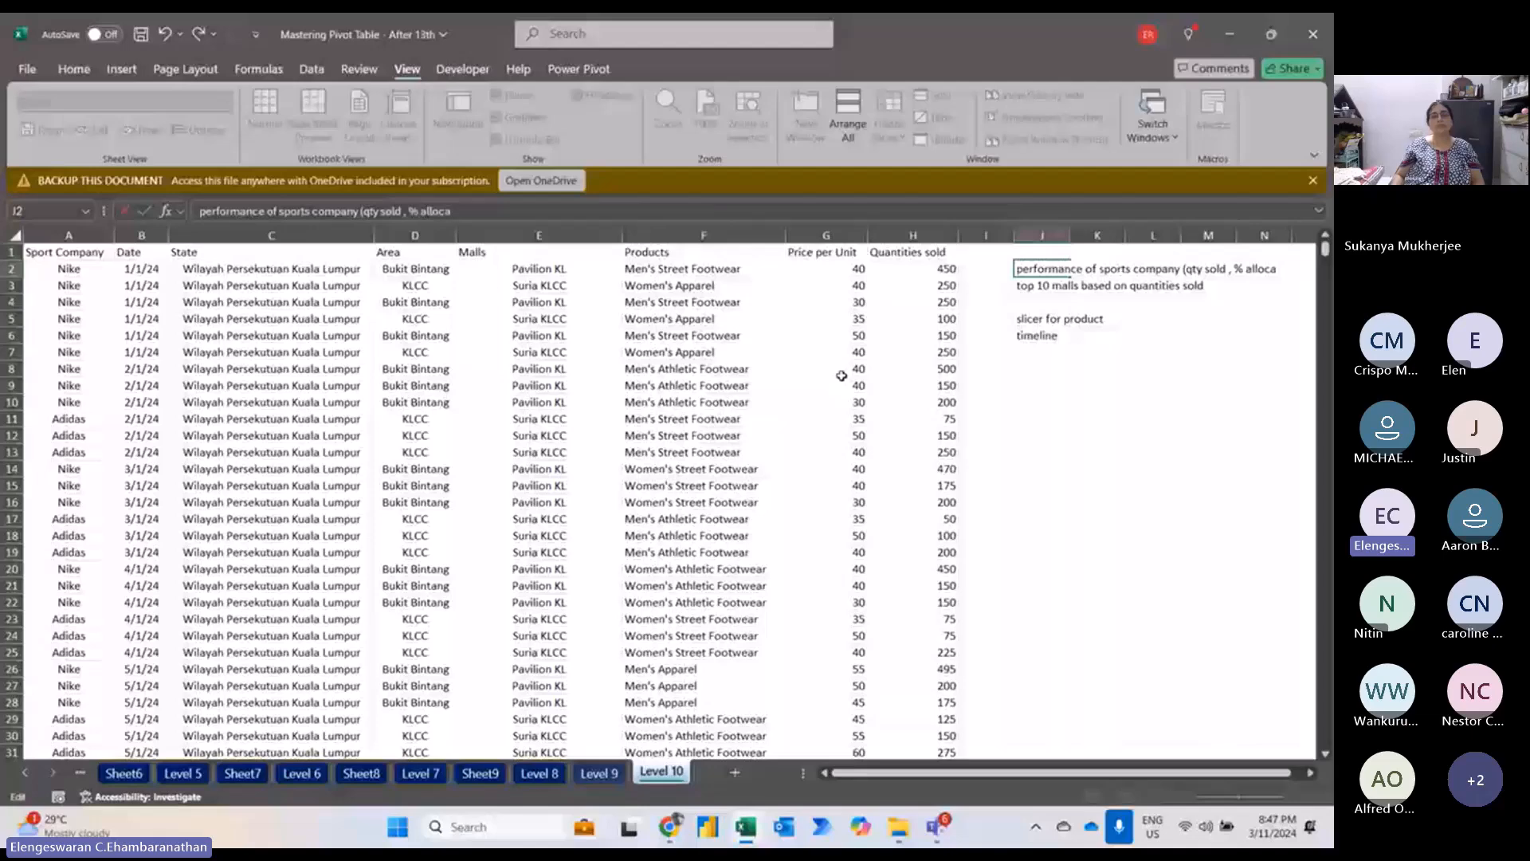
{"action": "type", "text": "tion)"}
{"action": "key", "text": "Return"}
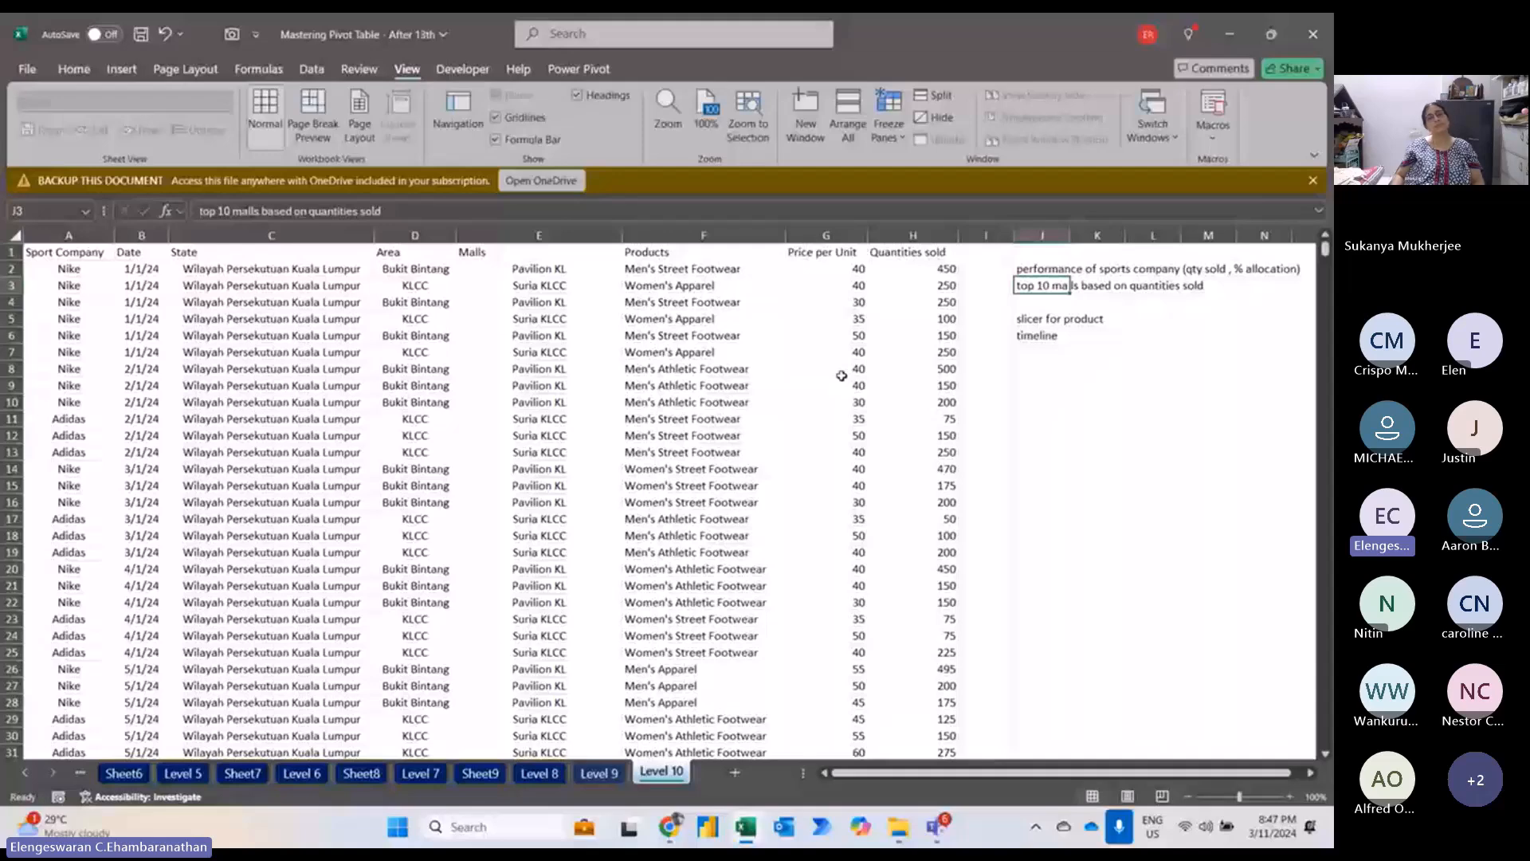
{"action": "key", "text": "Down"}
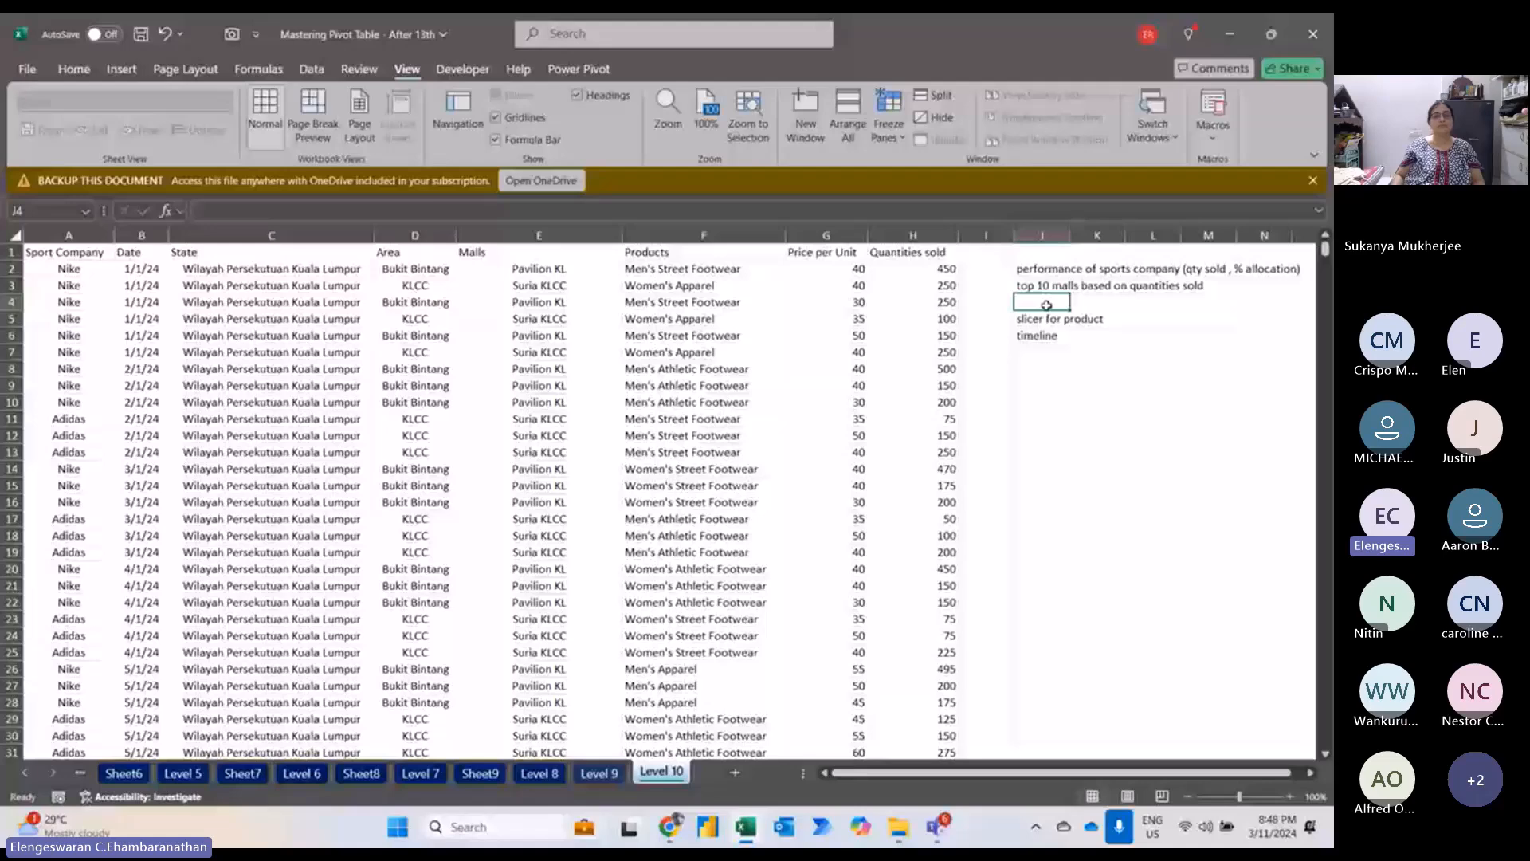
Create a pivot table on a new worksheet from the whole Level 10 data range.
{"action": "left_click", "coordinate": [840, 296]}
{"action": "key", "text": "ctrl+a"}
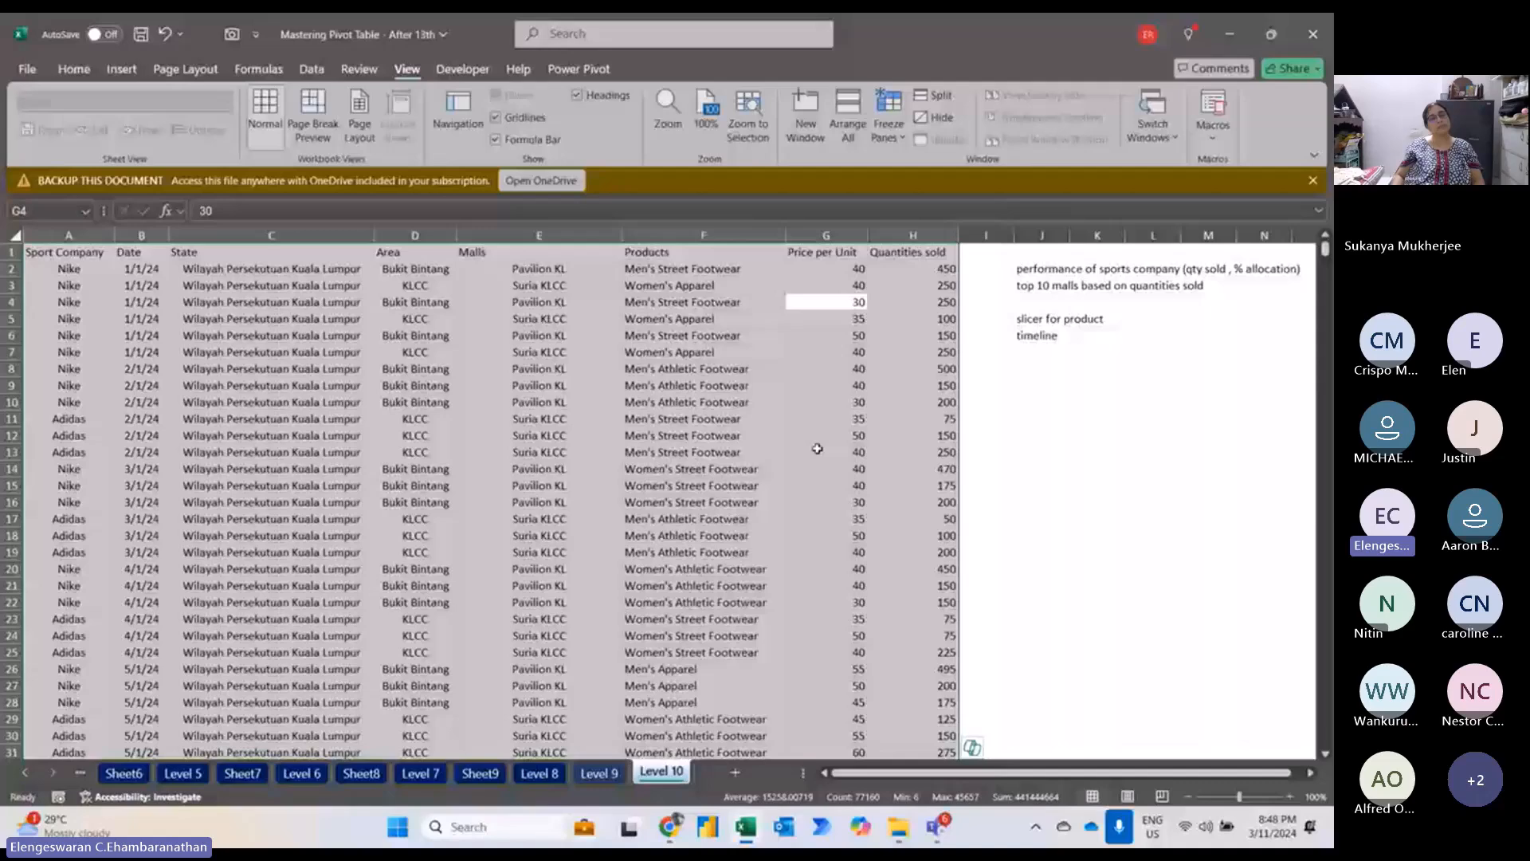
{"action": "left_click", "coordinate": [123, 71]}
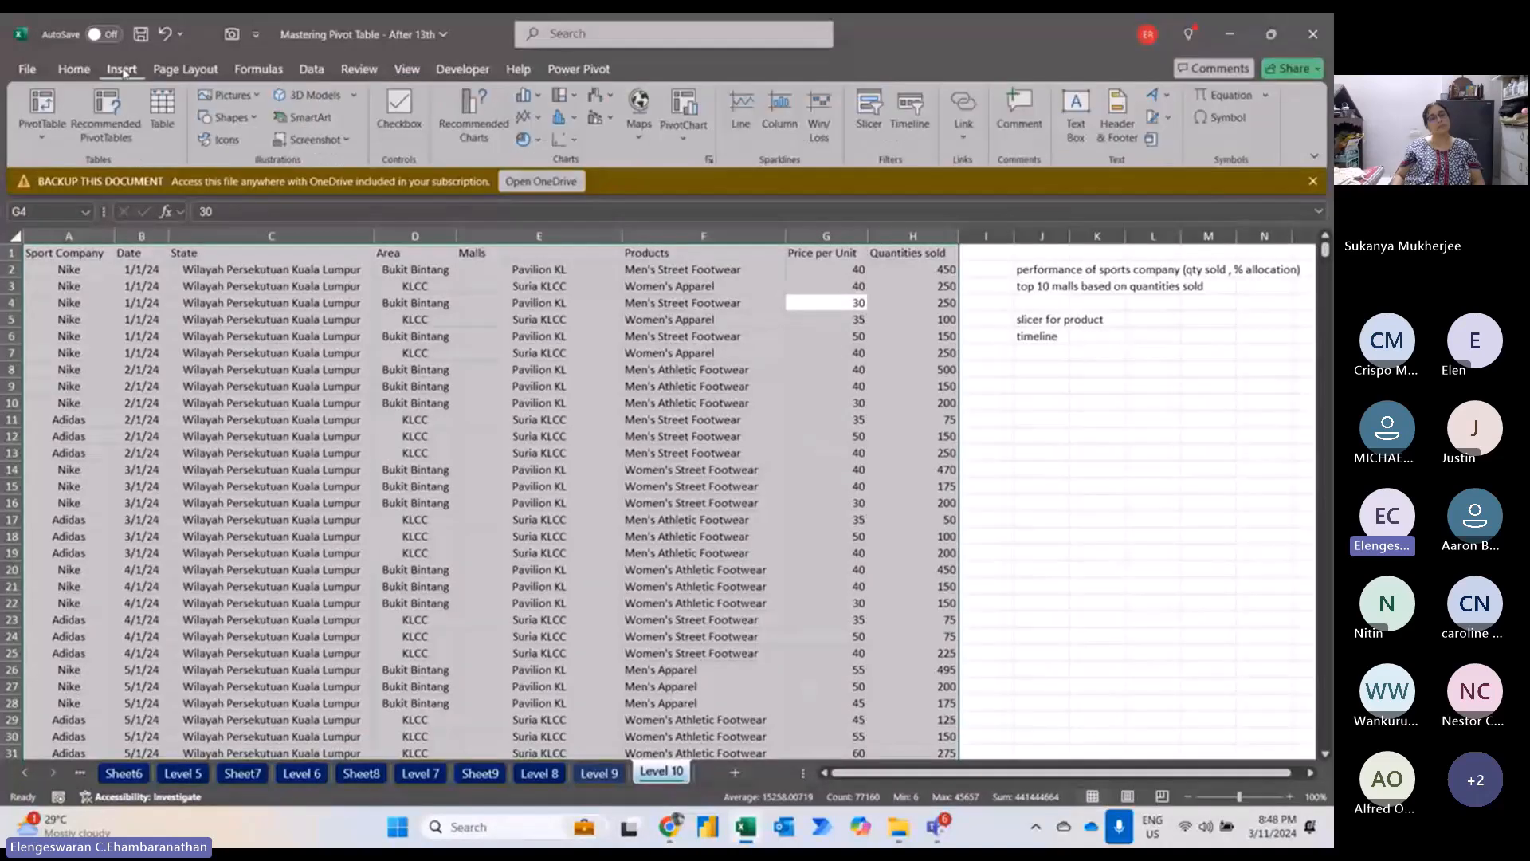
{"action": "left_click", "coordinate": [42, 107]}
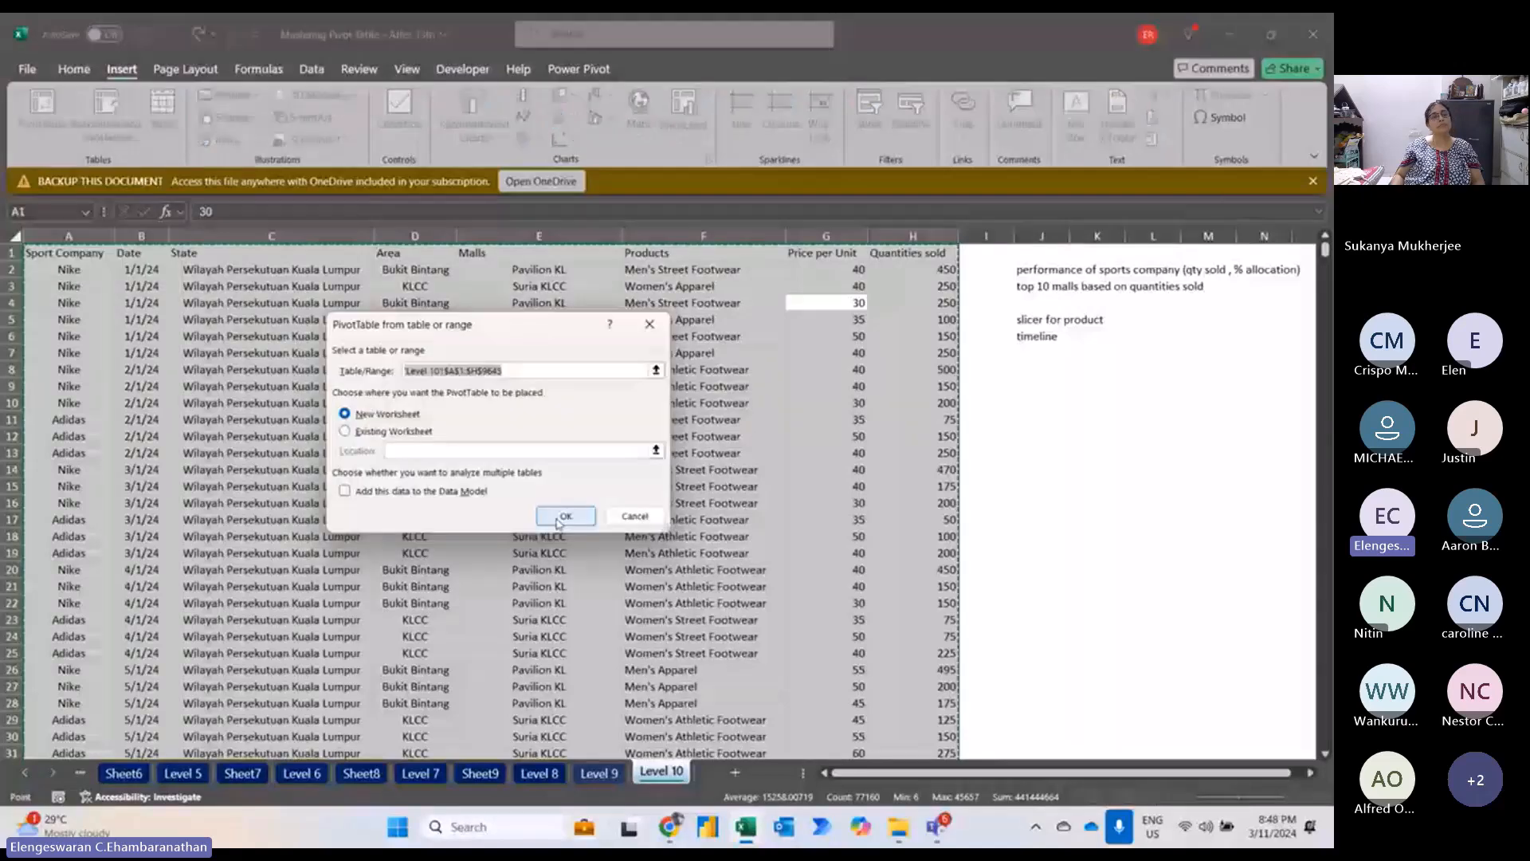
{"action": "left_click", "coordinate": [561, 519]}
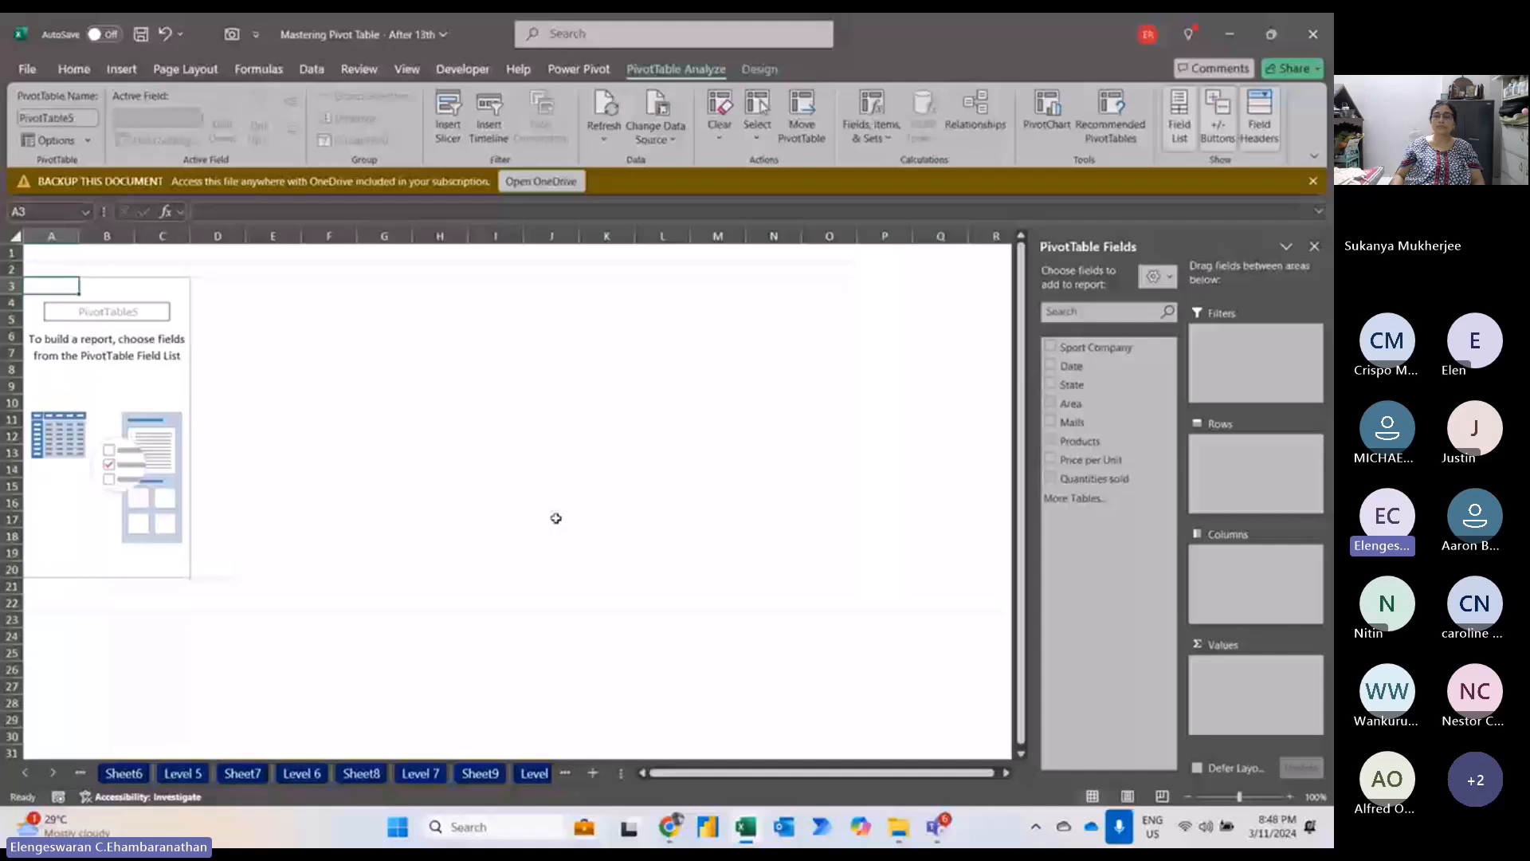
Set Sport Company as the pivot rows and add Quantities sold twice as summed values.
{"action": "left_click", "coordinate": [1050, 347]}
{"action": "left_click", "coordinate": [1050, 478]}
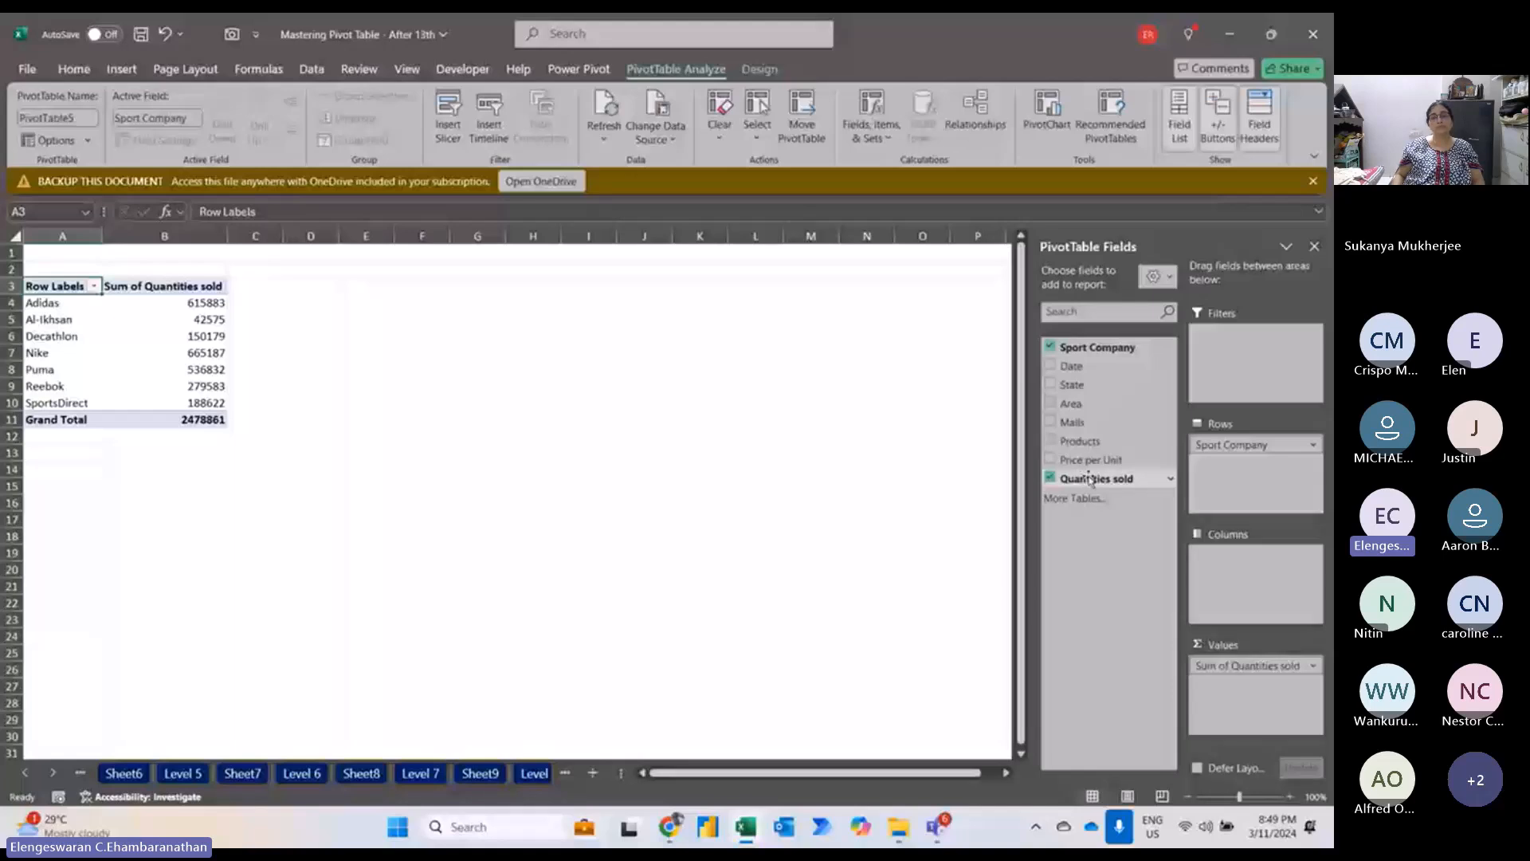
{"action": "left_click_drag", "start_coordinate": [1090, 478], "coordinate": [1221, 683]}
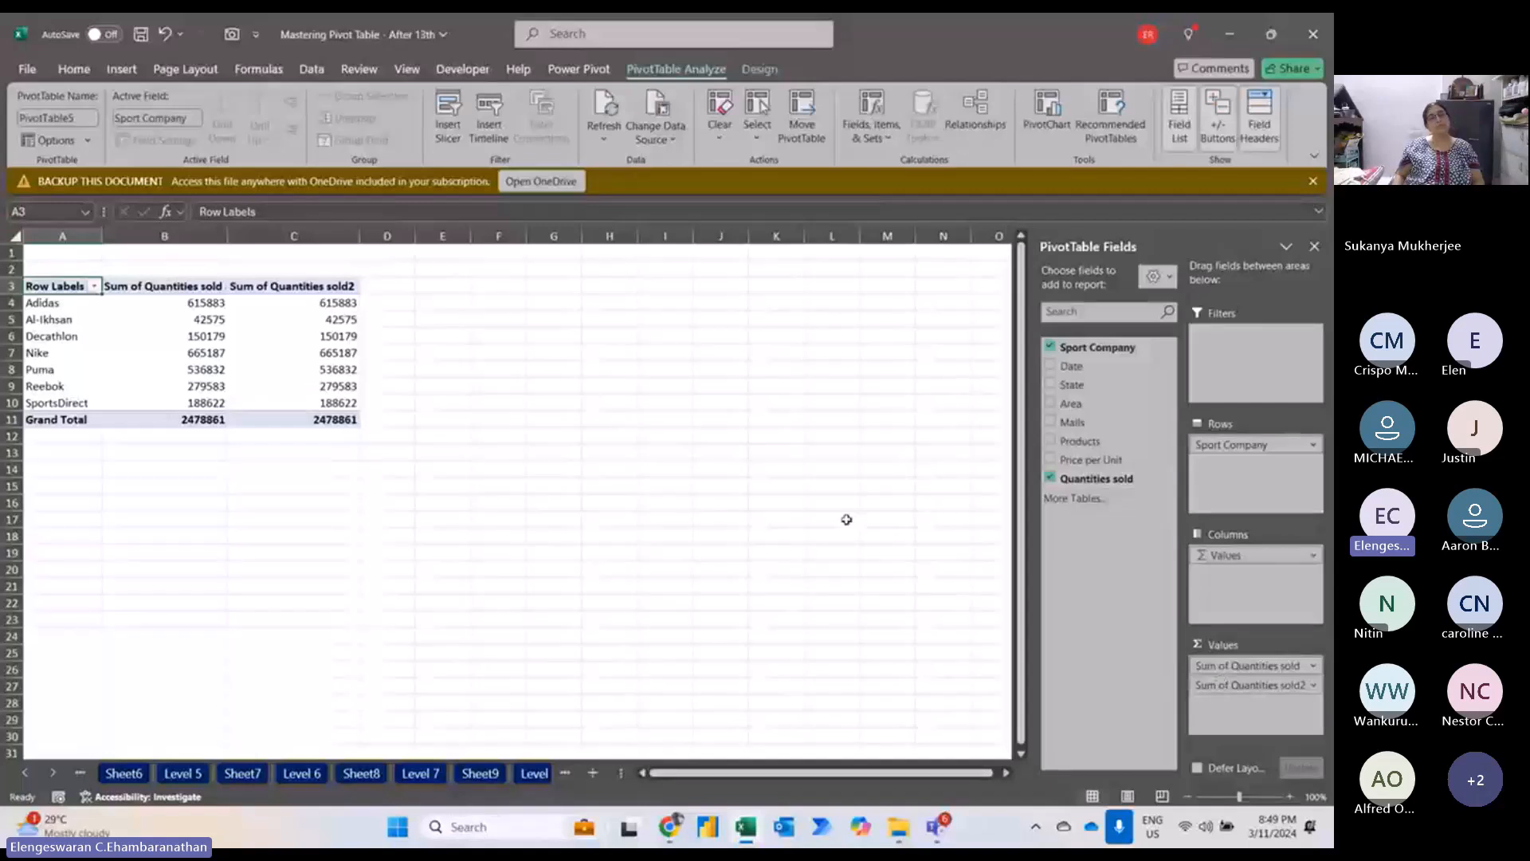
Show the second Quantities sold column as % of Grand Total.
{"action": "right_click", "coordinate": [327, 301]}
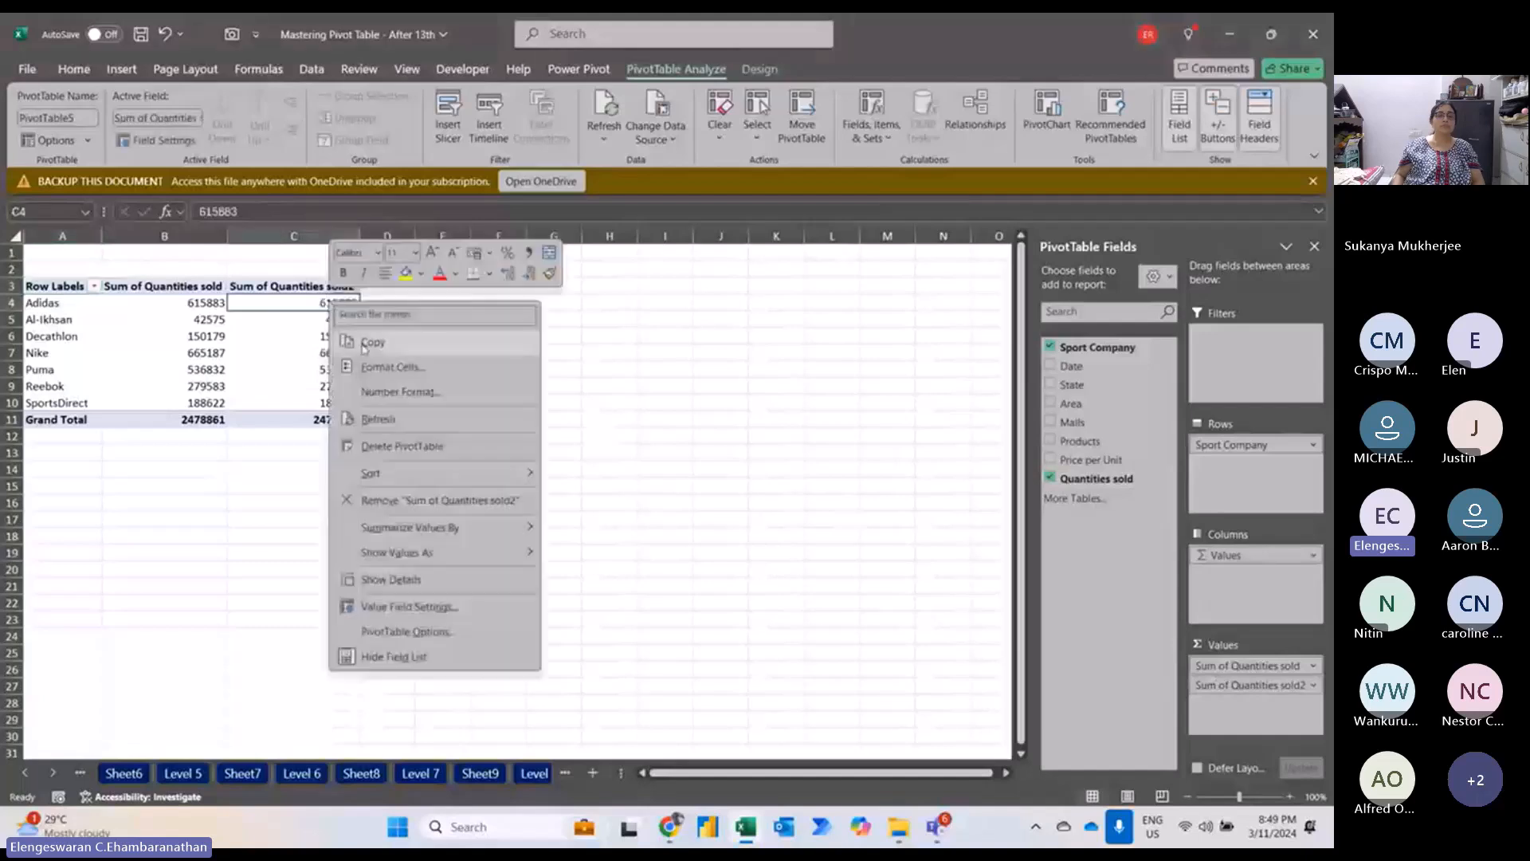
{"action": "mouse_move", "coordinate": [374, 556]}
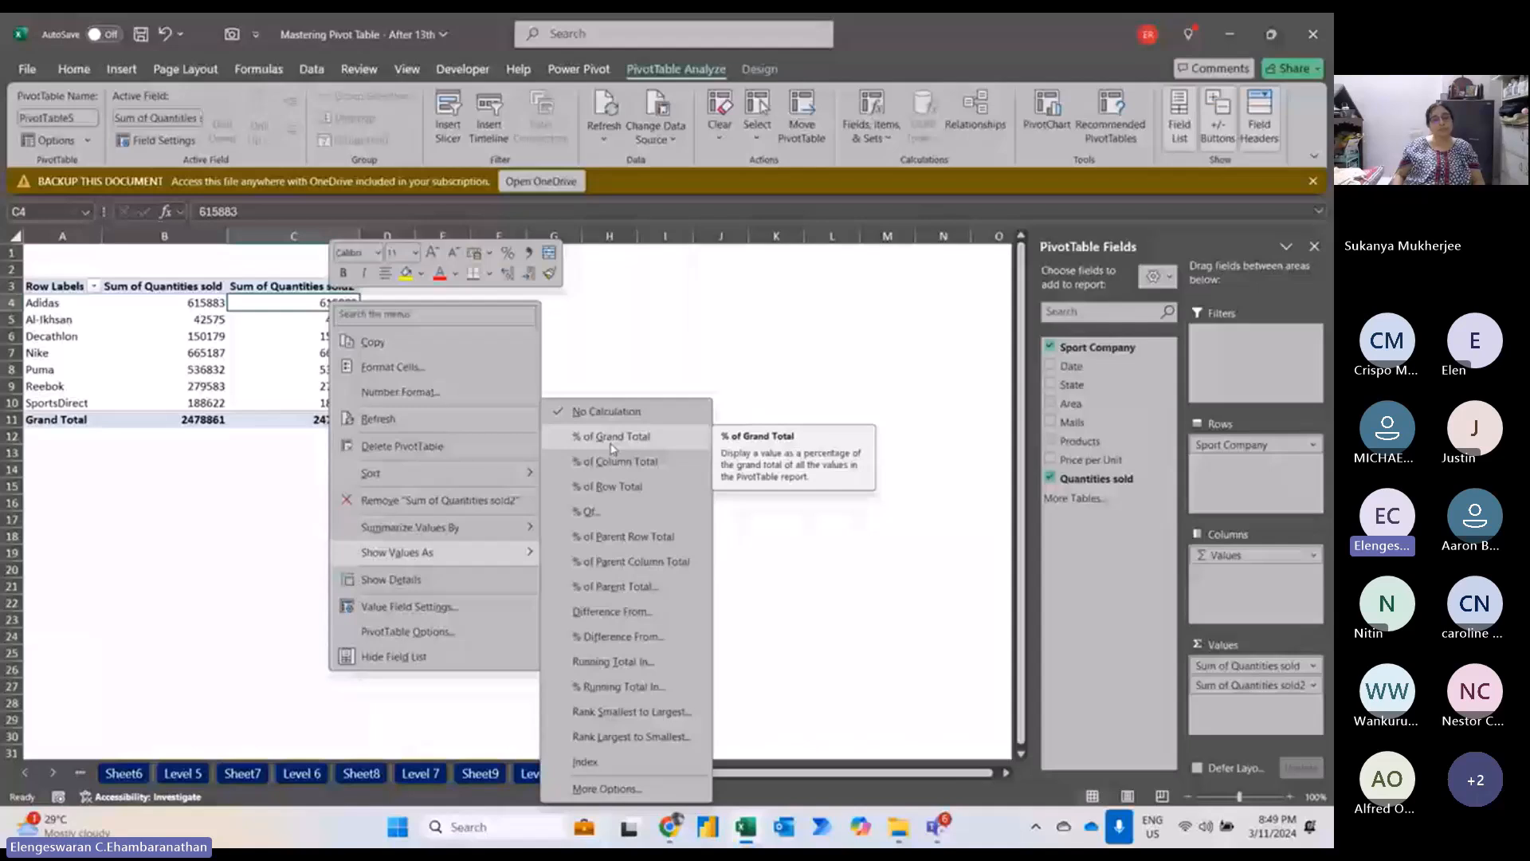
{"action": "left_click", "coordinate": [613, 437]}
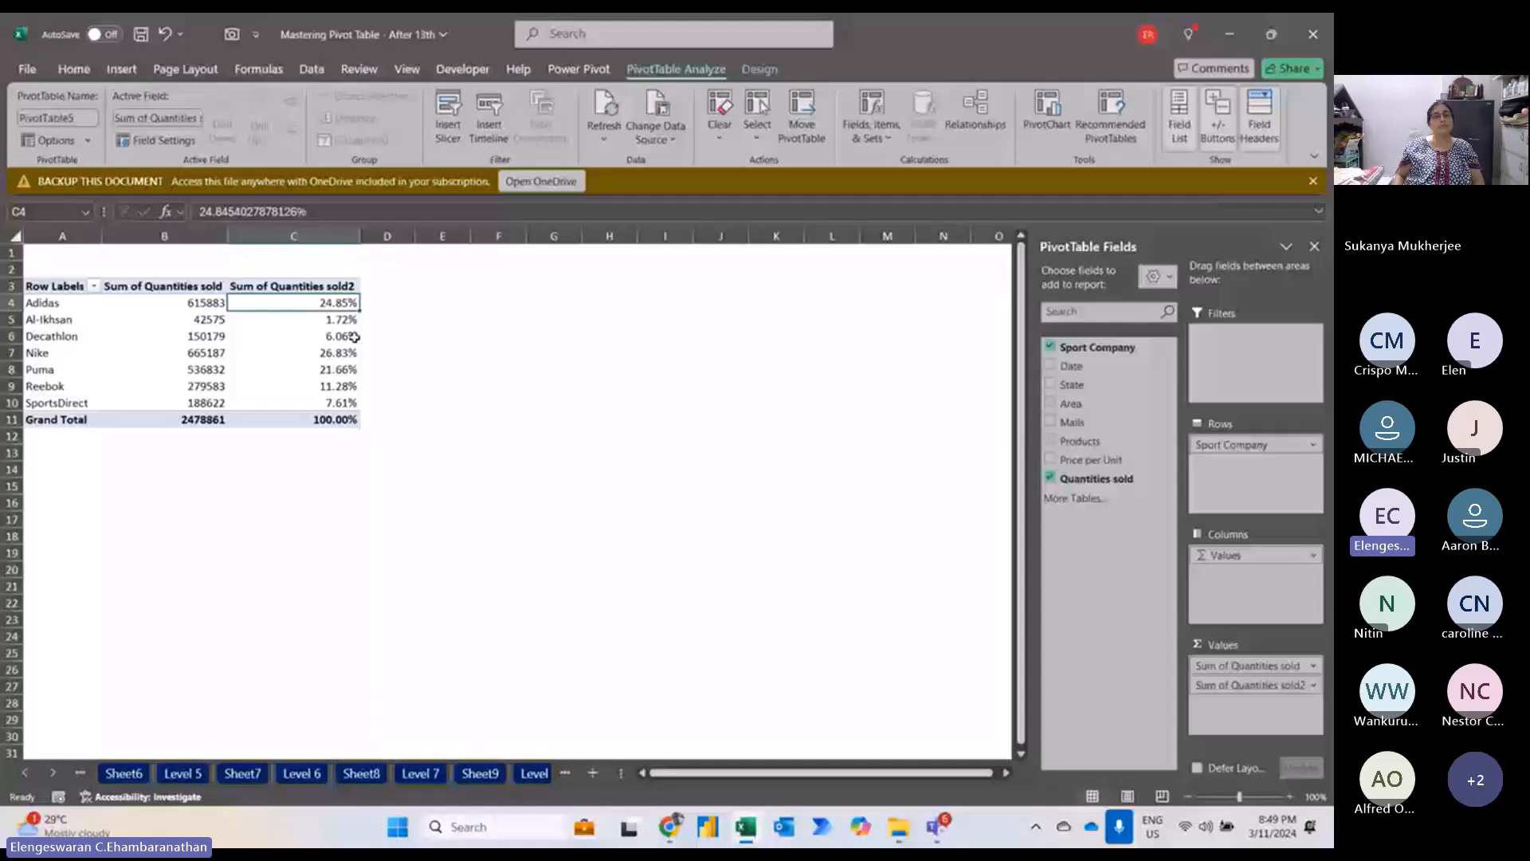
Format the first Quantities sold column as Accounting with 0 decimal places and no currency symbol.
{"action": "left_click_drag", "start_coordinate": [176, 303], "coordinate": [178, 311]}
{"action": "right_click", "coordinate": [178, 308]}
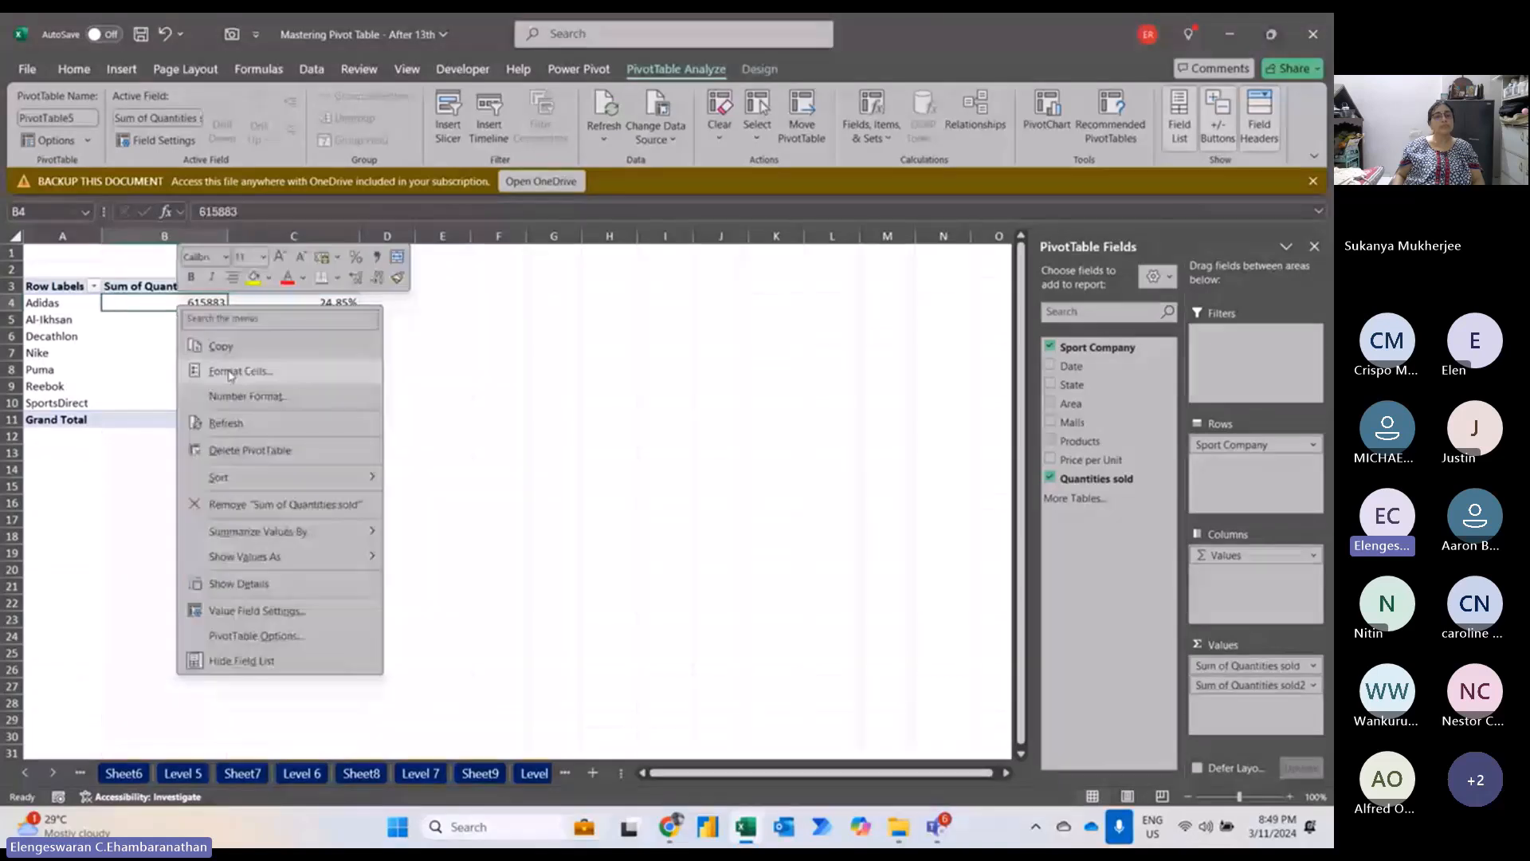
{"action": "left_click", "coordinate": [230, 372]}
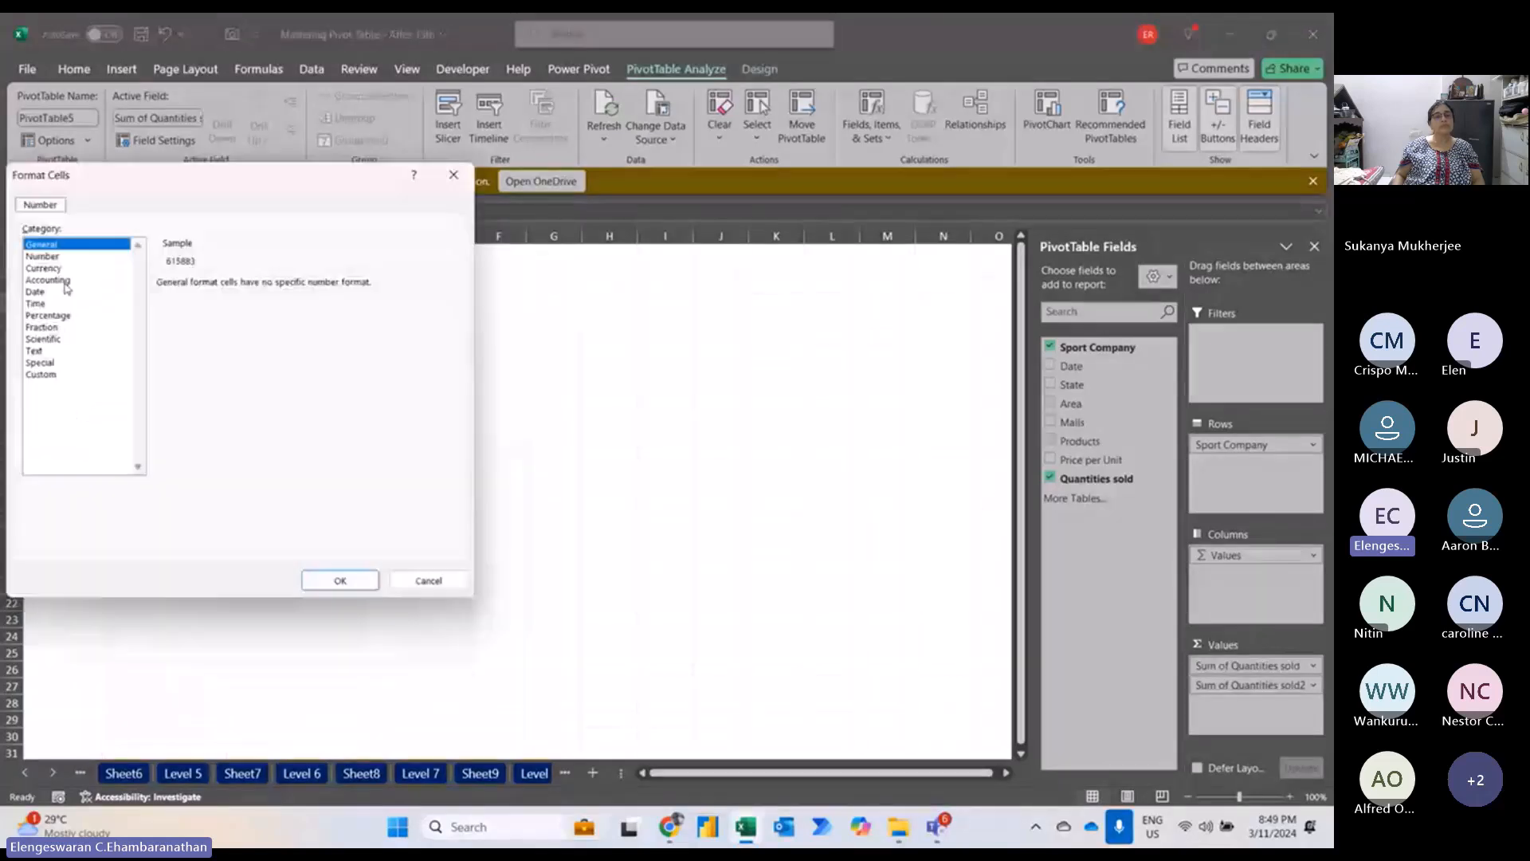
{"action": "left_click", "coordinate": [65, 282]}
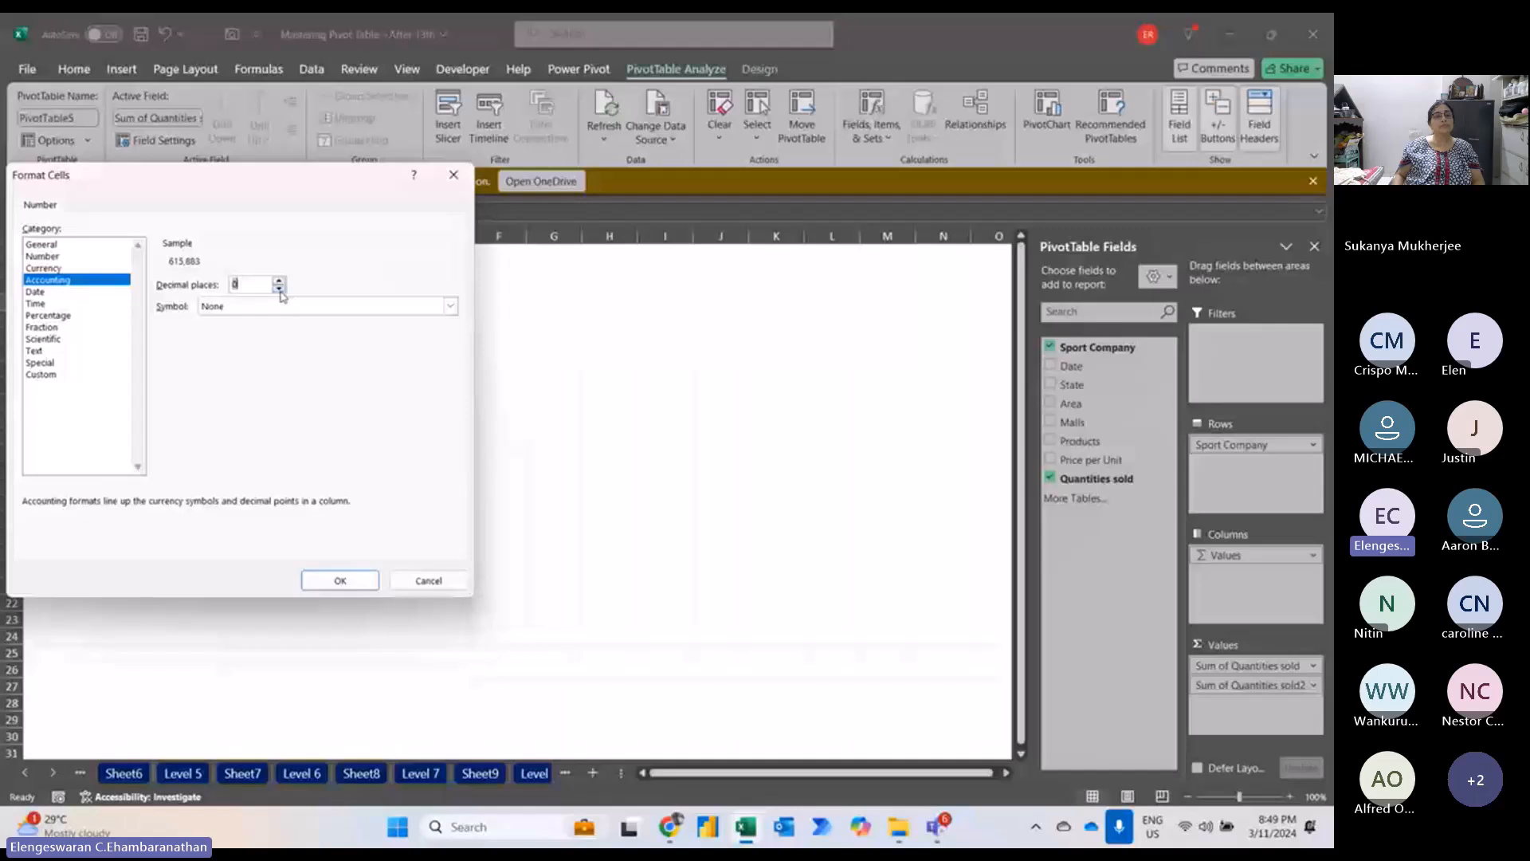
{"action": "left_click", "coordinate": [343, 581]}
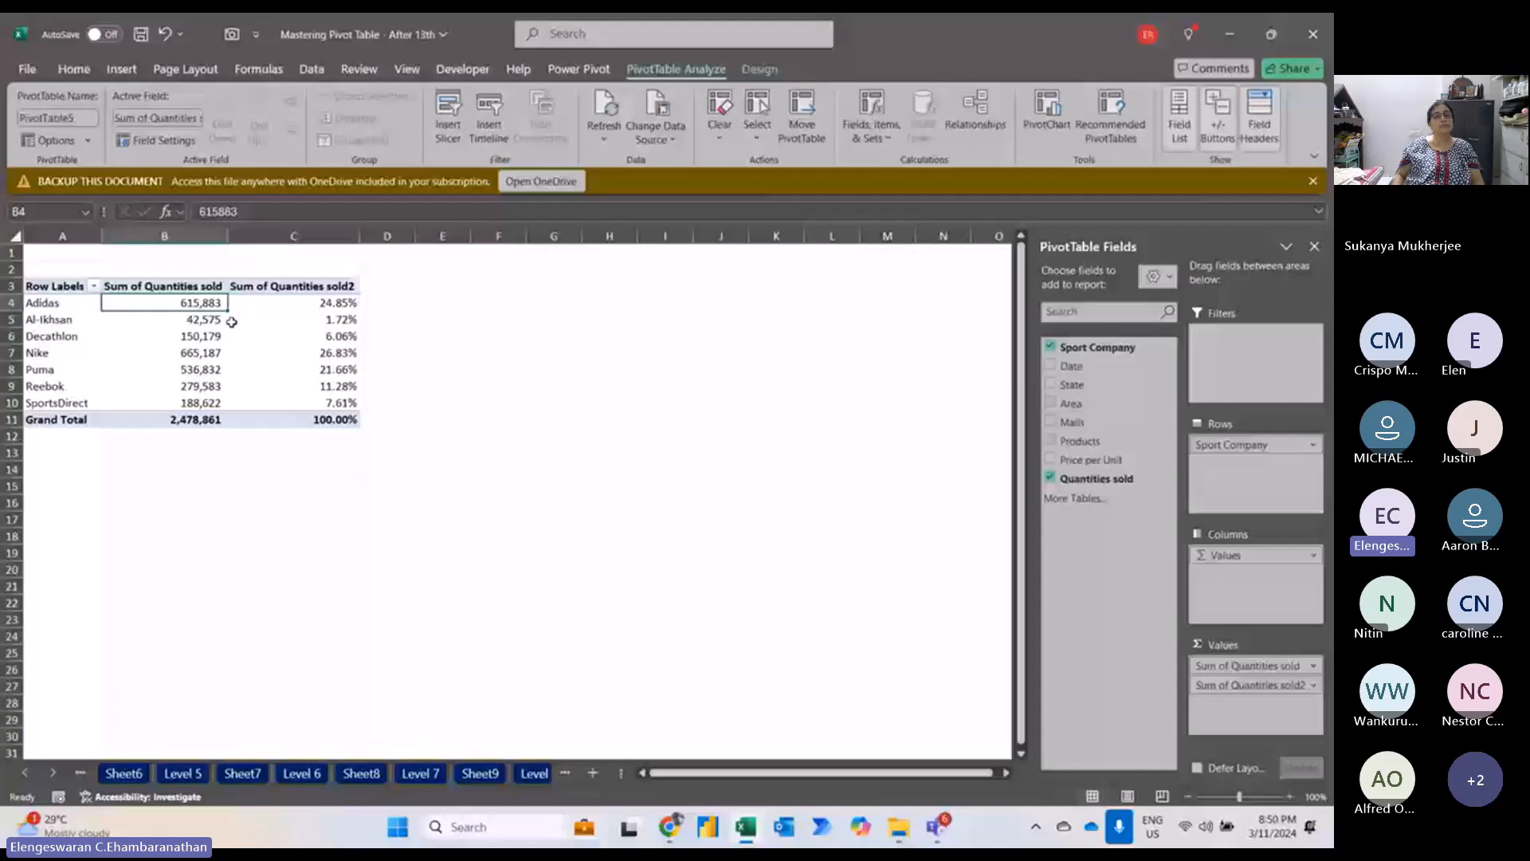
Sort the sport companies by Sum of Quantities sold from largest to smallest.
{"action": "right_click", "coordinate": [228, 428]}
{"action": "mouse_move", "coordinate": [342, 472]}
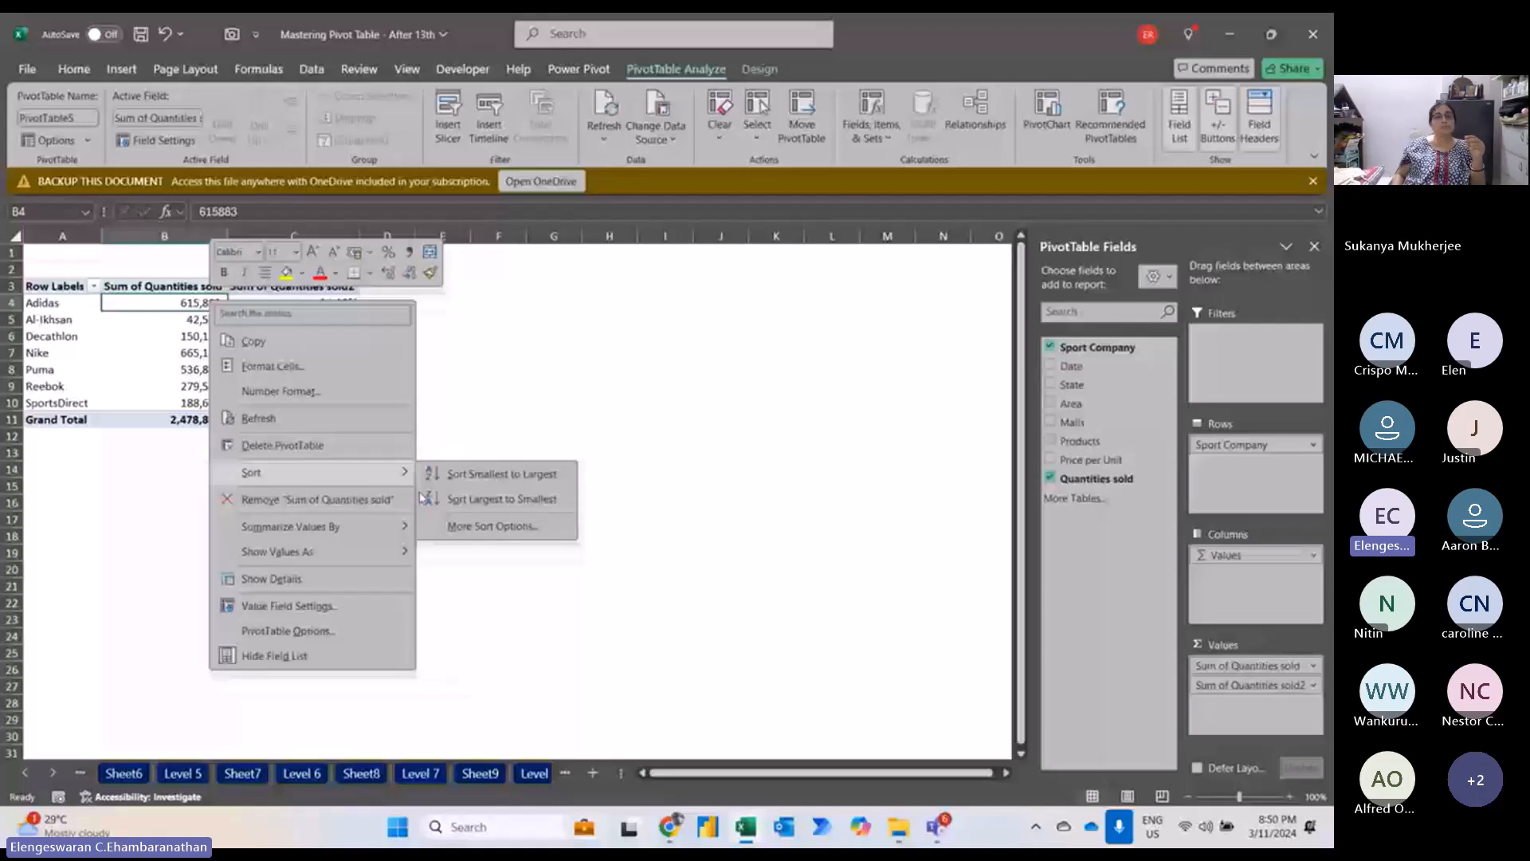
{"action": "left_click", "coordinate": [446, 498]}
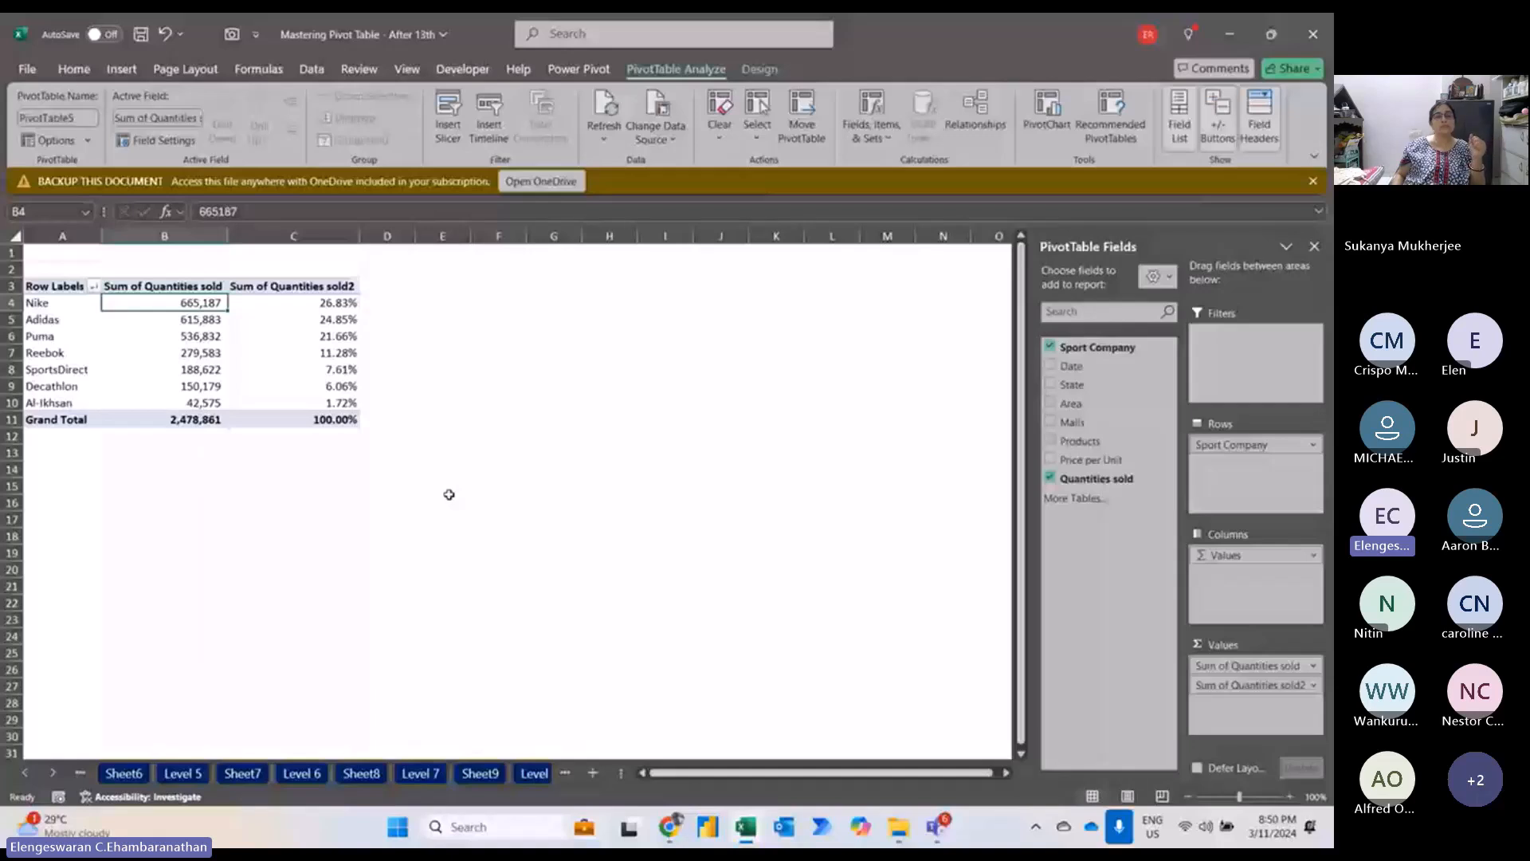
Examine the leading sport companies' quantities and the combined percentage share of the top three.
{"action": "key", "text": "Right"}
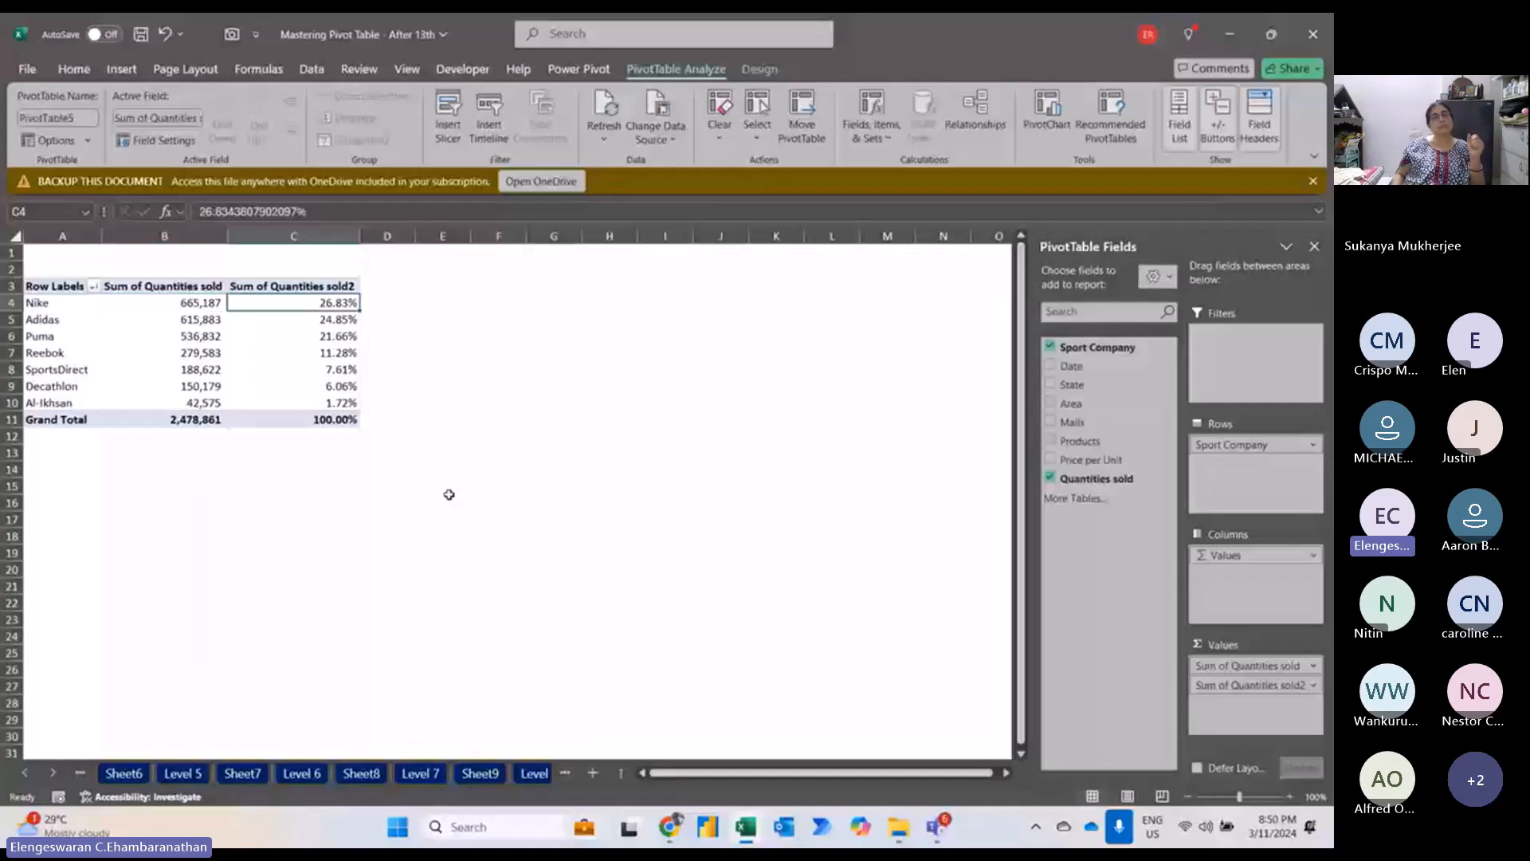
{"action": "key", "text": "Left"}
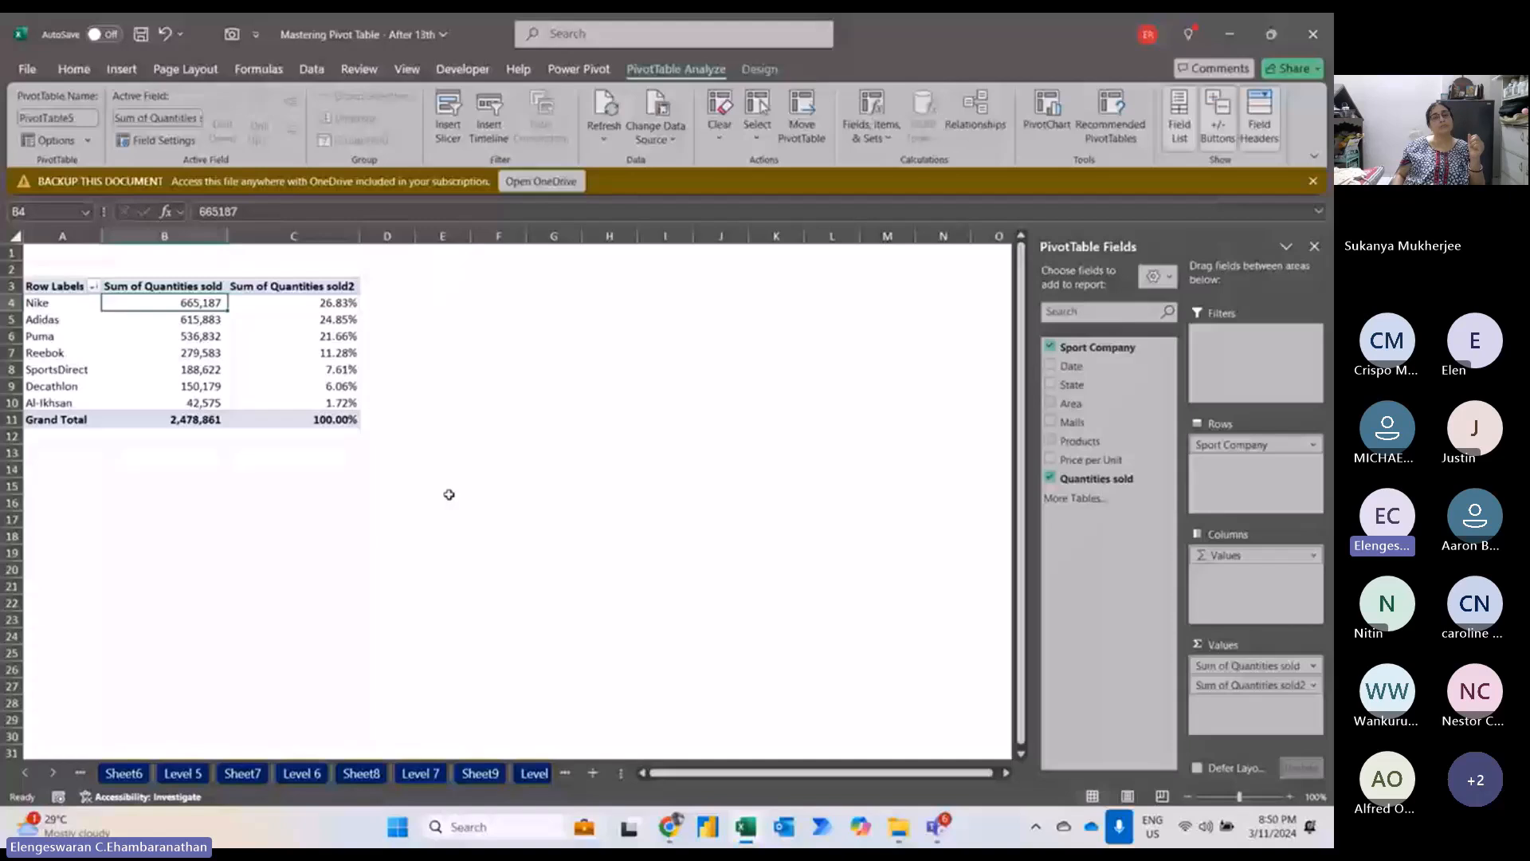
{"action": "key", "text": "Left"}
{"action": "key", "text": "Down"}
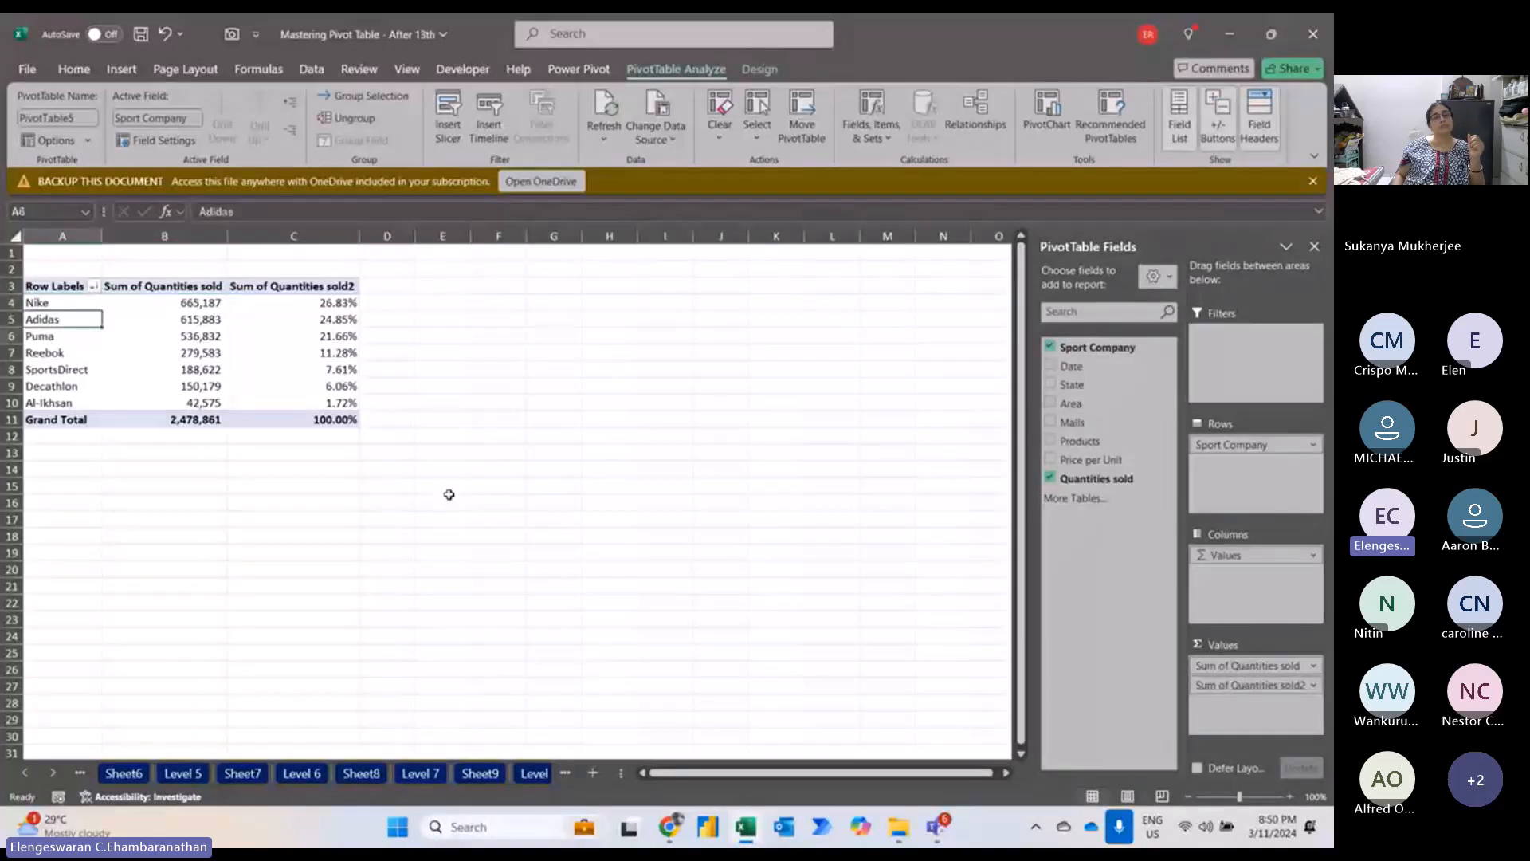
{"action": "key", "text": "Right"}
{"action": "key", "text": "Right"}
{"action": "key", "text": "Down"}
{"action": "key", "text": "shift+Up"}
{"action": "key", "text": "shift+Up"}
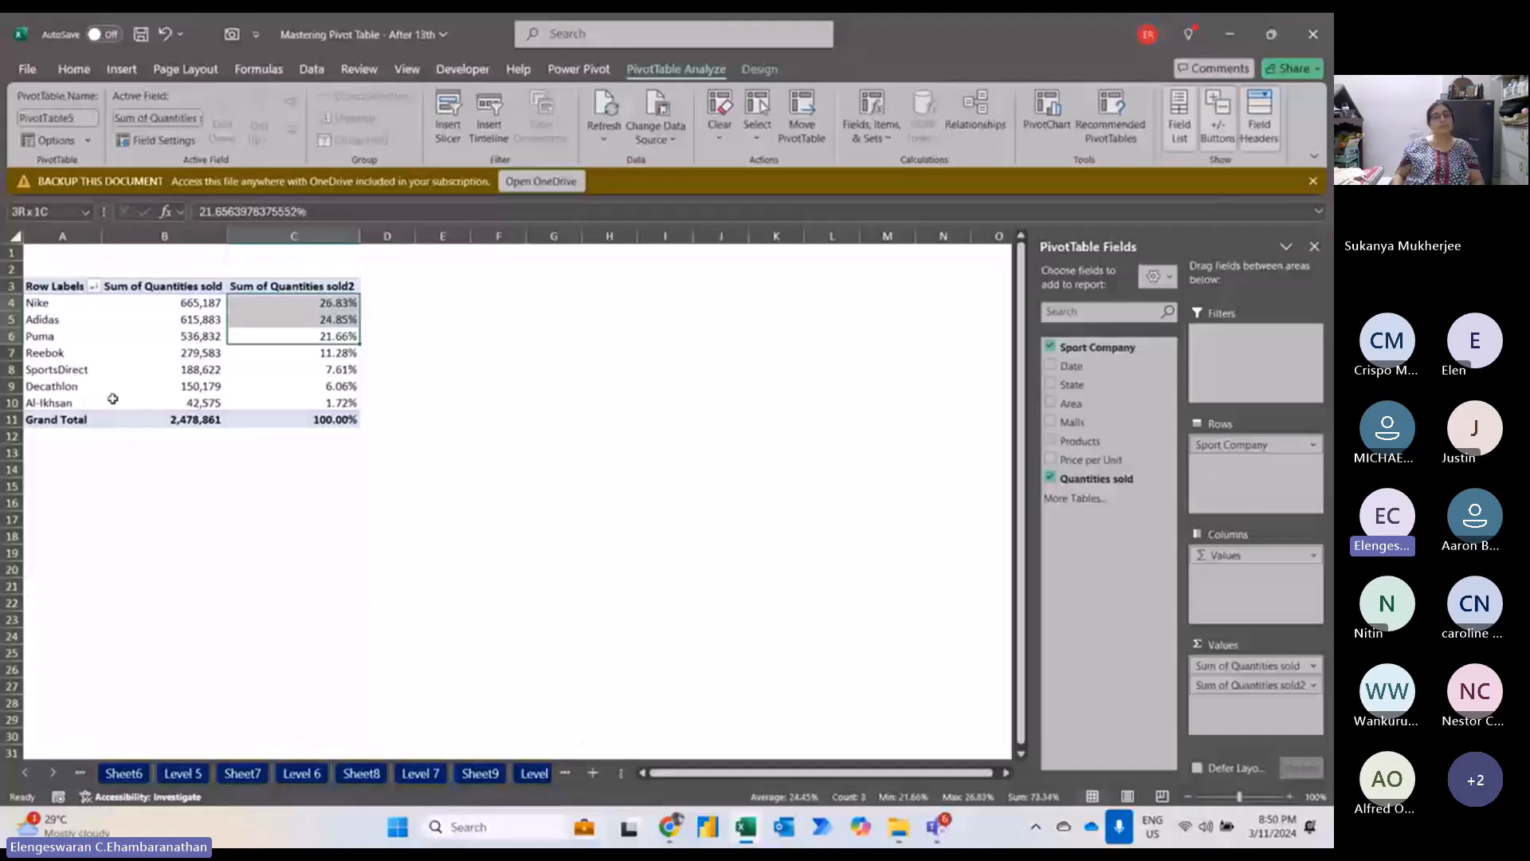
{"action": "mouse_move", "coordinate": [113, 398]}
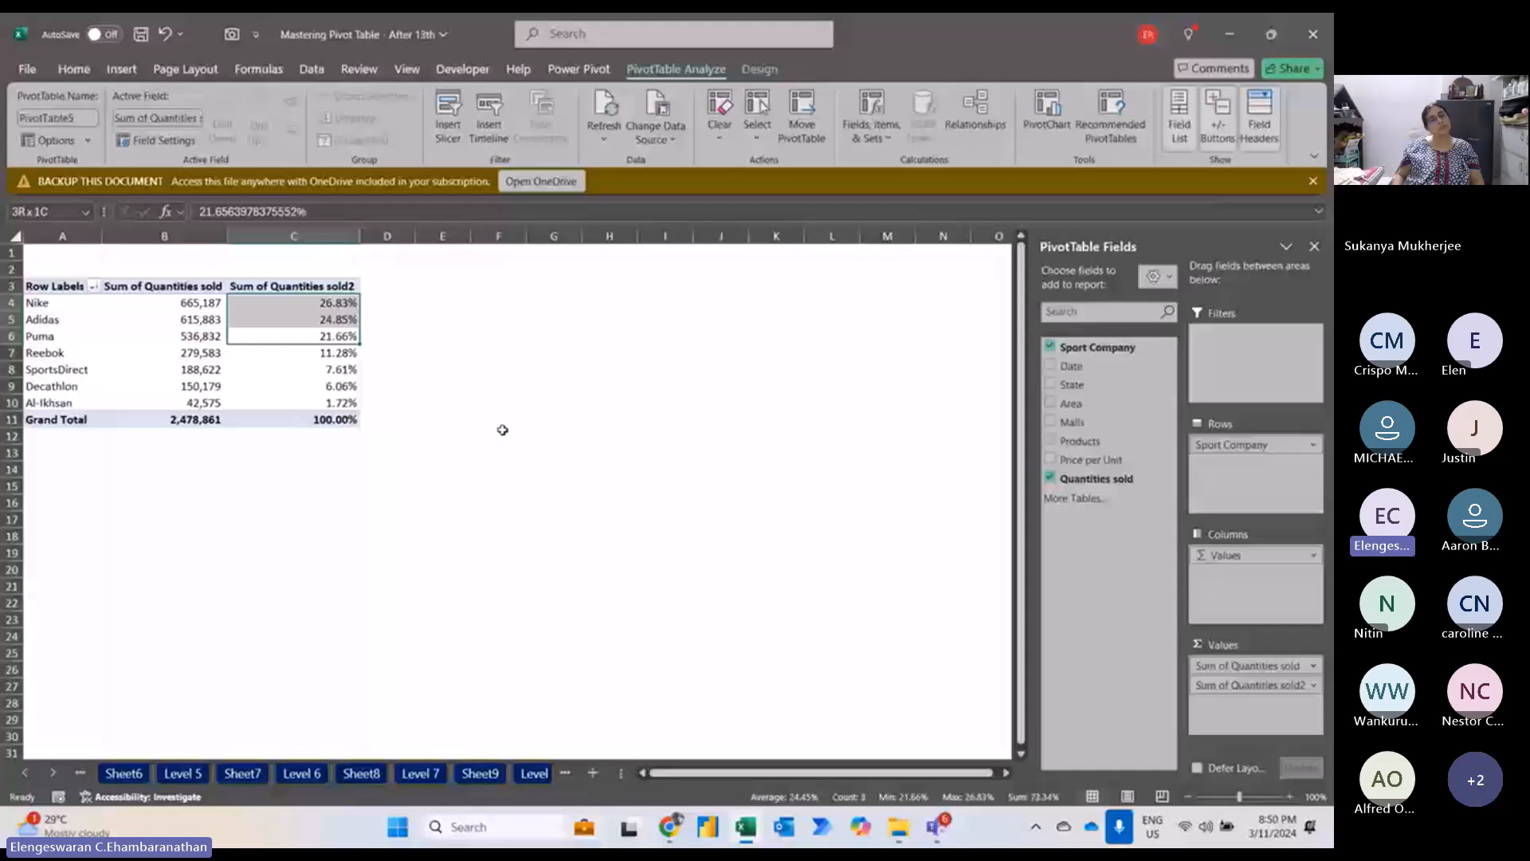
Copy the whole pivot table to cell G3 and replace Sport Company with Malls in the copy's rows.
{"action": "key", "text": "Up"}
{"action": "key", "text": "ctrl+a"}
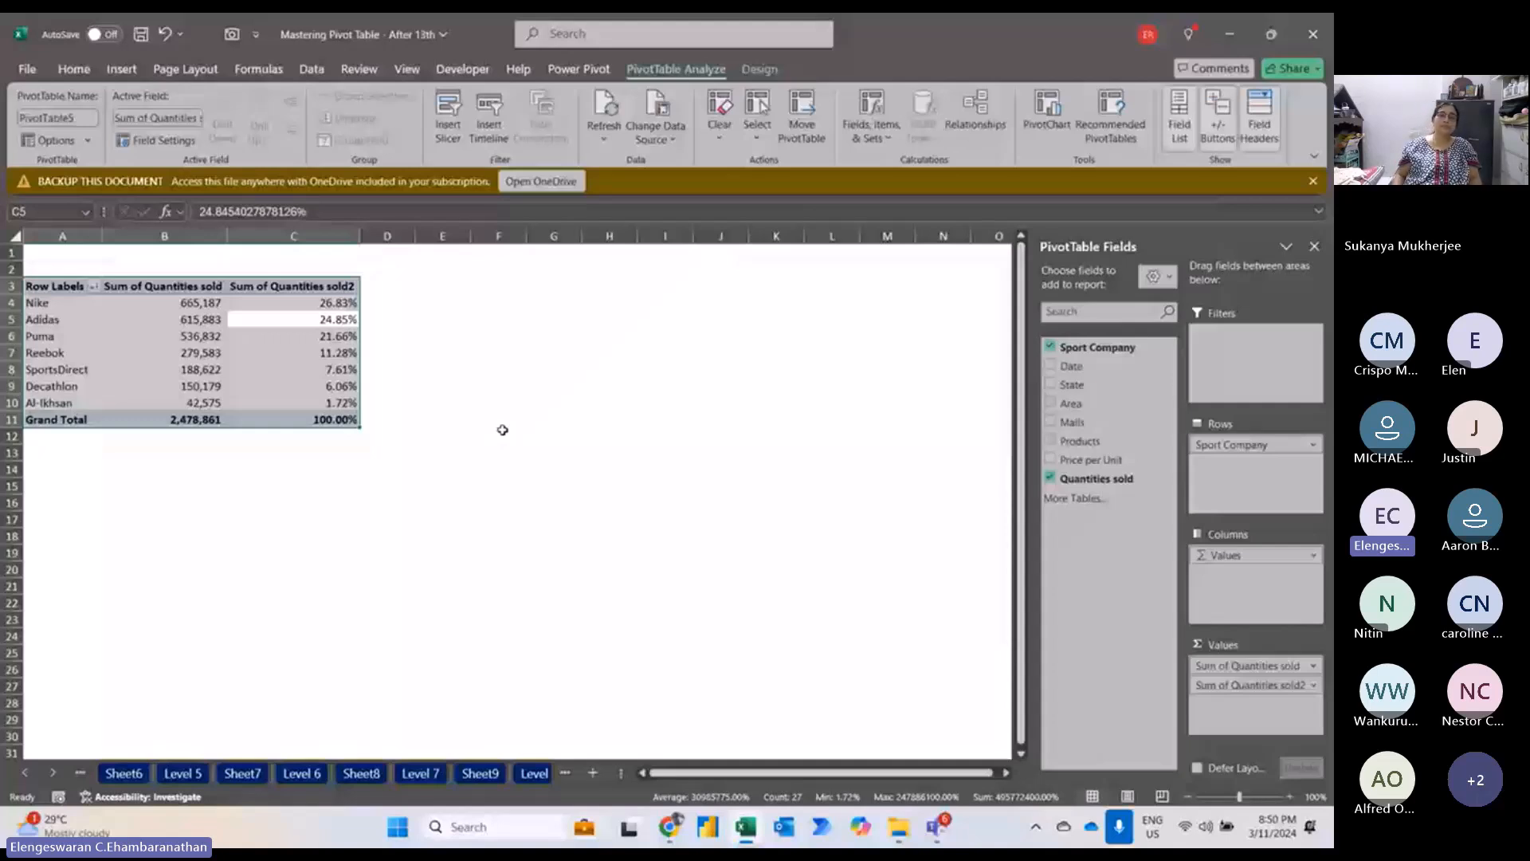
{"action": "key", "text": "ctrl+c"}
{"action": "left_click", "coordinate": [545, 287]}
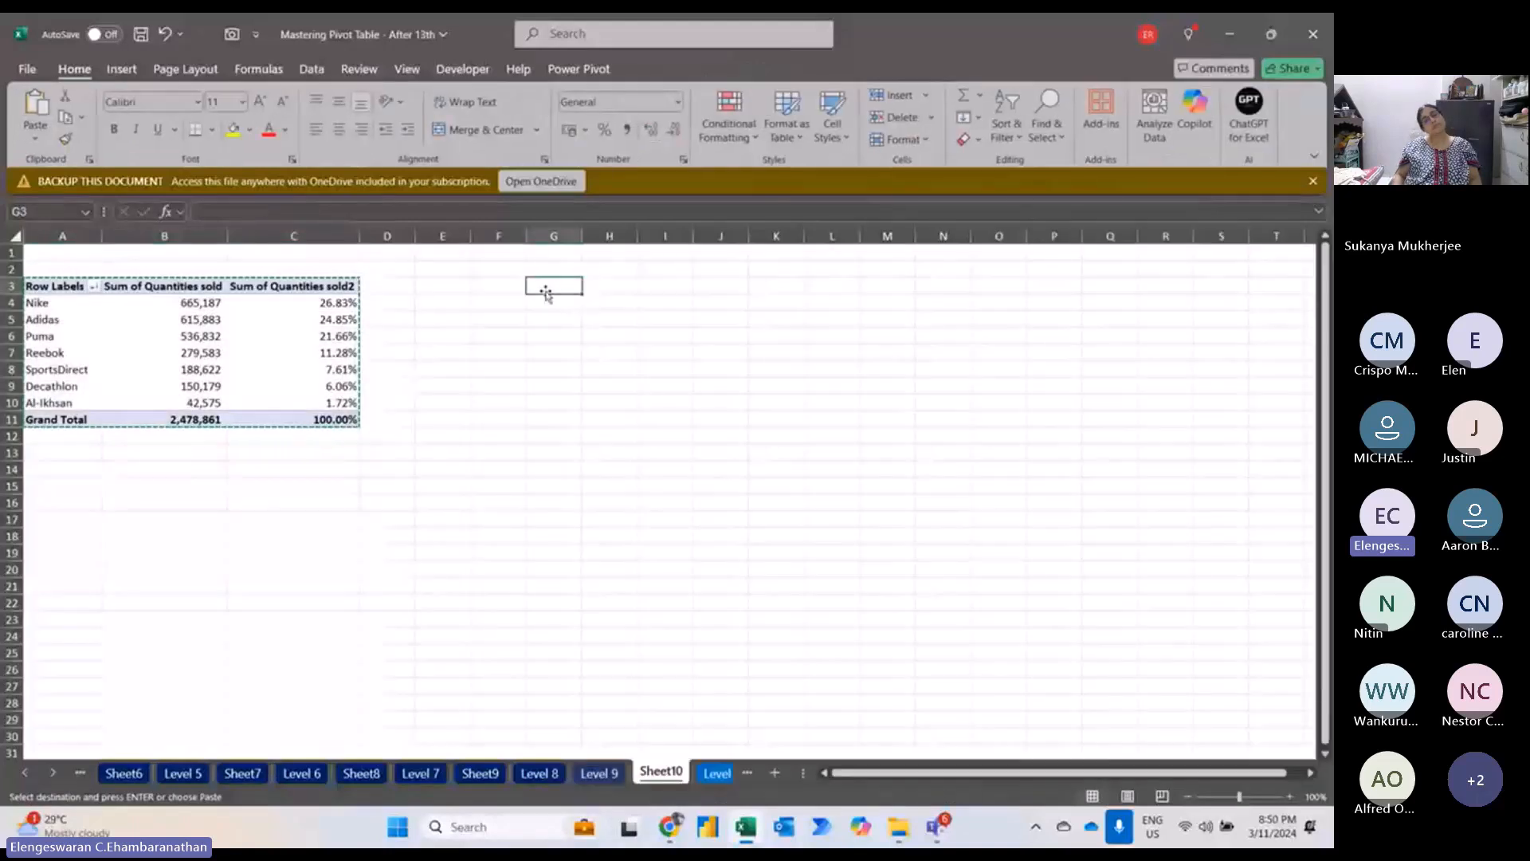
{"action": "key", "text": "ctrl+v"}
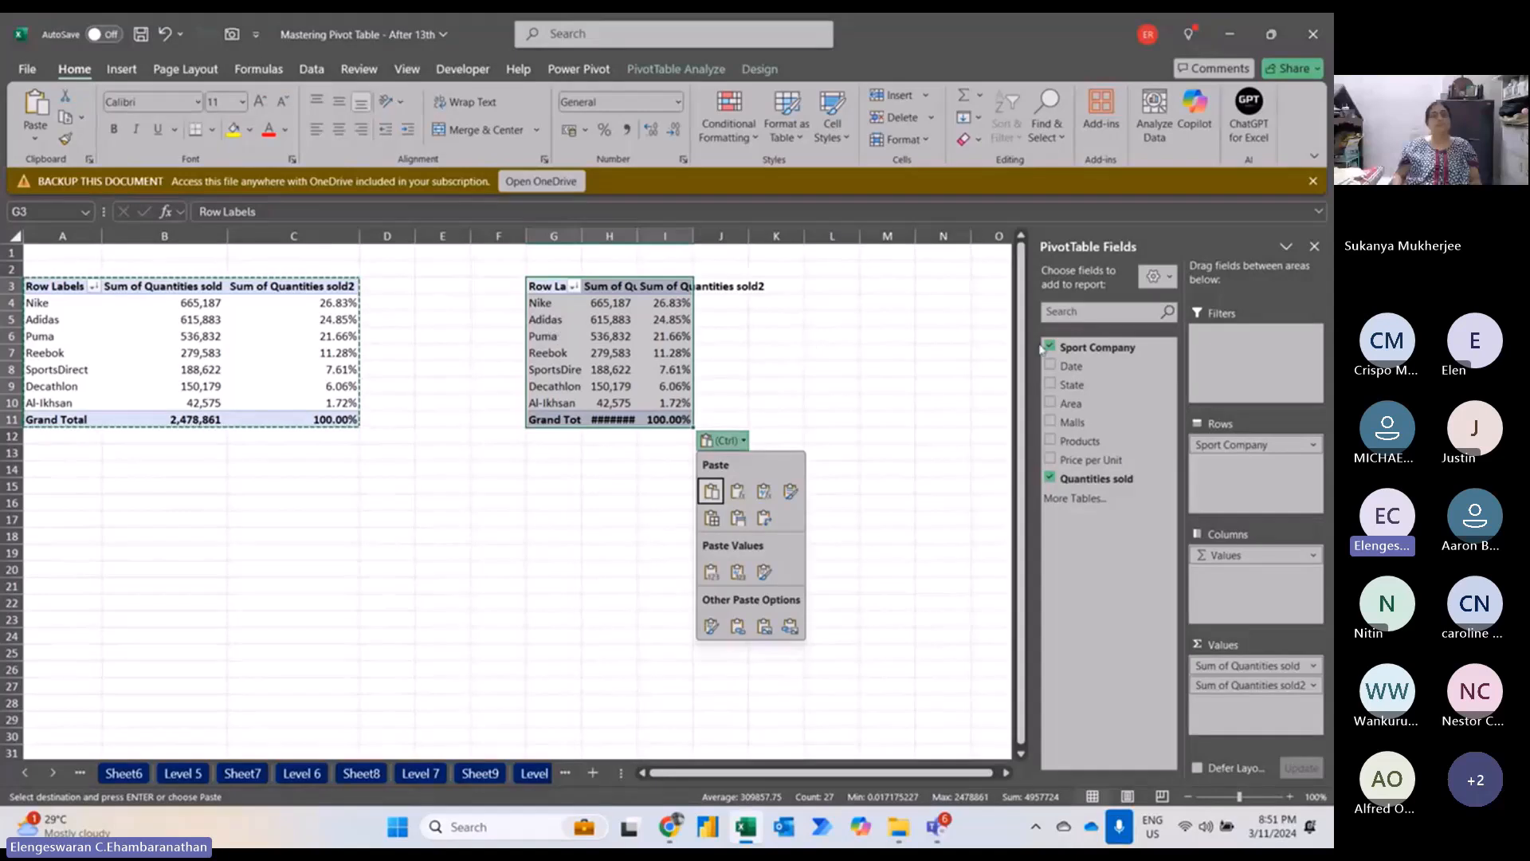
{"action": "left_click", "coordinate": [1049, 347]}
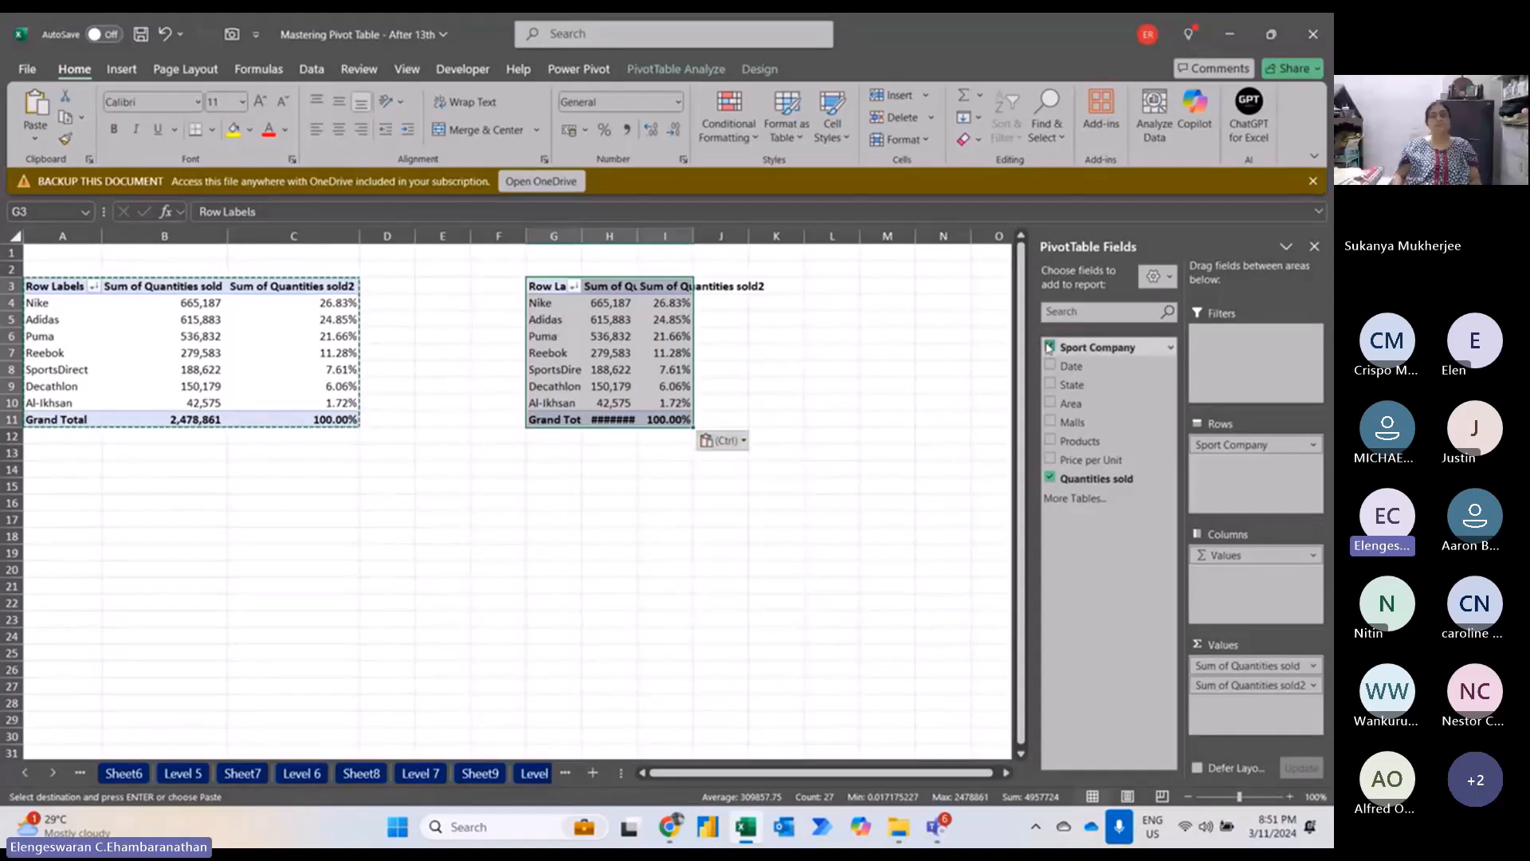
{"action": "left_click", "coordinate": [1052, 422]}
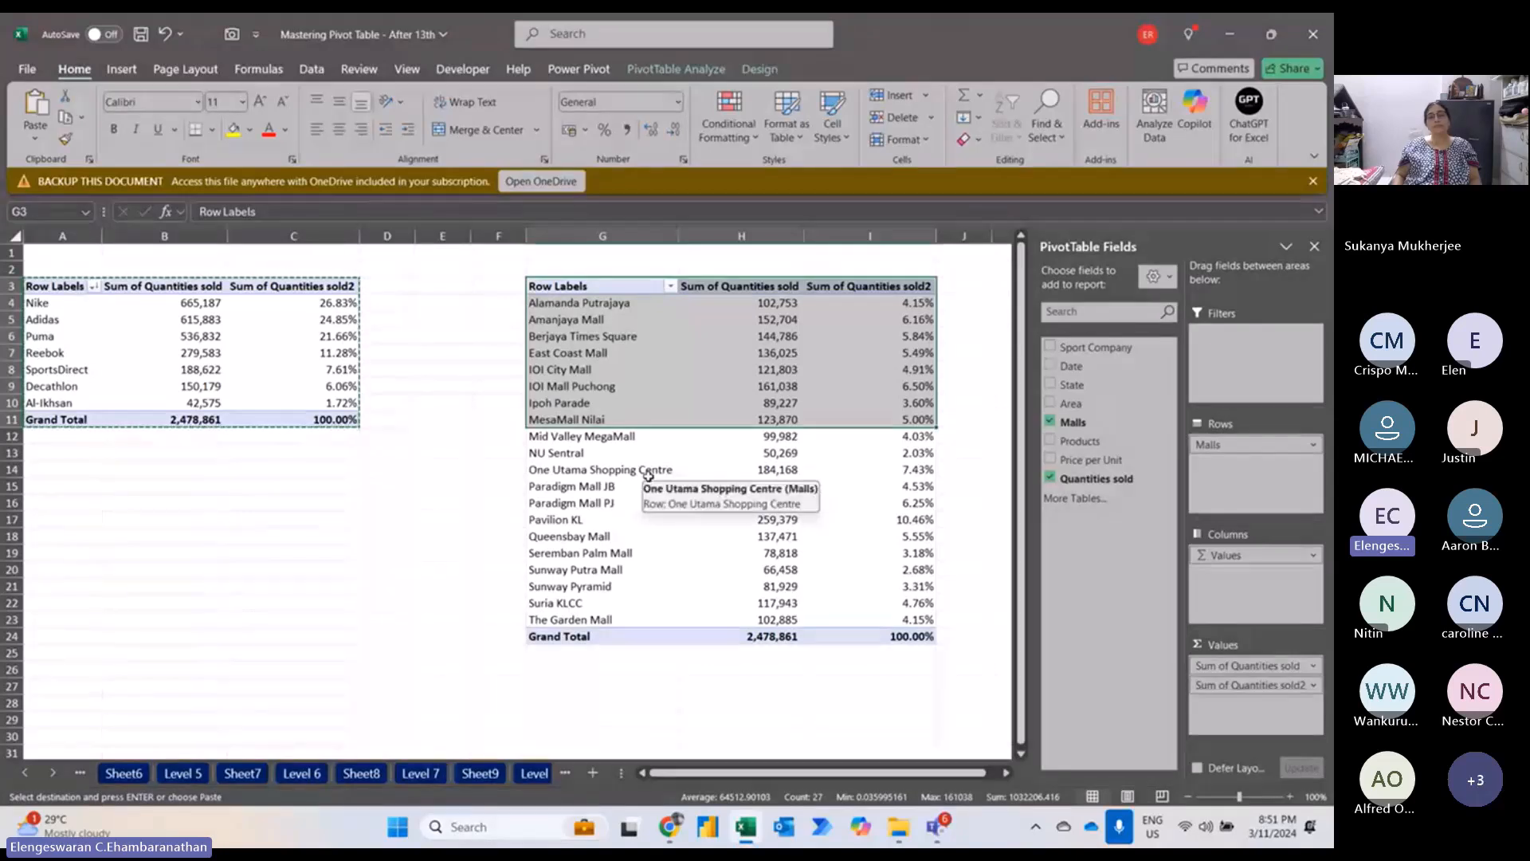
Filter the malls pivot table to the top 10 items by Sum of Quantities sold.
{"action": "left_click", "coordinate": [671, 288]}
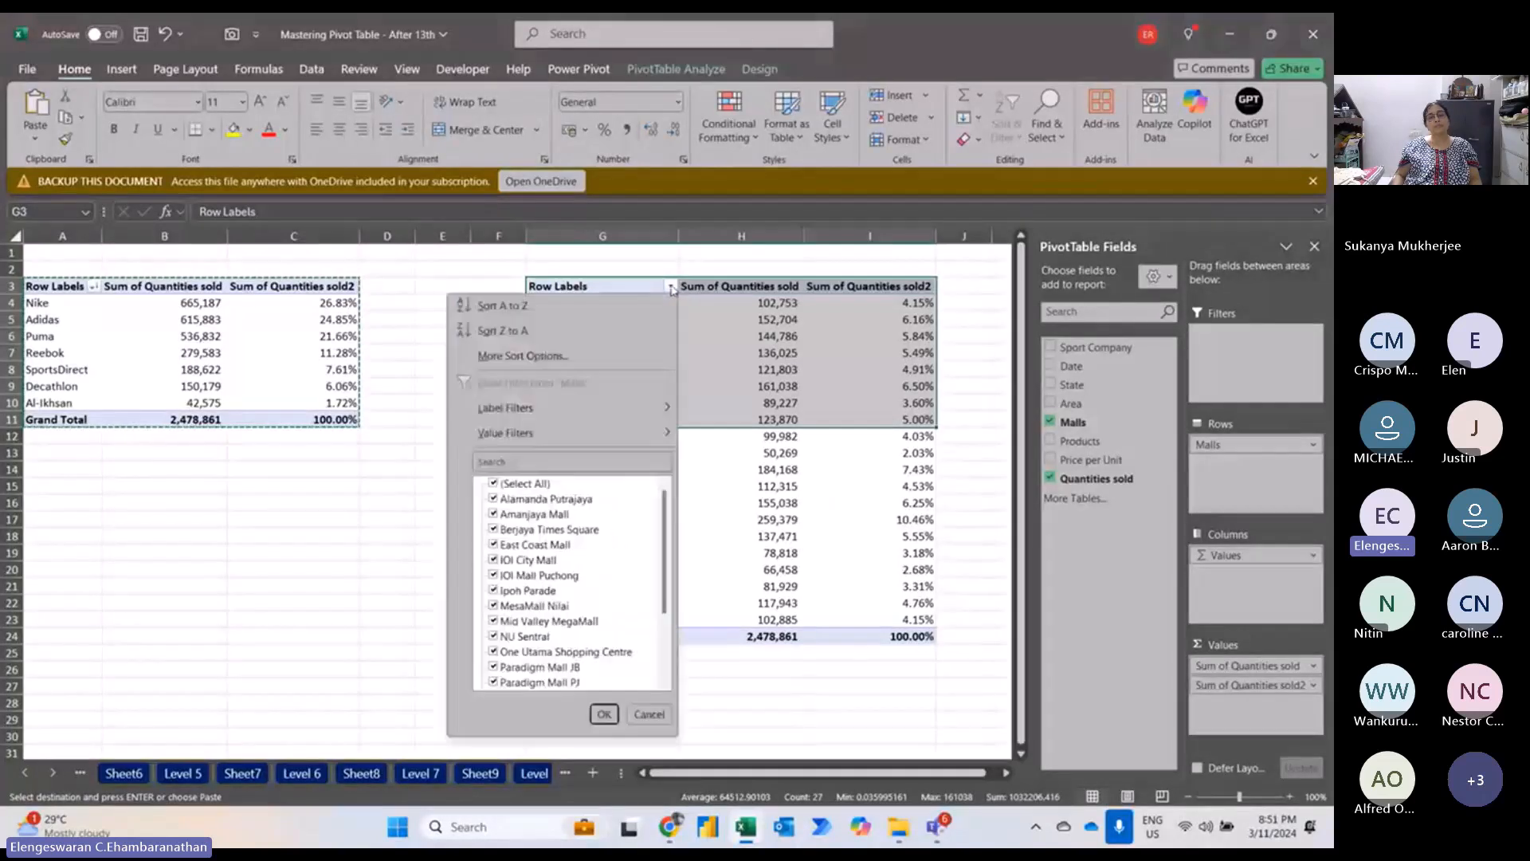
{"action": "mouse_move", "coordinate": [557, 433]}
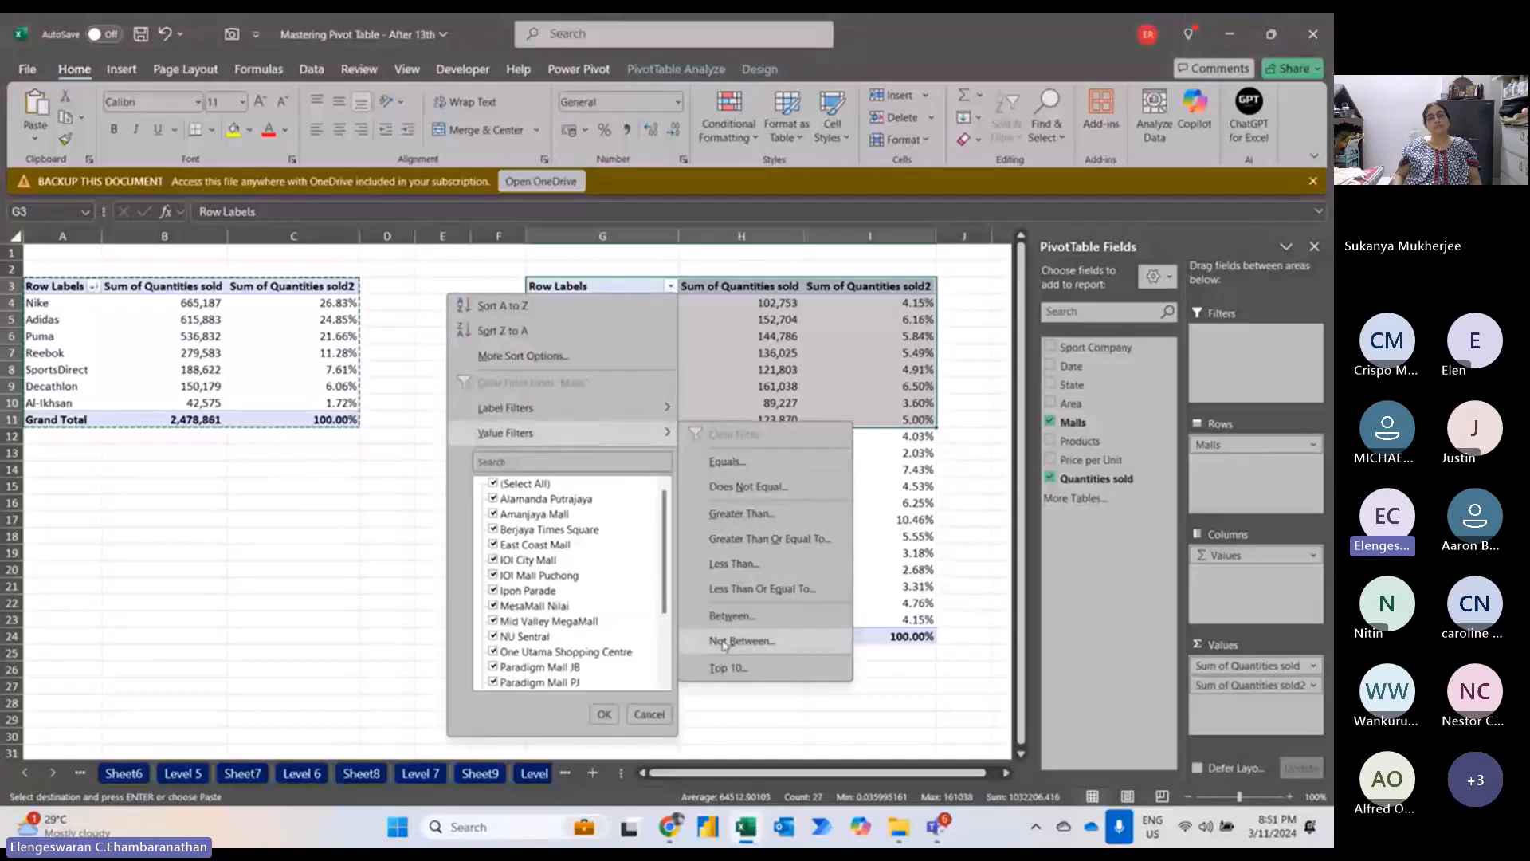
{"action": "left_click", "coordinate": [721, 668]}
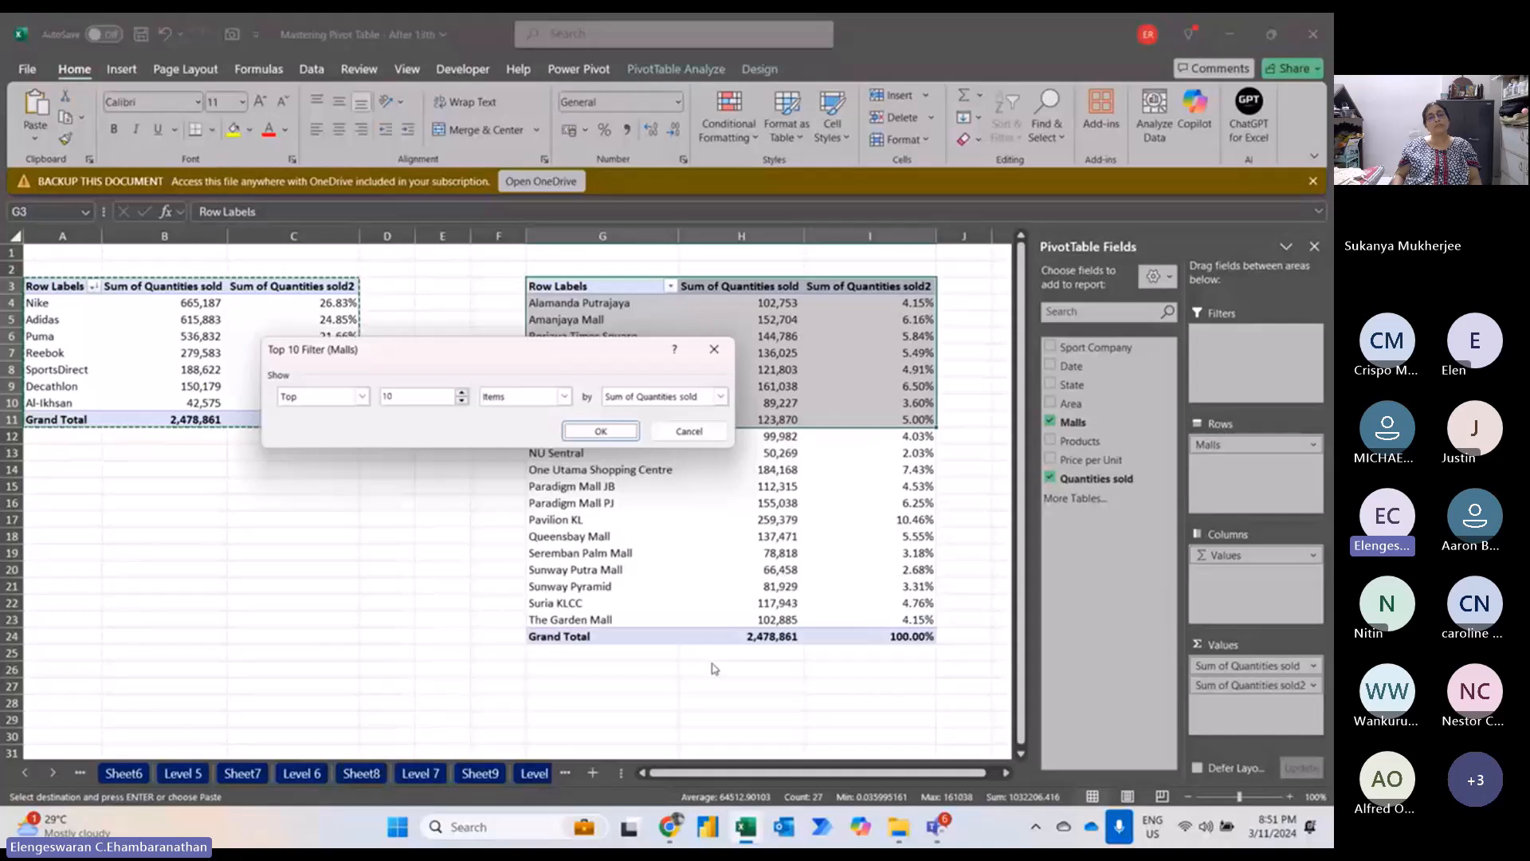
{"action": "left_click", "coordinate": [620, 427]}
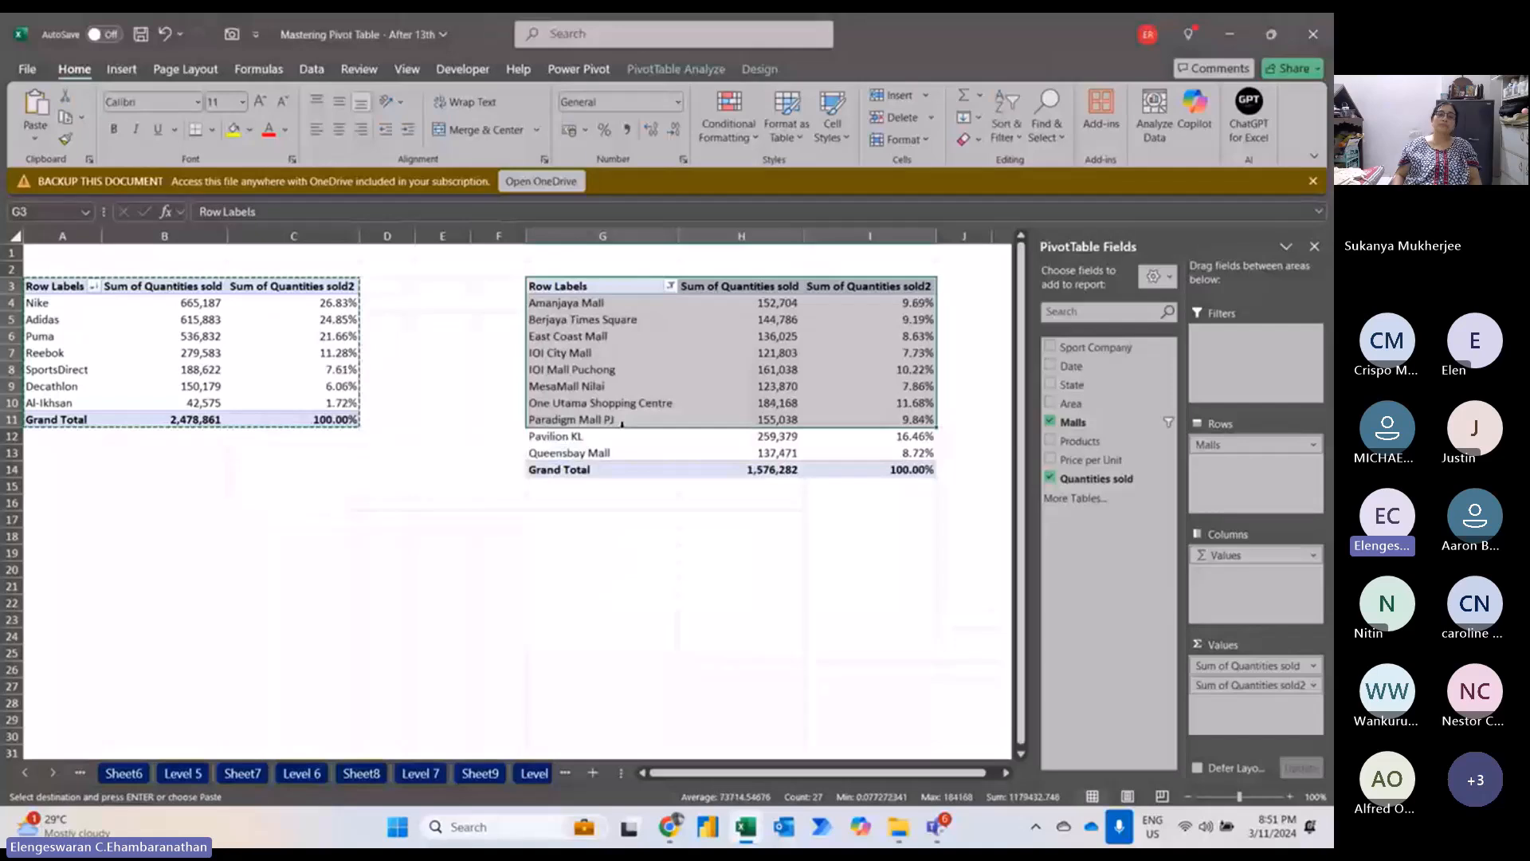
Sort the malls pivot table by Sum of Quantities sold from largest to smallest.
{"action": "left_click", "coordinate": [759, 303]}
{"action": "right_click", "coordinate": [759, 304]}
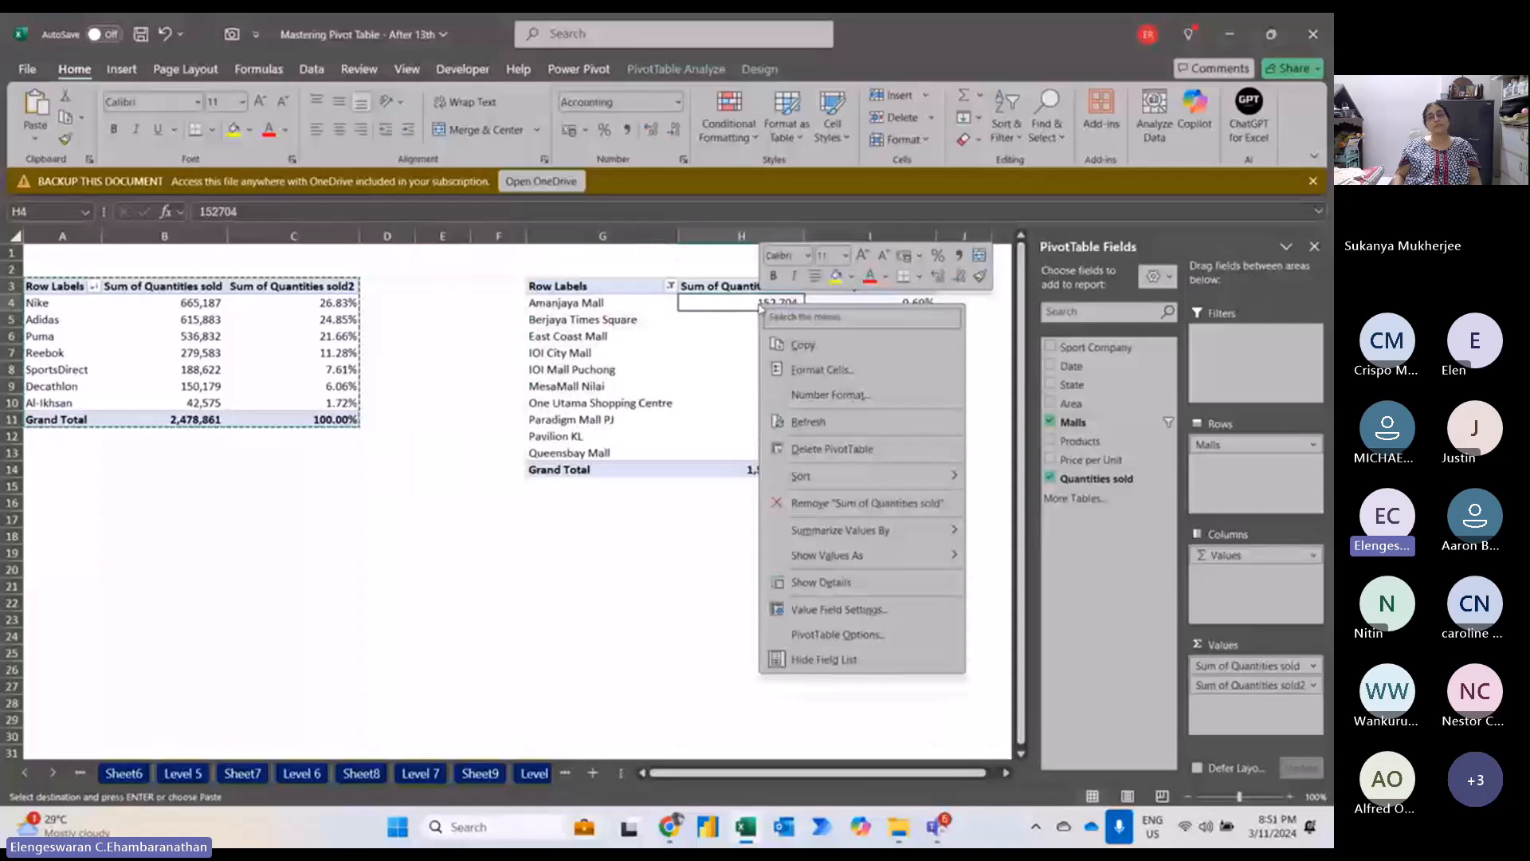
{"action": "mouse_move", "coordinate": [877, 475]}
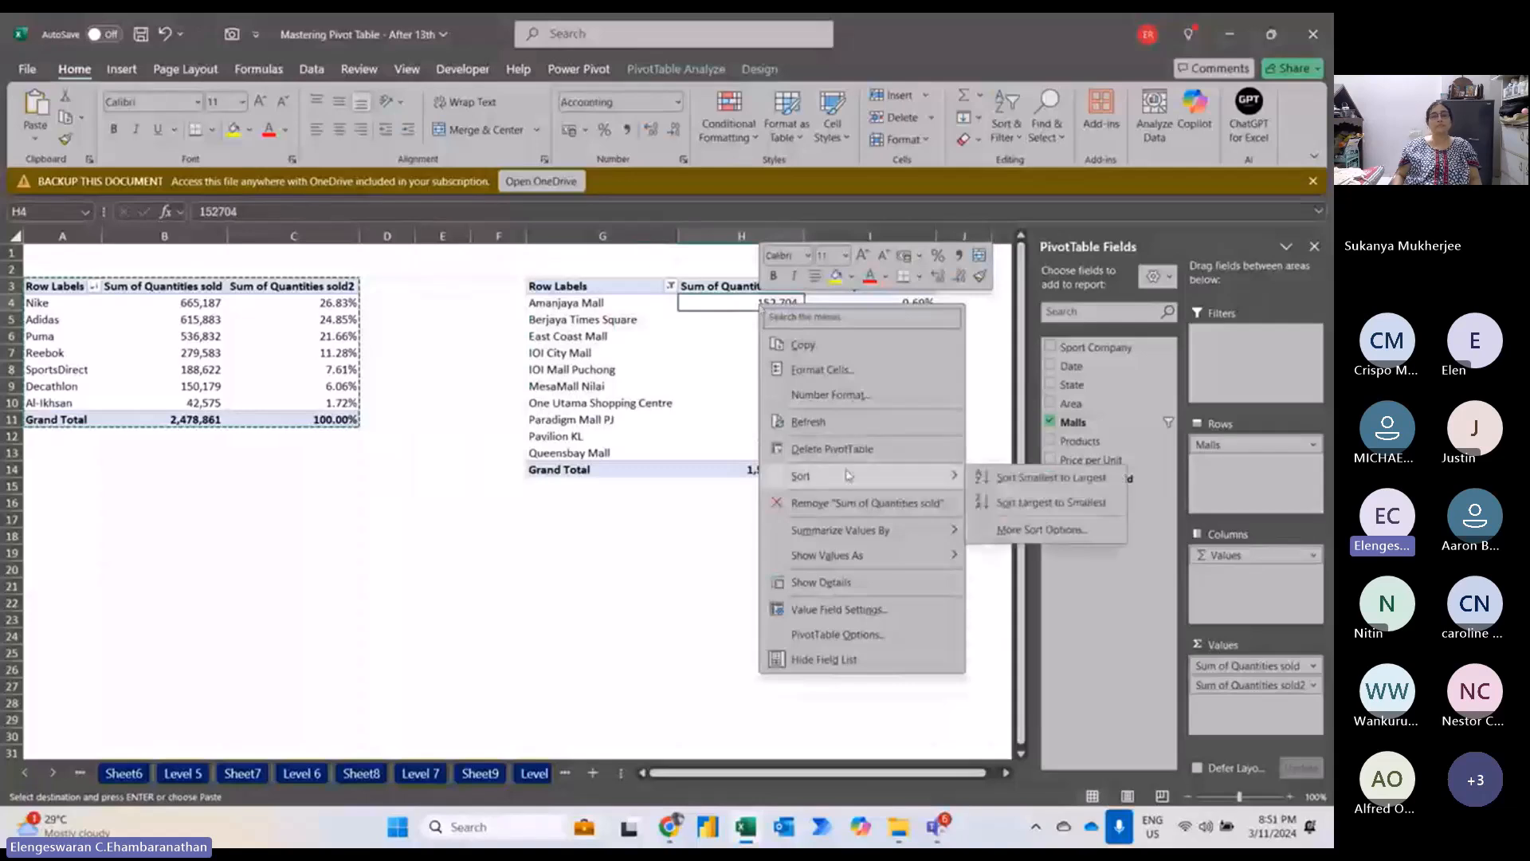
{"action": "left_click", "coordinate": [1014, 504]}
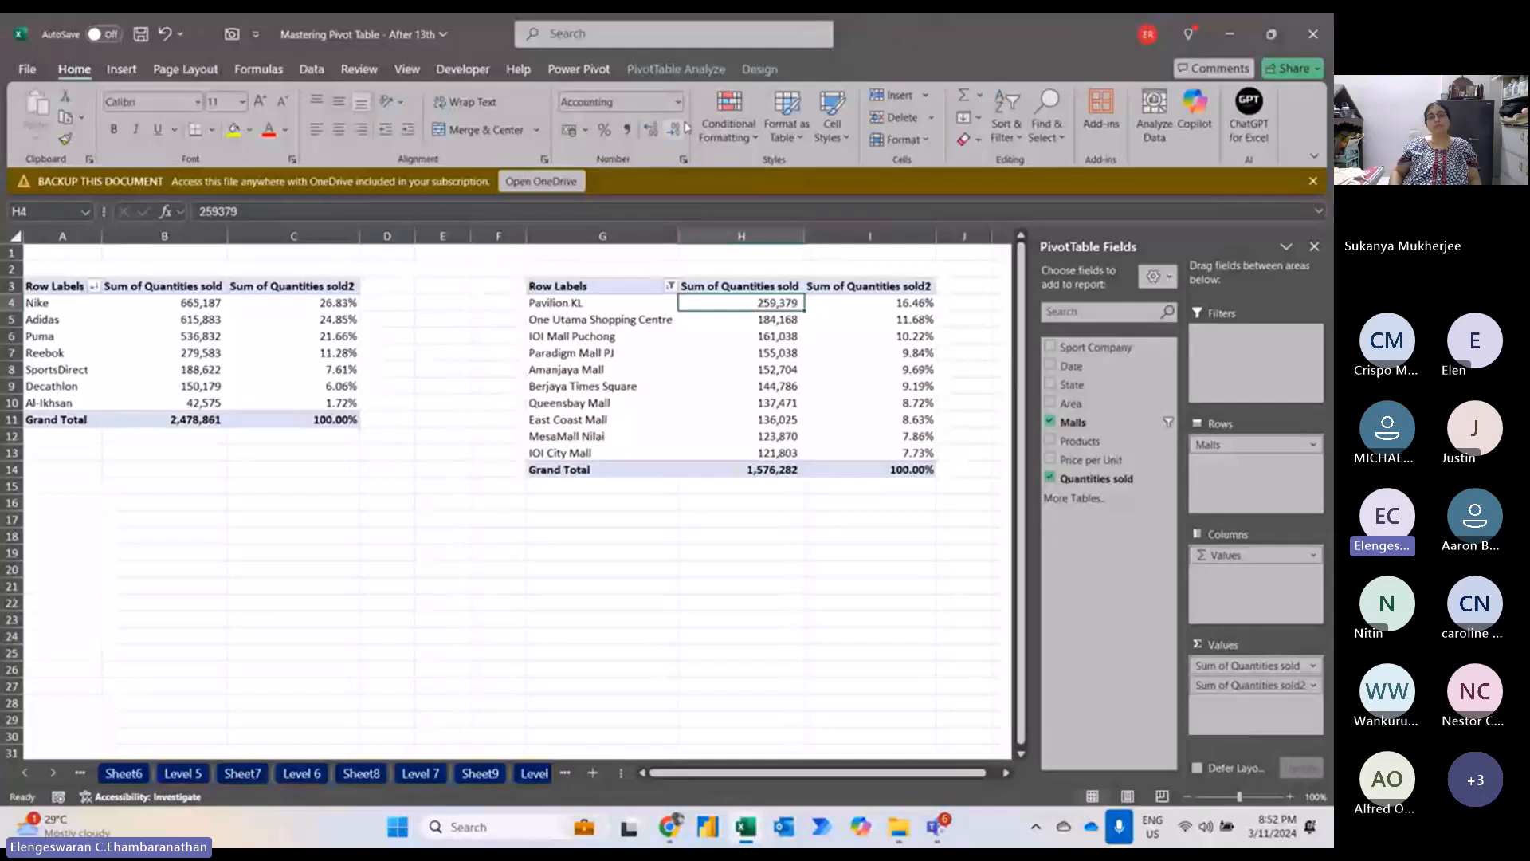
Add a Products slicer to the malls pivot table.
{"action": "left_click", "coordinate": [679, 69]}
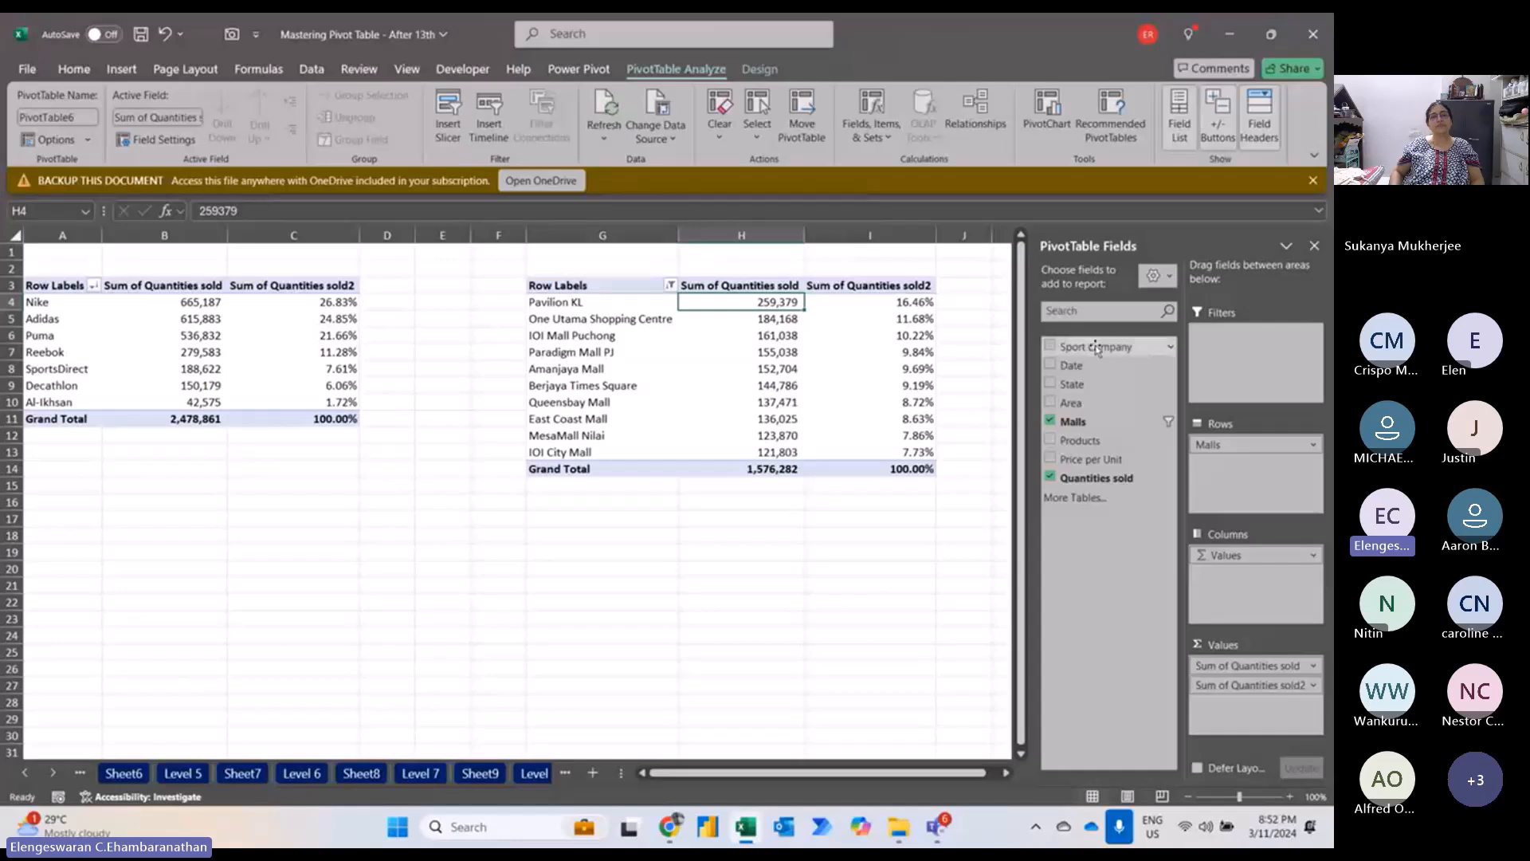
{"action": "right_click", "coordinate": [1080, 440]}
{"action": "left_click", "coordinate": [1124, 538]}
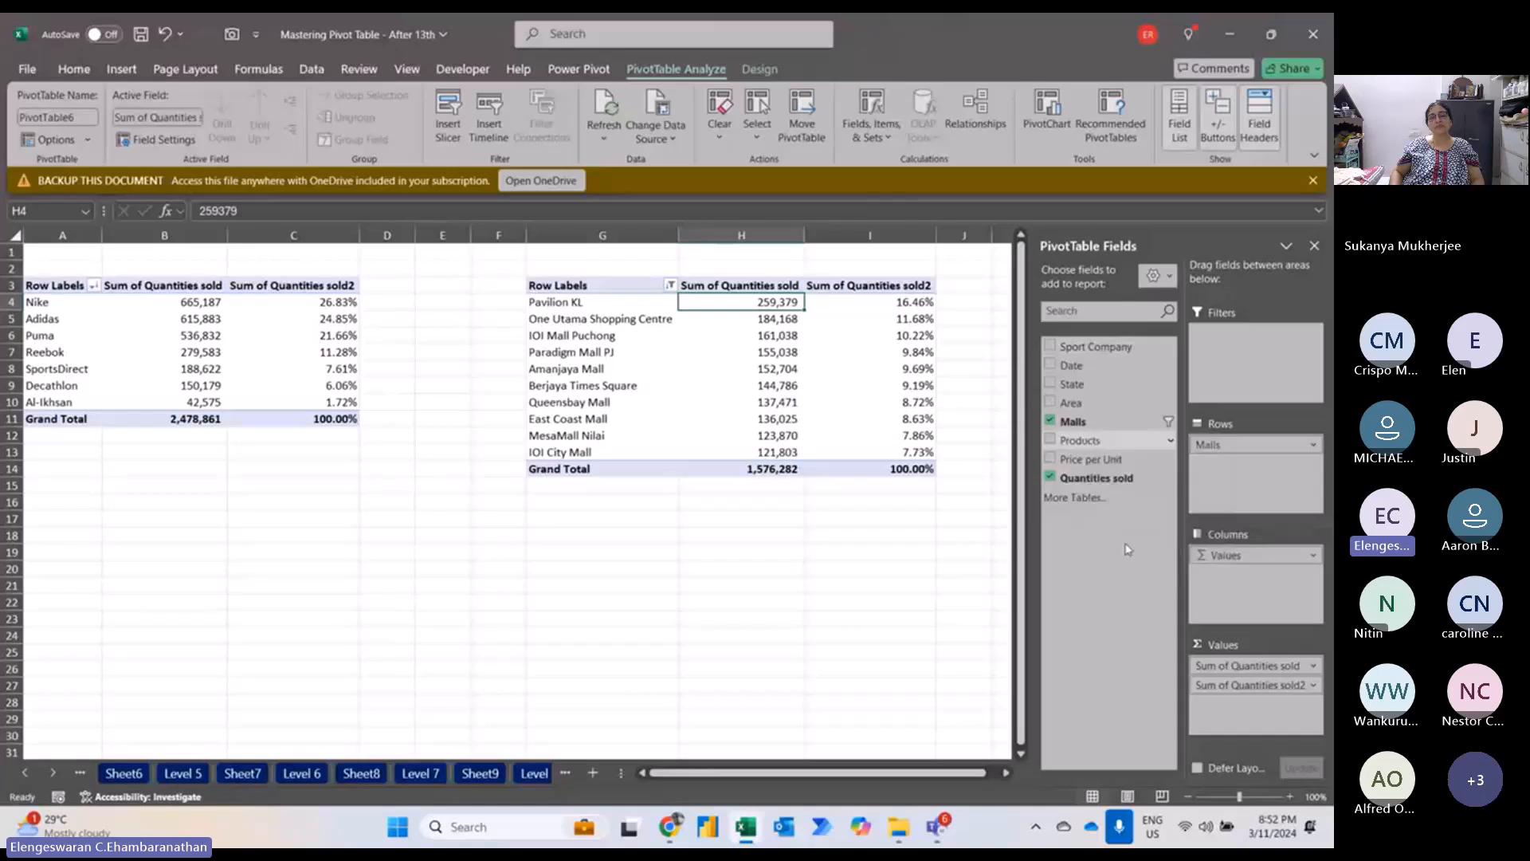
Use the Products slicer to compare the top malls across men's apparel, men's athletic and street footwear, and women's apparel.
{"action": "left_click", "coordinate": [456, 397]}
{"action": "left_click", "coordinate": [463, 421]}
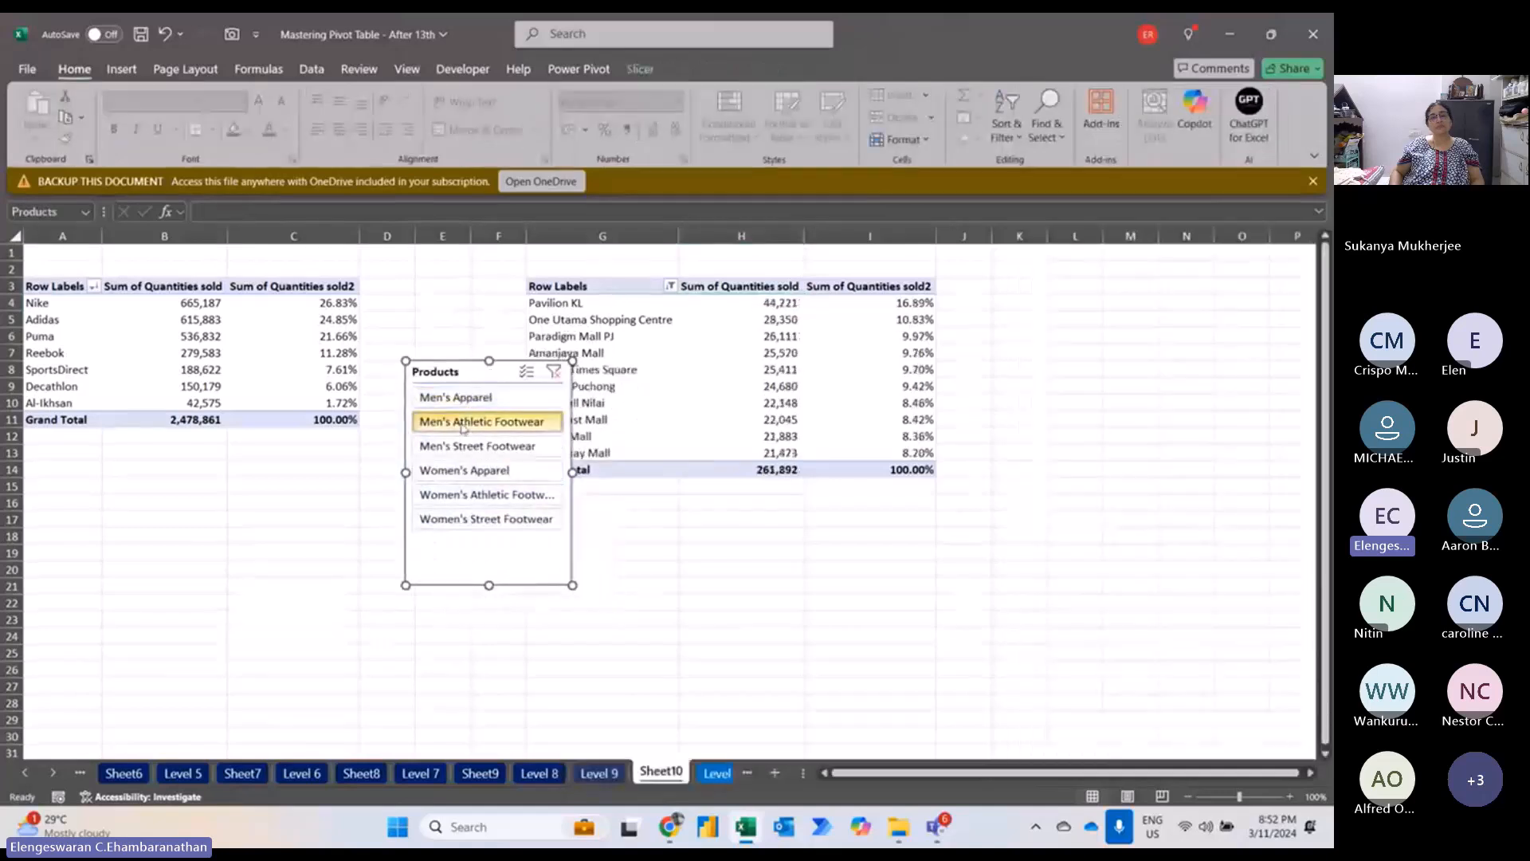
{"action": "left_click", "coordinate": [464, 447]}
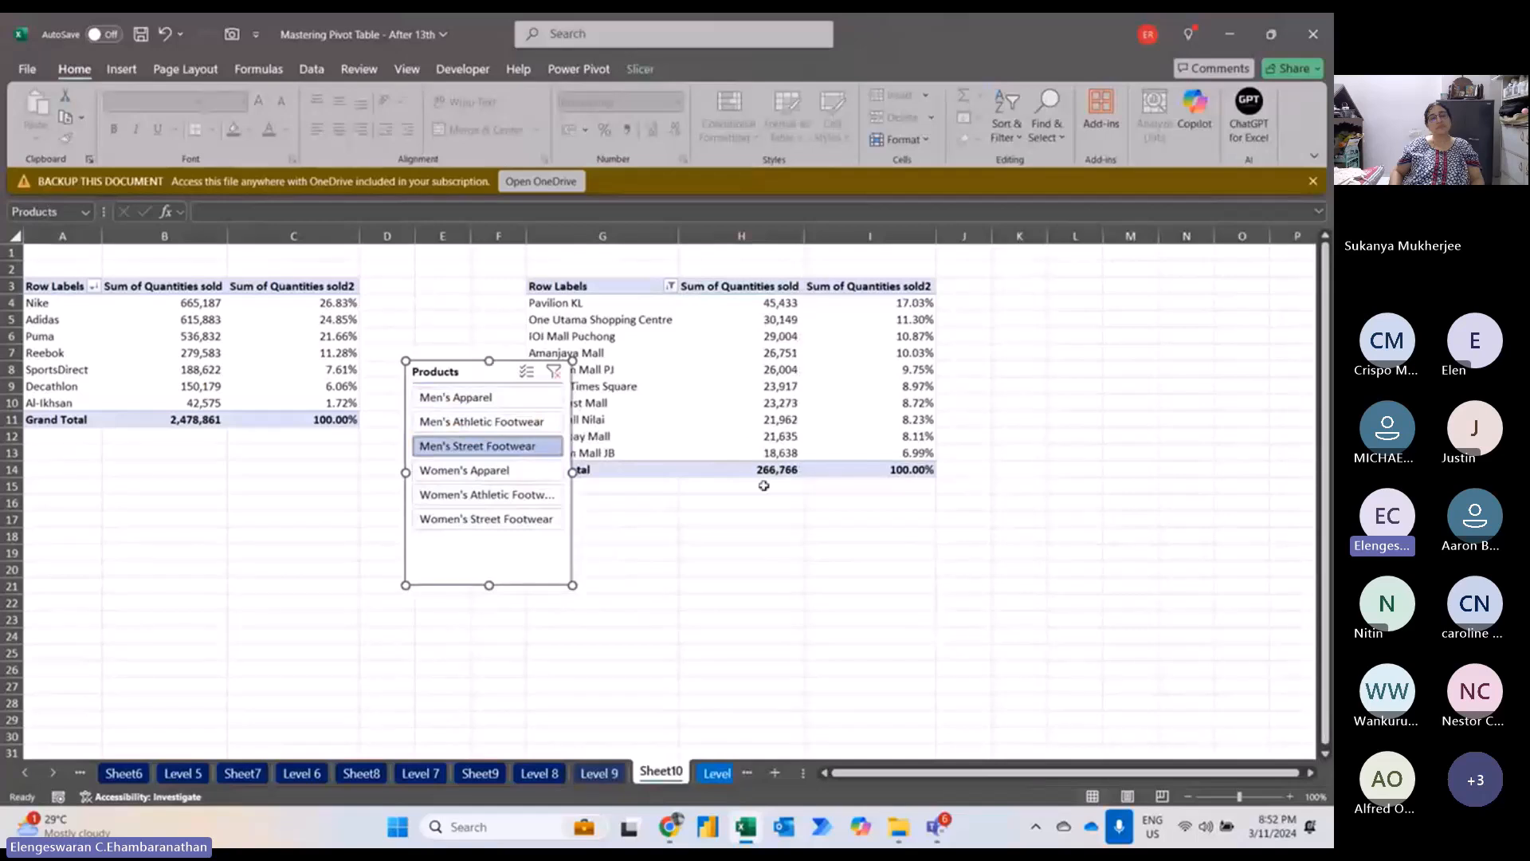
{"action": "left_click", "coordinate": [465, 470]}
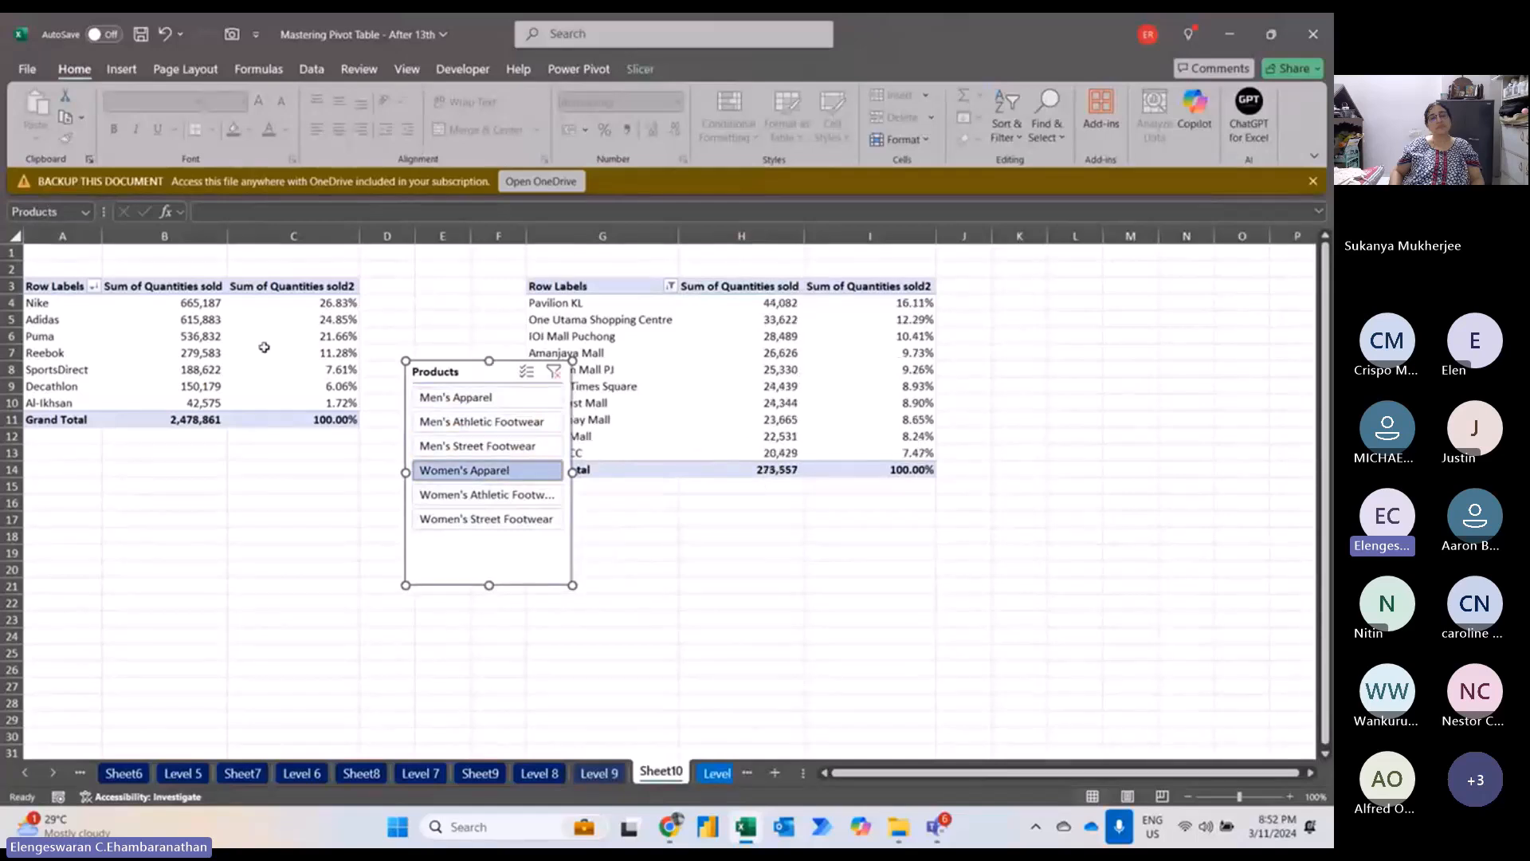
{"action": "mouse_move", "coordinate": [205, 341]}
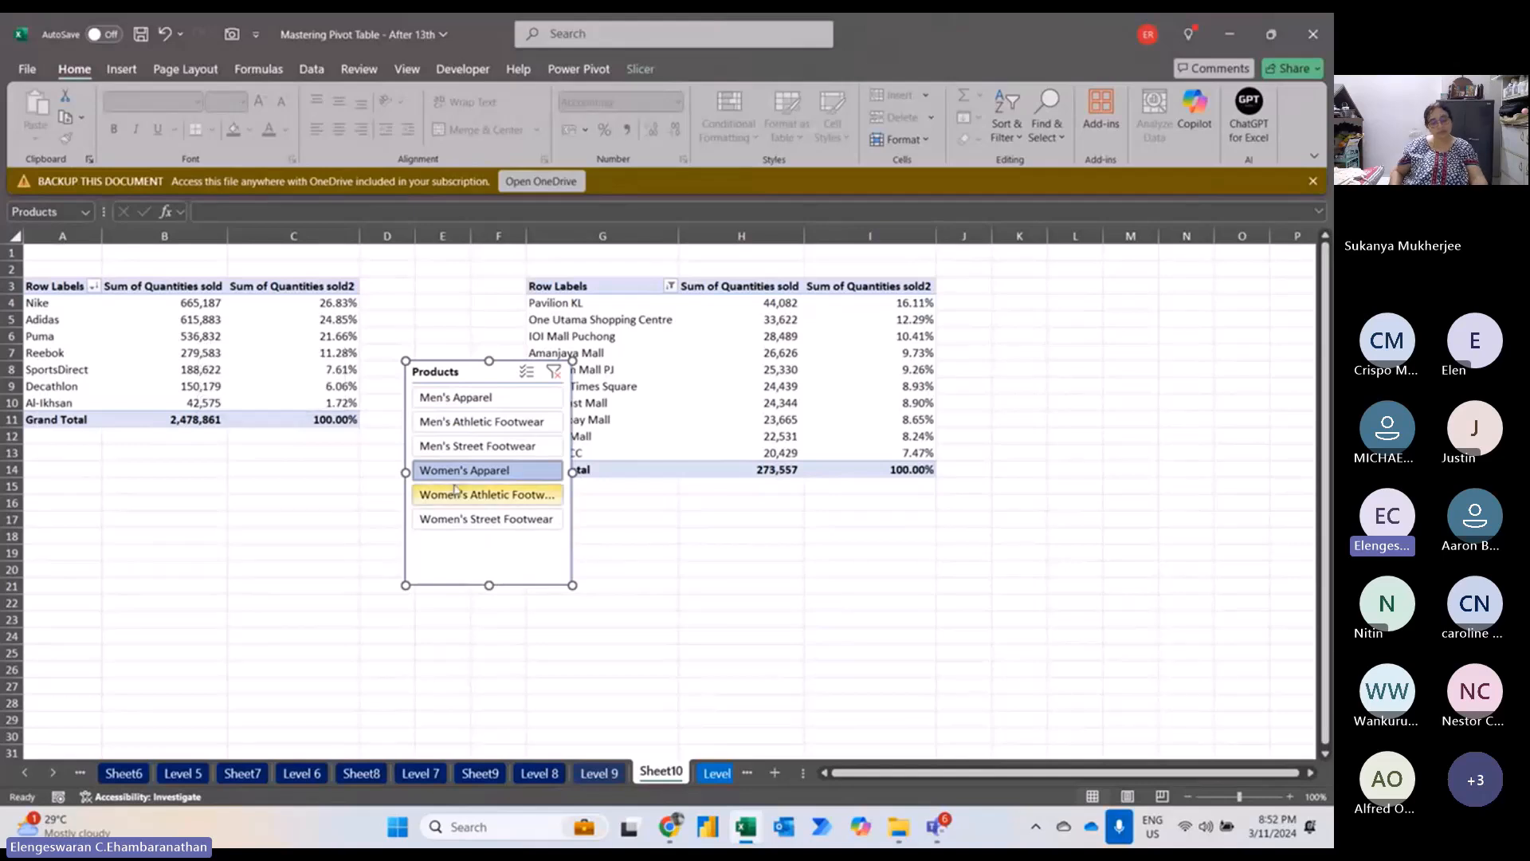
{"action": "left_click", "coordinate": [460, 398]}
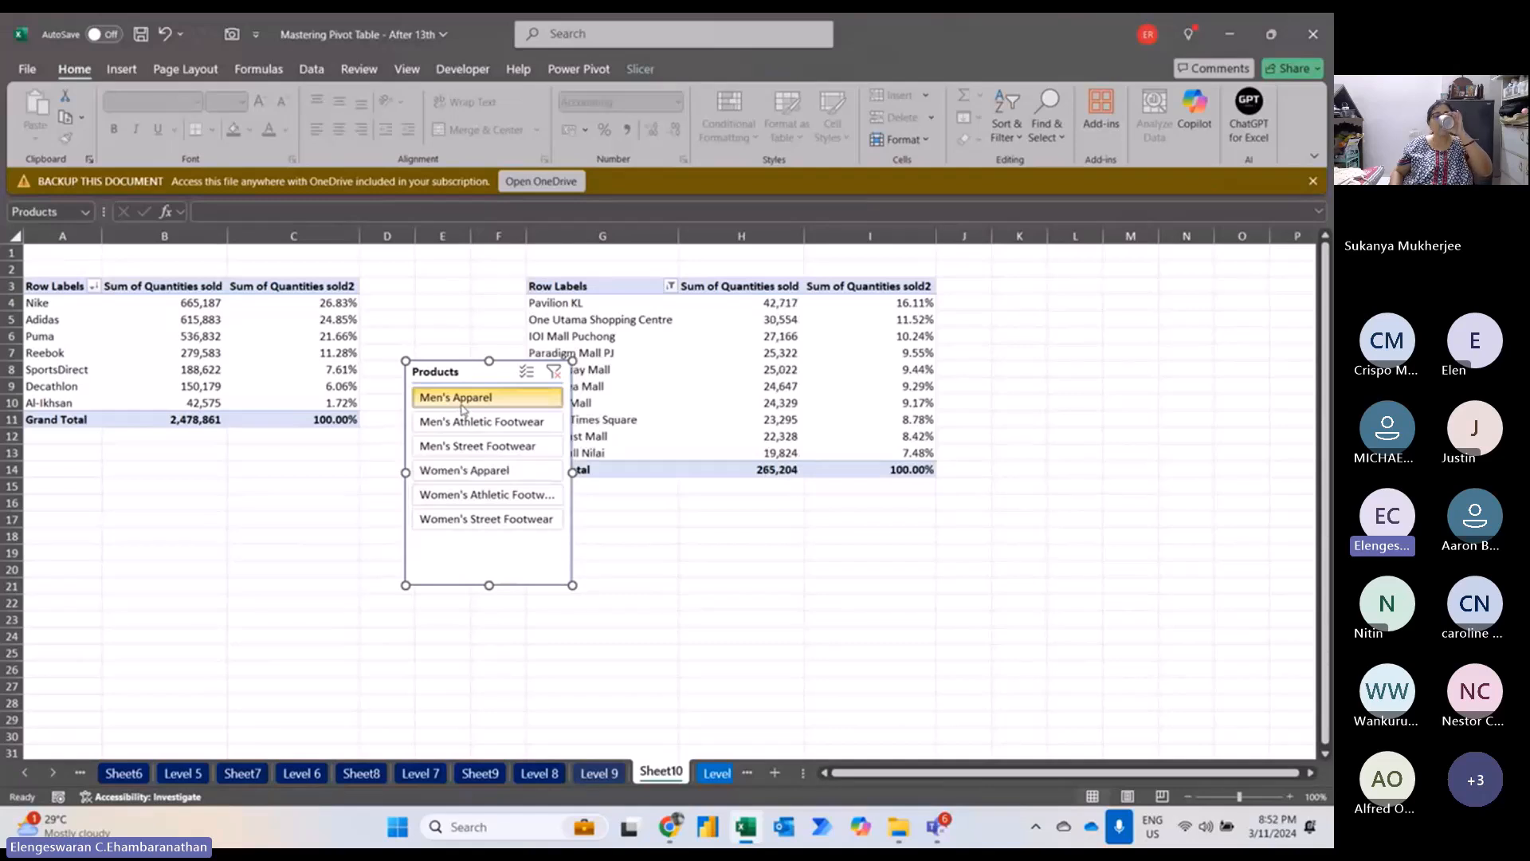
{"action": "left_click", "coordinate": [444, 470]}
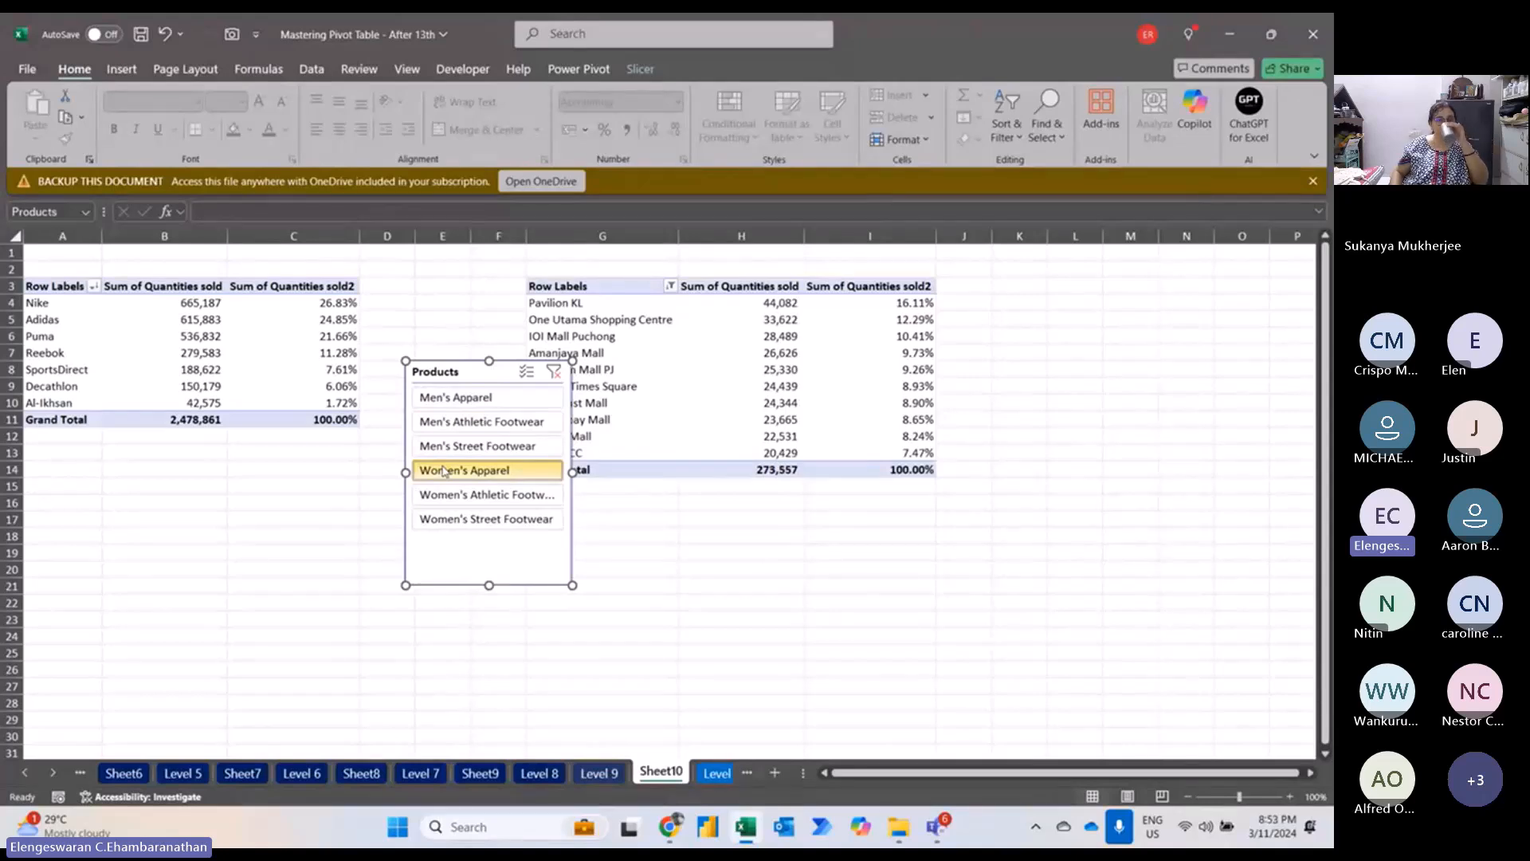
Connect the Products slicer to the sport companies pivot table (PivotTable5) as well.
{"action": "right_click", "coordinate": [460, 371]}
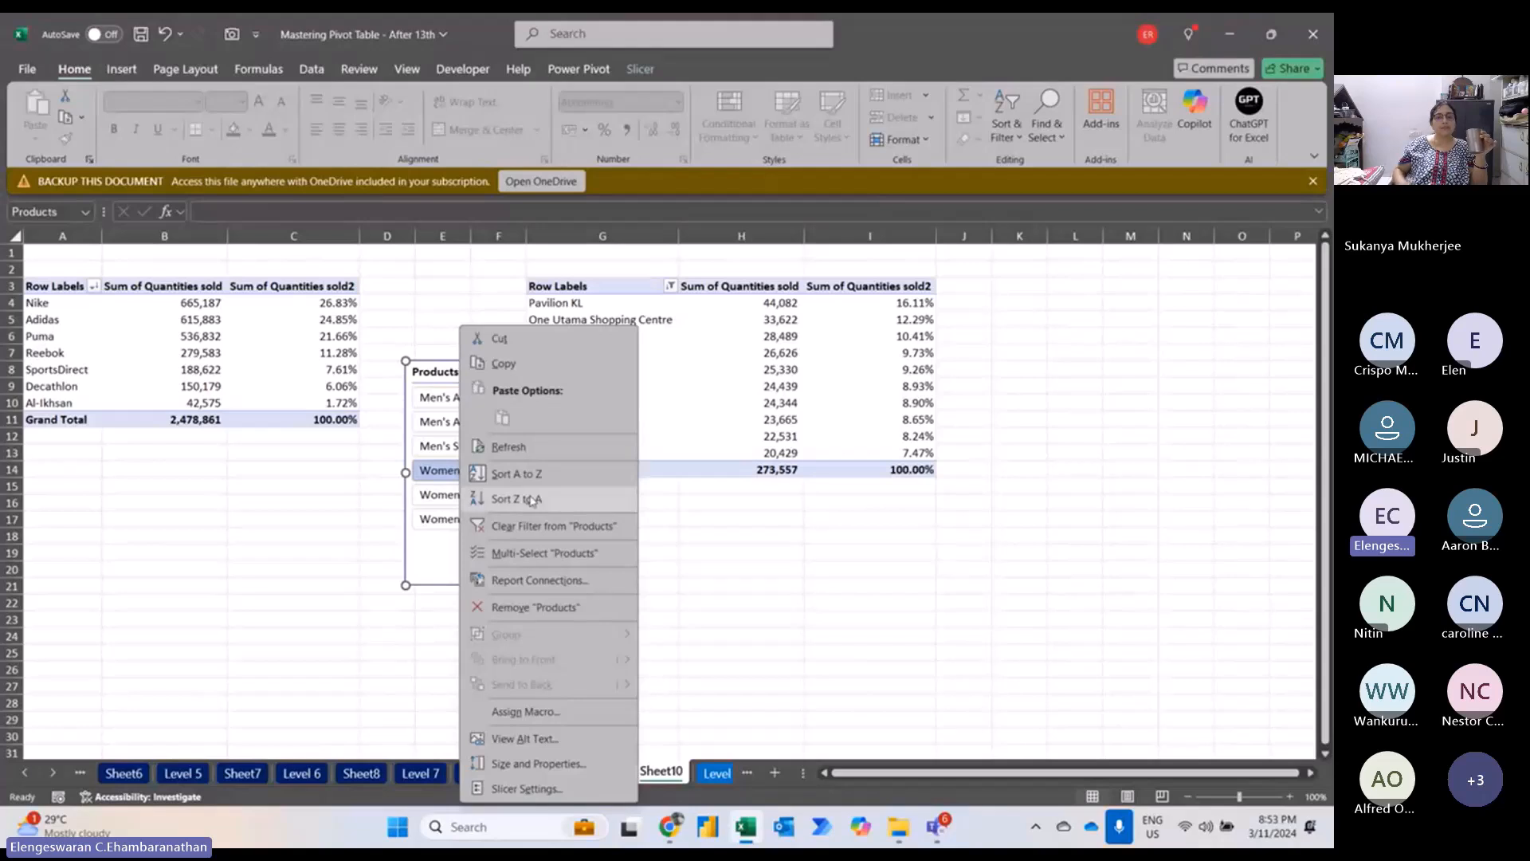
{"action": "left_click", "coordinate": [519, 581]}
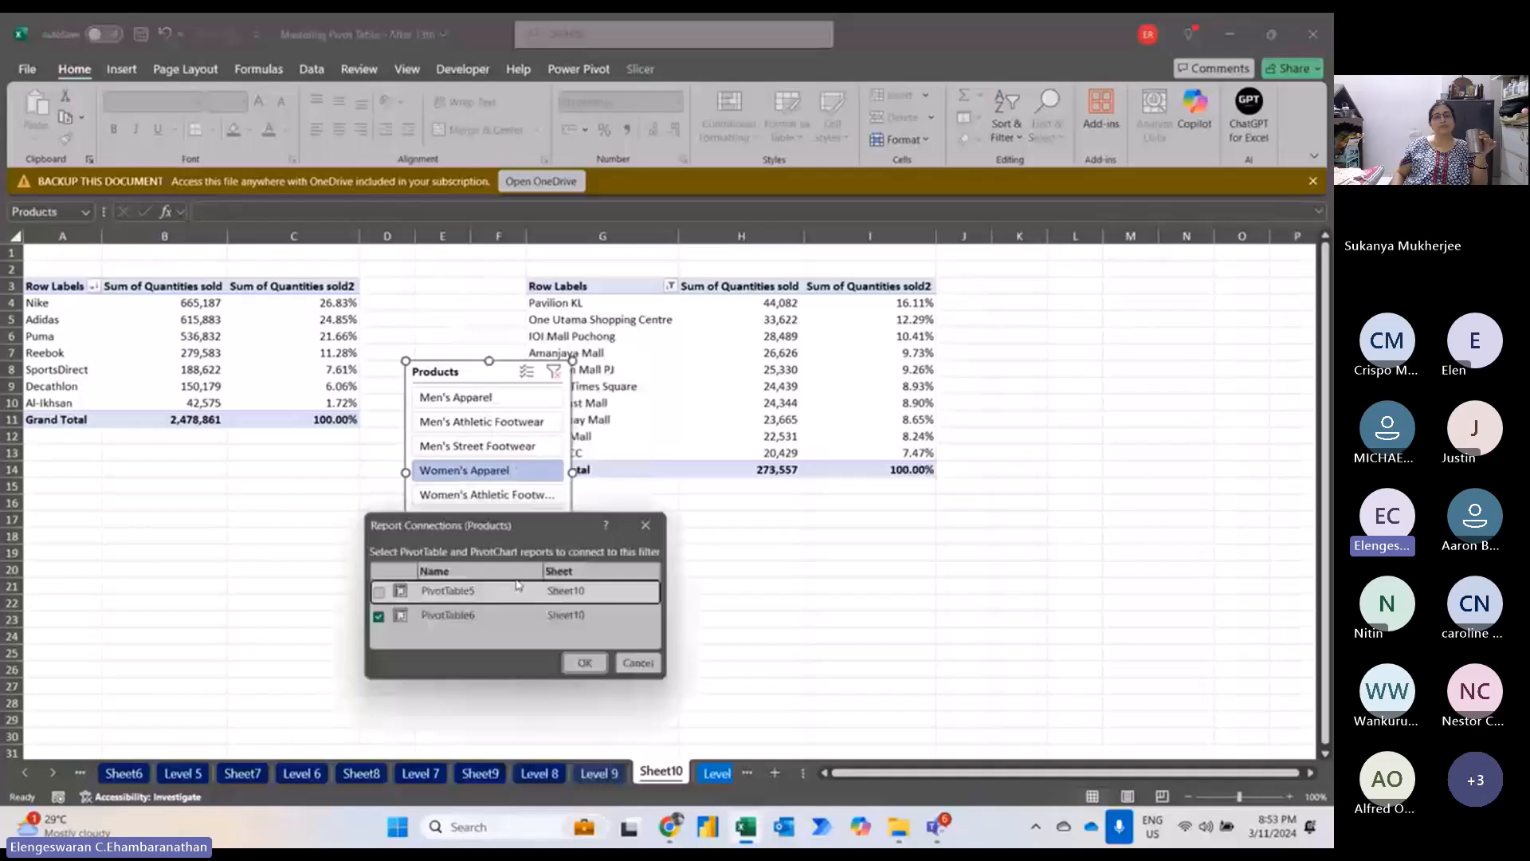
{"action": "left_click", "coordinate": [380, 592]}
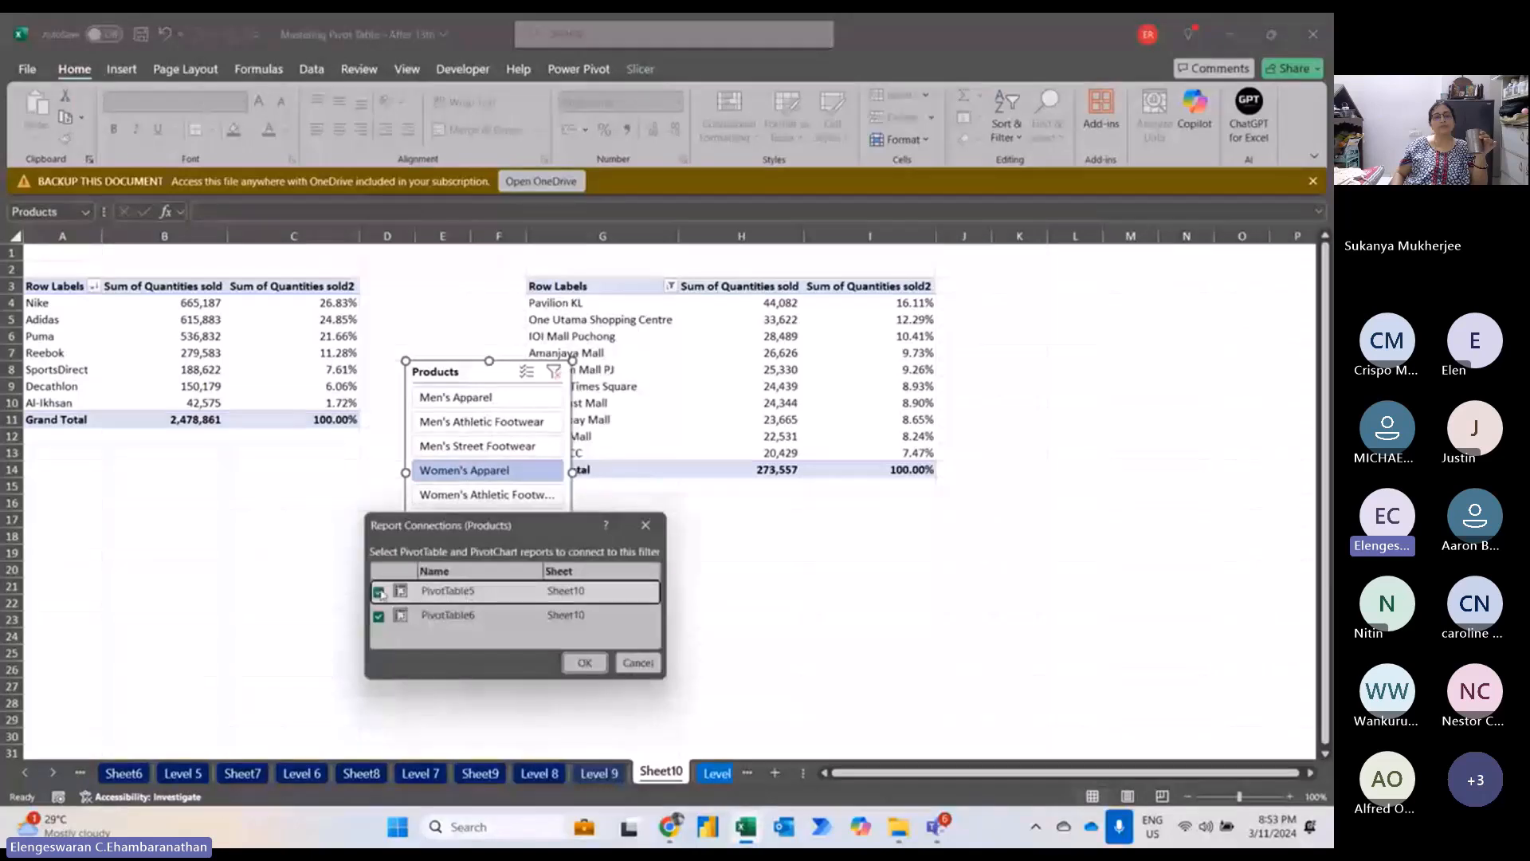
{"action": "left_click", "coordinate": [594, 665]}
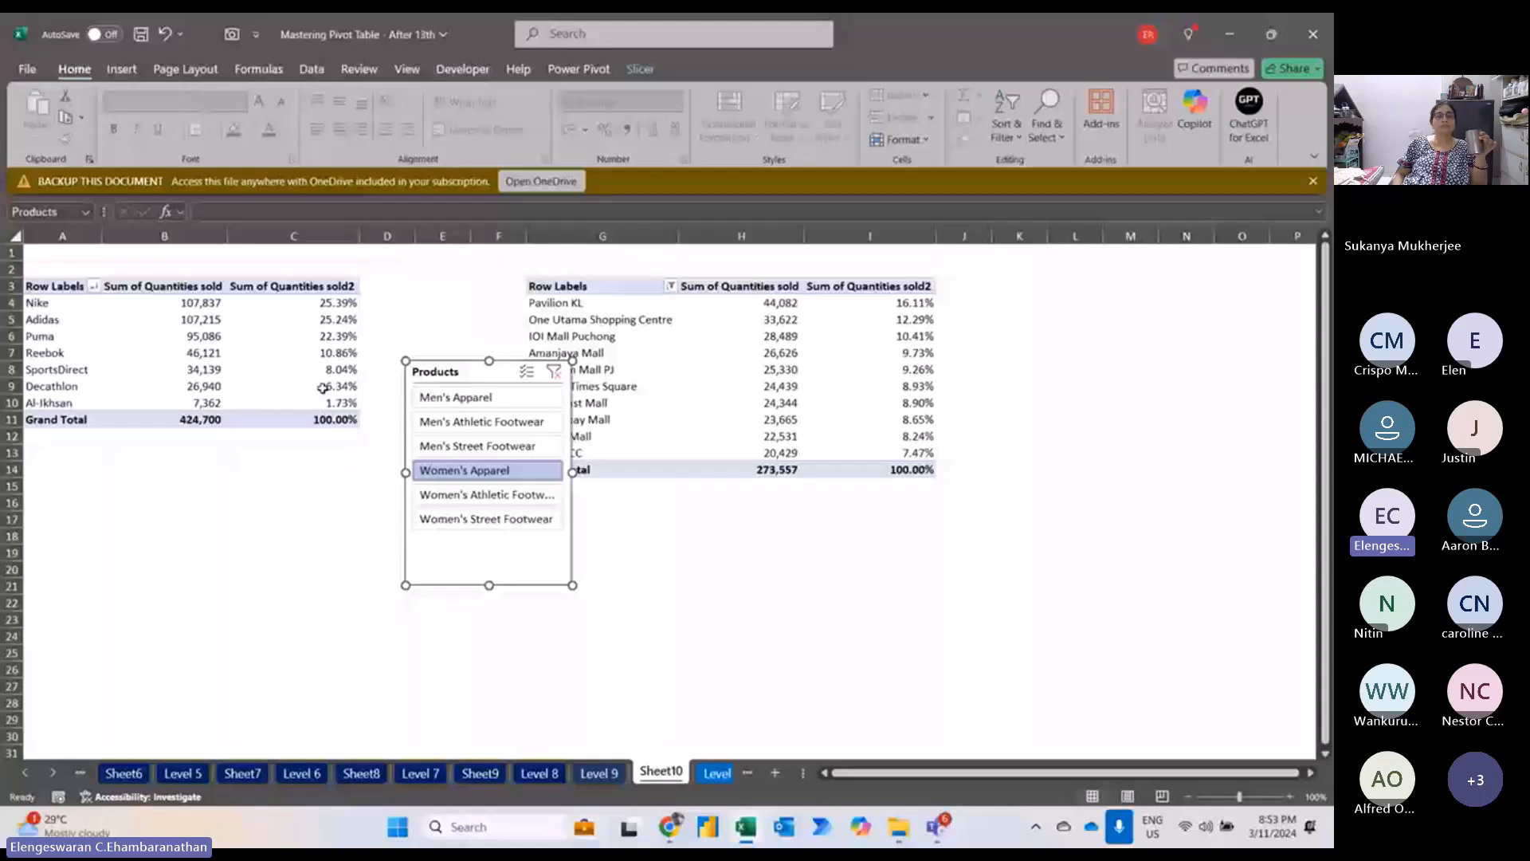
Switch the Products slicer between Men's Apparel, Men's Athletic Footwear and Women's Apparel to check both pivot tables, ending on Men's Athletic Footwear.
{"action": "left_click", "coordinate": [456, 398]}
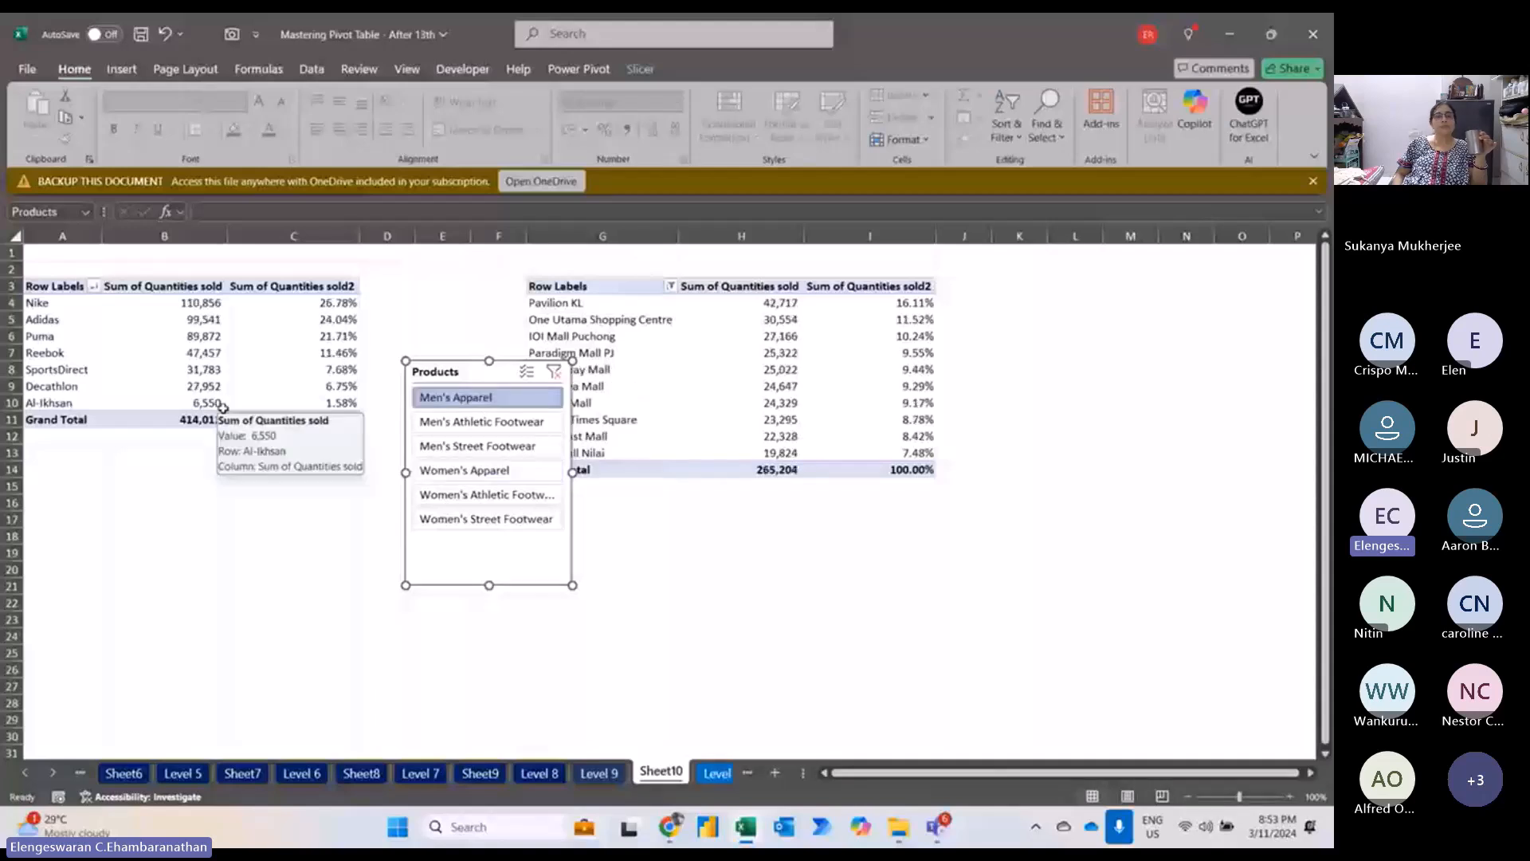
{"action": "left_click", "coordinate": [470, 422]}
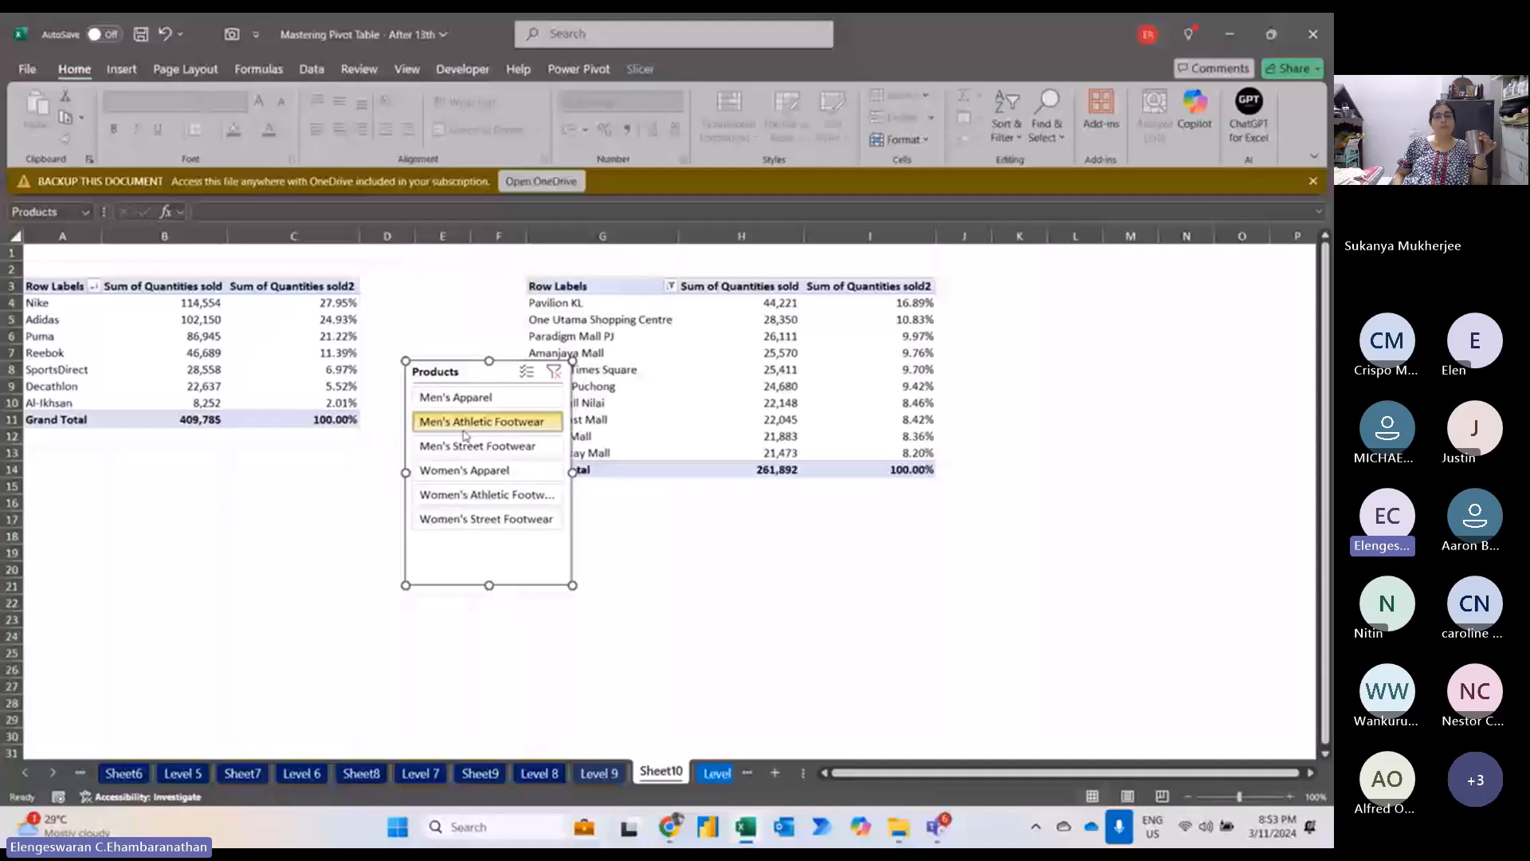
{"action": "left_click", "coordinate": [448, 471]}
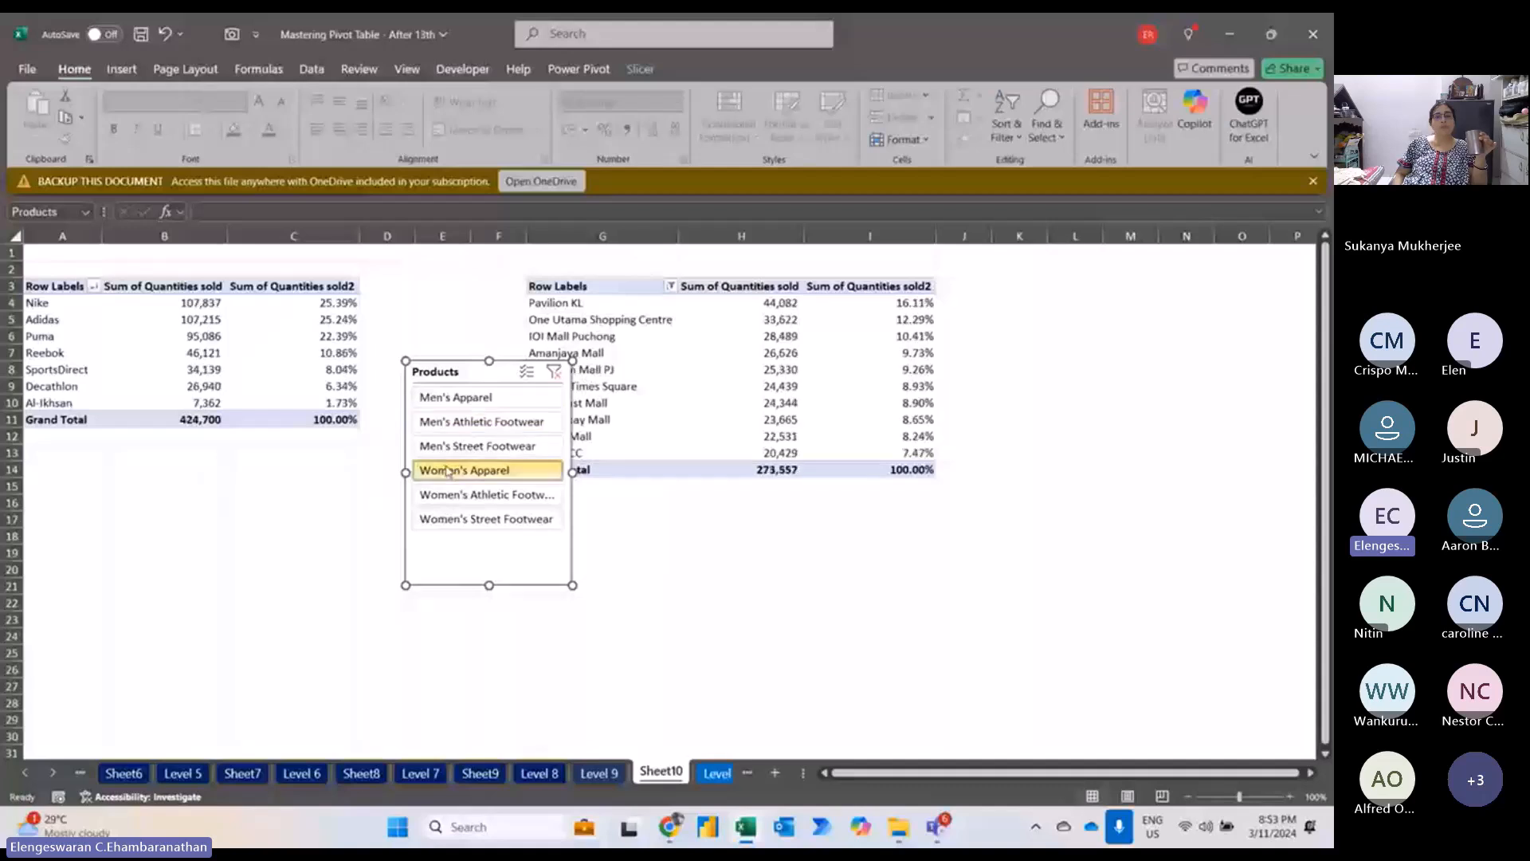
{"action": "left_click", "coordinate": [452, 421]}
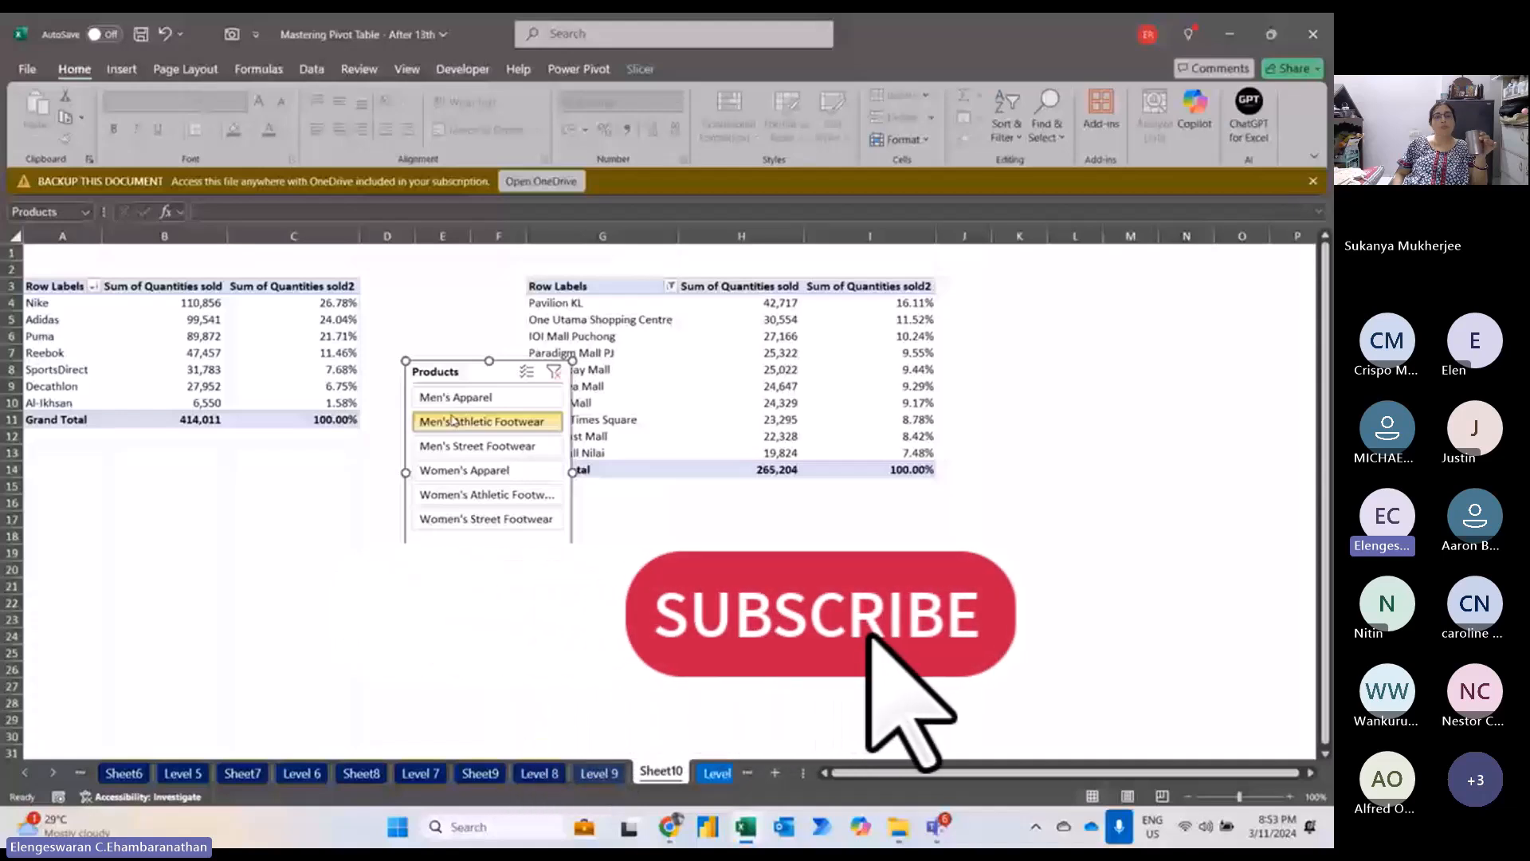
Add a Date timeline to the sport companies pivot table and filter it to January 2024.
{"action": "left_click", "coordinate": [323, 299]}
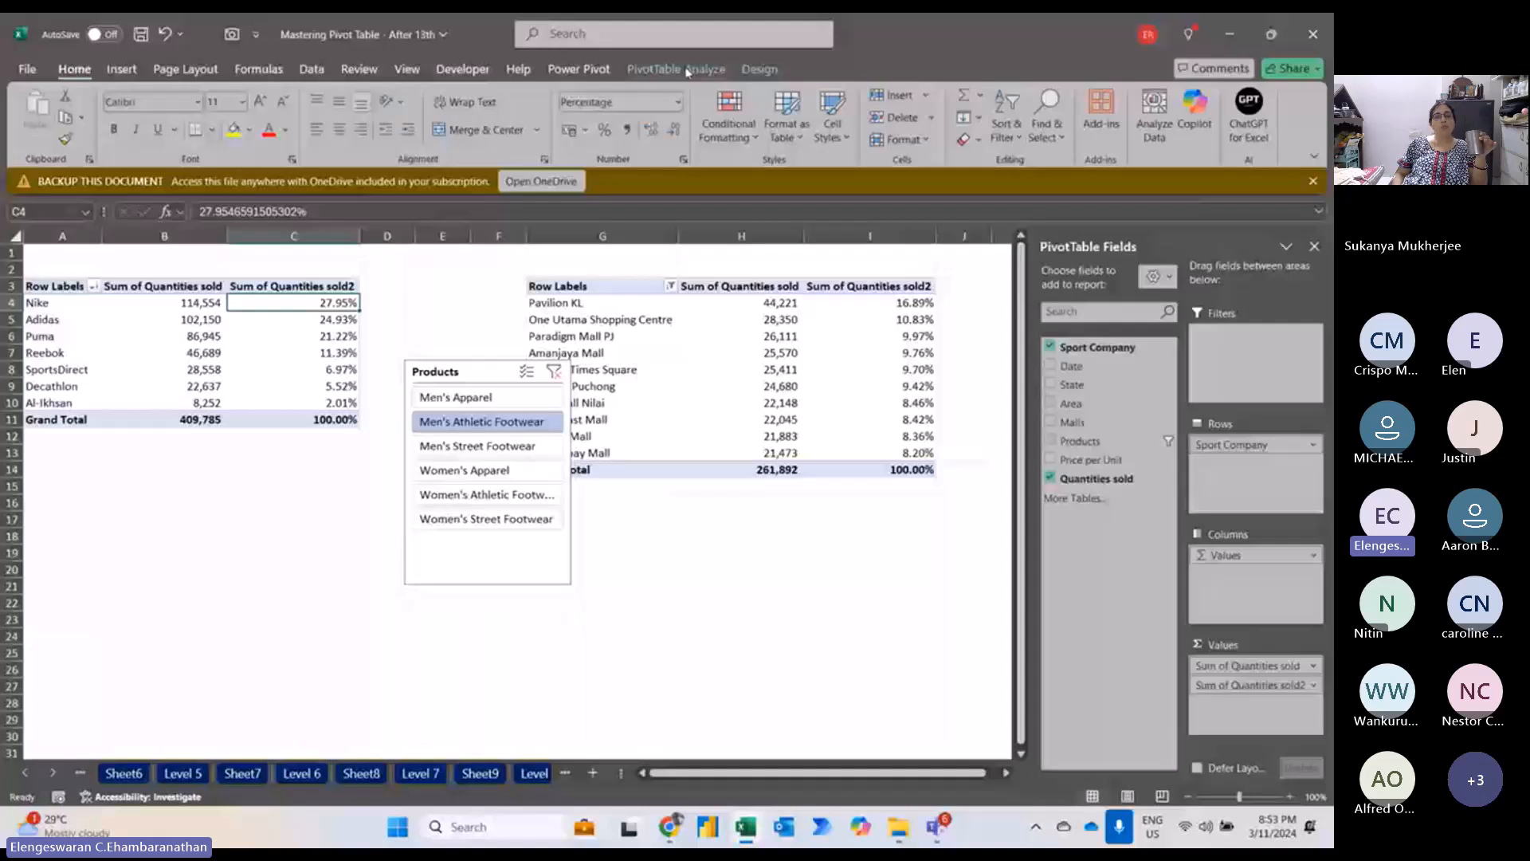
{"action": "left_click", "coordinate": [687, 72]}
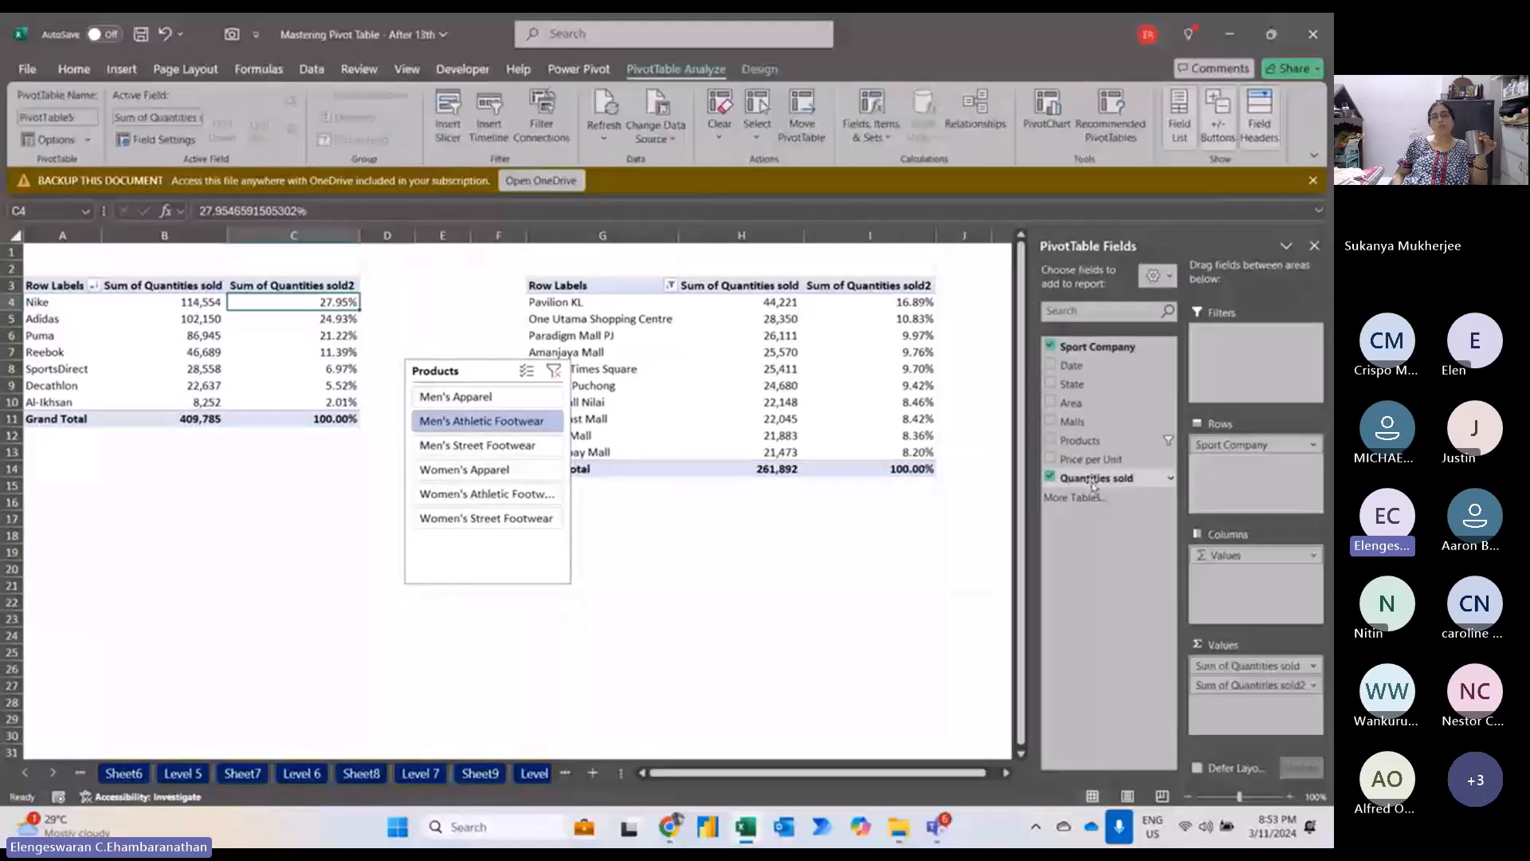
{"action": "right_click", "coordinate": [1084, 368]}
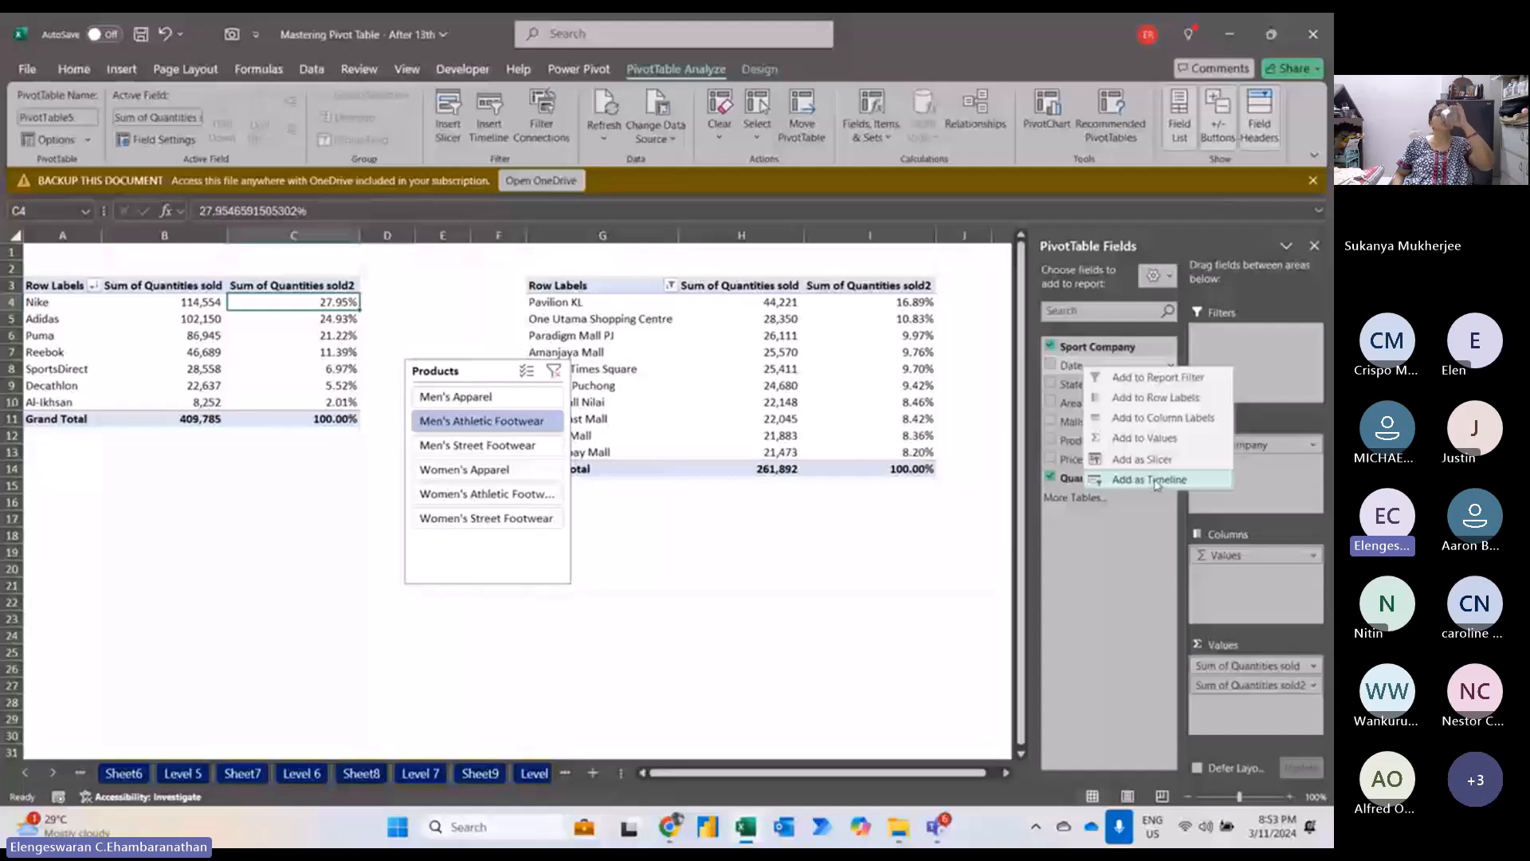
{"action": "left_click", "coordinate": [1156, 483]}
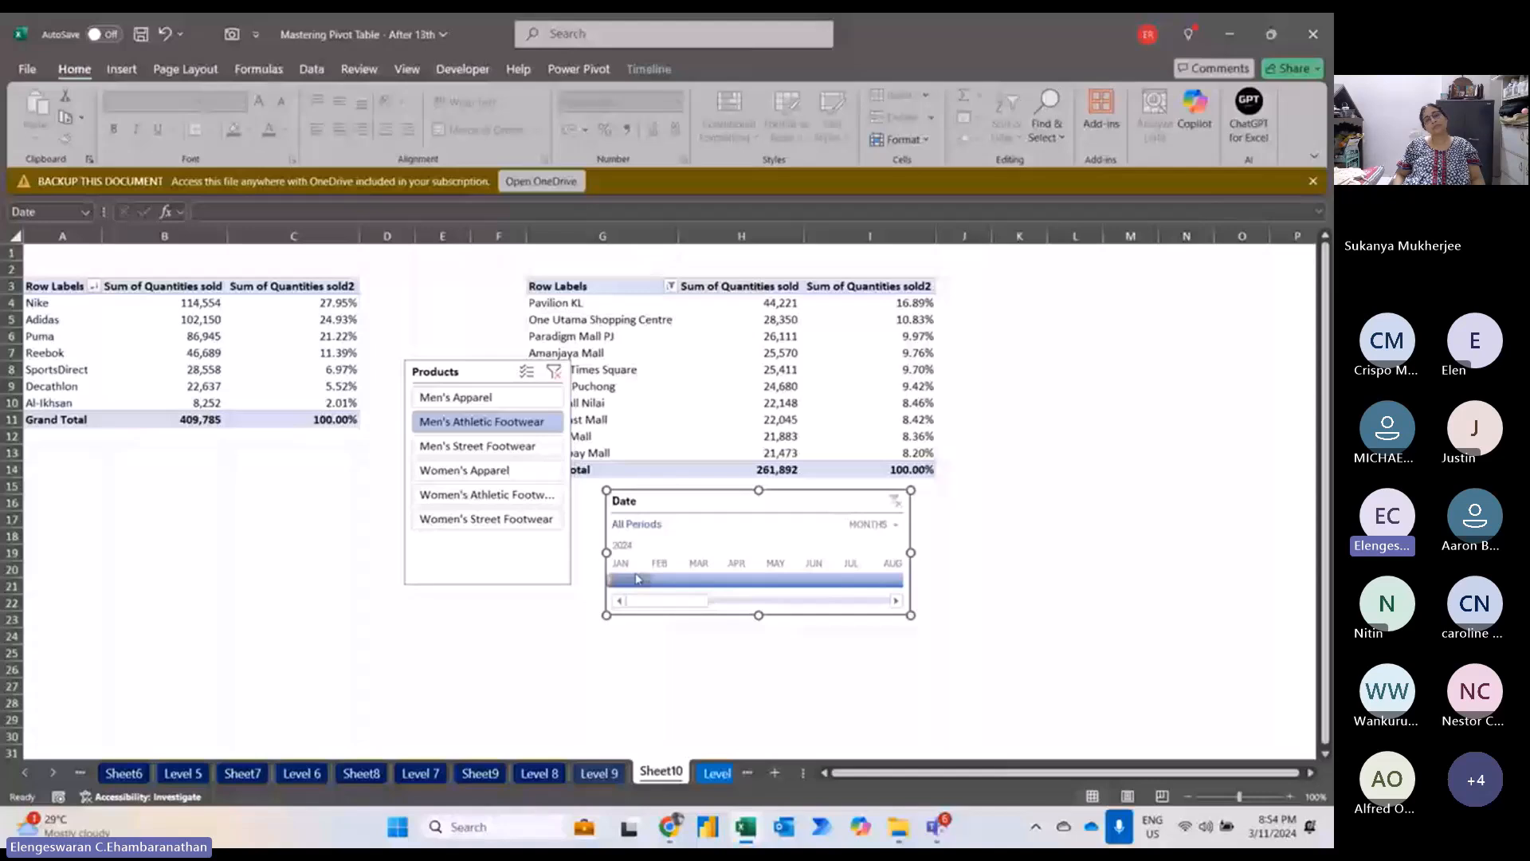
{"action": "left_click", "coordinate": [638, 579]}
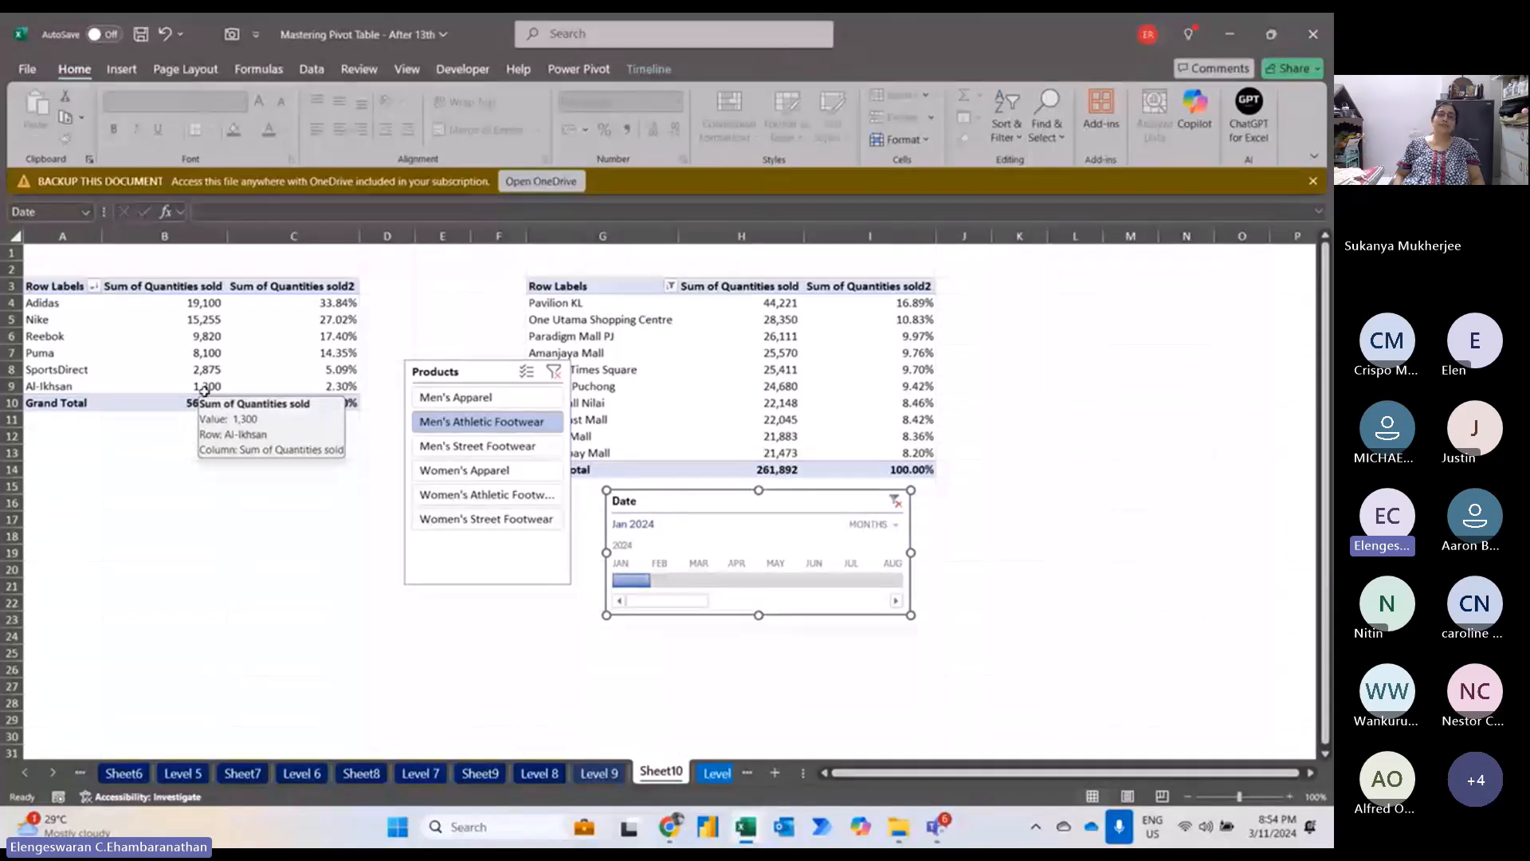
Connect the Date timeline to the malls pivot table (PivotTable6) as well.
{"action": "right_click", "coordinate": [667, 506]}
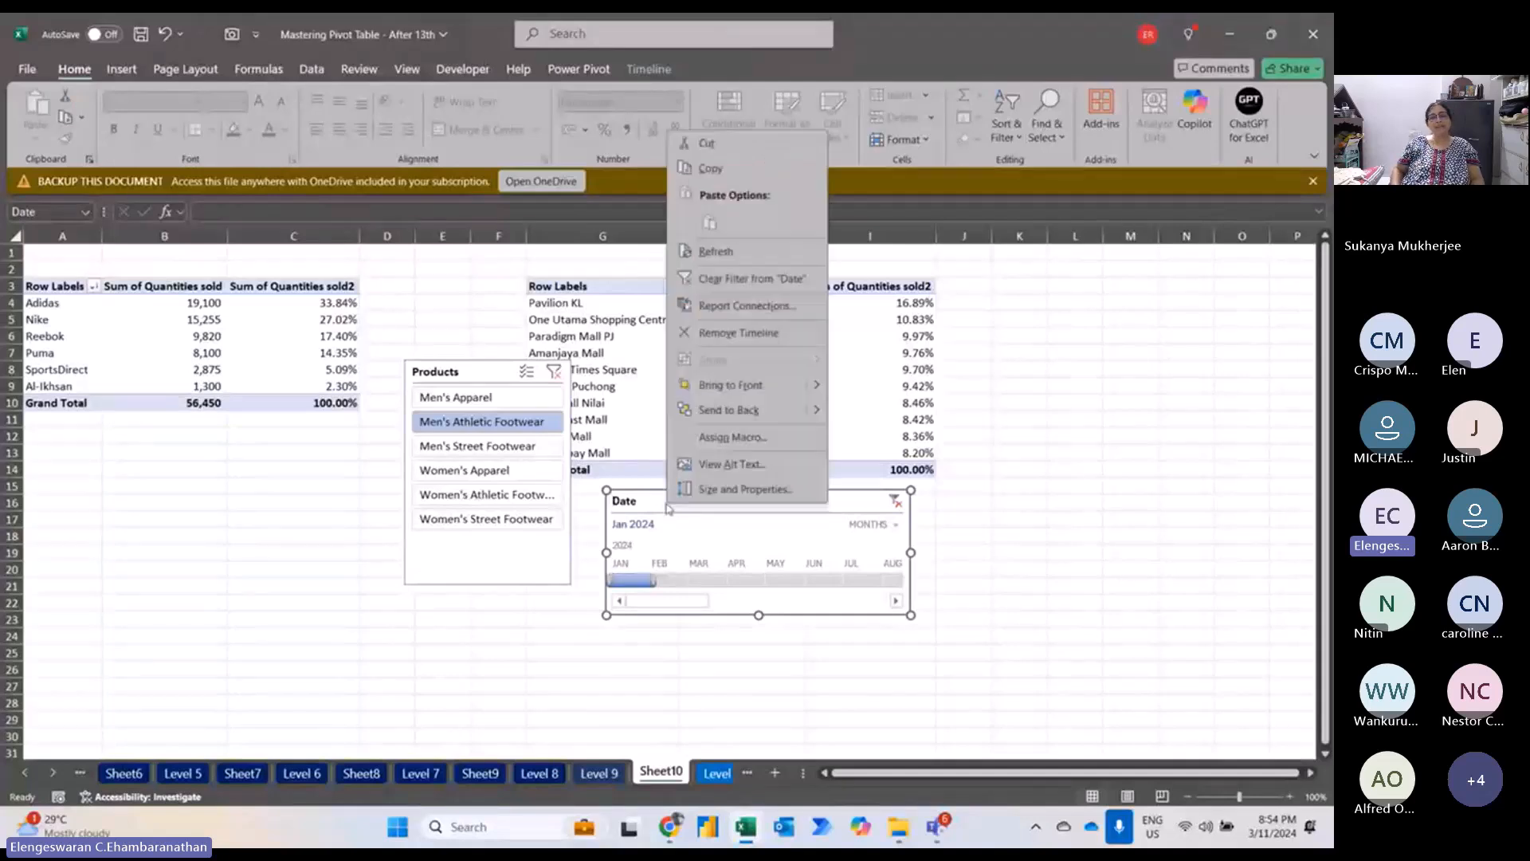
{"action": "left_click", "coordinate": [741, 307]}
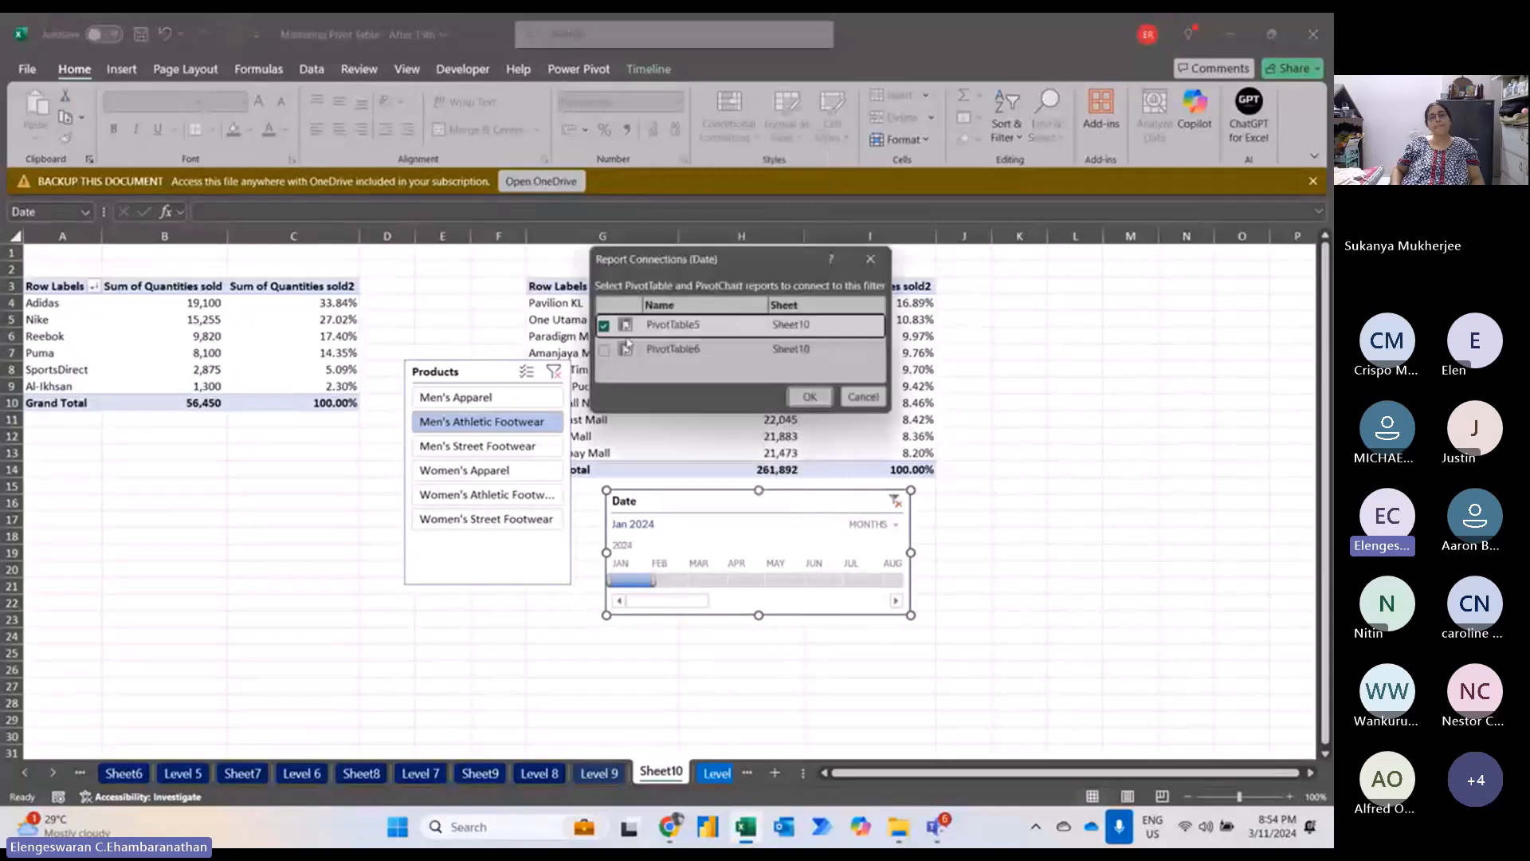
{"action": "left_click", "coordinate": [606, 352]}
{"action": "left_click", "coordinate": [605, 349]}
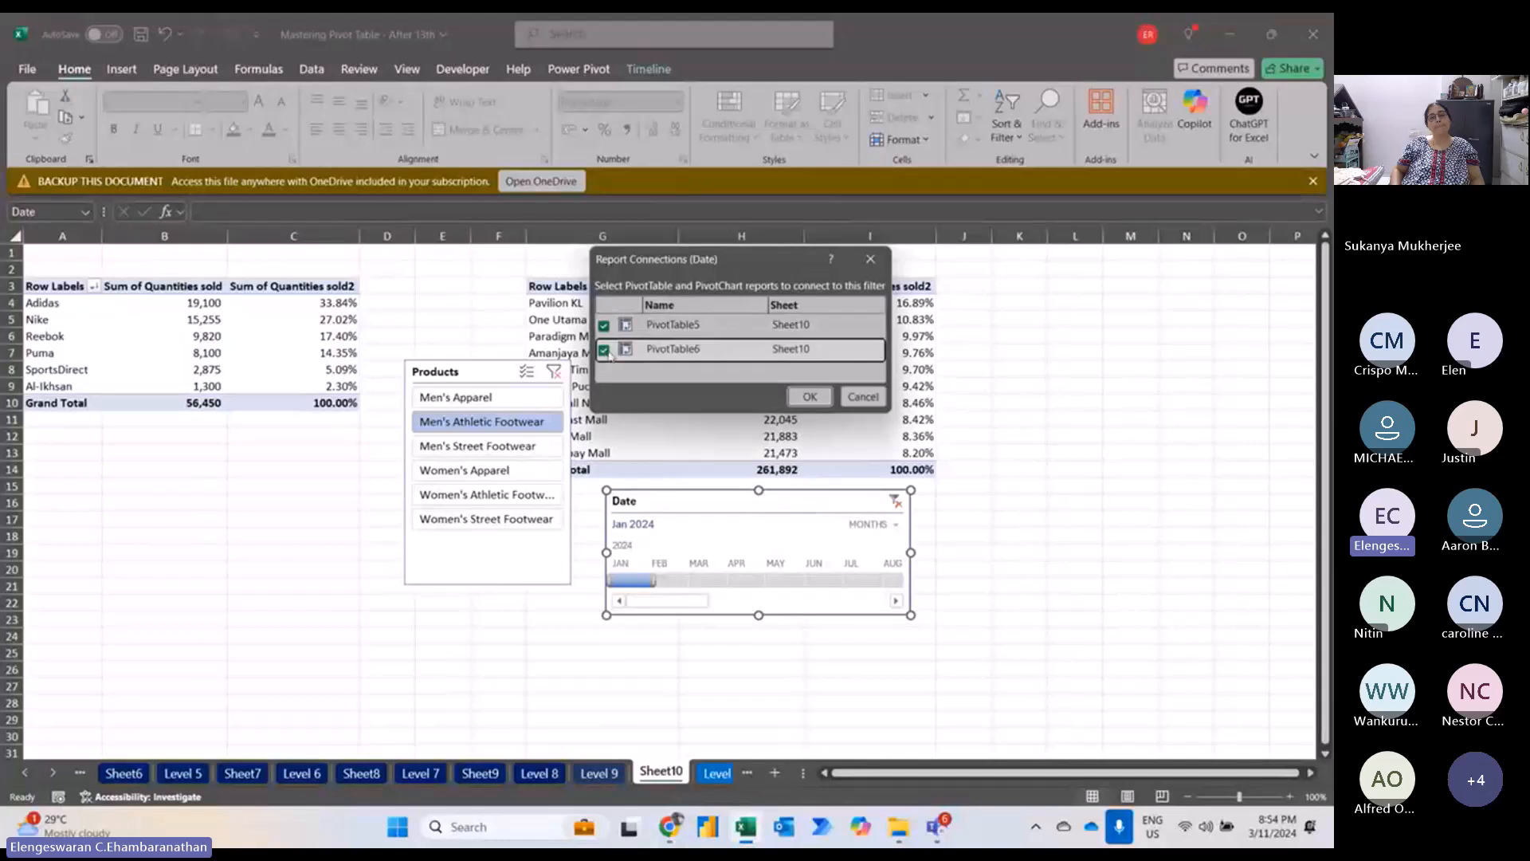
{"action": "left_click", "coordinate": [810, 396]}
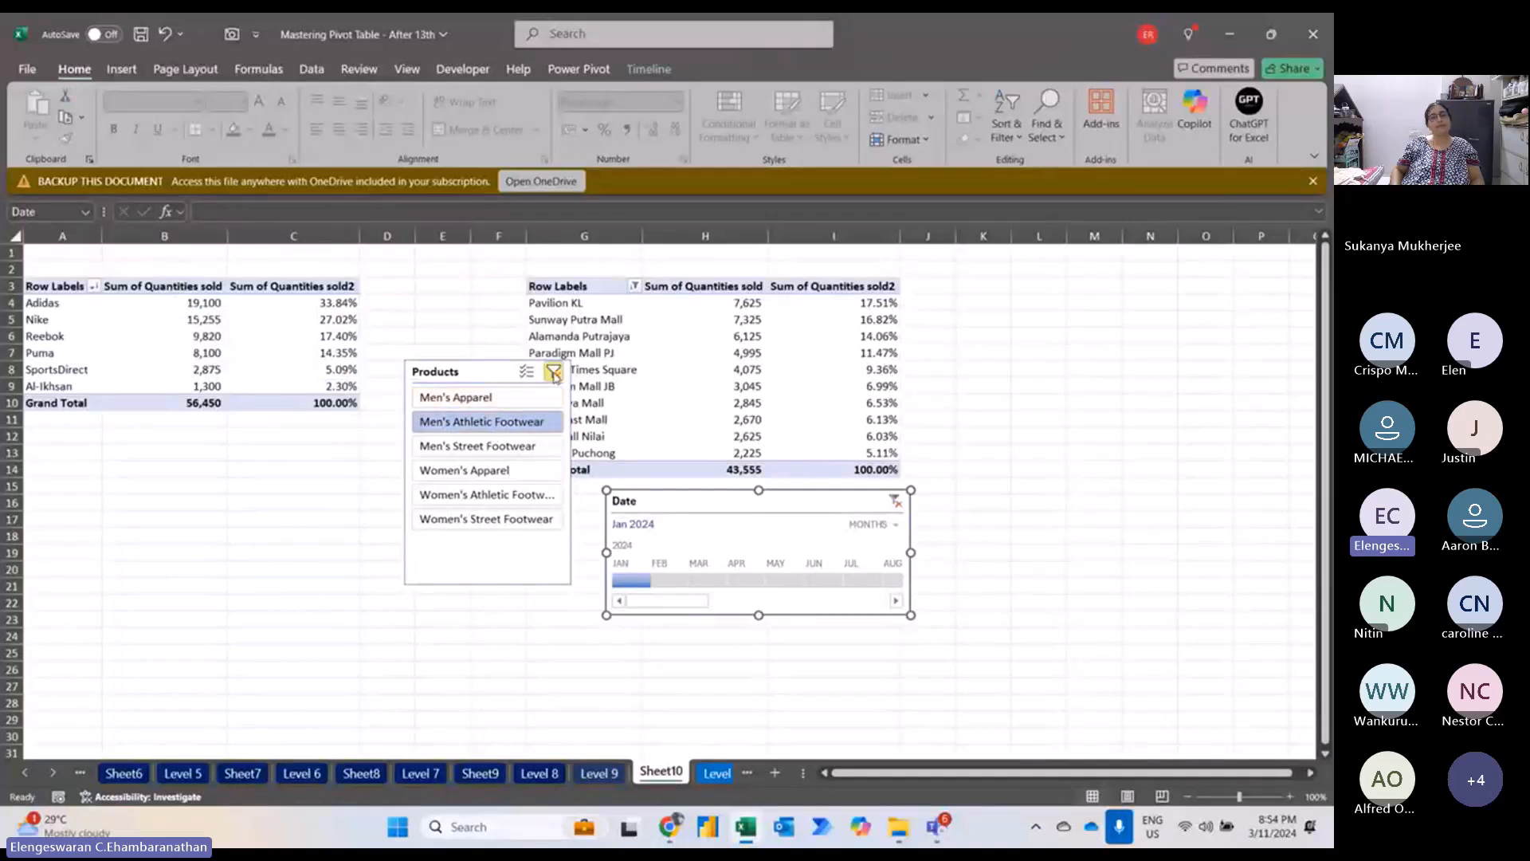
Clear the Products slicer filter and switch the Date timeline from months to quarters.
{"action": "left_click", "coordinate": [553, 372]}
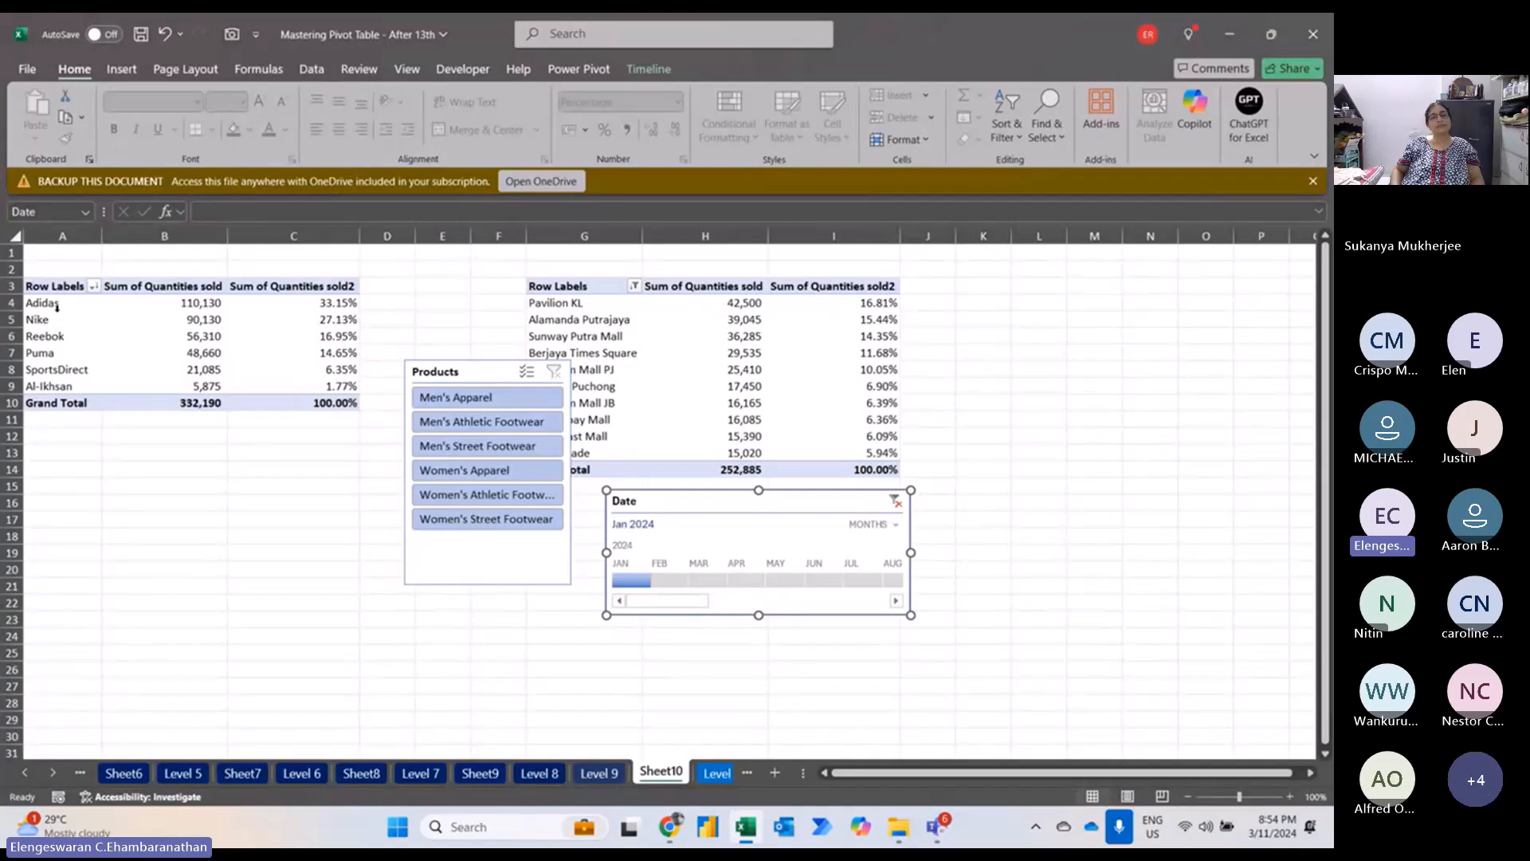
{"action": "left_click", "coordinate": [877, 524]}
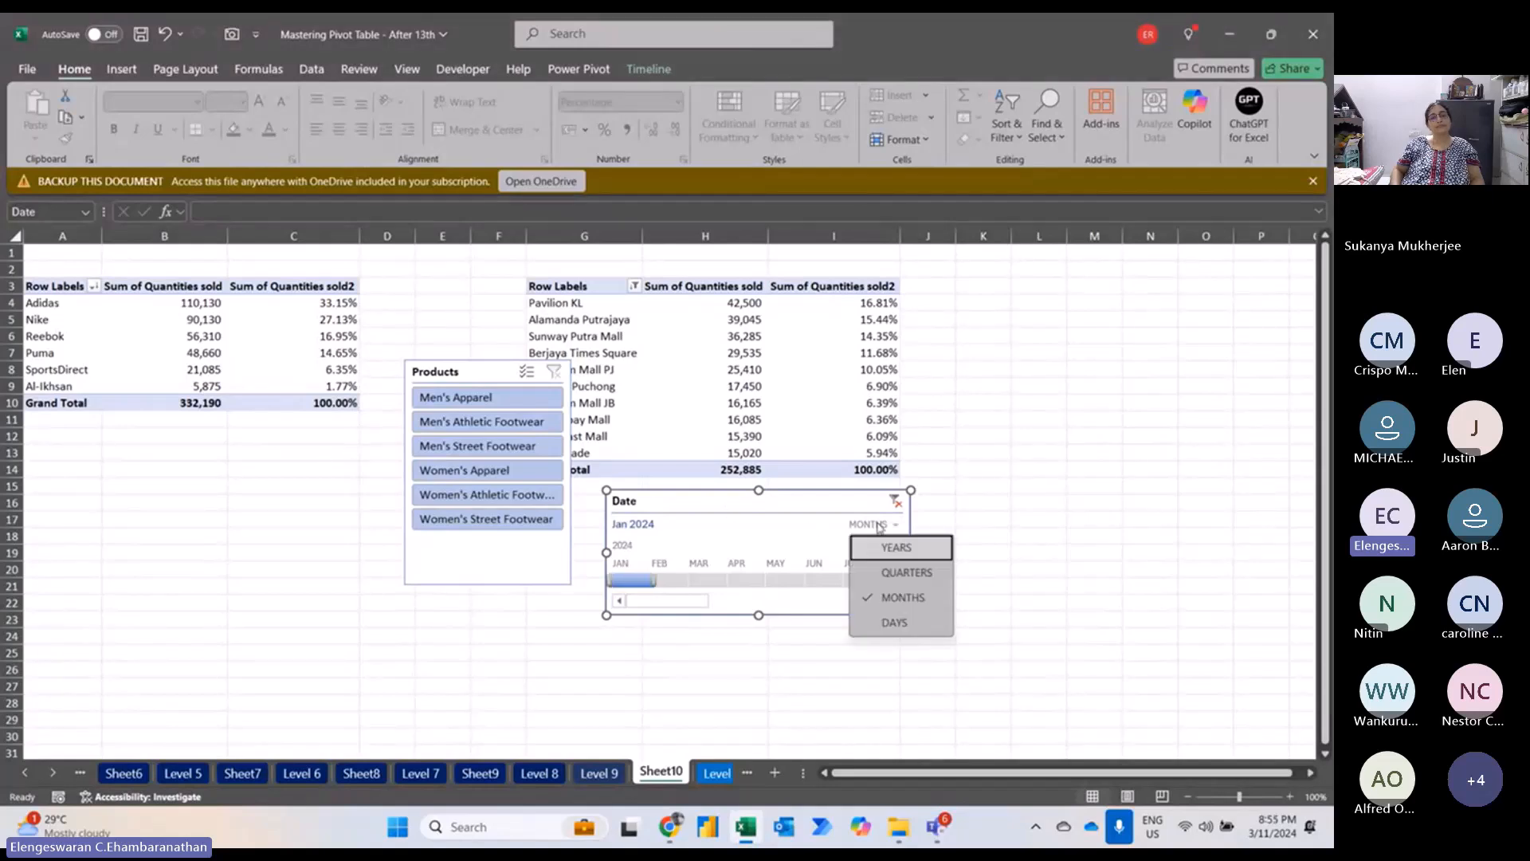
{"action": "left_click", "coordinate": [890, 574]}
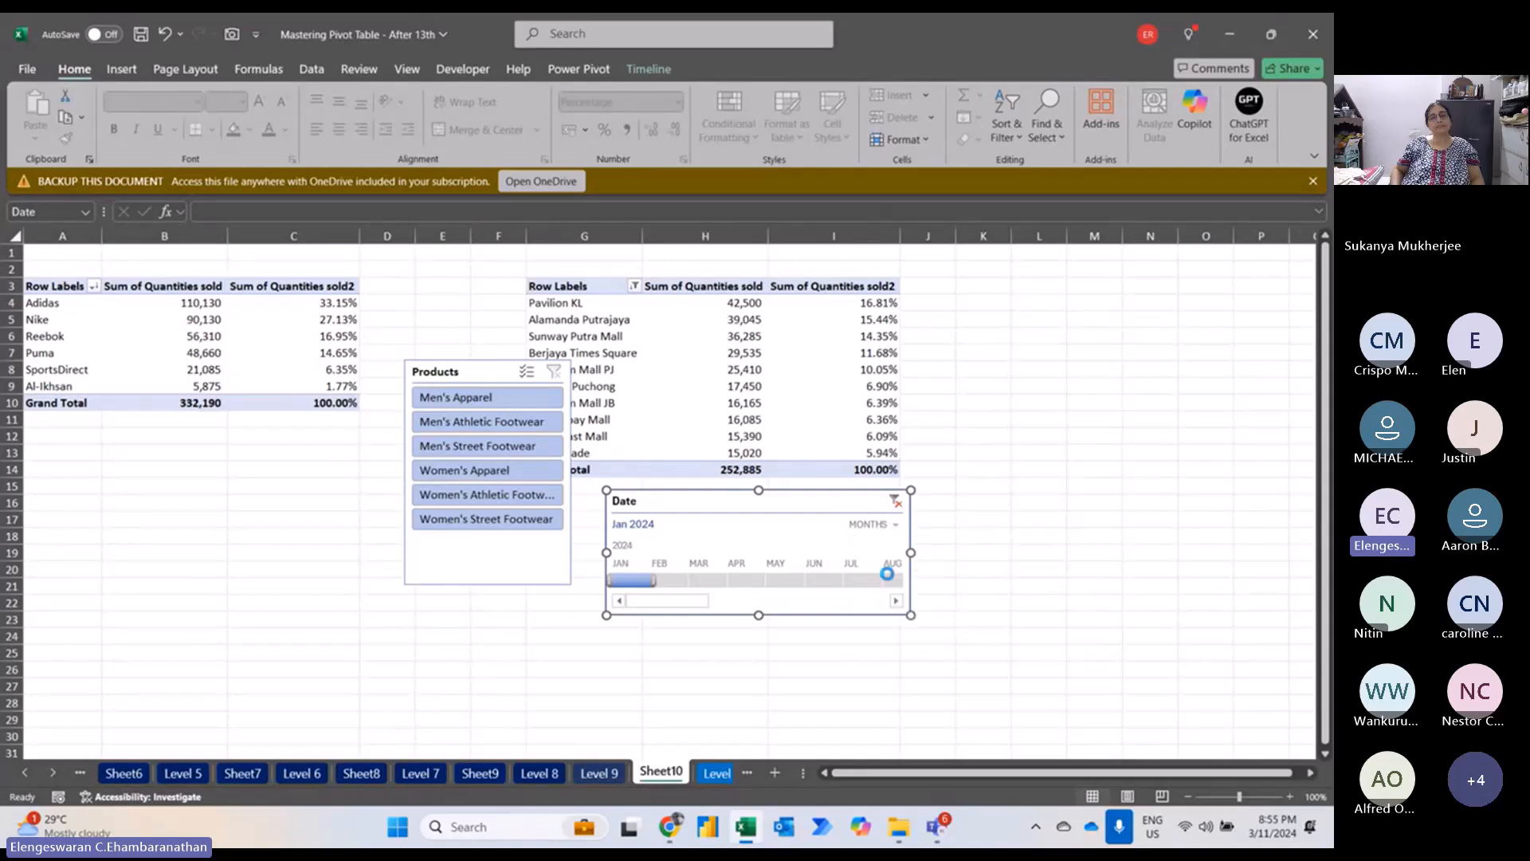
Compare both pivot tables for Q2, Q1 and Q4 of 2024, leaving the timeline filtered to Q2 2024.
{"action": "left_click", "coordinate": [658, 580]}
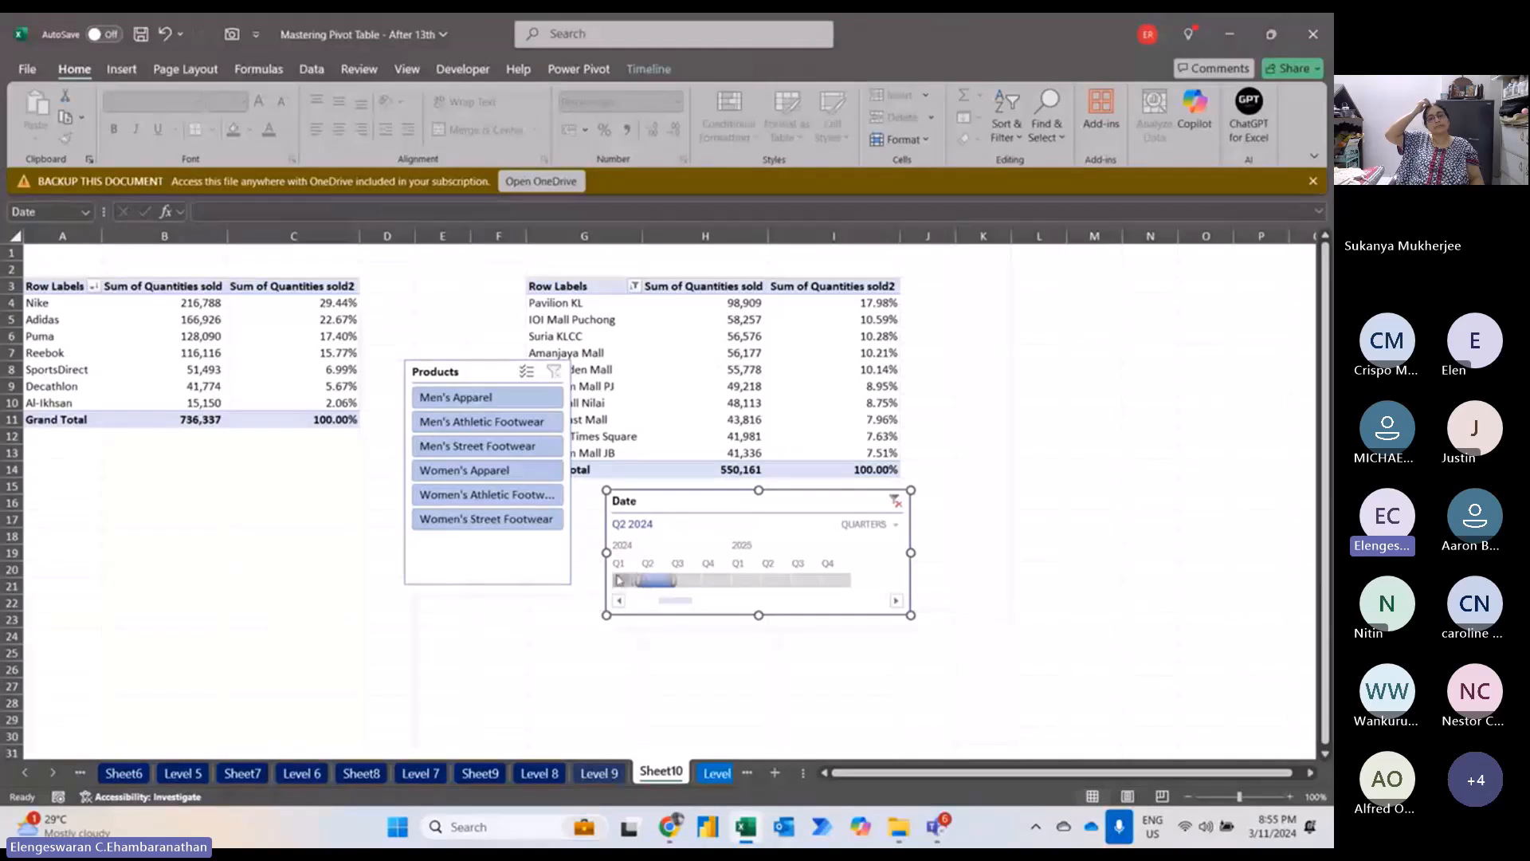
{"action": "left_click", "coordinate": [622, 579]}
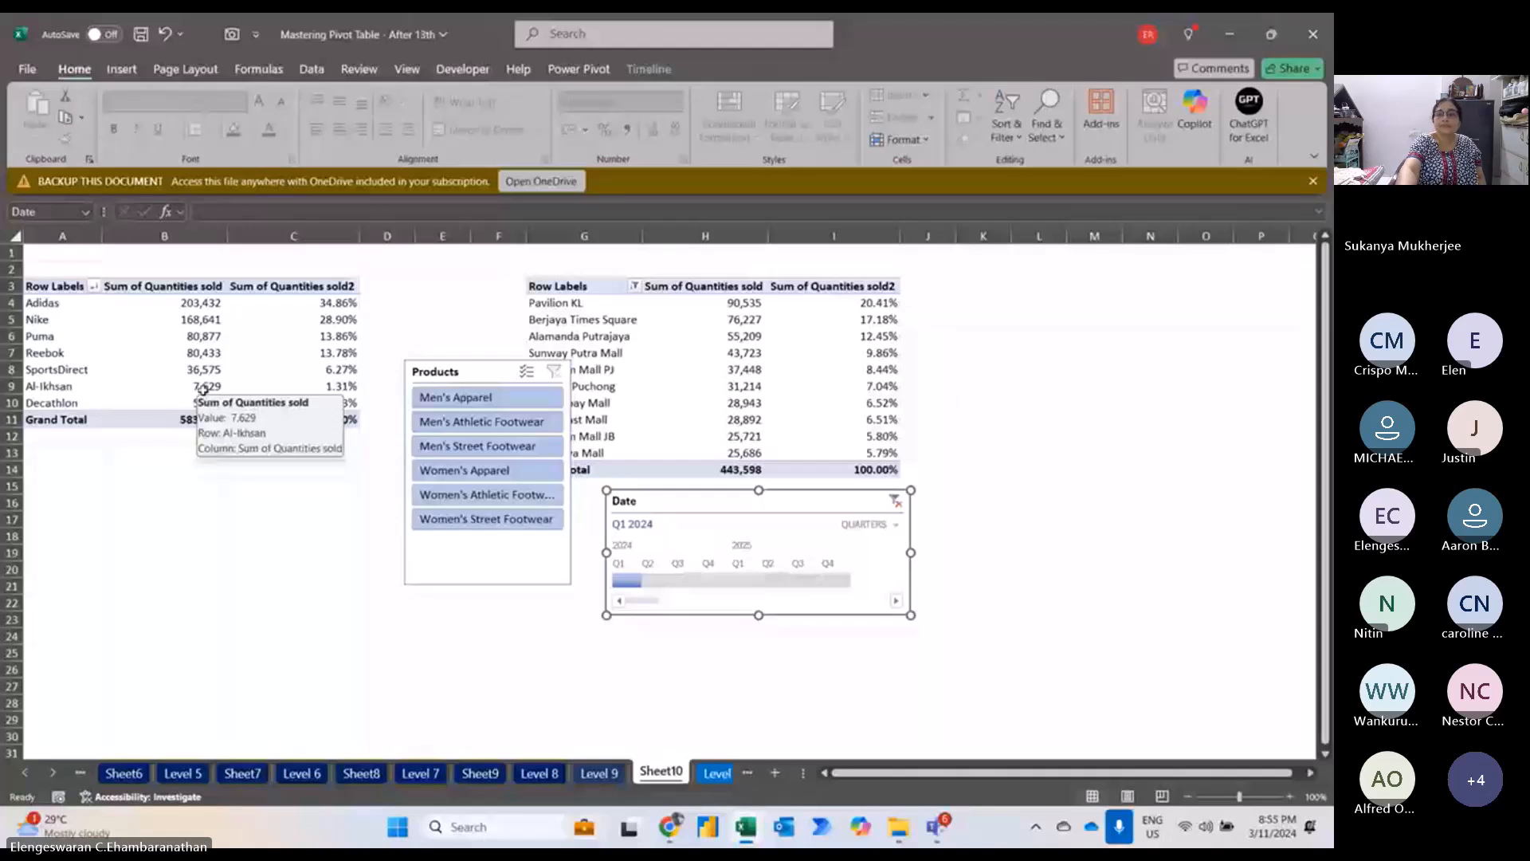
{"action": "left_click", "coordinate": [717, 581]}
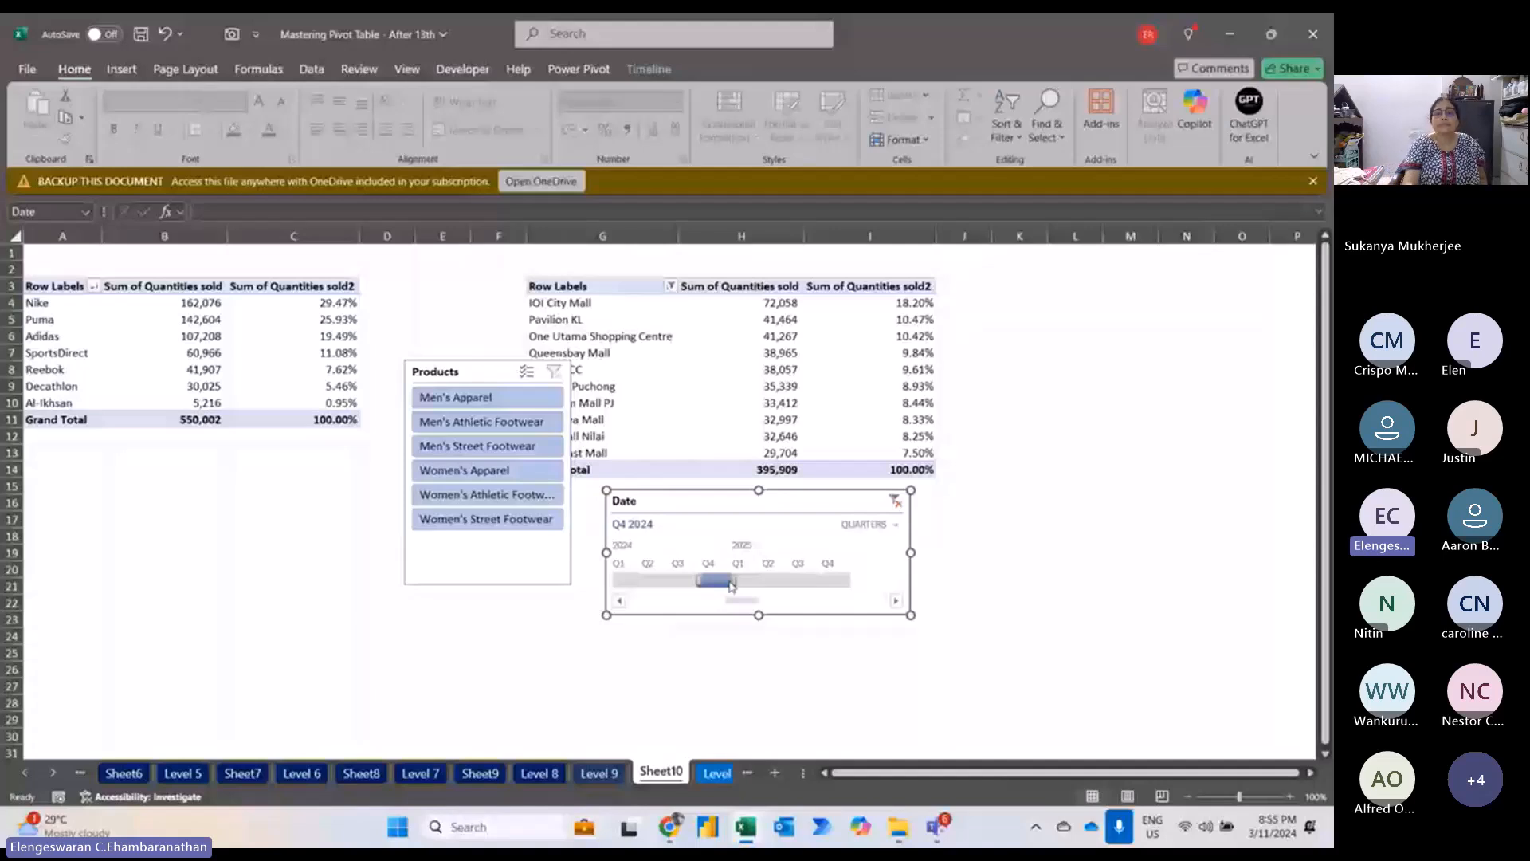
{"action": "left_click", "coordinate": [658, 581]}
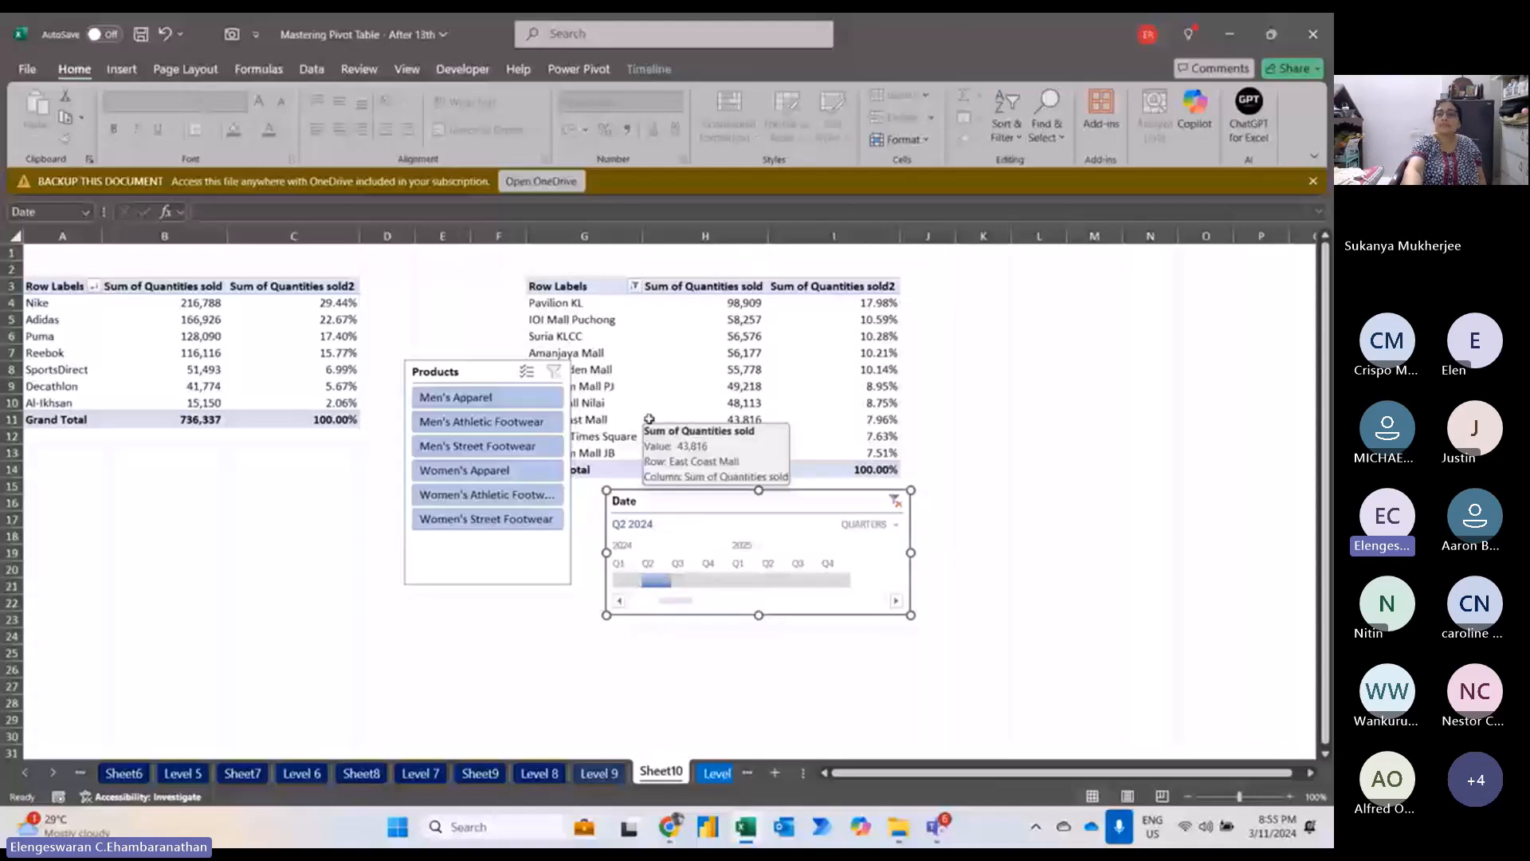
Review the earlier pivot reports on Sheet7, Sheet8 and Sheet9.
{"action": "left_click", "coordinate": [240, 773]}
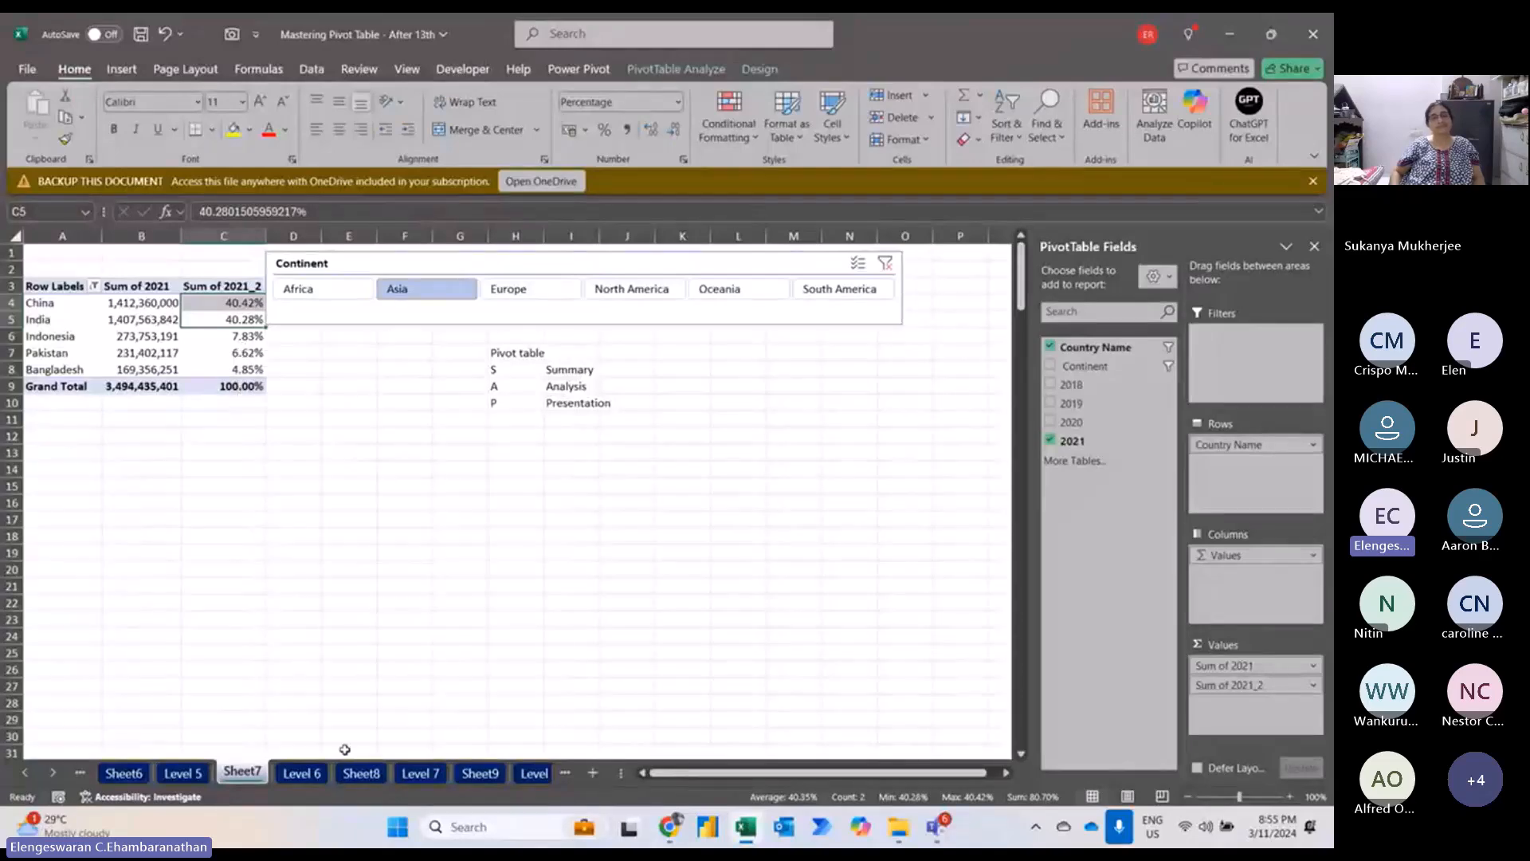
{"action": "left_click", "coordinate": [357, 773]}
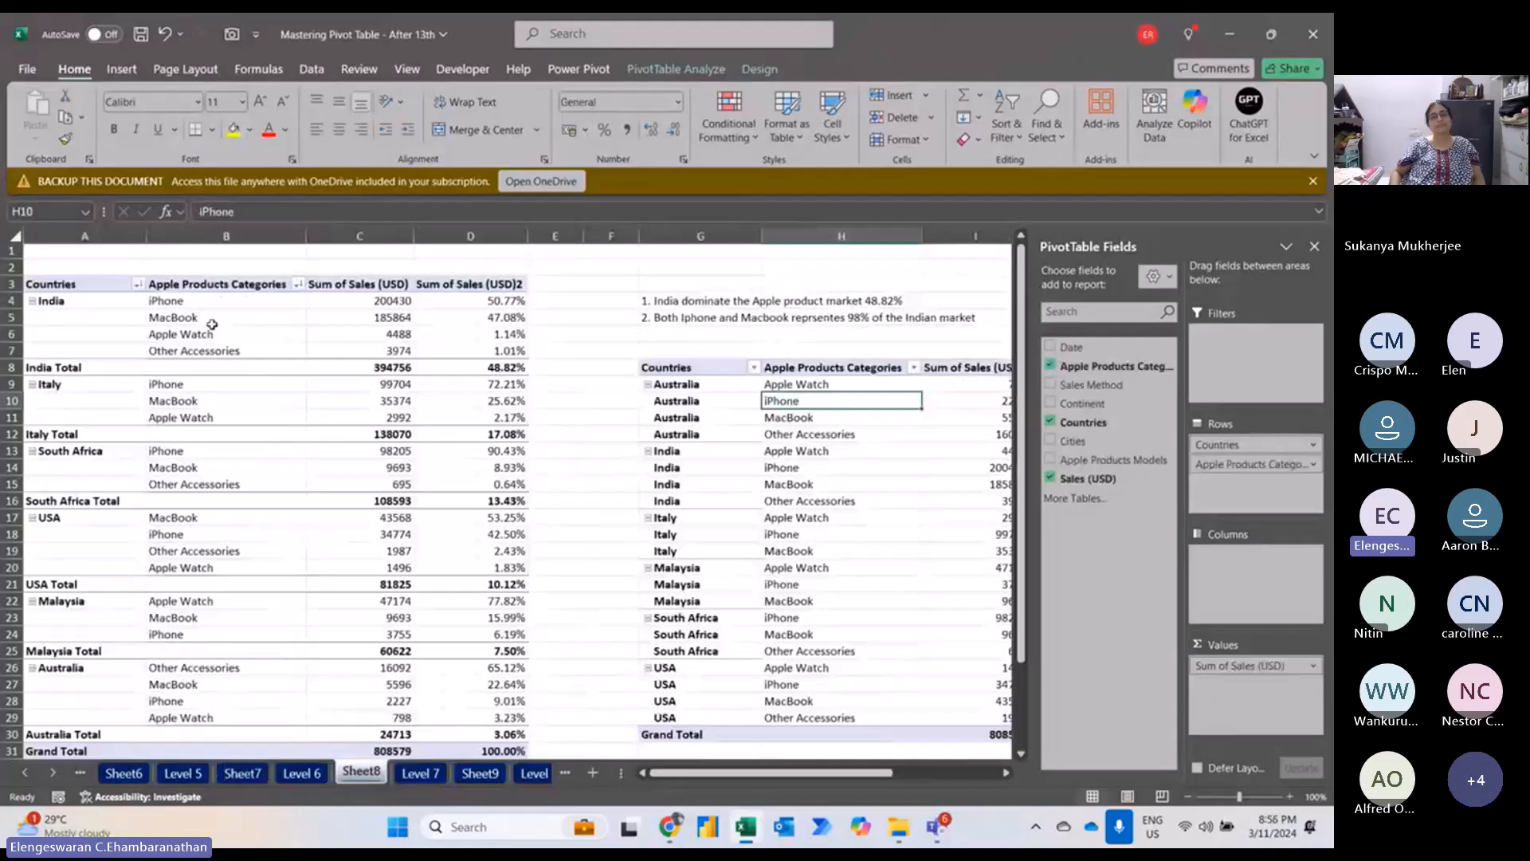
{"action": "left_click", "coordinate": [481, 773]}
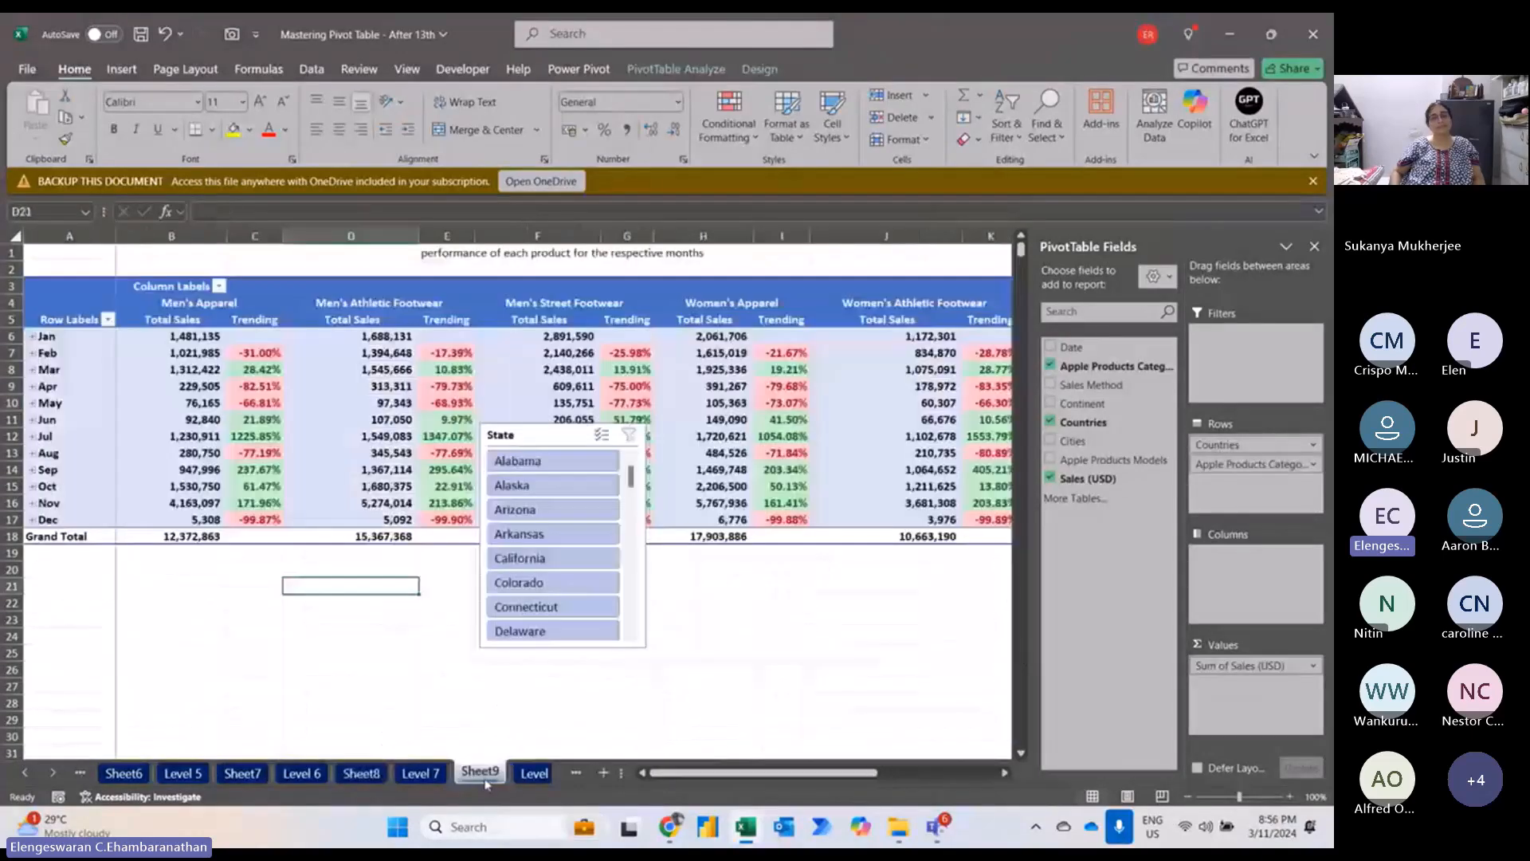